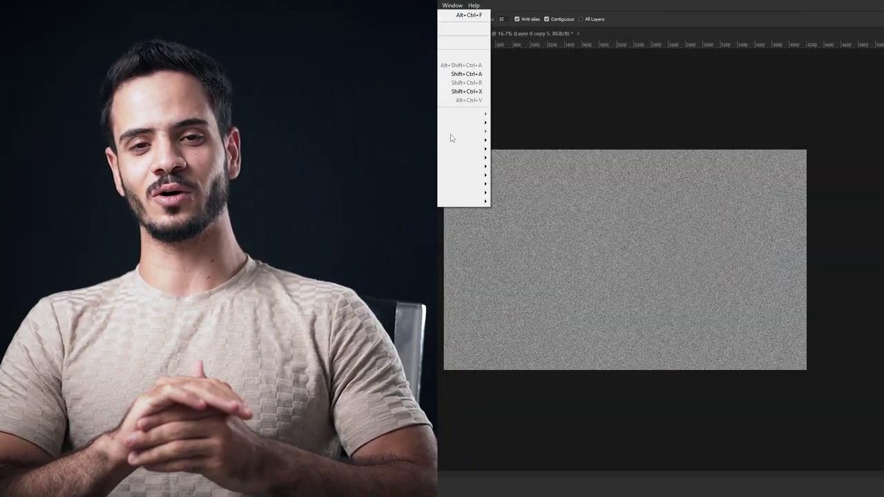
scroll(604, 289, up, 2)
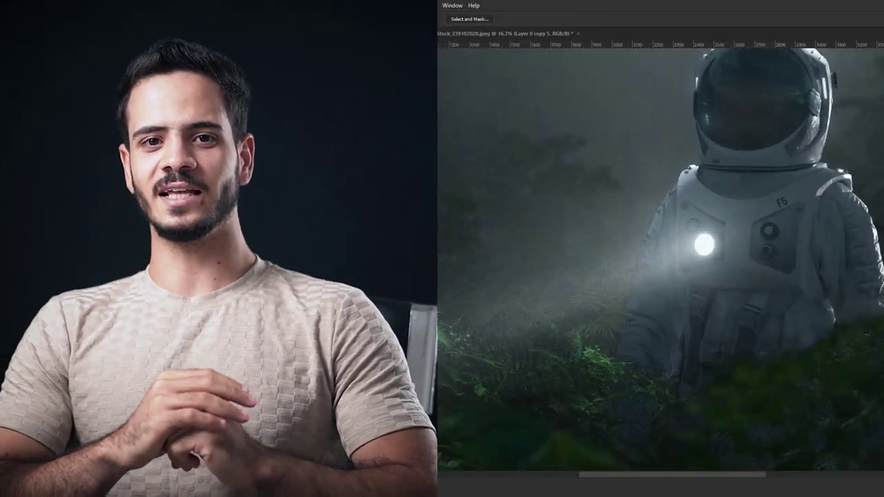
key(z)
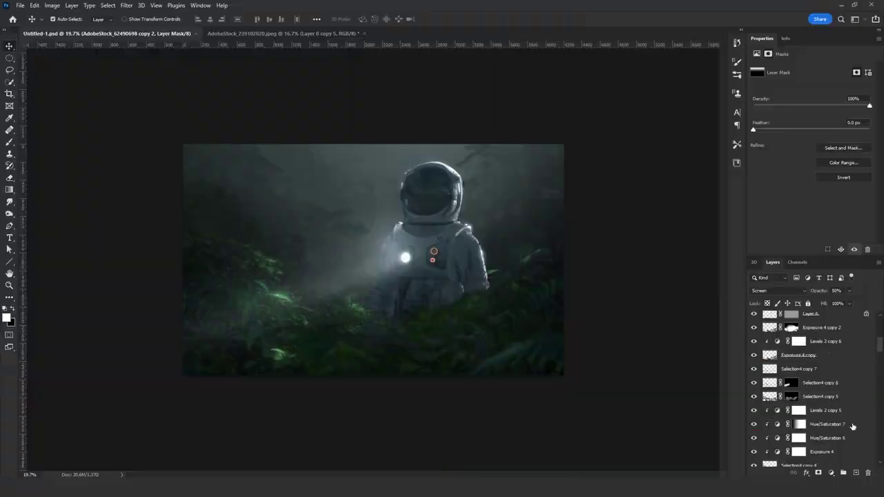
click(32, 199)
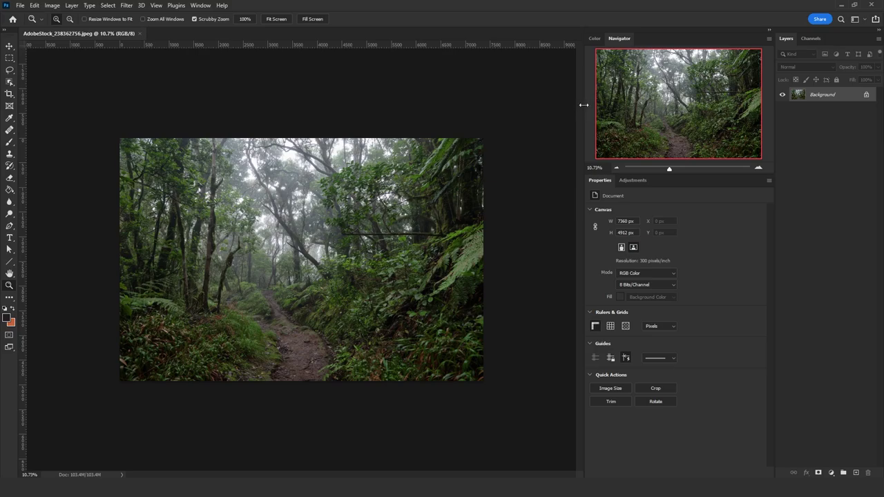
- Clear the fixed crop ratio and crop away the left half of the forest photo, keeping the fern-covered slope
drag(580, 108, 625, 108)
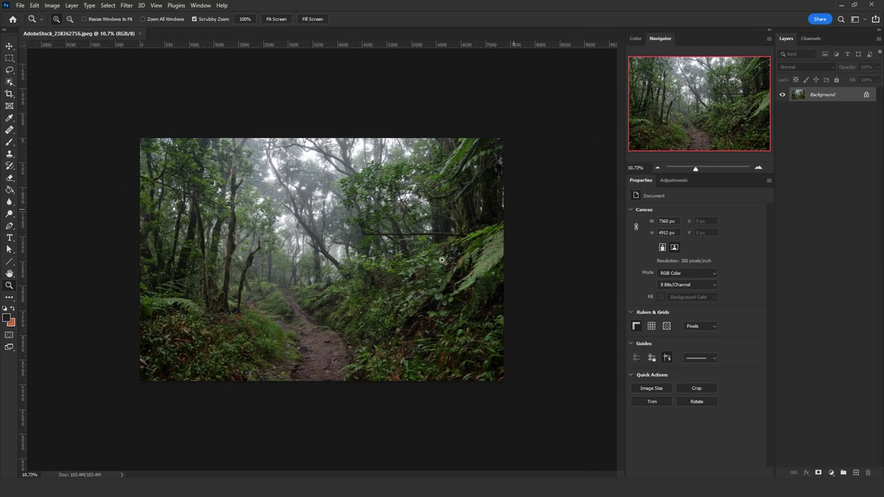
drag(385, 267, 412, 270)
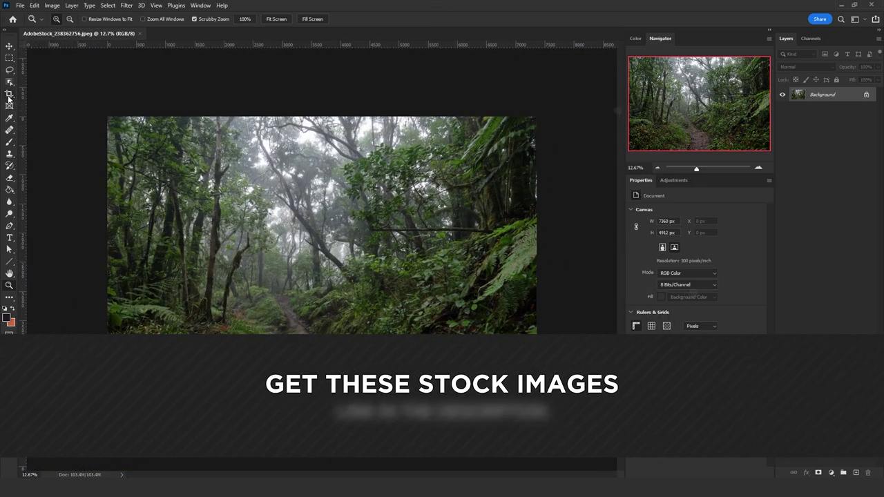
key(c)
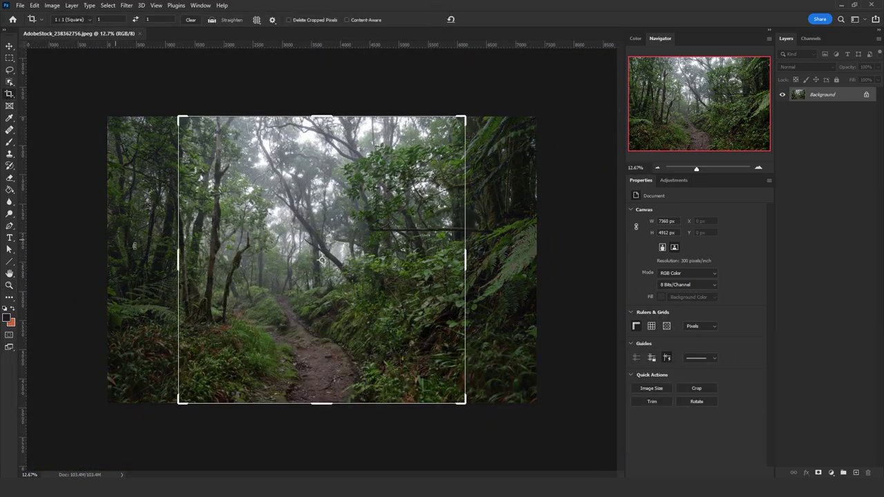
click(188, 21)
click(12, 67)
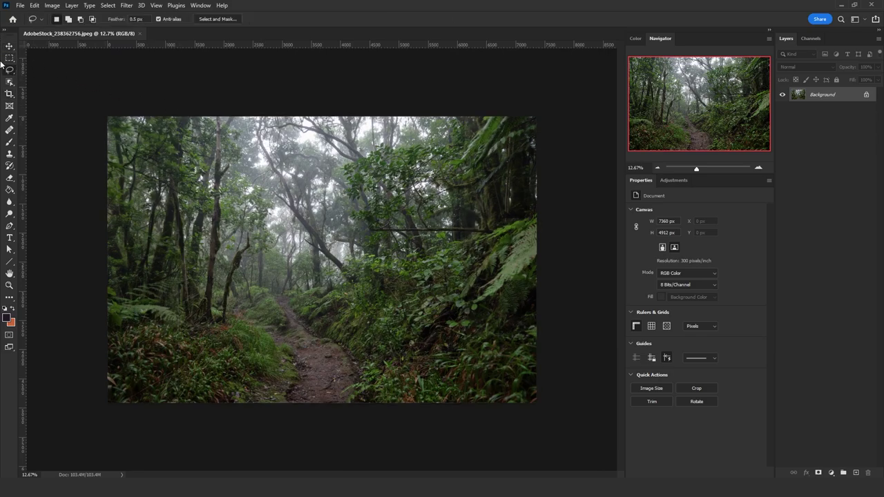
click(9, 94)
drag(106, 264, 211, 261)
key(Return)
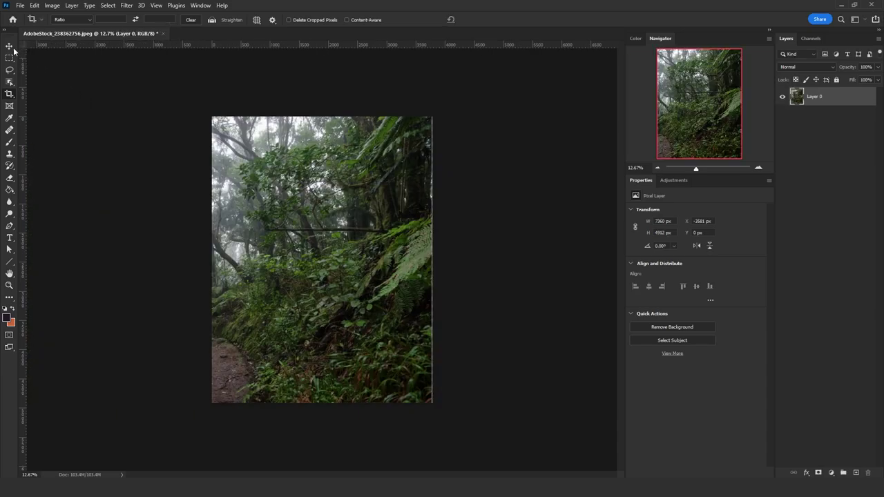
- Duplicate the cropped forest layer and desaturate the duplicate
key(v)
drag(842, 98, 856, 472)
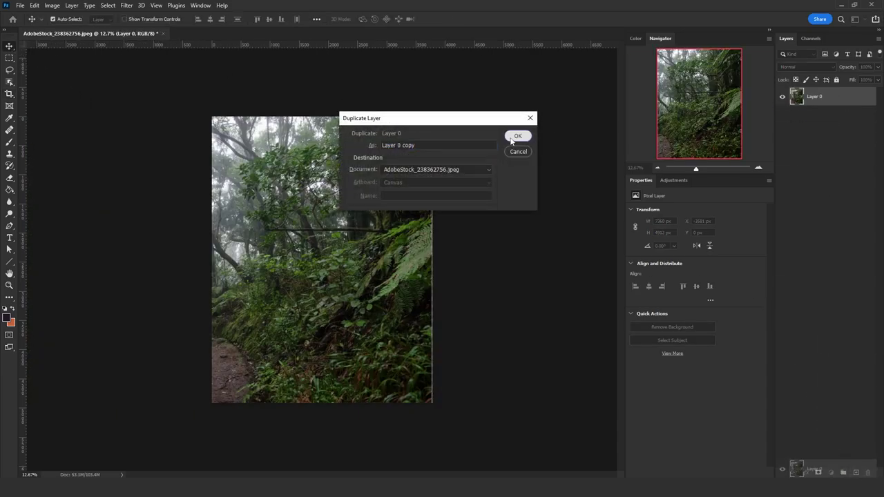
click(518, 135)
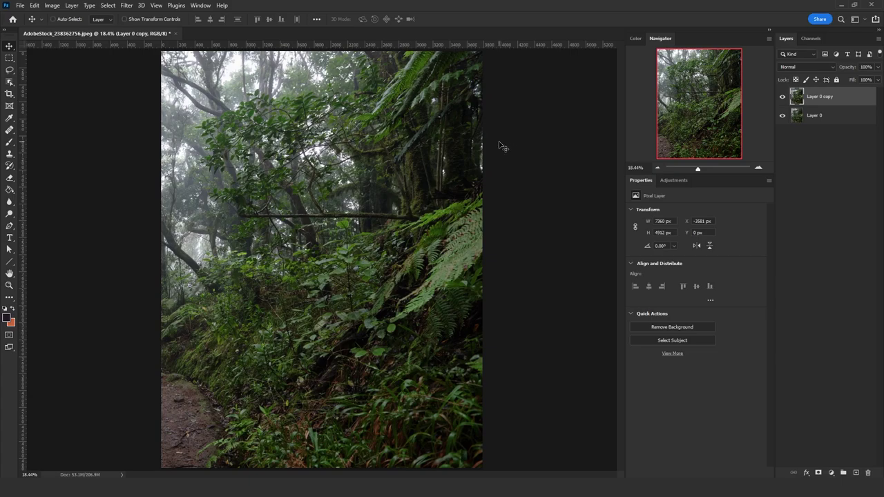
key(ctrl+shift+u)
key(ctrl+minus)
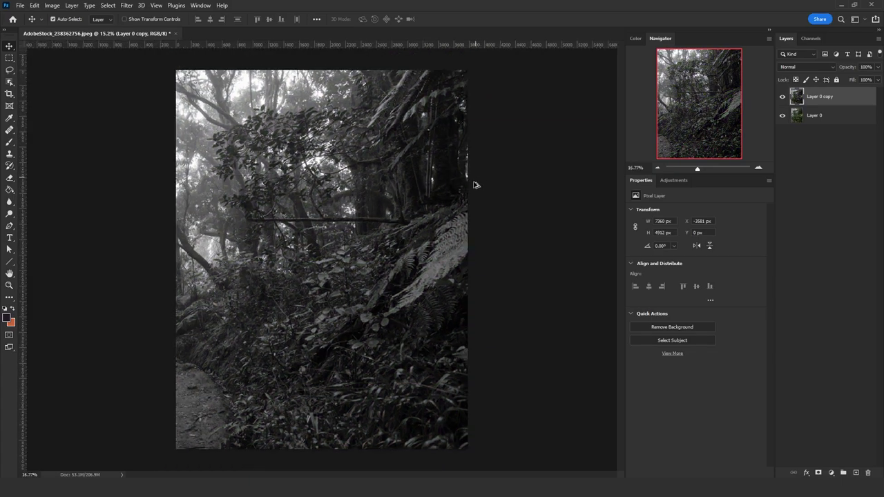
key(ctrl+0)
key(l)
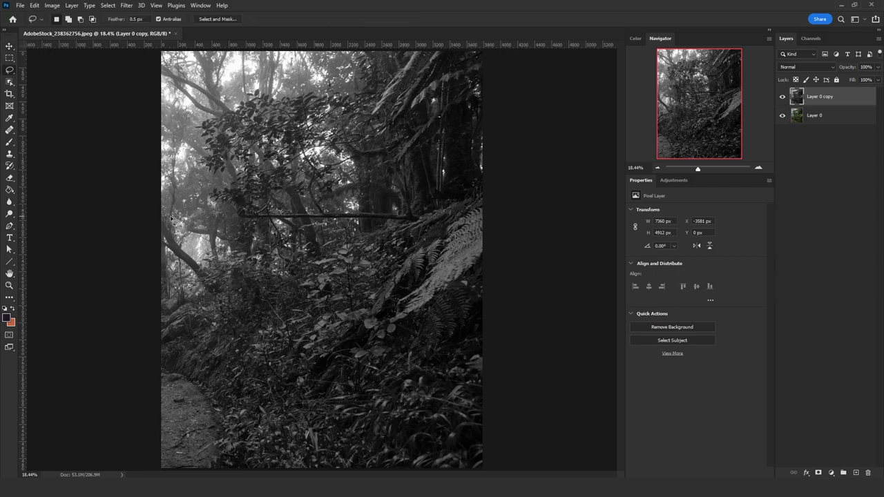
scroll(167, 161, down, 3)
mouse_move(167, 161)
mouse_down()
mouse_move(194, 242)
mouse_move(186, 232)
mouse_up()
right_click(185, 231)
click(297, 390)
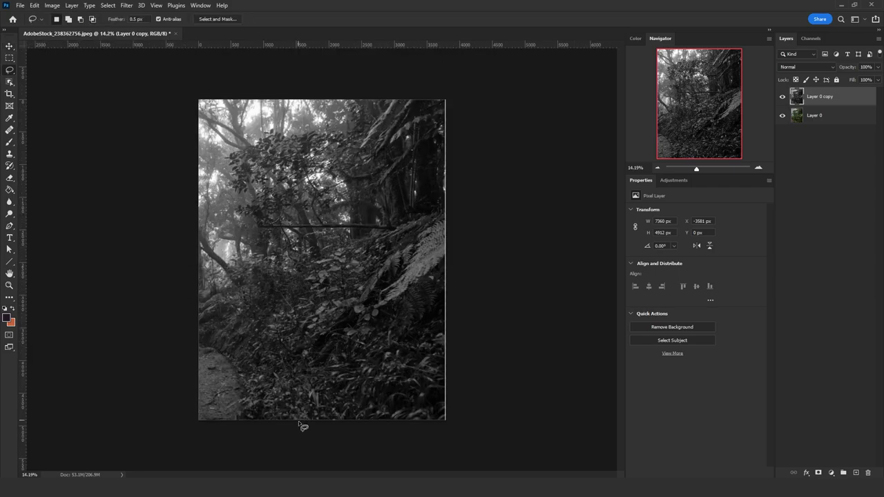
mouse_move(301, 423)
mouse_down()
mouse_move(275, 417)
mouse_move(263, 363)
mouse_move(264, 323)
mouse_move(293, 268)
mouse_move(330, 244)
mouse_move(444, 206)
mouse_move(479, 90)
mouse_move(362, 40)
mouse_move(204, 39)
mouse_move(82, 127)
mouse_up()
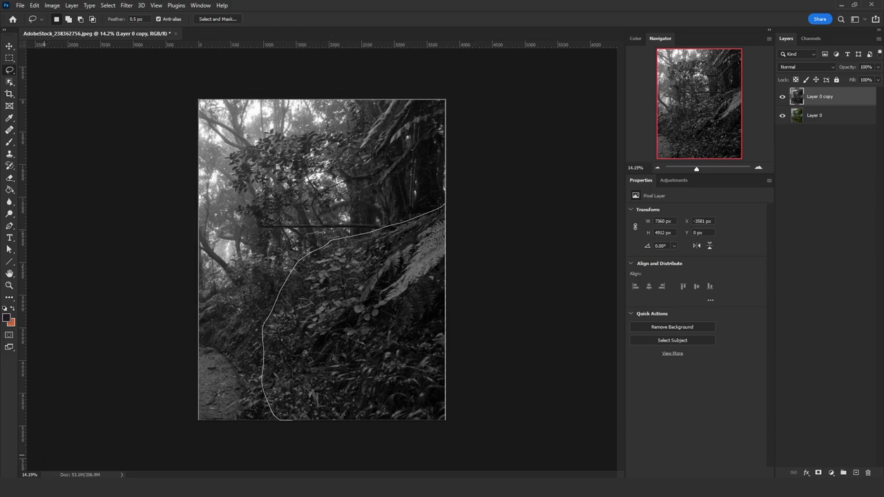
- Duplicate the desaturated layer, then hide the duplicate and place it beneath Layer 0 copy, keeping Layer 0 copy selected
mouse_move(829, 97)
mouse_down()
mouse_move(849, 212)
mouse_move(855, 471)
mouse_up()
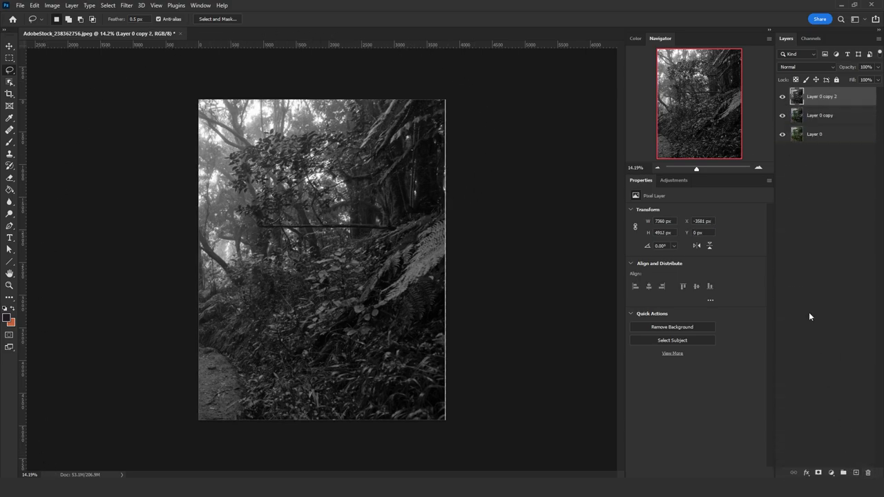
click(783, 101)
drag(821, 97, 822, 124)
click(822, 96)
- Lasso the trees, sky and path around the foliage slope on Layer 0 copy and feather the selection
mouse_move(244, 420)
mouse_down()
mouse_move(266, 323)
mouse_move(306, 272)
mouse_move(357, 235)
mouse_move(479, 65)
mouse_move(166, 280)
mouse_move(172, 435)
mouse_up()
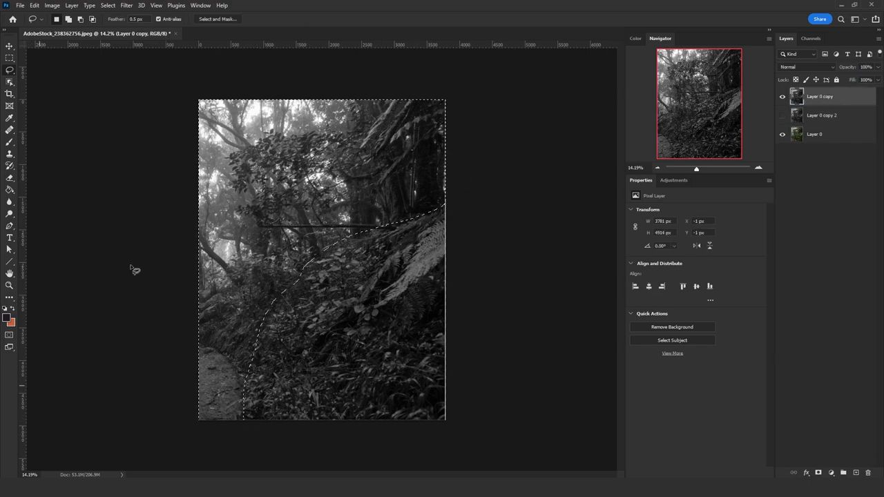
right_click(305, 199)
click(325, 214)
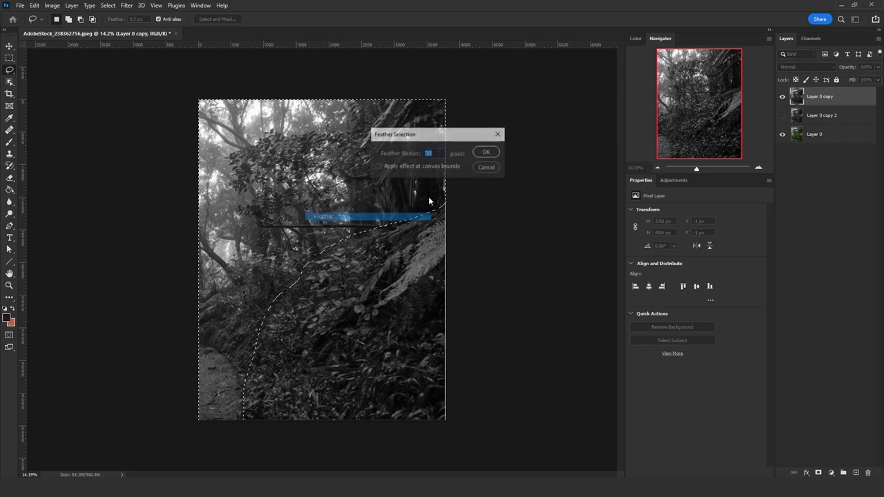
click(490, 155)
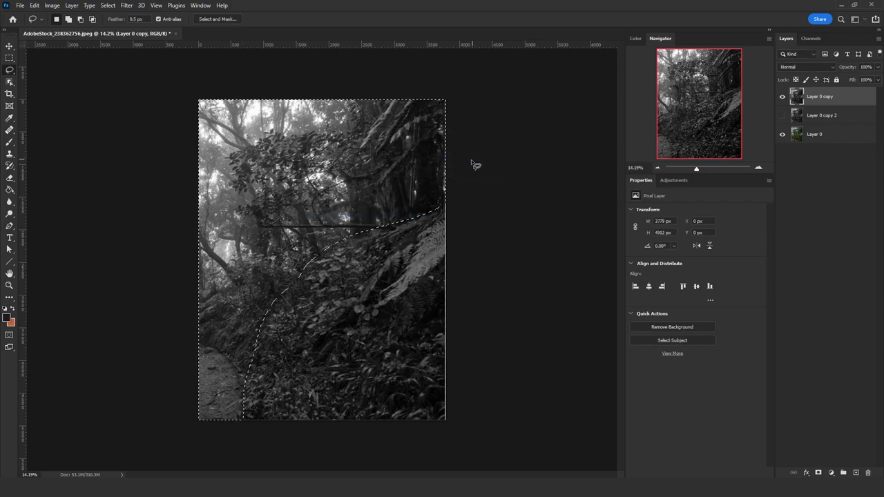
- Darken the selected background with Levels by setting the midtone input to 0.09, and clear the selection
key(ctrl+l)
drag(606, 325, 656, 326)
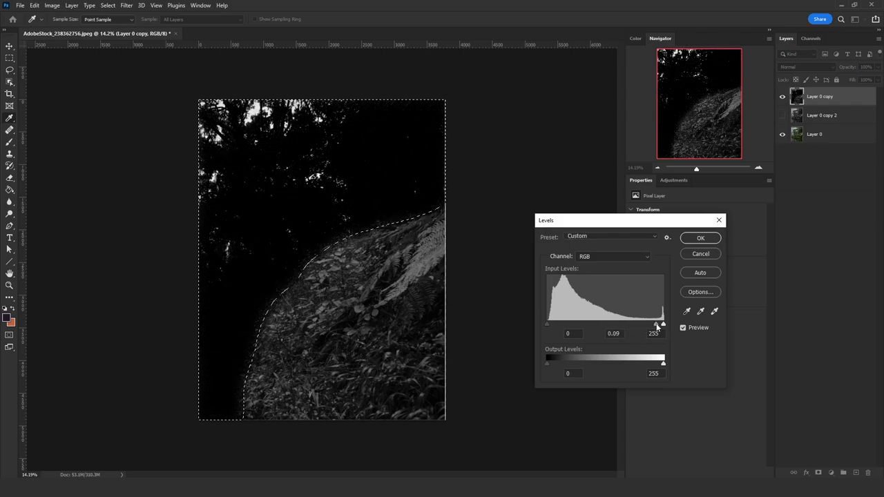
click(700, 237)
key(ctrl+d)
- Lasso the upper background area with its remaining bright spots, fill it with Black and deselect
mouse_move(206, 319)
mouse_down()
mouse_move(335, 230)
mouse_move(268, 47)
mouse_move(48, 208)
mouse_move(57, 206)
mouse_up()
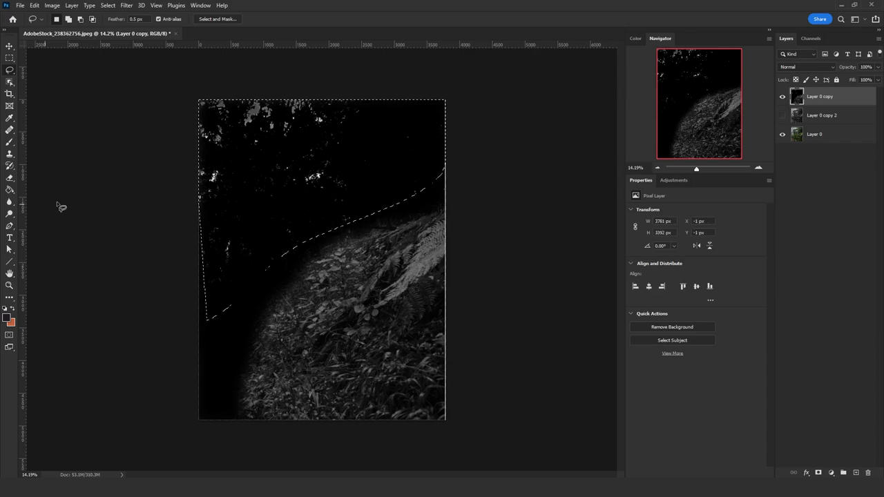
click(6, 308)
key(shift+F5)
click(418, 235)
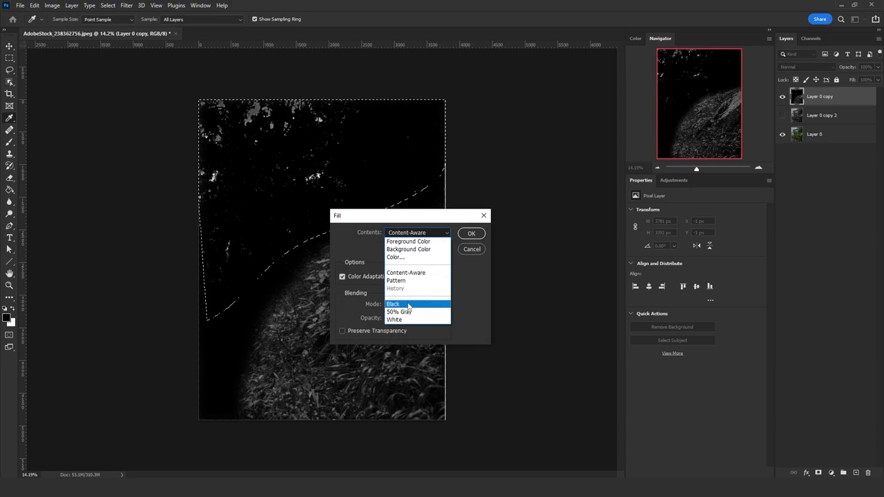
click(422, 303)
click(471, 233)
key(ctrl+d)
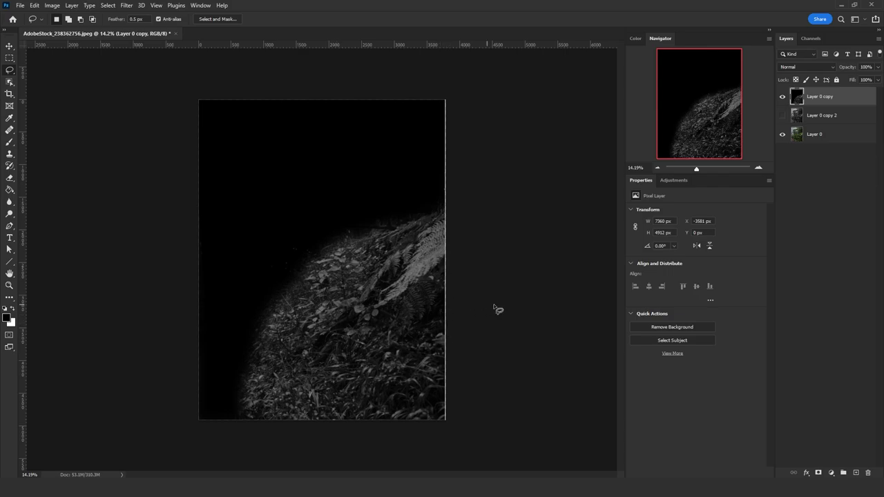
- Apply a steep S-shaped Curves adjustment to Layer 0 copy, pulling in the black and white points to turn the foliage almost pure black and white
key(ctrl+m)
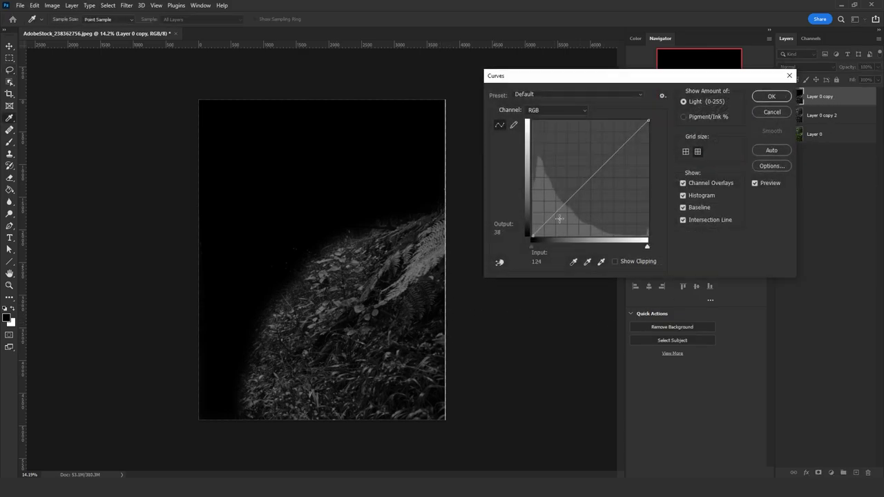
drag(535, 247, 515, 243)
drag(595, 172, 562, 217)
drag(647, 121, 586, 142)
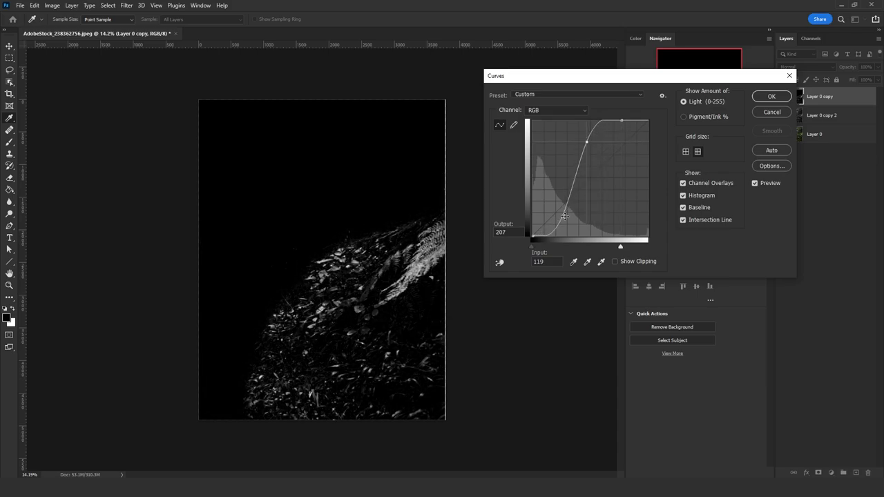
mouse_move(564, 216)
mouse_down()
mouse_move(560, 203)
mouse_move(556, 228)
mouse_up()
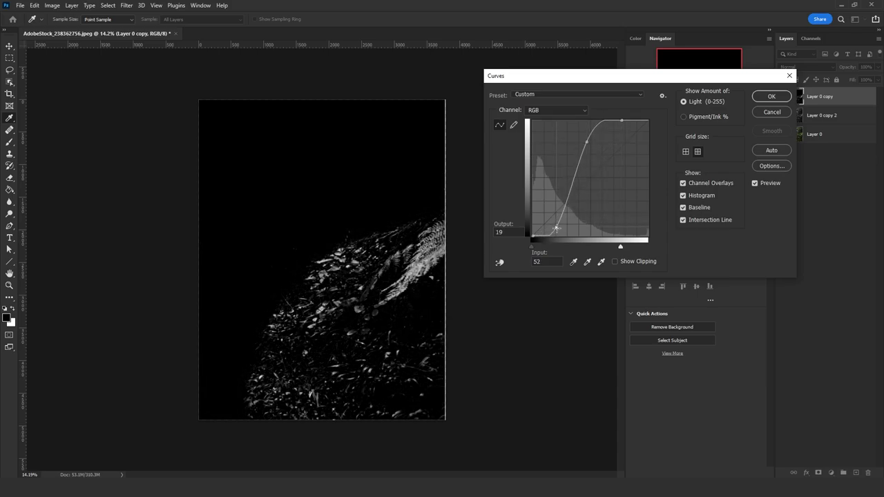
drag(577, 170, 583, 127)
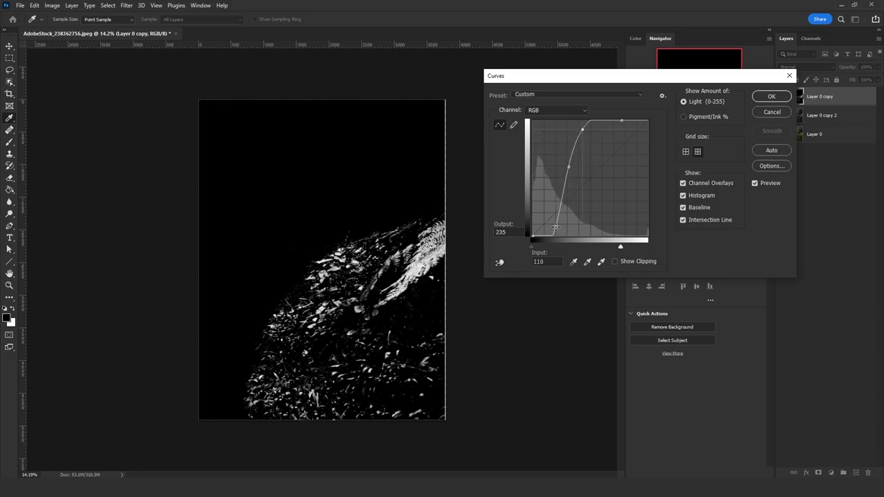
mouse_move(556, 228)
mouse_down()
mouse_move(536, 235)
mouse_move(558, 236)
mouse_up()
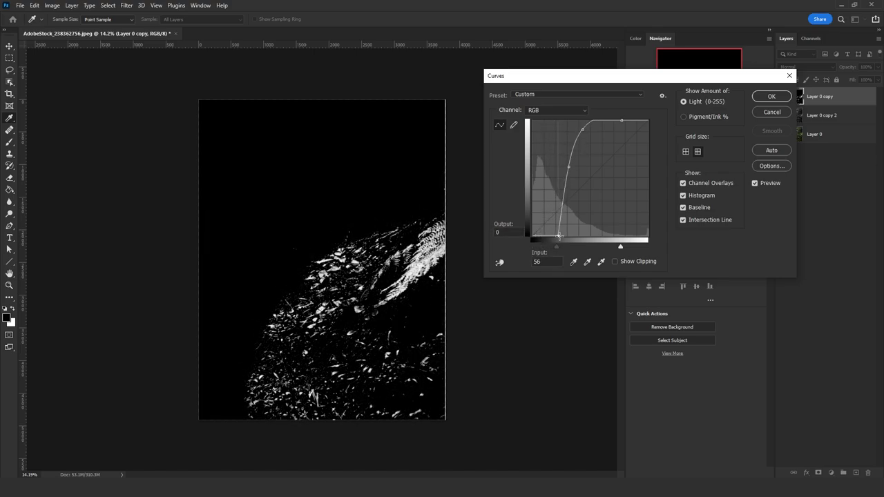
drag(570, 165, 567, 165)
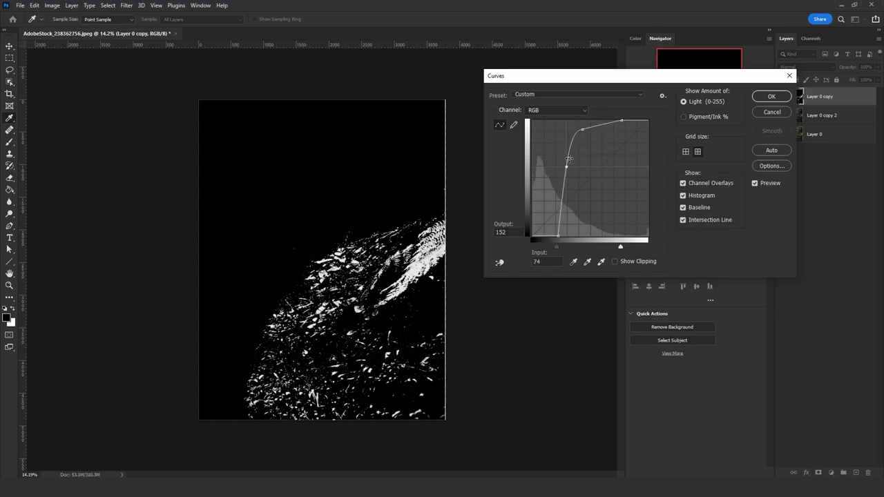
drag(584, 128, 576, 120)
click(770, 97)
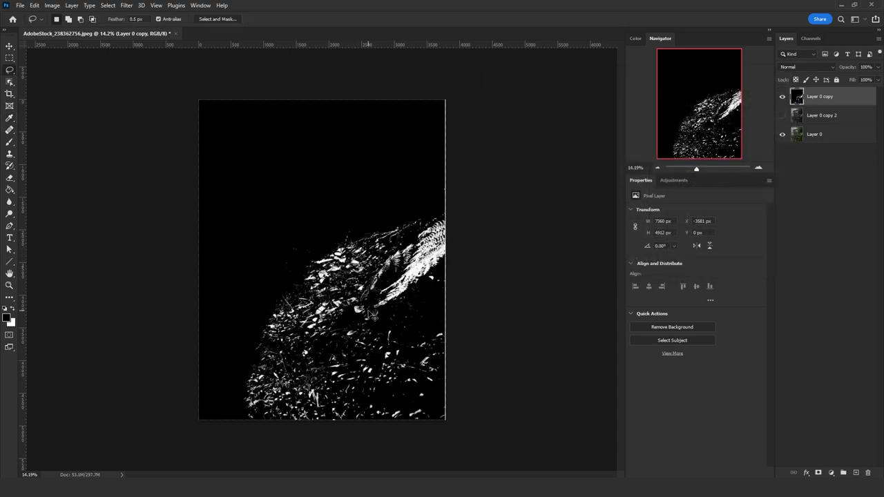
- Duplicate the colour photo Layer 0 and add a layer mask containing a pasted copy of the high-contrast black-and-white image
key(ctrl+a)
drag(820, 136, 855, 472)
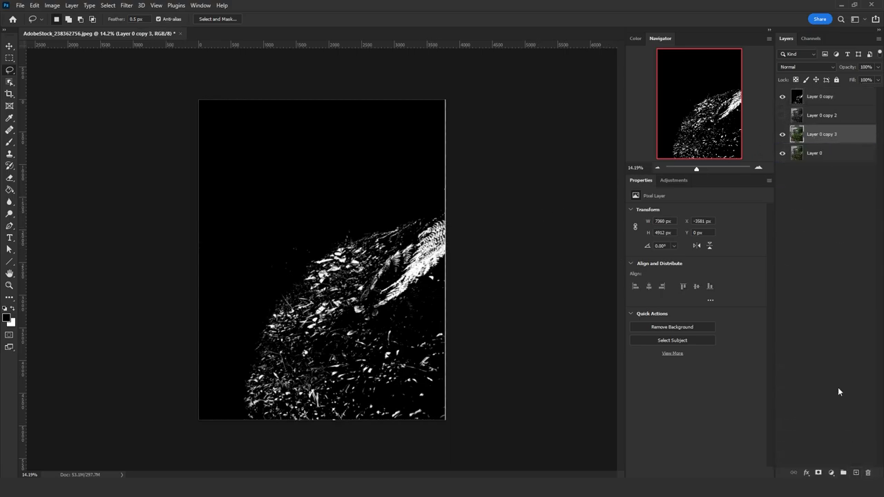
click(819, 474)
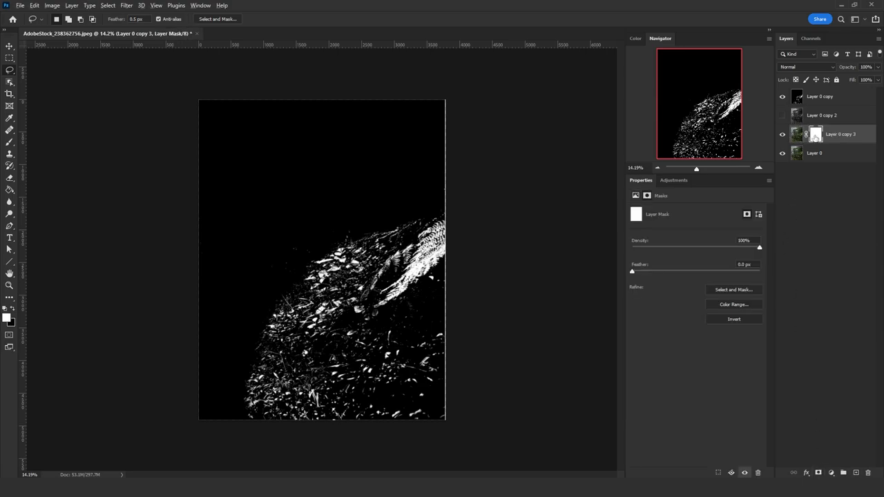
alt+click(815, 135)
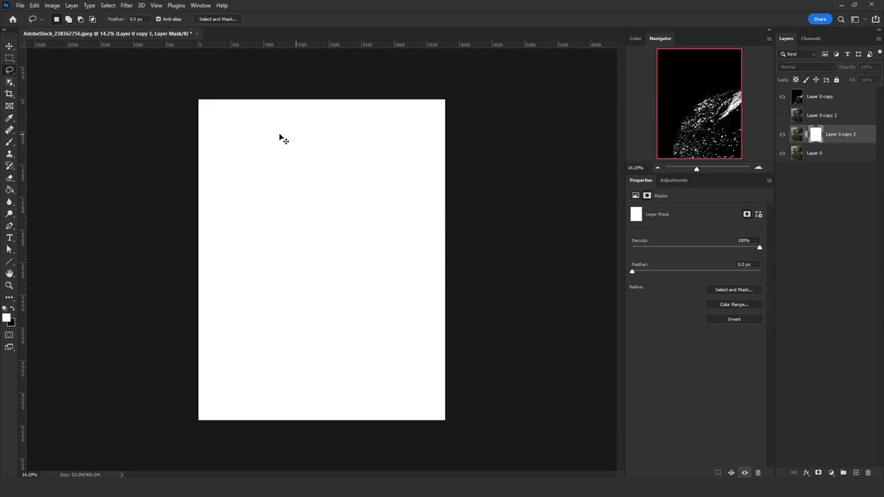
key(ctrl+a)
key(ctrl+v)
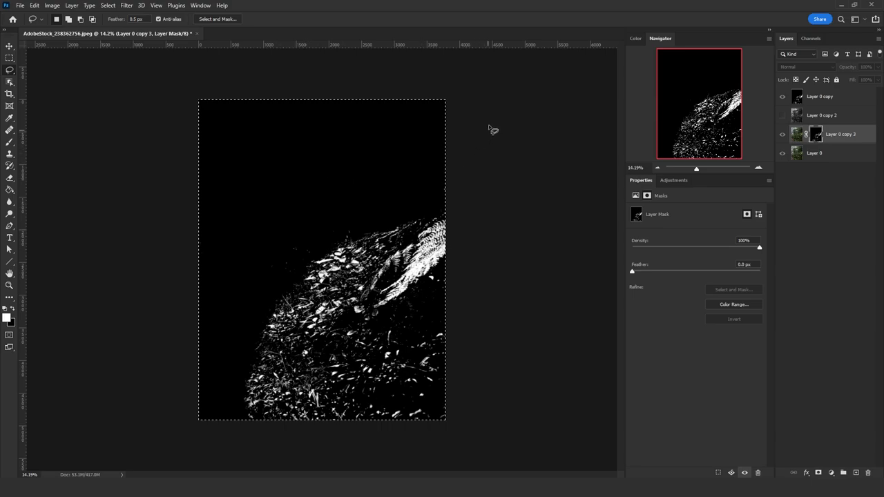
click(797, 136)
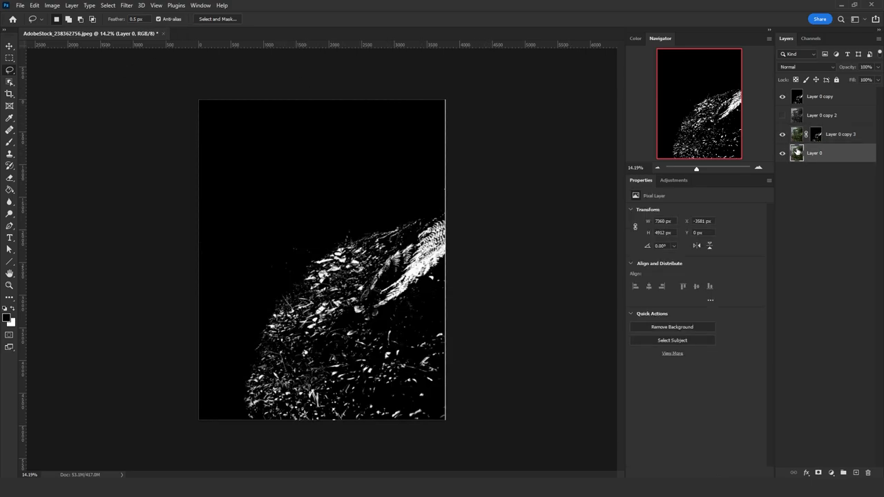
- Add a new empty layer directly above Layer 0
click(813, 155)
key(ctrl+shift+alt+n)
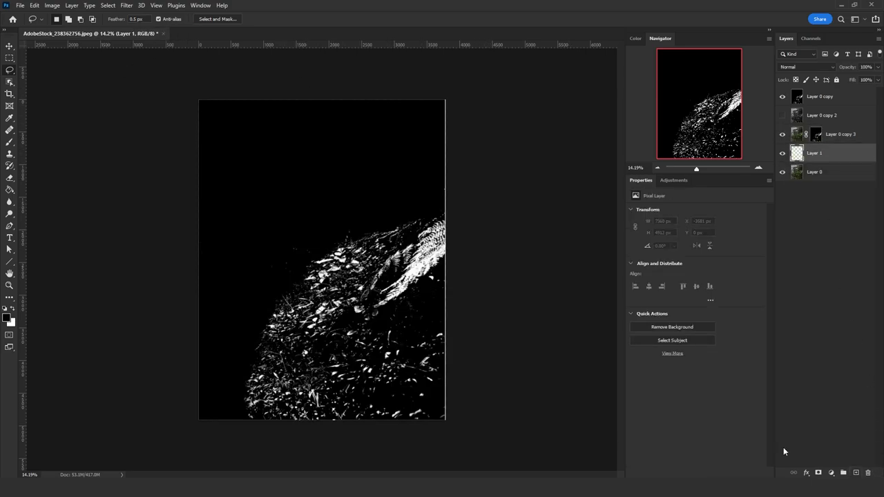
- Fill the empty Layer 1 with 50% Gray
key(shift+F5)
click(417, 233)
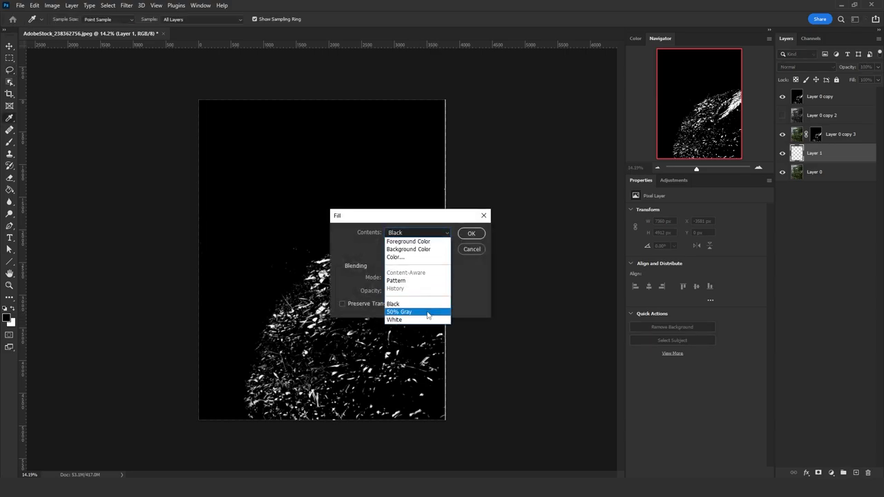
click(414, 310)
click(470, 235)
- Select the masked Layer 0 copy 3 and hide the black-and-white Layer 0 copy
click(797, 139)
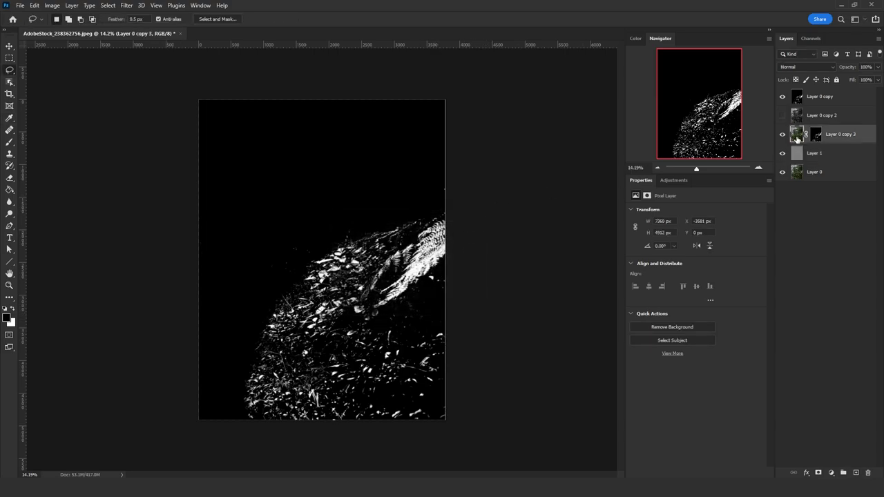
double_click(798, 139)
click(845, 134)
click(782, 96)
- Open the mask of Layer 0 copy 3 in Select and Mask and use Object Aware refinement with a 250 px radius
click(816, 135)
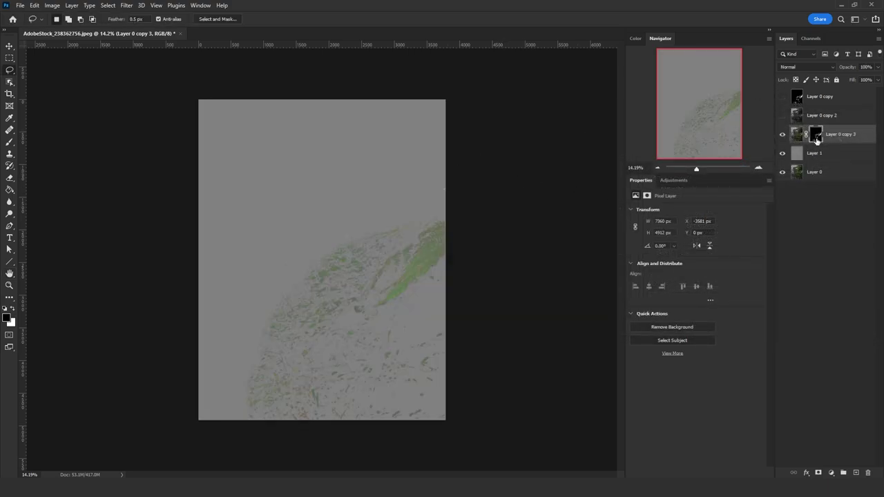
click(217, 20)
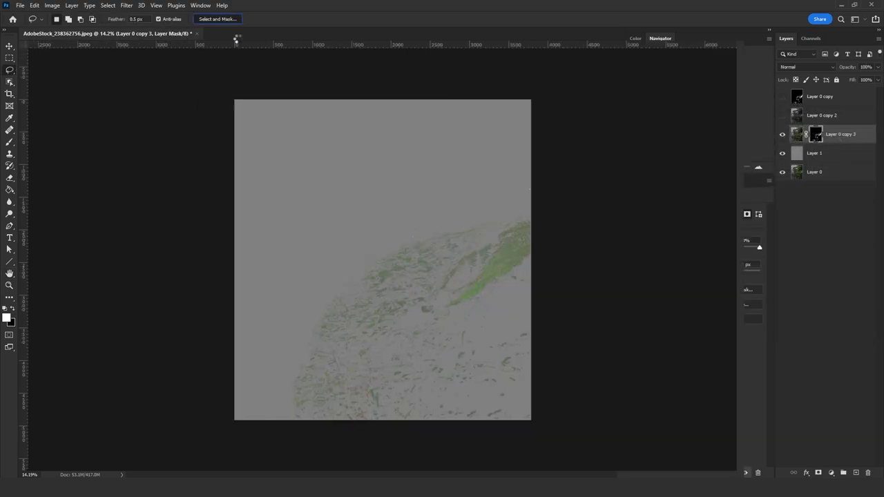
click(841, 205)
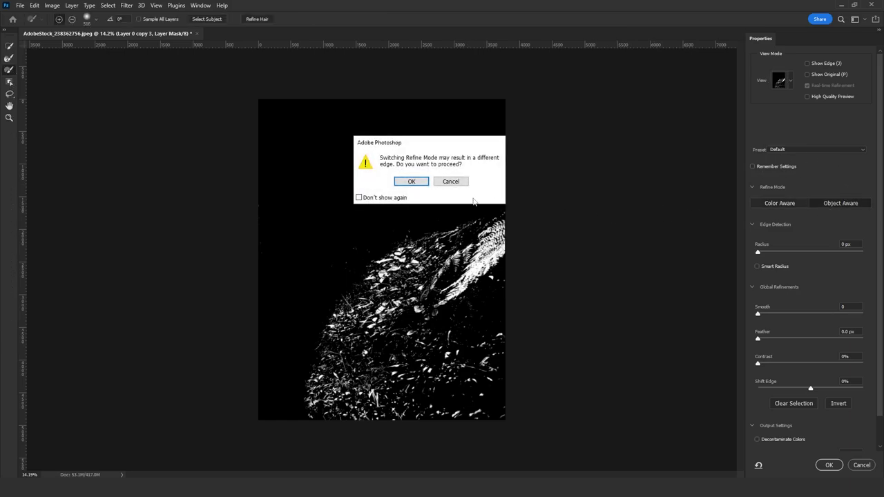
click(411, 180)
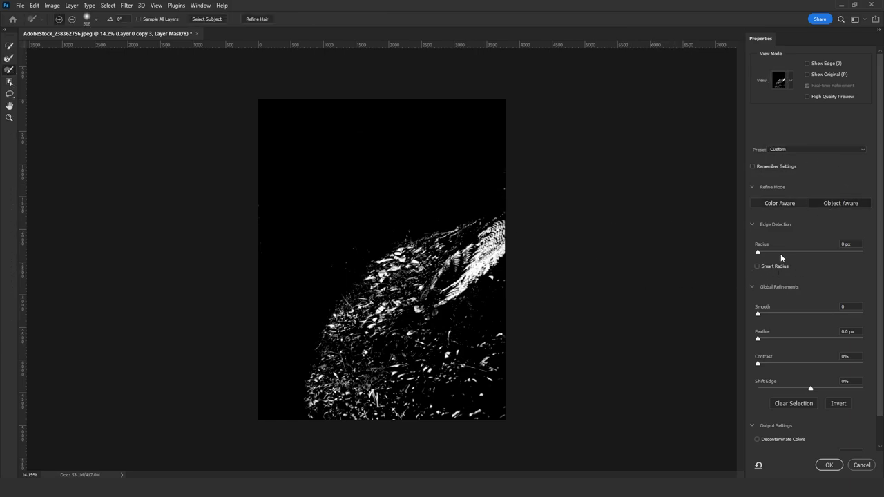
drag(781, 254, 868, 254)
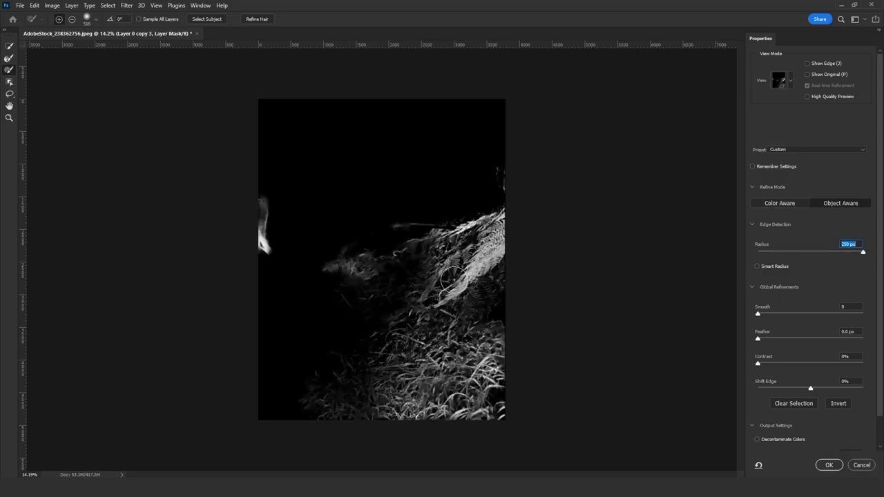
- Try Smart Radius on the mask edge with the detection radius lowered to 69 px
click(757, 267)
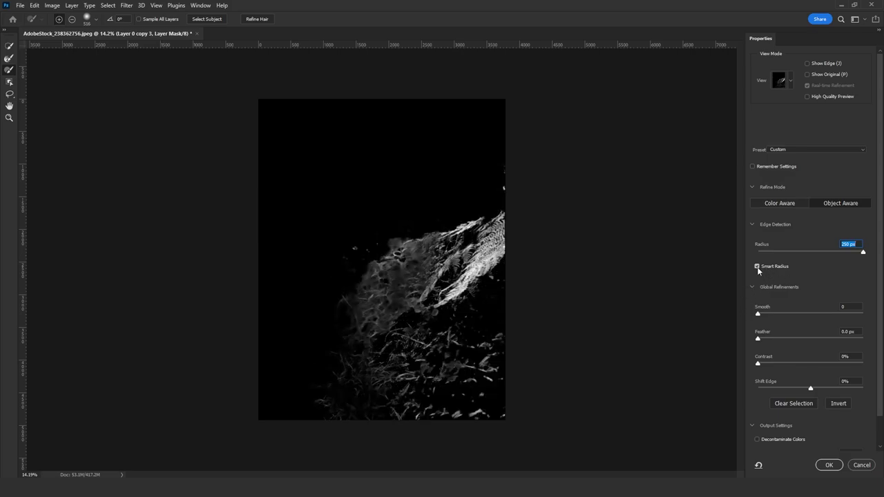
drag(789, 361, 716, 366)
drag(863, 252, 856, 252)
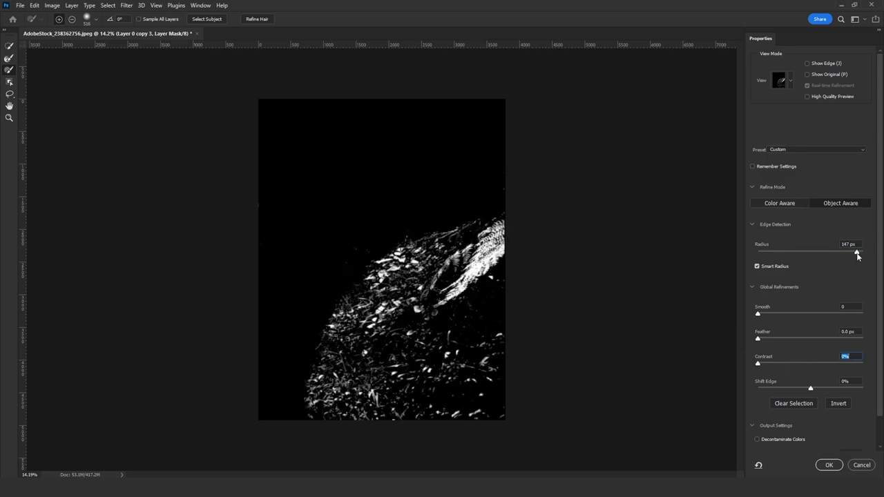
drag(849, 256, 834, 256)
click(757, 266)
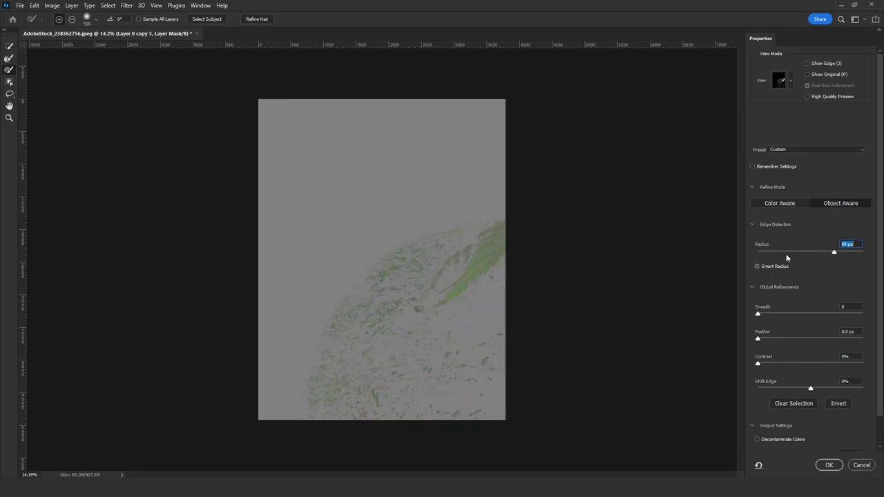
- Refine the mask with Color Aware mode, Radius 147 px, Feather 0.8 px, Contrast 28% and Shift Edge +34%, and apply it
click(781, 203)
key(Return)
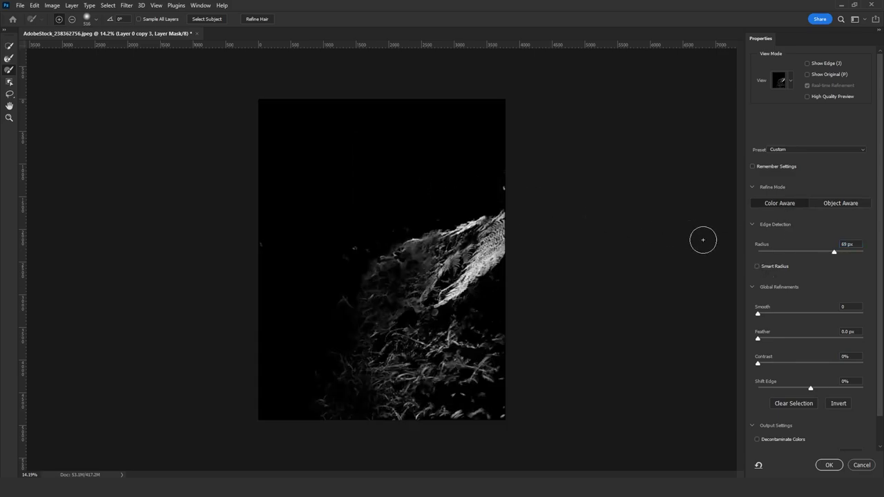
drag(832, 254, 857, 255)
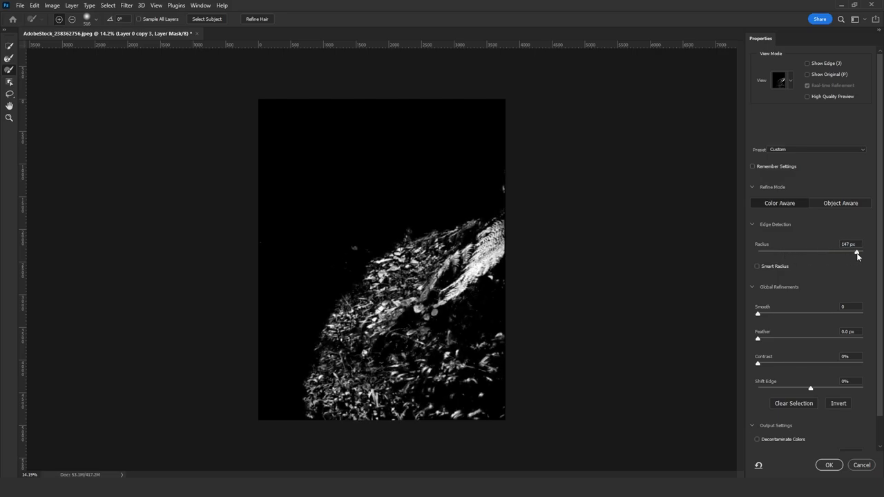
drag(762, 342, 829, 390)
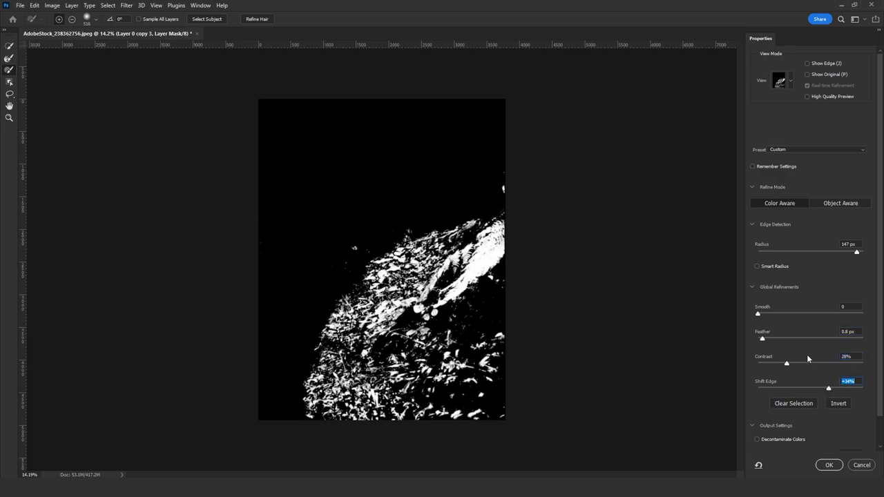
click(828, 464)
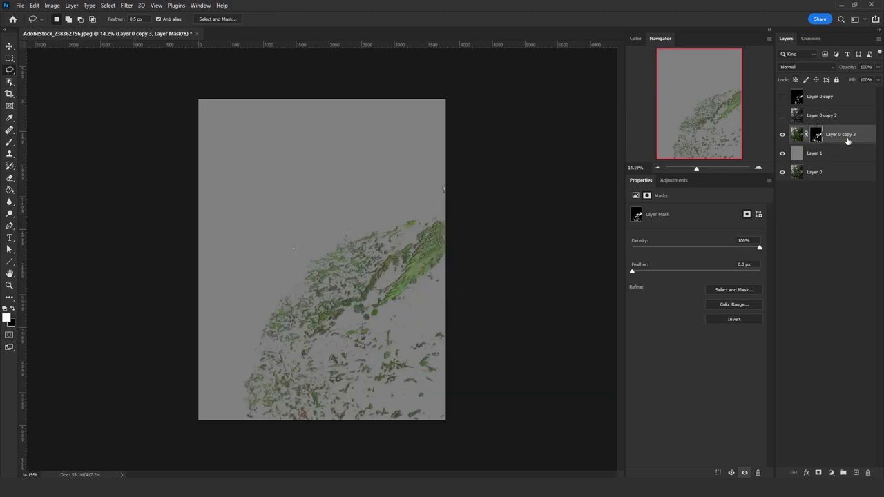
- Duplicate Layer 0 copy 3 as Layer 0 copy 4 and hide the duplicate
drag(851, 141, 855, 472)
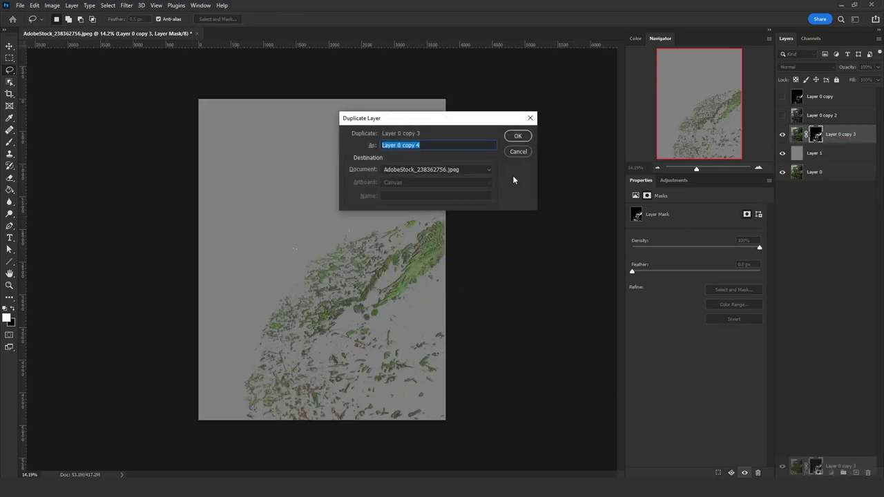
click(518, 136)
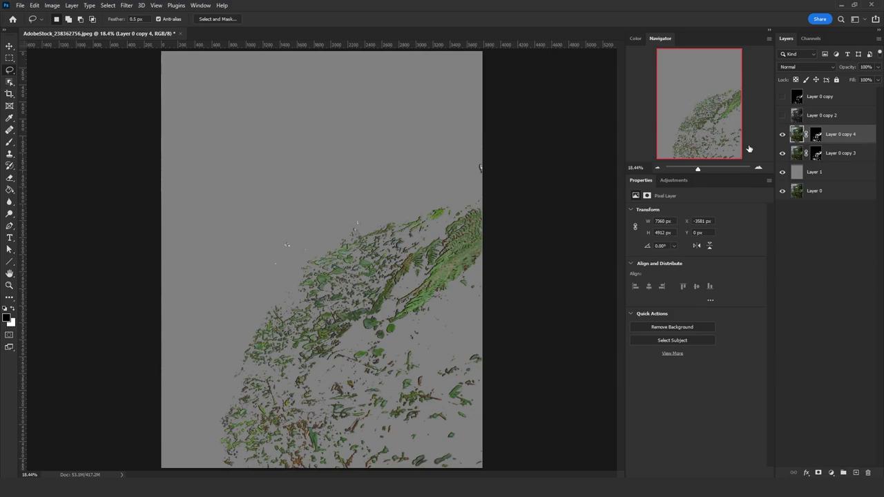
click(782, 135)
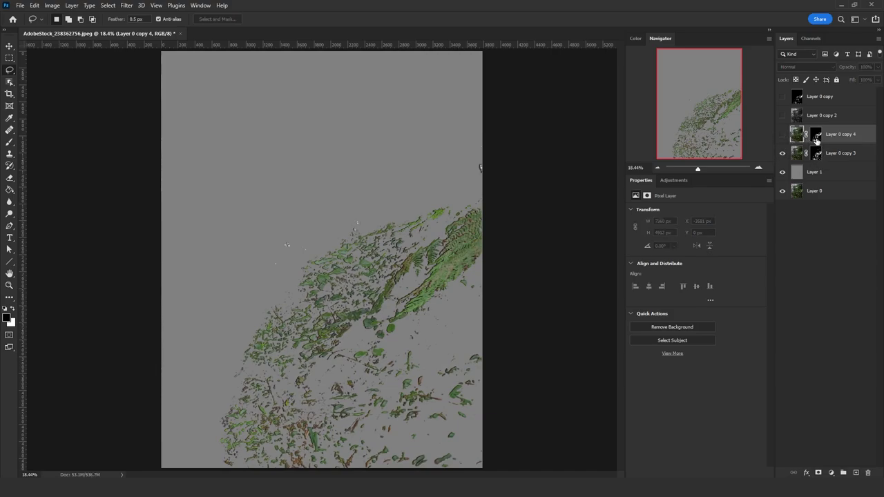
- Refine the mask of Layer 0 copy 3 in Select and Mask using Object Aware mode with a 250 px edge radius
click(817, 153)
click(233, 19)
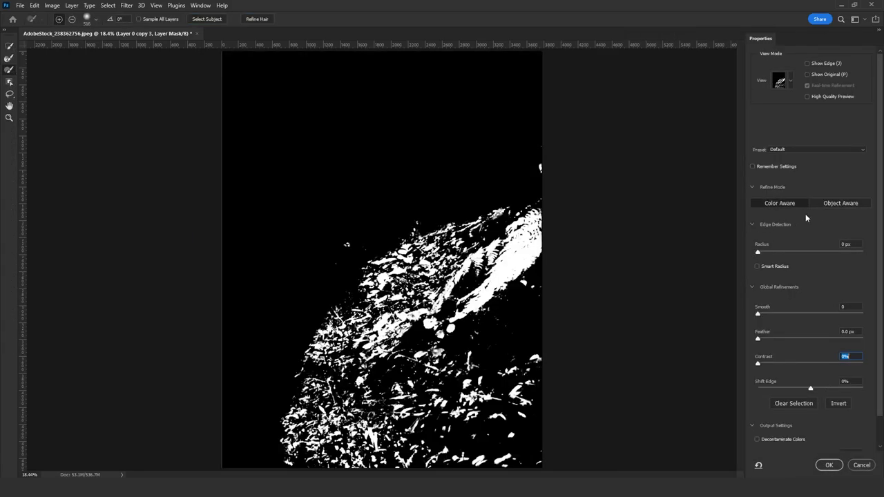
click(833, 205)
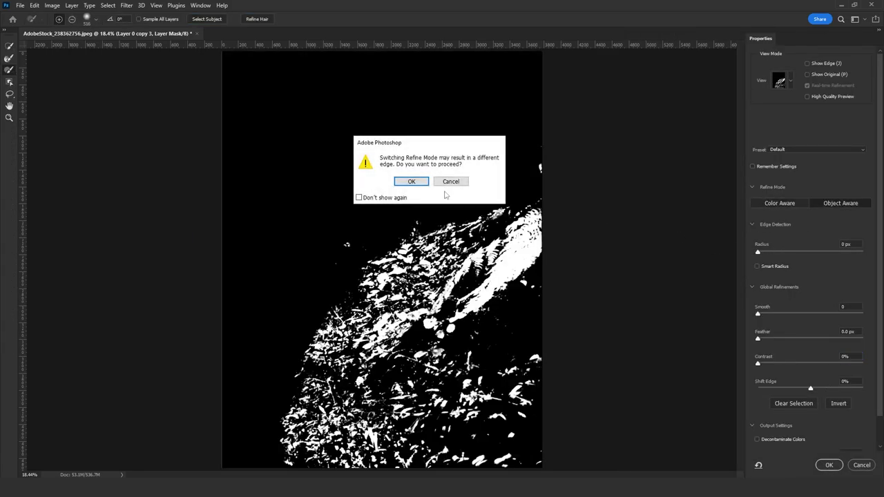
click(412, 181)
click(763, 253)
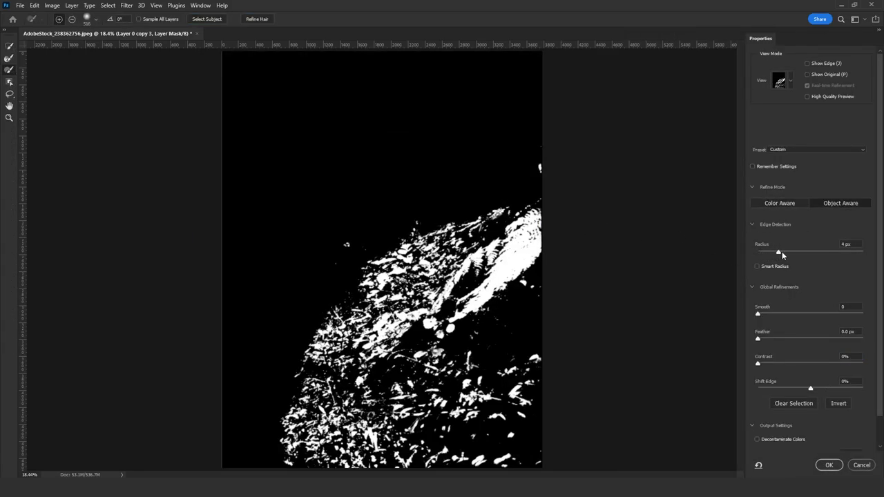
drag(781, 254, 874, 255)
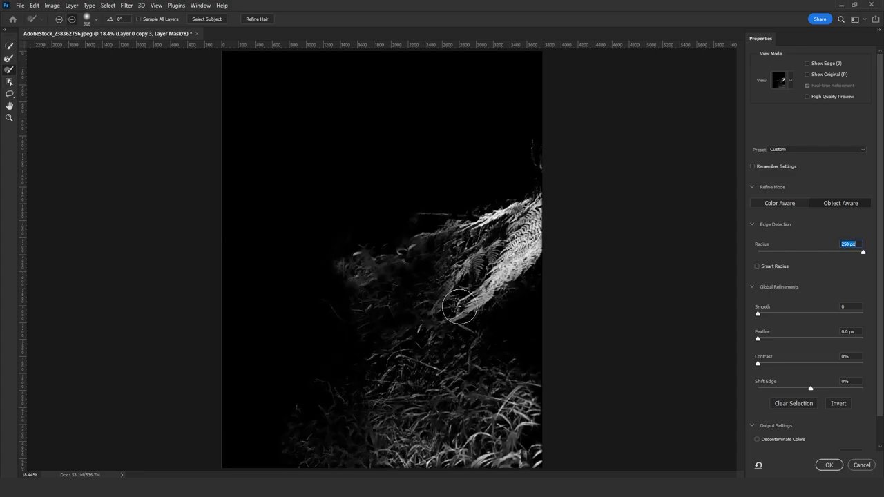
- Set the mask's Smooth to 3, Feather to 1.1 px, Contrast to 30% and Shift Edge to +49%, and apply the refinement
click(9, 117)
drag(263, 183, 259, 183)
click(9, 46)
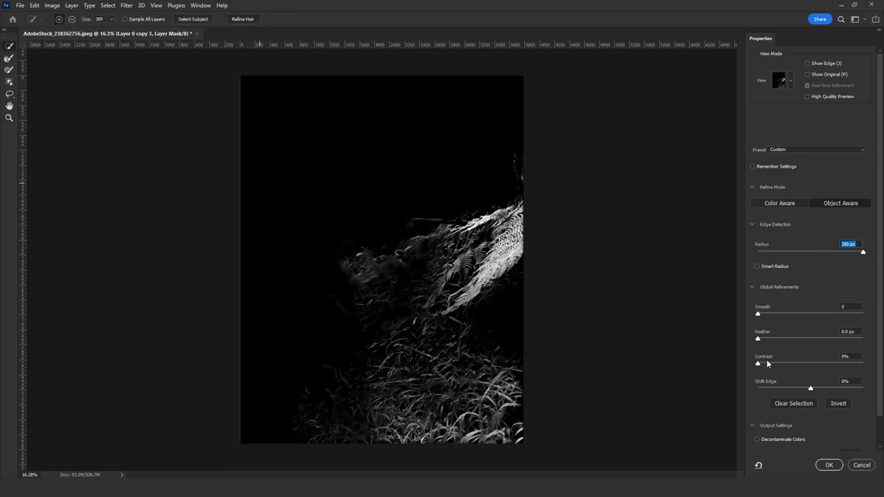
drag(764, 361, 779, 363)
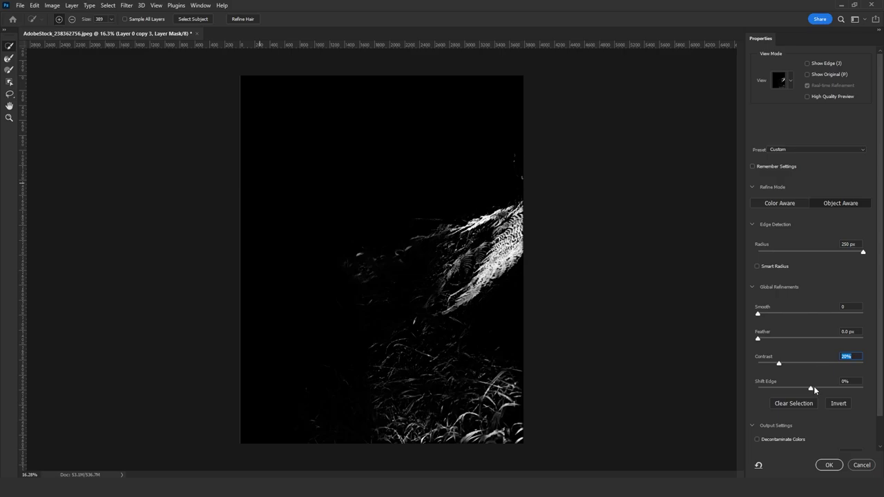
drag(812, 389, 832, 389)
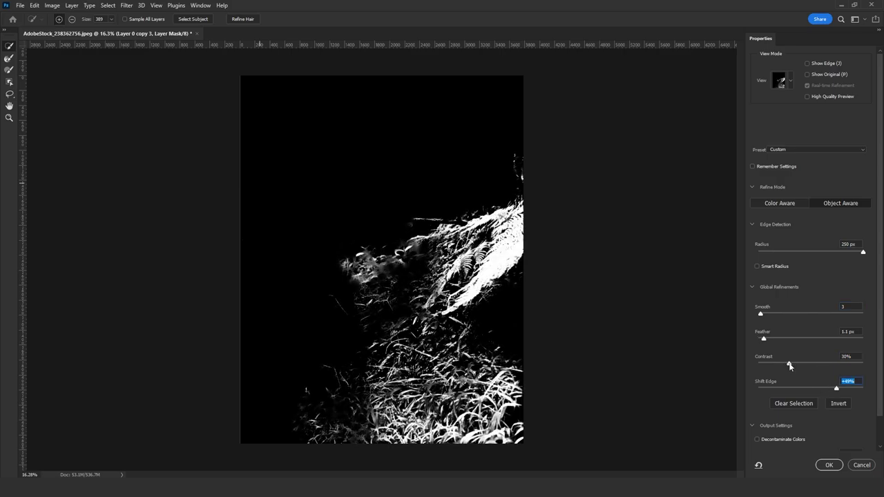
click(790, 366)
click(826, 464)
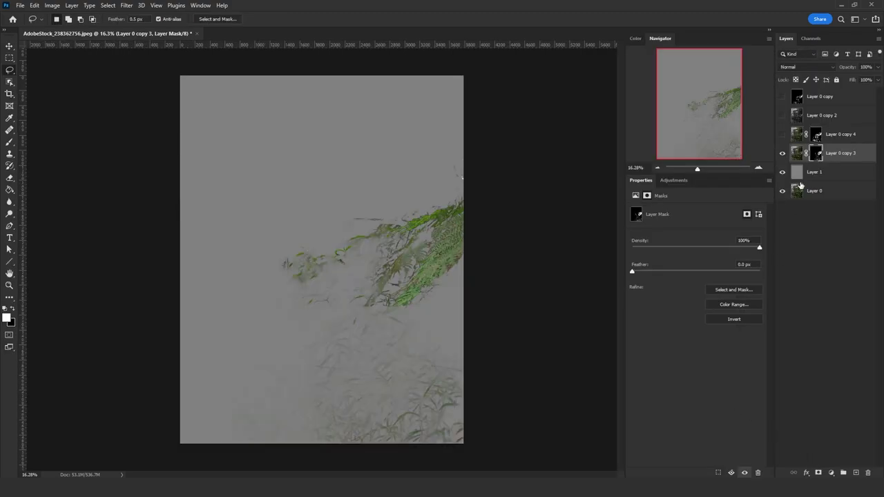
- Show Layer 0 copy 4 and darken the gray Layer 1 with a Hue/Saturation Lightness of -86
click(786, 136)
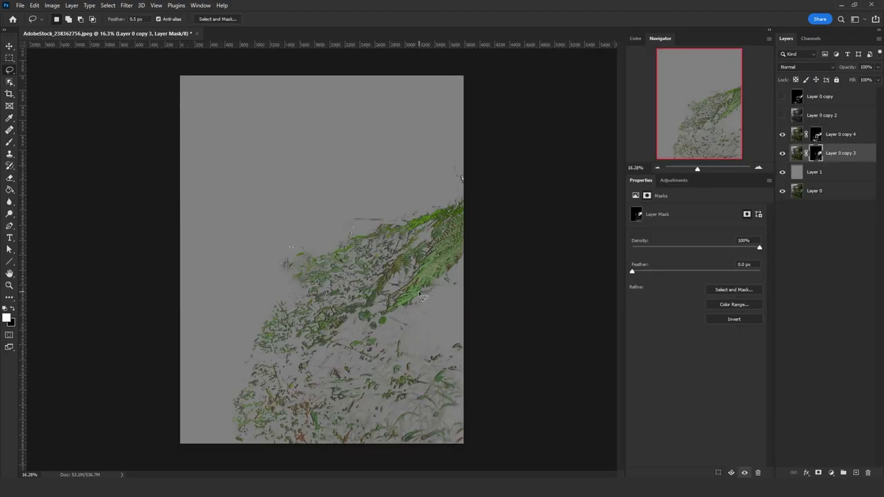
click(833, 178)
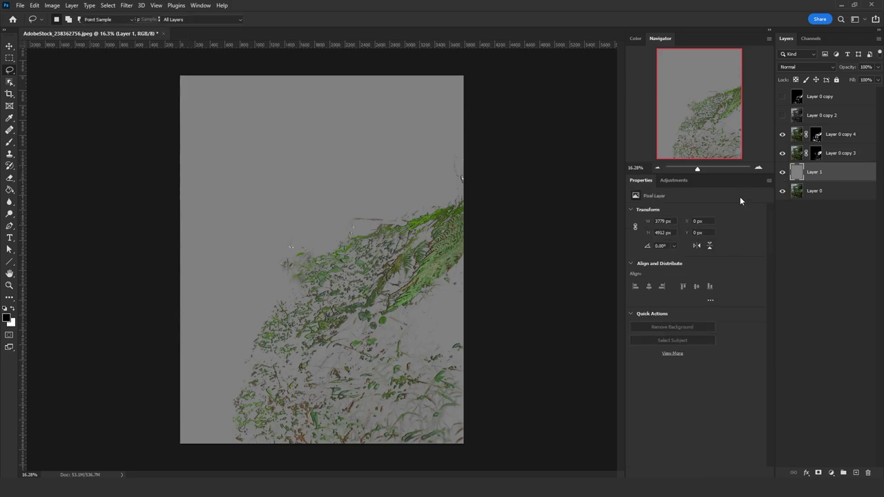
key(ctrl+u)
drag(684, 273, 645, 276)
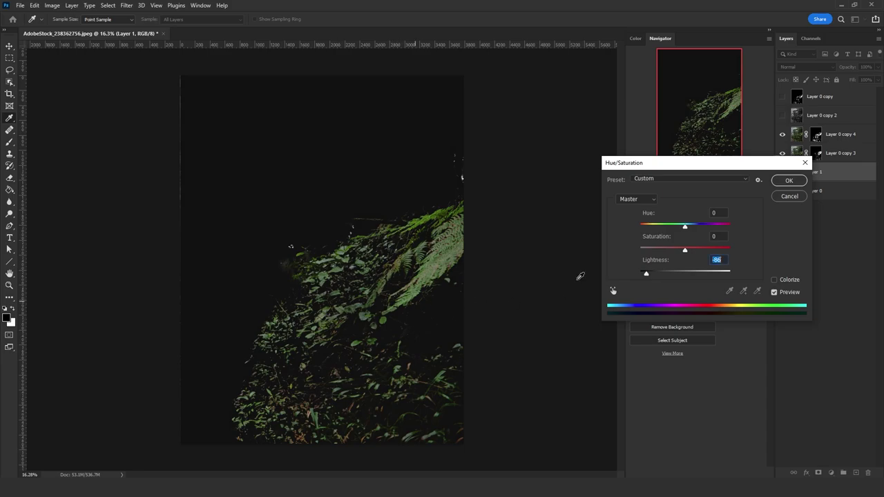
click(789, 180)
- Duplicate the masked Layer 0 copy 4
click(832, 150)
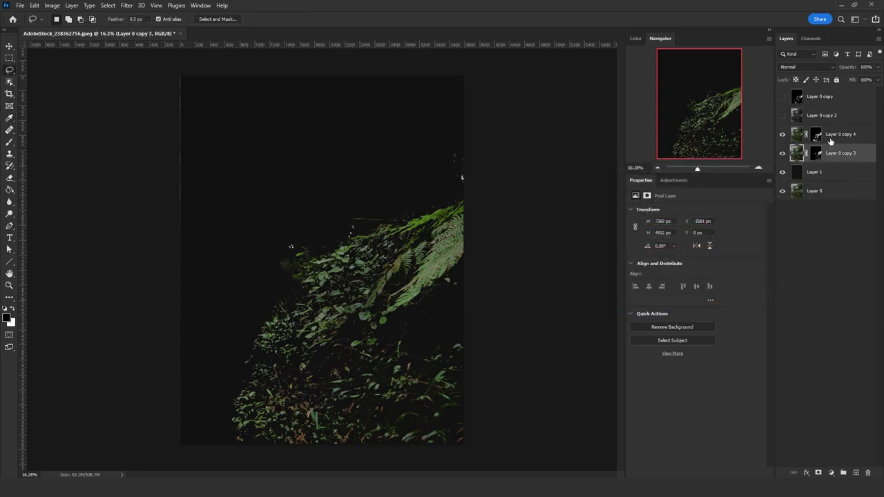
click(830, 141)
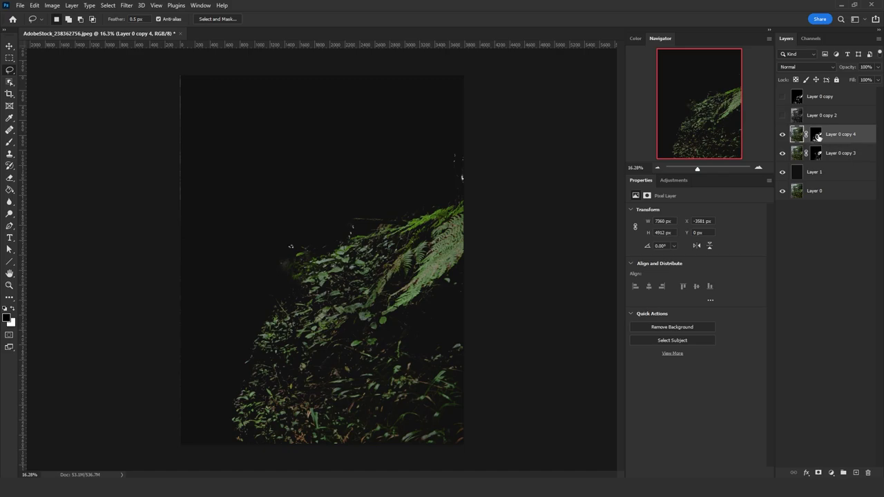
key(ctrl+j)
- Refine the Layer 0 copy 5 mask using Color Aware, a 220 px radius without Smart Radius, 31% Contrast and +5% Shift Edge
click(815, 134)
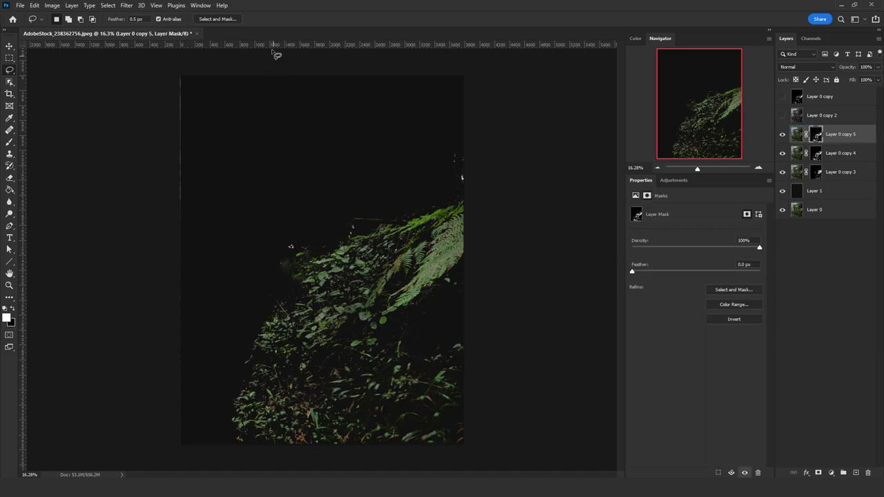
click(222, 23)
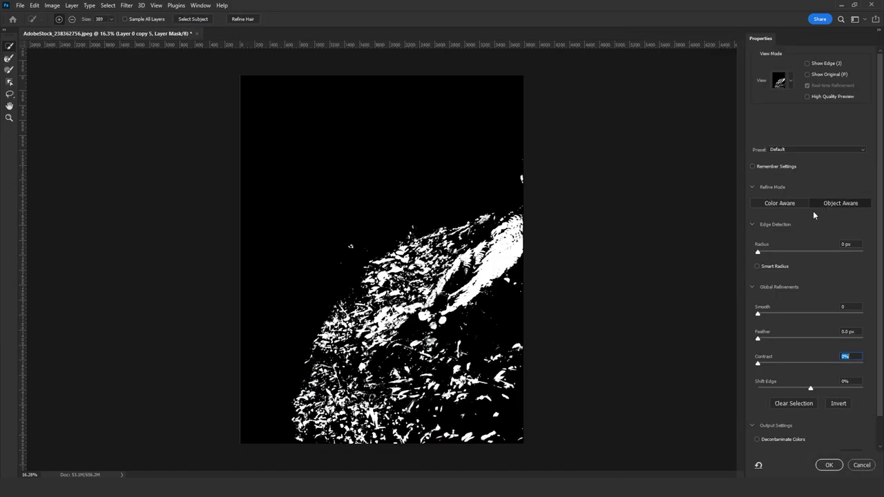
click(800, 202)
click(423, 181)
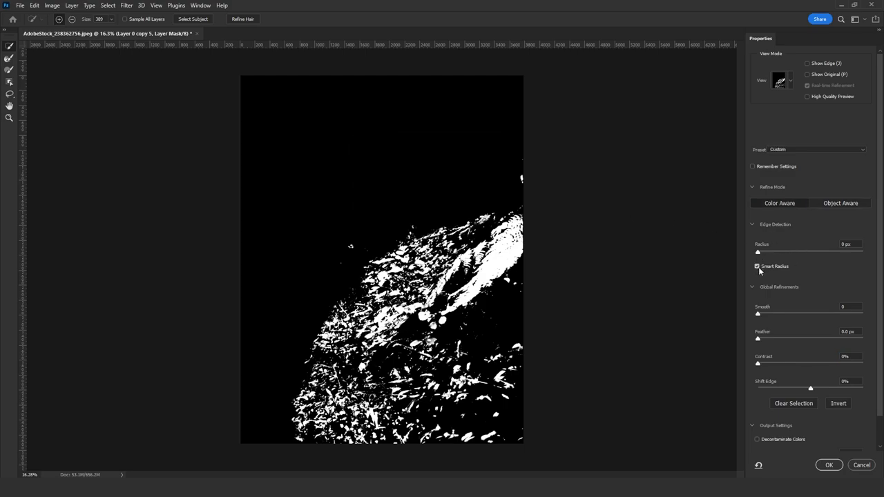
click(757, 266)
drag(758, 252, 797, 252)
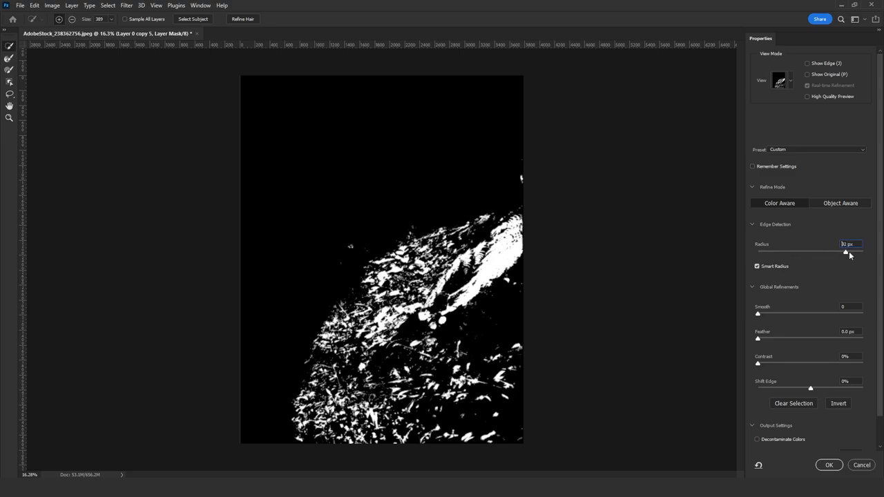
drag(850, 255, 862, 255)
click(756, 267)
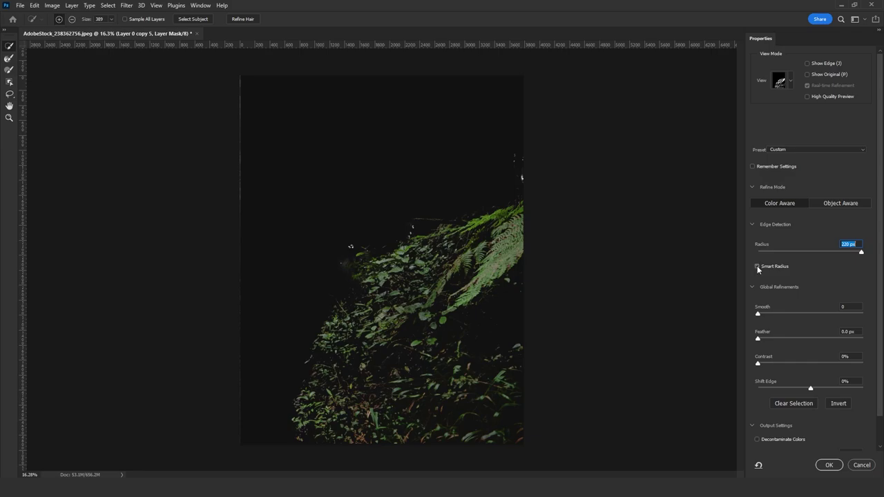
click(757, 266)
key(k)
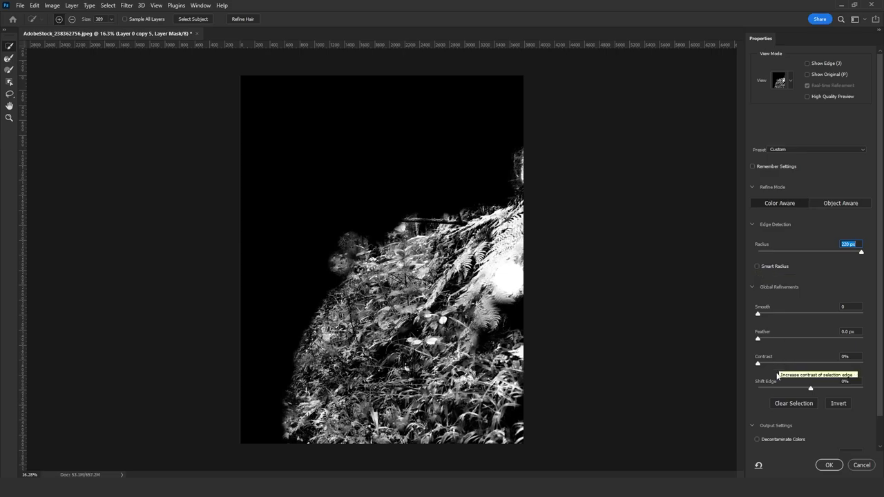
drag(758, 363, 813, 390)
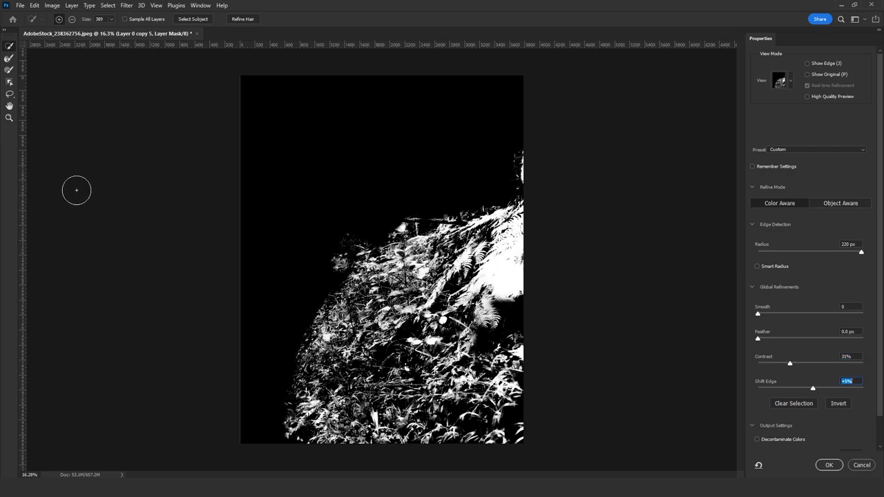
- Subtract the excess edge refinement along the slope's outline with the Refine Edge Brush and apply the mask refinement
click(8, 60)
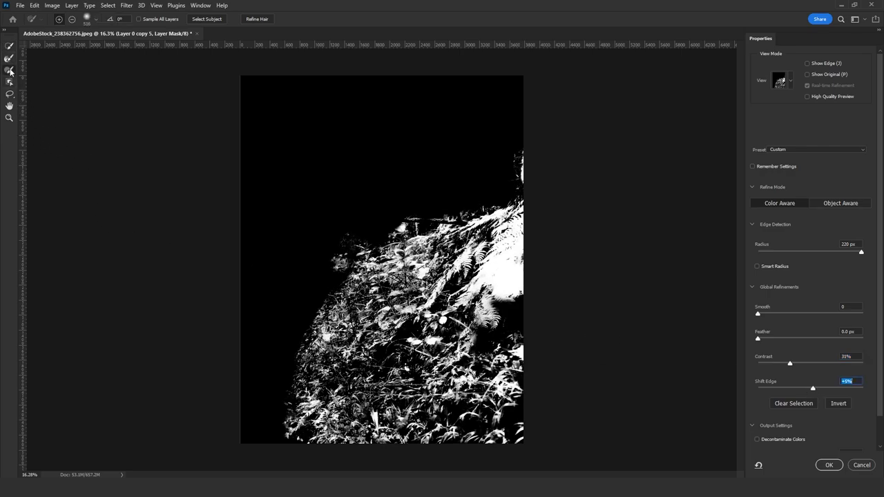
click(73, 19)
mouse_move(304, 336)
mouse_down()
mouse_move(328, 293)
mouse_move(285, 389)
mouse_up()
click(352, 241)
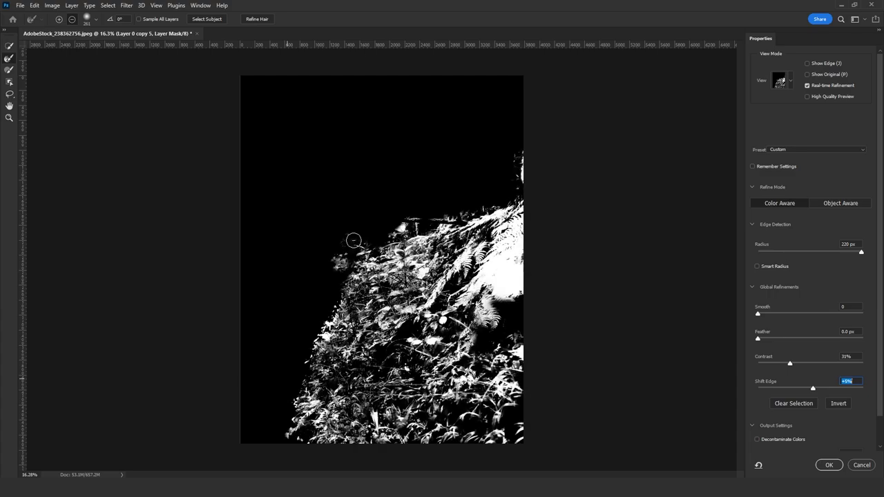
click(407, 221)
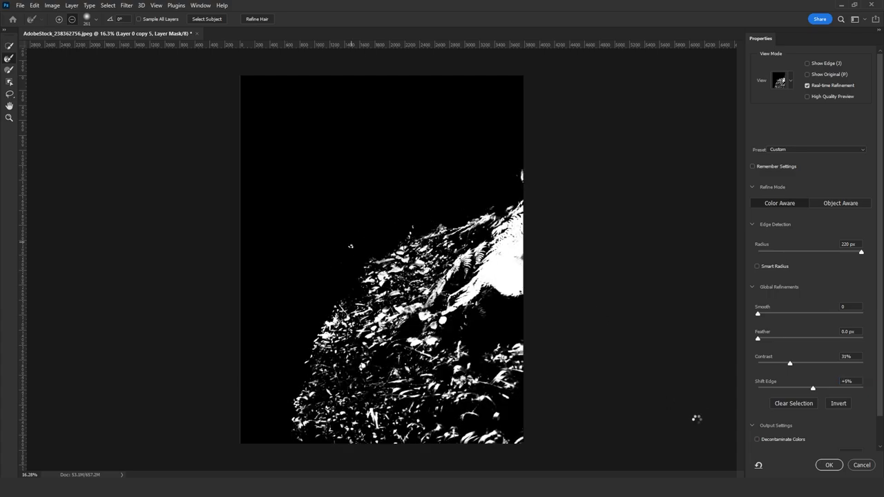
click(829, 464)
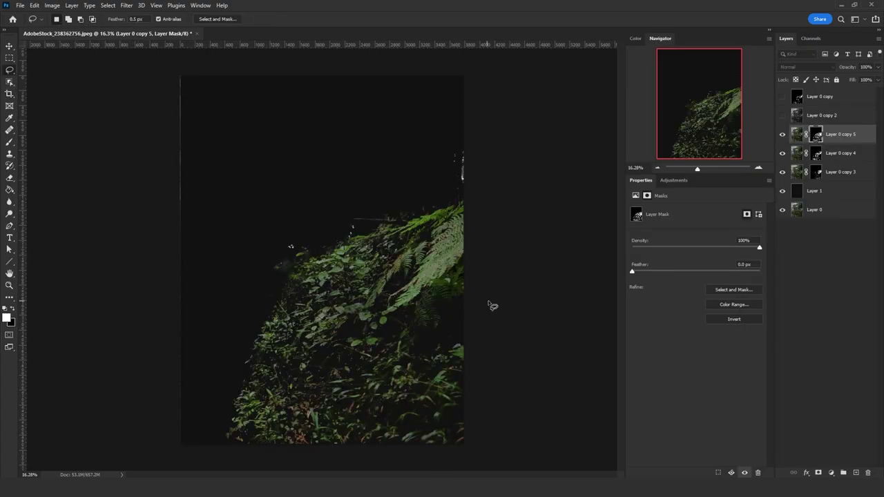
- Lasso the stray specks above the fern at the image's edge and clear them from the foliage layers' masks, then deselect
scroll(380, 239, down, 2)
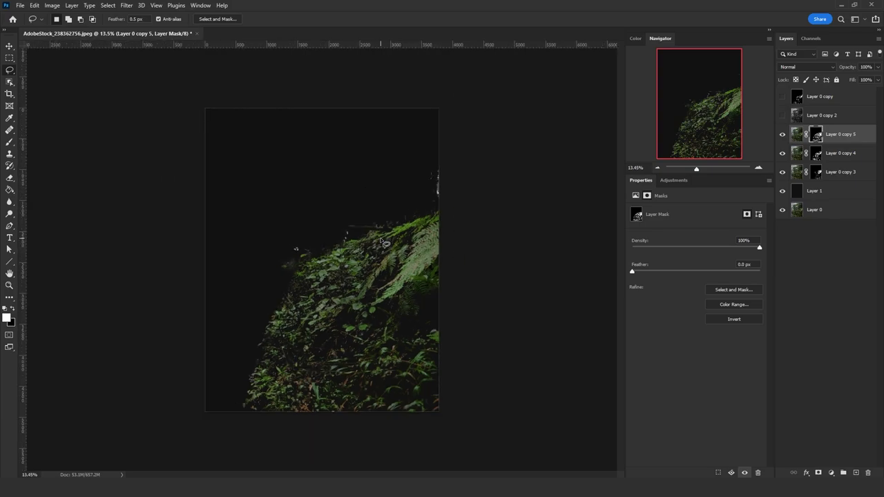
scroll(380, 239, up, 3)
mouse_move(474, 189)
mouse_down()
mouse_move(476, 149)
mouse_move(442, 138)
mouse_move(471, 187)
mouse_up()
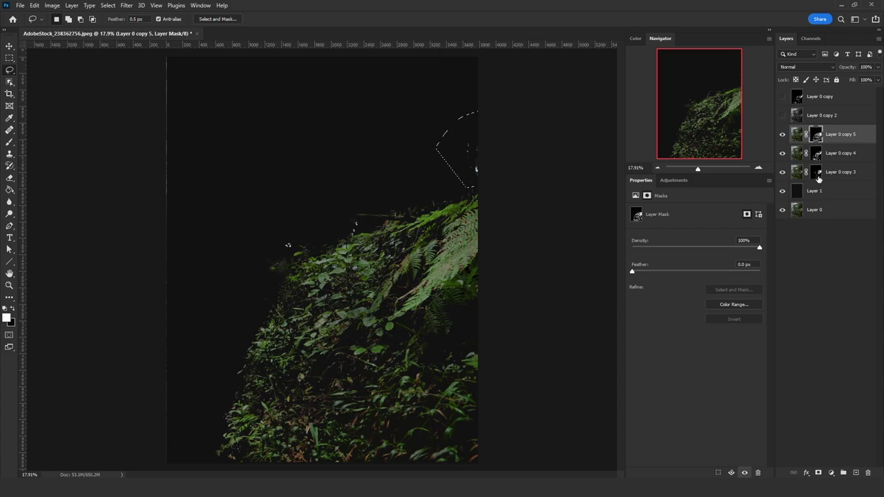
click(839, 159)
click(817, 154)
click(817, 172)
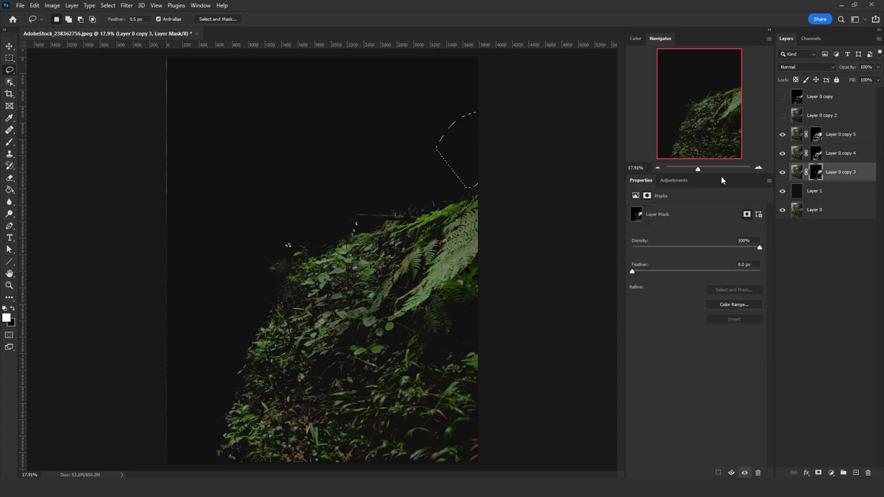
key(ctrl+d)
key(shift+ctrl+d)
- Merge duplicates of Layer 0 copy 3, copy 4 and copy 5 into one layer and hide the three masked originals
click(817, 134)
shift+click(834, 172)
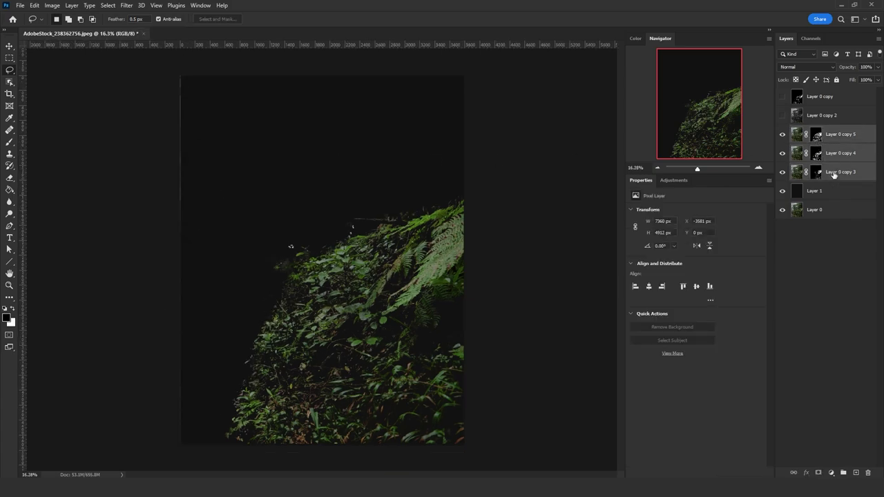
key(ctrl+j)
key(ctrl+e)
click(783, 154)
click(782, 172)
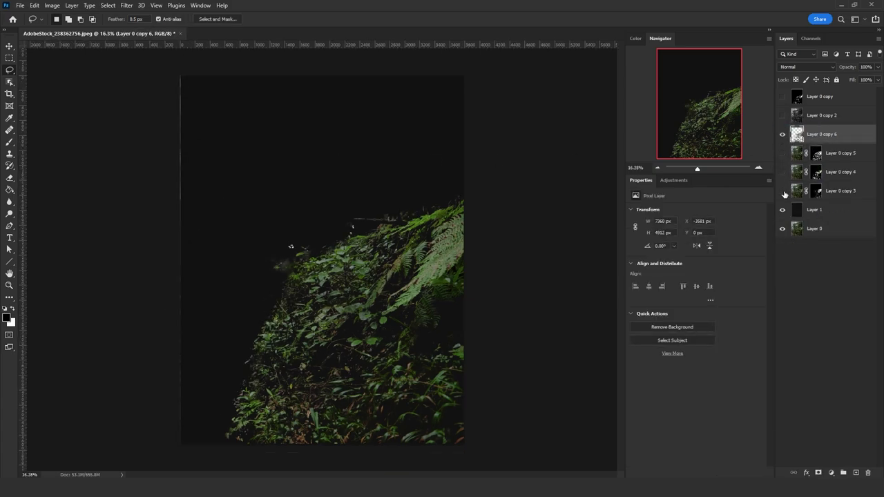
click(782, 192)
- Darken the backdrop on Layer 1 by lowering its Lightness in Hue/Saturation
click(807, 211)
key(ctrl+u)
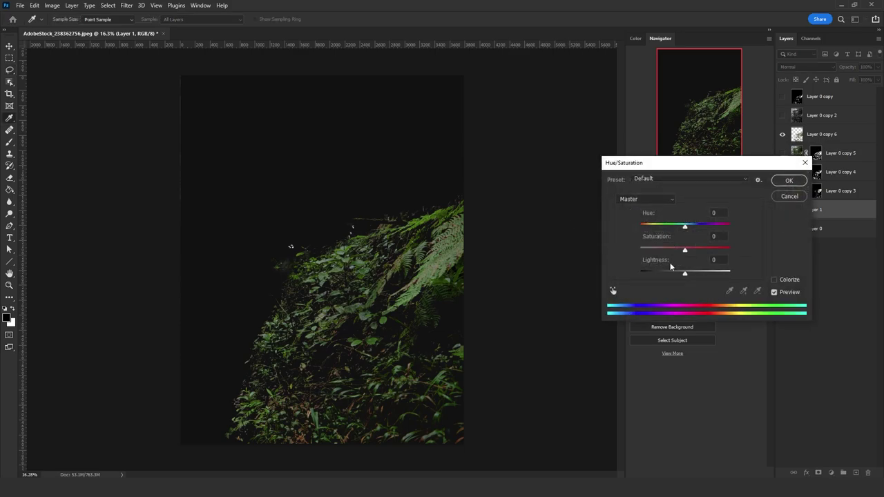
drag(685, 274, 667, 276)
click(797, 181)
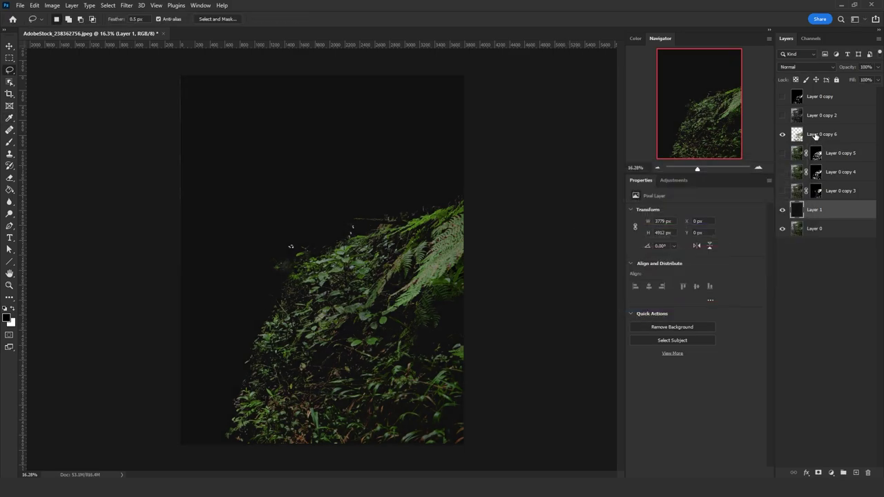
- Duplicate Layer 0 above Layer 1, mask the duplicate with the outline of Layer 0 copy 6, and hide Layer 0 copy 6
click(832, 192)
click(839, 236)
alt+drag(839, 234, 833, 202)
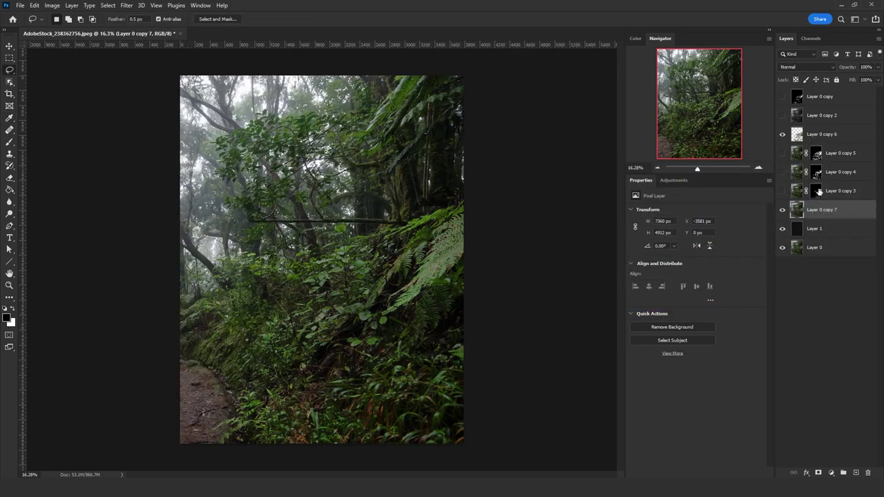
ctrl+click(797, 137)
click(781, 135)
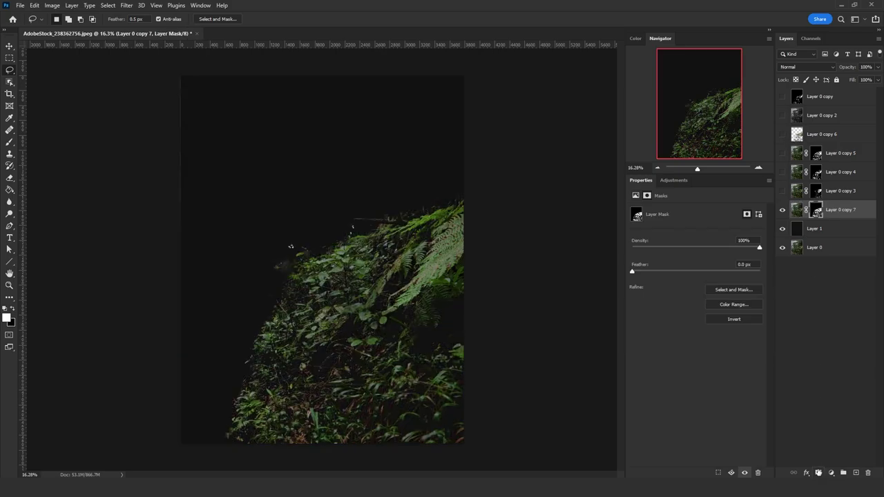
click(819, 472)
- Refine the Layer 0 copy 7 mask in the classic Refine Mask dialog with Smart Radius and a 250 px radius
click(108, 5)
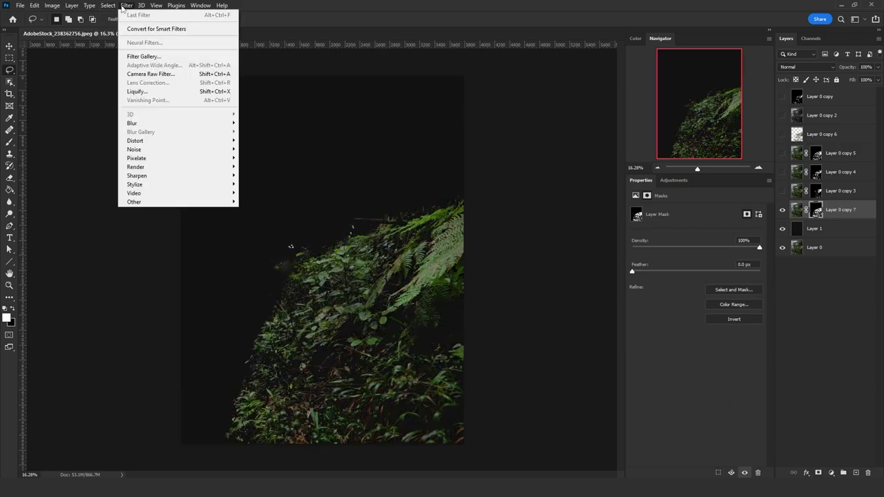
shift+click(140, 135)
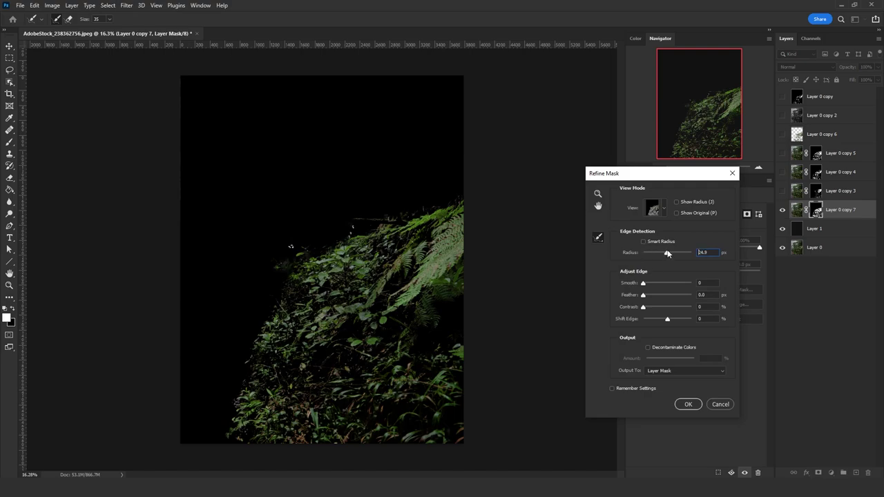
drag(668, 252, 662, 254)
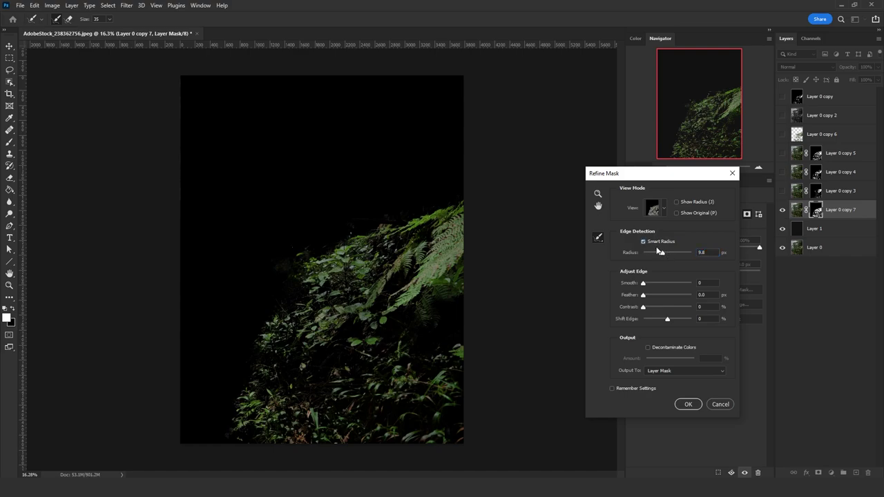
drag(663, 252, 694, 253)
click(643, 242)
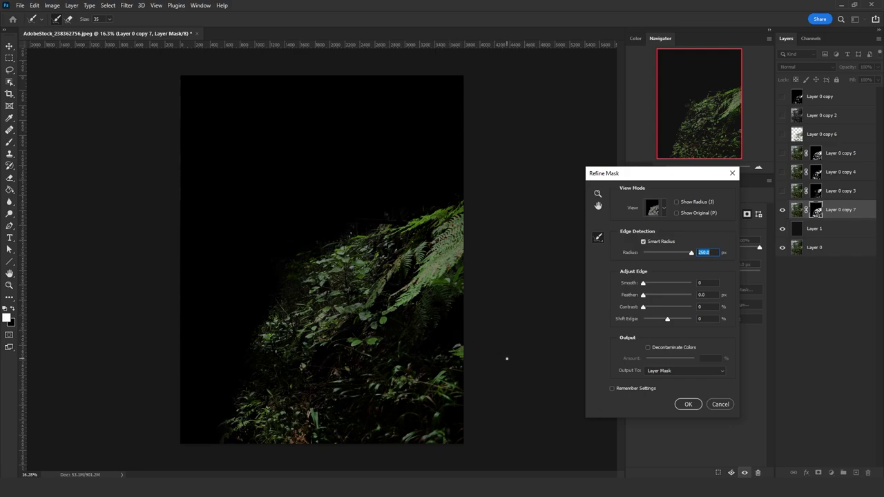
click(683, 404)
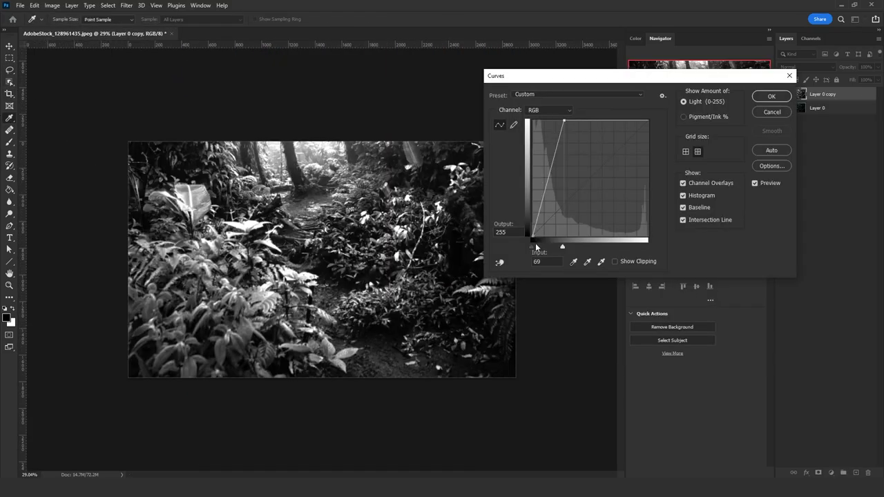
- Raise the Curves black point on the grayscale Layer 0 copy in AdobeStock_128961435.jpeg
drag(532, 246, 538, 248)
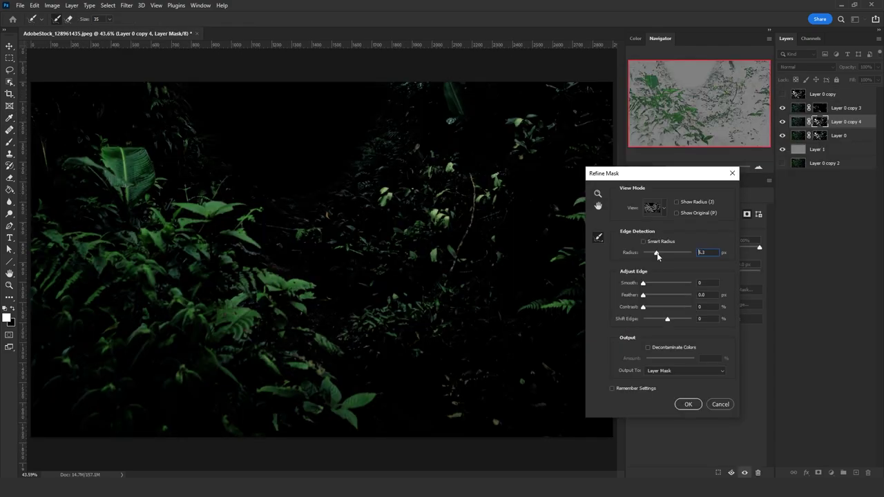
- Refine the Layer 0 copy 4 mask with a 233.9 px edge radius and apply it
drag(657, 253, 663, 253)
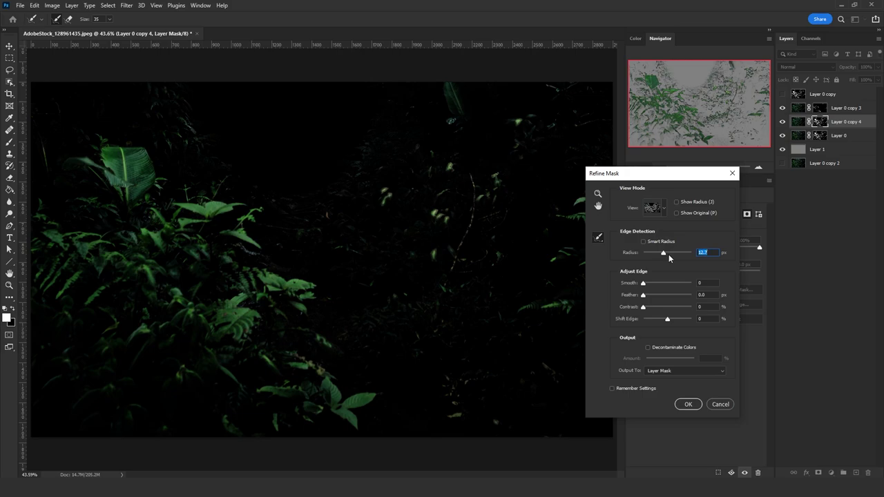
drag(668, 254, 683, 254)
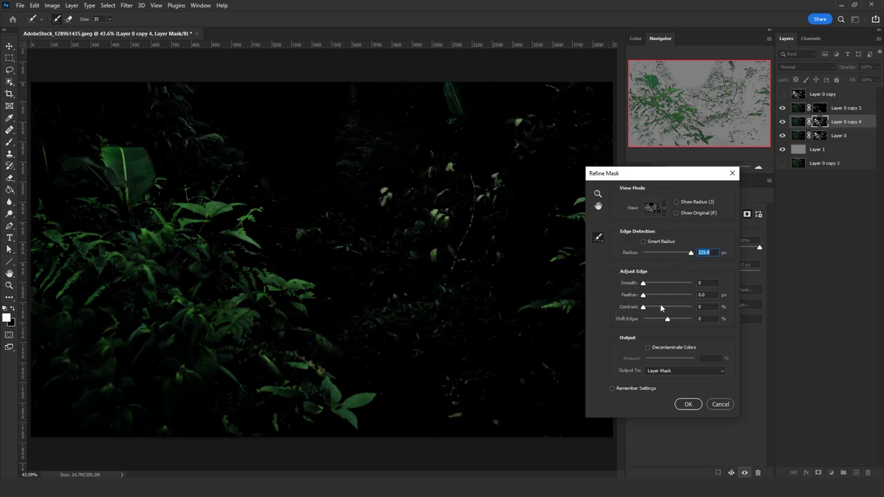
click(687, 402)
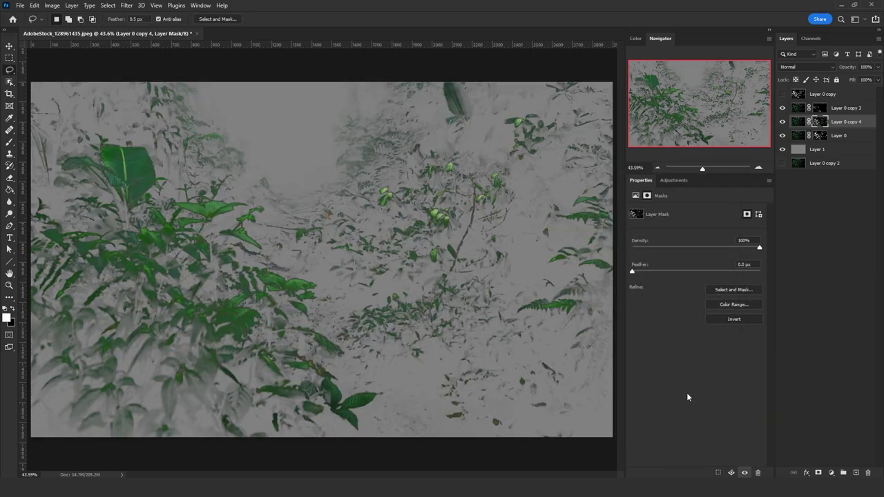
- Brighten the mask of Layer 0 with Levels, setting the midtone input to 1.78
key(ctrl+minus)
click(820, 136)
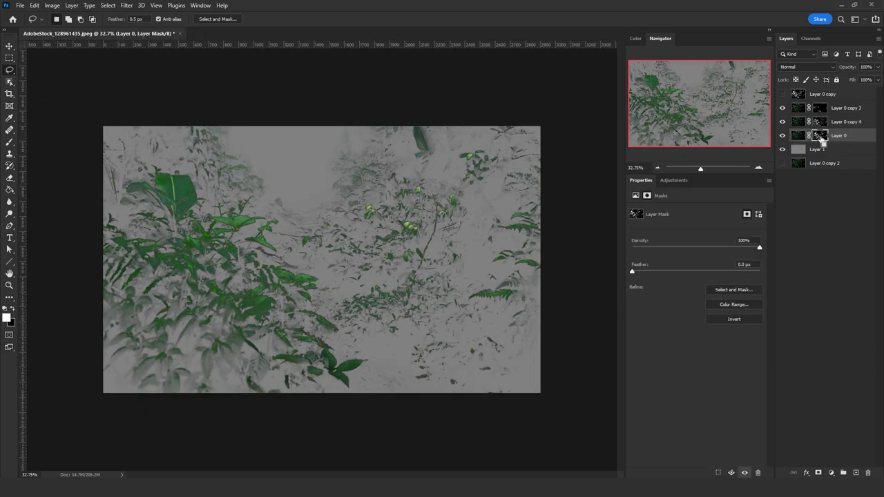
key(ctrl+l)
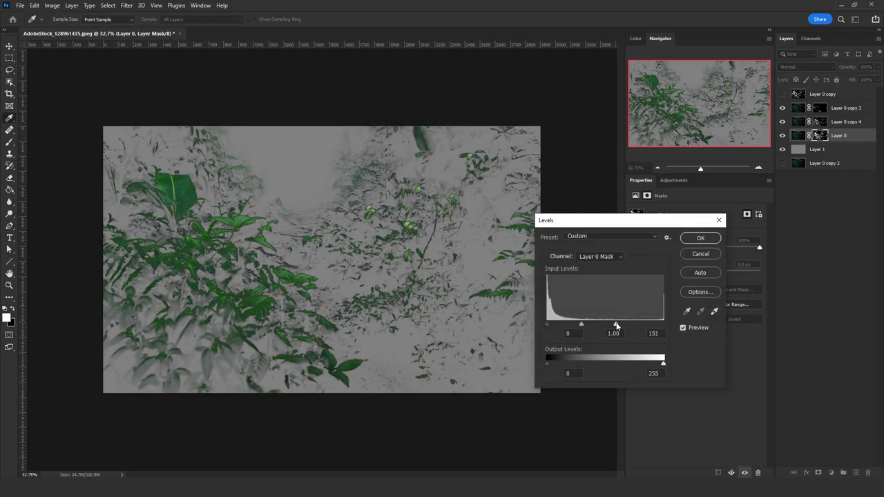
drag(605, 323, 580, 324)
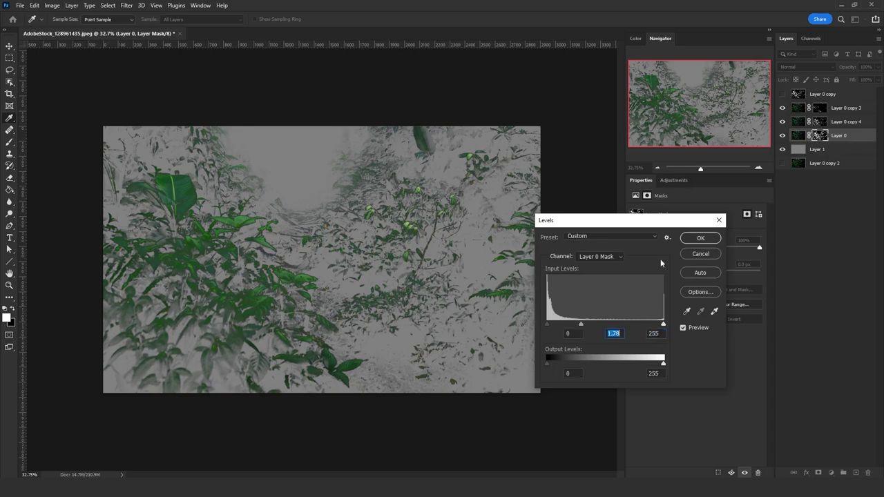
click(717, 235)
- Brighten the mask of Layer 0 copy 4 with Levels, setting the midtone input to 1.56
click(819, 122)
key(ctrl+l)
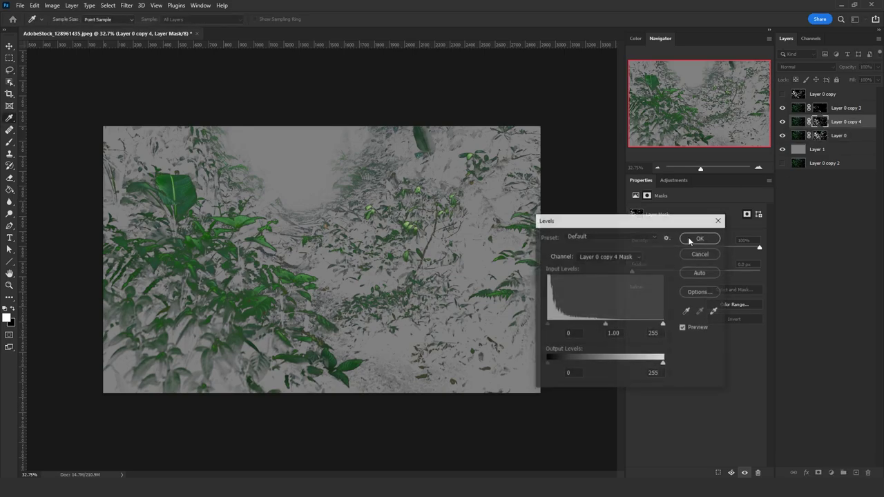
drag(604, 323, 586, 326)
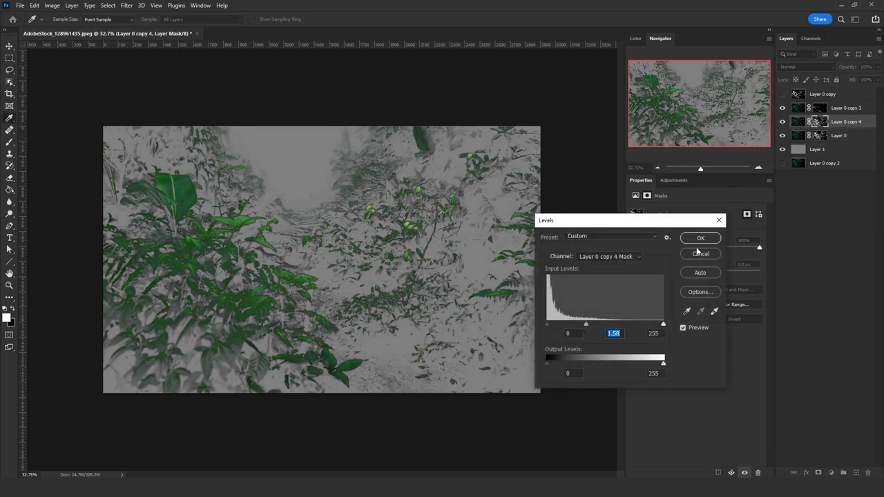
click(699, 240)
- Darken the gray backdrop Layer 1 with Hue/Saturation, setting Lightness to -86
click(826, 150)
key(ctrl+u)
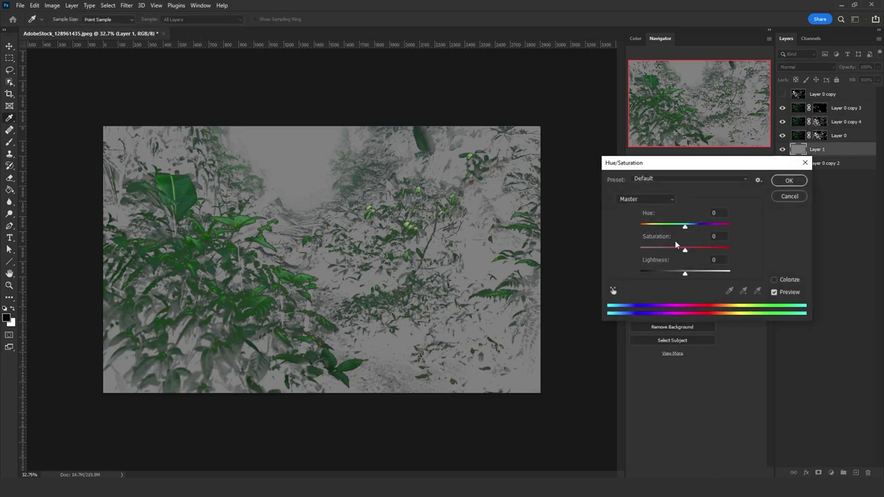
drag(685, 273, 647, 276)
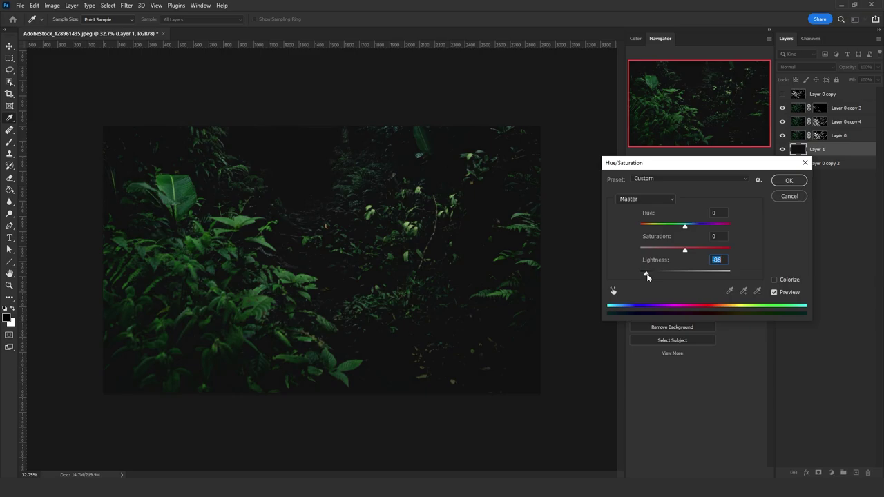
click(789, 182)
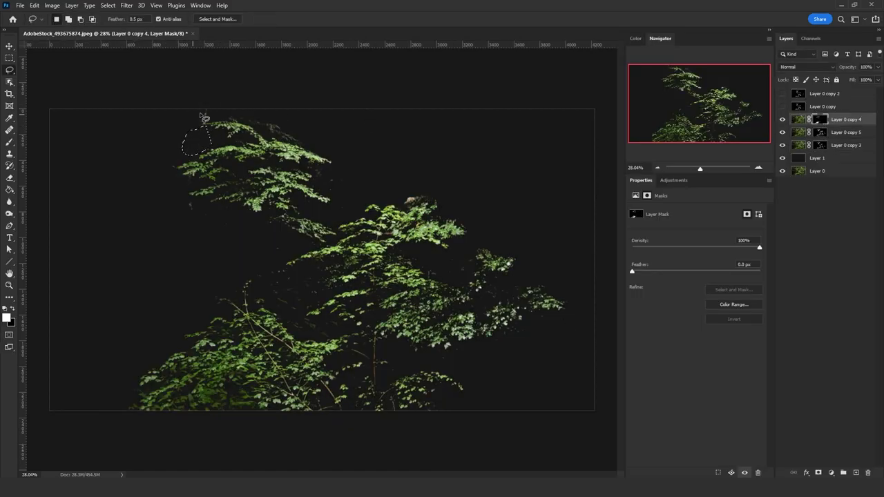
- Lasso the stray area beside the upper branch on the Layer 0 copy 4 mask in AdobeStock_493675874.jpeg
drag(328, 187, 310, 166)
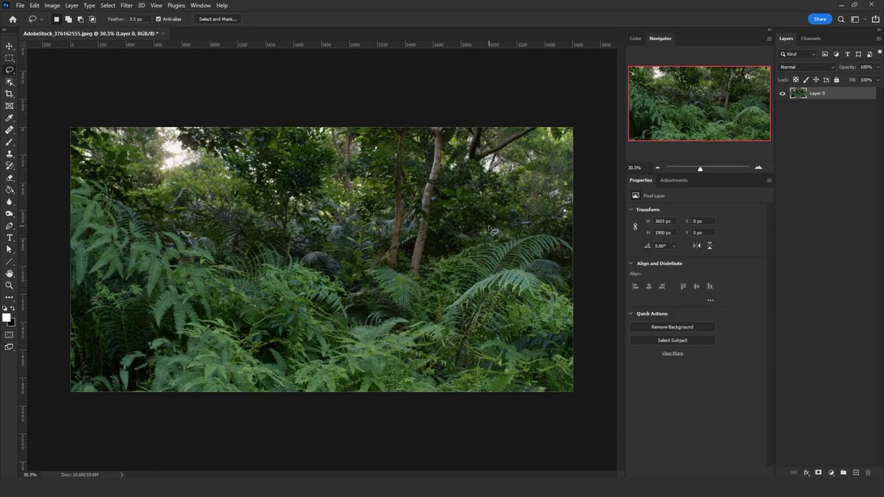
- Duplicate Layer 0 in AdobeStock_376162555.jpeg and desaturate the copy
key(ctrl+j)
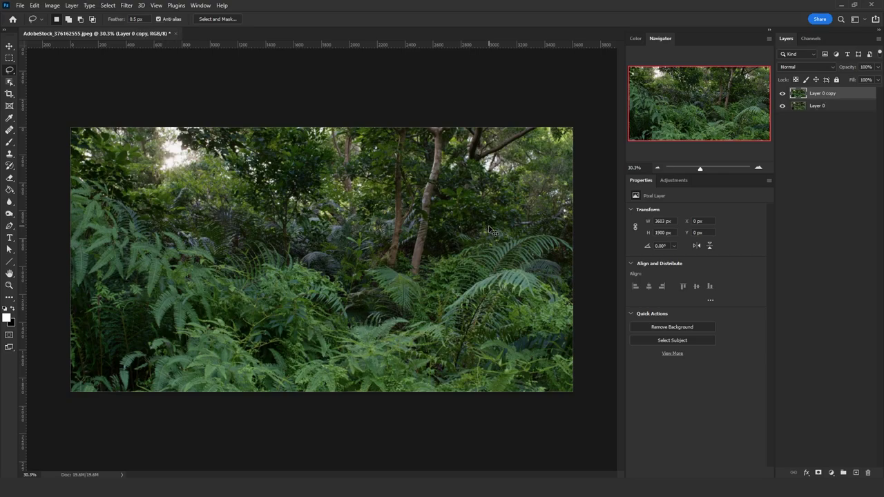
key(ctrl+shift+u)
- Crop the top strip with the bright sky off the fern image
click(10, 93)
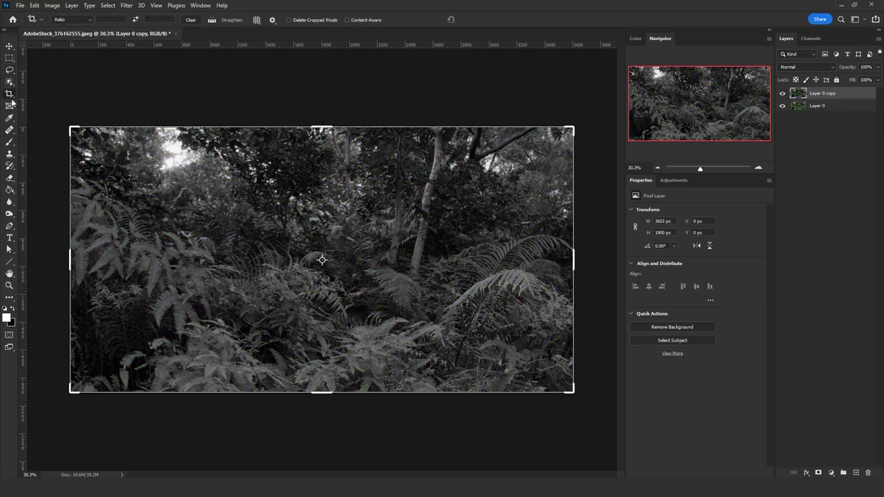
drag(329, 128, 331, 152)
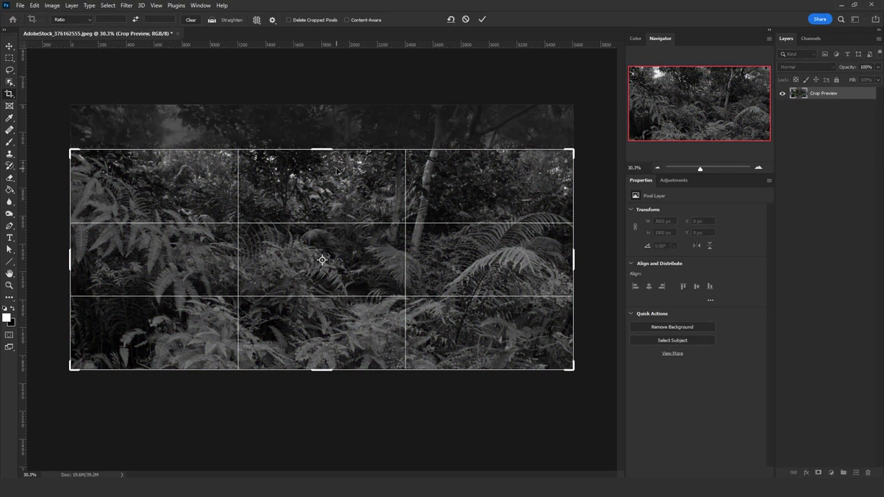
key(Return)
- Darken Layer 0 copy with Apply Image, using the merged RGB source in Multiply blending at 100% opacity
click(51, 5)
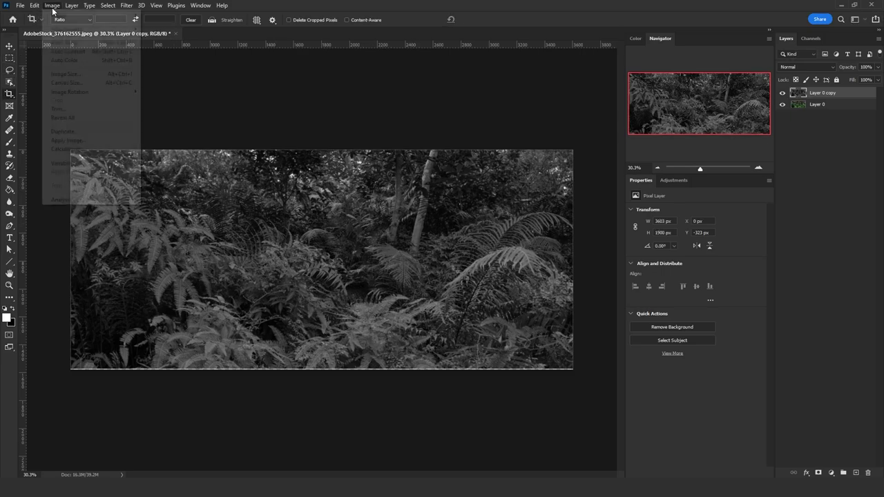
click(62, 140)
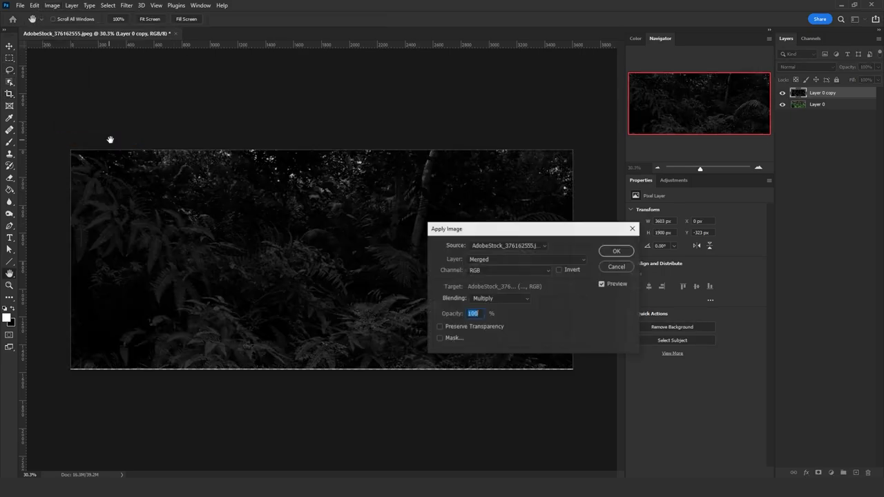
click(617, 251)
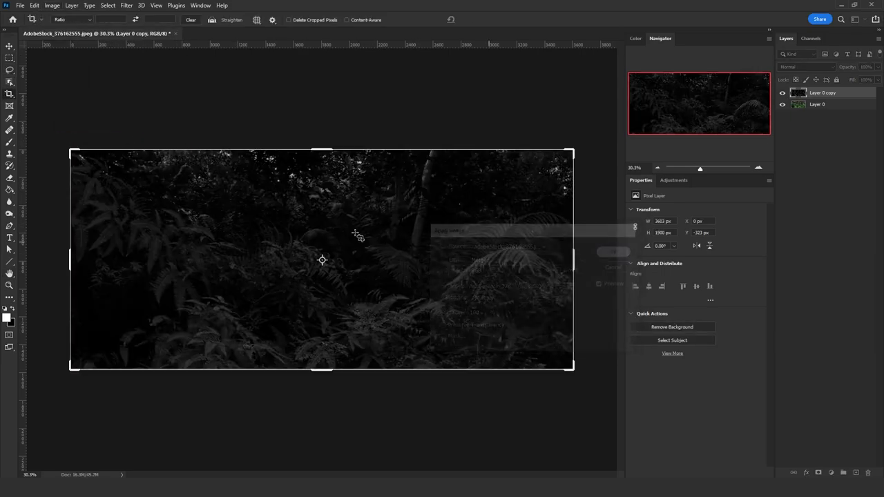
- Lasso the background trees above the ferns on Layer 0 copy and fill the selection with black
click(10, 71)
mouse_move(92, 149)
mouse_down()
mouse_move(222, 225)
mouse_move(257, 218)
mouse_move(327, 232)
mouse_move(350, 251)
mouse_move(421, 246)
mouse_move(635, 171)
mouse_move(94, 147)
mouse_up()
key(g)
key(x)
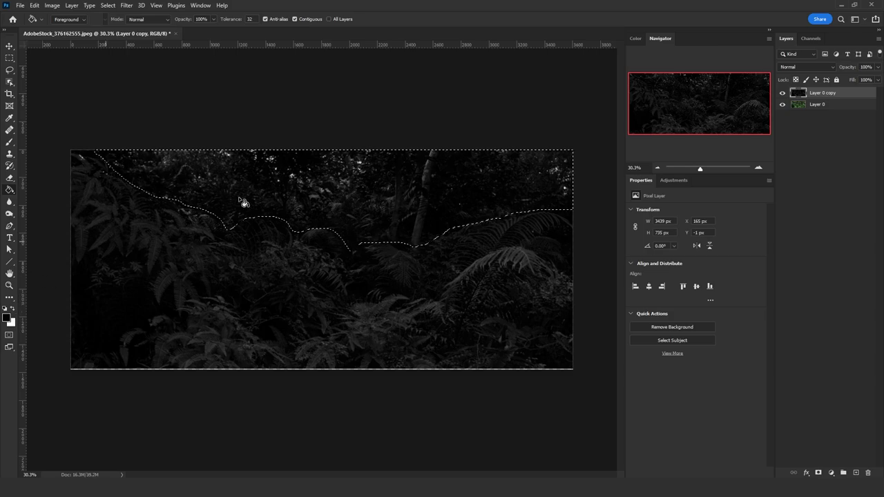
click(243, 202)
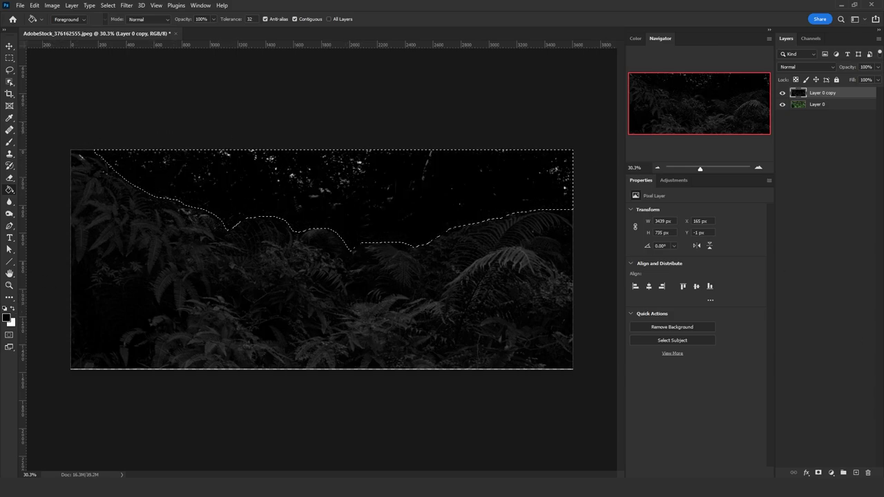
- Copy the blackened tree area to a new layer and merge it with Layer 0 copy
key(ctrl+j)
key(l)
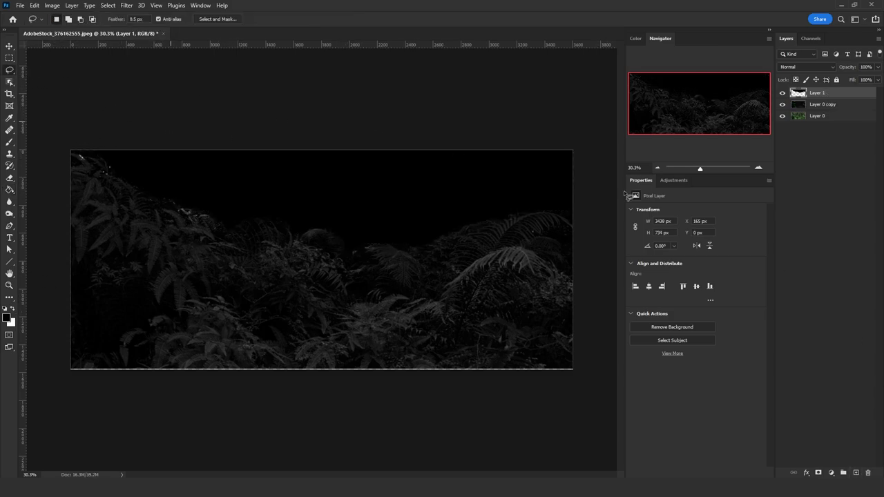
shift+click(824, 107)
key(ctrl+e)
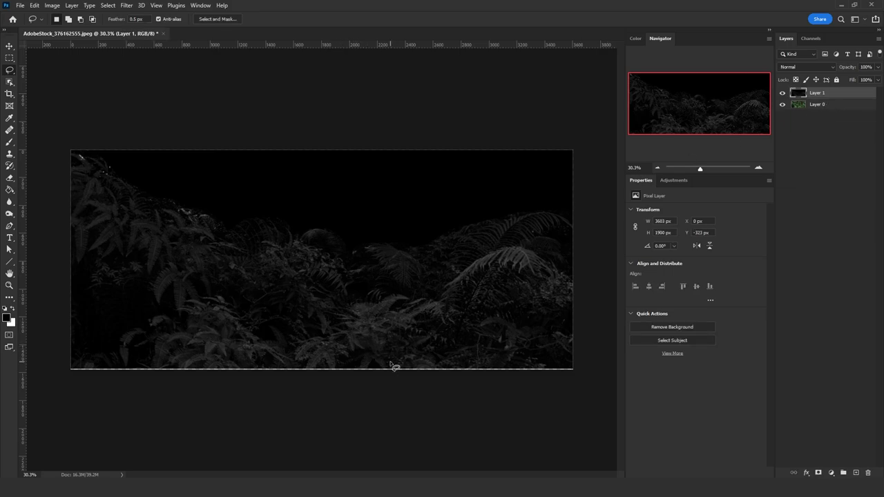
- Adjust the tones of the fern image's grayscale layer with Levels to separate the foliage from the shadows
scroll(390, 362, up, 2)
scroll(390, 362, down, 1)
scroll(379, 213, down, 1)
key(ctrl+l)
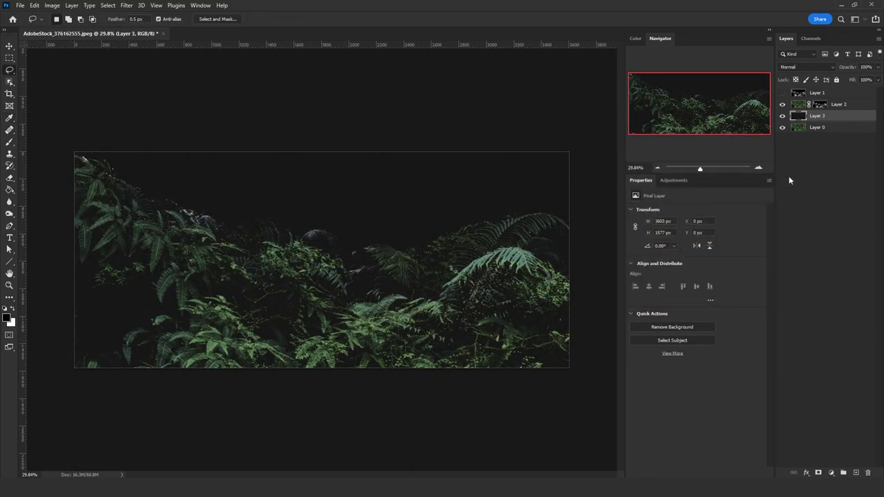
key(ctrl+l)
key(Return)
drag(407, 228, 399, 252)
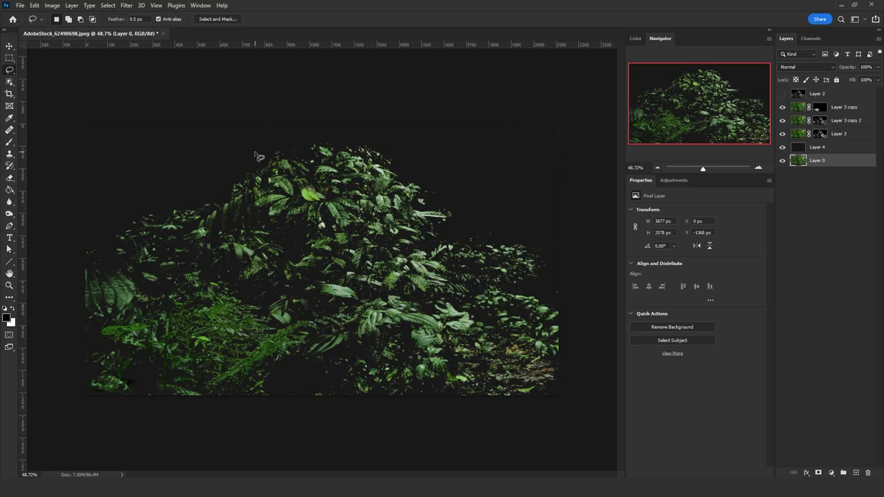
- Duplicate Layer 0 in AdobeStock_62490698.jpeg and move the copy above Layer 3 copy
key(ctrl+j)
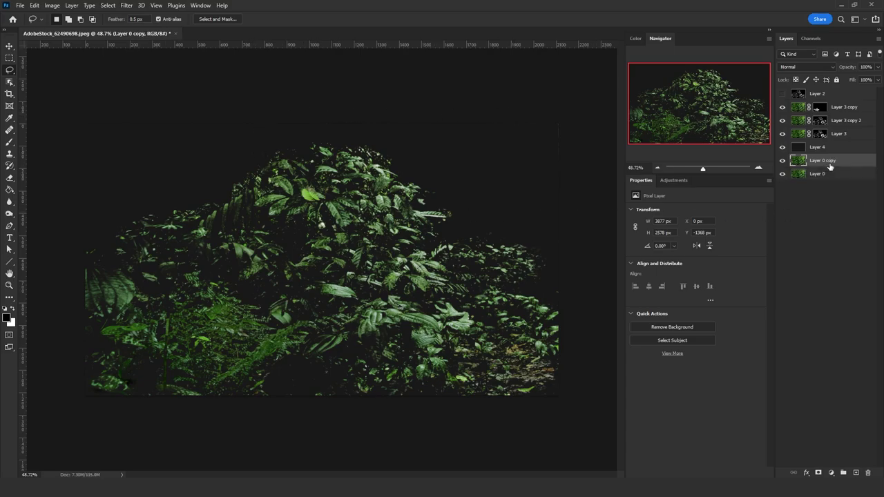
drag(828, 165, 827, 102)
- Load the combined masks of Layer 3, Layer 3 copy 2 and Layer 3 copy as one selection
click(819, 148)
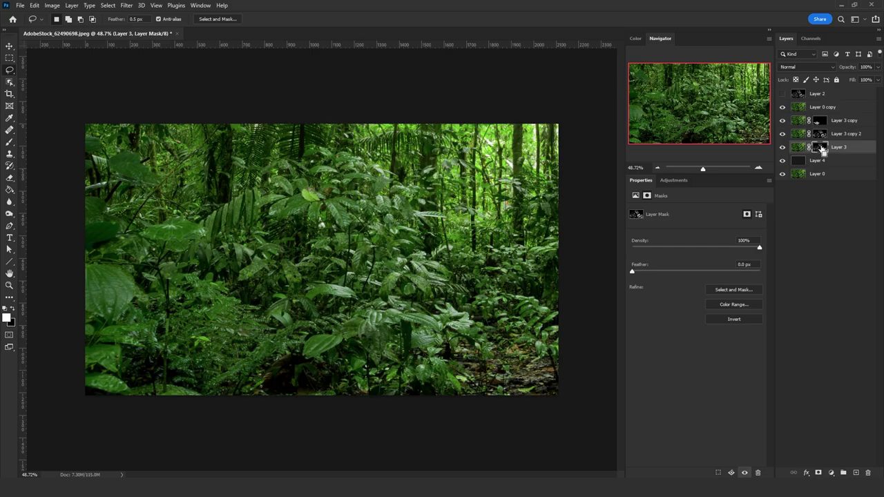
ctrl+click(821, 148)
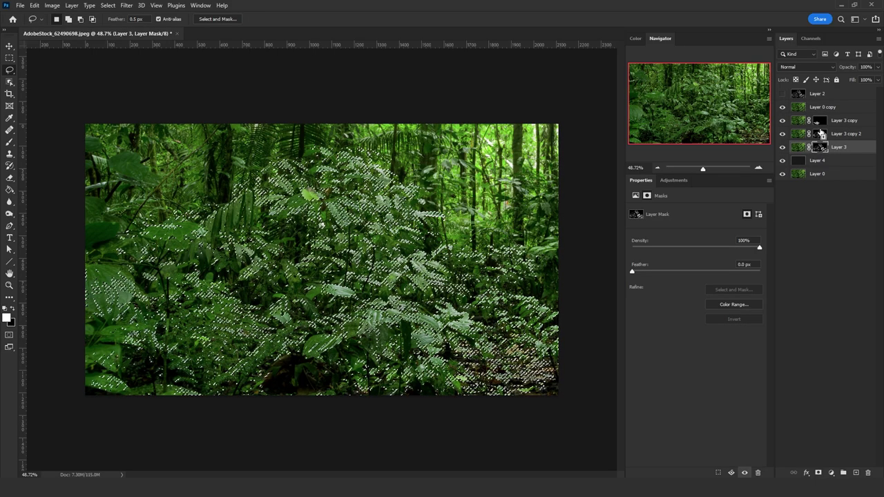
ctrl+shift+click(820, 133)
ctrl+shift+click(818, 121)
- Hide Layer 3 and its two copies, and mask Layer 0 copy with the combined selection
drag(782, 121, 782, 147)
click(812, 107)
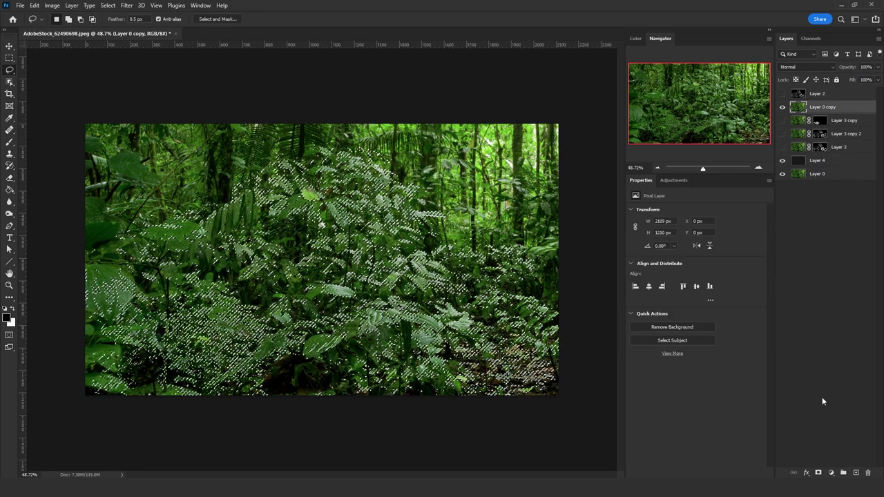
click(818, 473)
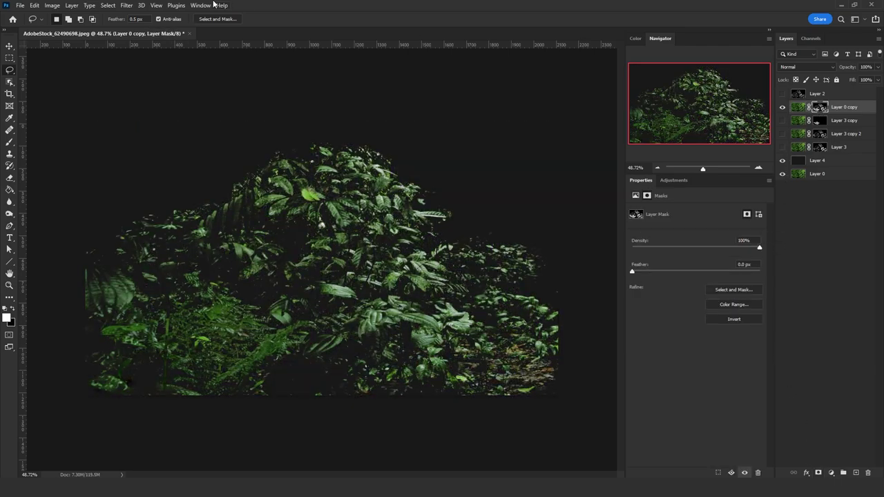
- Refine the Layer 0 copy mask using Refine Mask with Smart Radius on and a 14.4 px radius
click(108, 6)
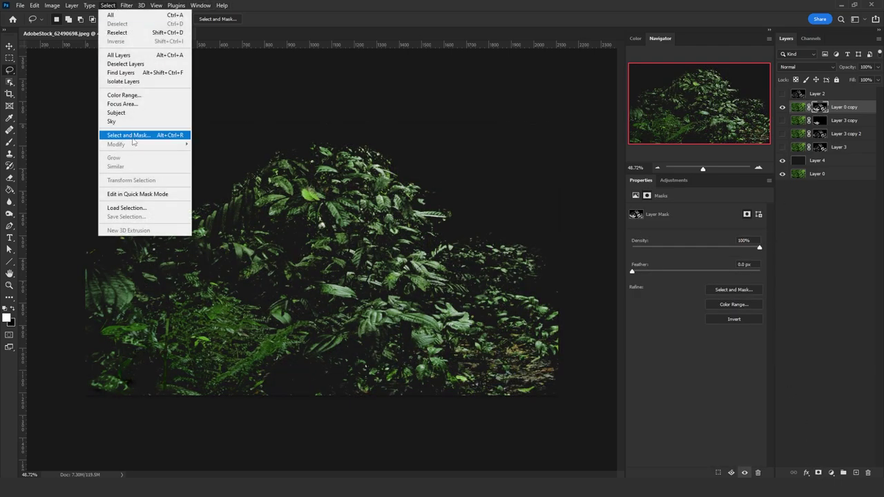
shift+click(121, 138)
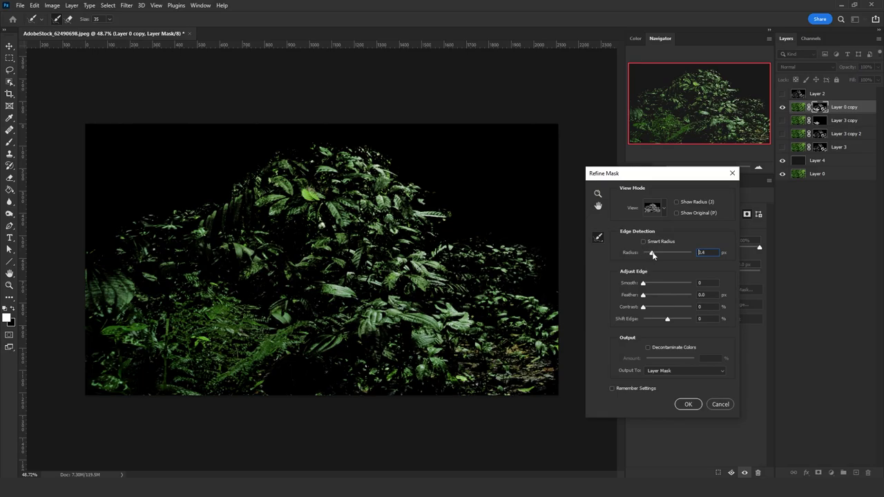
drag(653, 253, 664, 254)
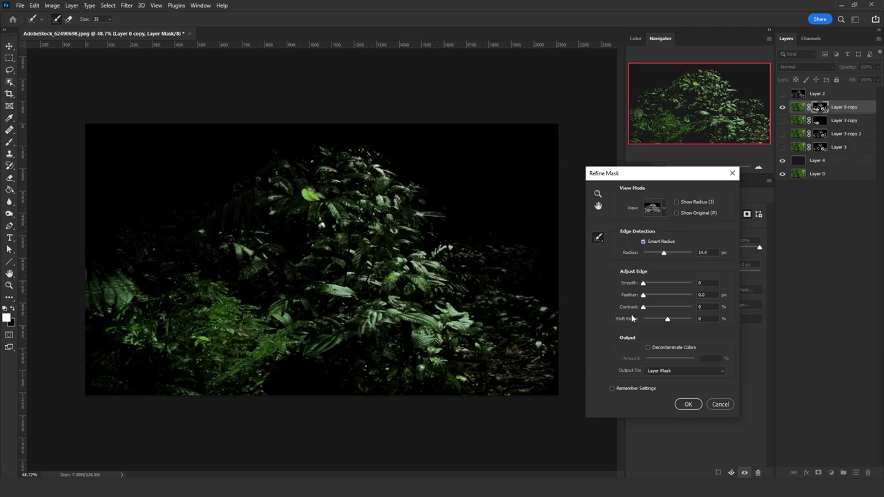
drag(648, 308, 644, 296)
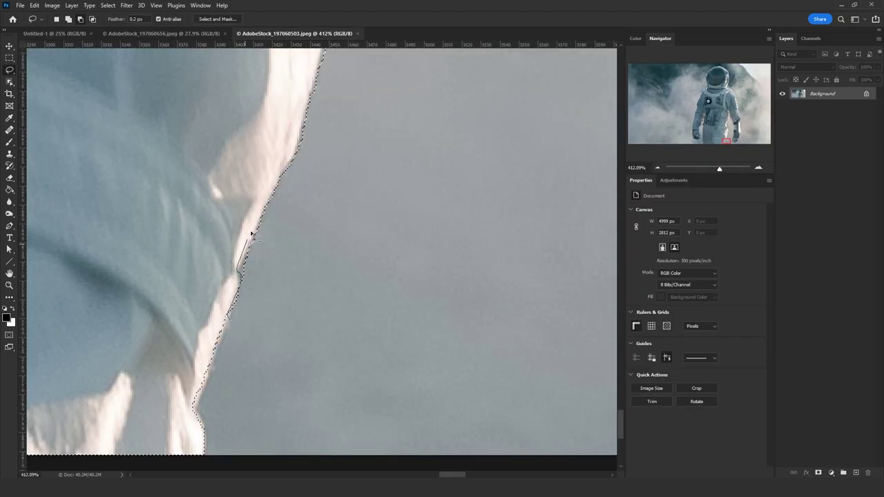
- Subtract the background slivers along the suit's edge beside the hand from the astronaut selection in AdobeStock_197060503.jpeg
mouse_move(251, 233)
mouse_down()
mouse_move(279, 178)
mouse_move(297, 286)
mouse_up()
scroll(276, 293, down, 4)
scroll(264, 302, up, 3)
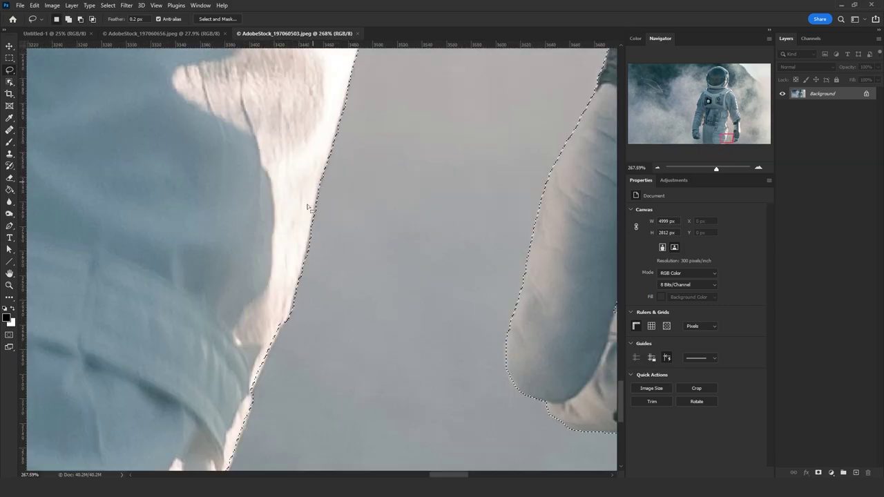
scroll(297, 263, up, 2)
drag(280, 369, 276, 345)
drag(298, 294, 315, 225)
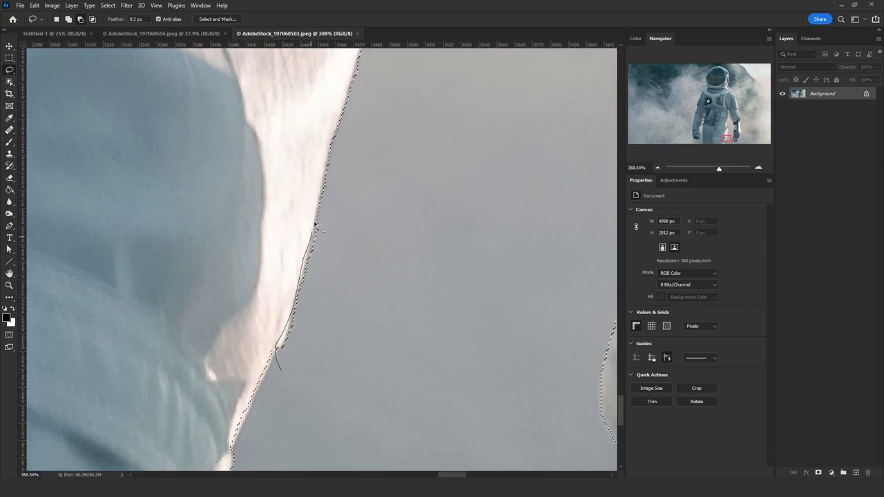
mouse_move(322, 169)
mouse_down()
mouse_move(406, 140)
mouse_move(380, 241)
mouse_up()
scroll(324, 356, down, 4)
scroll(319, 290, up, 3)
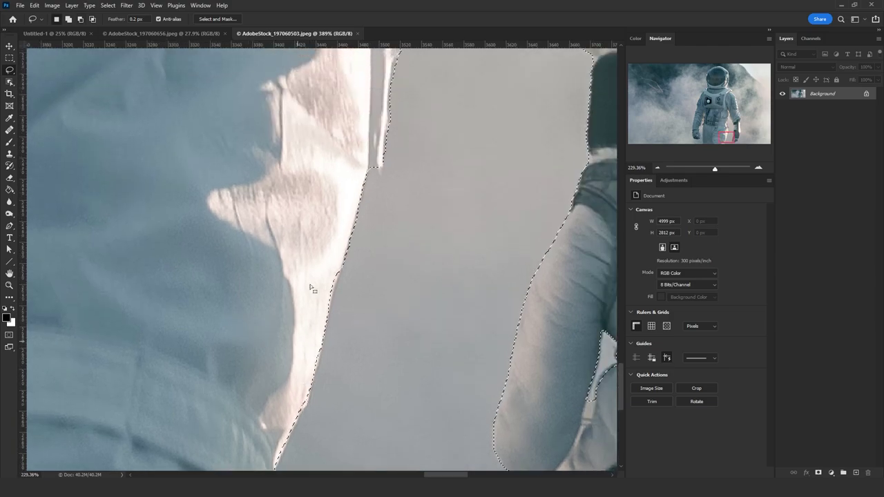
scroll(317, 281, up, 3)
drag(341, 283, 380, 160)
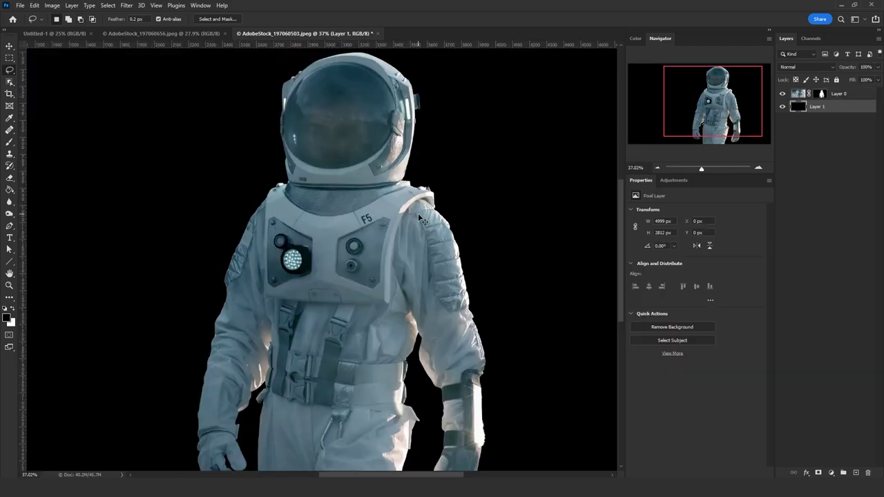
- Lighten the black backdrop Layer 1 behind the astronaut with Hue/Saturation, setting Lightness to +14
key(ctrl+u)
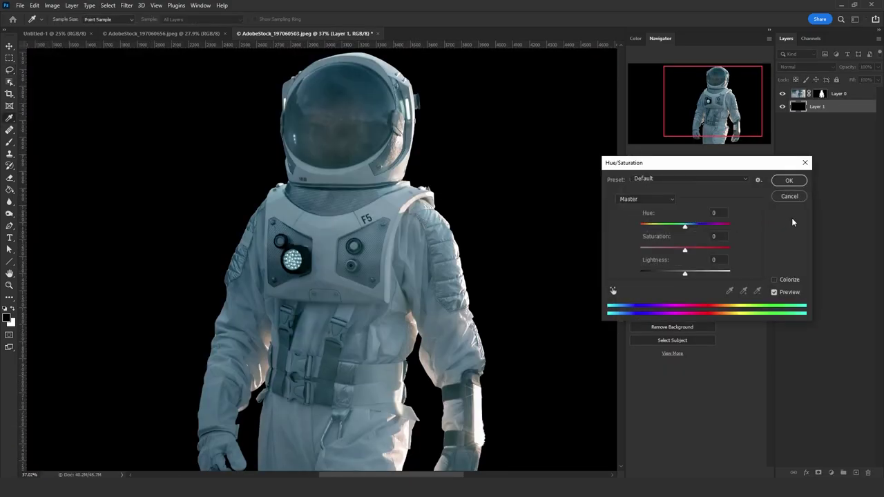
drag(682, 277, 691, 276)
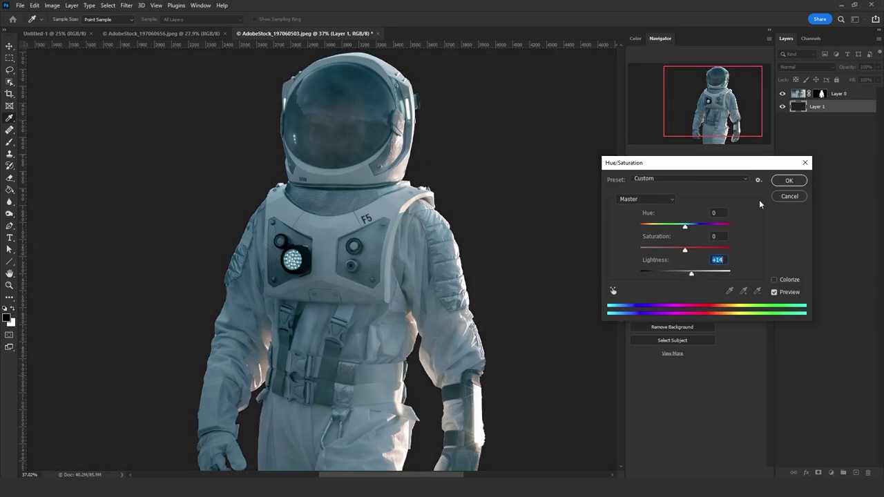
click(788, 180)
- Lasso the pale background fringe along the astronaut's sleeve and fill it with black on the Layer 0 mask
scroll(203, 279, up, 8)
scroll(257, 316, up, 6)
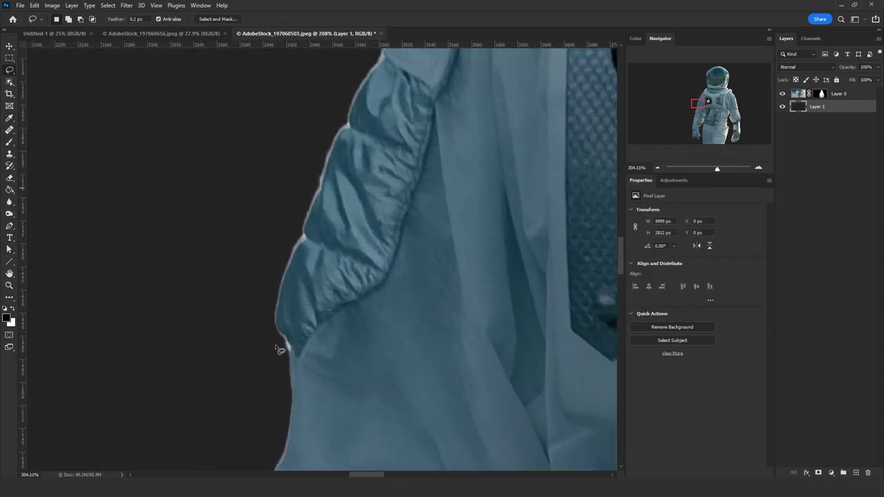
scroll(284, 367, down, 2)
scroll(298, 324, down, 6)
scroll(290, 328, down, 4)
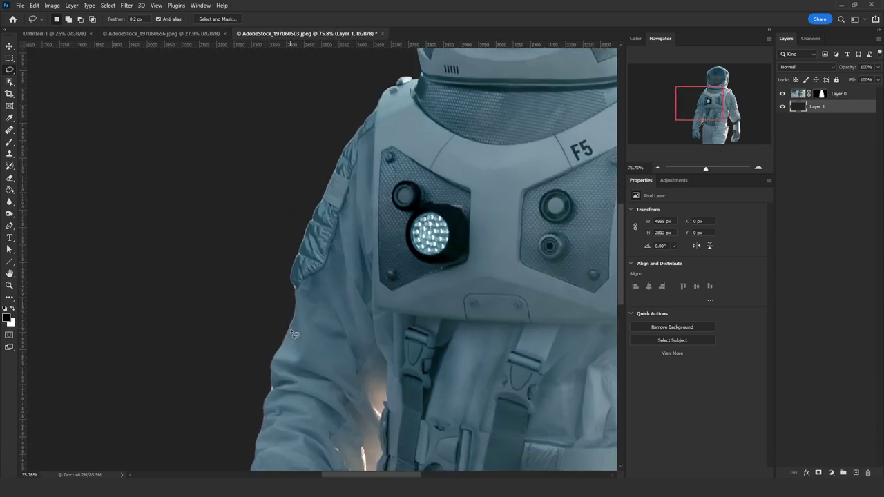
scroll(261, 409, up, 12)
click(822, 95)
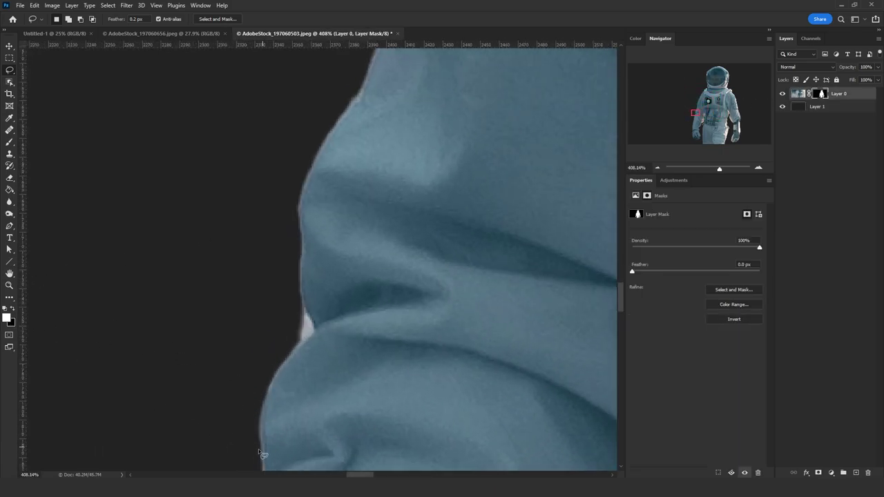
mouse_move(260, 452)
mouse_down()
mouse_move(282, 371)
mouse_move(315, 334)
mouse_move(302, 216)
mouse_move(312, 178)
mouse_move(359, 109)
mouse_move(252, 92)
mouse_move(75, 421)
mouse_up()
key(ctrl+BackSpace)
key(ctrl+d)
scroll(245, 200, down, 6)
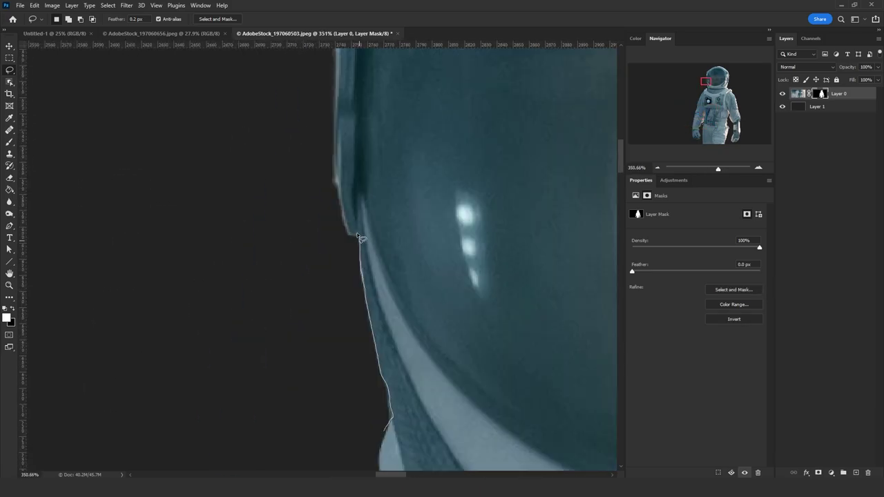
- Lasso the background fringe along the helmet's outer edge on the Layer 0 mask
mouse_move(359, 239)
mouse_down()
mouse_move(339, 192)
mouse_move(336, 152)
mouse_move(286, 247)
mouse_up()
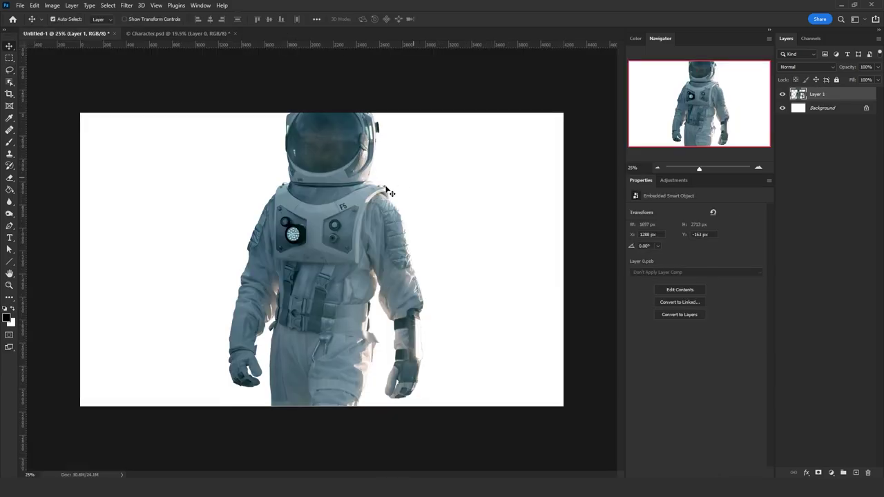
- Move the astronaut slightly lower on the Untitled-1 canvas
drag(366, 181, 378, 183)
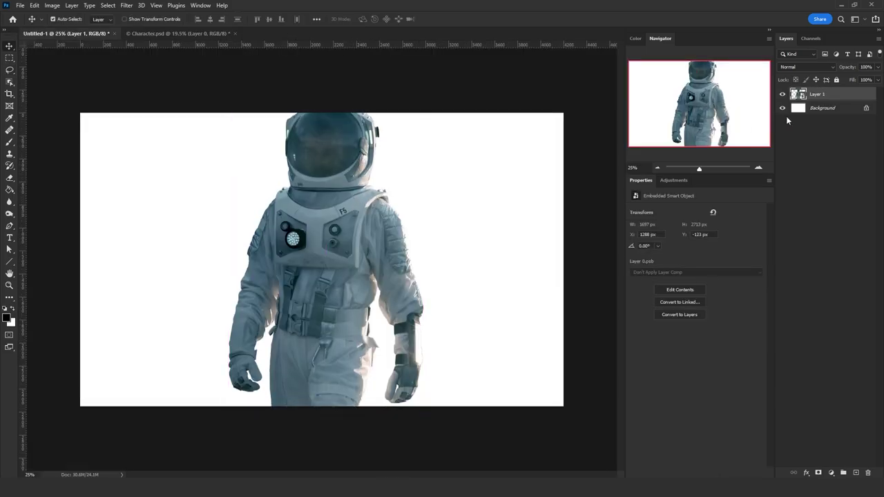
- Convert the locked Background into a regular layer and turn it black with Hue/Saturation at Lightness -100
click(841, 109)
double_click(850, 109)
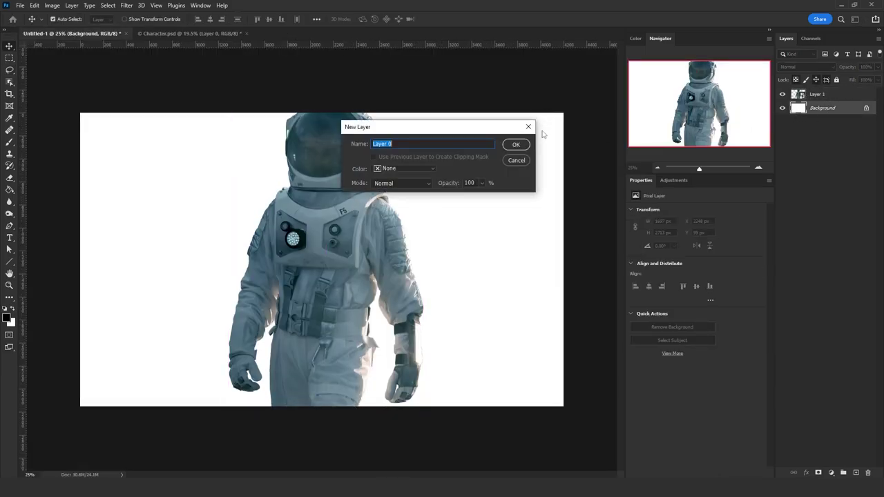
click(517, 146)
key(ctrl+u)
drag(650, 278, 563, 272)
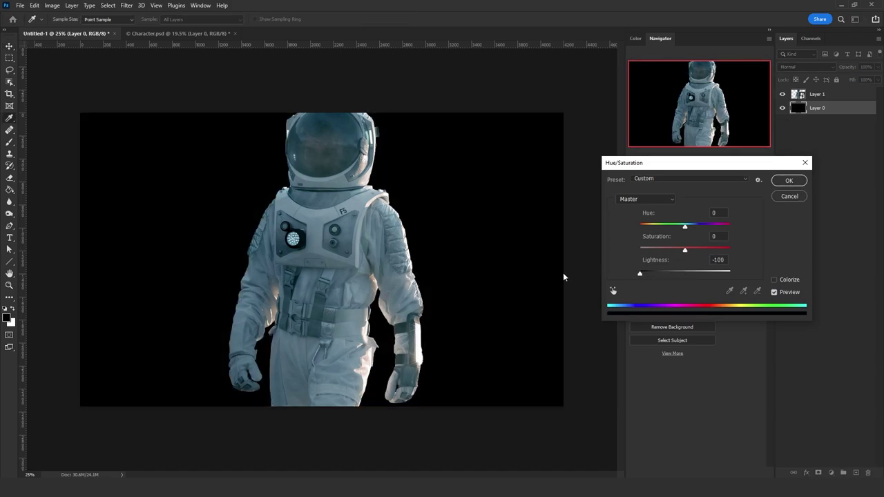
click(789, 180)
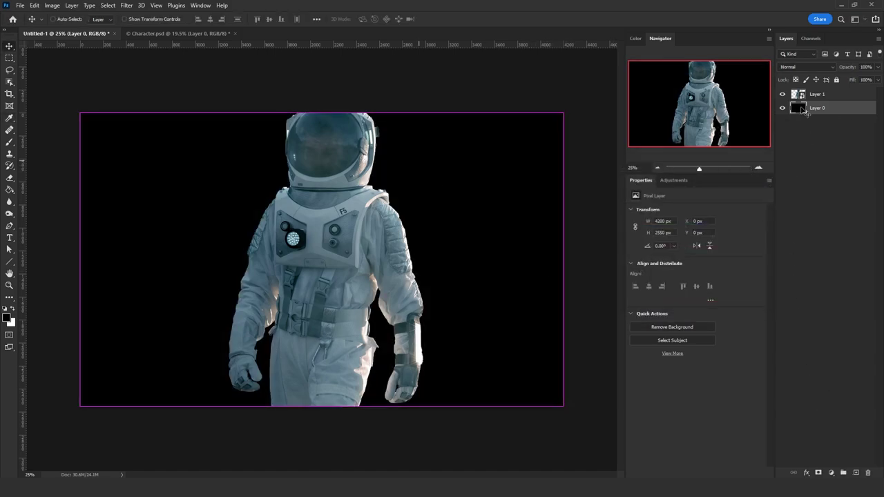
- Load the black backdrop layer as a selection and transform that selection to 33% width and height
ctrl+click(799, 108)
click(10, 70)
right_click(296, 208)
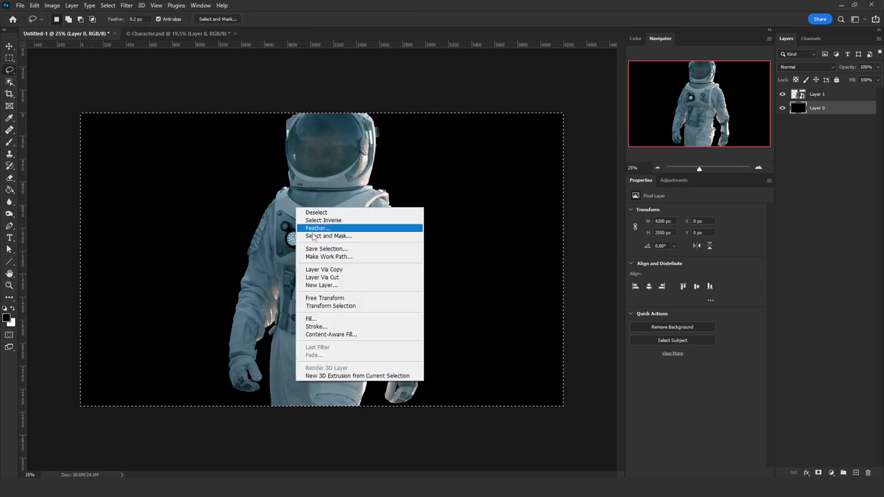
click(330, 306)
click(170, 20)
key(Tab)
text(3)
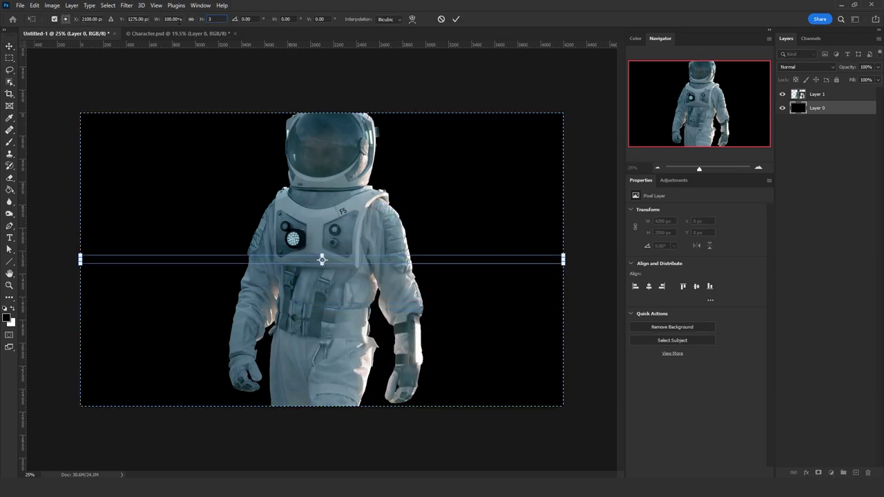
text(3)
key(shift+Tab)
text(33)
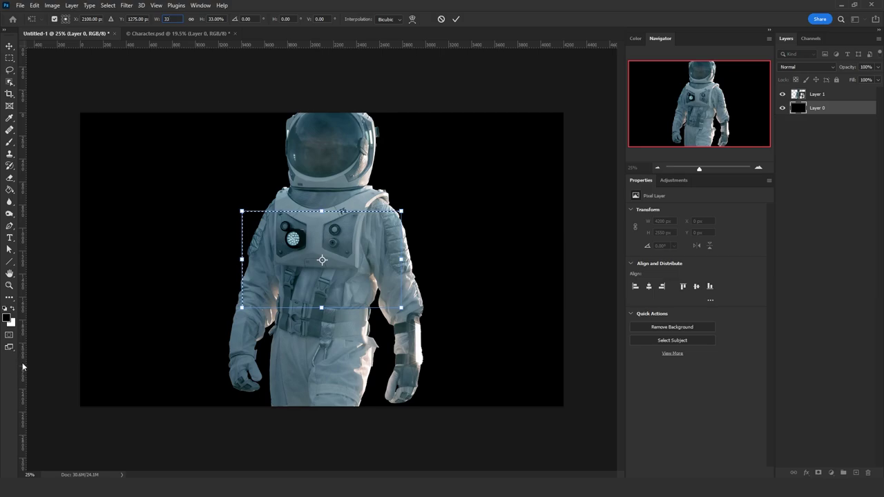
- Place guides along the edges of the scaled selection to divide the canvas into thirds, and deselect
drag(23, 367, 241, 352)
drag(22, 401, 364, 211)
drag(316, 44, 354, 307)
key(Return)
key(ctrl+d)
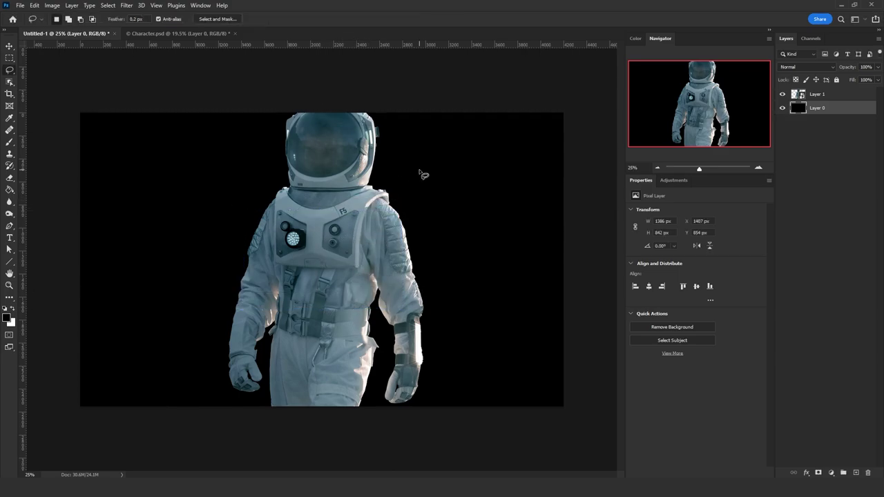
- Show the rule-of-thirds guides and lock them in place
key(ctrl+h)
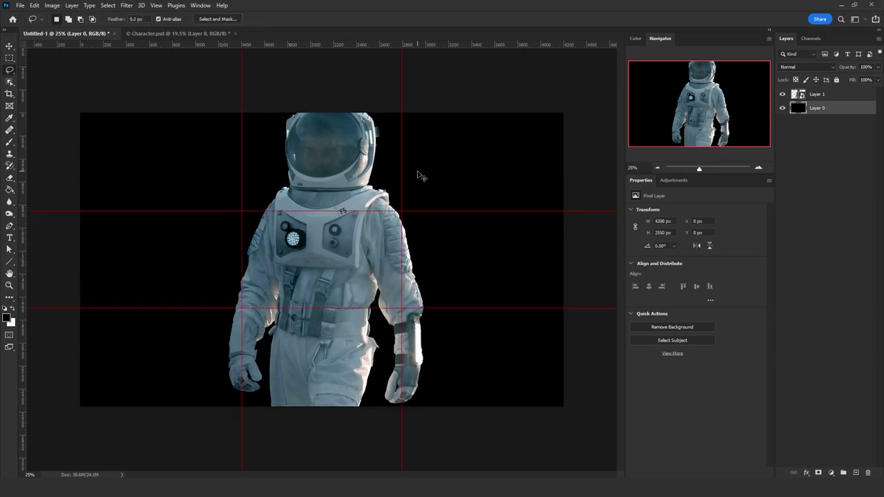
click(156, 5)
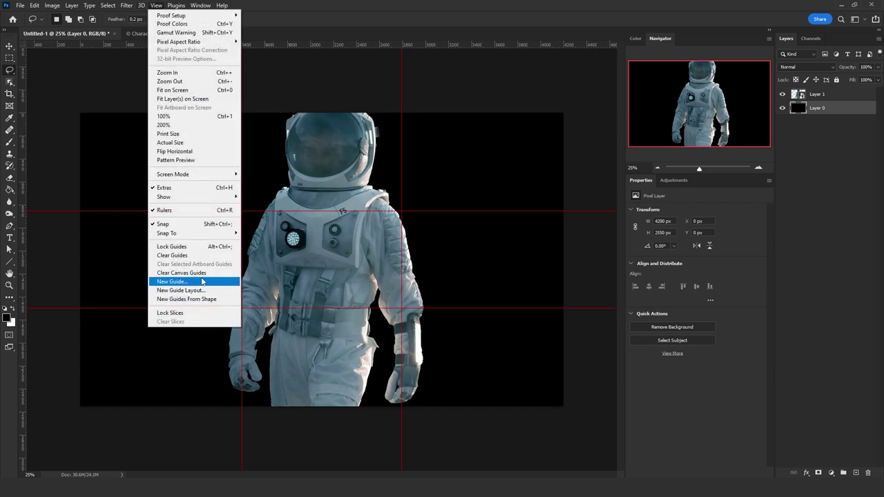
click(194, 249)
- Scale the astronaut on Layer 1 down and reposition it around the right-hand vertical thirds guide
key(v)
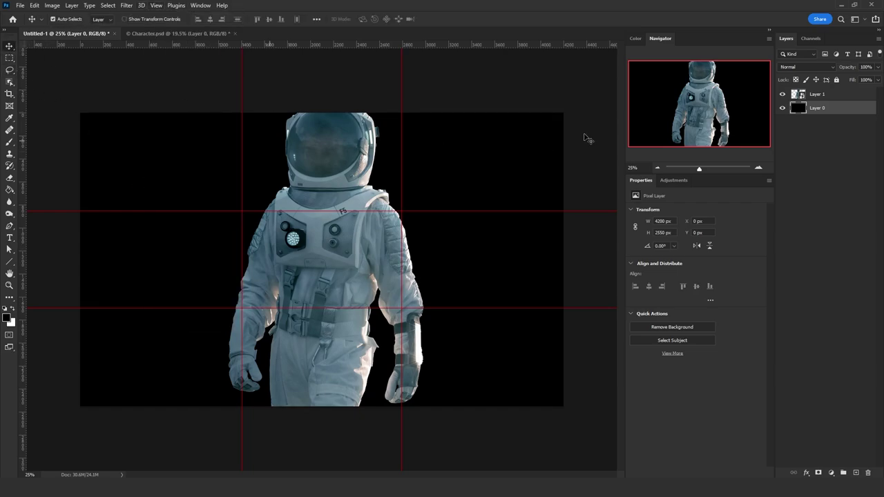
click(817, 95)
key(ctrl+t)
drag(416, 92, 385, 128)
drag(356, 166, 428, 179)
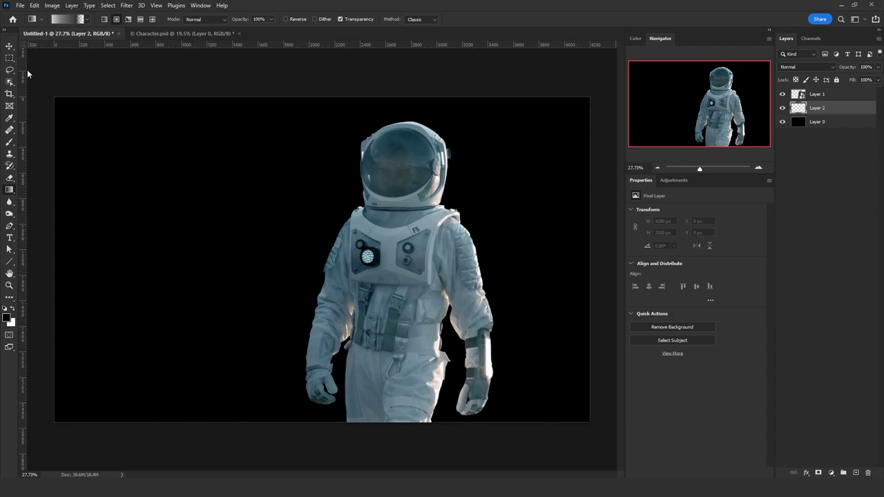
- Load the foreground-to-transparent gradient from the Basics presets and set the foreground colour's brightness to 20%
click(63, 19)
click(262, 146)
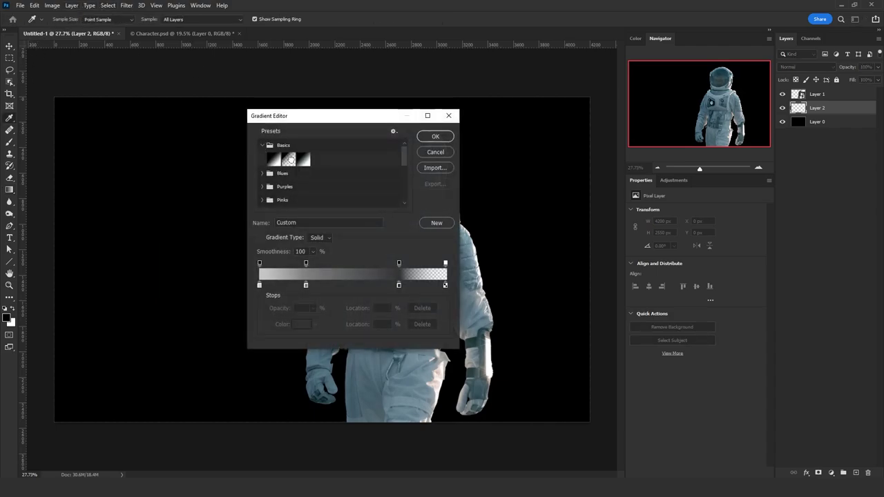
click(290, 160)
click(435, 136)
scroll(266, 178, down, 4)
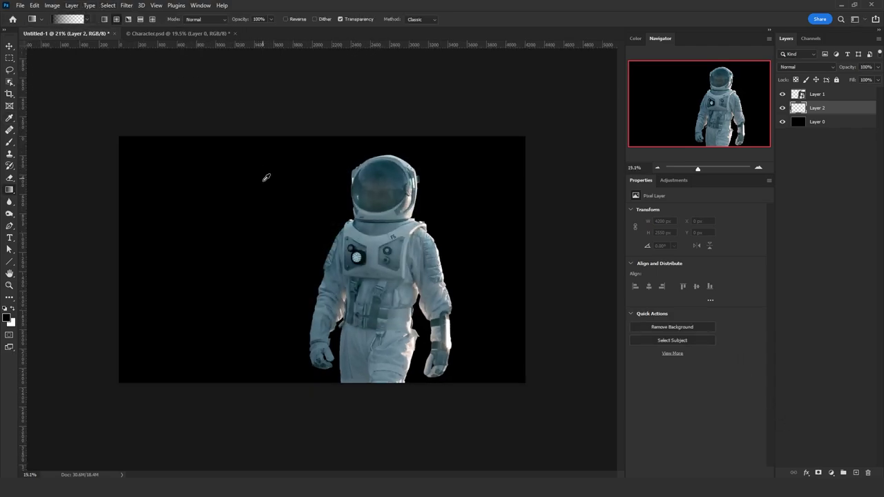
click(635, 38)
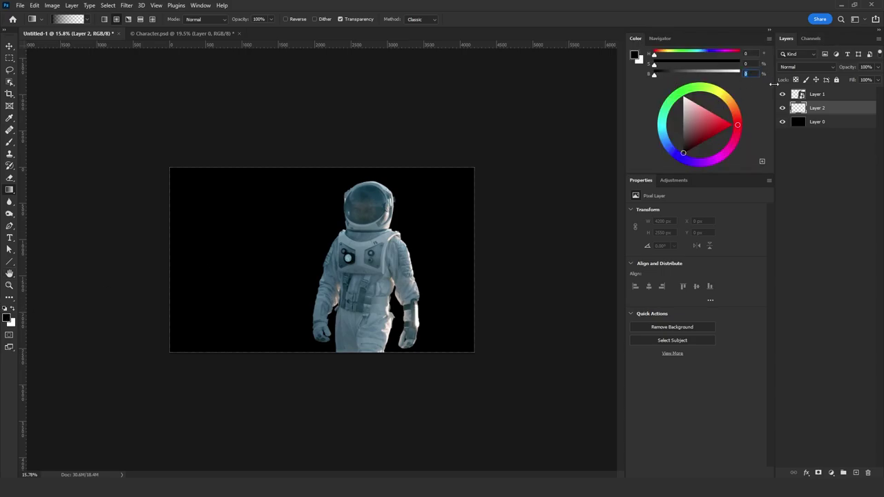
text(20)
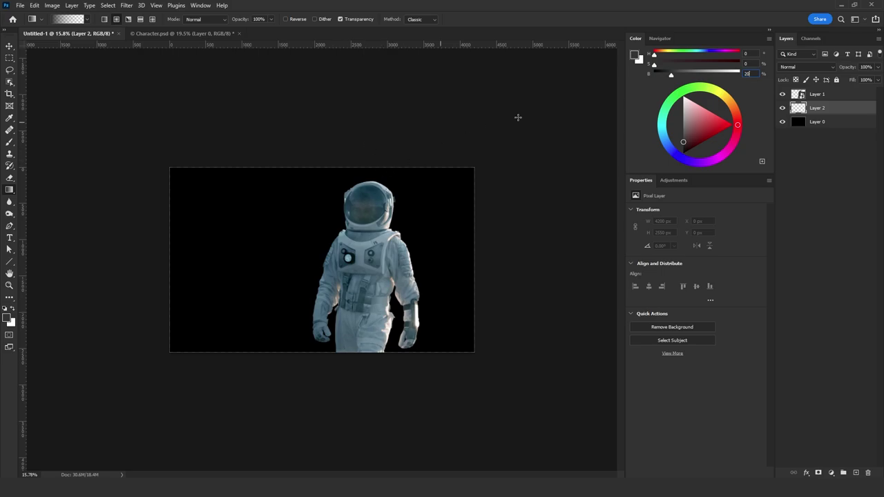
- Try dark grey radial gradients of different lengths down the backdrop on Layer 2, undoing each one
drag(339, 137, 330, 356)
key(ctrl+z)
drag(319, 59, 324, 450)
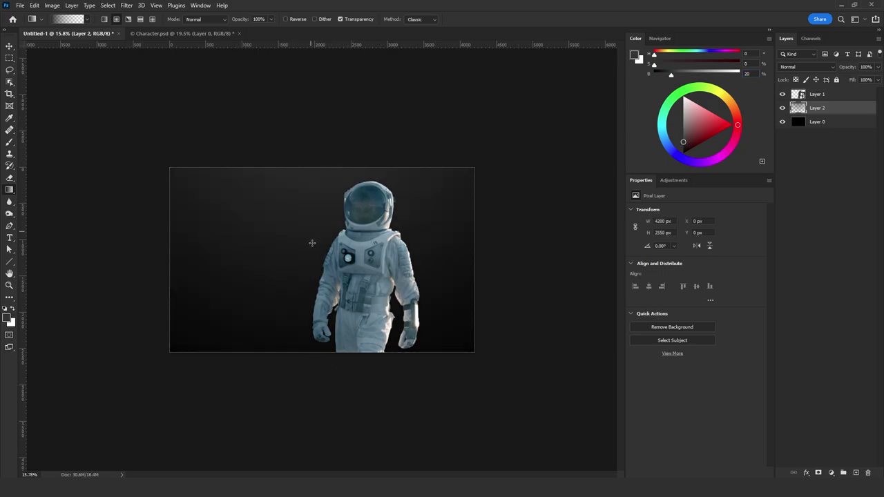
key(ctrl+z)
drag(312, 64, 312, 472)
key(ctrl+z)
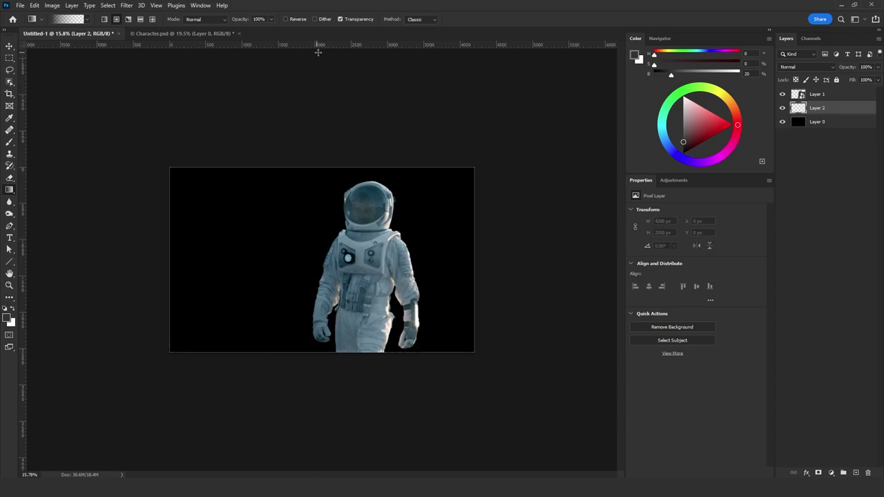
- Draw radial gradients down the backdrop on Layer 2, one at 20% brightness and a lighter one at 45%
drag(318, 44, 322, 472)
scroll(327, 256, up, 1)
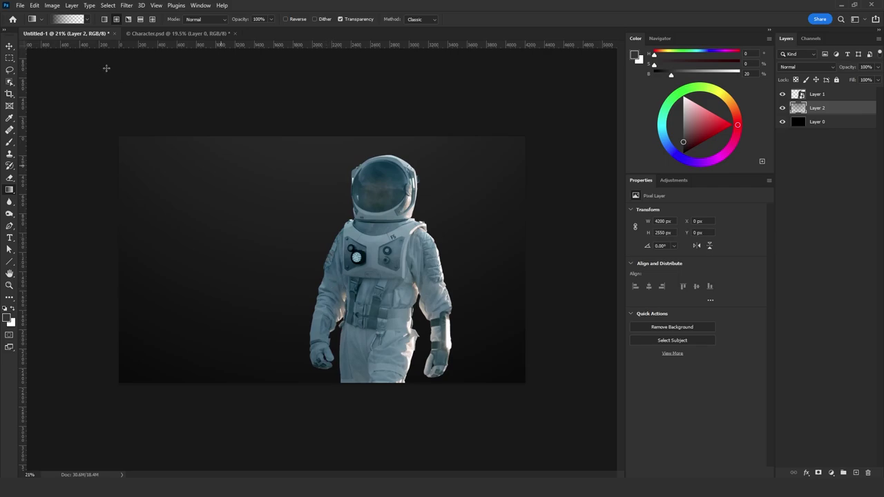
text(45)
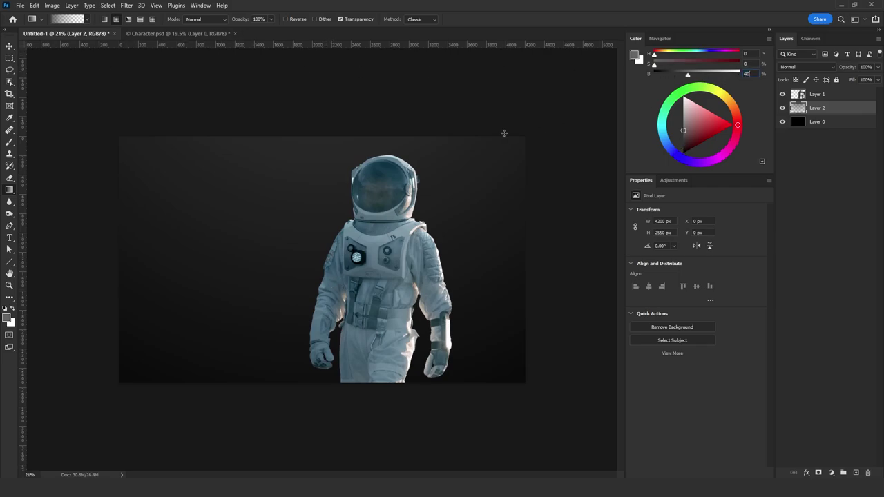
drag(353, 179, 372, 333)
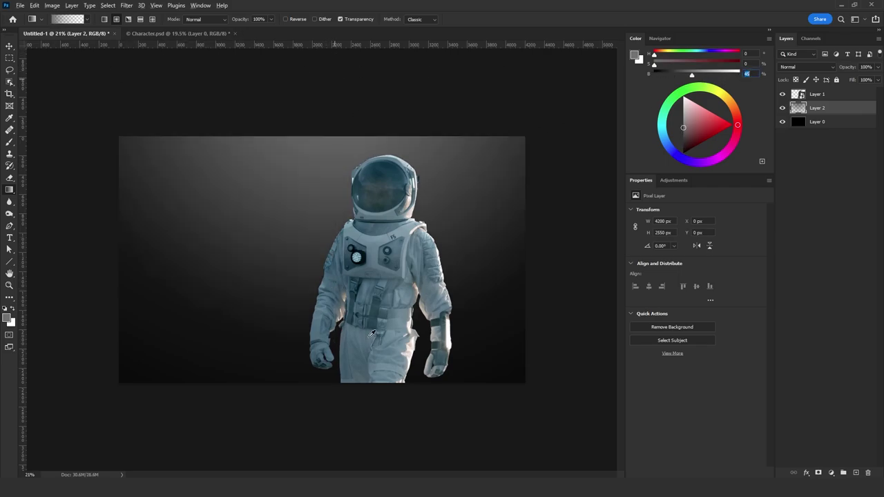
- Set the foreground brightness to 30% and draw two more radial gradients from above the canvas down the backdrop
text(30)
key(Return)
scroll(363, 115, down, 3)
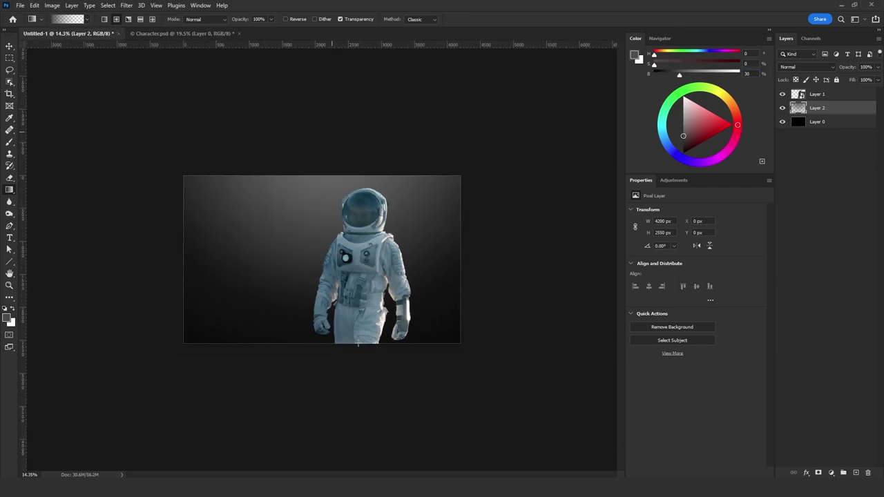
drag(335, 123, 336, 283)
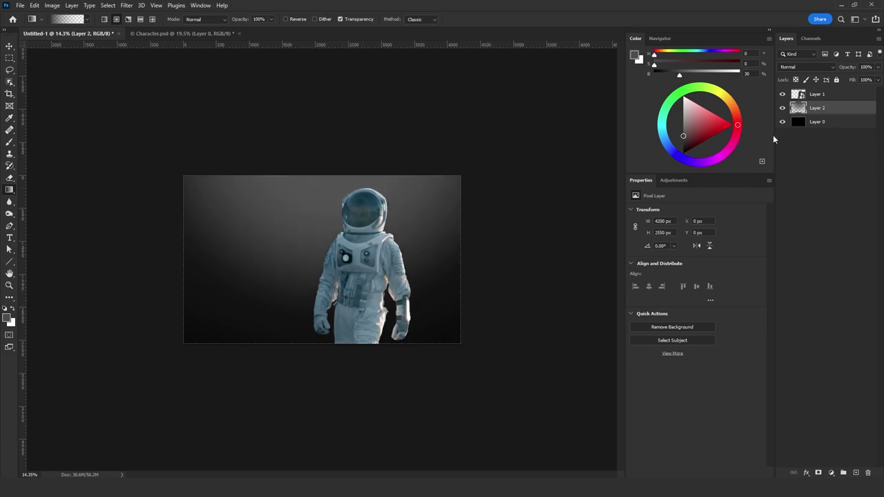
drag(325, 86, 326, 314)
scroll(316, 218, up, 2)
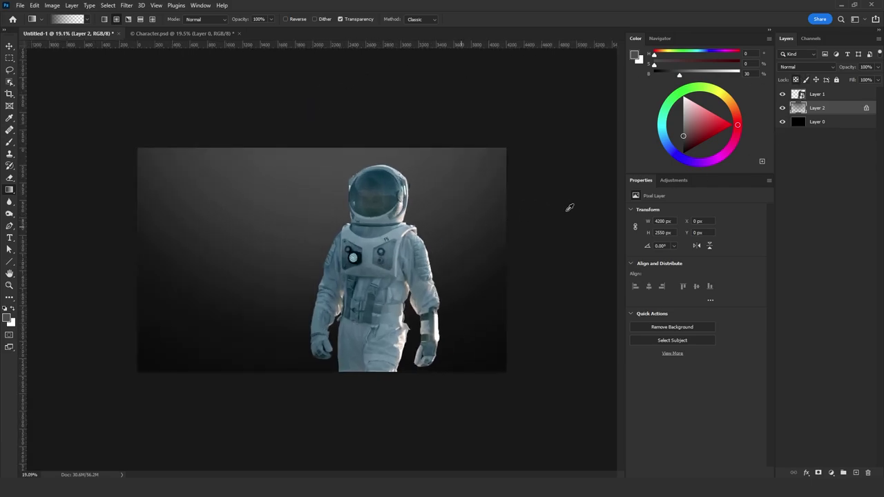
- Draw a long radial gradient at 40% brightness from above the canvas down the backdrop, with the guides hidden
text(40)
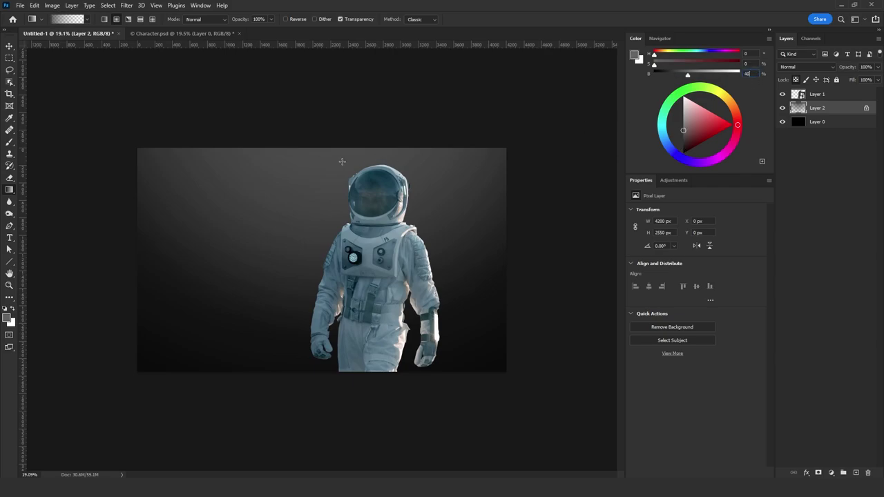
drag(317, 66, 319, 352)
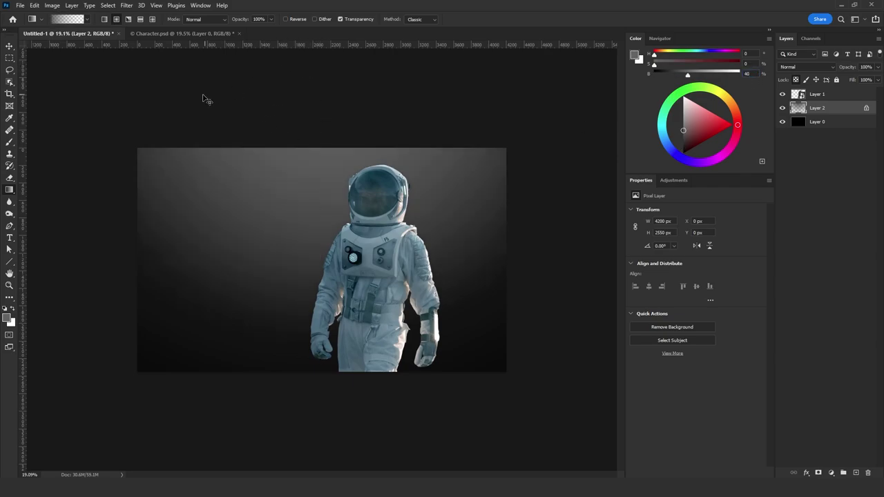
key(ctrl+z)
drag(207, 44, 356, 363)
key(ctrl+z)
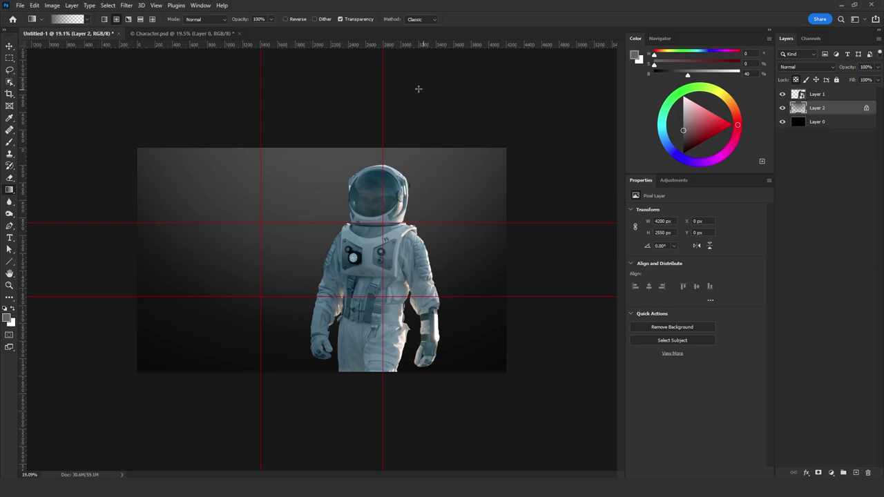
key(ctrl+;)
drag(347, 71, 347, 403)
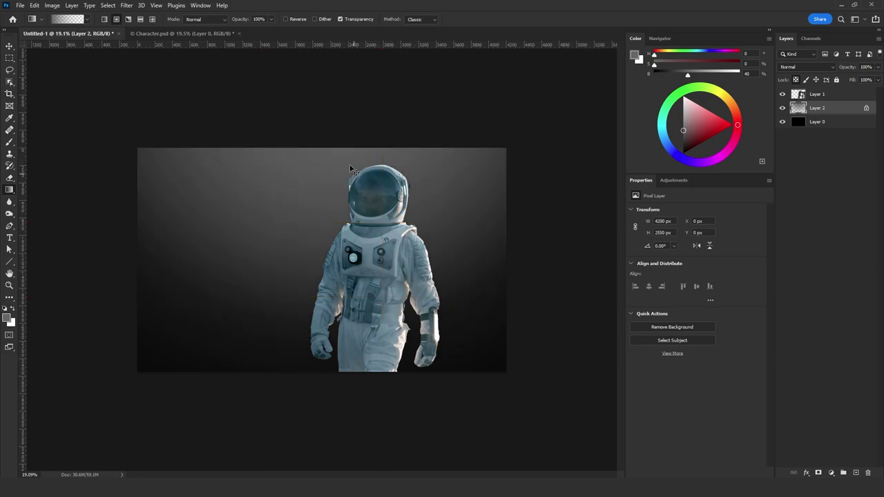
- Switch to a linear gradient at 60% brightness and draw it from above the canvas down the Layer 2 backdrop
text(60)
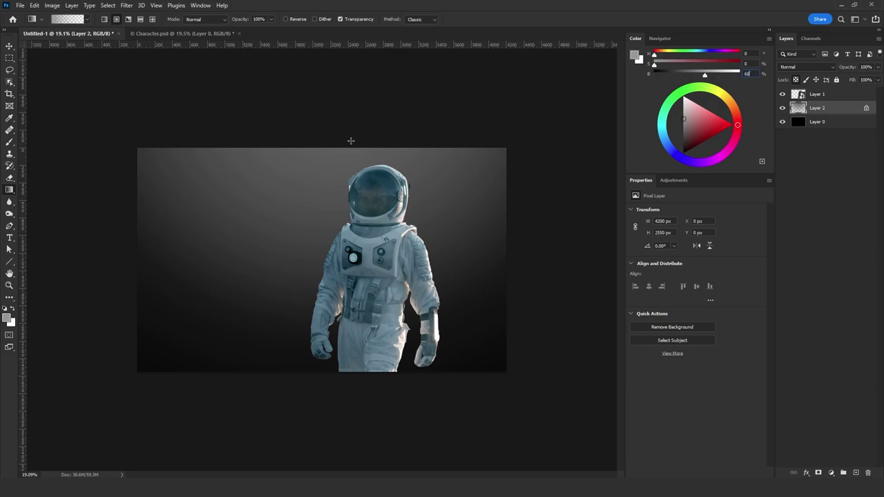
scroll(366, 141, down, 1)
click(104, 20)
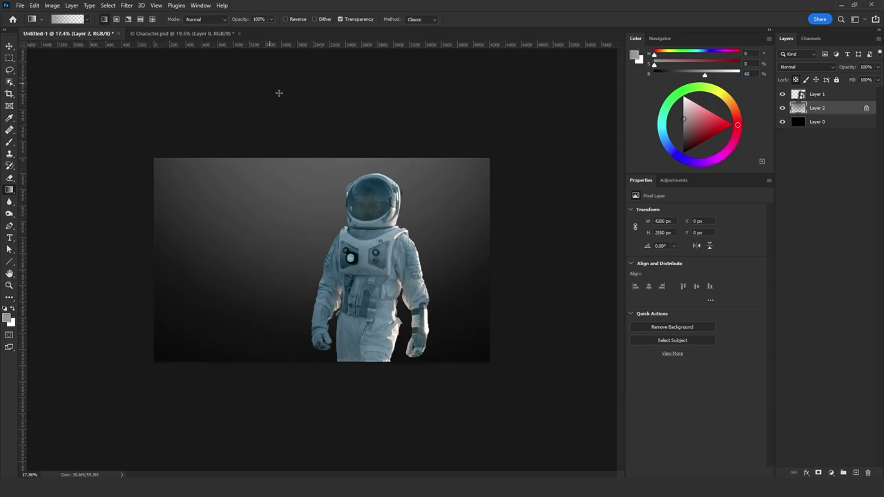
drag(278, 93, 281, 280)
scroll(282, 280, down, 7)
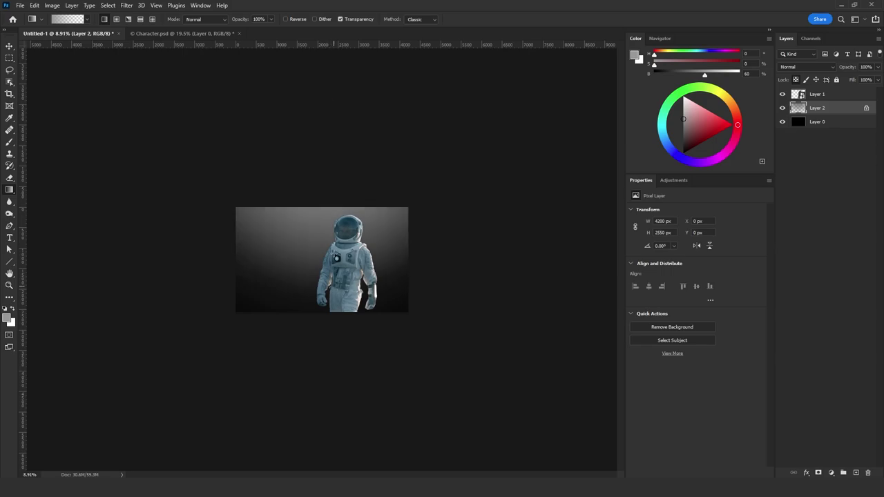
drag(327, 90, 326, 364)
key(ctrl+z)
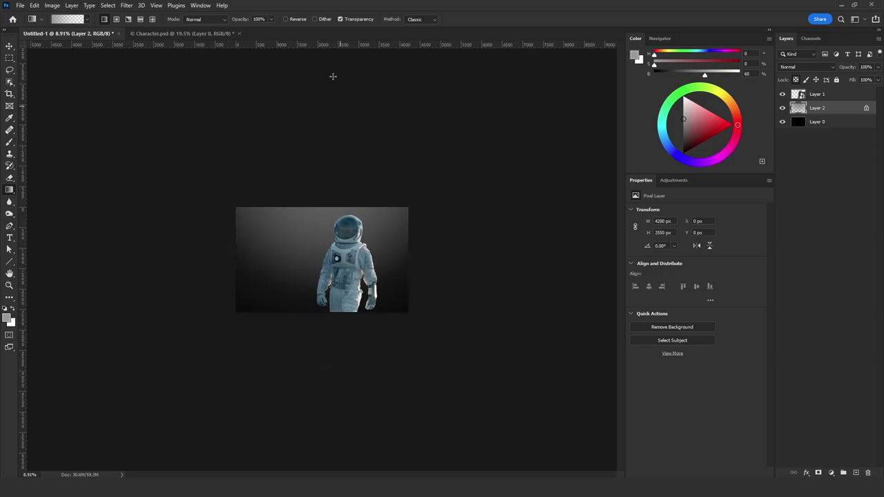
drag(321, 65, 346, 280)
key(ctrl+plus)
key(ctrl+plus)
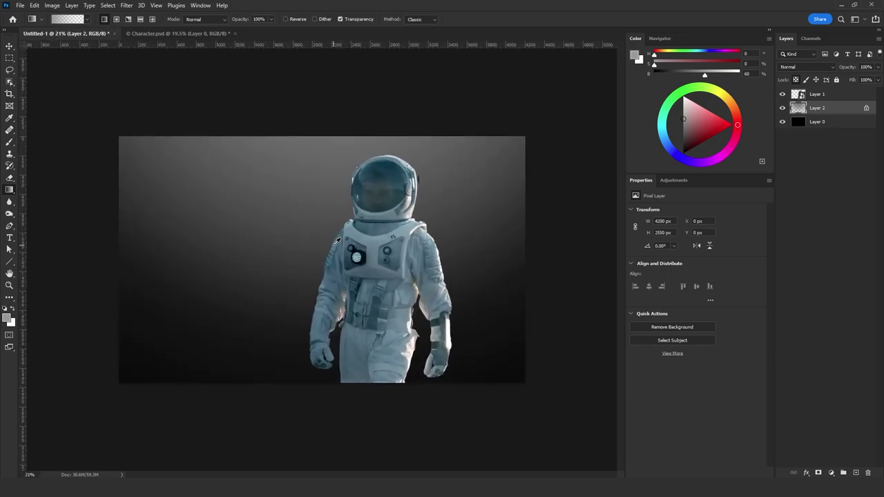
- Add a Levels adjustment layer above Layer 2, clip it to the gradient, and set its blend mode to Color
click(831, 473)
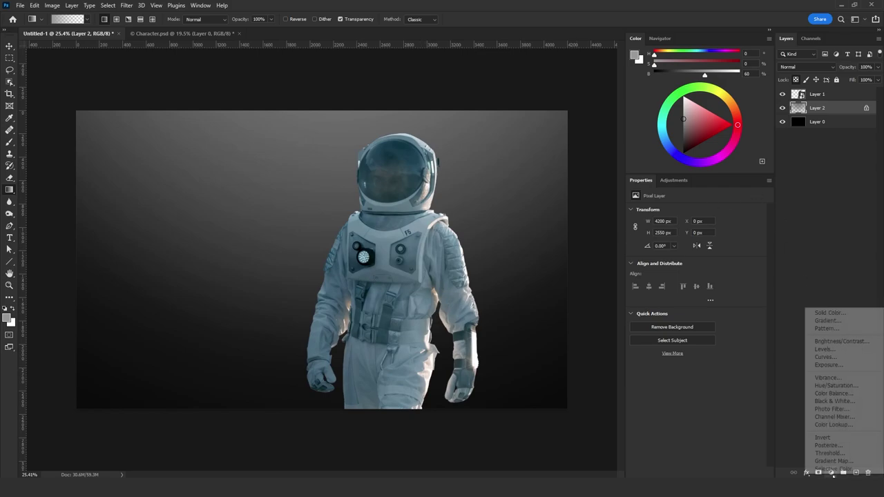
click(823, 350)
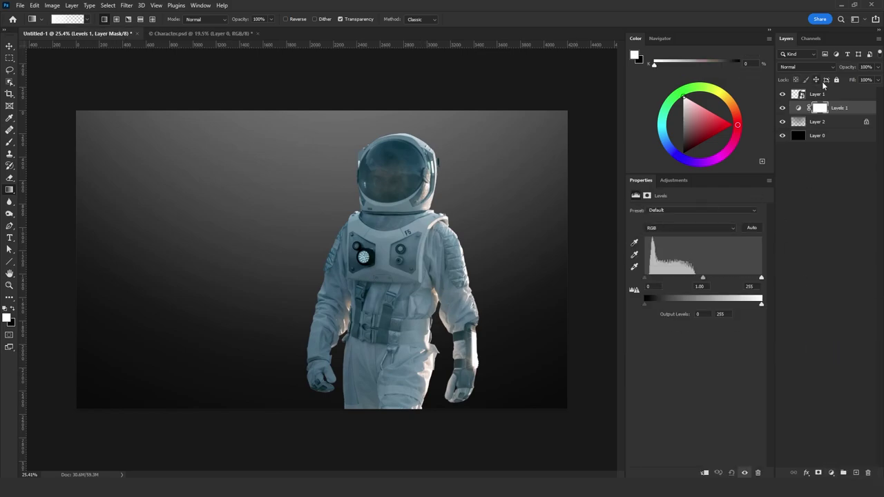
alt+click(833, 112)
click(805, 67)
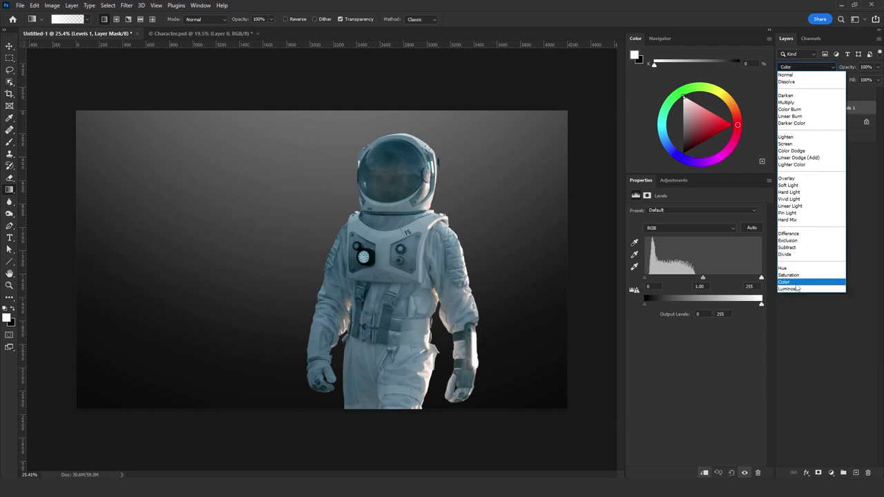
click(794, 283)
- Tint the backdrop blue-teal in the Levels adjustment channel by channel, with Red midtones at 0.8 and output black at 11
click(676, 228)
click(676, 230)
drag(702, 278, 695, 284)
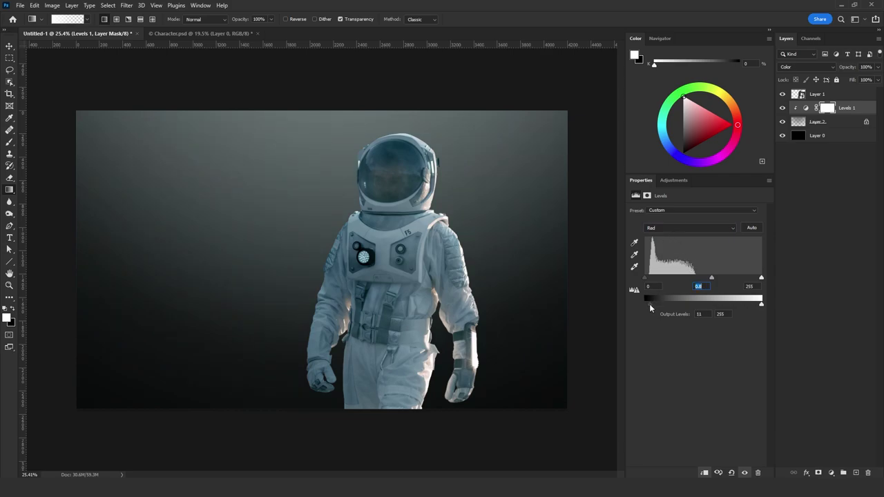
drag(761, 305, 753, 306)
click(675, 236)
click(687, 257)
- Create a new layer clipped above Levels 1 and fill it with black using the Paint Bucket
click(856, 473)
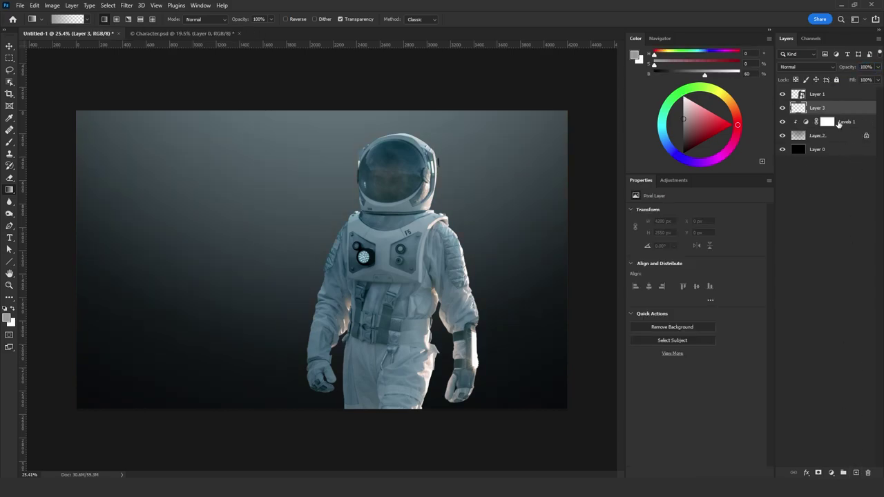
right_click(14, 191)
click(48, 200)
click(5, 308)
click(222, 191)
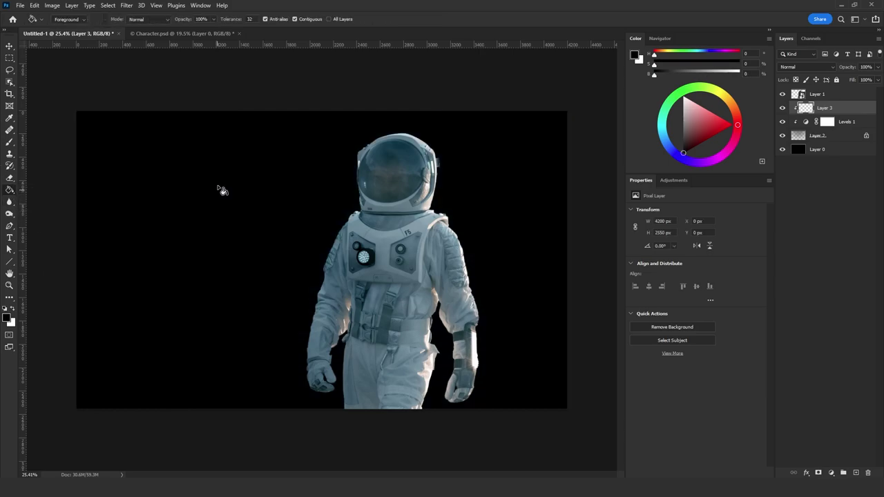
- Apply the Add Noise filter to the black-filled Layer 3
click(126, 4)
mouse_move(207, 146)
click(267, 149)
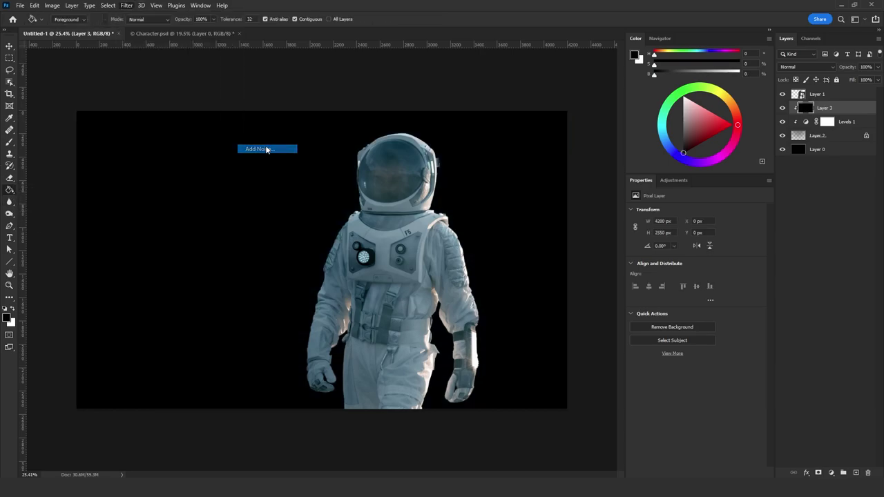
click(486, 97)
- Soften the noise on Layer 3 with the Blur filter followed by Blur More
click(127, 5)
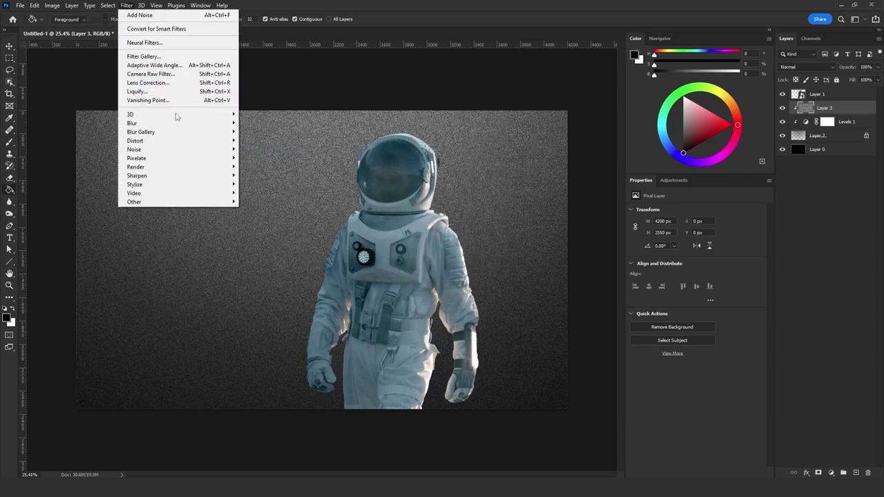
mouse_move(181, 123)
click(262, 131)
click(126, 4)
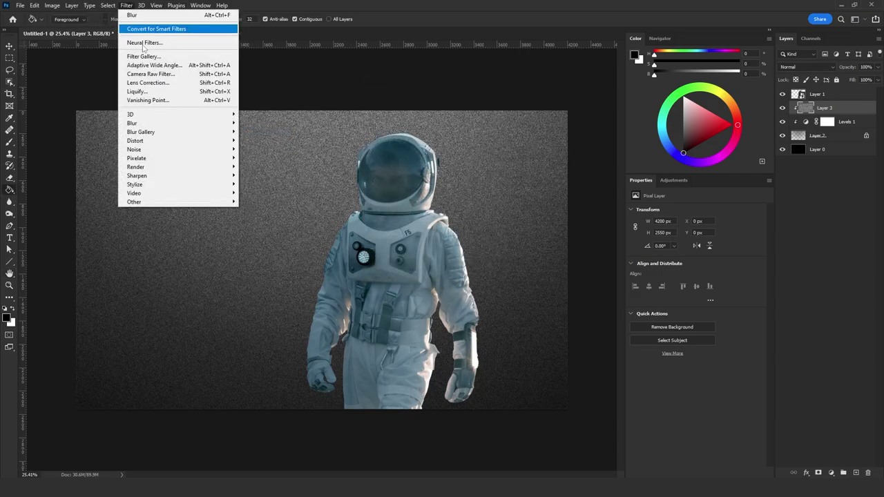
click(257, 139)
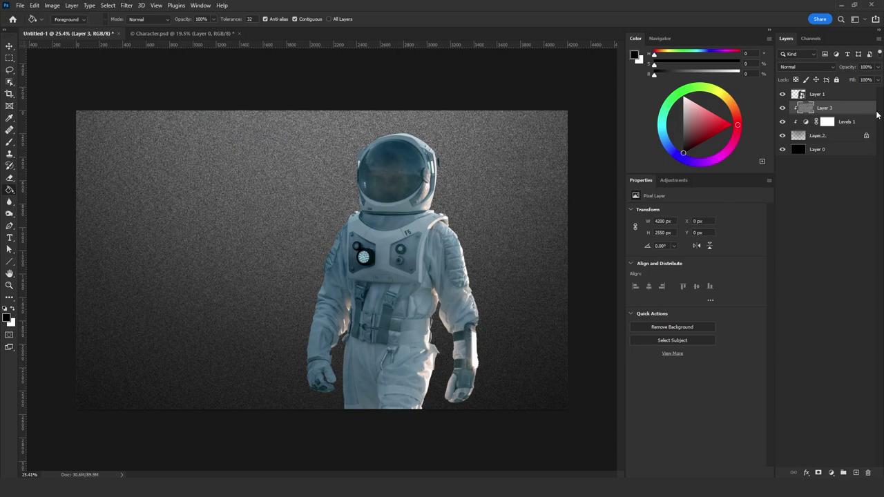
- Blend the noise on Layer 3 into the backdrop with 10% opacity and the Lighten blend mode
key(Return)
click(810, 69)
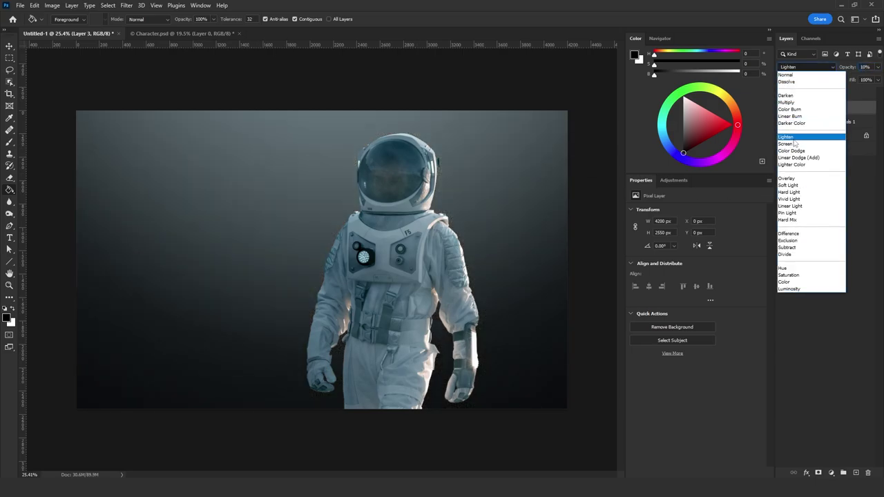
click(795, 138)
click(10, 285)
drag(421, 282, 392, 282)
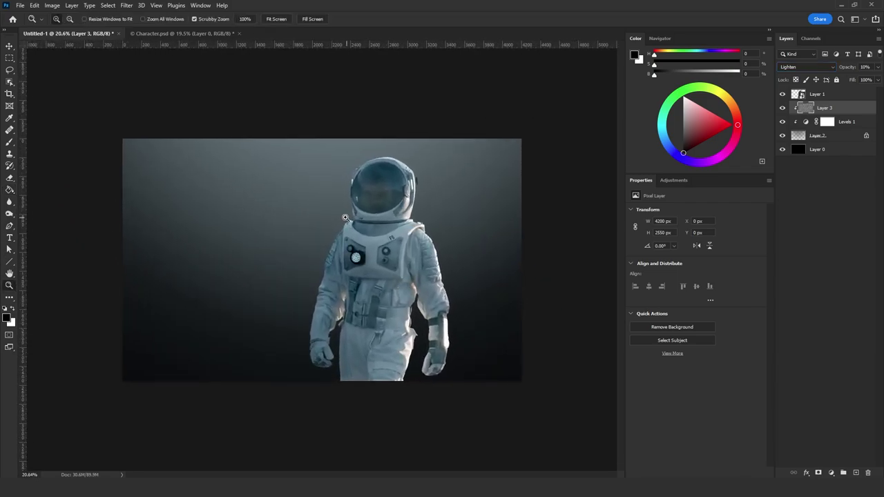
drag(345, 218, 359, 216)
- Place the Selection foliage file as an embedded object above the astronaut's Layer 1 and move it to the astronaut's right side
click(819, 97)
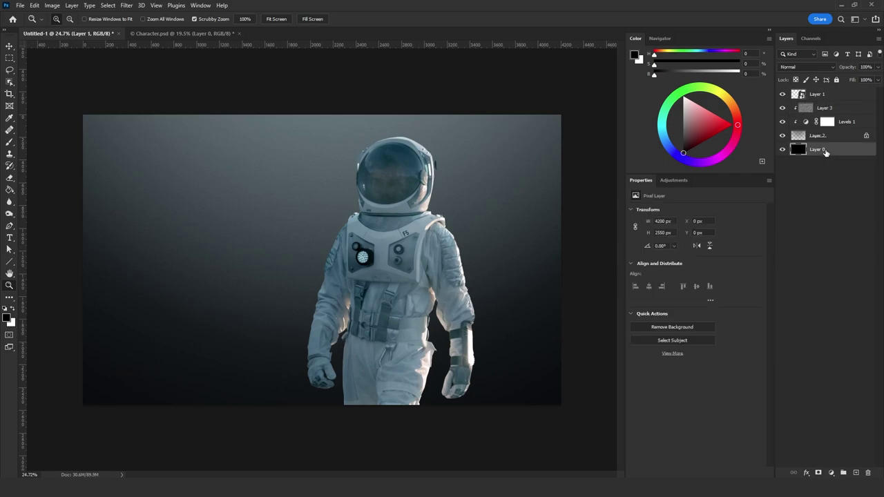
click(15, 5)
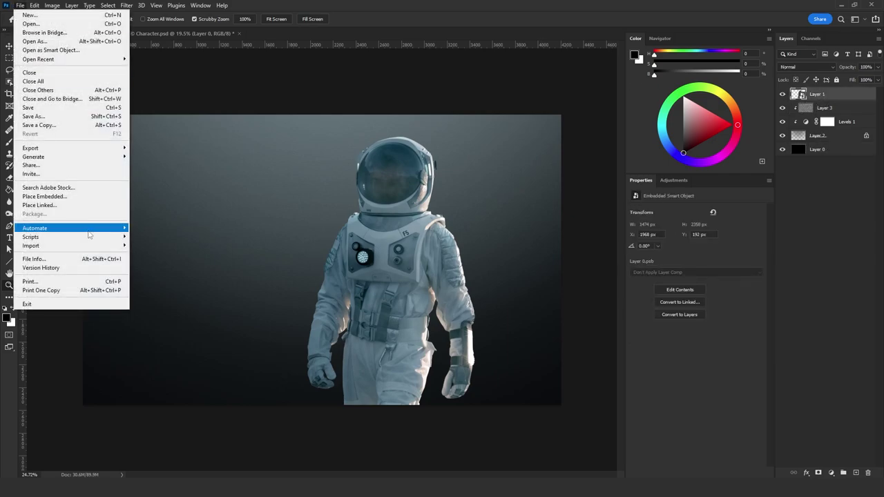
click(94, 197)
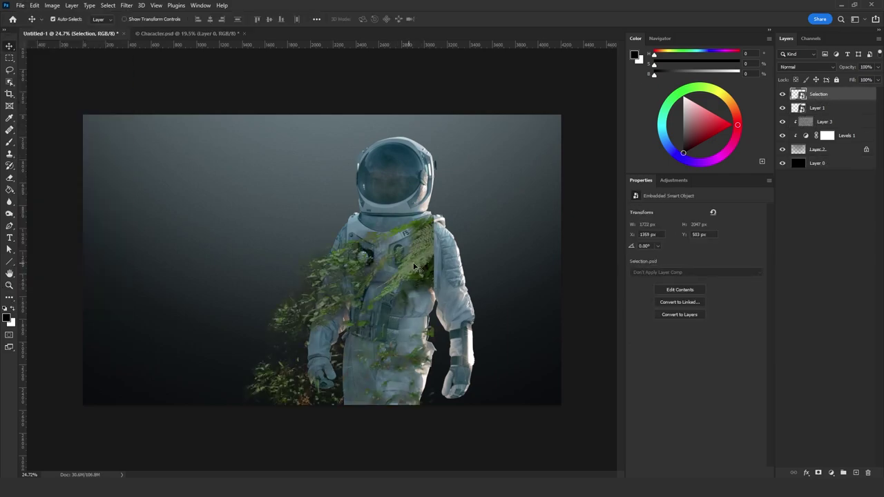
drag(414, 267, 553, 253)
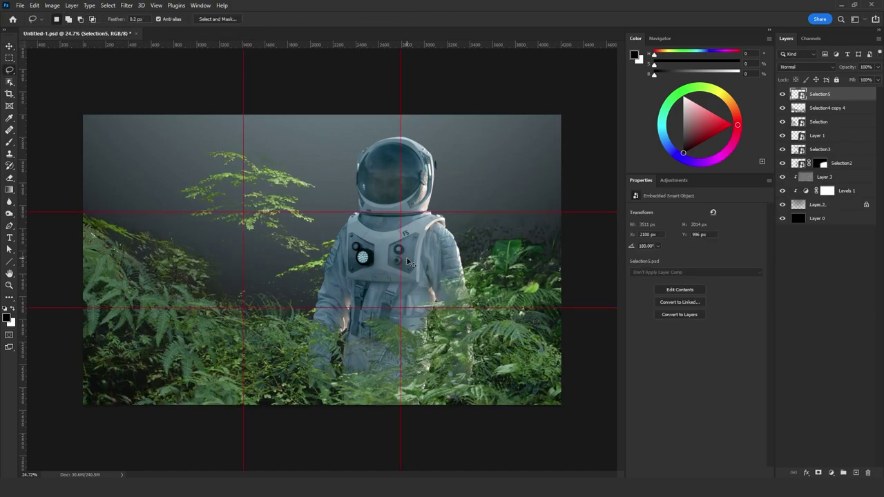
- Scale the Selection5 foliage up to about 4081 by 2341 px and position it beside the astronaut at the canvas's right edge
key(ctrl+t)
drag(322, 227, 256, 190)
drag(422, 259, 472, 262)
key(Return)
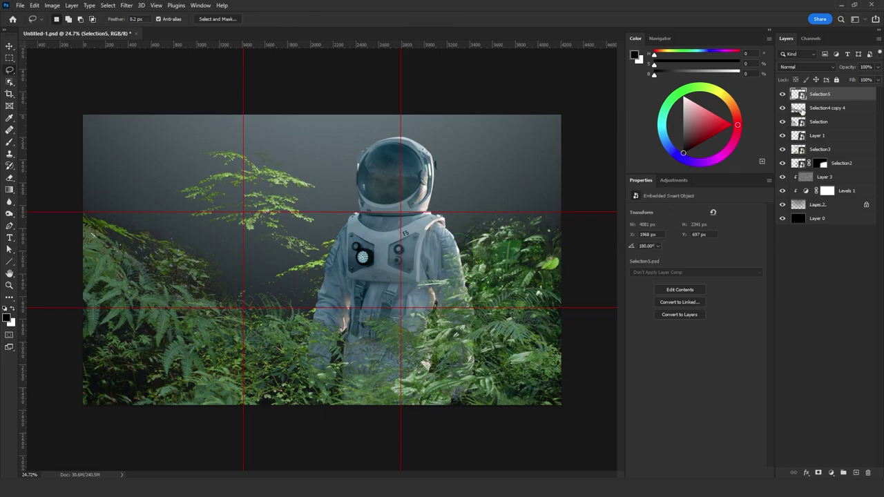
- Duplicate the Selection5 foliage three times and merge all four layers into one
key(ctrl+j)
key(ctrl+j)
key(ctrl+j)
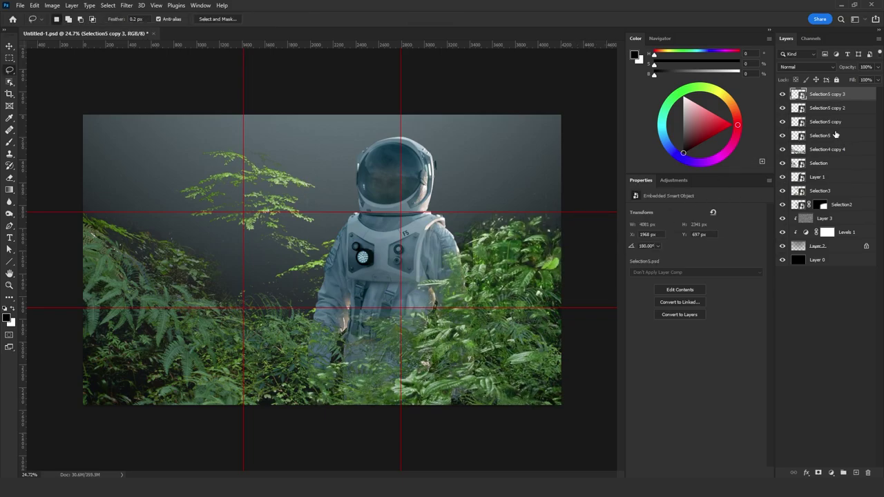
shift+click(836, 134)
key(ctrl+e)
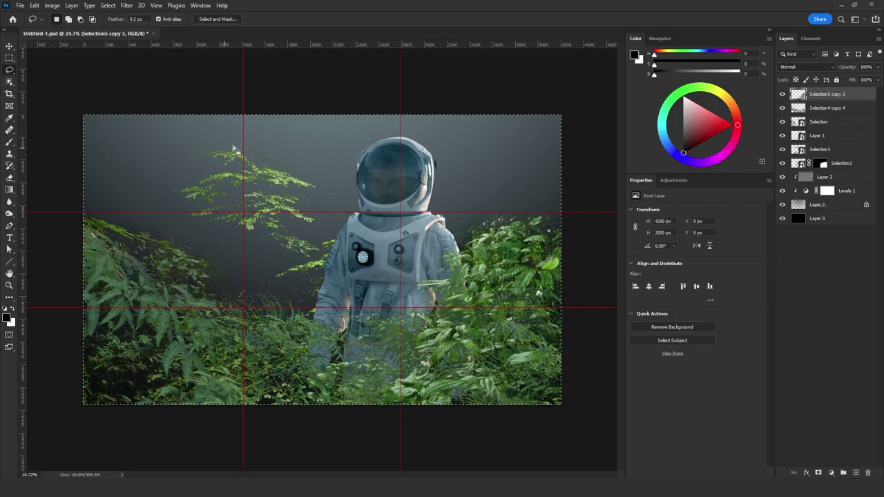
- Crop the document to a selection of the whole canvas to trim the merged foliage, and clear the selection
click(55, 5)
click(89, 98)
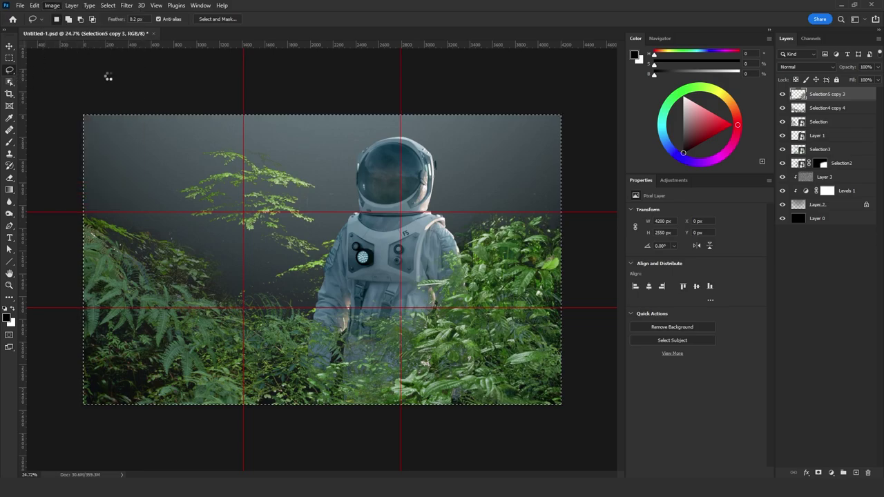
key(ctrl+d)
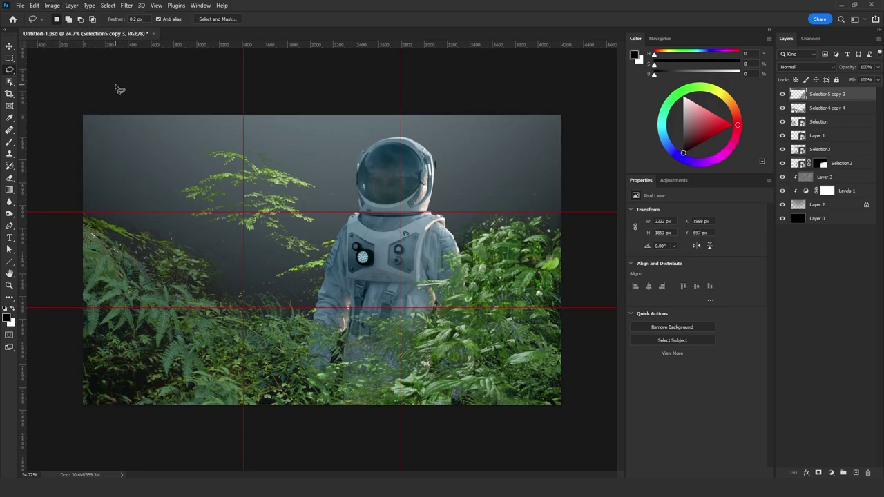
- Lasso and delete the stray area beside the helmet on the merged foliage layer, deselect, and hide the guides
mouse_move(400, 156)
mouse_down()
mouse_move(340, 275)
mouse_move(502, 114)
mouse_up()
mouse_move(444, 178)
mouse_down()
mouse_move(464, 211)
mouse_move(584, 111)
mouse_up()
key(Delete)
key(ctrl+d)
key(ctrl+semicolon)
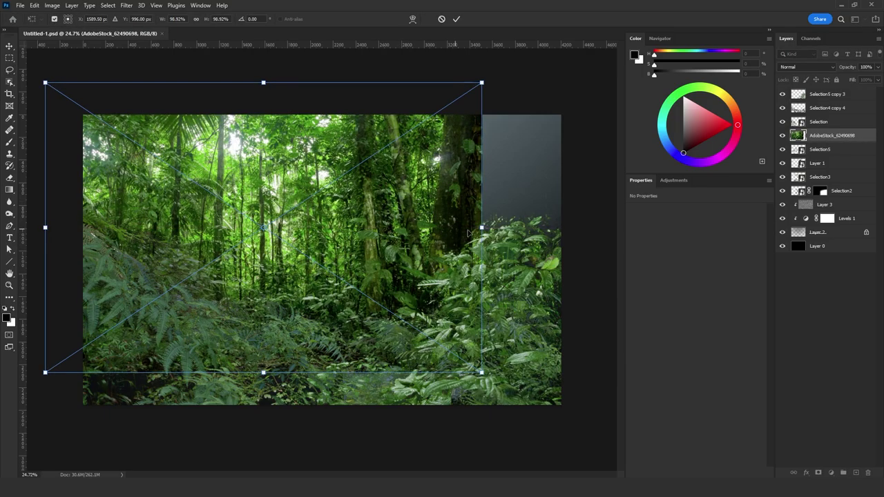
- Scale the placed forest photo to about 122% to cover the canvas and move its layer below Layer 2
drag(482, 227, 585, 228)
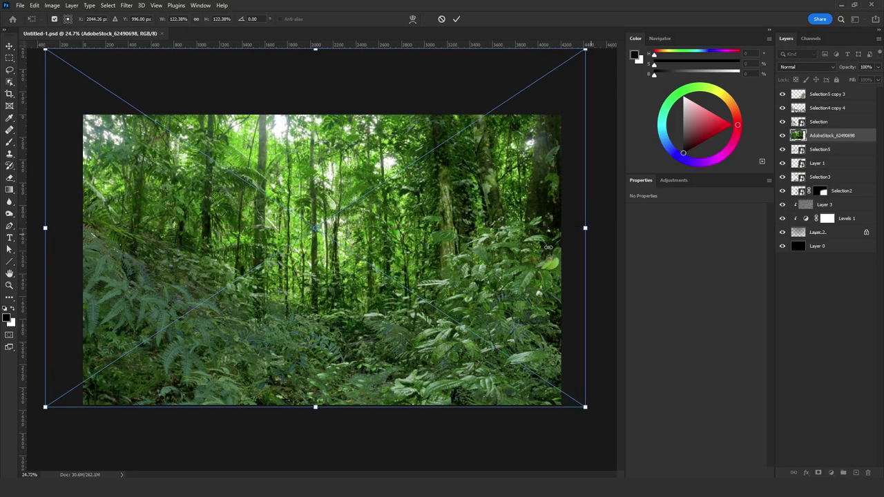
drag(460, 269, 466, 267)
key(Return)
drag(828, 137, 825, 243)
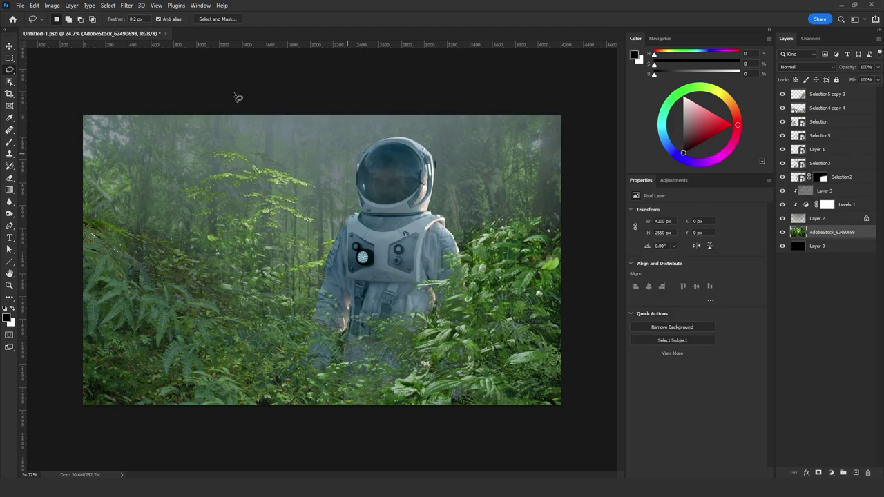
- Apply a Lens Blur to the forest photo with a blur focal distance of 55 and a radius of 62
click(126, 6)
mouse_move(198, 124)
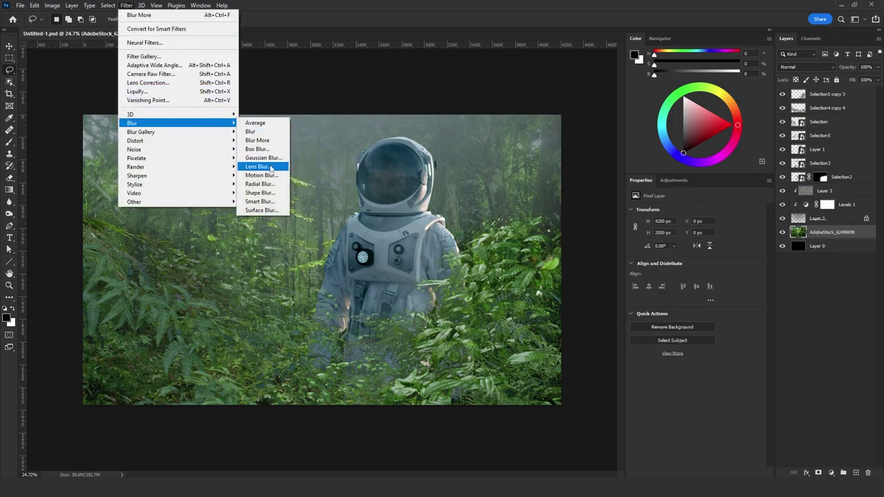
click(257, 166)
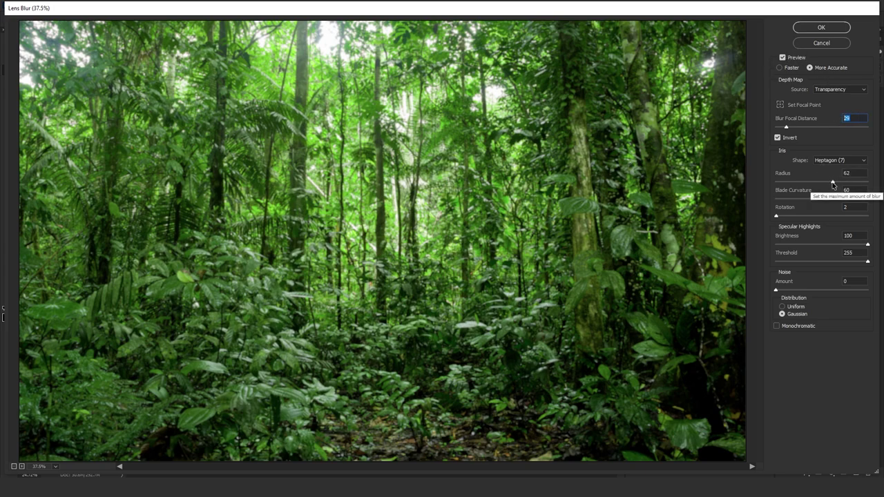
text(55)
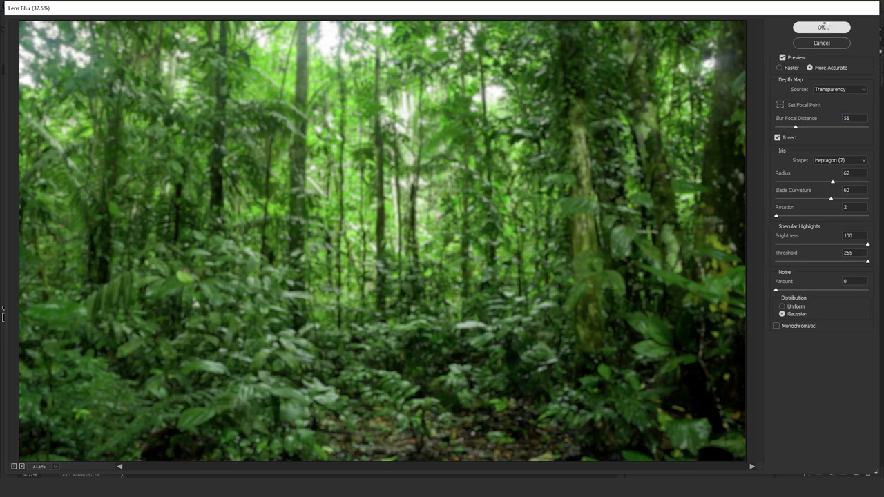
click(822, 27)
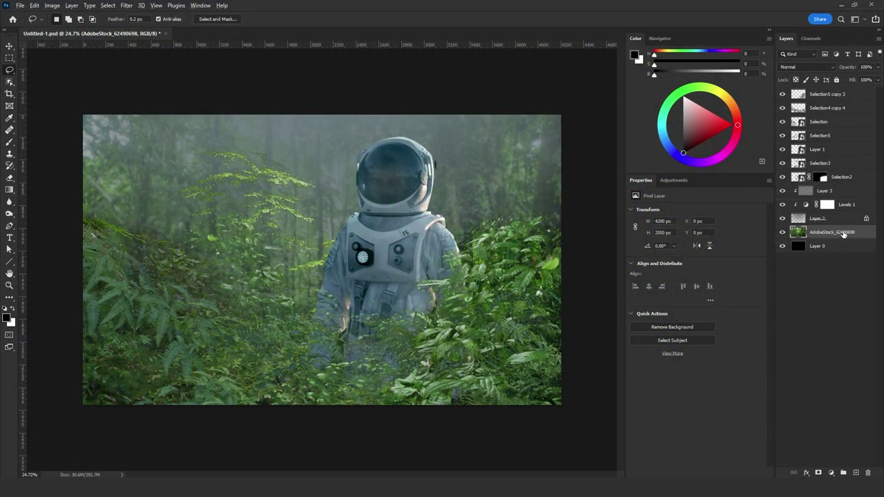
- Copy the blurred forest layer to the top of the stack, duplicate that copy, and desaturate the duplicate
drag(843, 234, 852, 89)
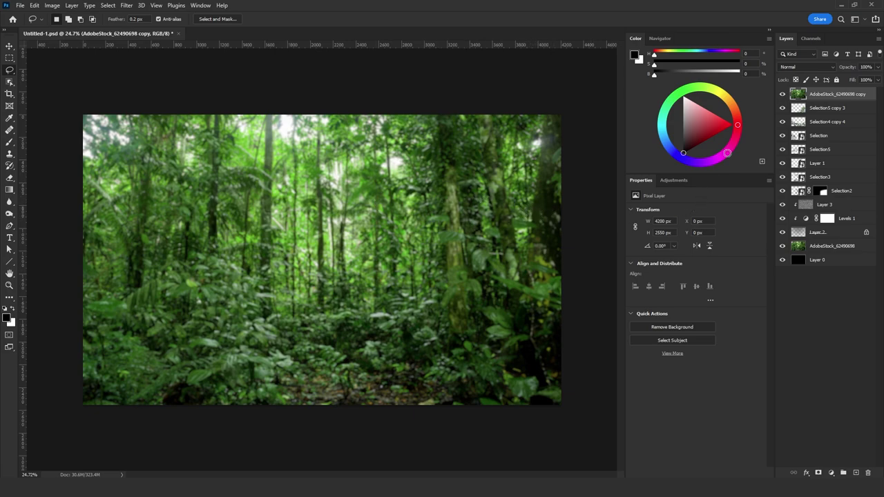
key(ctrl+j)
key(ctrl+shift+u)
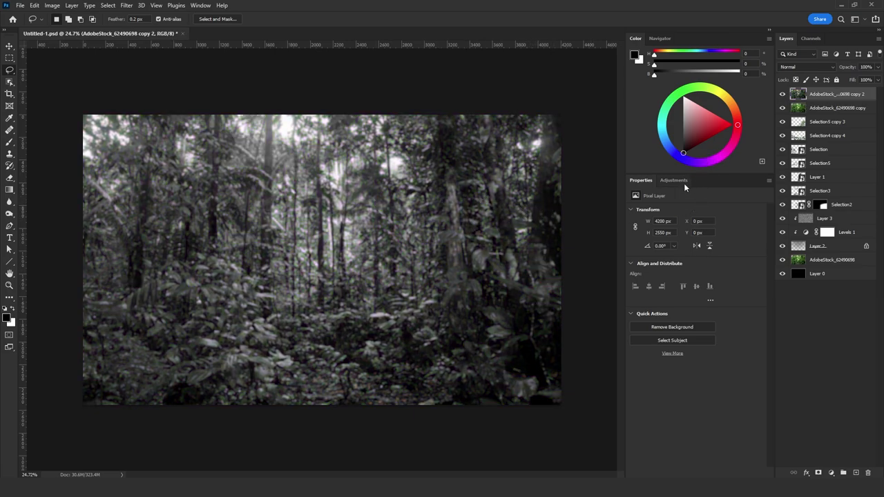
- Apply Levels to the desaturated forest copy with input values 100, 1.31 and 136 for a stark black-and-white image
key(ctrl+l)
drag(663, 324, 614, 325)
drag(547, 323, 607, 324)
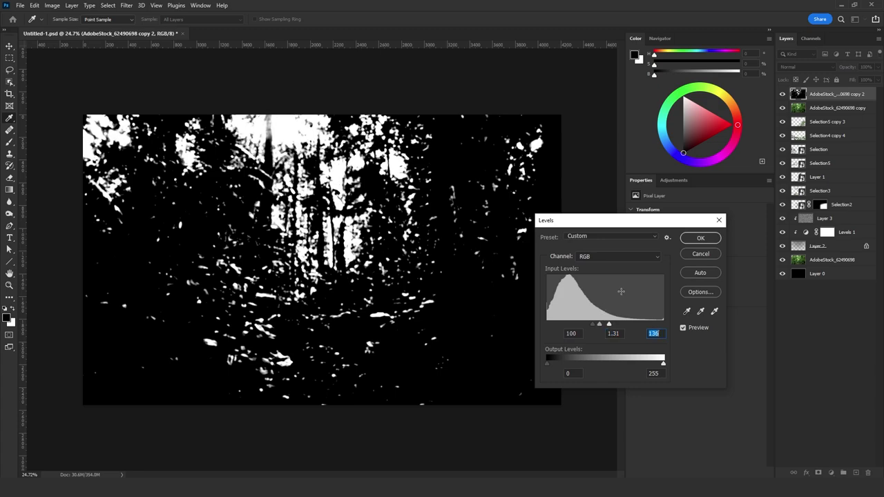
click(700, 238)
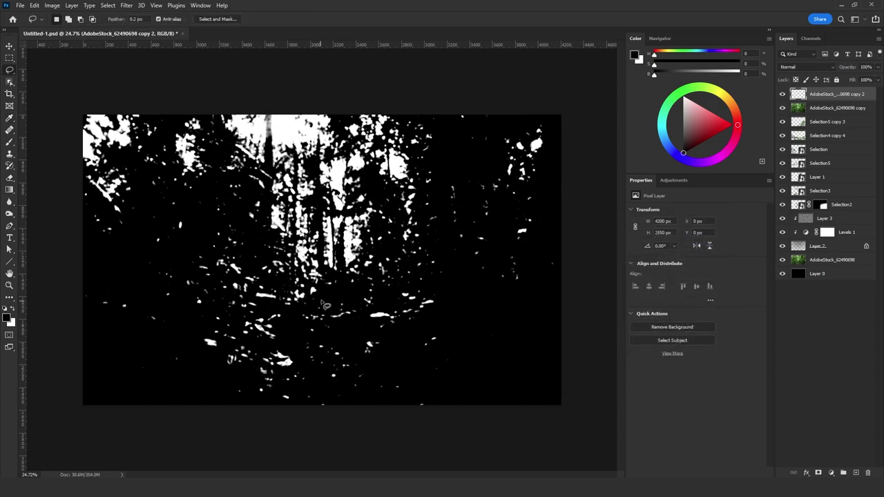
- Lasso everything on the black-and-white forest copy outside the bright patch of light between the trees at the upper middle
key(l)
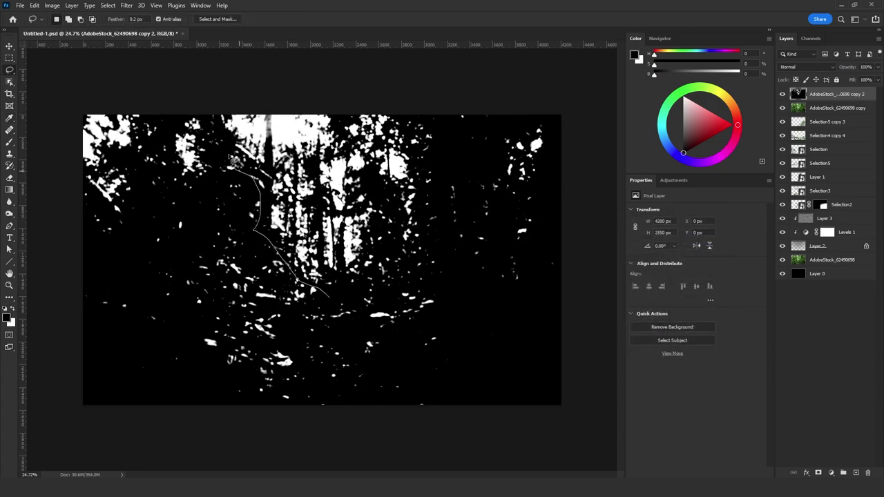
mouse_move(233, 158)
mouse_down()
mouse_move(9, 239)
mouse_move(743, 322)
mouse_move(703, 77)
mouse_move(546, 45)
mouse_move(437, 162)
mouse_up()
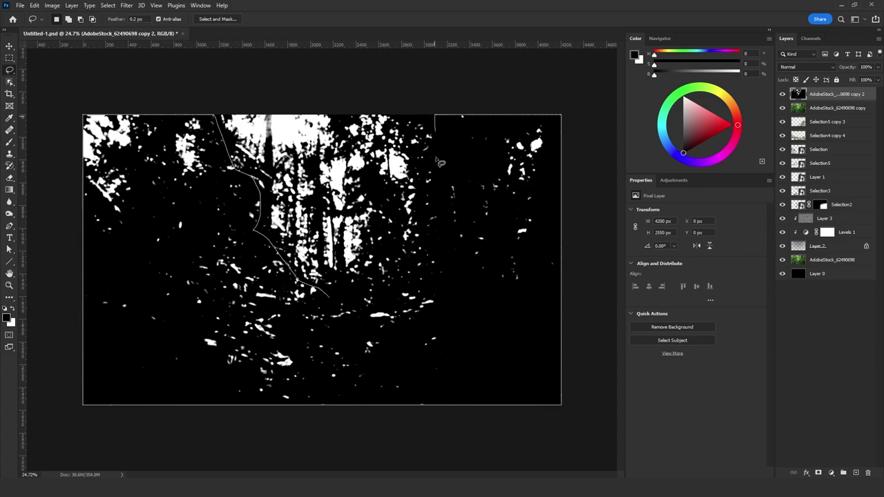
drag(354, 292, 352, 293)
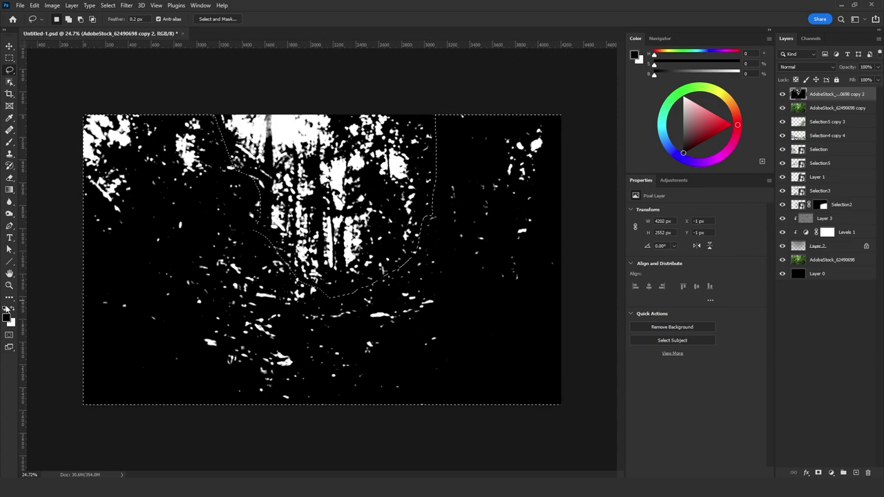
- Fill the selected surroundings with black on a new layer and merge it with the black-and-white forest copy
right_click(7, 192)
click(51, 201)
key(shift+g)
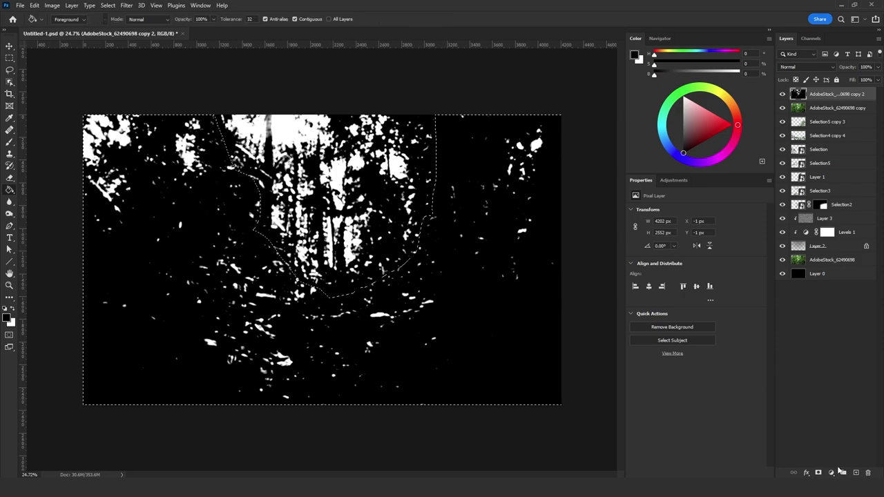
click(855, 473)
click(147, 185)
key(l)
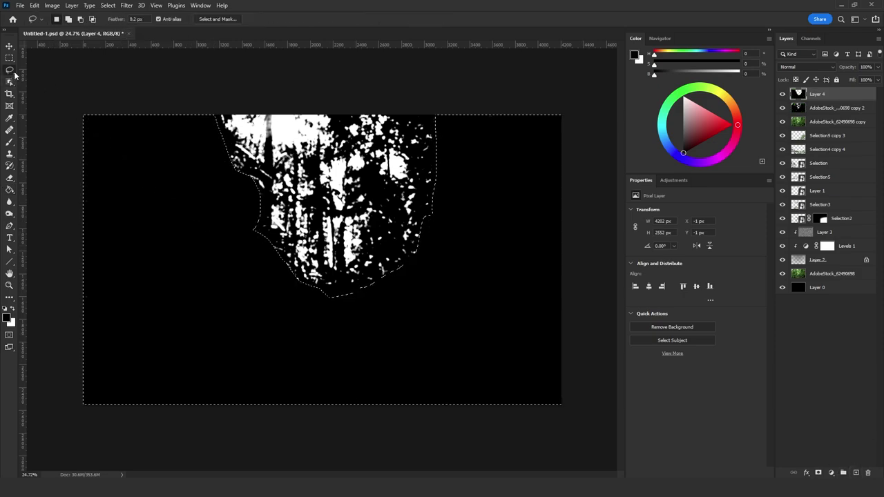
key(ctrl+d)
shift+click(821, 112)
key(ctrl+e)
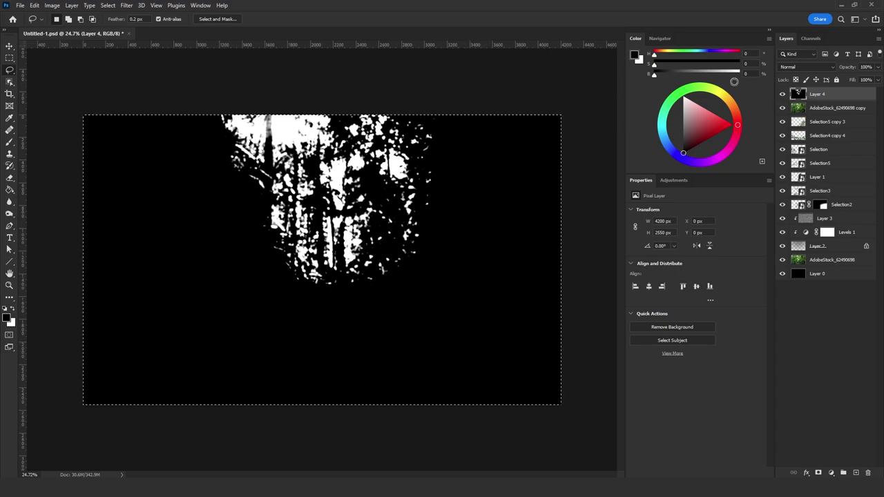
- Hide the merged Layer 4, add a layer mask to the colour forest copy and paste the black-and-white image into it
key(ctrl+d)
click(783, 94)
click(812, 110)
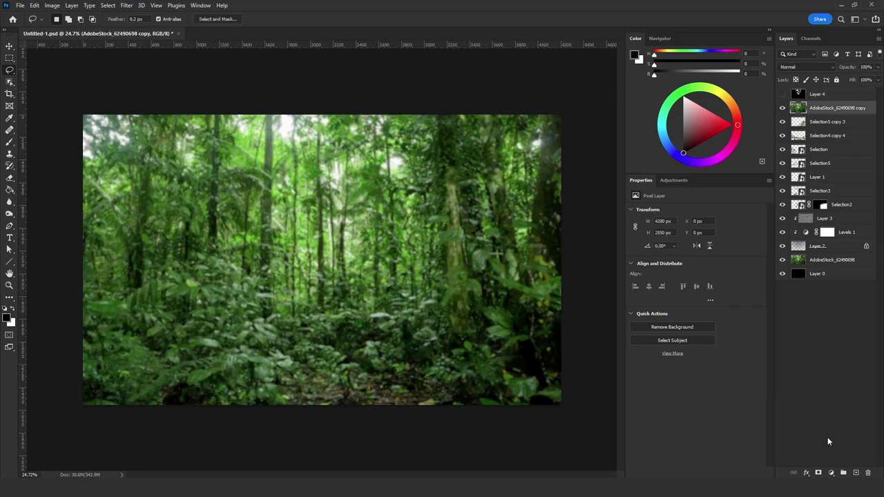
click(818, 472)
alt+click(819, 110)
key(ctrl+v)
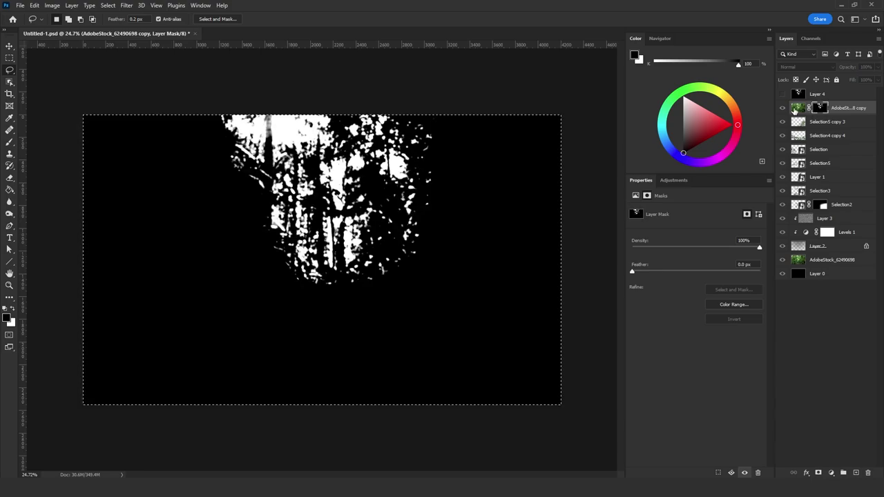
click(800, 110)
click(818, 109)
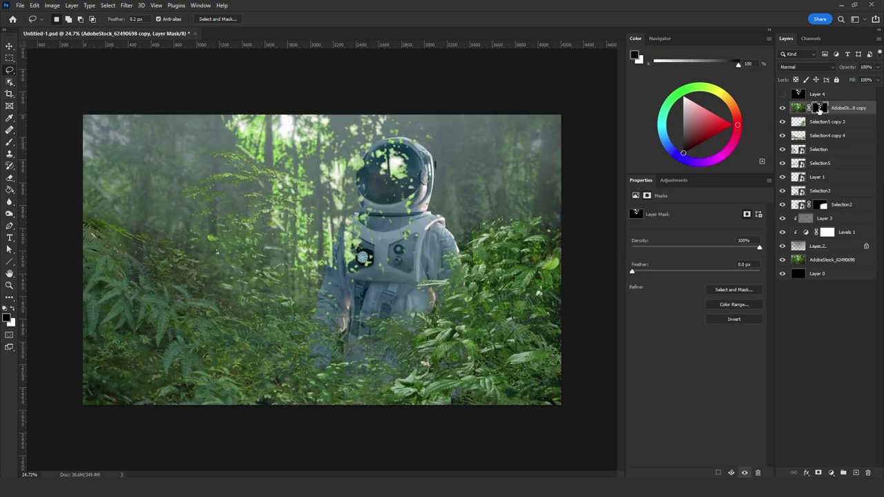
- Invert the forest copy's layer mask and delete Layer 4
key(ctrl+i)
click(822, 96)
key(Delete)
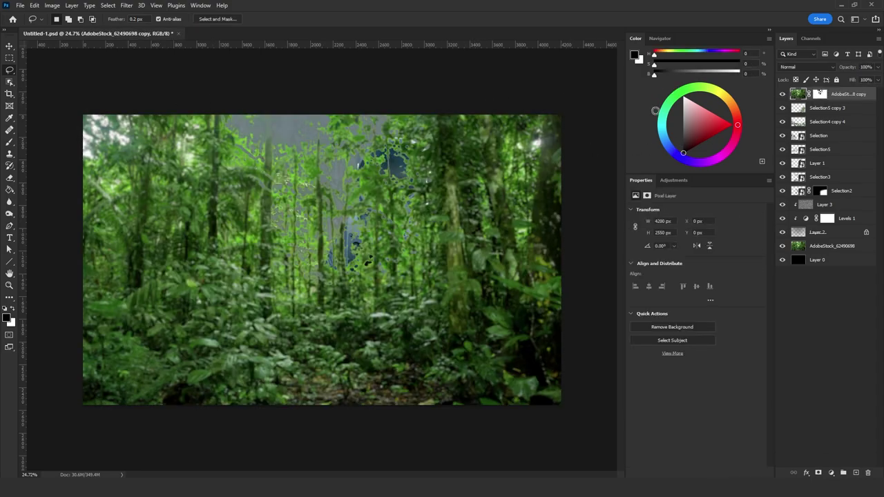
- Refine the forest copy's mask edges with an edge detection radius of about 16 px, output to the layer mask
click(817, 98)
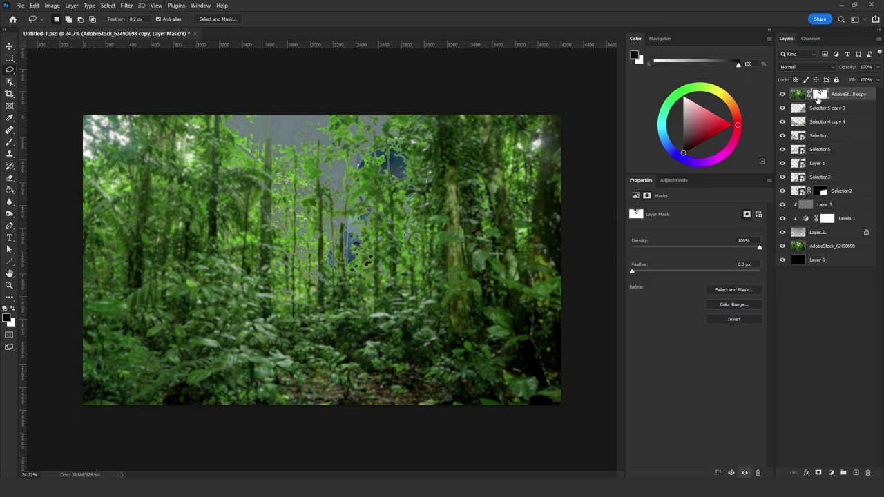
click(109, 5)
click(158, 138)
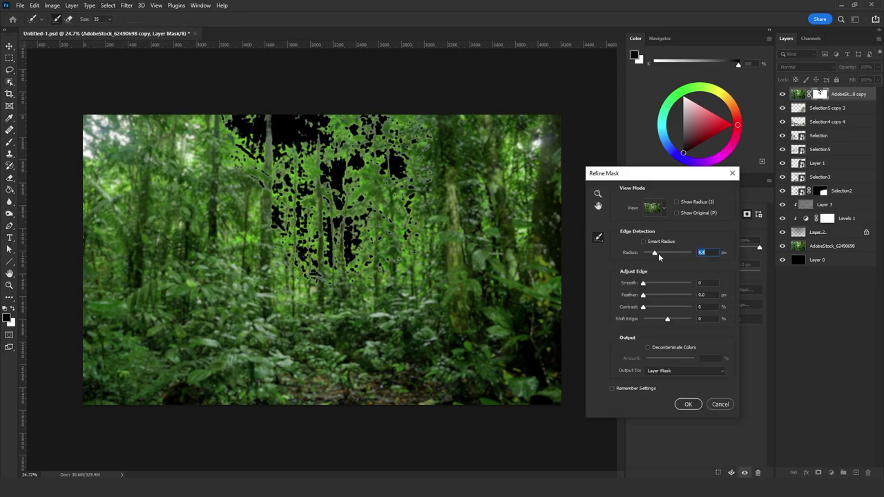
mouse_move(659, 254)
mouse_down()
mouse_move(681, 253)
mouse_move(668, 253)
mouse_up()
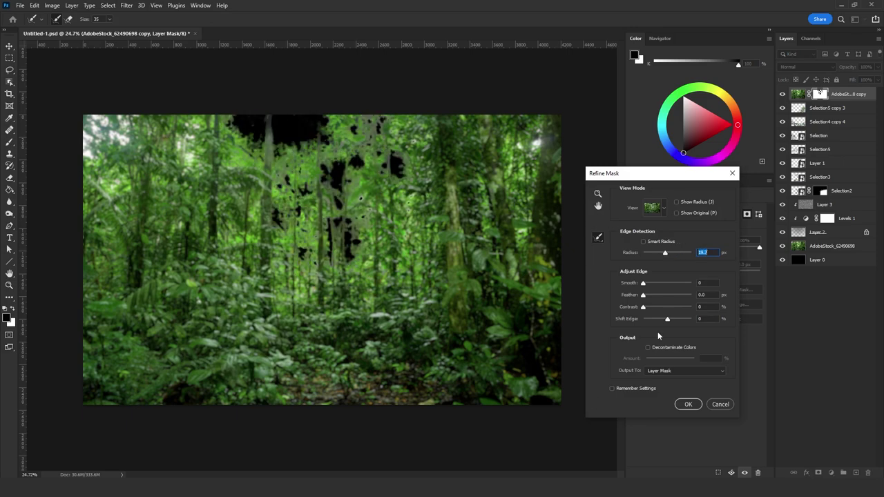
click(687, 404)
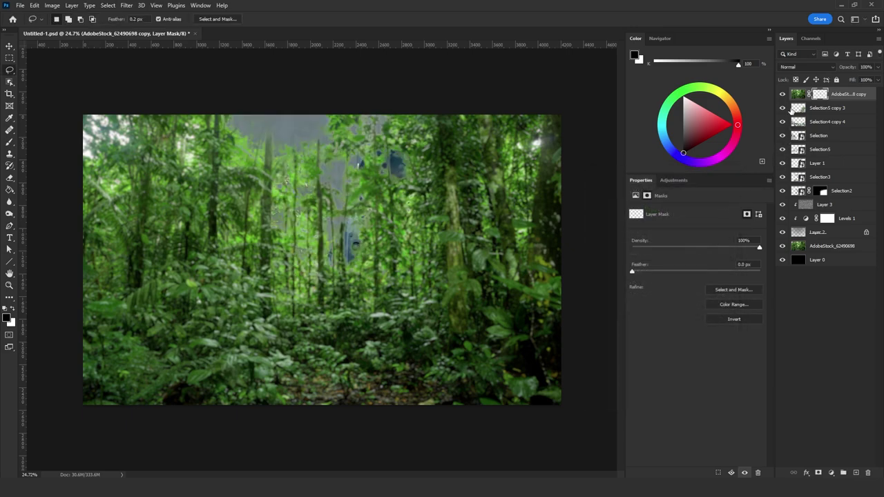
- Apply the forest copy's layer mask and move the layer below Layer 2
right_click(810, 99)
click(822, 120)
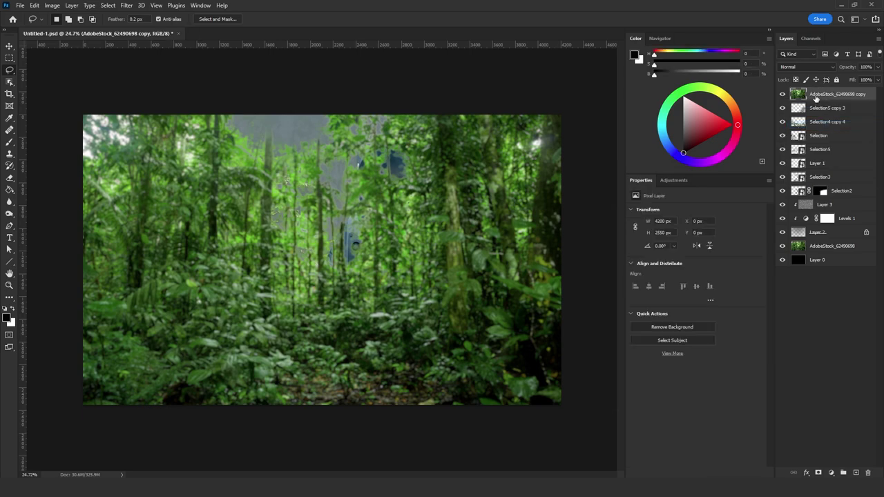
drag(817, 99, 825, 232)
- Enlarge the forest copy upward to 139.30% and crop away the parts outside the canvas
key(ctrl+t)
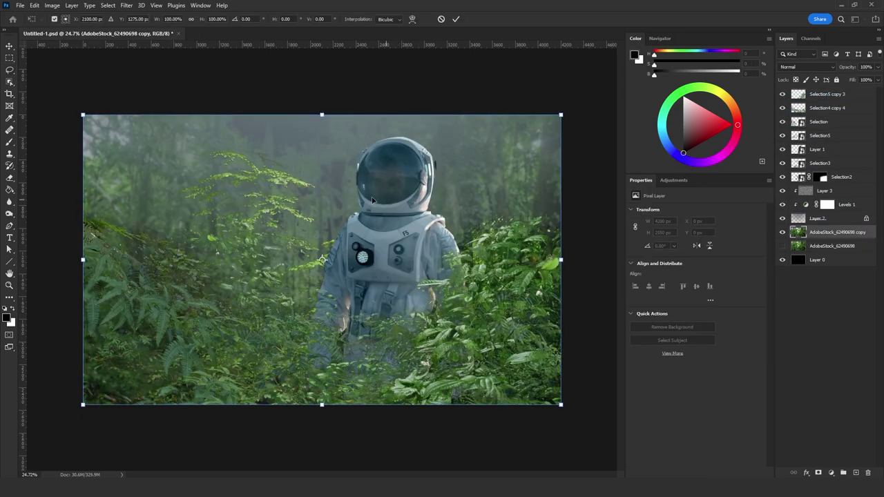
drag(322, 115, 324, 3)
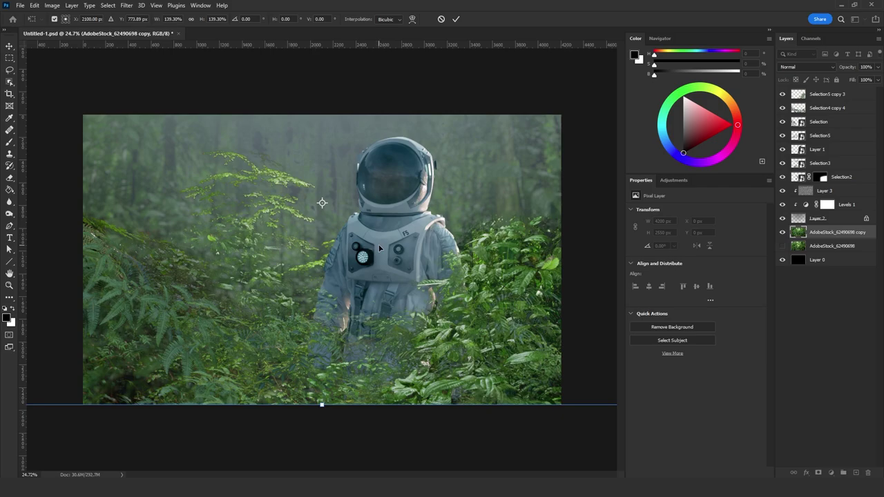
key(Return)
key(ctrl+a)
click(52, 5)
click(56, 100)
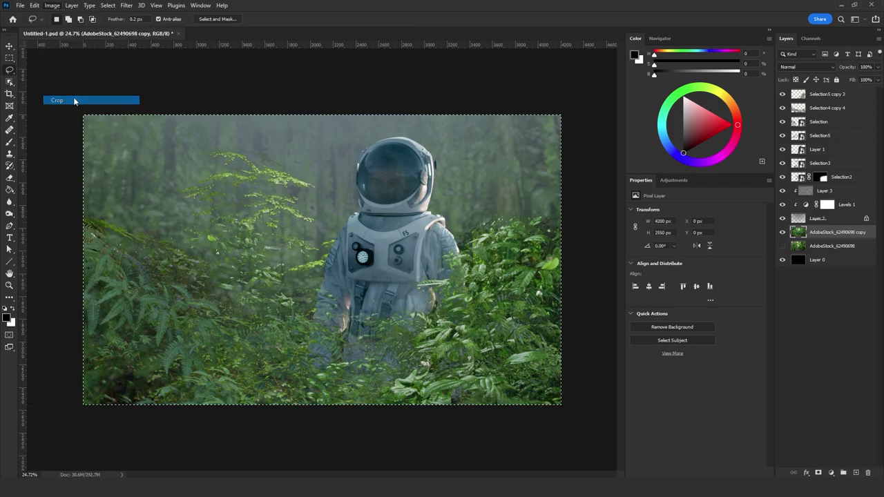
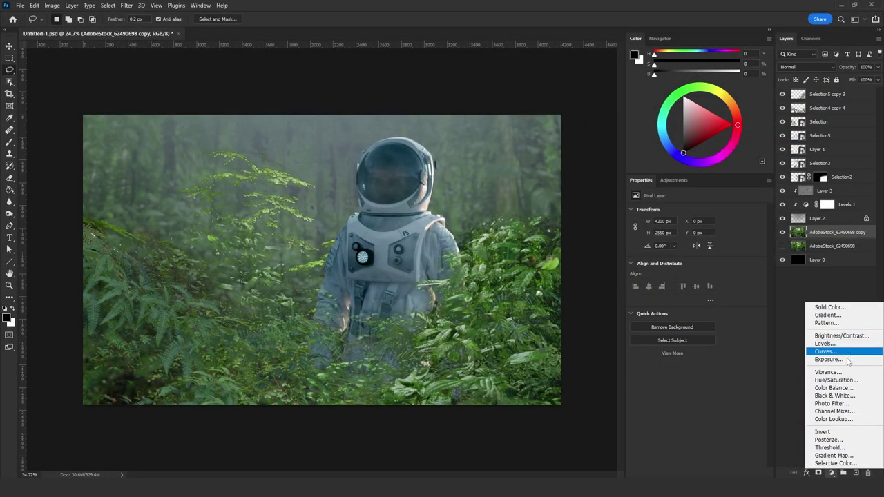
- Add a clipped Exposure adjustment to the forest copy with exposure -3.50 and gamma correction 0.51
click(847, 359)
drag(696, 234, 660, 234)
drag(696, 269, 722, 270)
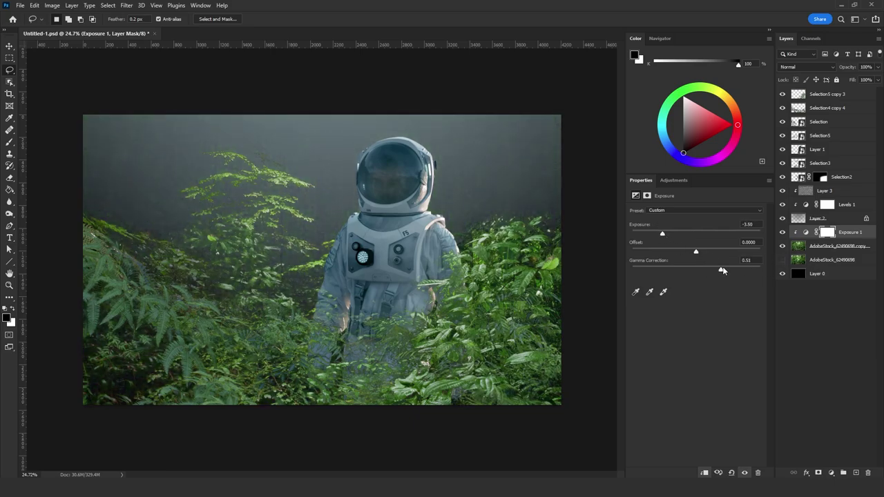
- Darken Selection5 copy 3, the foliage beside the astronaut, with a clipped Exposure adjustment of -1.87 and gamma correction 0.60
click(10, 46)
click(476, 283)
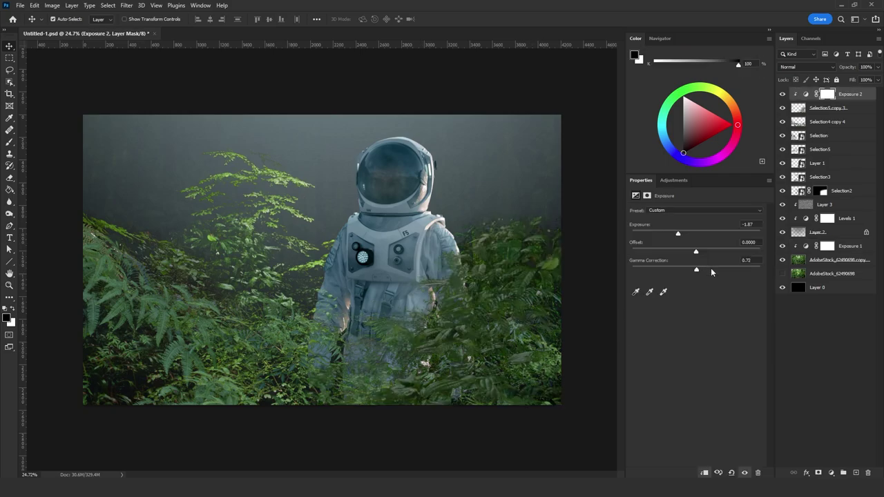
drag(696, 270, 717, 270)
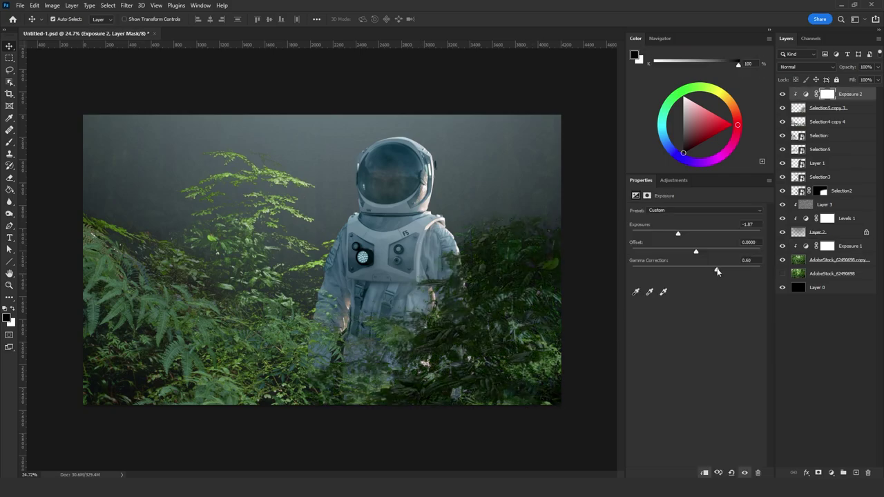
- Add clipped Exposure adjustments that darken Selection3 and the remaining foliage layers Selection4 copy 4, Selection and Selection5
click(260, 179)
click(831, 473)
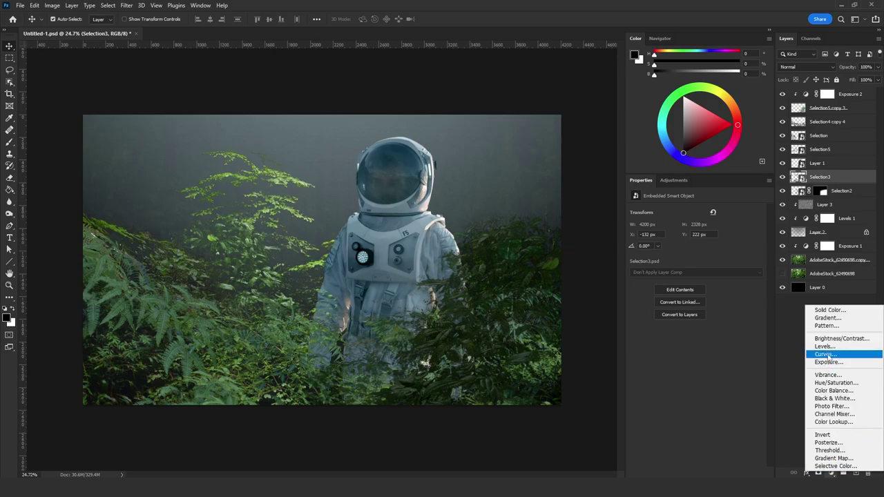
click(833, 359)
drag(696, 234, 672, 235)
drag(695, 269, 712, 270)
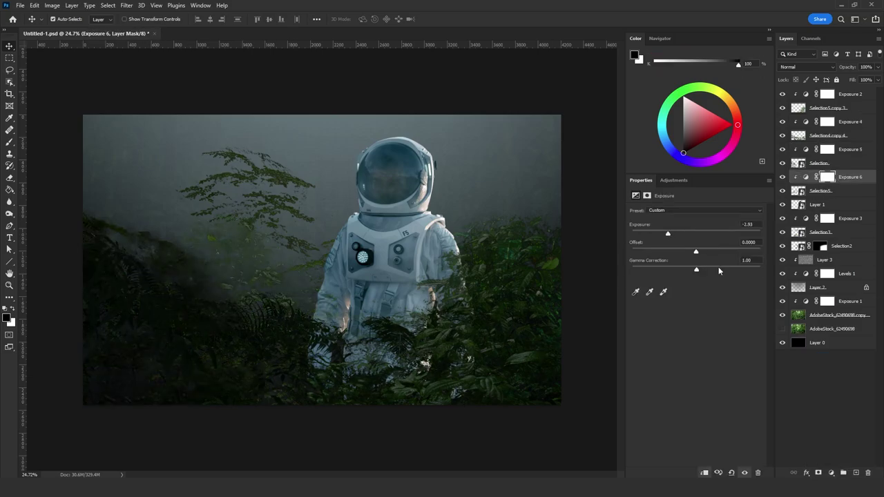
- Transform the Selection3 branches and reposition them up and away from the astronaut
key(ctrl+t)
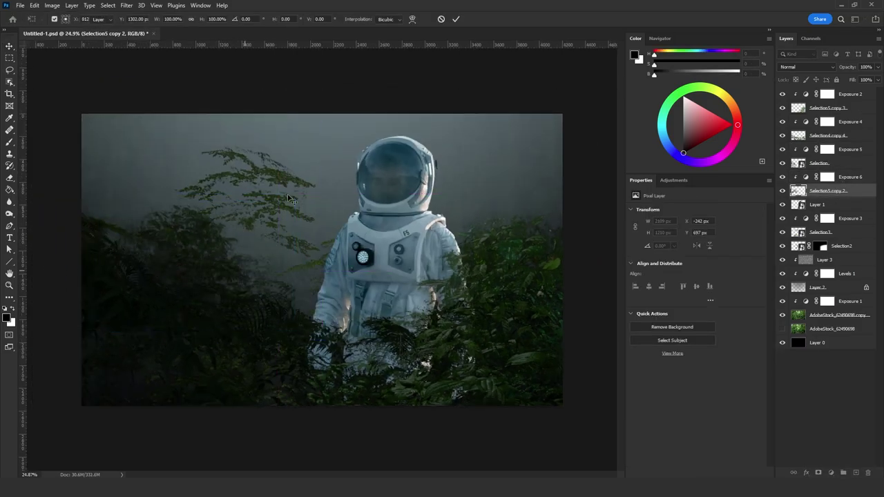
key(ctrl+t)
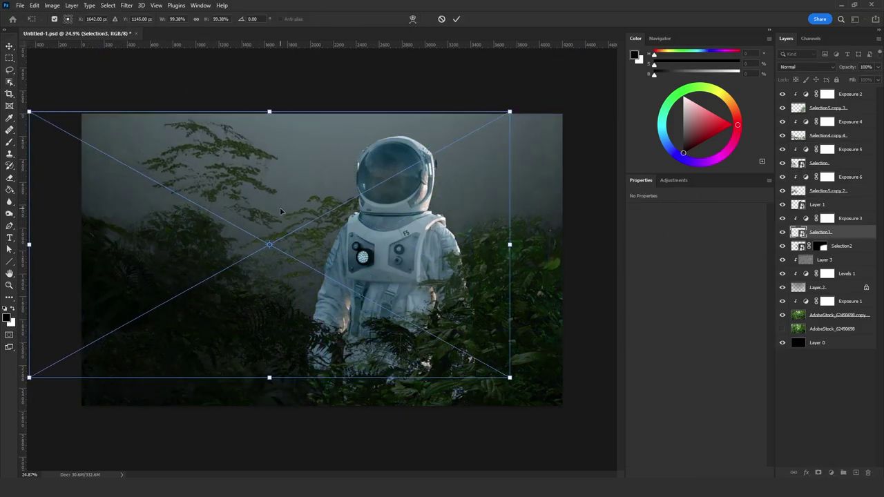
drag(280, 208, 306, 219)
key(Return)
- Lower the exposure and raise the offset in the Exposure 3 adjustment on the Selection3 branches
click(848, 219)
drag(675, 233, 667, 233)
drag(694, 251, 706, 251)
click(835, 95)
- Add a clipped Exposure adjustment to Layer 1, the astronaut, to darken it
click(835, 204)
click(831, 472)
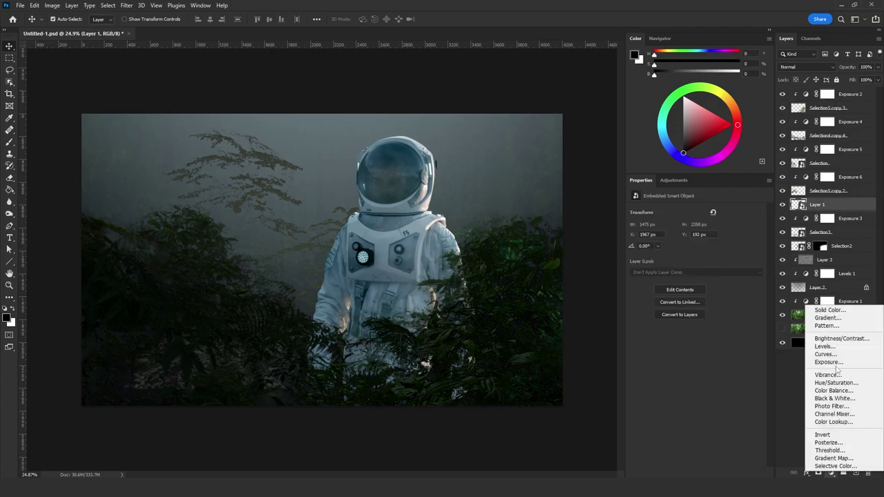
click(828, 362)
- Add an Exposure adjustment above Layer 3 with exposure -0.96 and gamma correction 0.84
click(825, 273)
click(830, 472)
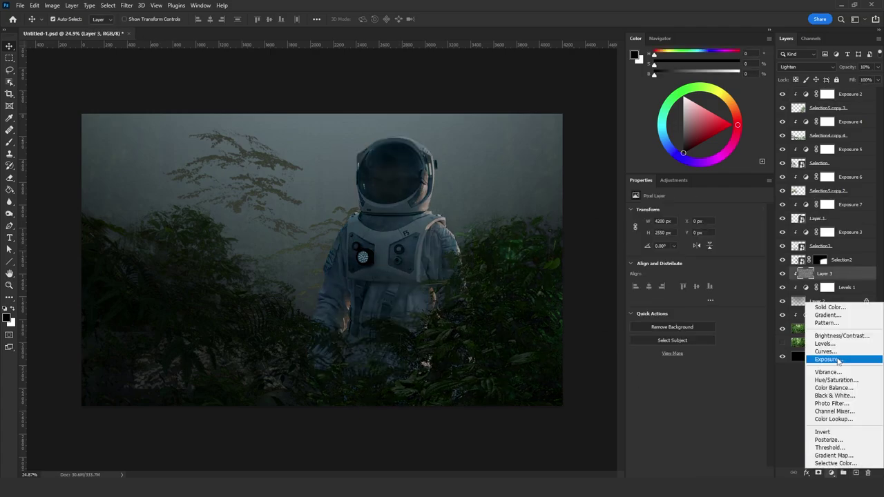
click(838, 361)
drag(688, 233, 682, 234)
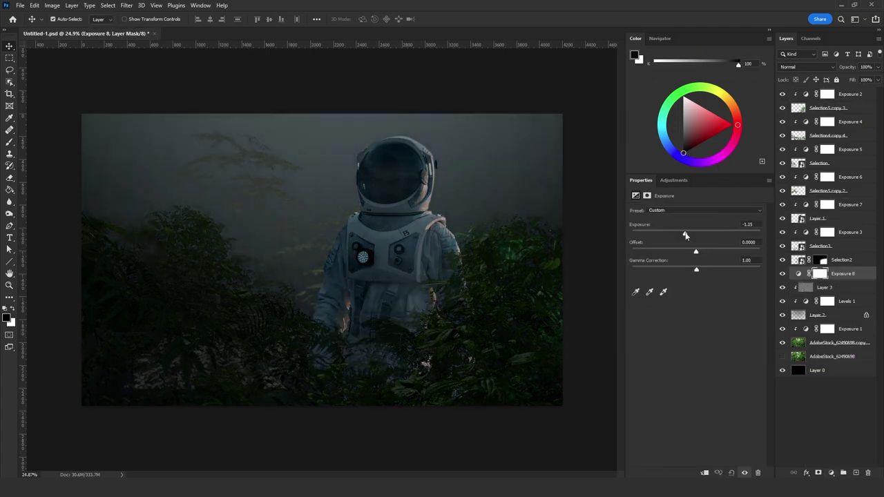
drag(698, 265, 704, 269)
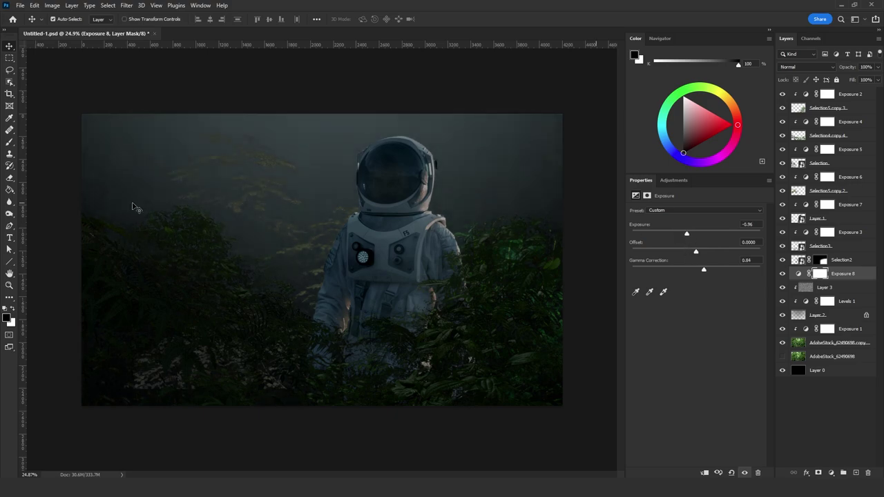
- Try reflected gradients at 100% opacity on the Exposure 8 mask and undo them
right_click(9, 189)
click(48, 190)
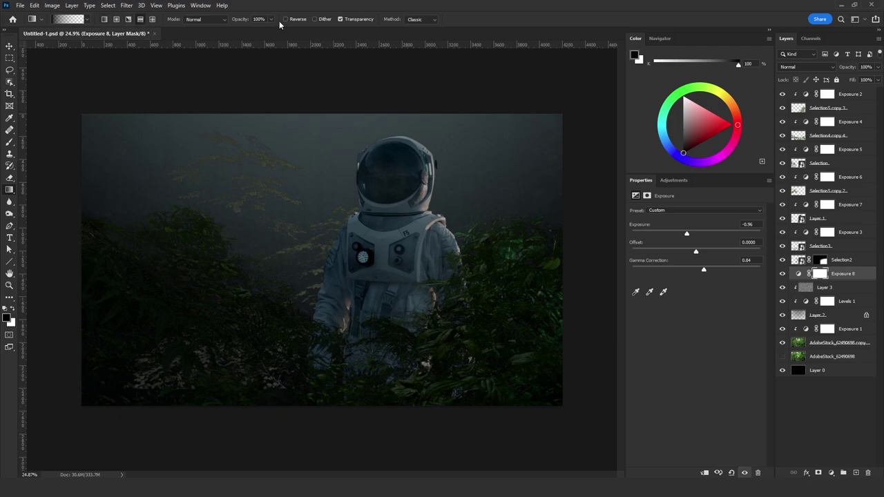
drag(364, 135, 515, 135)
alt+scroll(429, 180, down, 2)
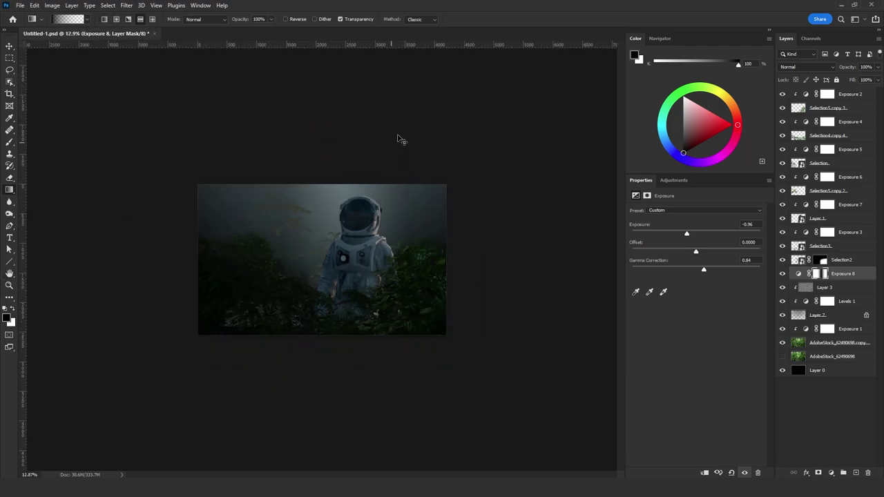
key(ctrl+z)
drag(322, 205, 551, 205)
key(ctrl+z)
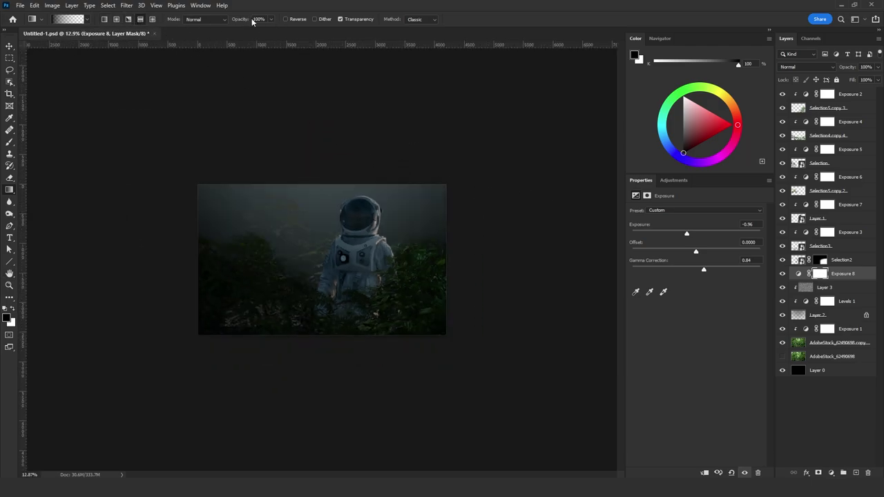
- Set the gradient opacity to 25% and draw a reflected gradient on the Exposure 8 mask behind the astronaut
text(25)
key(Return)
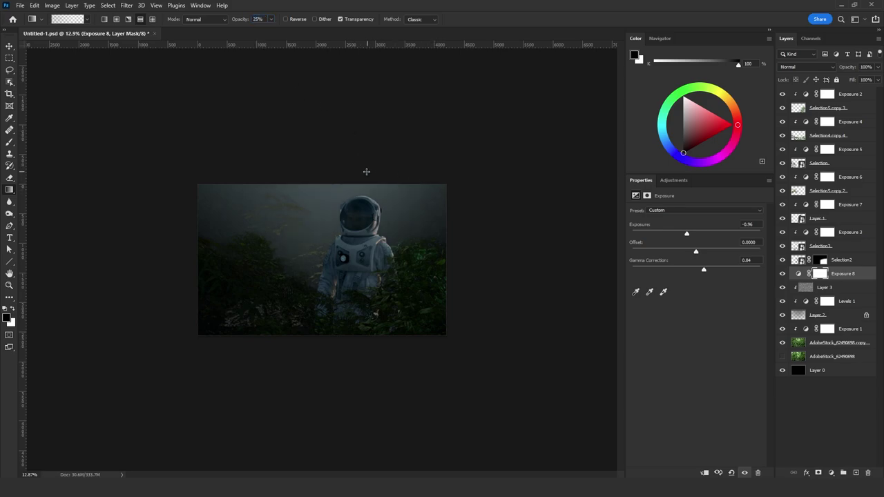
drag(366, 172, 471, 198)
scroll(404, 188, up, 7)
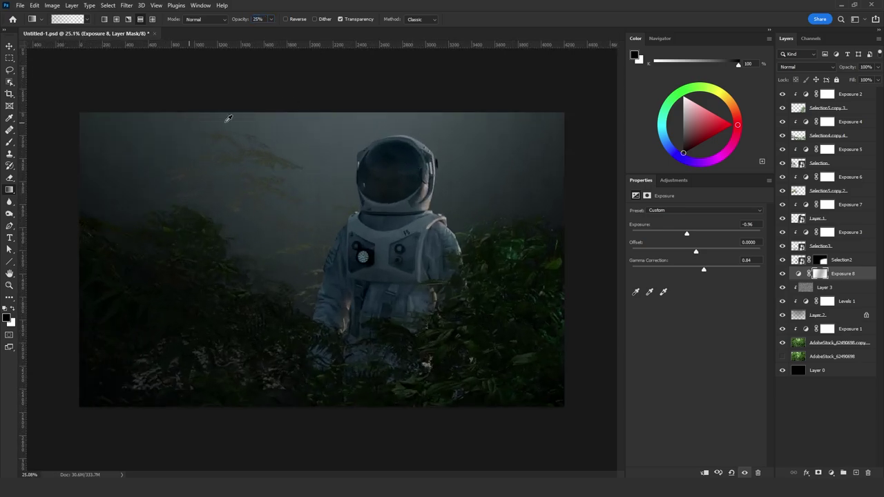
- Draw another 25% reflected gradient on the Exposure 8 mask toward the image's upper-right corner
mouse_move(450, 75)
mouse_down()
mouse_move(546, 128)
mouse_move(562, 120)
mouse_up()
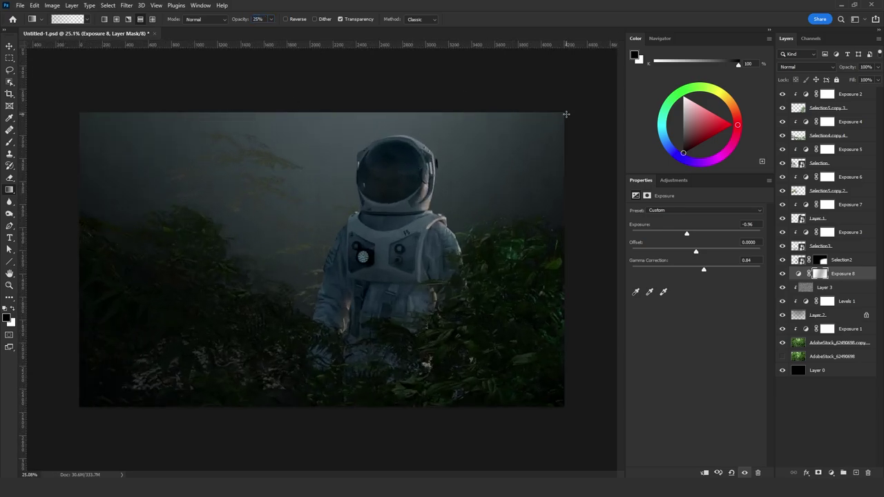
click(9, 47)
scroll(437, 238, up, 1)
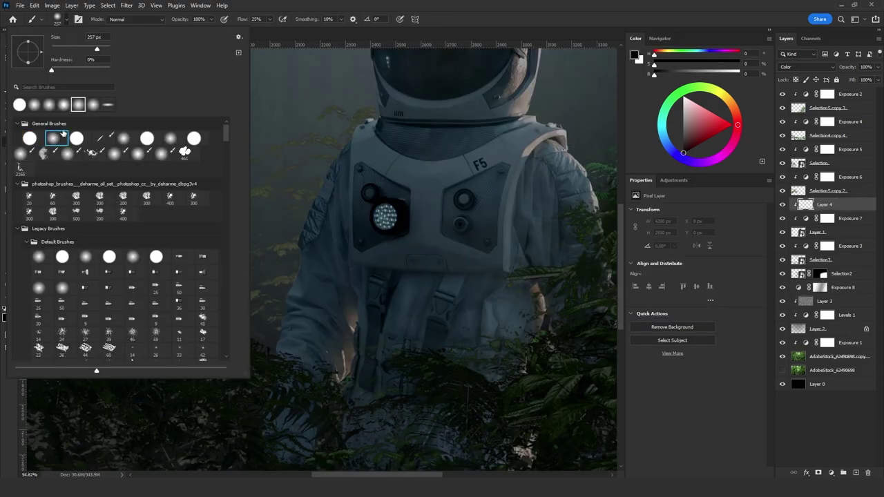
- Paint a sampled suit blue with a soft round brush on Layer 4 over the orange glow between the astronaut's right forearm and hip
click(434, 345)
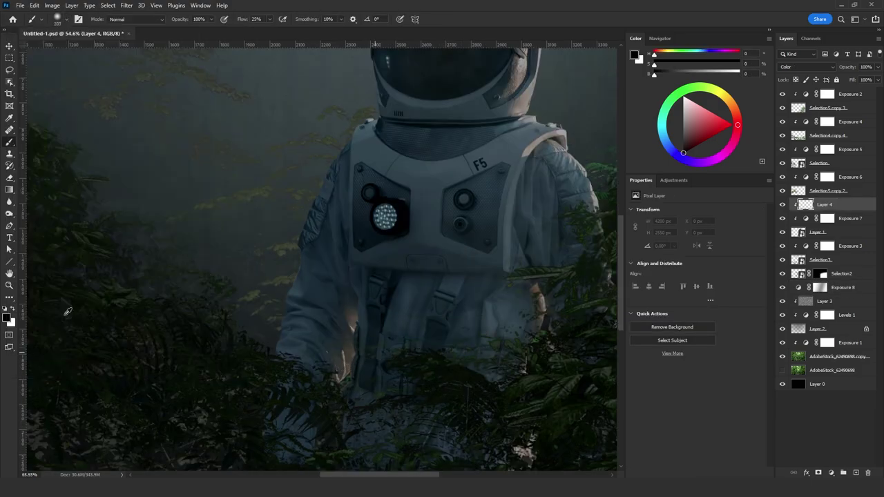
click(9, 284)
drag(303, 373, 387, 382)
click(9, 143)
alt+click(316, 311)
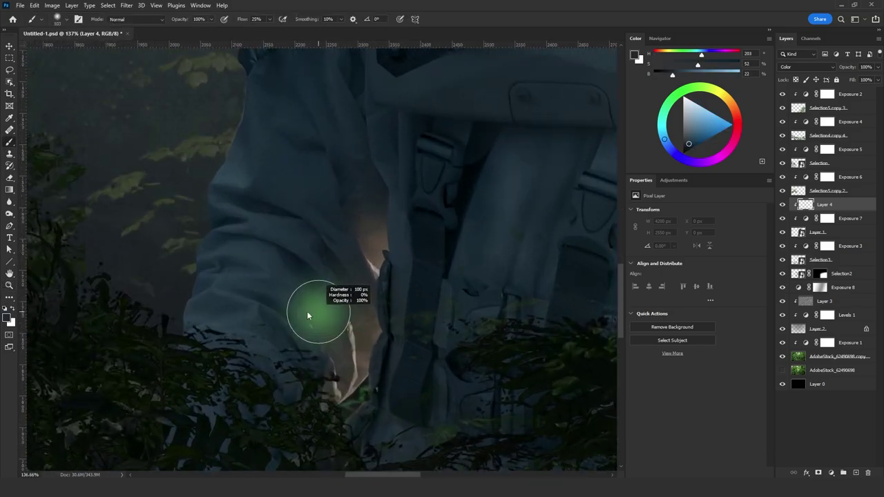
mouse_move(316, 310)
mouse_down()
mouse_move(337, 329)
mouse_move(346, 318)
mouse_move(342, 373)
mouse_up()
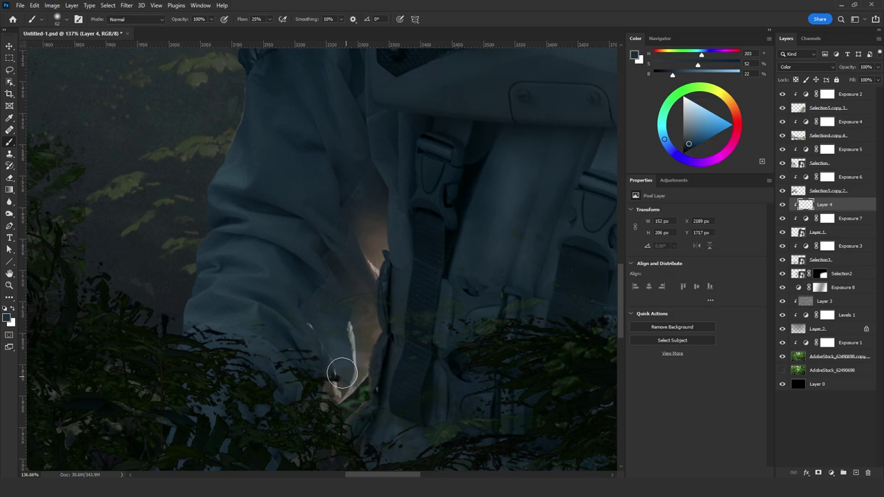
- Resample a suit blue and paint over the remaining warm reflections on the astronaut's arms, shoulder and helmet
alt+click(291, 339)
scroll(361, 325, down, 4)
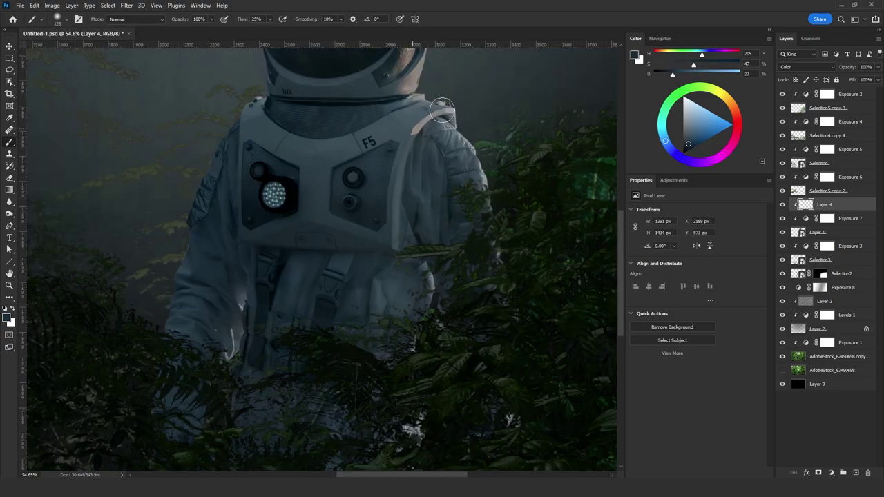
scroll(493, 100, up, 2)
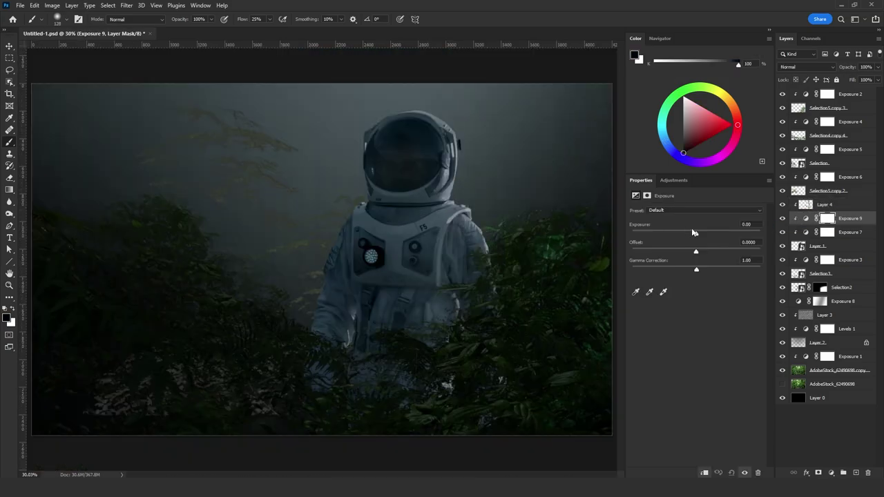
- Set the clipped Exposure 9 adjustment's exposure to -2.01 and move it above Layer 4
drag(696, 235, 682, 235)
drag(816, 226, 818, 200)
drag(675, 235, 676, 234)
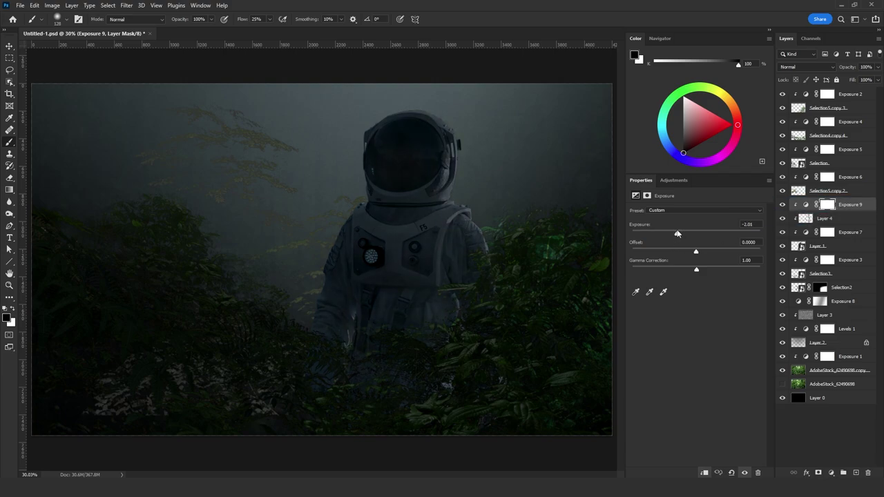
- Invert the Exposure 9 mask to black, make white the foreground colour and move the adjustment below Layer 4
key(ctrl+i)
key(x)
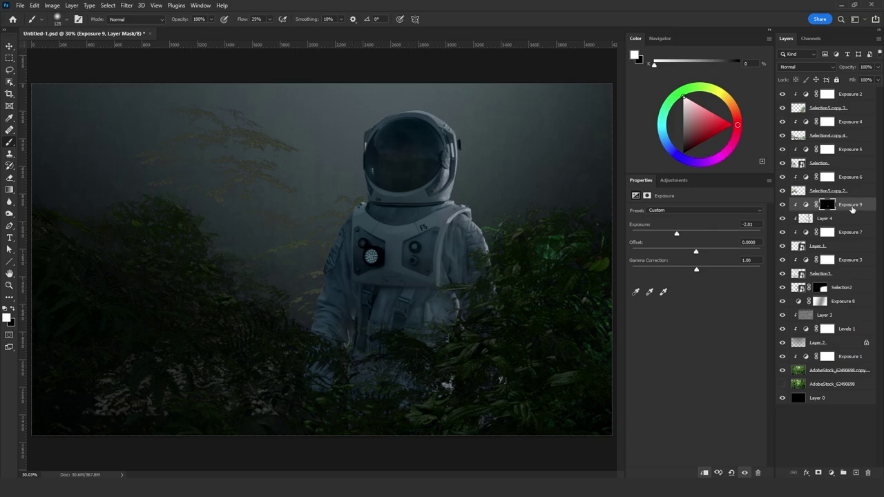
drag(852, 210, 852, 225)
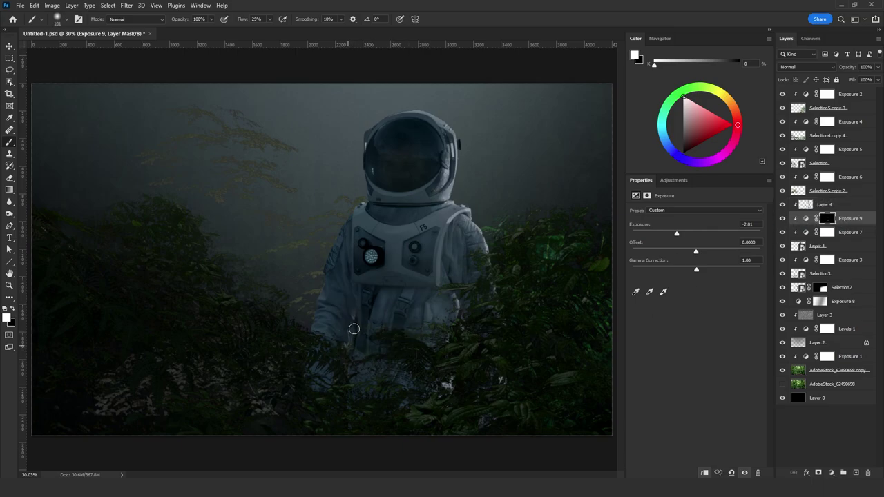
- Paint white with enlarged soft brushes on the Exposure 9 mask over the astronaut's forearm, torso and legs among the foliage
scroll(348, 348, up, 6)
scroll(352, 345, down, 2)
key(bracketright)
key(bracketright)
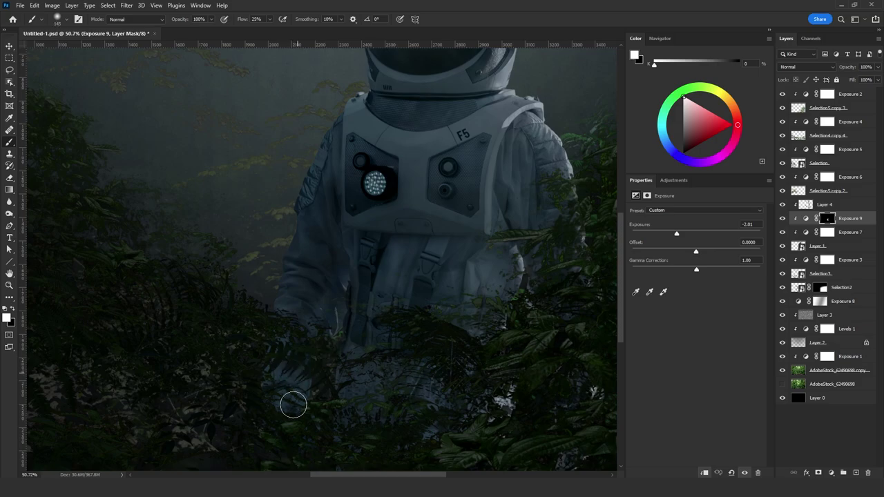
alt+right_click(377, 334)
mouse_move(389, 373)
mouse_down()
mouse_move(405, 343)
mouse_move(369, 349)
mouse_move(397, 245)
mouse_move(434, 221)
mouse_move(377, 217)
mouse_move(407, 152)
mouse_up()
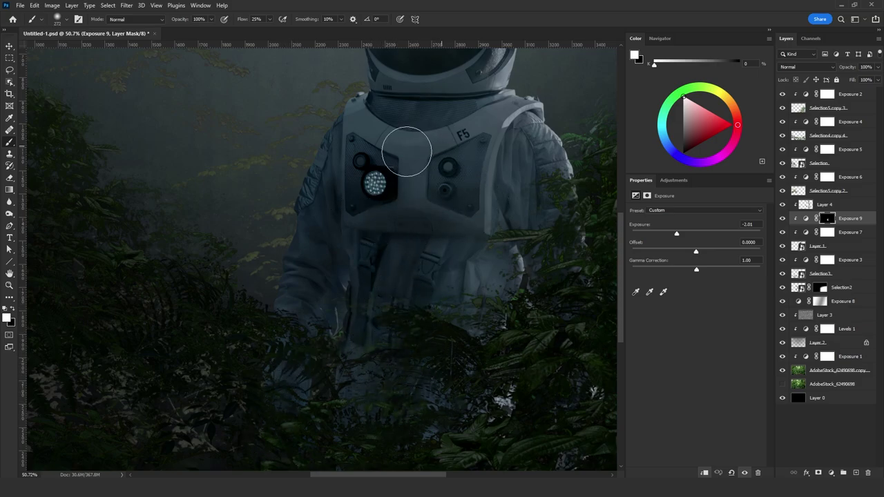
alt+right_click(411, 210)
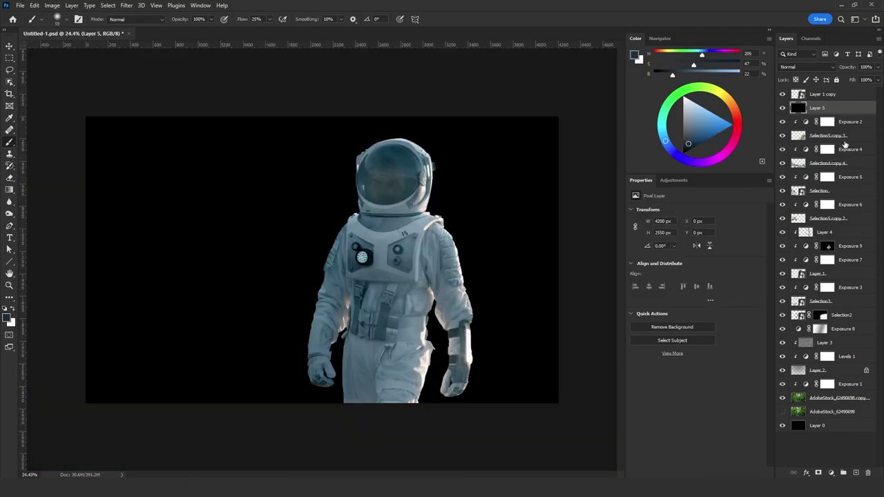
- Merge Layer 1 copy with the black Layer 5, desaturate it and use Apply Image in Multiply mode on the result
ctrl+click(834, 97)
key(ctrl+e)
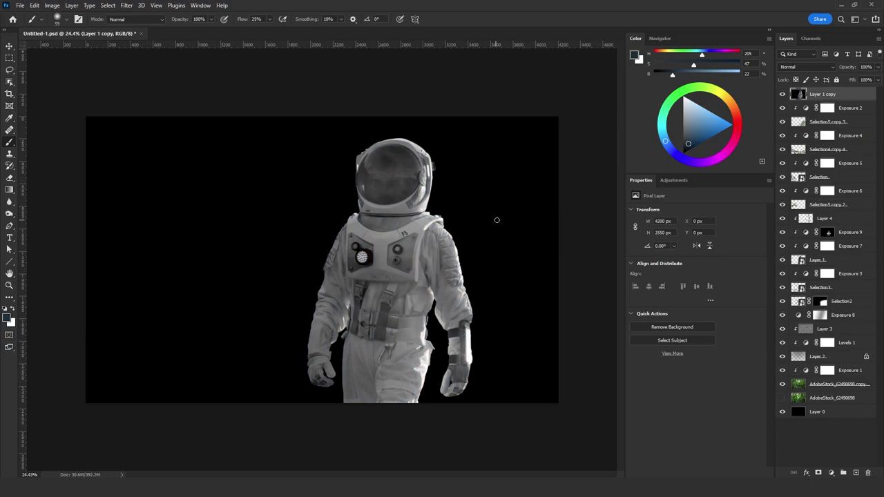
click(51, 5)
click(69, 136)
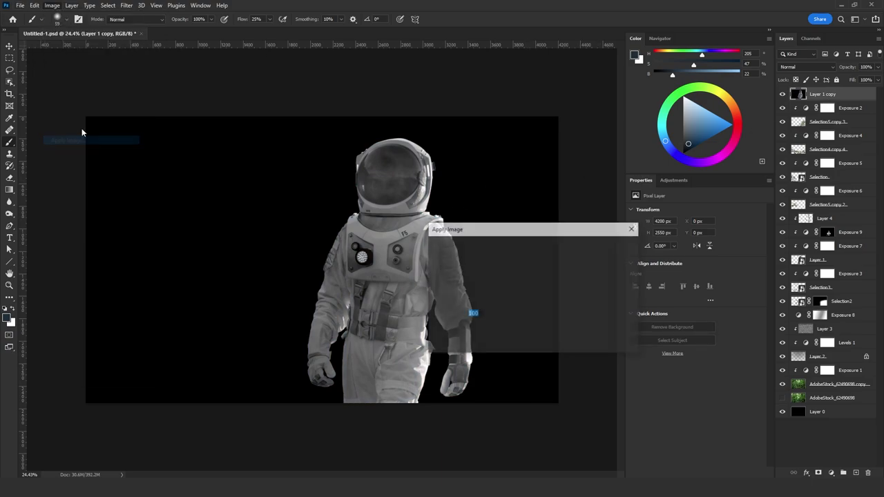
click(600, 251)
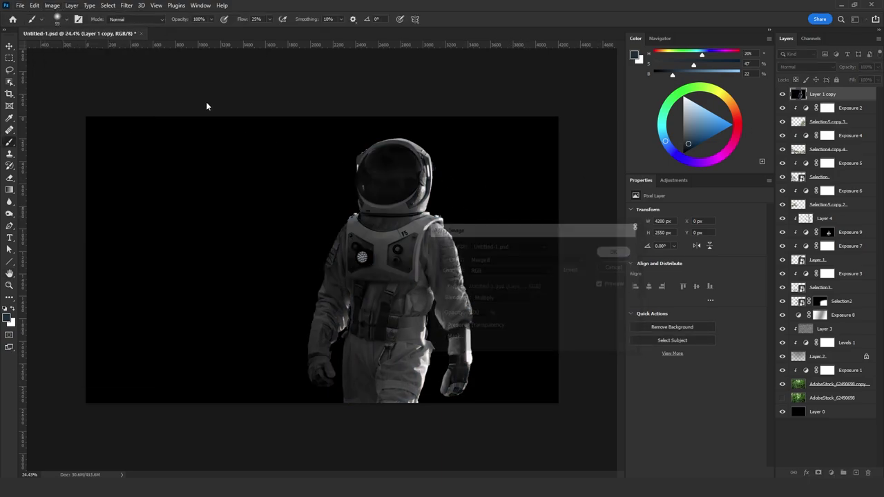
- Repeat Apply Image in Multiply mode twice on Layer 1 copy to isolate the astronaut's brightest highlights
click(52, 5)
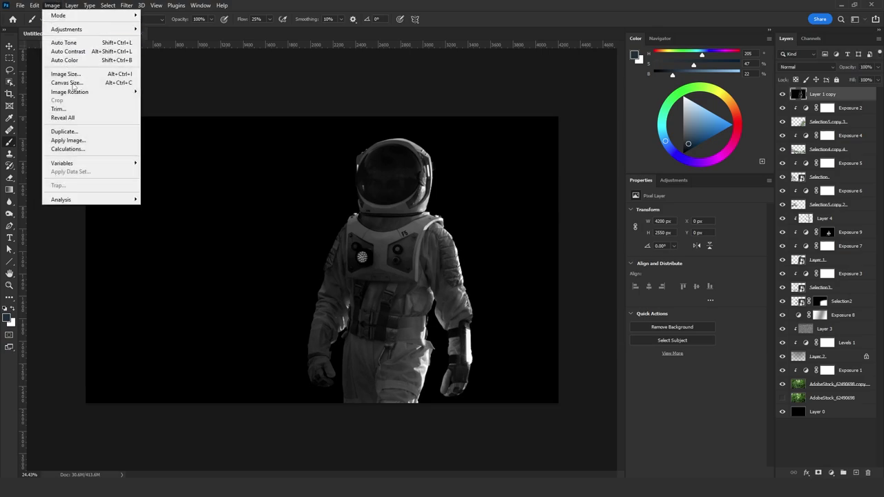
click(76, 136)
click(616, 251)
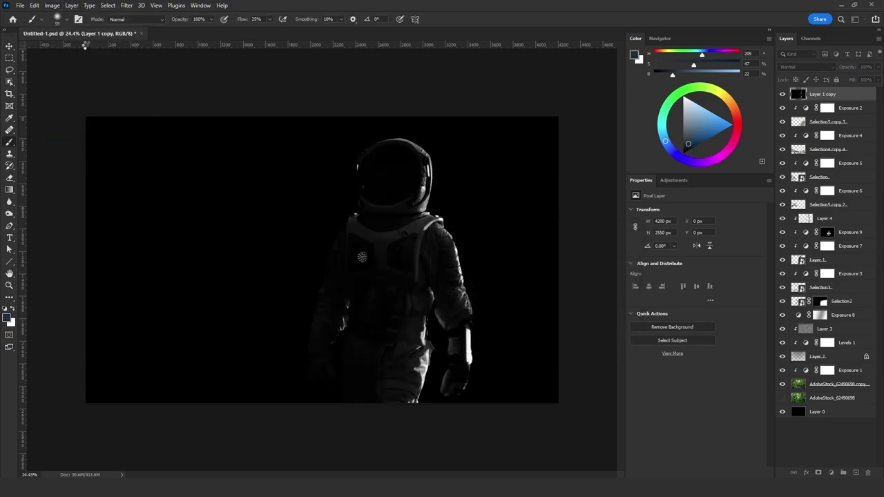
click(52, 5)
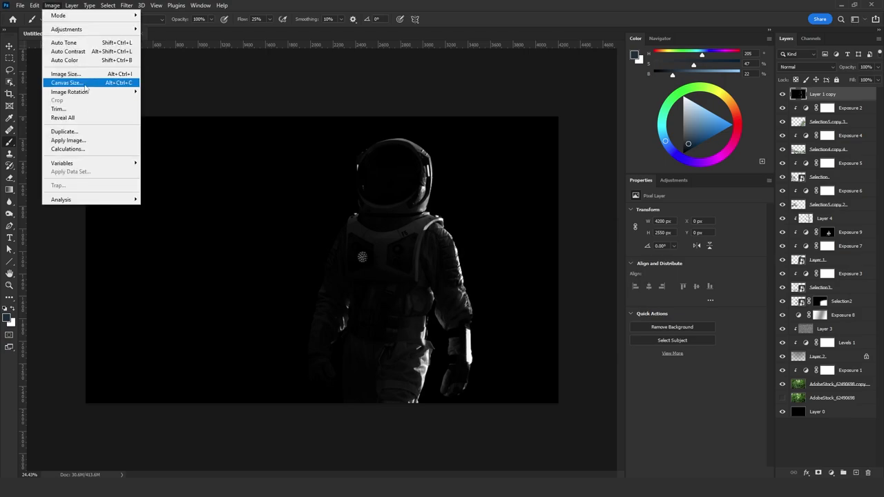
click(76, 137)
click(614, 250)
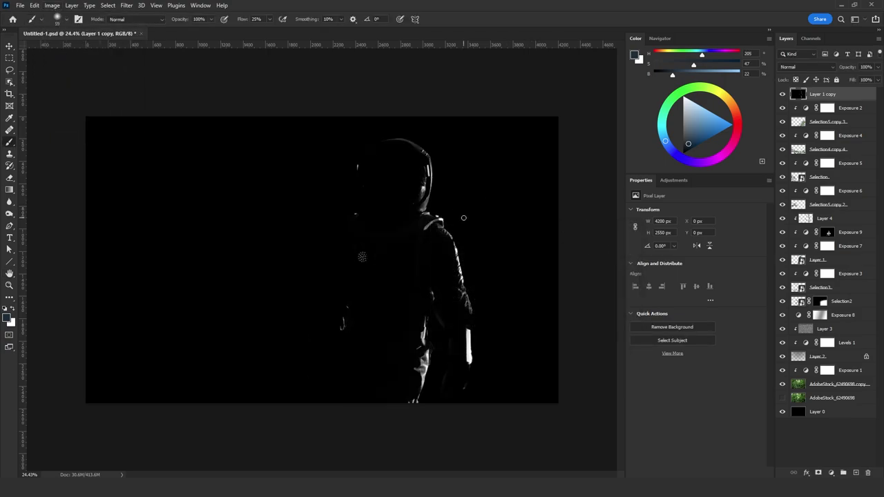
- Hide Layer 1 copy and Exposure 9, and add a clipped Exposure adjustment above Exposure 7
click(782, 94)
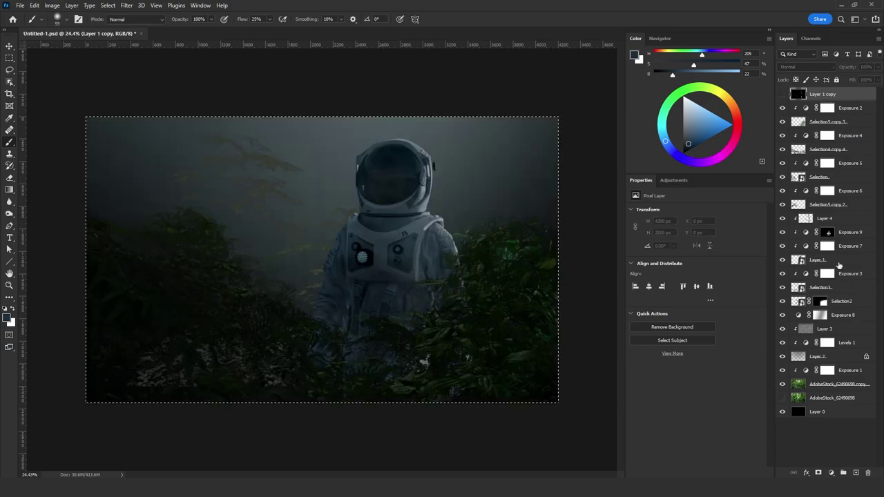
click(805, 234)
click(782, 232)
click(845, 248)
click(831, 472)
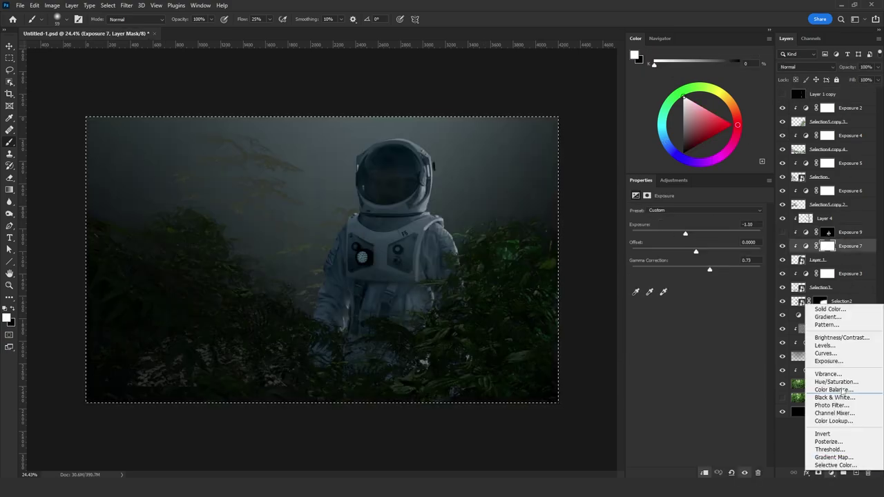
click(842, 361)
- Paste the copied astronaut highlight image into the Exposure 10 mask and set the adjustment's exposure to -1.77
alt+click(827, 248)
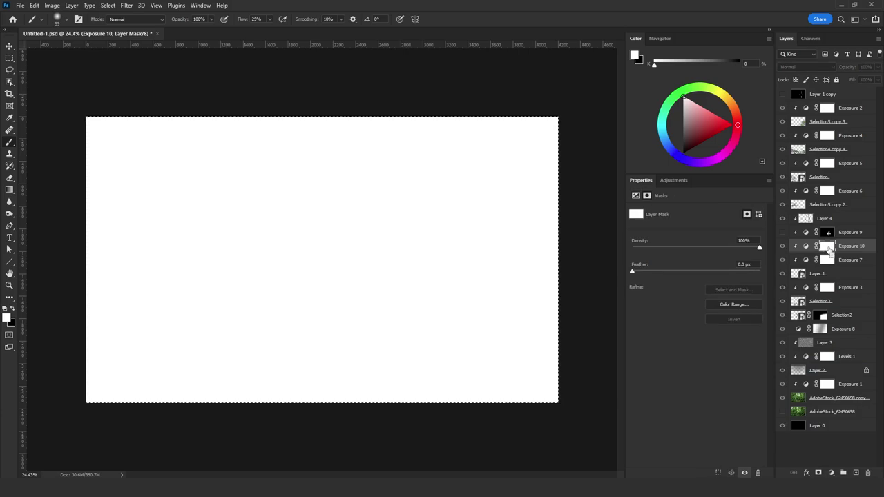
key(ctrl+v)
click(806, 246)
click(9, 71)
click(202, 90)
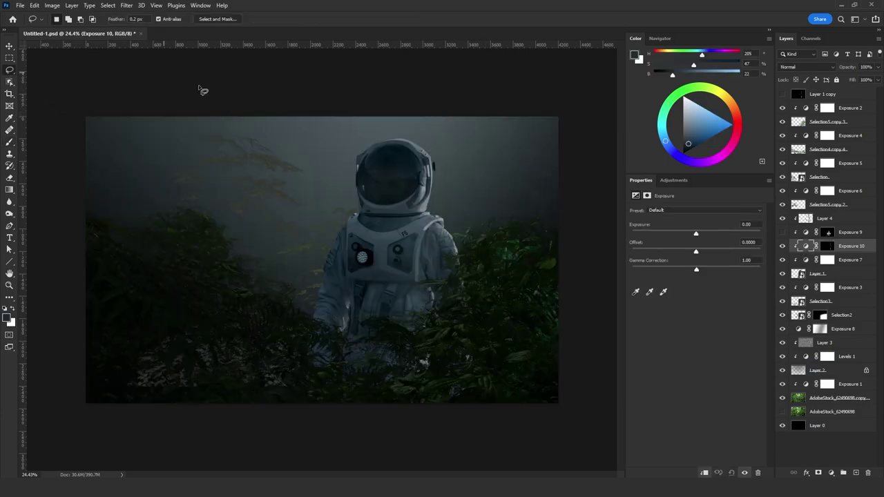
drag(685, 233, 680, 235)
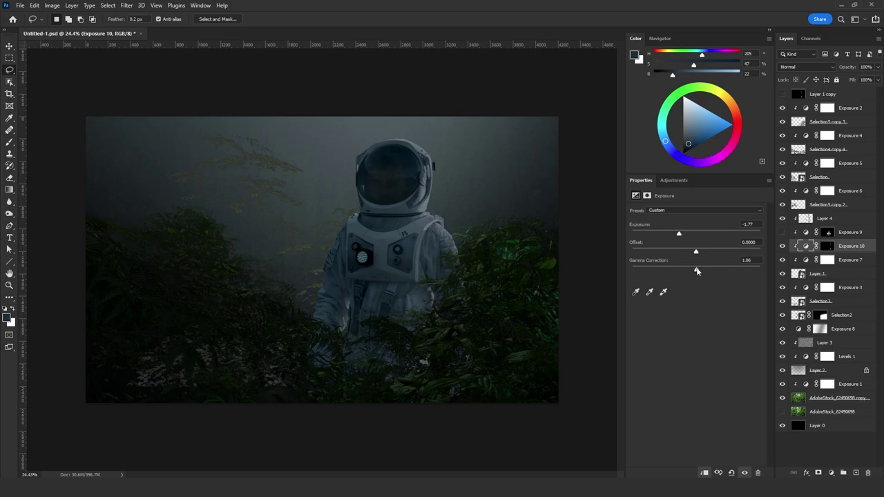
- Brighten the Exposure 10 mask with Levels by setting the midtone input to 3.11, and set the adjustment's exposure to -2.16
click(827, 247)
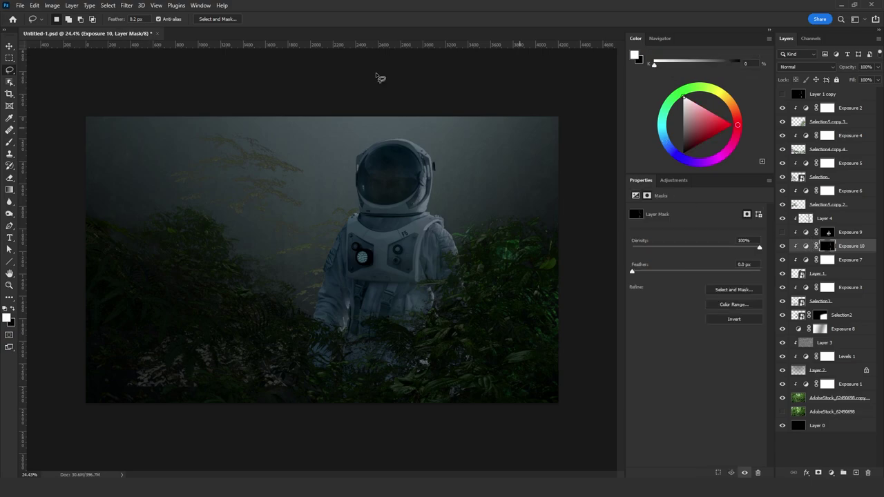
key(ctrl+l)
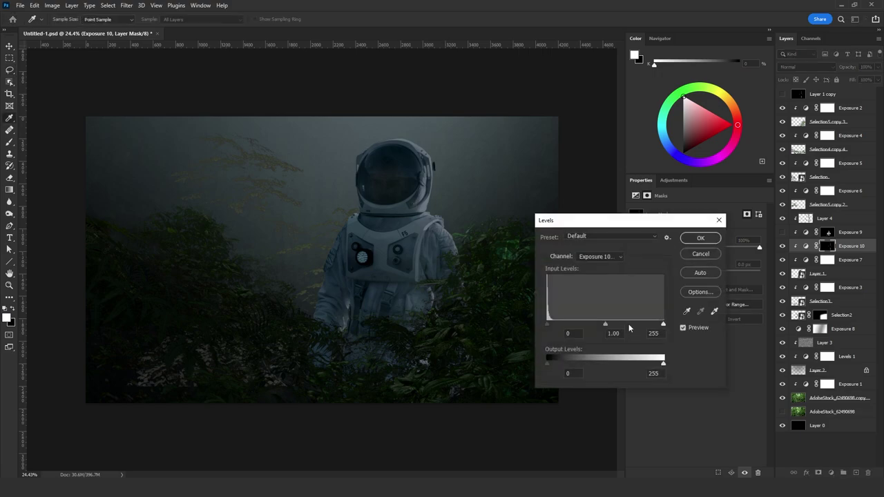
drag(614, 324, 647, 324)
drag(583, 327, 570, 327)
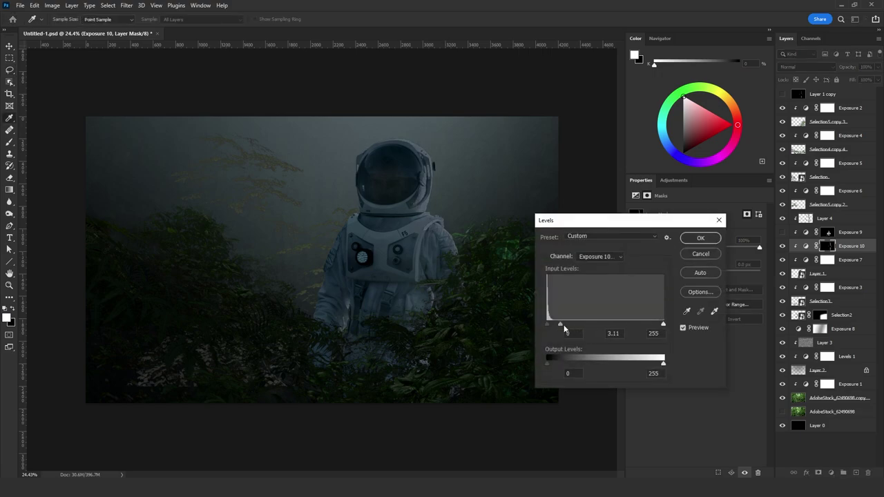
click(700, 237)
click(806, 246)
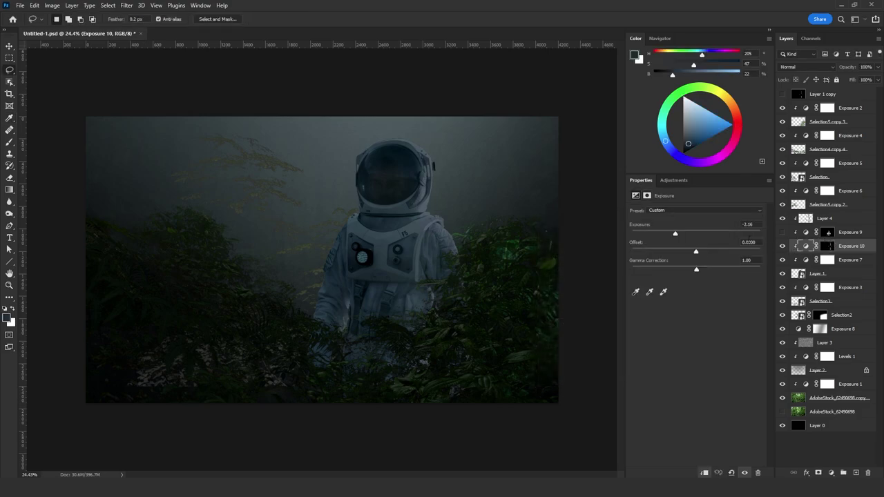
key(ctrl+z)
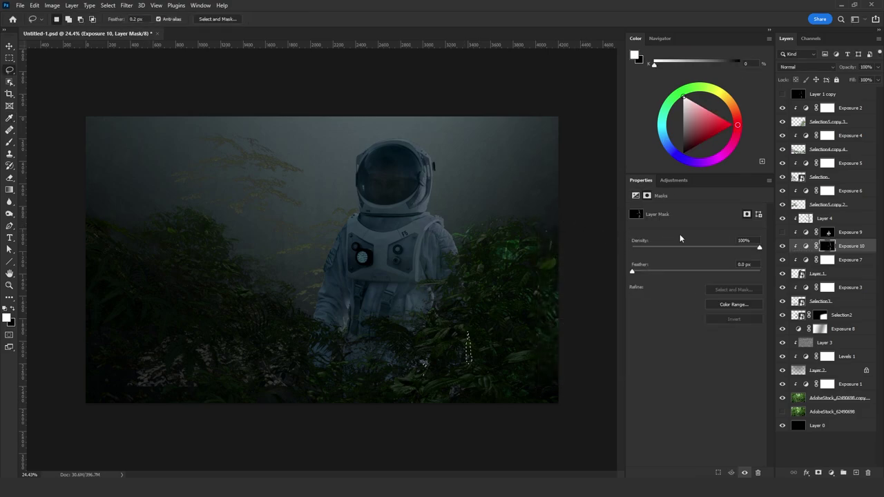
- Load the Exposure 10 mask as a selection over Layer 1 and refine its edge with Smart Radius at 66.7 px
ctrl+click(828, 248)
click(826, 273)
click(107, 6)
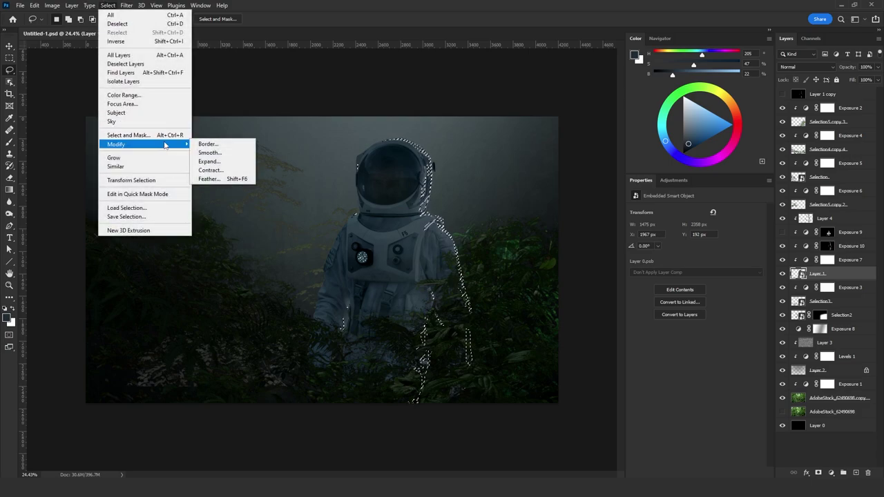
shift+click(158, 136)
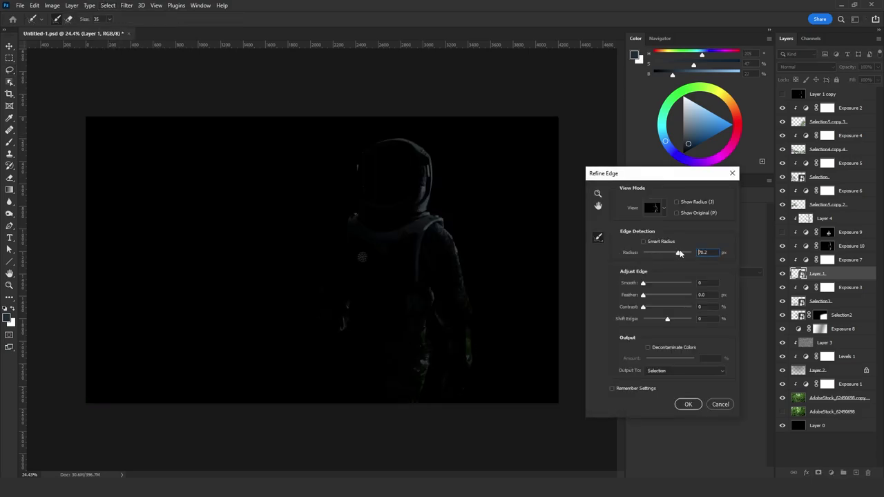
drag(678, 254, 680, 255)
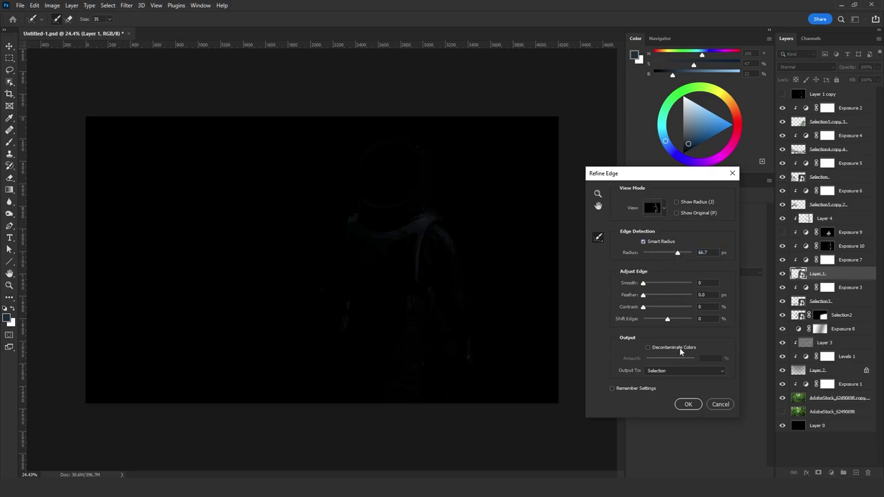
click(688, 404)
- Fill the refined selection on the Exposure 10 mask with white at 100% opacity in Normal mode
click(827, 246)
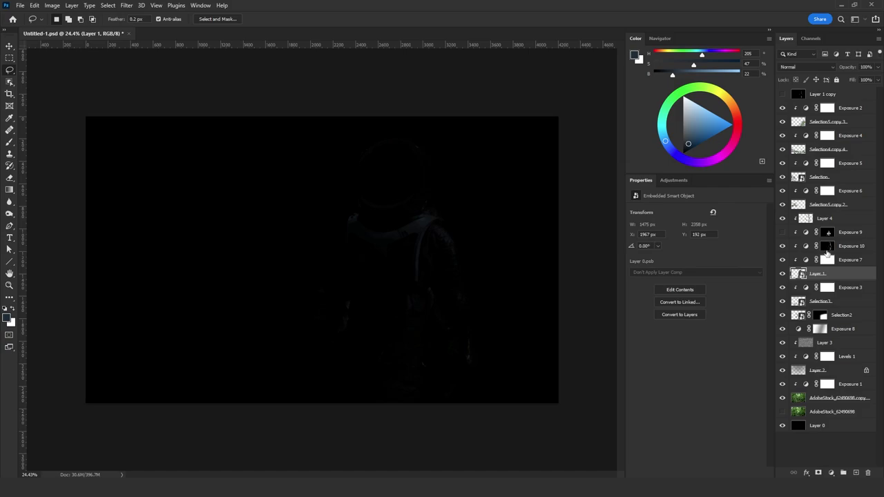
key(shift+F5)
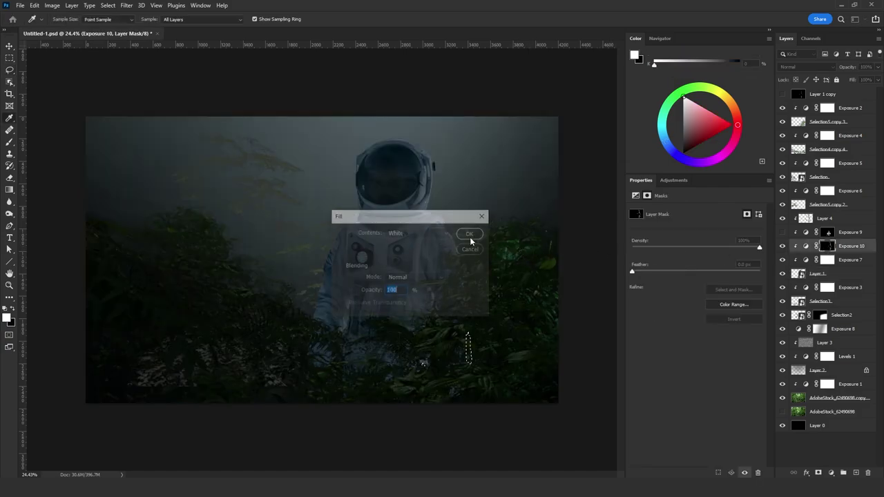
- Clear the selection and brighten the Exposure 10 mask with Levels by setting the white input level to 181
click(469, 234)
key(ctrl+d)
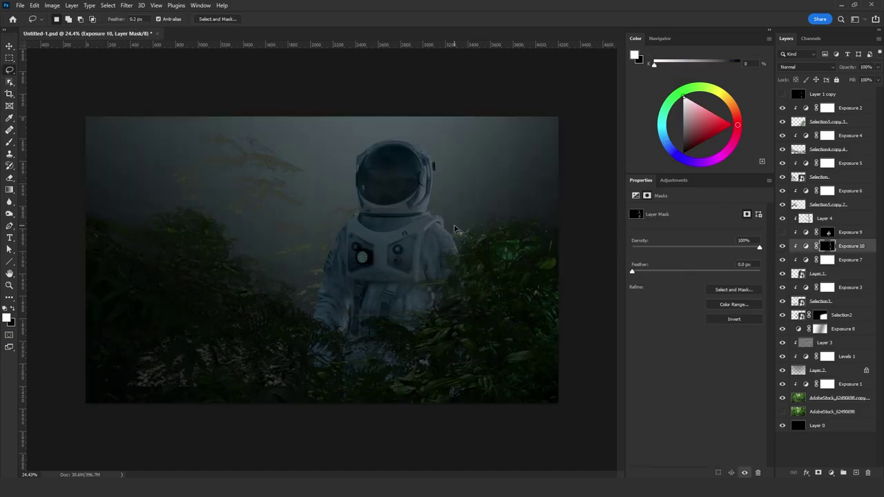
key(ctrl+l)
drag(663, 325, 630, 326)
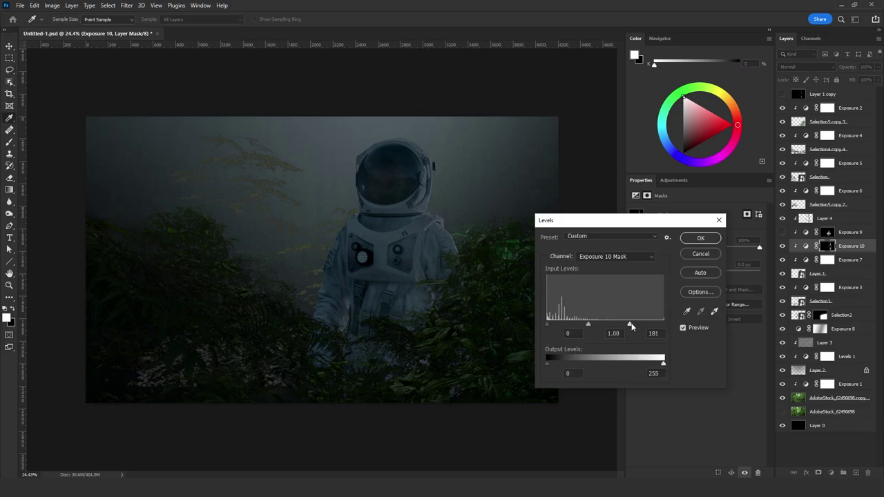
click(701, 239)
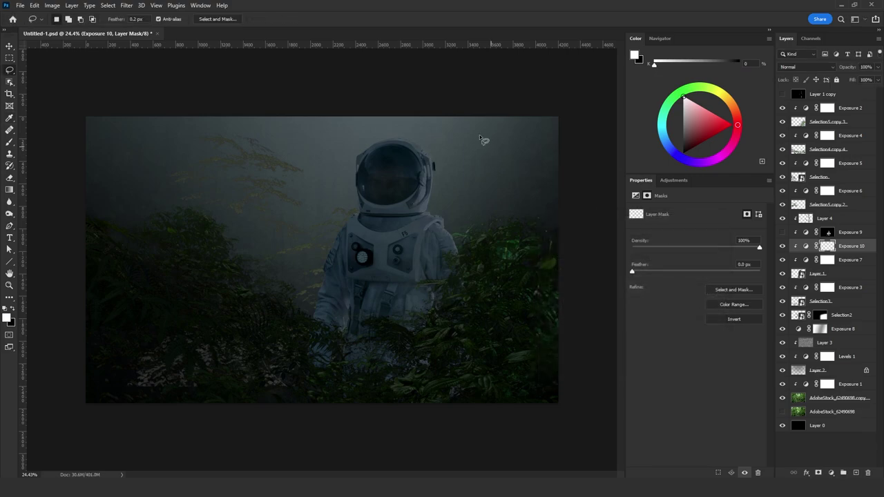
key(l)
scroll(469, 145, down, 2)
scroll(418, 153, up, 1)
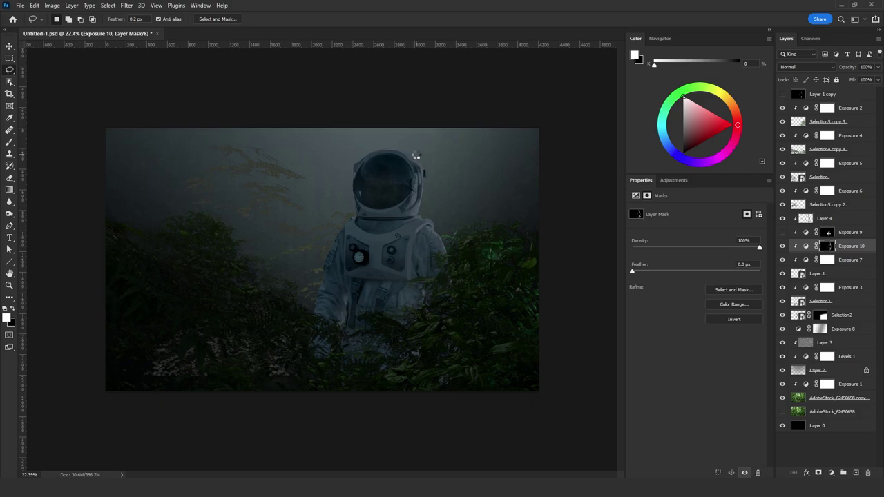
- Move Selection5 copy 3 and its Exposure 2 adjustment beneath Selection3, and place the foliage slightly scaled down at the image's upper right behind the astronaut
drag(857, 125, 852, 310)
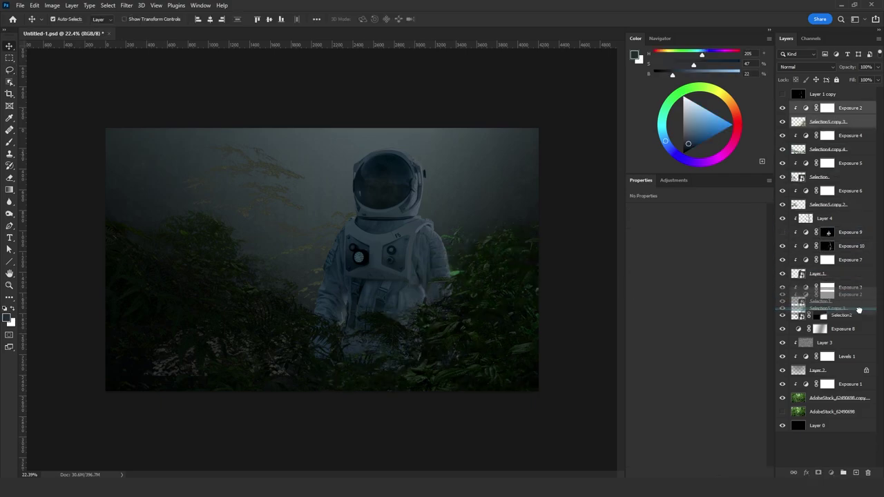
drag(542, 279, 504, 167)
key(ctrl+t)
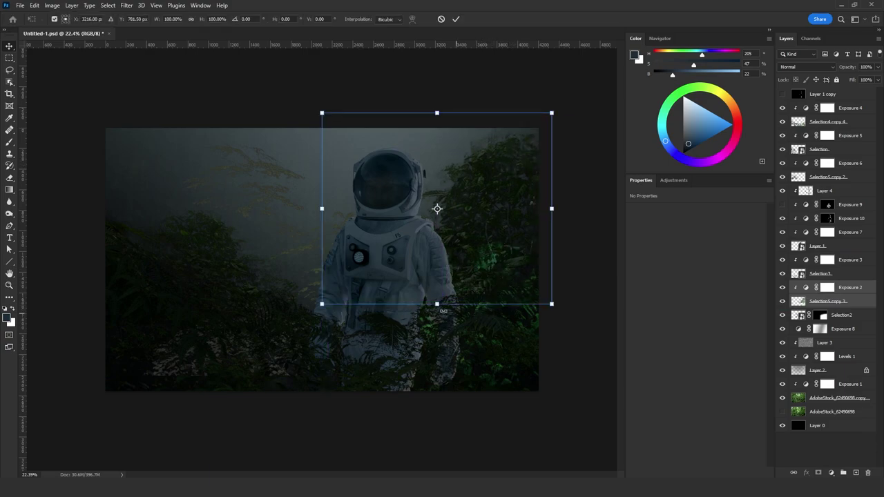
drag(437, 303, 437, 282)
key(Return)
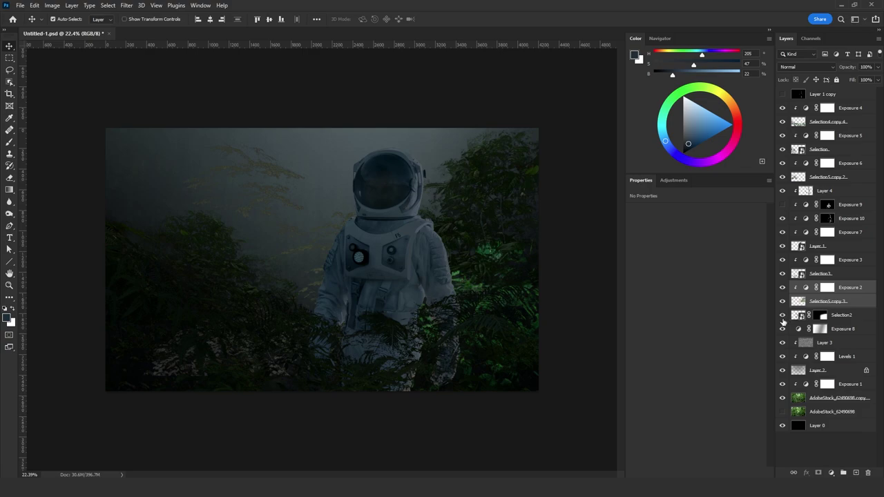
- Move the Selection2 layer above Exposure 3 in the layer stack, directly beneath Layer 1
click(782, 317)
click(782, 318)
drag(864, 318, 854, 275)
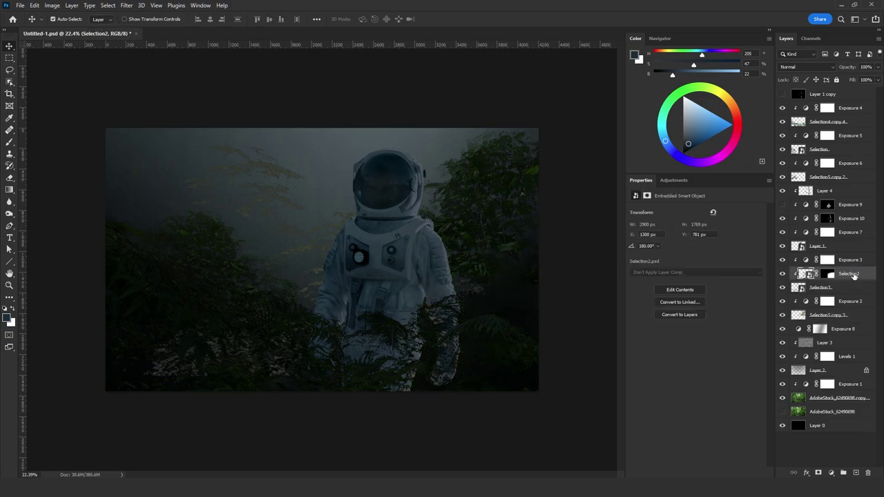
key(ctrl+z)
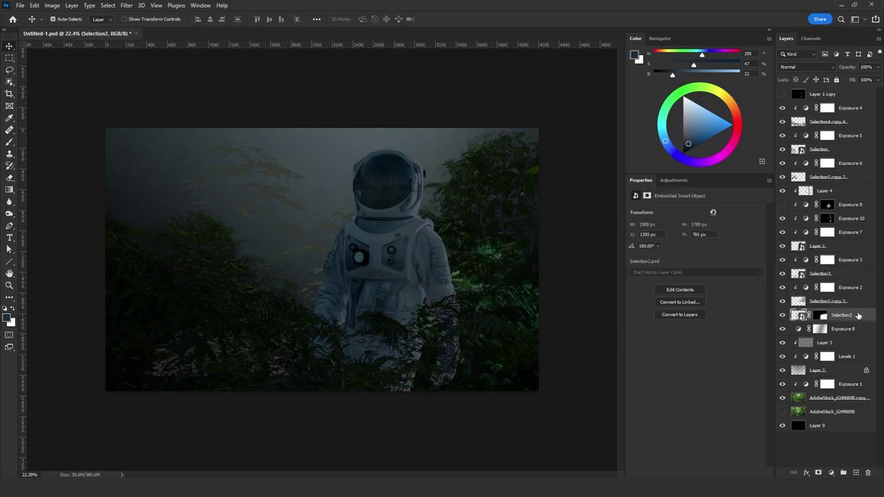
drag(865, 319, 855, 260)
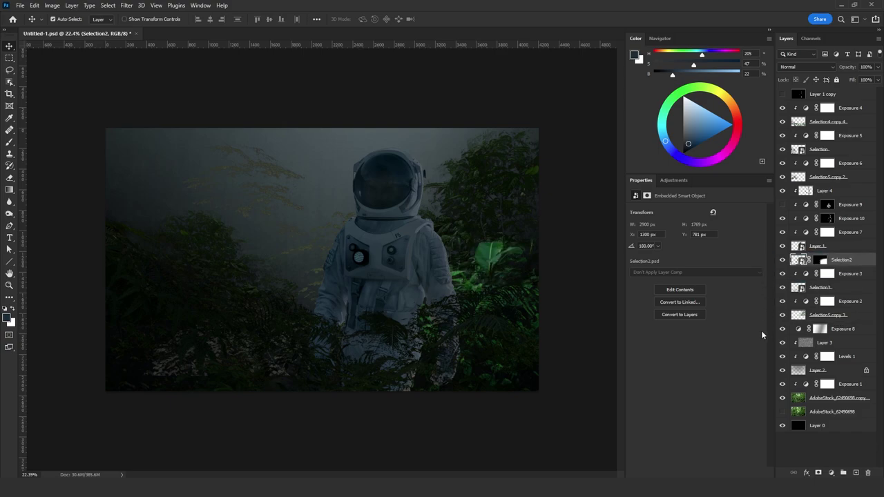
- Add an Exposure adjustment clipped to Selection2 with exposure -1.49 and gamma correction 0.84
click(838, 473)
click(794, 356)
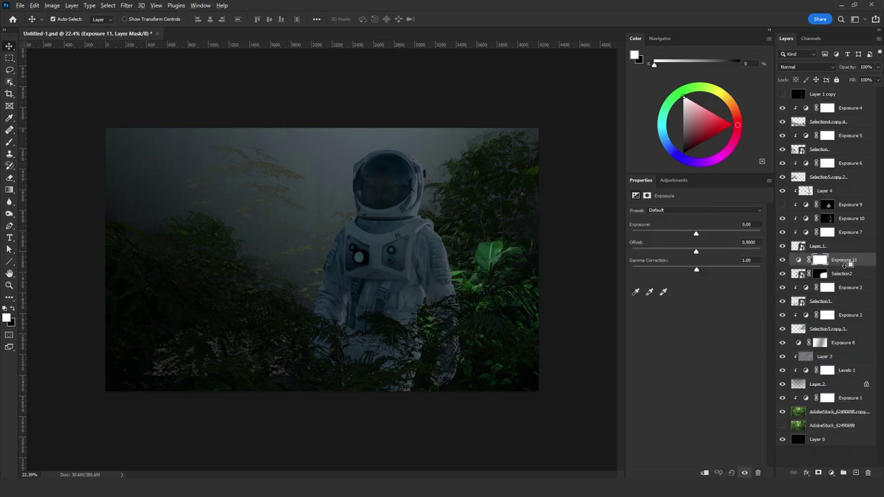
drag(697, 235, 676, 233)
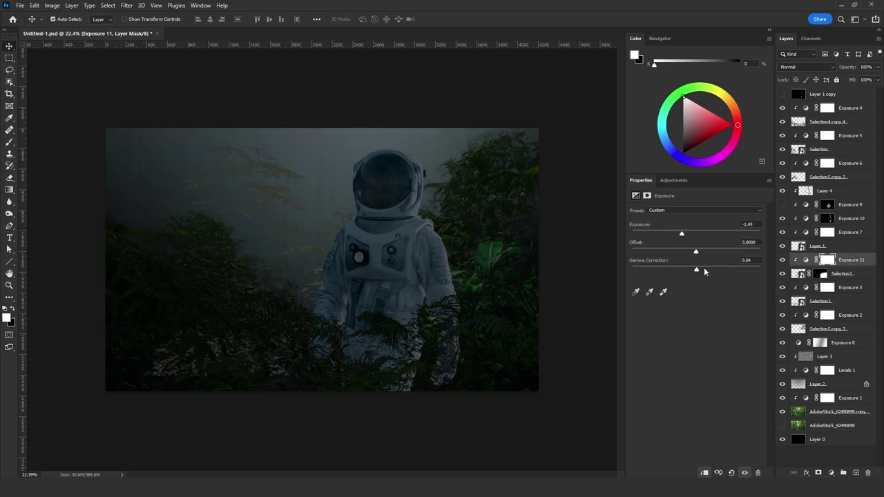
click(704, 269)
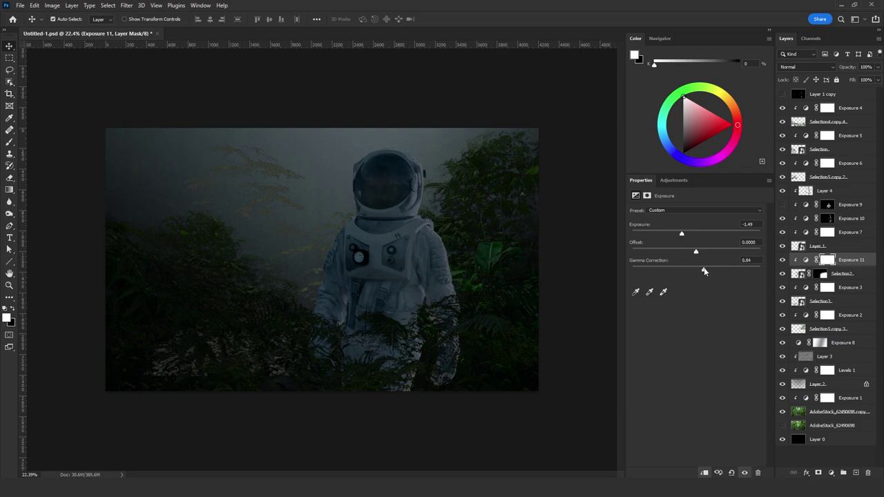
- Merge duplicates of Layer 3, Levels 1 and Layer 2 into one Lighten-mode layer beneath Layer 1 copy, and hide it
click(826, 388)
ctrl+click(851, 357)
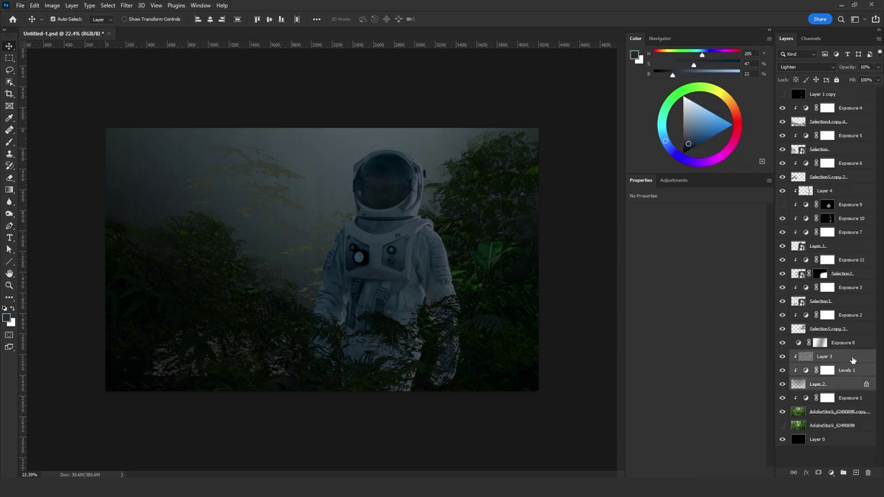
drag(852, 360, 846, 96)
key(ctrl+e)
click(807, 67)
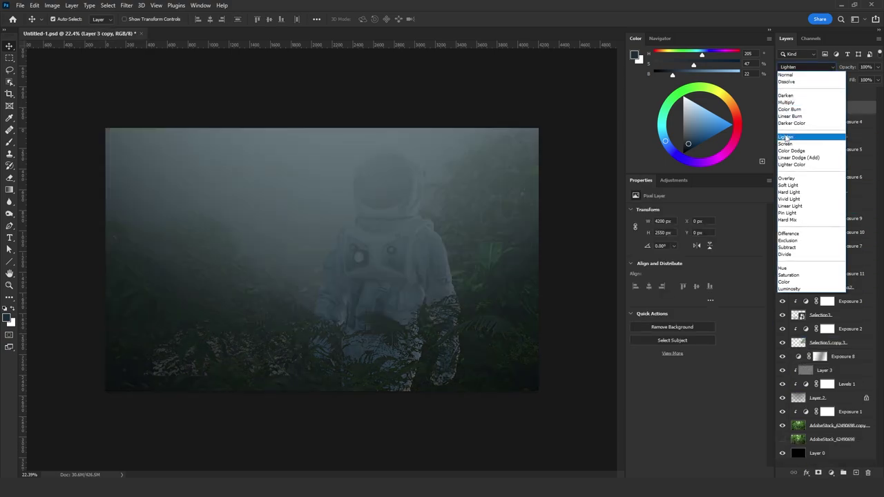
click(786, 138)
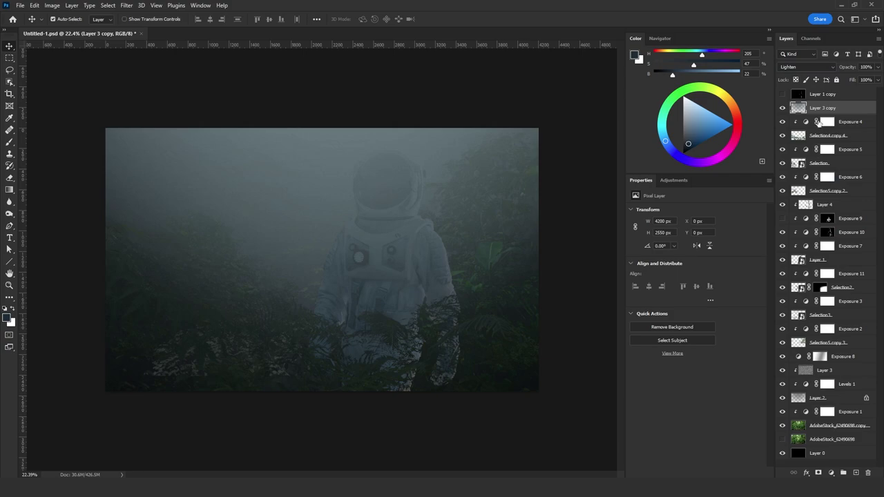
click(782, 108)
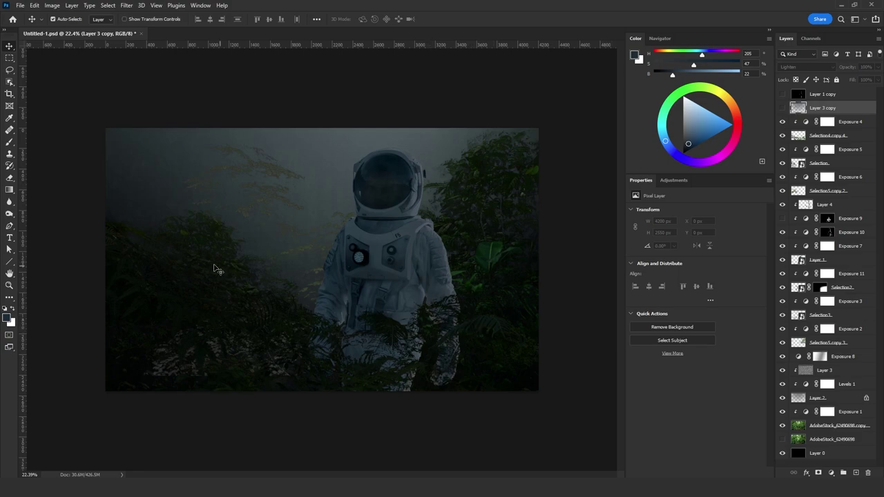
- Reset the offset of the Exposure 3 adjustment on the Selection3 branches to 0
click(261, 171)
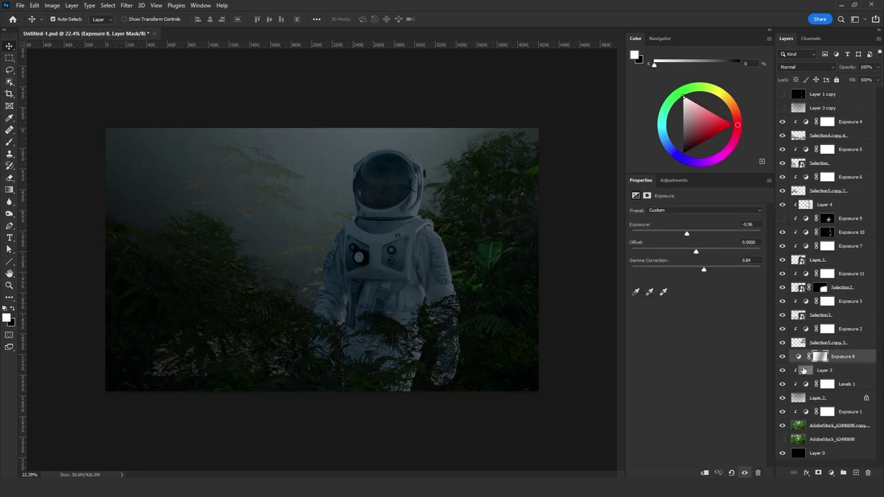
click(268, 163)
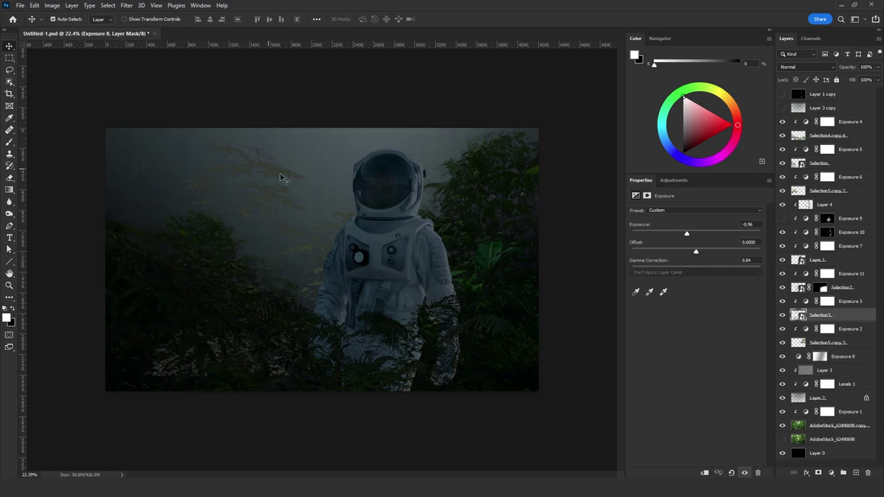
click(826, 301)
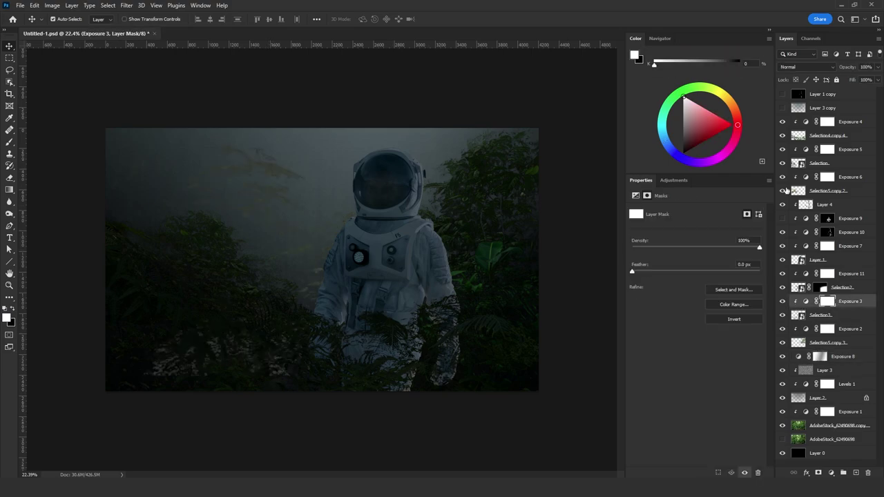
click(806, 302)
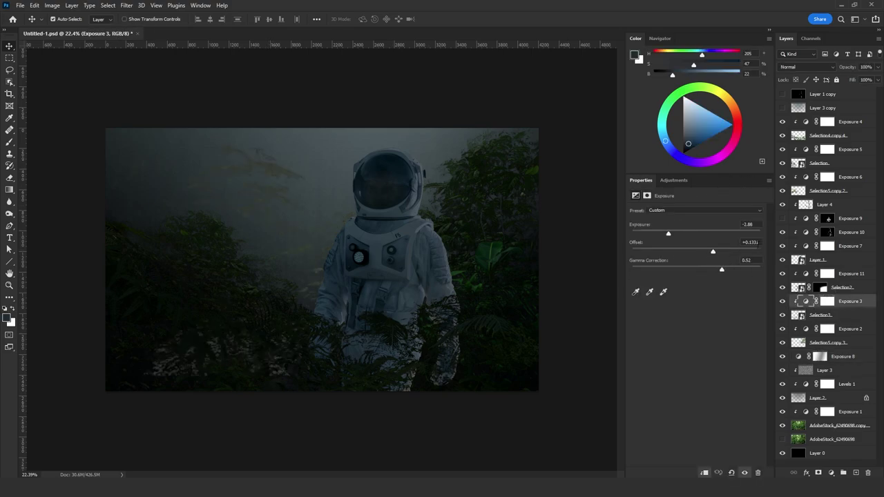
text(0)
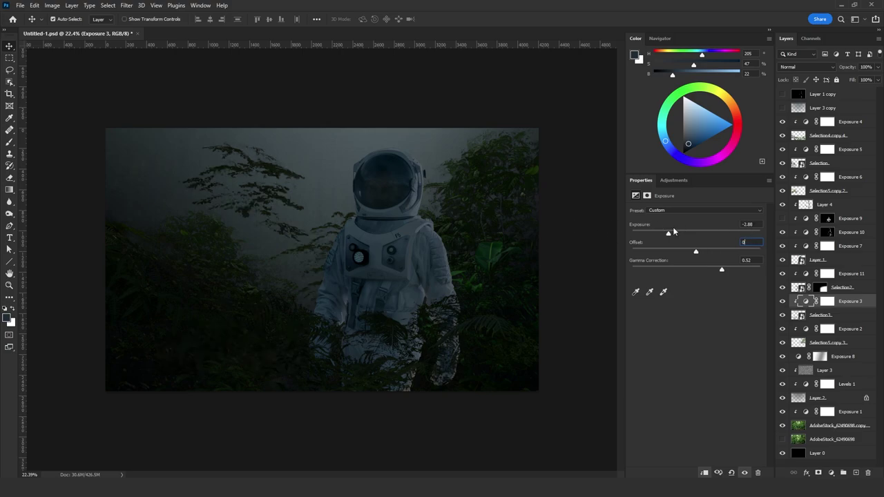
- Transform the Selection3 branches by scaling to 99.38%, rotating 7.77°, and moving them toward the image's left side
key(ctrl+t)
click(435, 184)
click(833, 316)
key(ctrl+t)
drag(508, 250, 424, 238)
drag(493, 215, 495, 254)
drag(344, 241, 333, 235)
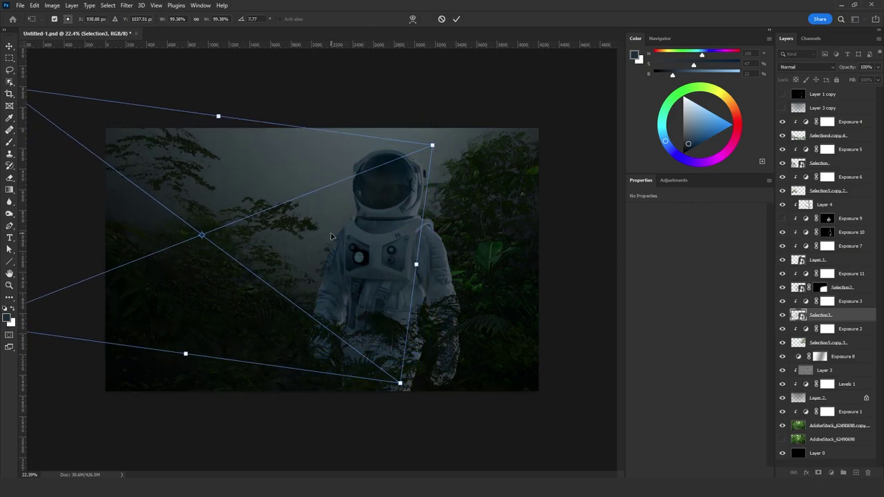
key(Return)
key(Return)
- Duplicate Selection3, hide the original and label it red, and rasterize the copy
key(ctrl+j)
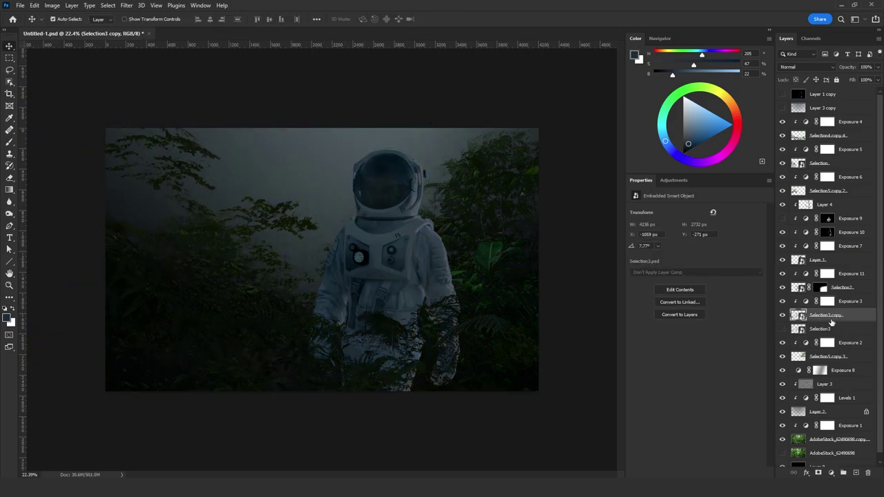
right_click(832, 322)
click(868, 322)
right_click(783, 334)
click(801, 366)
right_click(812, 316)
click(718, 250)
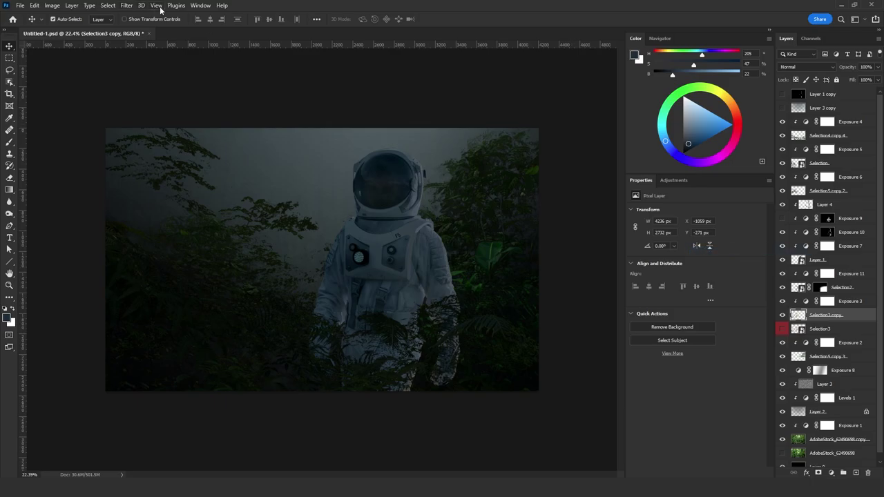
- Apply Lens Blur to the Selection3 copy with radius 60 and blur focal distance 40
click(126, 6)
mouse_move(193, 126)
click(276, 168)
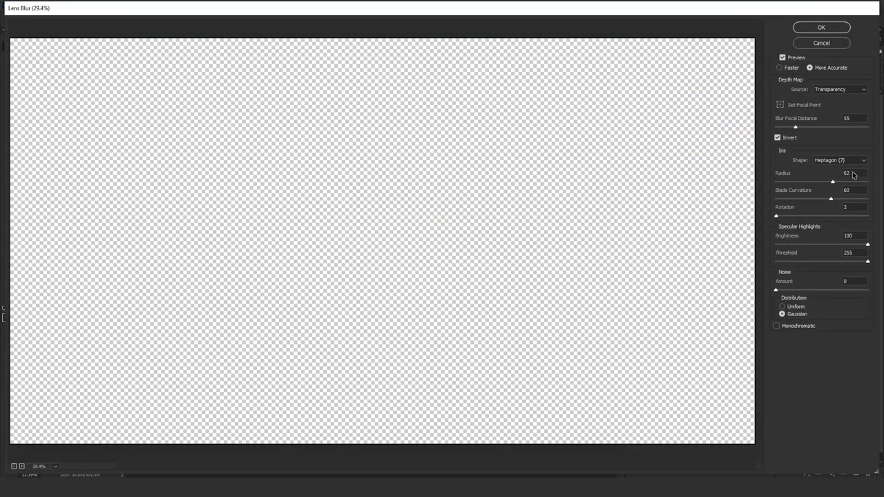
drag(853, 174, 825, 175)
text(40)
key(Tab)
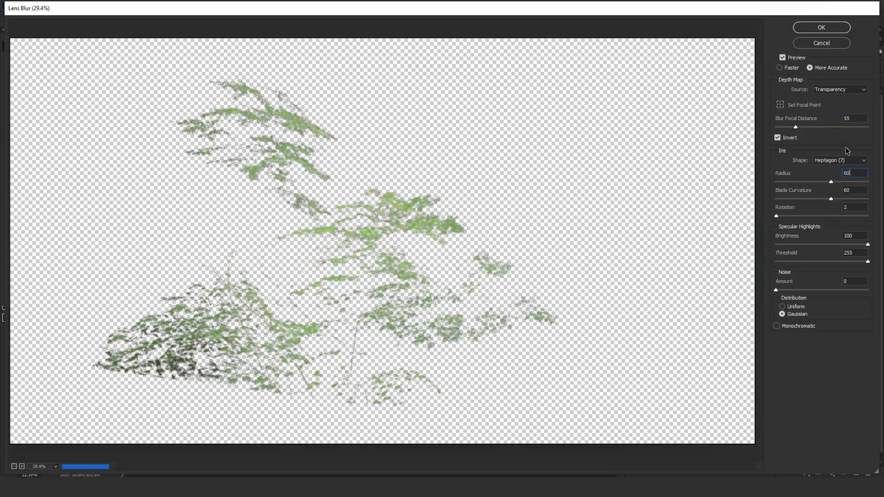
double_click(850, 118)
text(40)
click(812, 26)
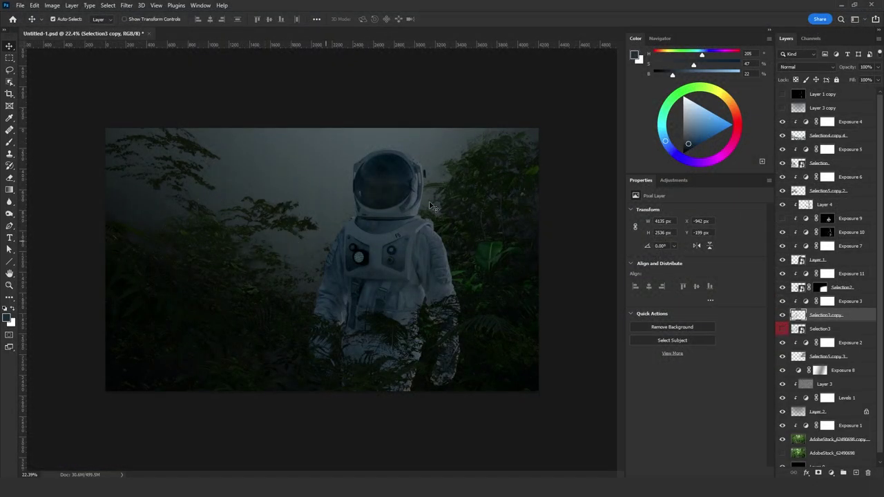
- Duplicate Selection5 copy 3, hide the original, and apply Lens Blur to the copy with radius 60 and blur focal distance 40
click(479, 154)
click(781, 357)
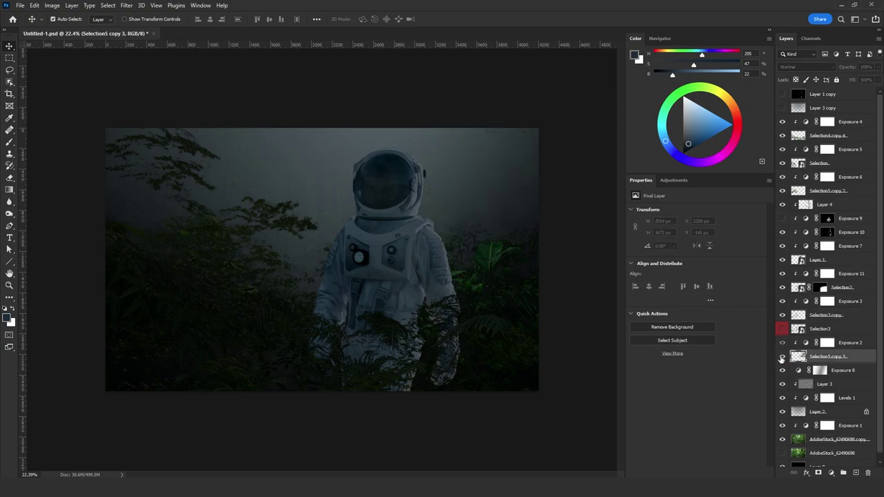
click(781, 357)
key(ctrl+j)
click(782, 371)
right_click(822, 357)
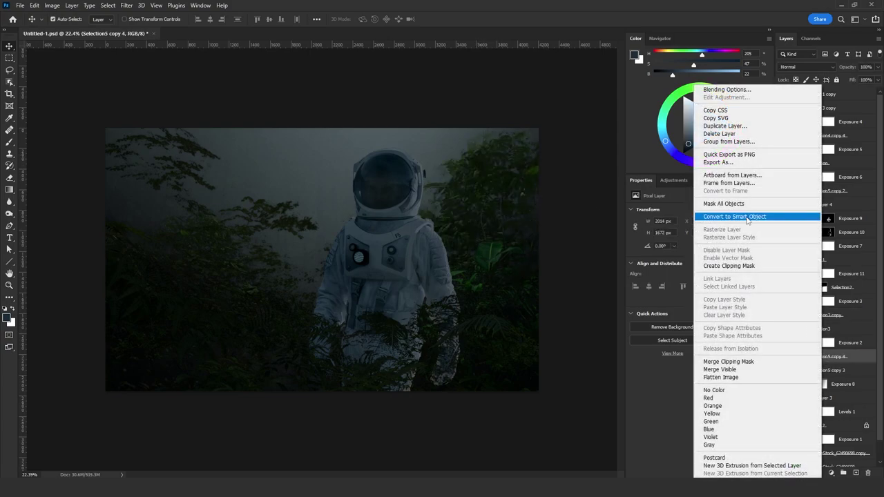
click(751, 217)
key(ctrl+alt+f)
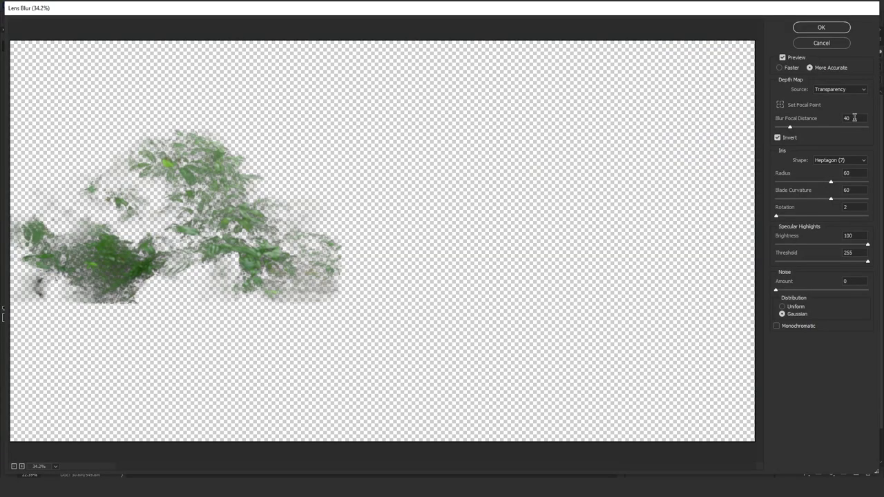
click(813, 29)
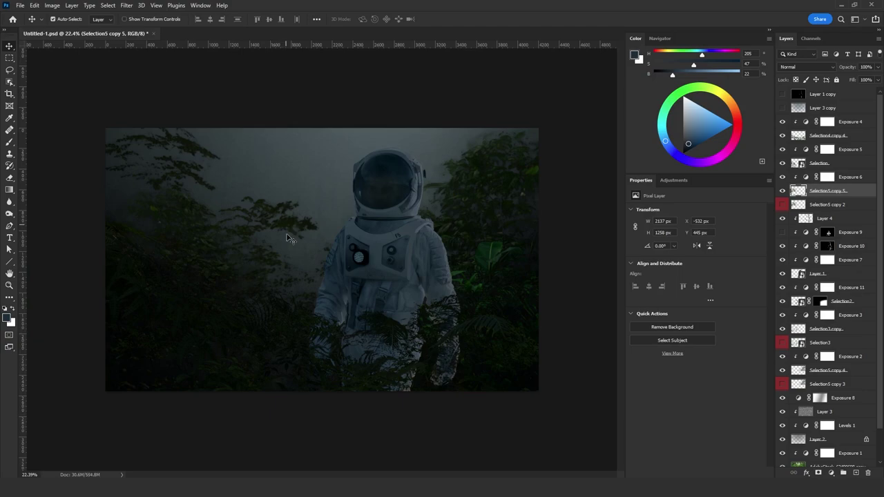
- Duplicate the foreground foliage layer Selection4 copy 4 and its clipped Exposure 4 adjustment above the originals
mouse_move(488, 327)
mouse_down()
mouse_move(483, 310)
mouse_move(482, 324)
mouse_up()
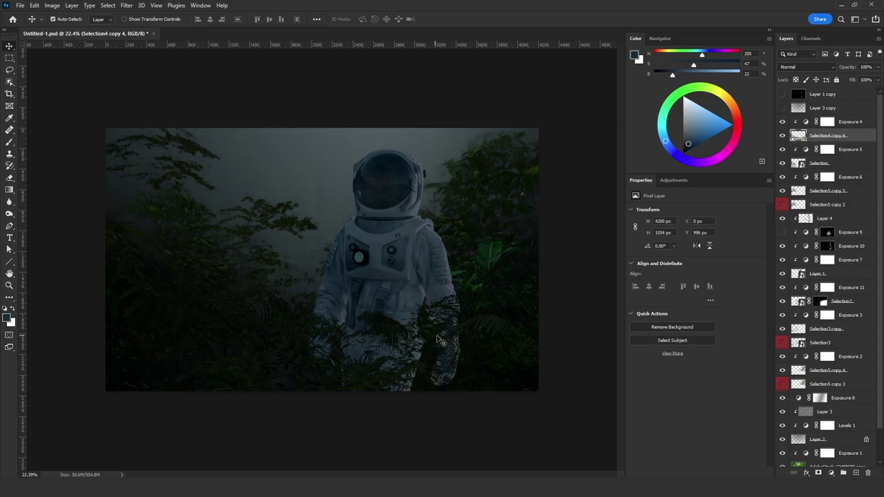
key(ctrl+j)
key(ctrl+t)
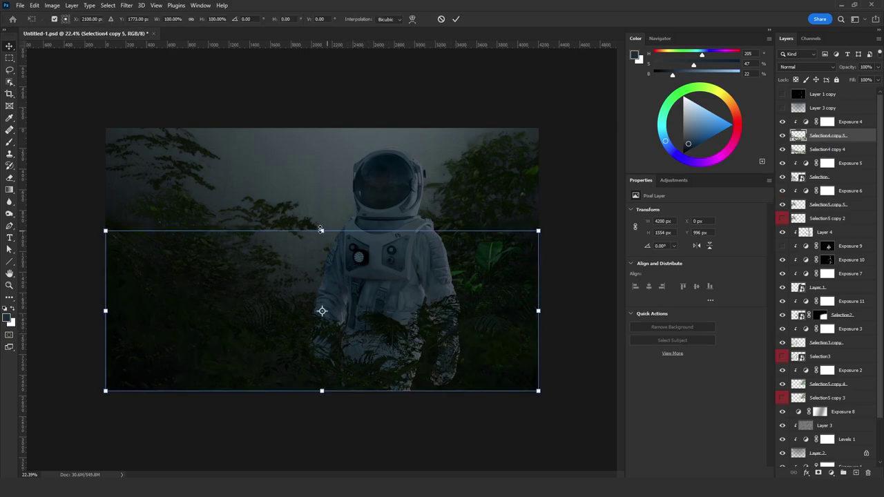
drag(856, 126, 855, 115)
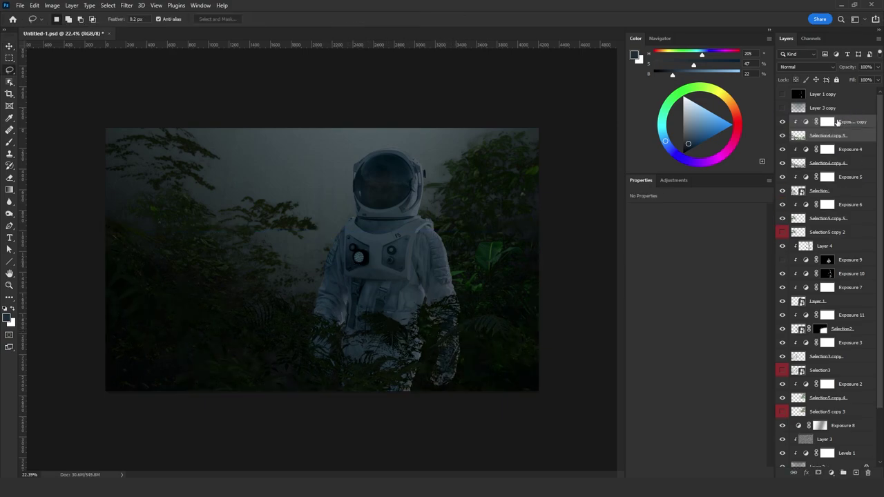
- Merge the duplicated Selection4 foliage with its clipped Exposure 4 copy and scale the merged layer to 250% width and height
key(ctrl+e)
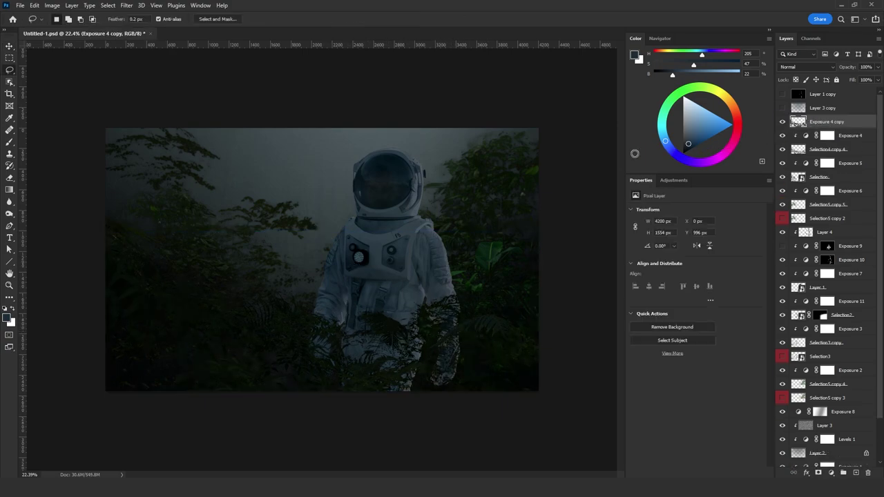
key(ctrl+t)
right_click(420, 281)
click(456, 464)
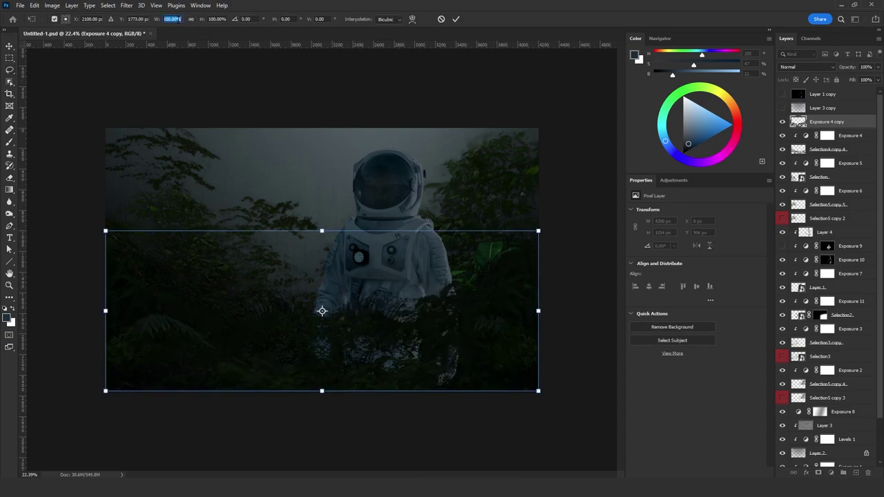
text(150)
key(Tab)
text(2)
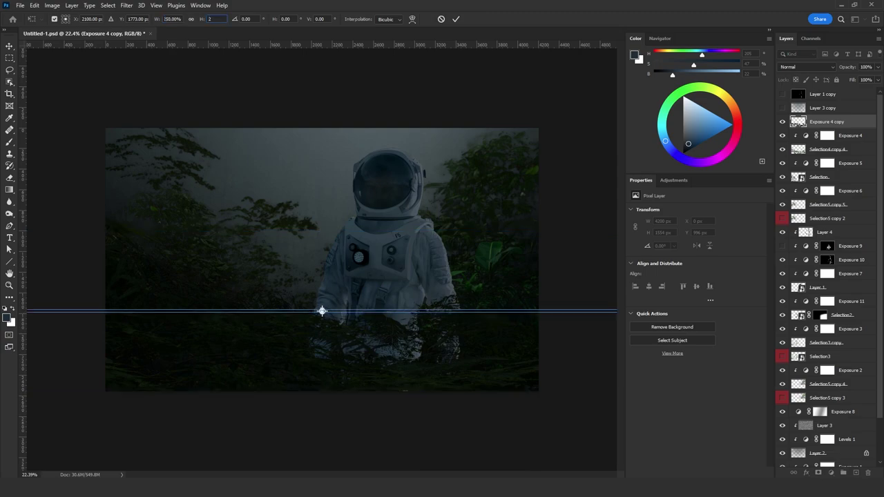
text(50)
key(Return)
- Position the enlarged foliage with its fern fronds in the image's lower-right corner, and crop away everything outside the canvas
drag(489, 289, 336, 302)
drag(411, 280, 383, 279)
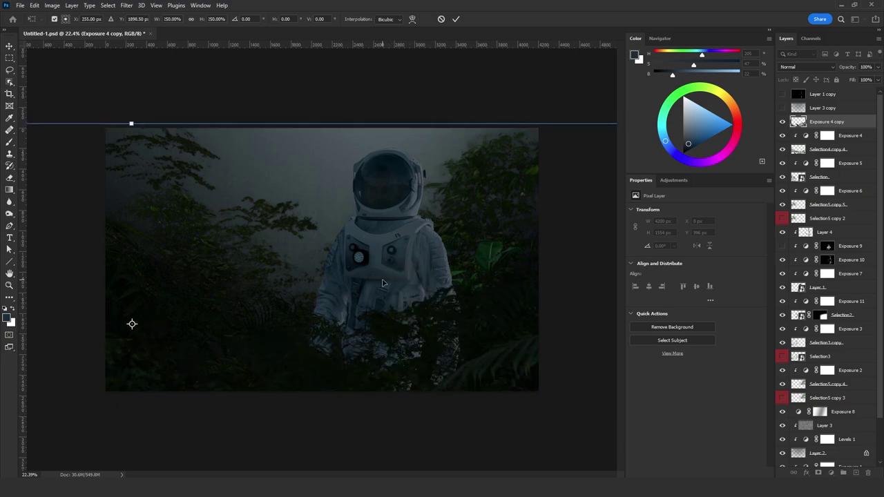
key(ctrl+;)
drag(460, 271, 448, 273)
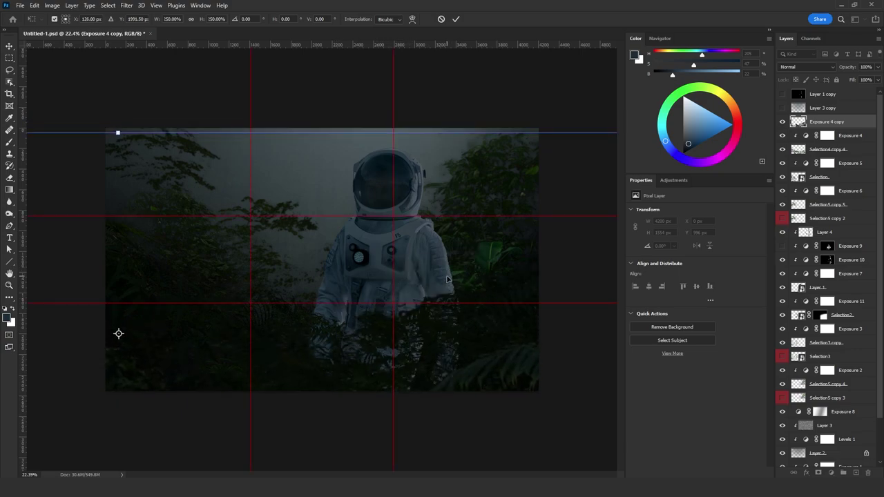
key(Return)
click(52, 6)
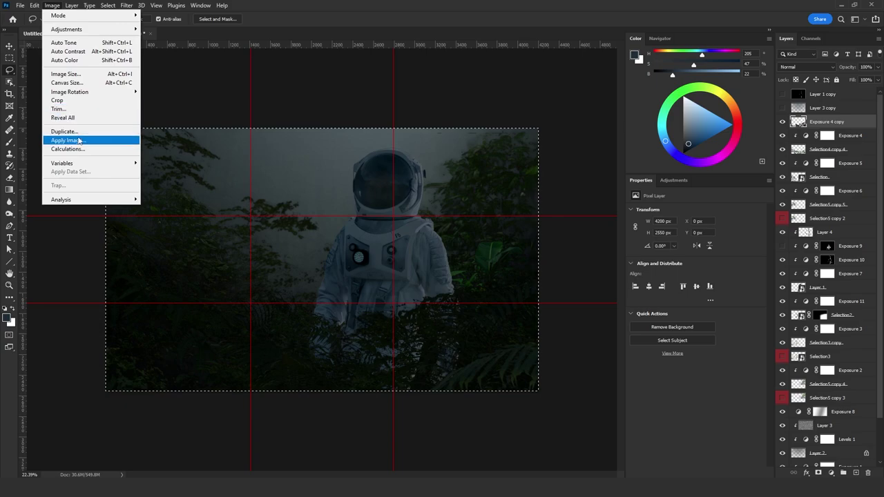
click(80, 101)
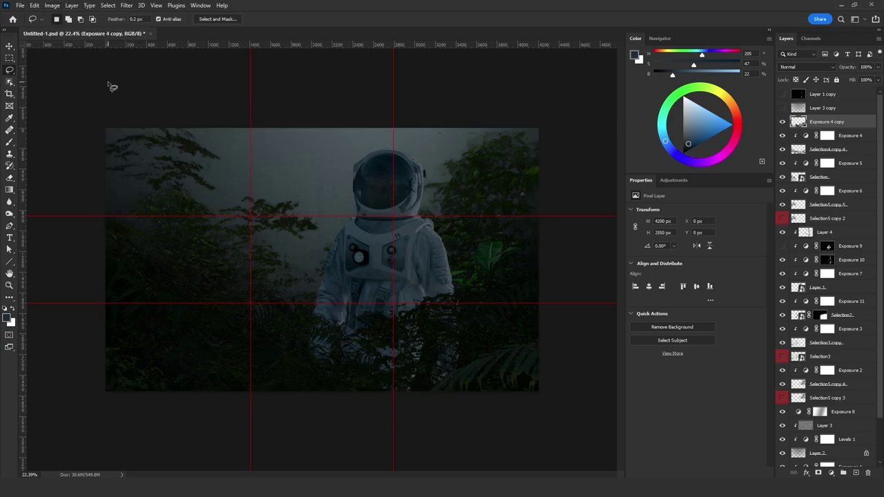
- Apply Lens Blur to the enlarged foreground foliage with radius 60 and blur focal distance 55
click(127, 5)
mouse_move(193, 124)
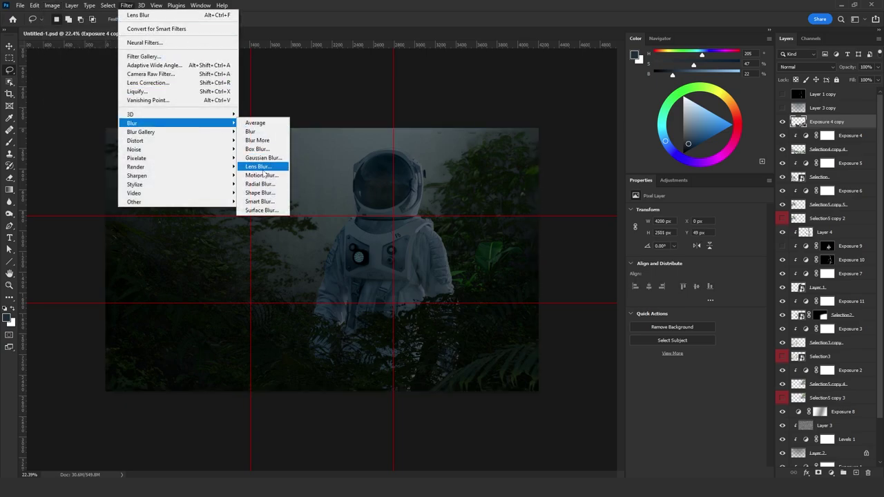
click(261, 168)
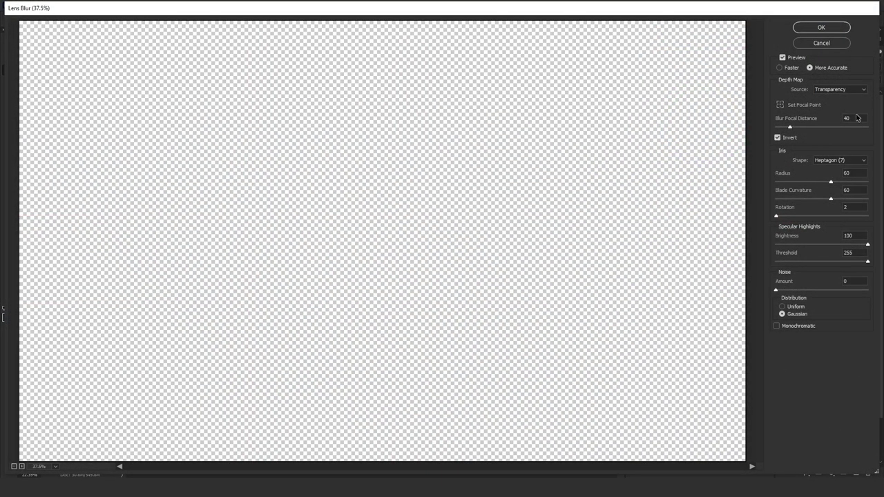
click(853, 118)
text(55)
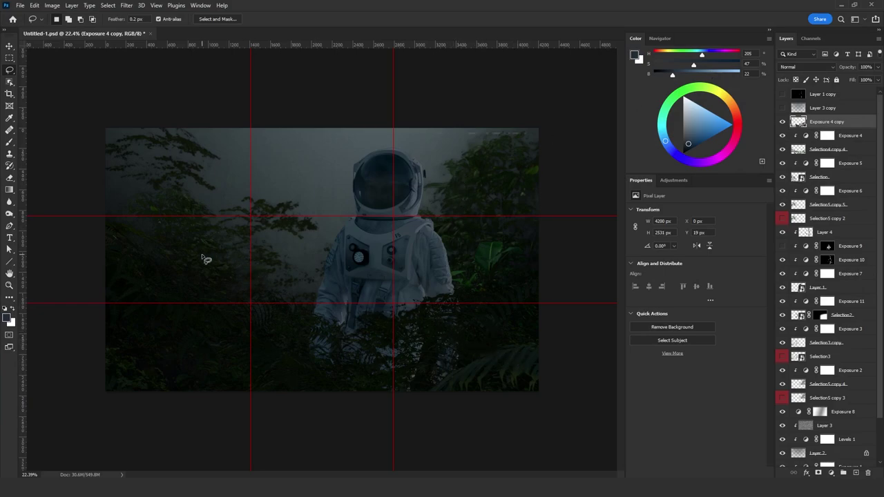
- Lasso and clear the stray blurred pixels along the canvas's upper edge on the Exposure 4 copy layer
mouse_move(351, 127)
mouse_down()
mouse_move(621, 104)
mouse_move(573, 119)
mouse_up()
key(ctrl+d)
drag(465, 128, 586, 105)
mouse_move(537, 128)
mouse_down()
mouse_move(296, 192)
mouse_move(252, 128)
mouse_up()
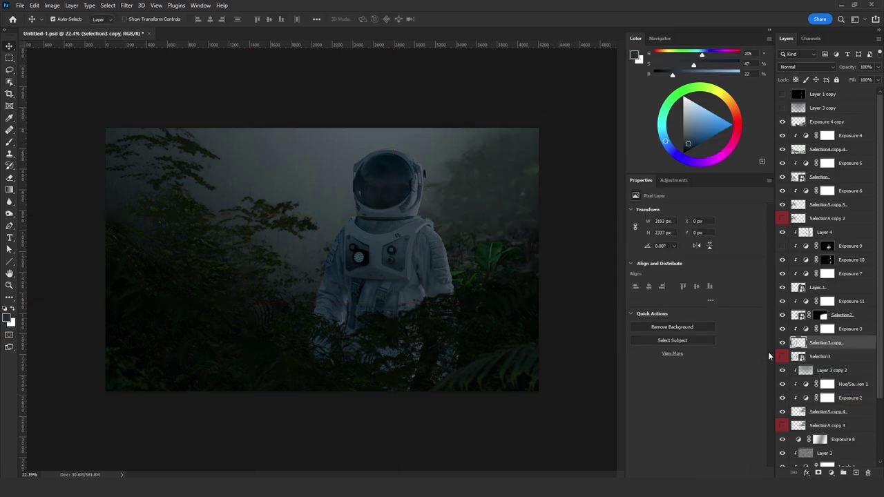
- Apply a 15 px Field Blur to the Selection3 copy foliage
click(129, 5)
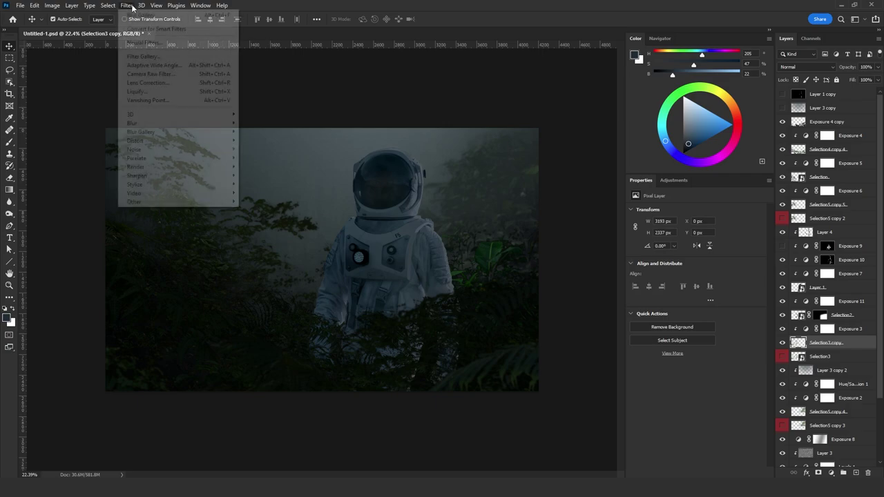
mouse_move(207, 132)
click(252, 133)
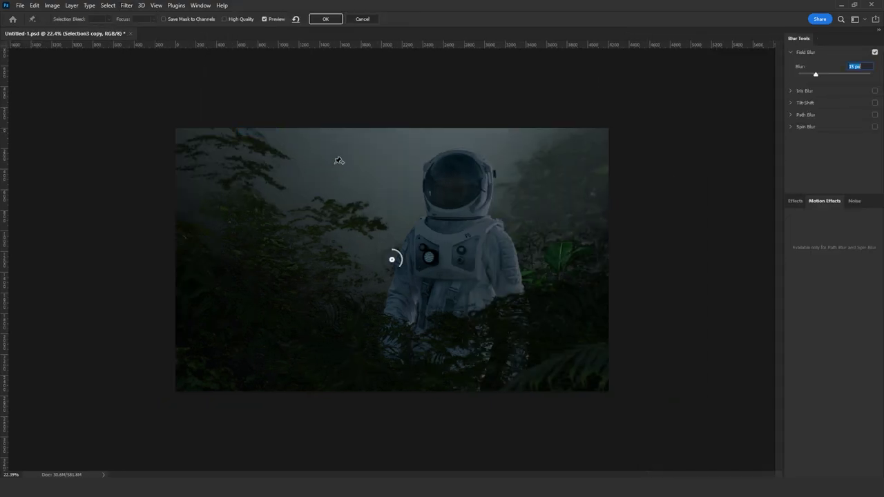
click(323, 19)
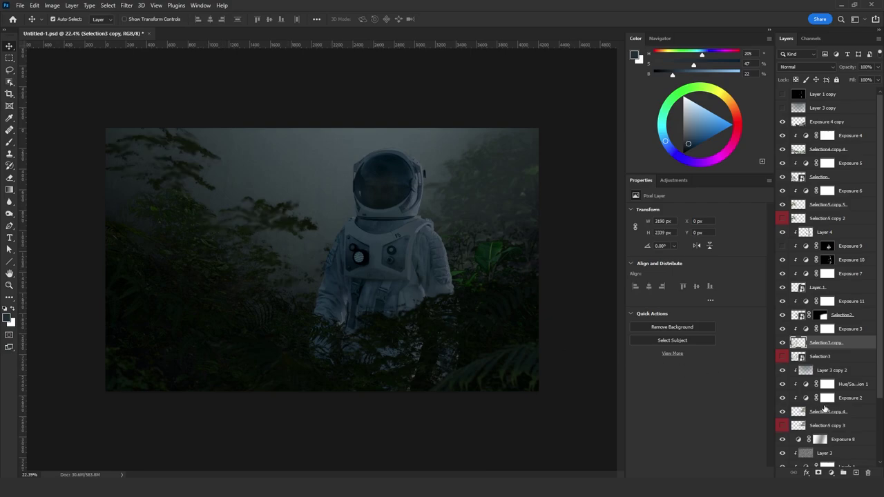
- Add a clipped Hue/Saturation adjustment above Exposure 3 for the Selection3 copy and set its lightness to +7
click(831, 473)
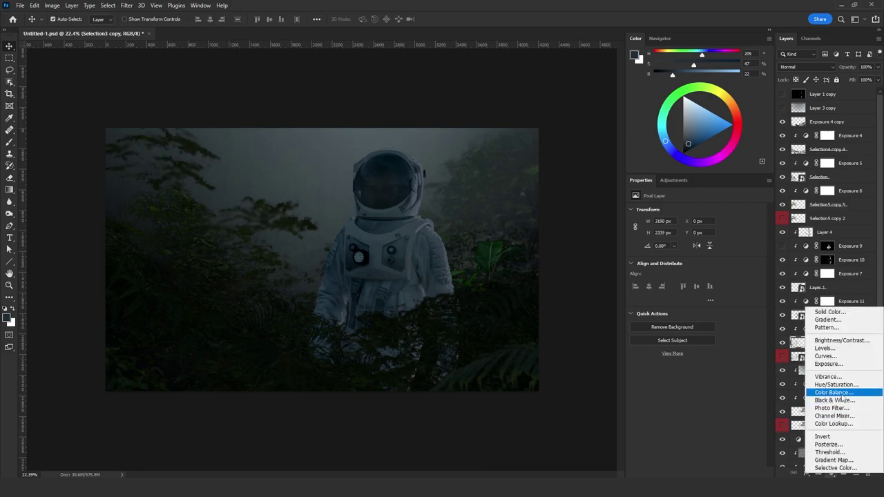
click(815, 453)
drag(695, 282, 697, 282)
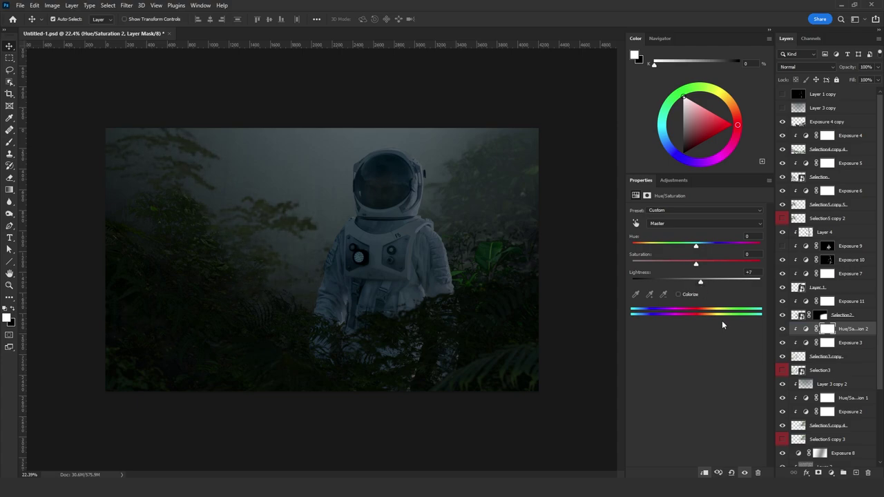
- Add a clipped Levels adjustment above the Selection3 copy's Hue/Saturation and set its blend mode to Color
click(827, 470)
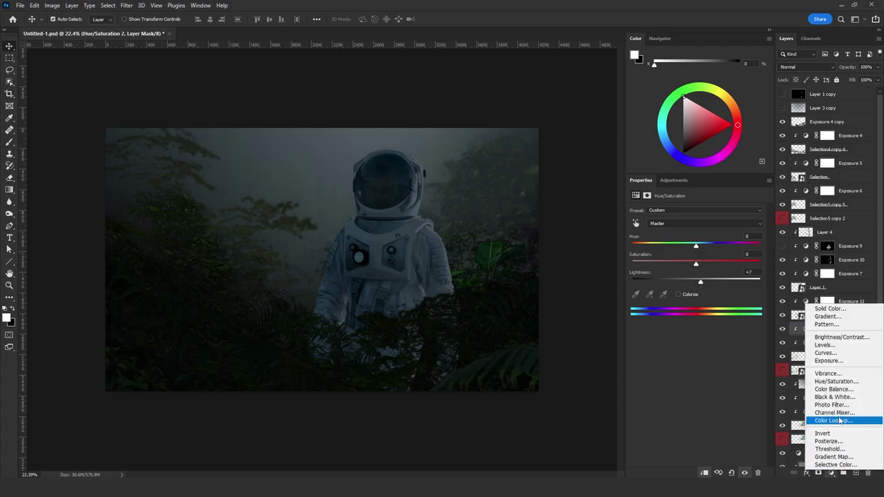
click(839, 347)
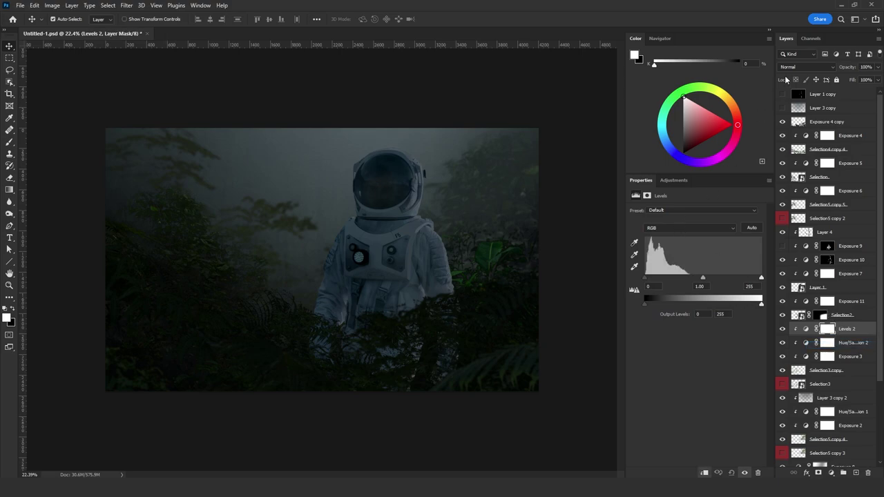
click(806, 67)
click(782, 282)
- Set the Red channel midtone of the new Levels adjustment to 0.8
click(660, 229)
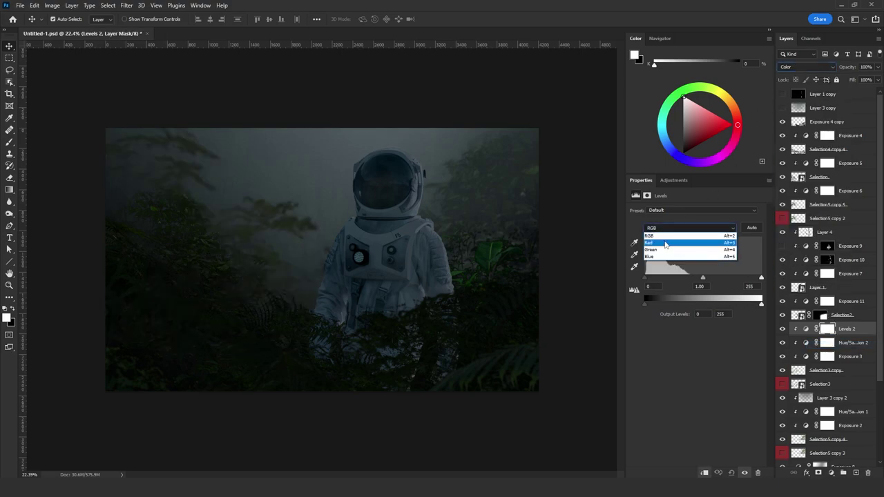
click(661, 239)
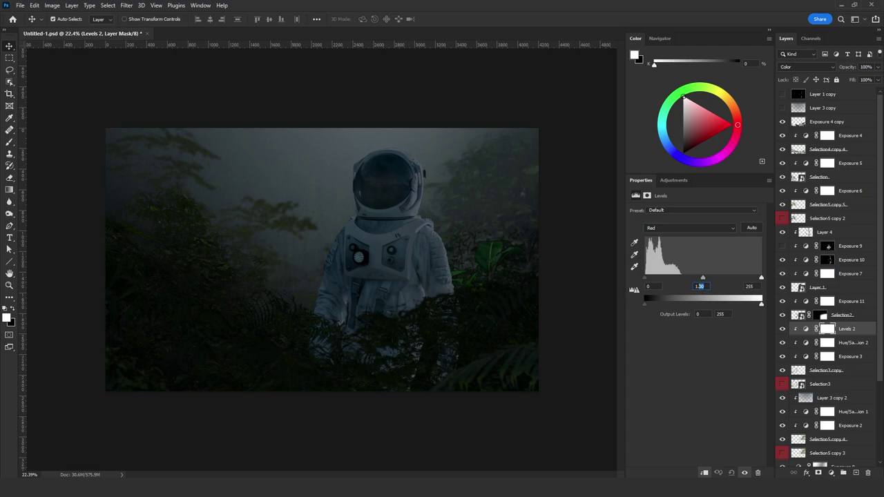
text(8)
key(Return)
- Set the Levels adjustment's Blue channel midtone to 1.18 and its layer opacity to 50%
click(683, 228)
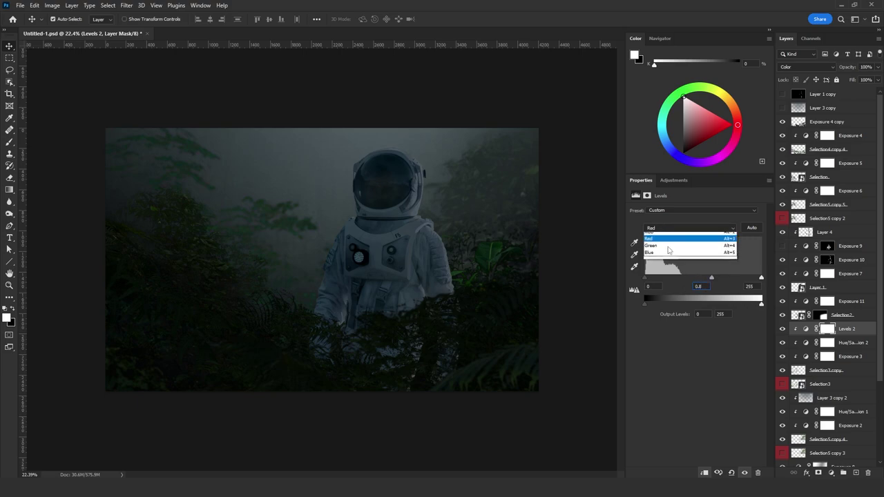
click(684, 255)
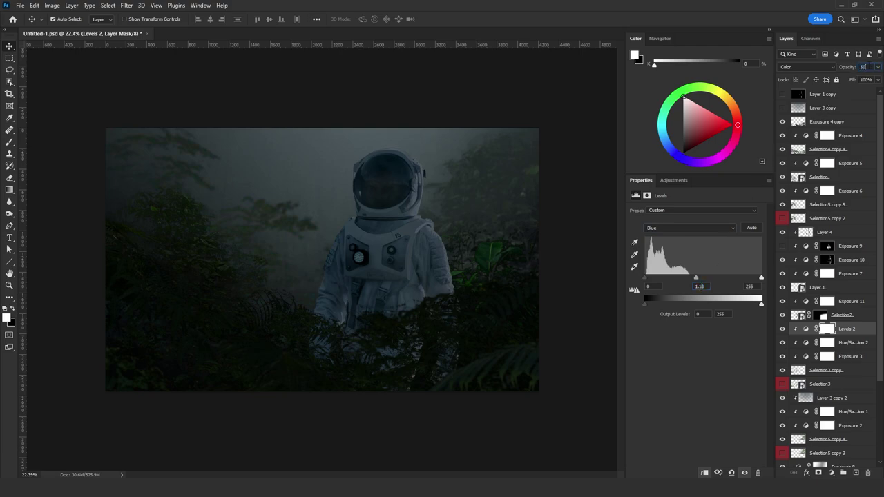
key(Return)
- Reposition the Selection5 copy 5 foliage in the misty area beside the astronaut
click(178, 215)
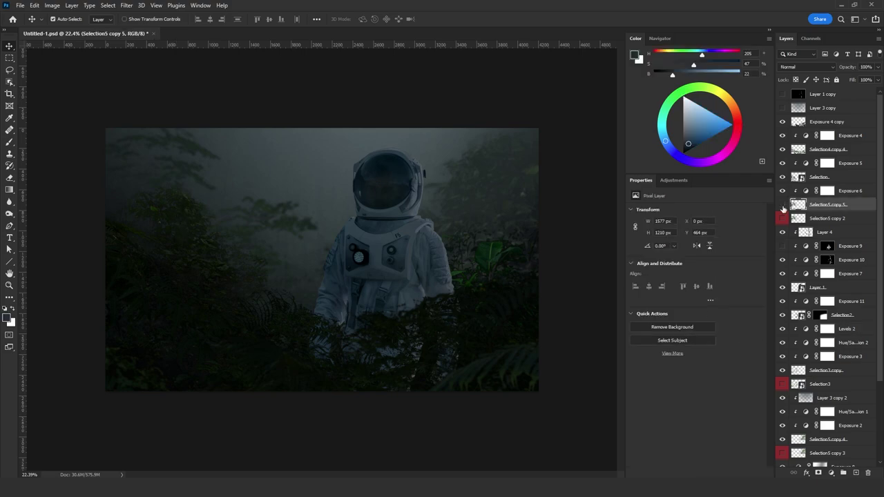
key(ctrl+t)
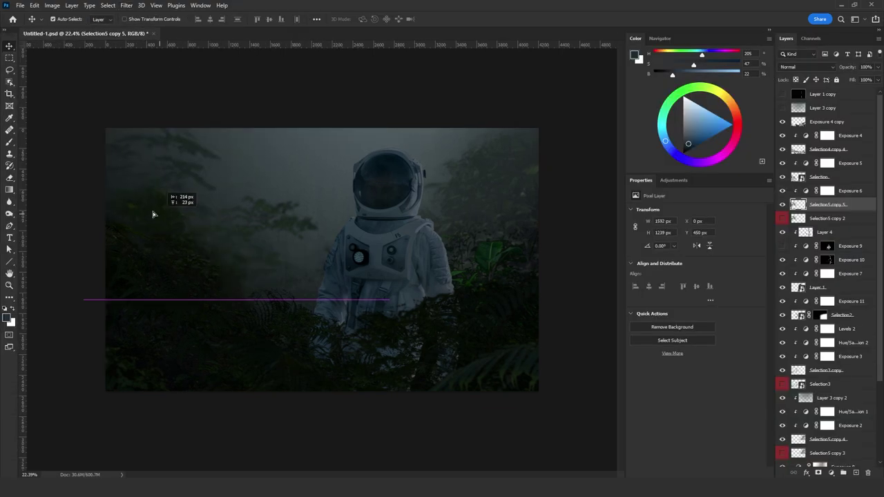
drag(177, 197, 288, 248)
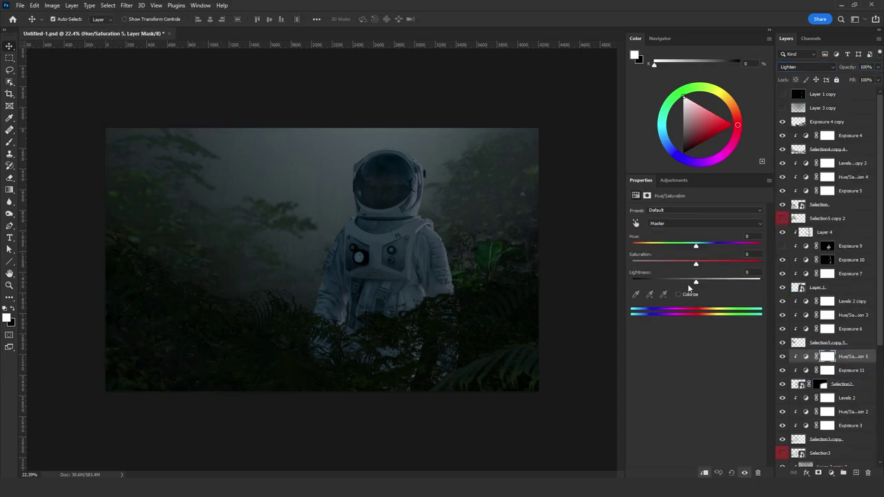
- Set the lightness of the Hue/Saturation adjustment clipped above Exposure 11 to +11
drag(697, 283, 701, 283)
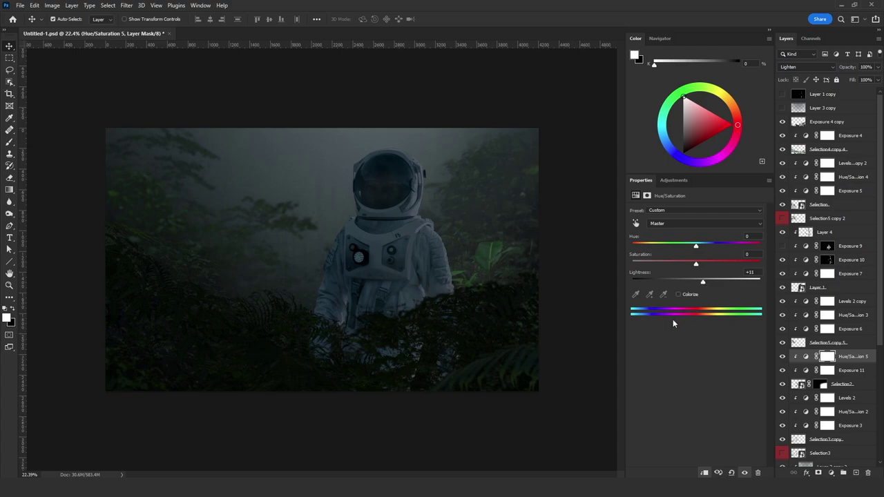
- Copy the Levels 2 adjustment above Hue/Saturation 5 at 30% opacity and fine-tune the exposure and gamma of Exposure 11
drag(849, 404, 852, 350)
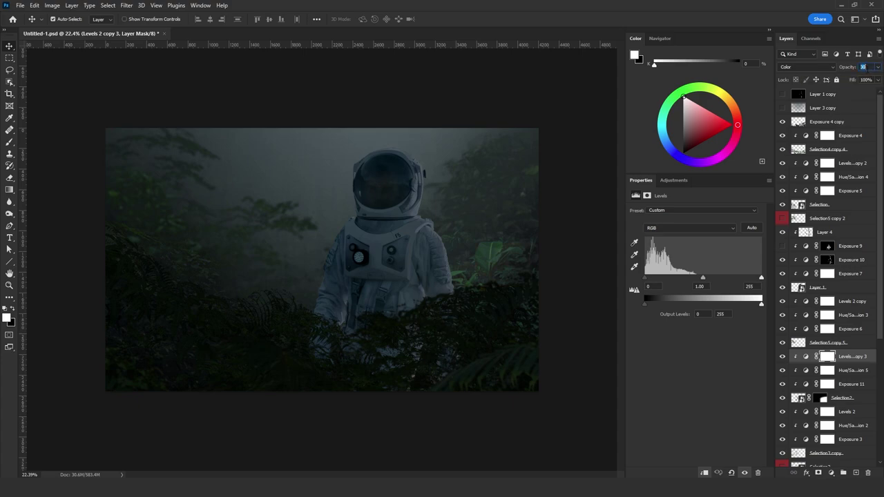
click(849, 385)
drag(679, 233, 673, 233)
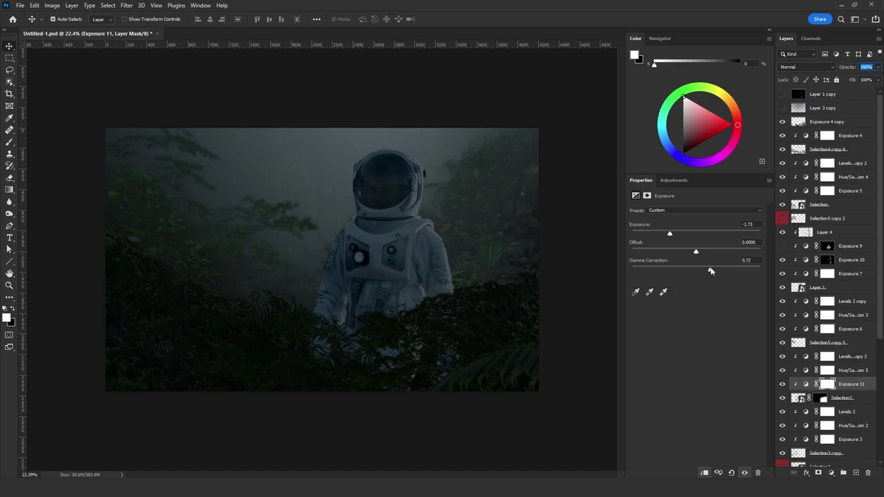
drag(709, 269, 709, 271)
- Slightly lower the lightness of Hue/Saturation 5 and reselect the Levels adjustment above it
click(846, 371)
drag(703, 282, 701, 283)
click(843, 357)
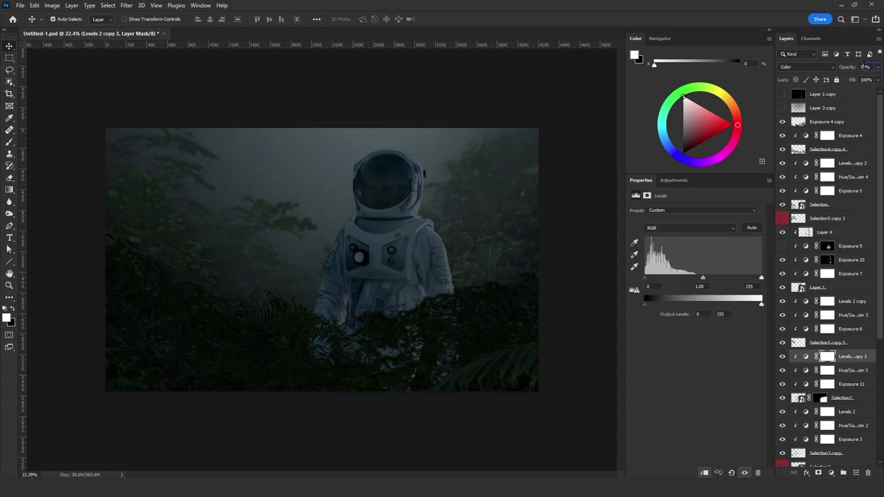
- Copy the Levels adjustment to the stack below the Selection3 layer and clip it there
scroll(838, 414, down, 1)
click(838, 457)
scroll(840, 428, down, 2)
click(846, 418)
alt+drag(849, 353, 850, 413)
key(ctrl+alt+g)
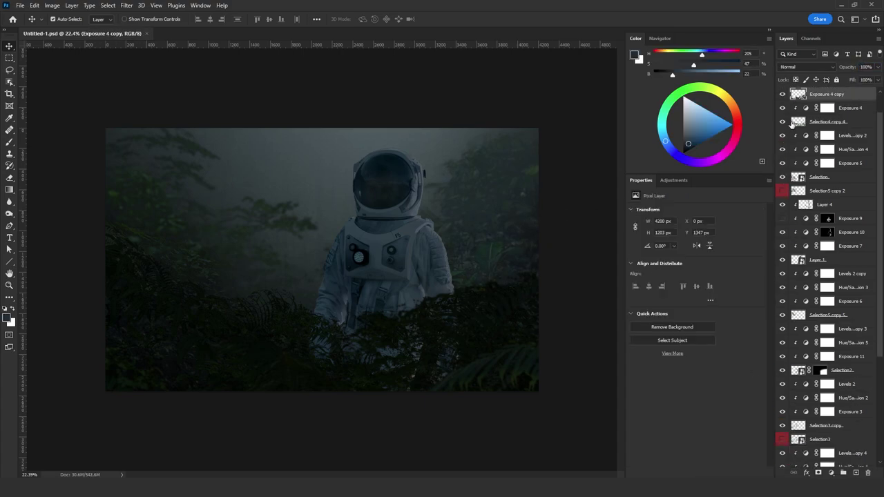
- Blur the Exposure 4 copy foliage layer with a 25 px Field Blur
click(783, 94)
click(783, 94)
scroll(796, 175, up, 1)
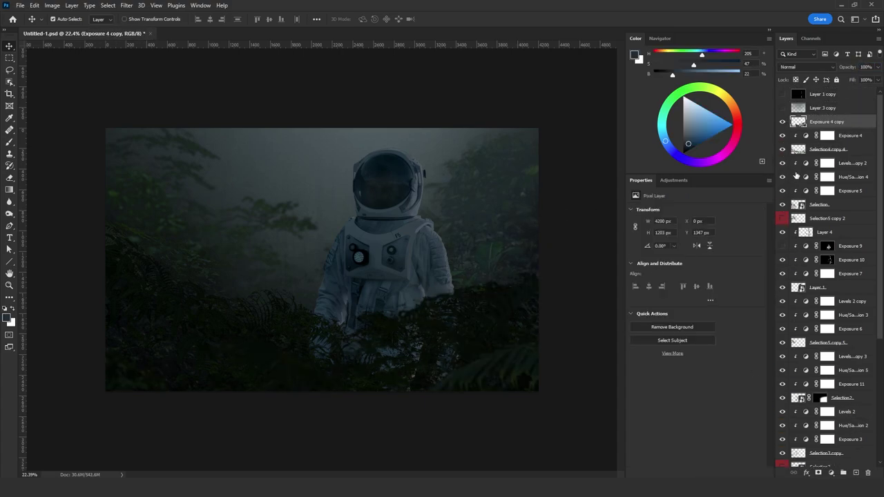
click(126, 5)
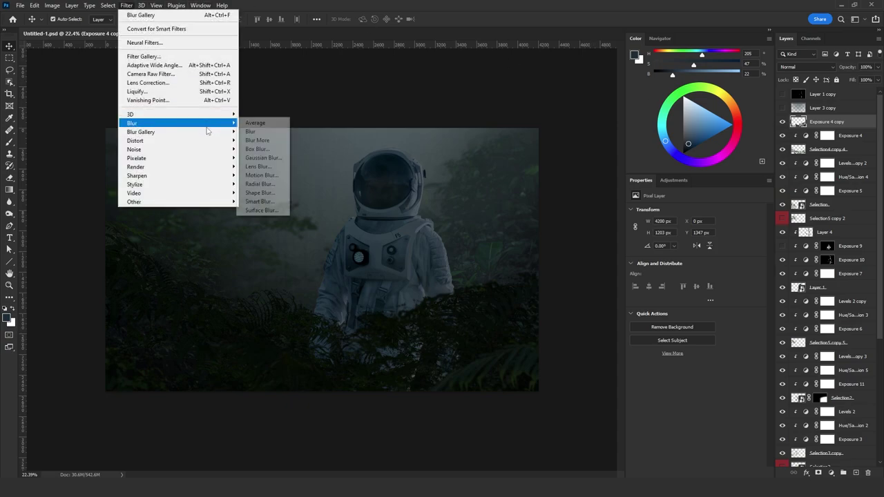
mouse_move(138, 132)
click(257, 132)
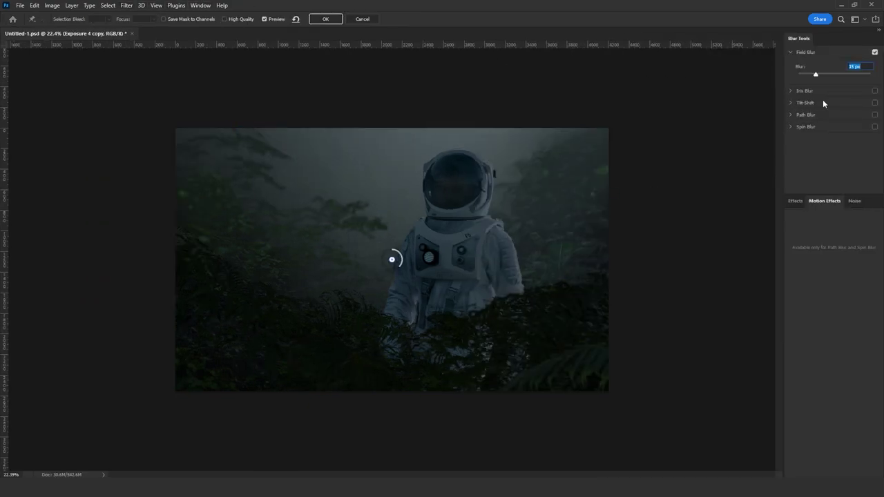
text(25)
click(327, 19)
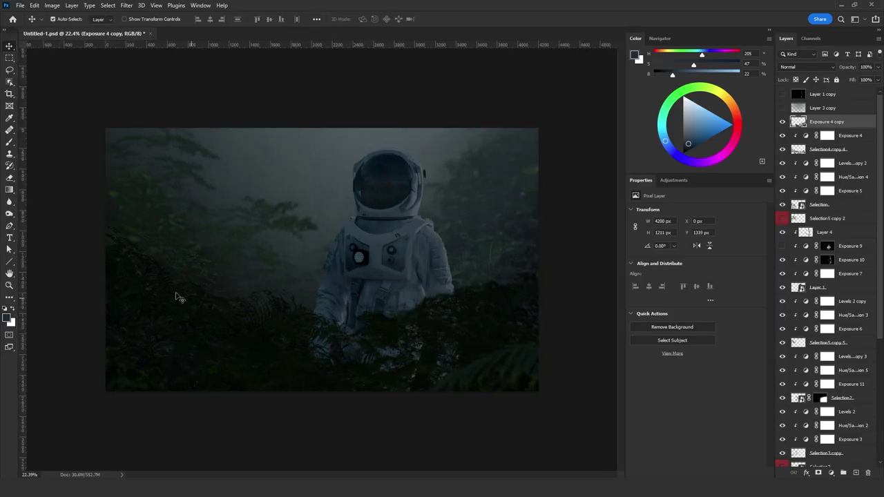
- Add a clipped Hue/Saturation adjustment above Exposure 4 for the Selection4 copy 4 layer and set its lightness to +2
click(150, 288)
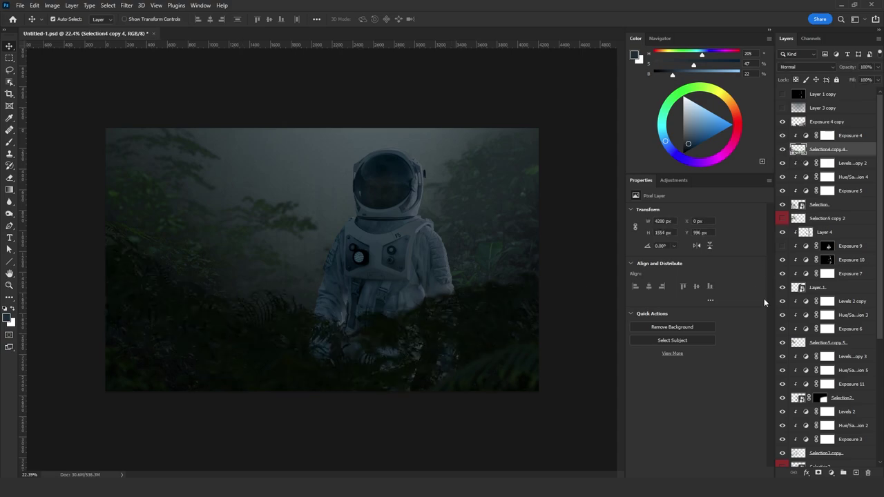
click(830, 473)
click(787, 388)
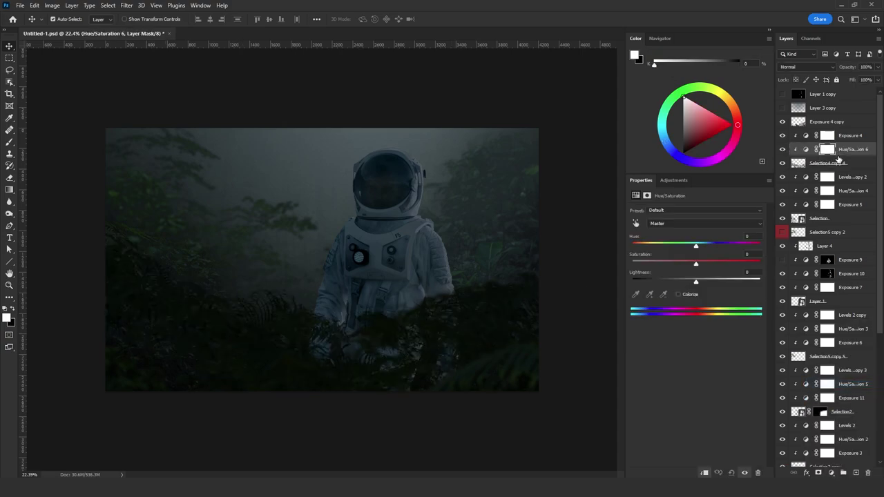
drag(845, 154, 845, 132)
click(695, 282)
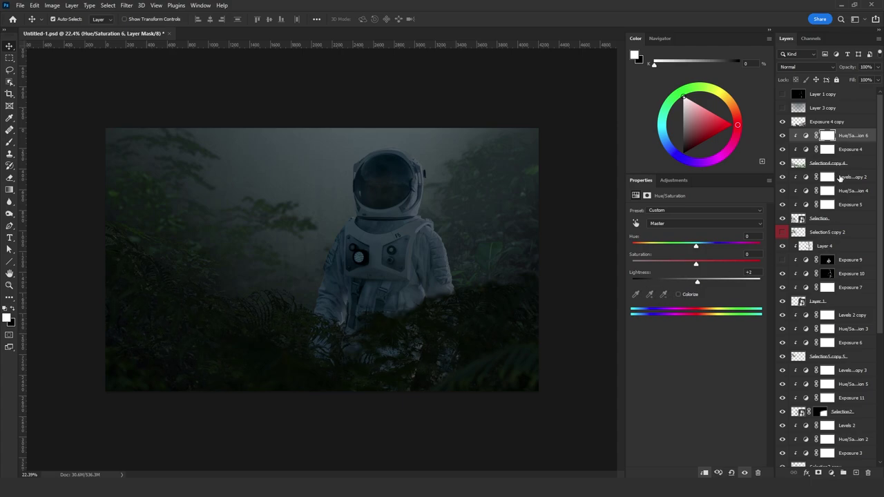
- Copy the 40% opacity Levels adjustment above Hue/Saturation 6 and compare the image with and without it
drag(853, 178, 862, 135)
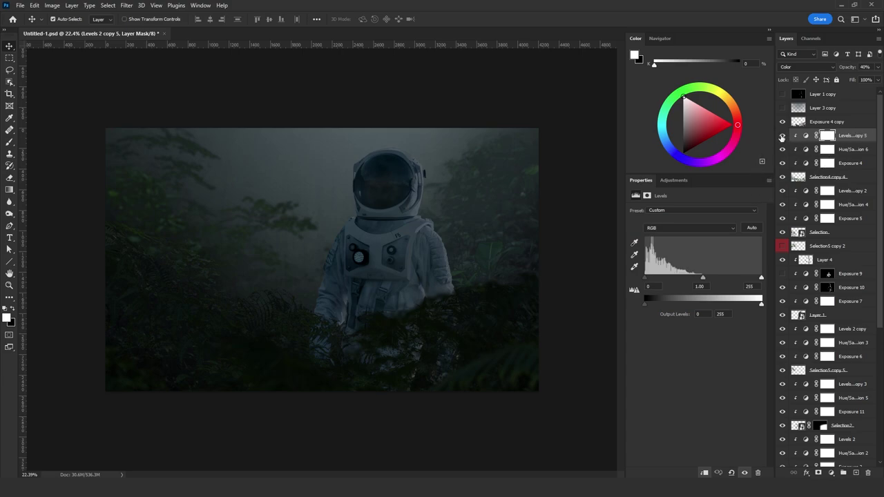
click(781, 137)
click(780, 137)
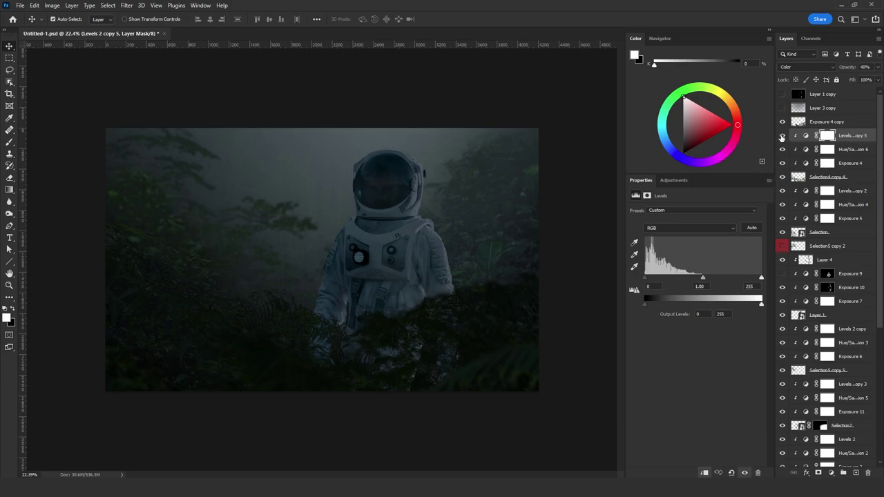
- Copy the topmost Levels adjustment above the Exposure 4 copy layer and clip it to that layer
click(196, 261)
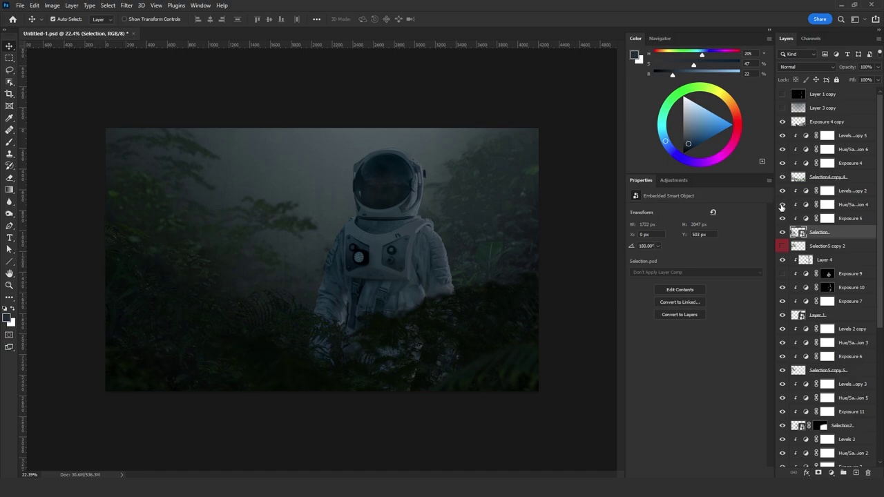
click(839, 206)
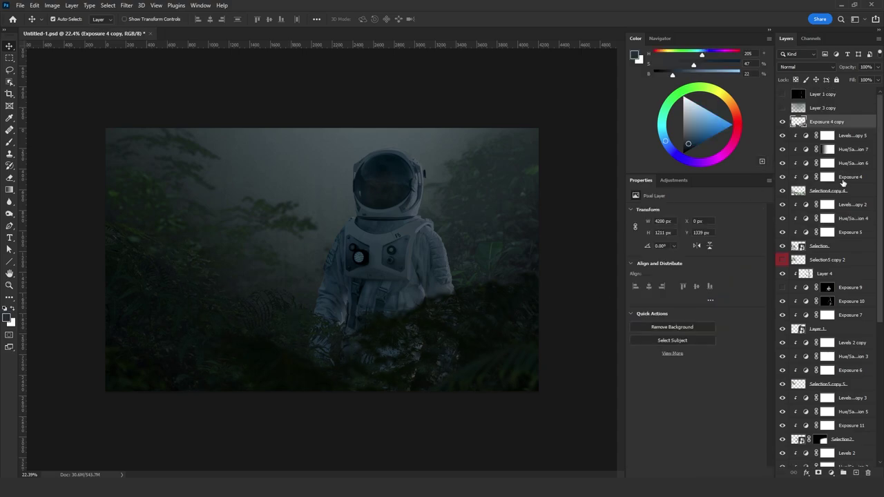
drag(851, 137, 849, 124)
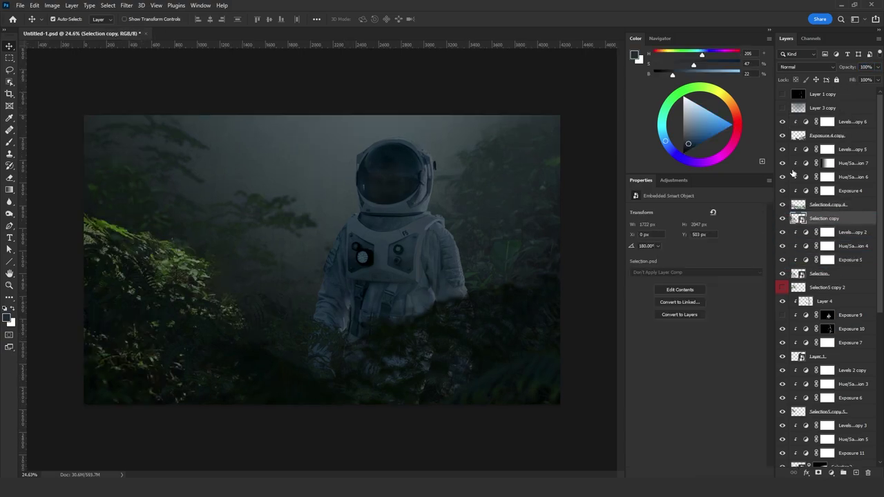
- Set the Selection copy layer to Screen and apply an S-shaped Curves filter with its shadow point at input 75, output 18
click(805, 69)
click(797, 148)
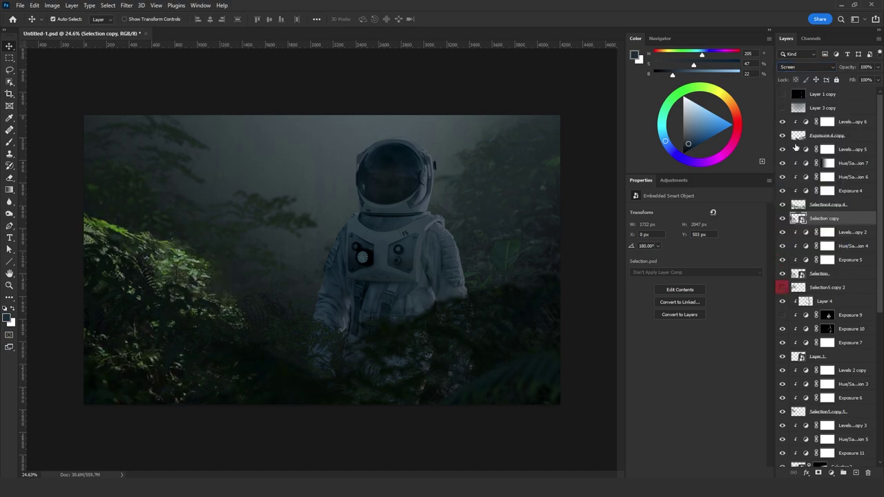
key(ctrl+m)
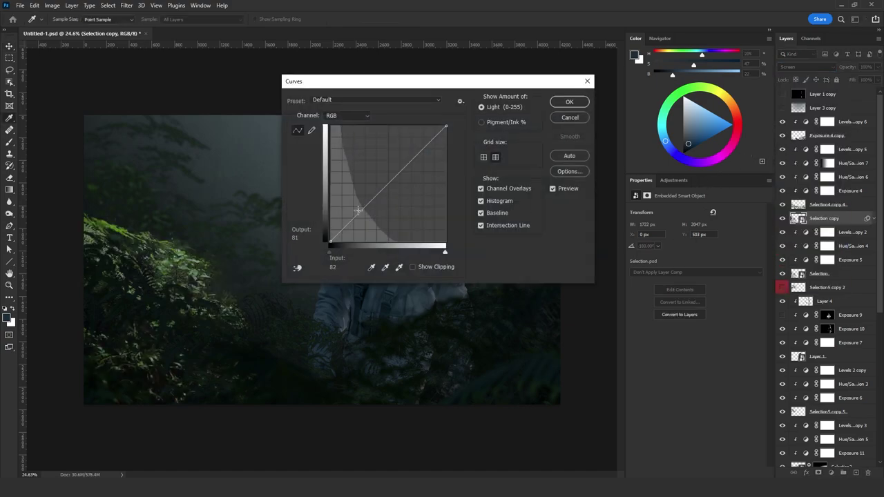
drag(358, 214, 362, 233)
drag(398, 182, 425, 148)
drag(363, 232, 365, 233)
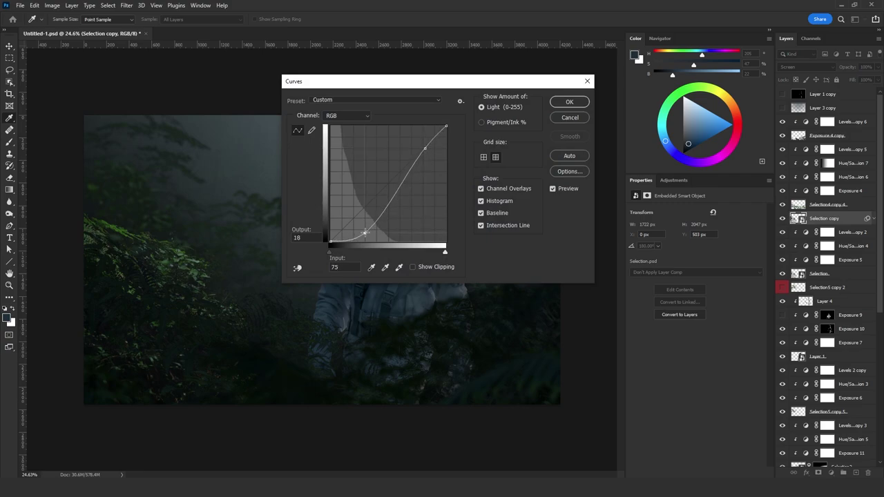
click(569, 101)
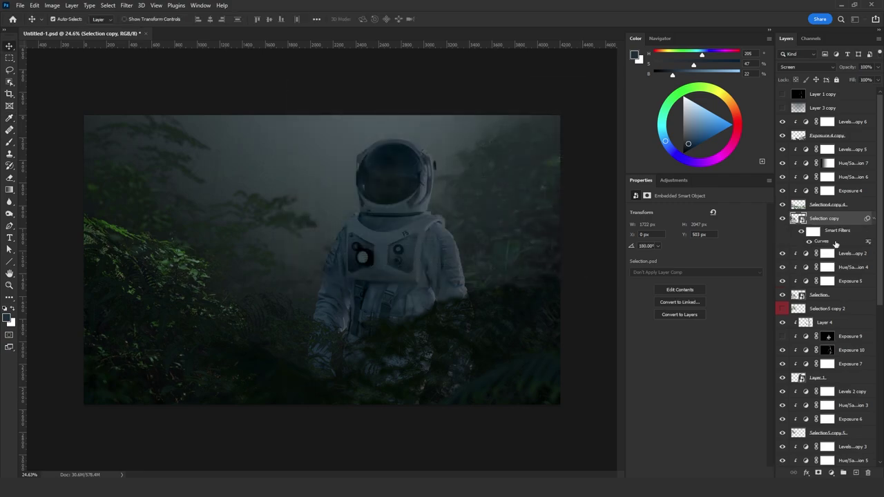
- Add a black layer mask to Selection copy and paint white with a soft brush to reveal highlights on the leaves left of the astronaut
click(818, 473)
key(ctrl+i)
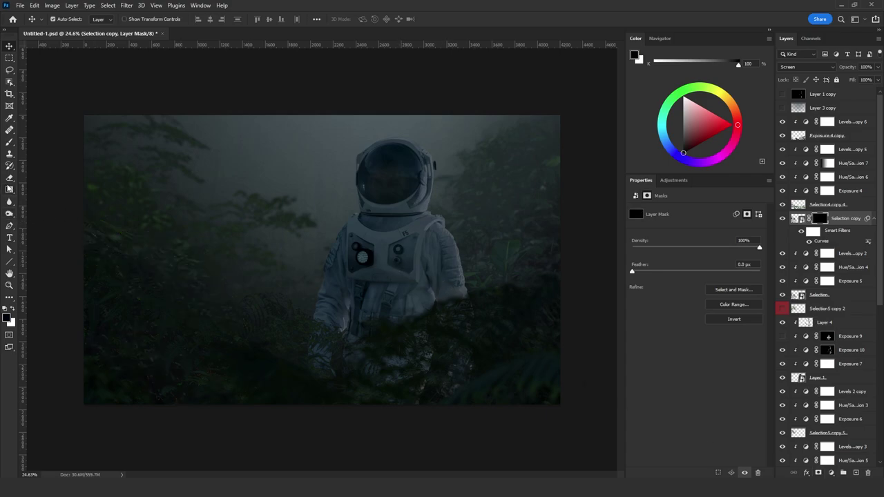
click(9, 142)
key(x)
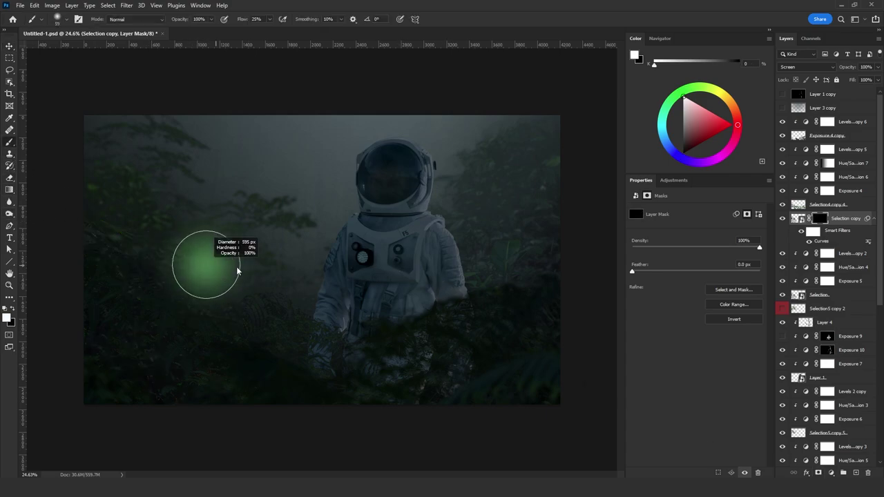
drag(210, 248, 241, 230)
alt+right_click(231, 256)
mouse_move(214, 319)
mouse_down()
mouse_move(221, 306)
mouse_move(210, 310)
mouse_up()
alt+right_click(168, 287)
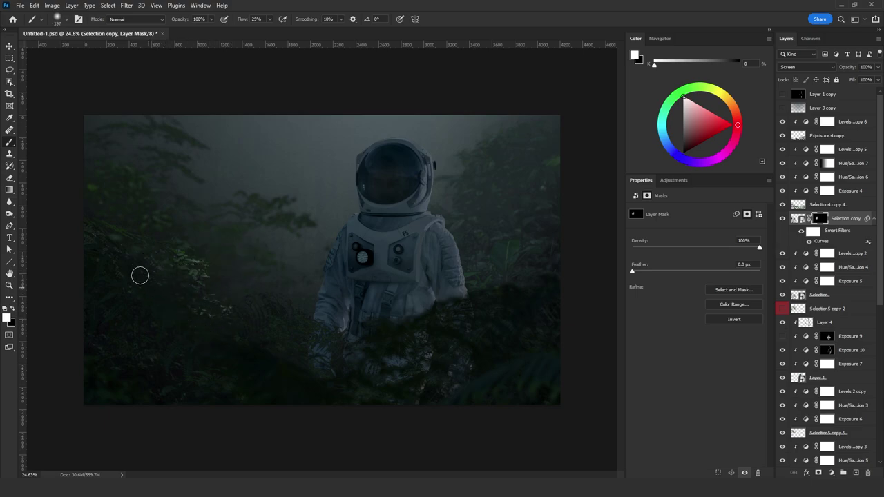
alt+right_click(184, 253)
scroll(237, 217, down, 4)
scroll(240, 214, up, 1)
click(13, 45)
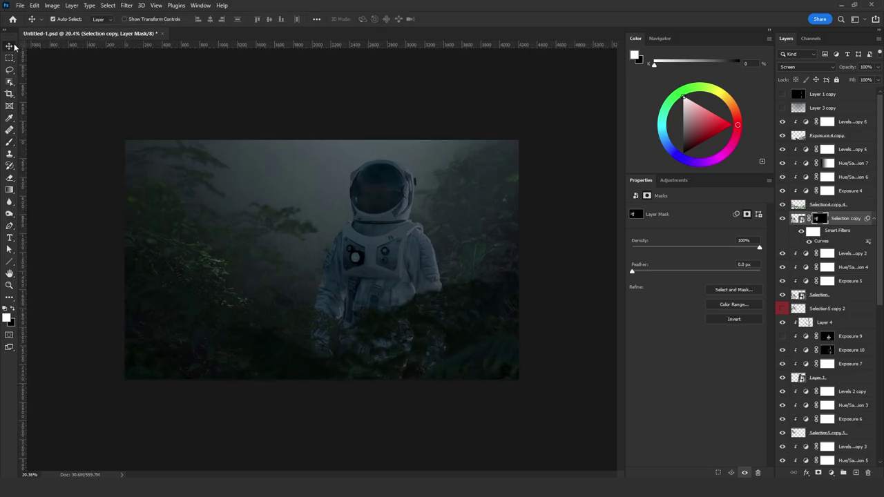
- Apply Color Balance to Selection copy with midtones at +21, 0, -21 and adjust the yellow-blue balance of the highlights
key(ctrl+b)
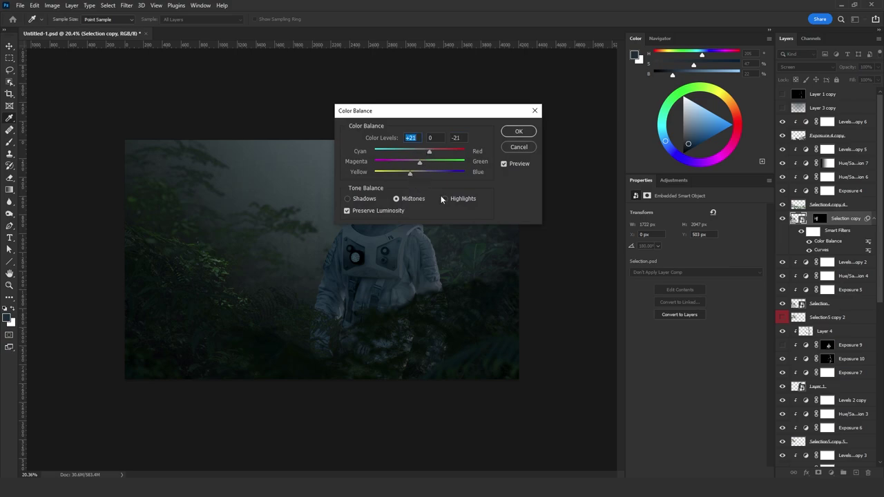
mouse_move(400, 172)
mouse_down()
mouse_move(430, 169)
mouse_move(417, 173)
mouse_up()
key(Return)
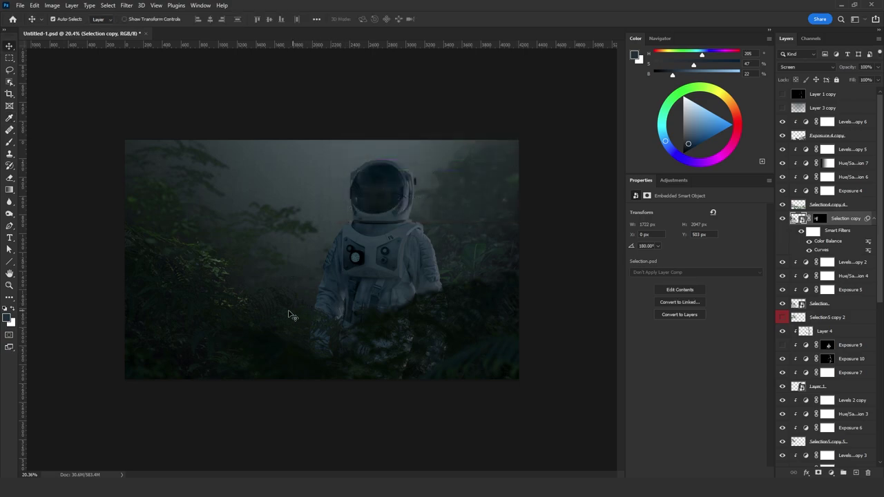
- Duplicate Selection4 copy 4 above the clipped Levels adjustment, set the duplicate to Screen, and adjust it with Hue/Saturation
click(827, 163)
alt+drag(823, 205, 845, 148)
click(794, 67)
click(792, 126)
key(ctrl+u)
drag(605, 200, 573, 200)
click(765, 90)
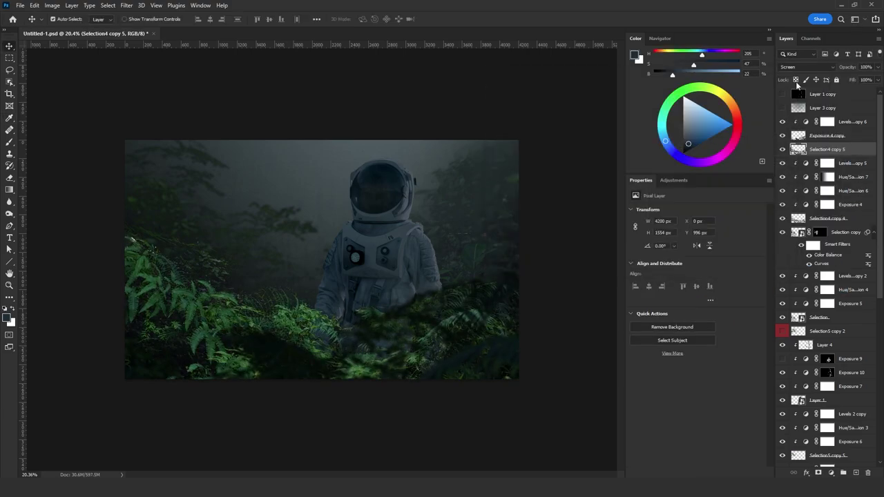
- Add a black mask to Selection4 copy 5 and paint in highlights on the foreground foliage around the astronaut, varying the brush size
alt+click(818, 472)
key(b)
drag(298, 319, 314, 308)
drag(250, 318, 213, 296)
key([)
drag(429, 307, 419, 311)
mouse_move(310, 315)
mouse_down()
mouse_move(276, 304)
mouse_move(306, 311)
mouse_up()
key(x)
key(x)
key(])
key(])
drag(197, 345, 235, 357)
key([)
key([)
key([)
key([)
key([)
key([)
- Darken the Selection4 copy 5 image with Levels by setting the black input level to 32
click(798, 149)
key(ctrl+l)
drag(546, 325, 562, 325)
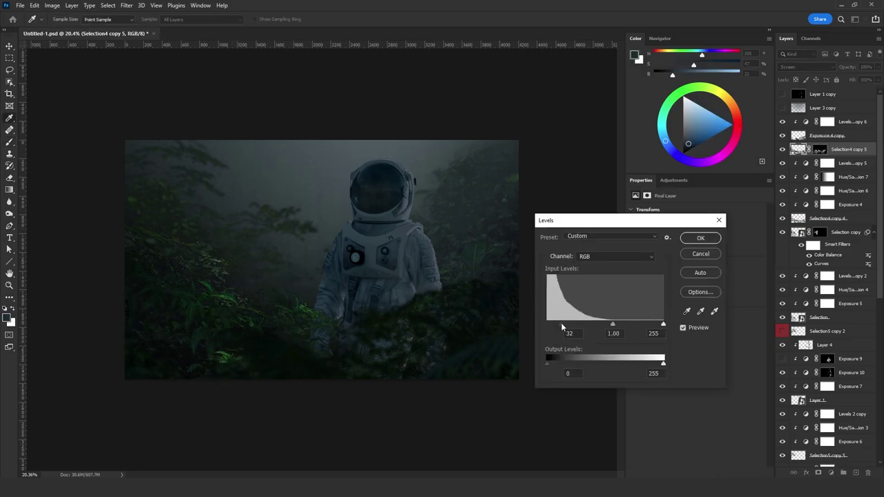
key(Return)
- Reduce the foliage highlights' color intensity with Hue/Saturation and open Color Balance for the same layer
key(ctrl+u)
drag(684, 248, 665, 248)
click(787, 180)
key(ctrl+b)
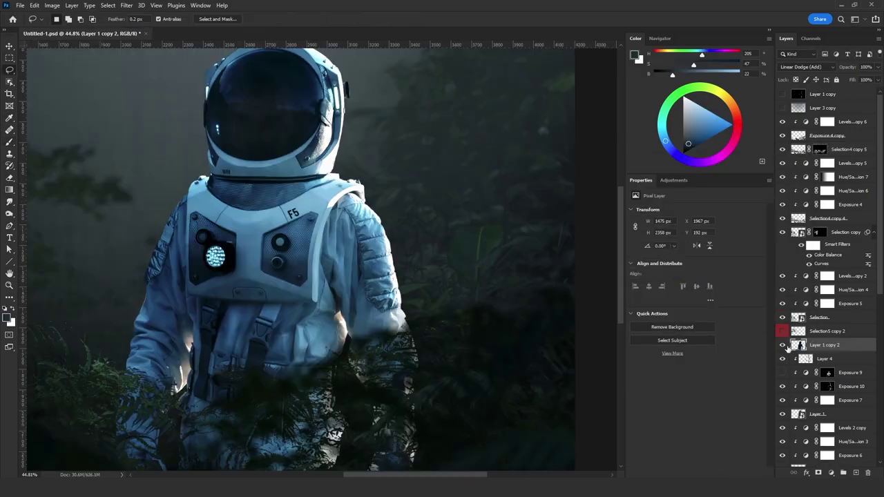
- Show the black-and-white Layer 1 copy, copy its entire contents, and hide the layer again
click(806, 96)
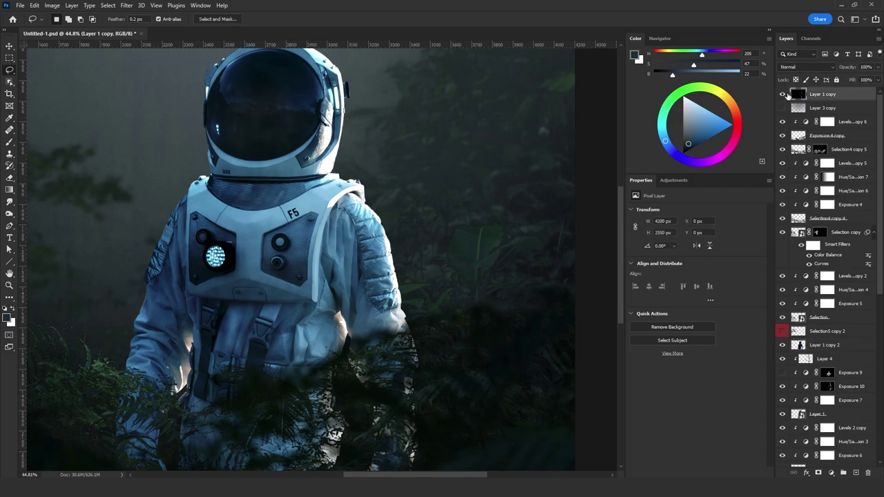
click(782, 94)
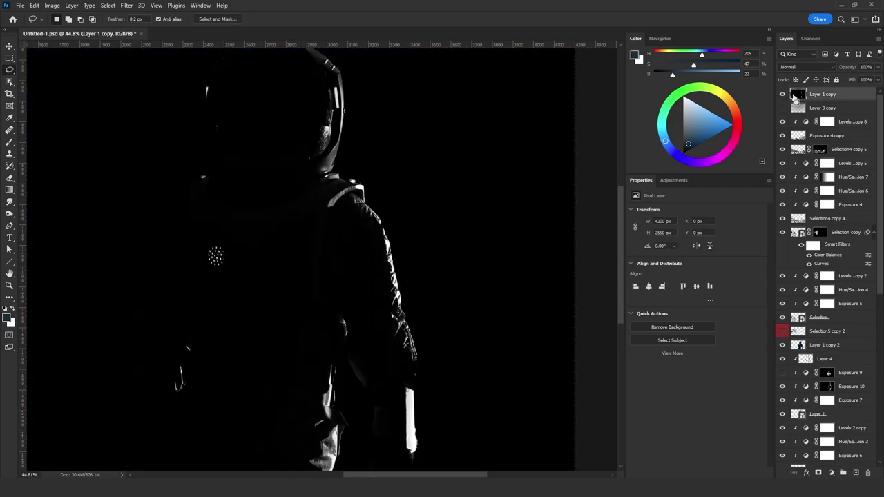
click(782, 94)
- Add a layer mask to Layer 1 copy 2, paste the copied black-and-white highlights into it, and clear the selection
click(836, 349)
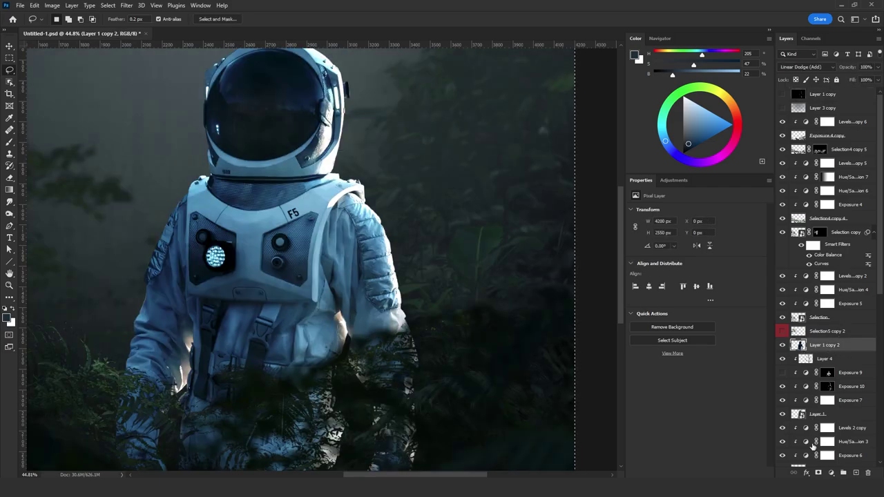
click(819, 472)
alt+click(819, 346)
key(ctrl+v)
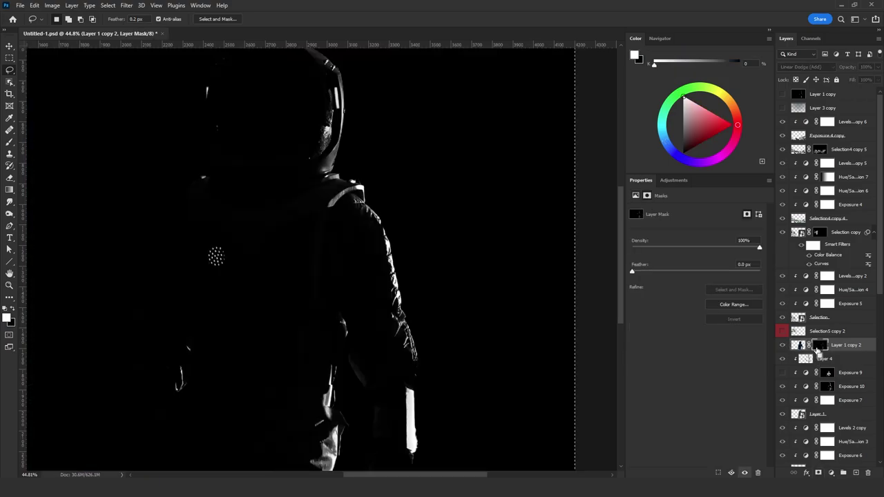
key(ctrl+2)
scroll(448, 234, down, 3)
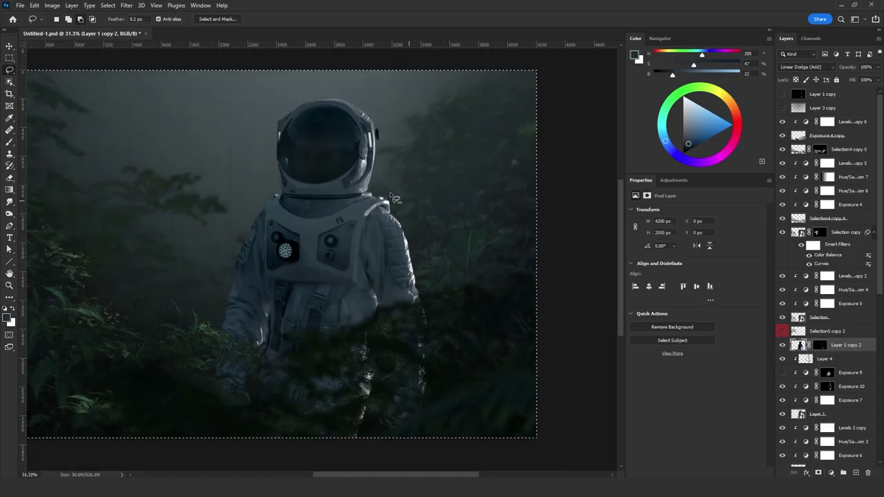
key(ctrl+d)
scroll(442, 266, down, 5)
scroll(432, 276, up, 1)
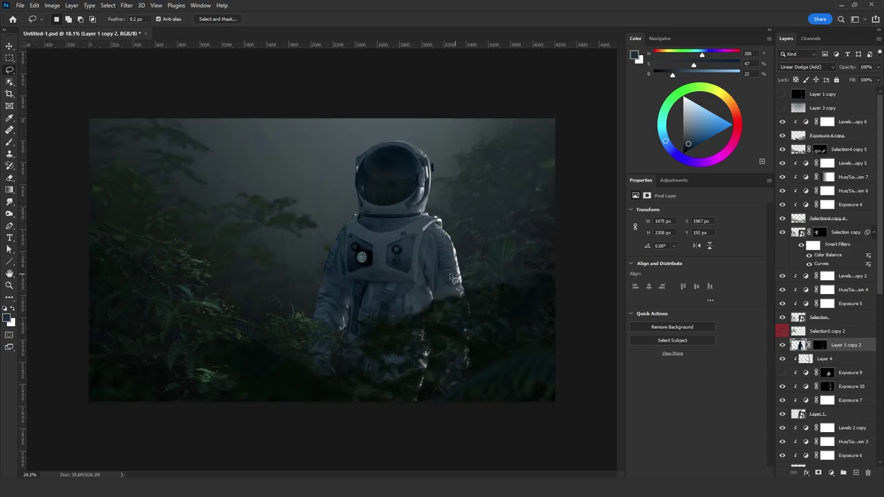
- Fade the lower part of Layer 1 copy 2's highlight mask with a linear gradient, undoing the white-to-transparent attempt
click(10, 192)
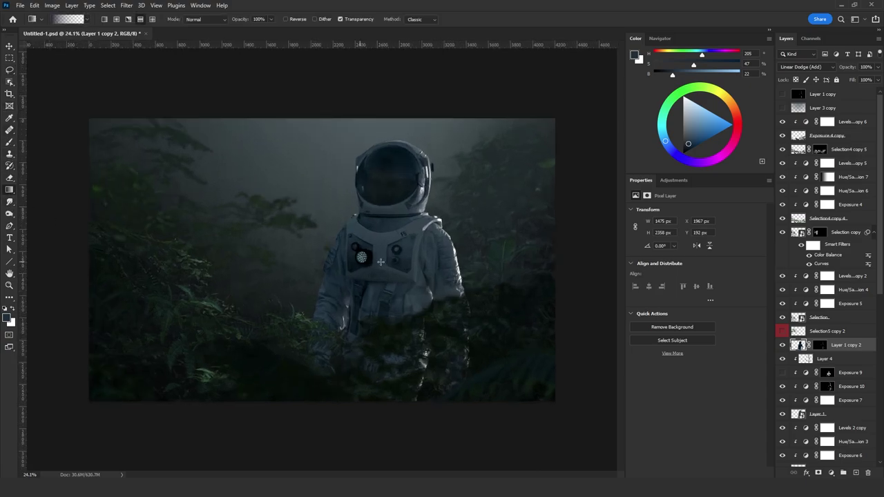
key(d)
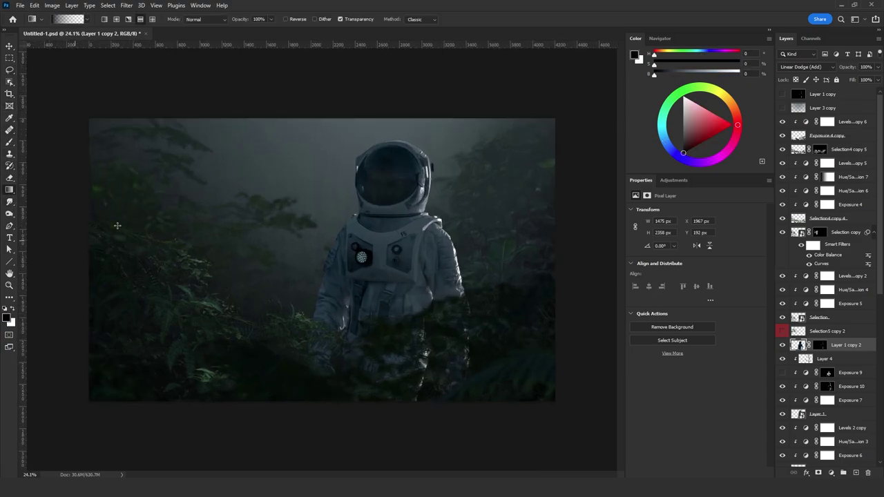
click(819, 344)
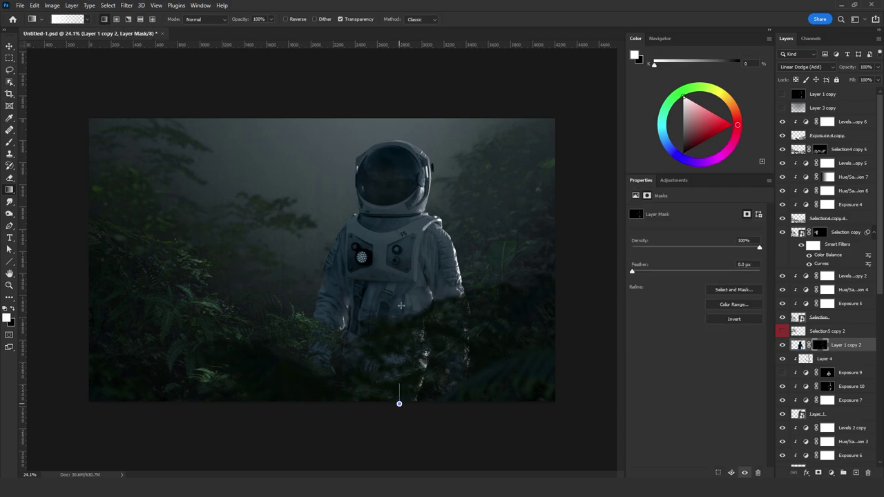
drag(398, 402, 391, 231)
key(ctrl+z)
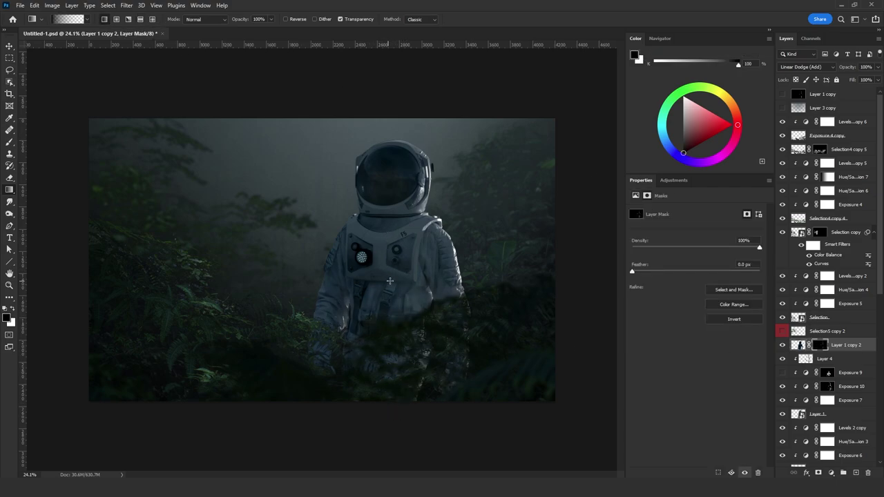
- Brush white highlights along the astronaut's shoulder rim on Layer 1 copy 2's mask at 100% flow, trimming the spill with black
key(b)
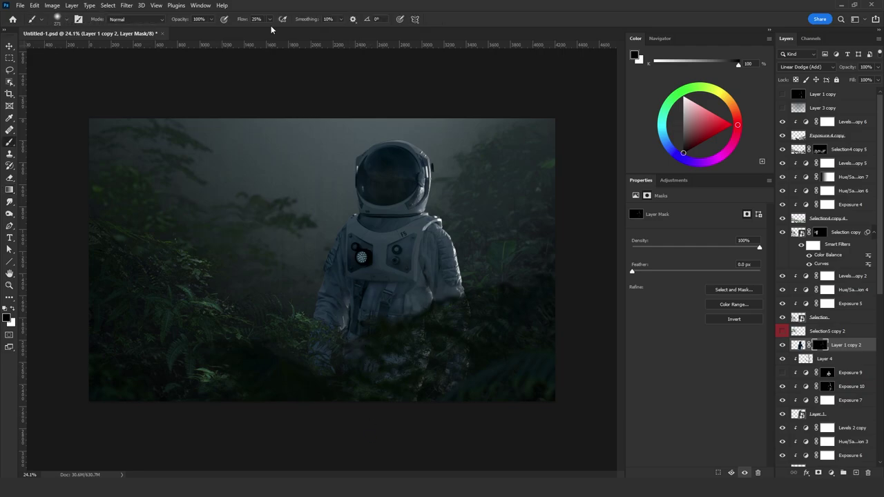
key(x)
scroll(323, 270, up, 10)
key(x)
key(x)
drag(359, 227, 354, 376)
key(bracketright)
key(bracketright)
key(bracketright)
key(bracketright)
key(bracketright)
key(bracketright)
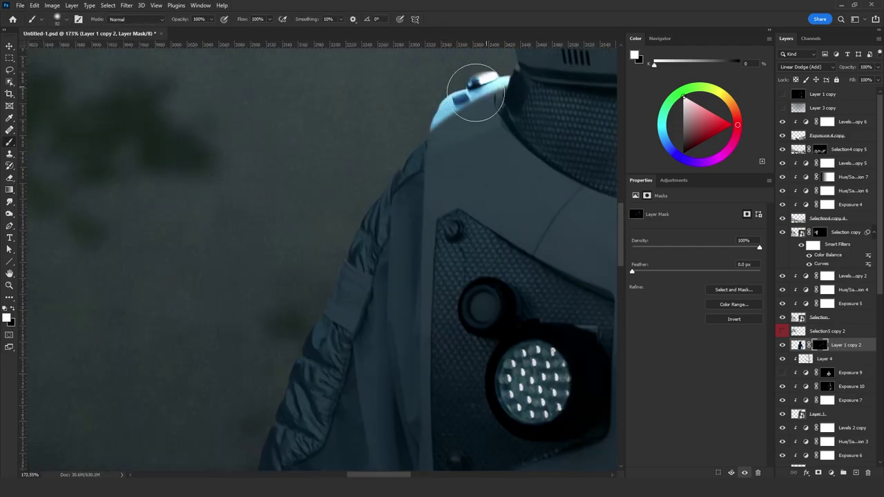
drag(476, 93, 420, 163)
key(x)
scroll(420, 163, down, 1)
drag(497, 83, 178, 435)
- Set the brush flow to 5% and paint a soft white highlight down the helmet's outer rim on the mask
key(x)
key(shift+0)
key(shift+5)
mouse_move(529, 207)
mouse_down()
mouse_move(547, 224)
mouse_move(529, 418)
mouse_up()
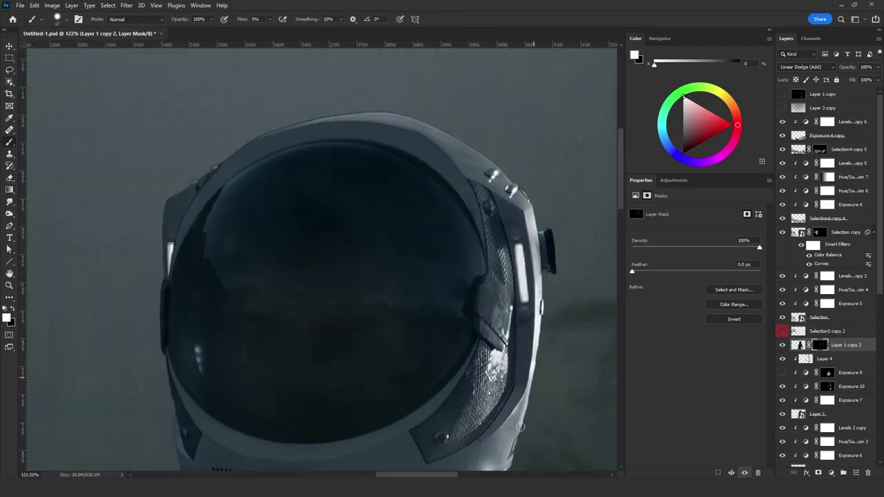
- Outline facets of the helmet's side hinge with the Lasso and brush white highlights inside them on the mask
scroll(512, 310, up, 6)
key(l)
mouse_move(513, 328)
mouse_down()
mouse_move(494, 417)
mouse_move(511, 317)
mouse_up()
key(b)
drag(497, 290, 484, 159)
click(9, 72)
scroll(484, 234, up, 2)
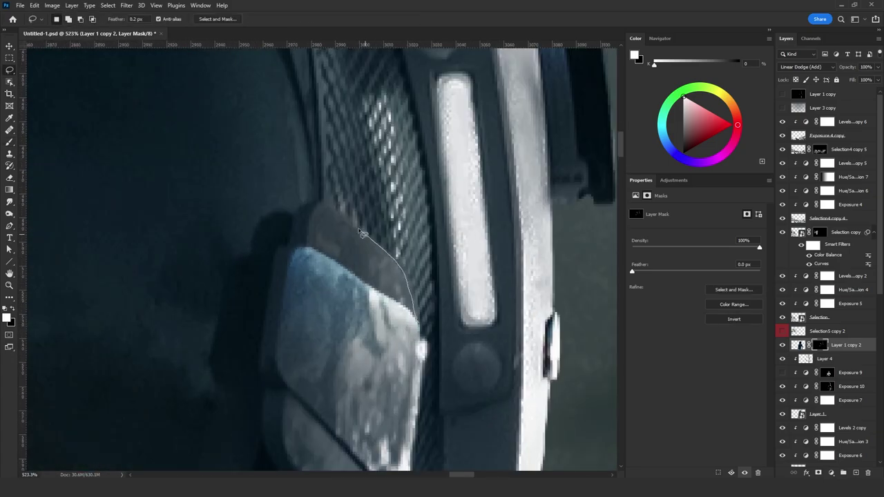
drag(415, 294, 315, 207)
key(b)
drag(397, 268, 346, 227)
key(l)
- Brush faint white highlights around the helmet's upper edge on the mask using a smaller brush
scroll(366, 256, down, 10)
key(b)
key(bracketleft)
key(bracketleft)
key(bracketleft)
drag(582, 237, 345, 165)
scroll(322, 179, down, 10)
scroll(367, 170, up, 10)
mouse_move(407, 121)
mouse_down()
mouse_move(282, 213)
mouse_move(321, 170)
mouse_up()
key(x)
scroll(291, 257, down, 4)
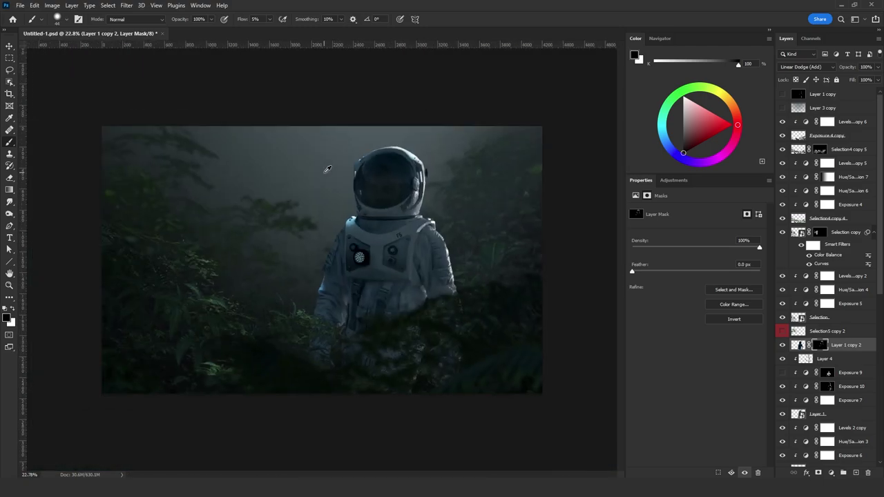
- Desaturate the Layer 1 copy 2 image completely with Hue/Saturation, using a saturation of -100
scroll(404, 108, up, 1)
click(799, 345)
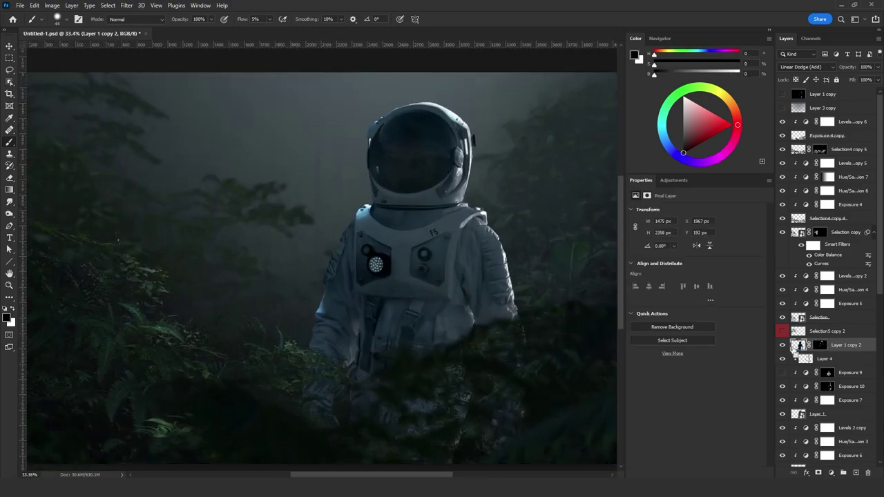
key(ctrl+u)
drag(675, 252, 625, 254)
click(789, 180)
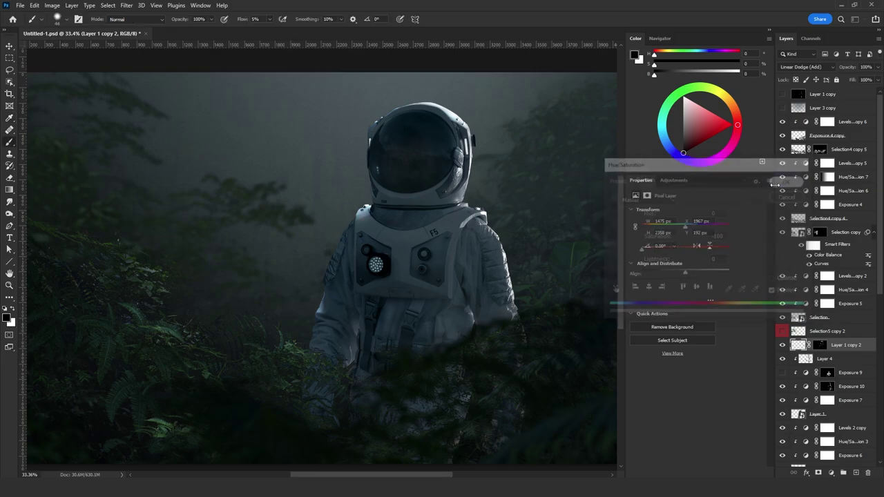
- Shift Layer 1 copy 2's midtones toward blue by +17 with Color Balance
key(ctrl+b)
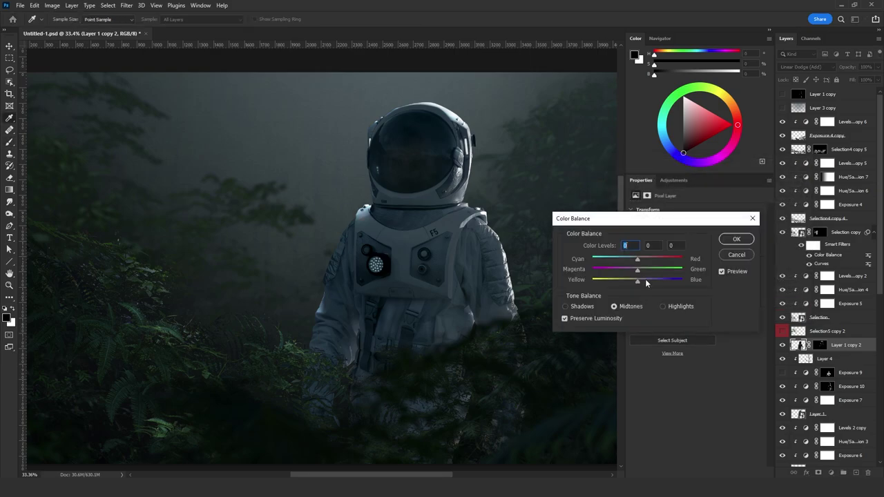
click(645, 280)
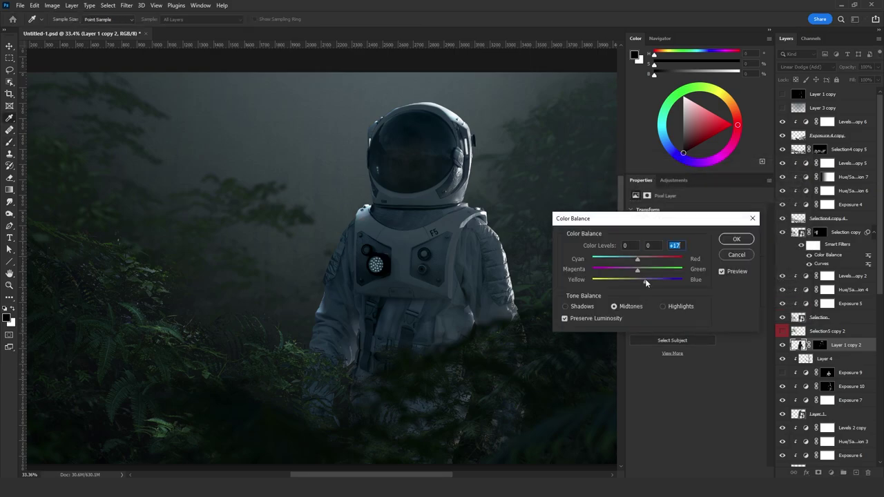
click(736, 239)
- Add a clipped Hue/Saturation adjustment to Selection5 copy 5 and set its lightness to -24
key(v)
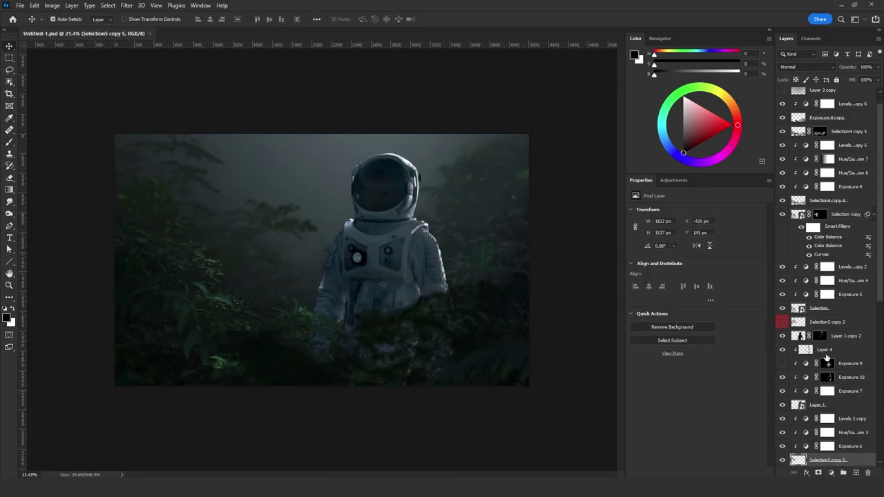
click(831, 473)
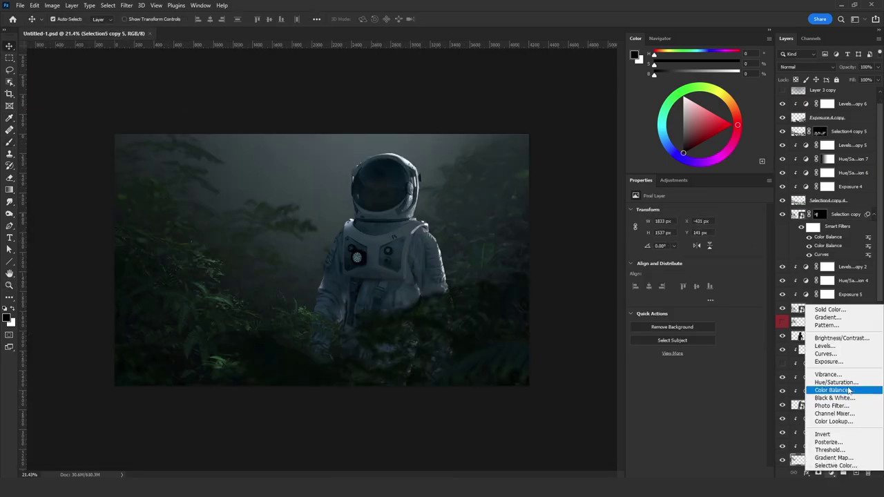
click(794, 380)
click(683, 280)
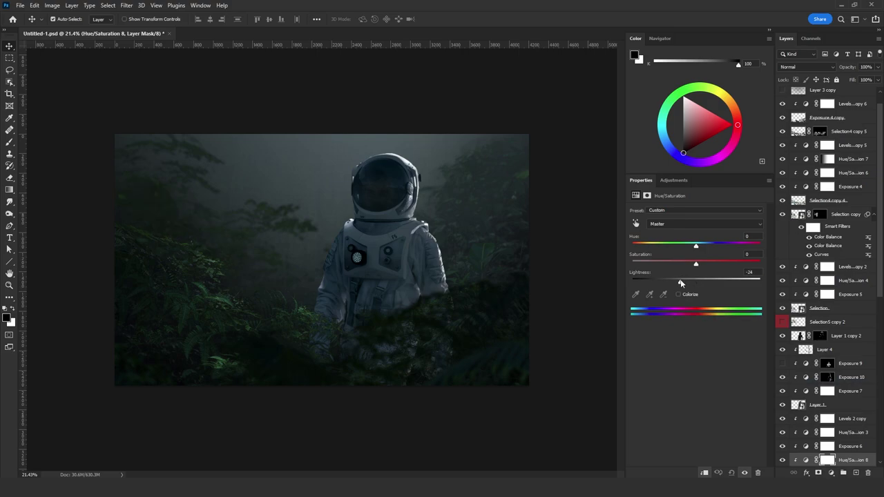
- Add a clipped Hue/Saturation adjustment to the background foliage beside the astronaut's helmet and set its lightness to -18
click(495, 234)
click(831, 473)
click(780, 393)
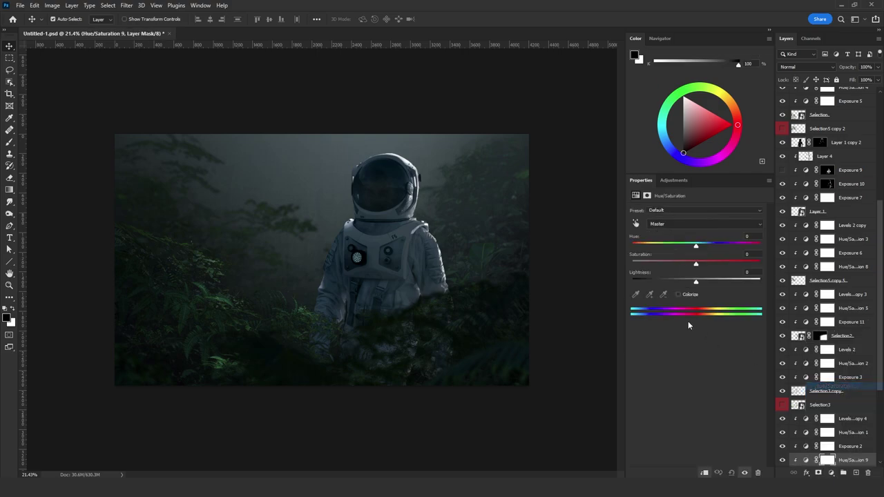
click(679, 282)
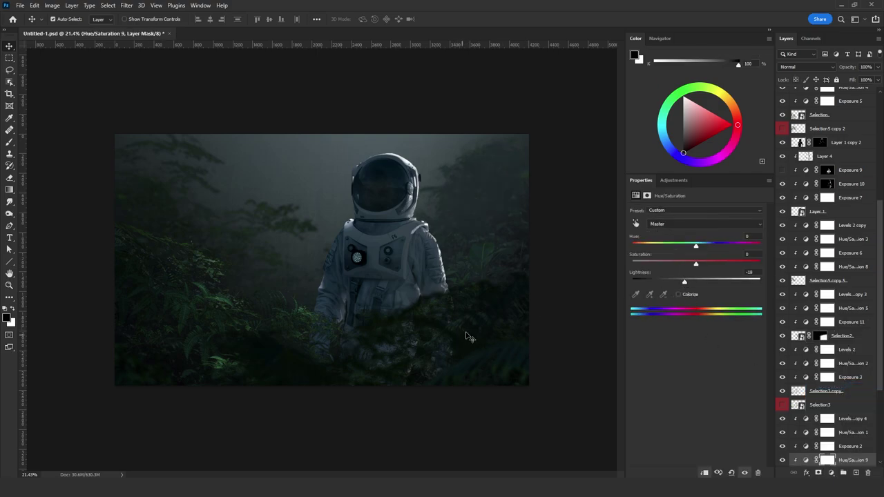
- Duplicate the foreground foliage layer Exposure 4 copy and set the duplicate's blend mode to Screen
click(494, 369)
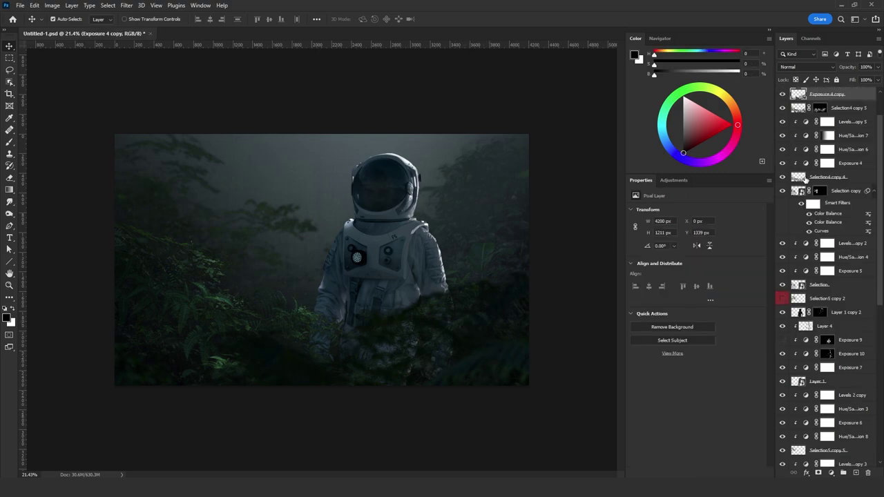
click(809, 67)
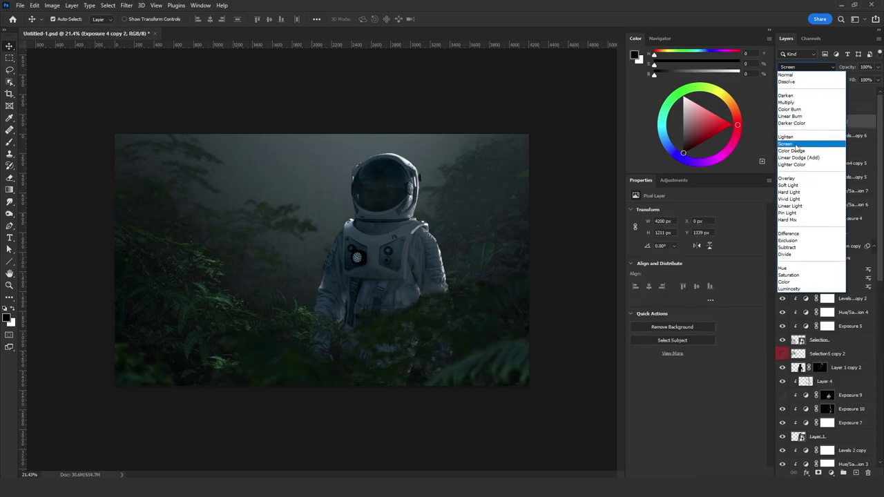
click(804, 140)
- Brighten Exposure 4 copy 2 with Curves, moving the white point to input 89 and placing a shadow point at input 12, output 19
key(ctrl+m)
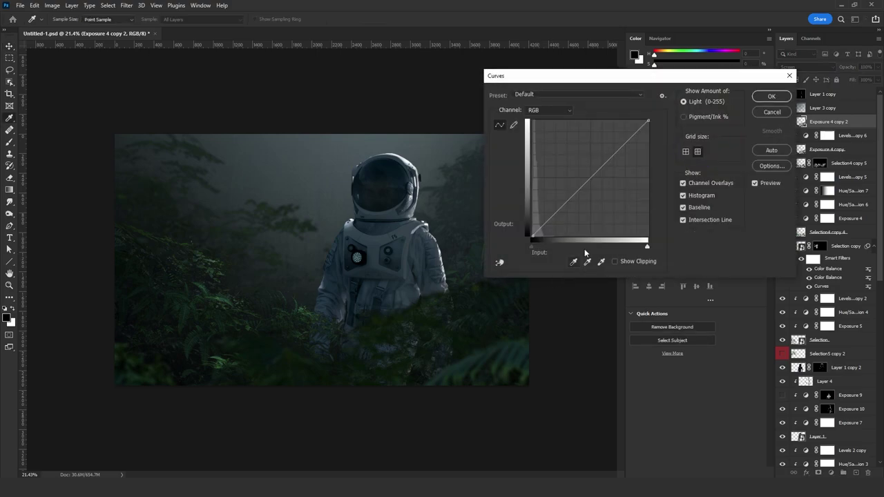
drag(647, 121, 572, 122)
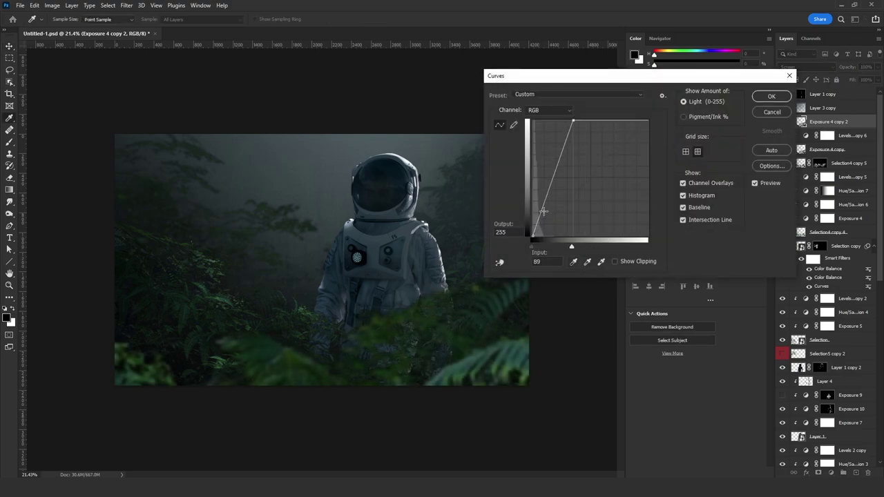
drag(535, 225, 537, 226)
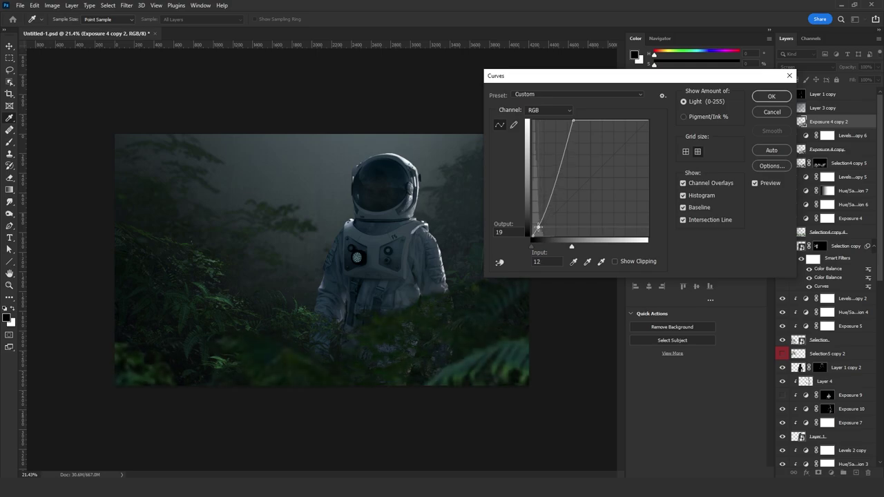
click(771, 96)
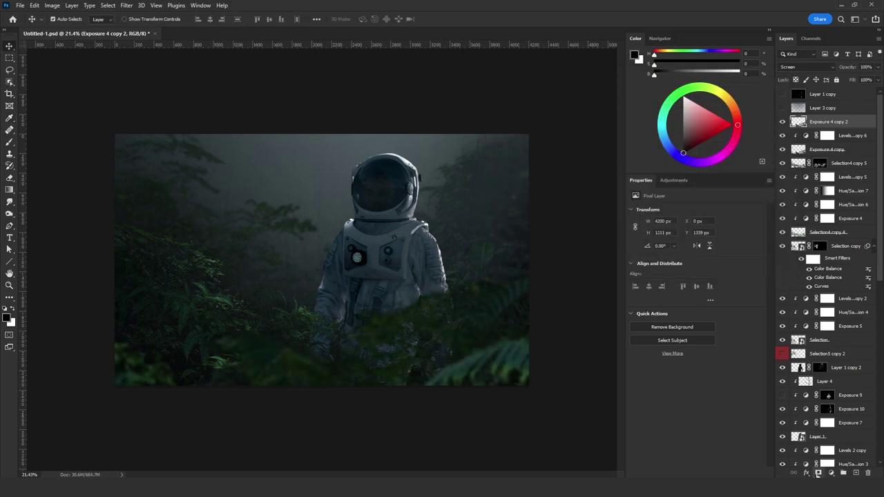
- Add an inverted mask to Exposure 4 copy 2 and reveal the central foreground foliage with a white brush at 65% flow
key(ctrl+i)
key(b)
key(x)
click(269, 19)
click(295, 34)
mouse_move(313, 259)
mouse_down()
mouse_move(272, 373)
mouse_move(485, 387)
mouse_move(449, 406)
mouse_up()
key(x)
key(x)
click(141, 366)
click(512, 292)
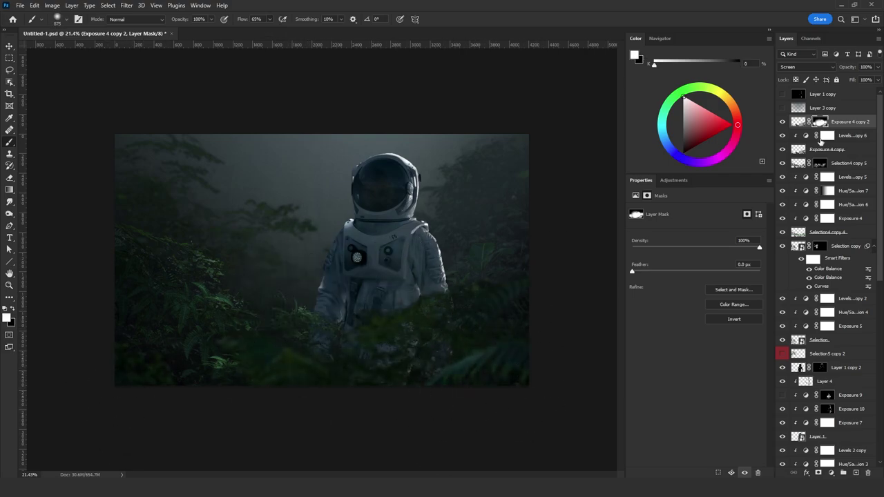
- Shift the Exposure 4 copy 2 foliage highlights toward blue with Color Balance
key(ctrl+b)
drag(637, 280, 648, 280)
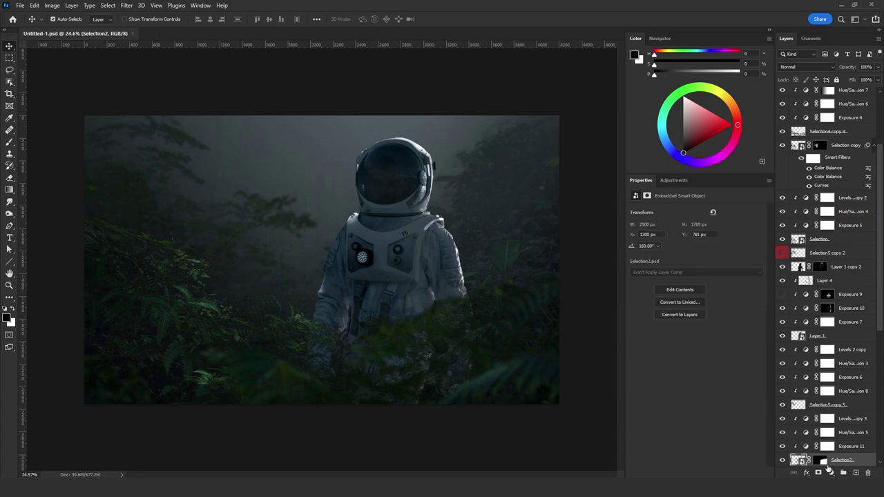
- Add a clipped Hue/Saturation adjustment to Selection2 and set its lightness to -31
click(832, 473)
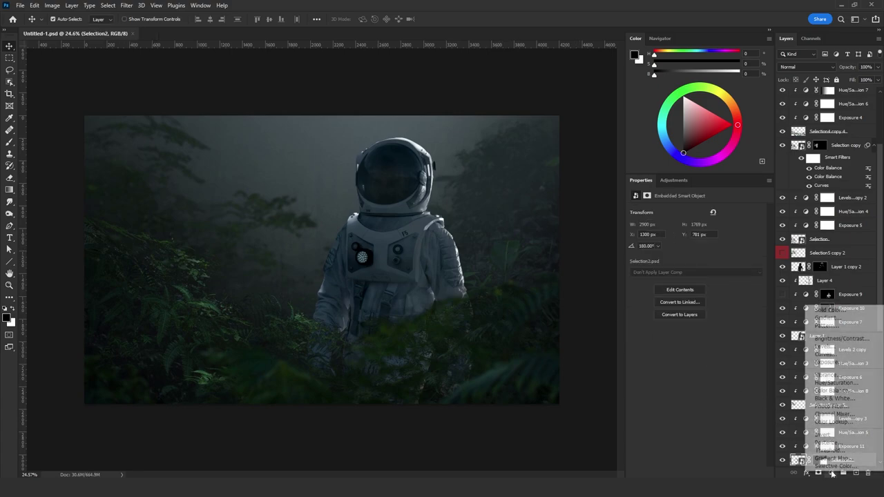
click(835, 383)
drag(688, 282, 676, 279)
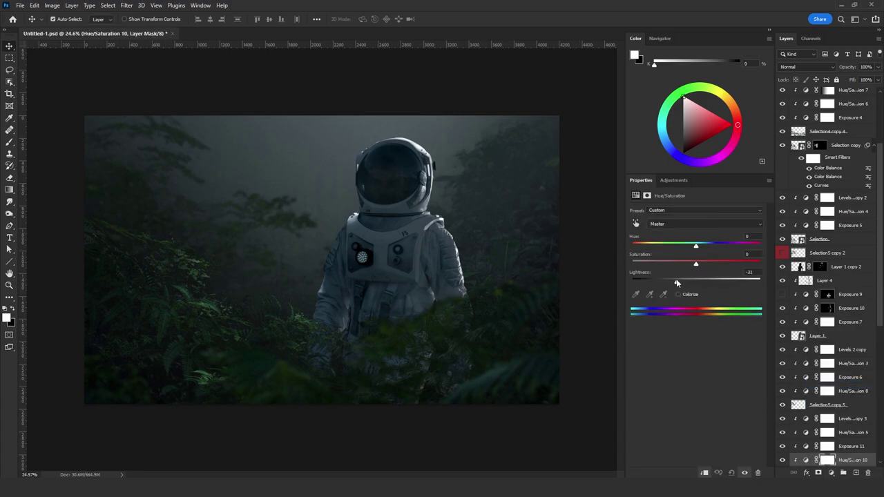
- Add a Screen-mode copy of Selection2 and brush its mask beside the astronaut's arm to shape the leaf highlights
scroll(845, 451, down, 2)
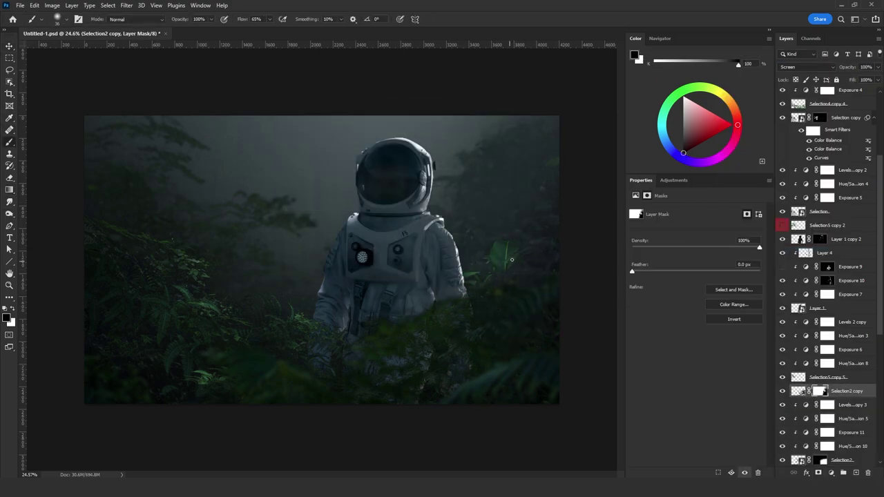
key(x)
key(x)
key(x)
key(x)
drag(467, 275, 484, 277)
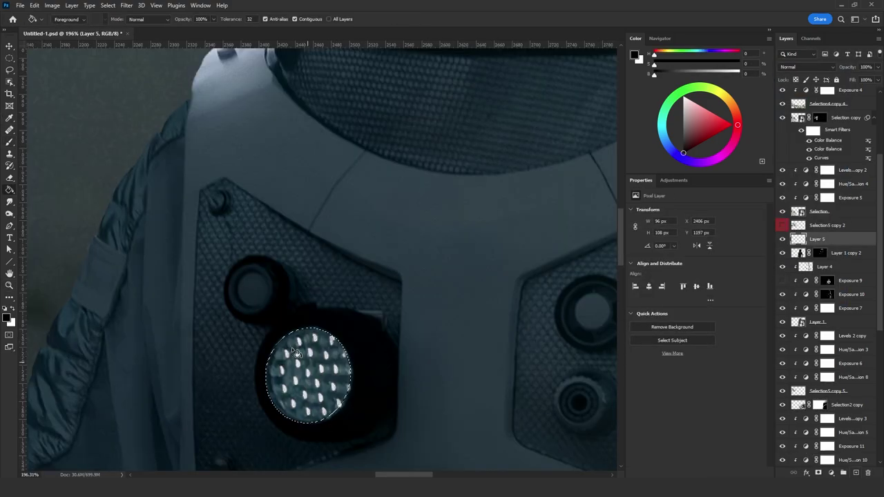
- Fill the selected round chest light with white on Layer 5, undoing the mistaken black fill
click(297, 353)
key(ctrl+z)
key(x)
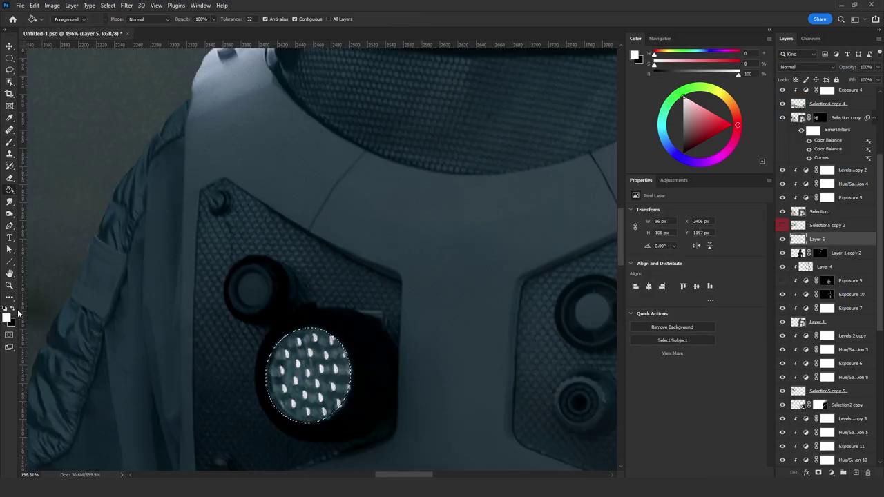
click(291, 359)
- Feather the round chest-light selection and fill it with white again on Layer 5
key(l)
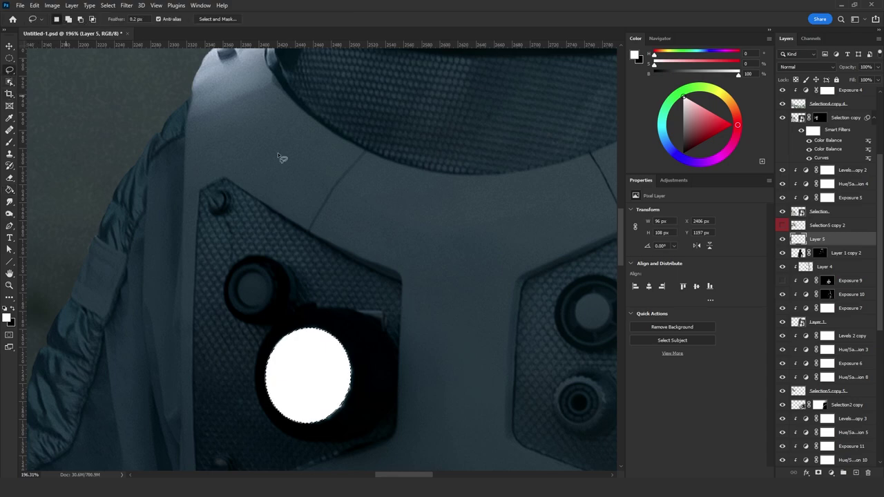
right_click(279, 154)
click(304, 177)
click(485, 150)
scroll(290, 252, up, 2)
key(g)
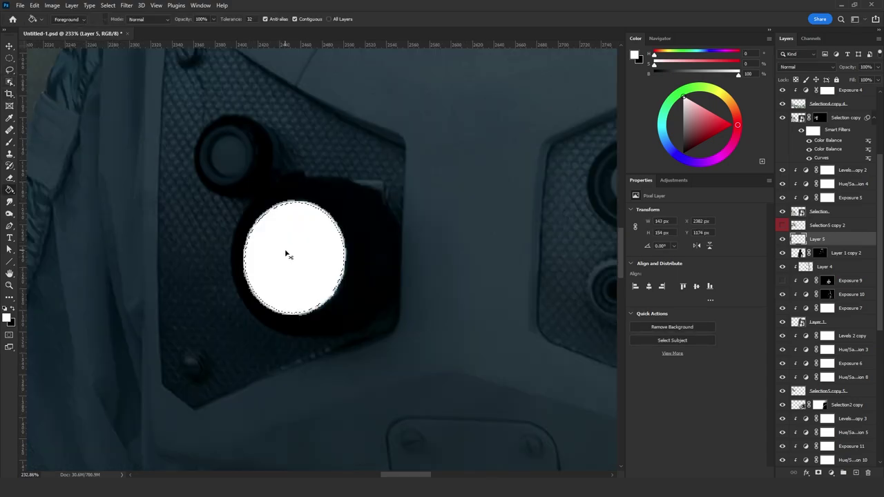
- Add a layer for the chest-light glow and darken the glow with a Hue/Saturation lightness of -50
click(856, 472)
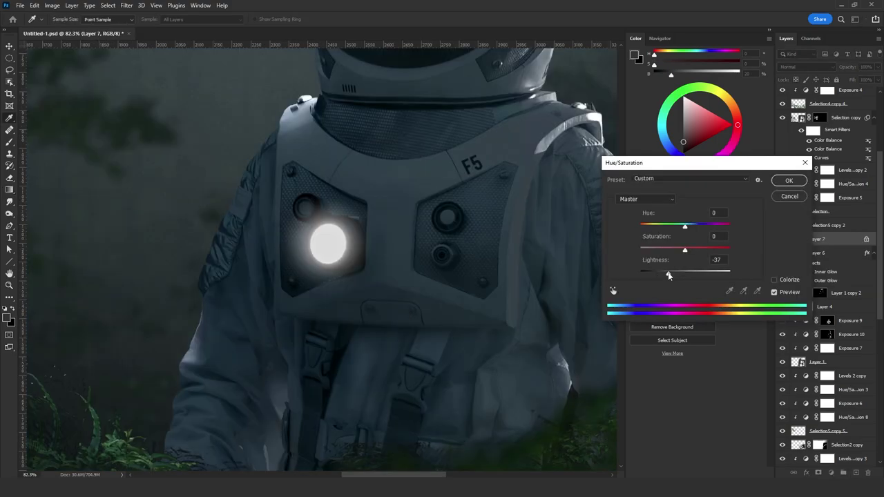
drag(668, 275, 663, 276)
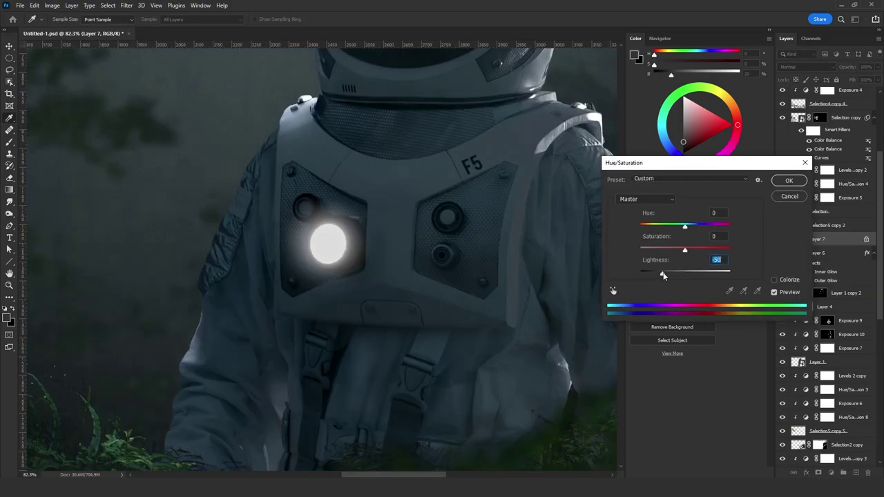
click(786, 183)
- Recolour the chest glow on Layer 7 with a radial gradient of 80% brightness grey and set the layer to Screen
key(g)
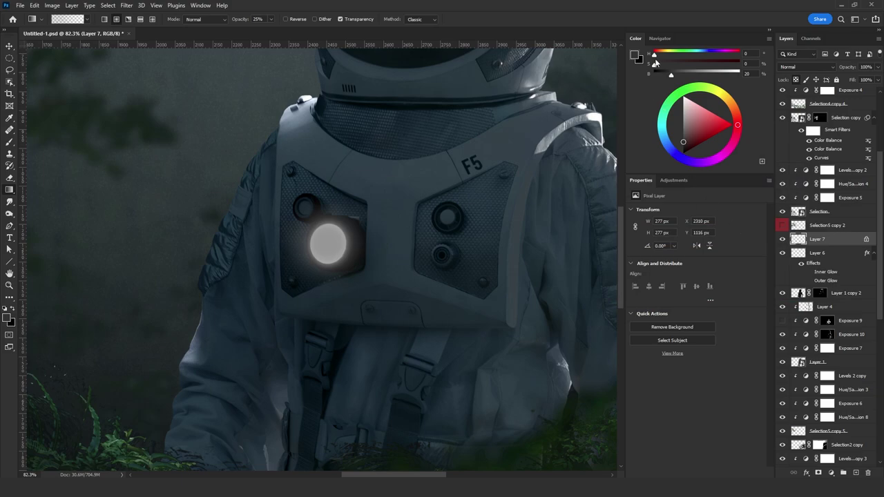
text(50)
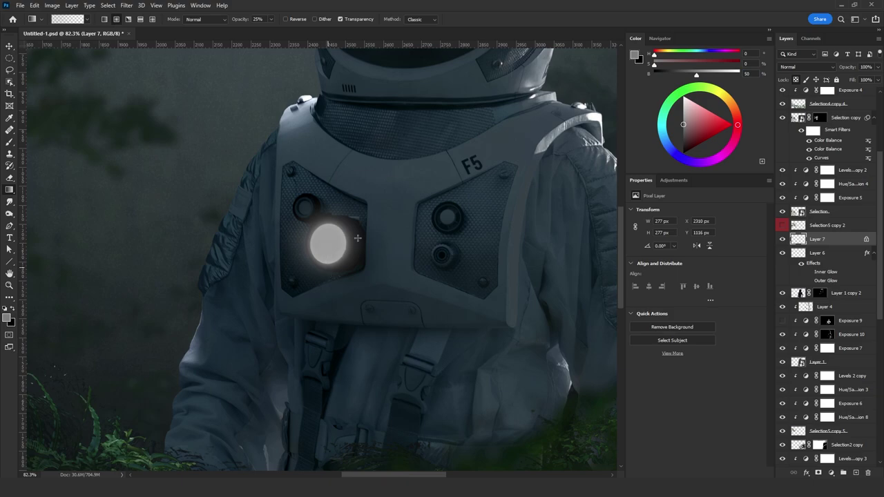
text(70)
text(80)
drag(328, 244, 324, 290)
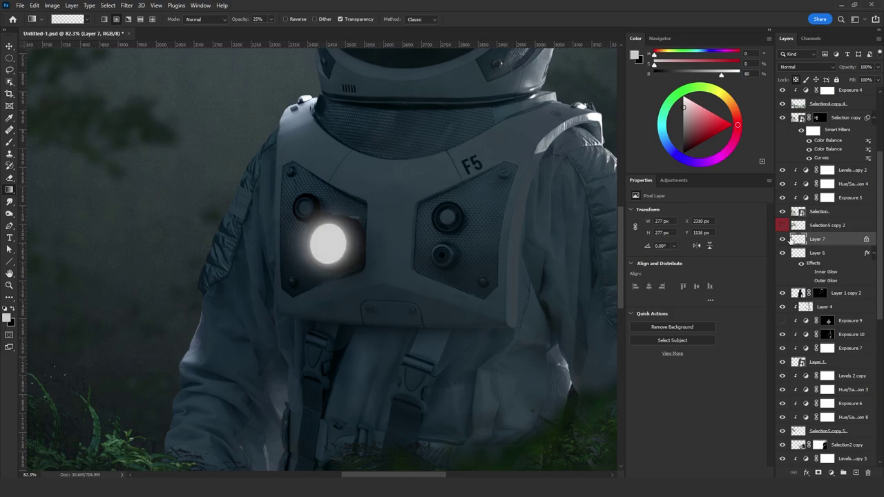
click(805, 67)
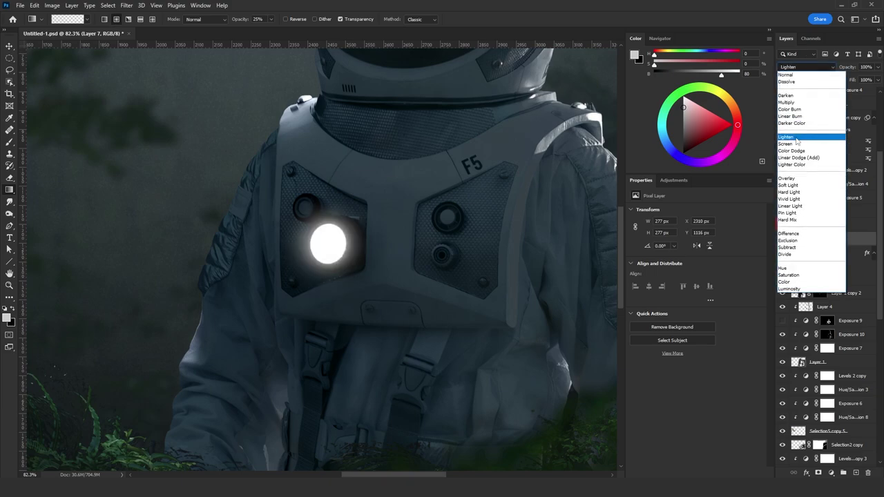
click(787, 144)
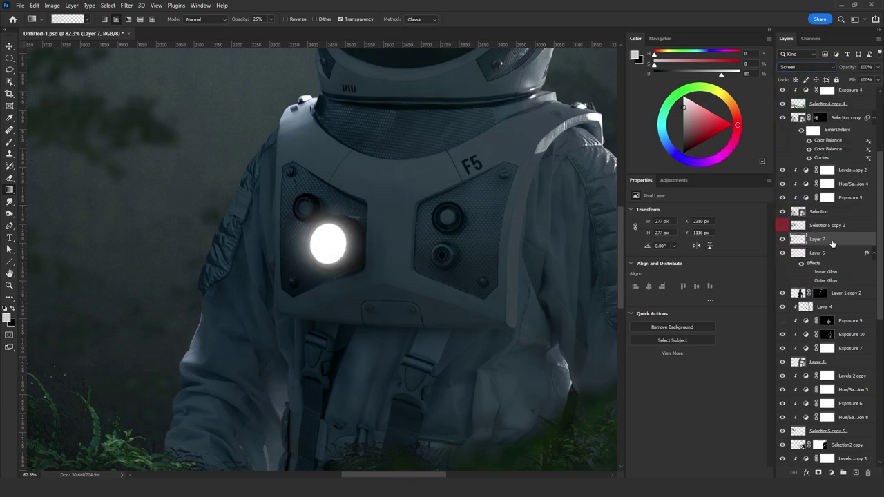
- Add a Levels adjustment above Layer 7 and clip it to that glow layer
click(856, 473)
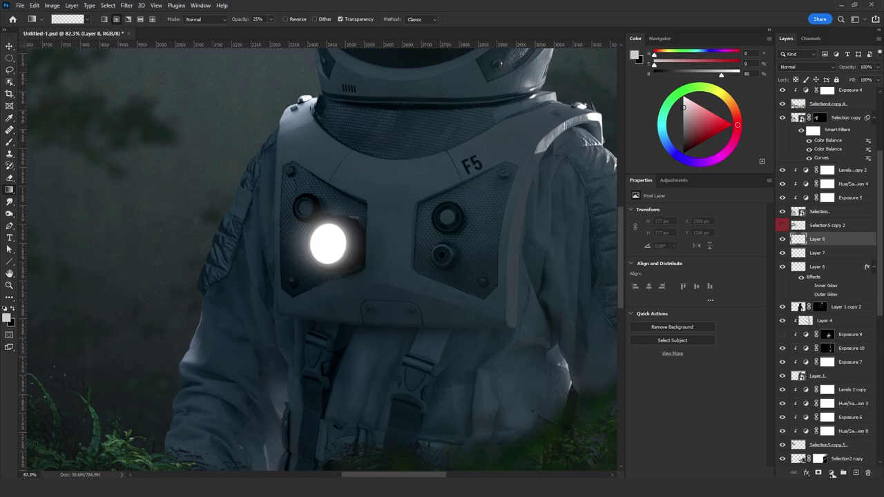
click(831, 473)
click(836, 359)
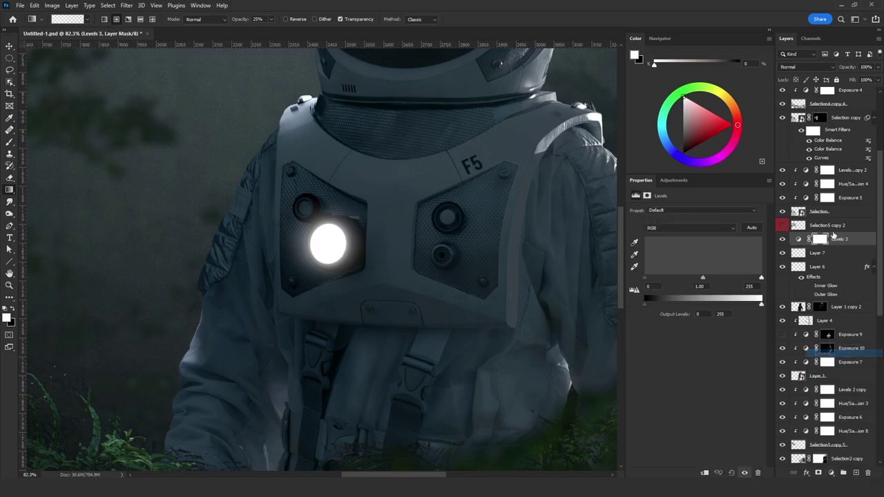
alt+click(841, 245)
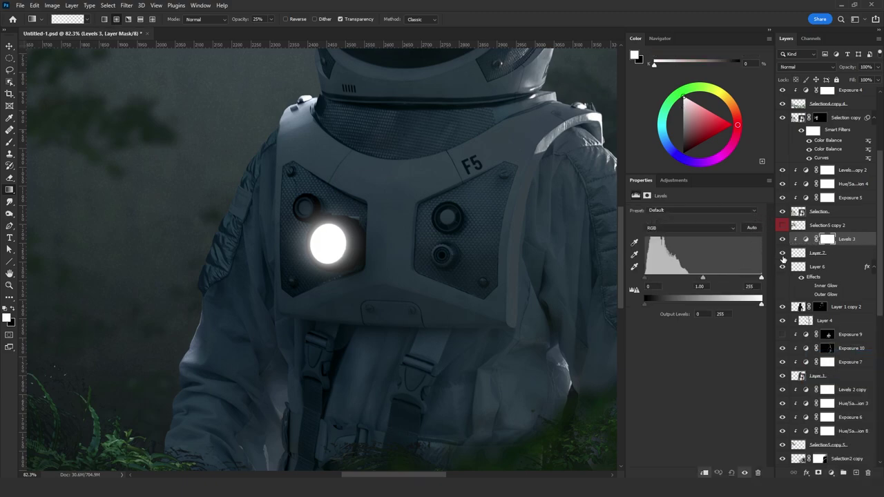
alt+click(848, 244)
alt+click(841, 245)
- Set the glow Levels' red midtone to 0.8 and open the blue channel's midtone value for editing
click(700, 228)
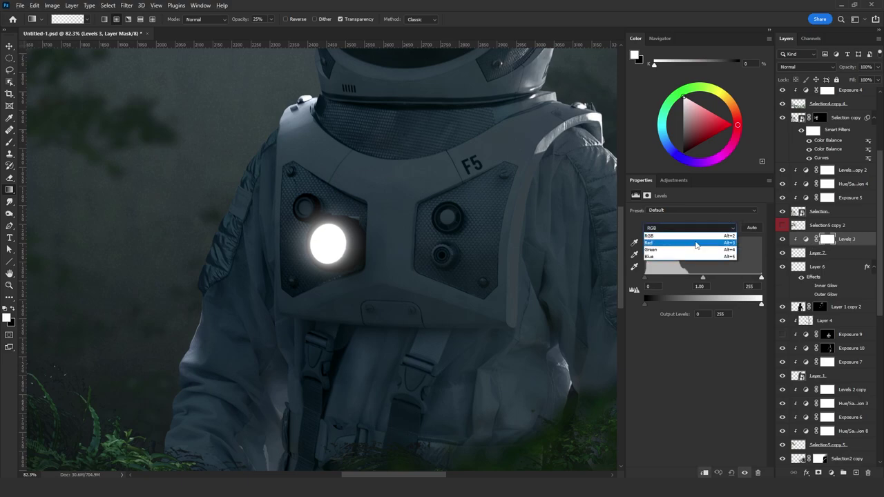
click(696, 245)
drag(706, 286, 689, 286)
text(.8)
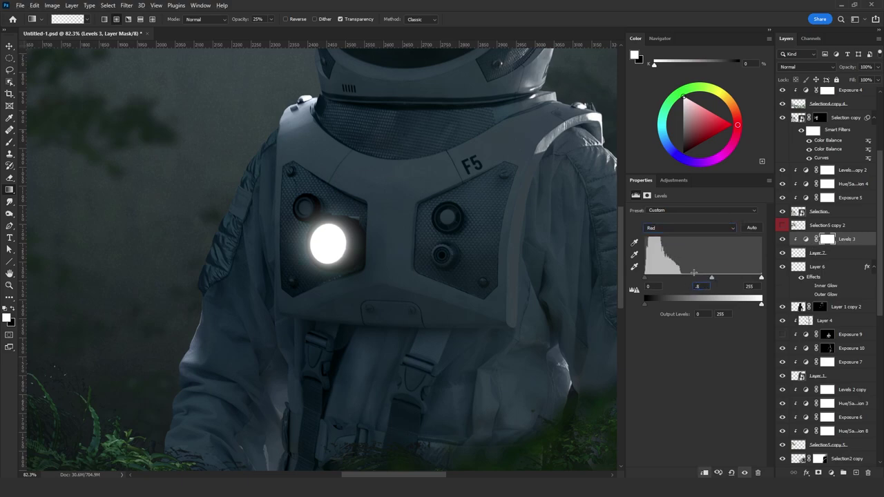
click(690, 227)
click(693, 259)
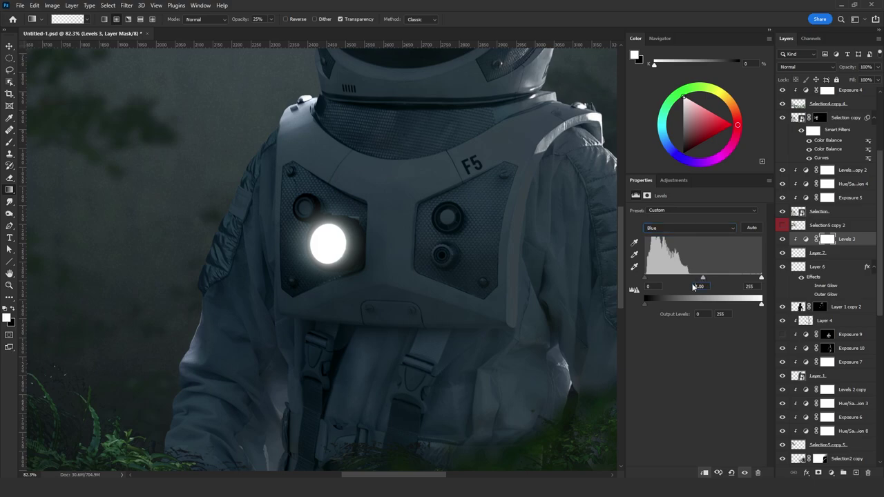
double_click(694, 287)
- Merge the glow's Levels adjustment with Layer 7 and Layer 6 into one layer
ctrl+click(835, 254)
ctrl+click(831, 267)
key(ctrl+e)
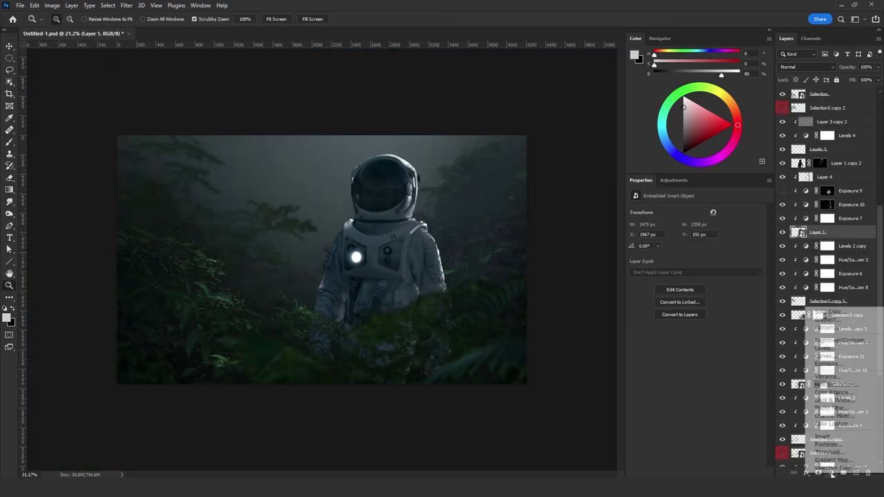
- Add a clipped Hue/Saturation adjustment to the astronaut's Layer 1, place it above Exposure 7 and set its lightness to 5
click(830, 472)
click(832, 385)
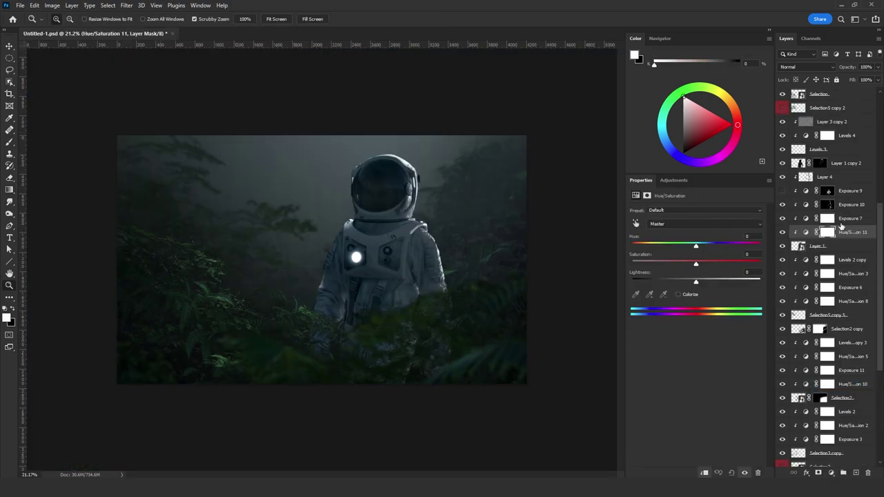
drag(841, 226, 841, 215)
drag(696, 282, 699, 282)
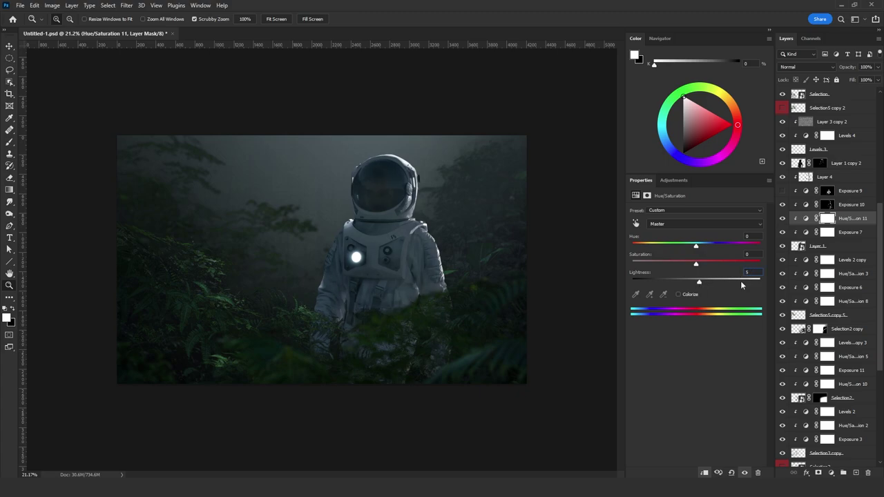
- Add a second clipped Hue/Saturation adjustment above the first and set its lightness to +9
click(831, 472)
click(828, 384)
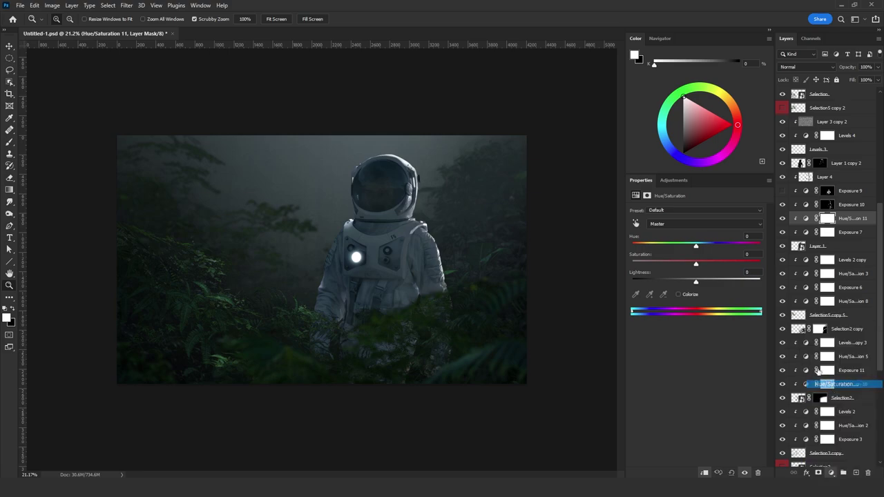
drag(696, 282, 702, 282)
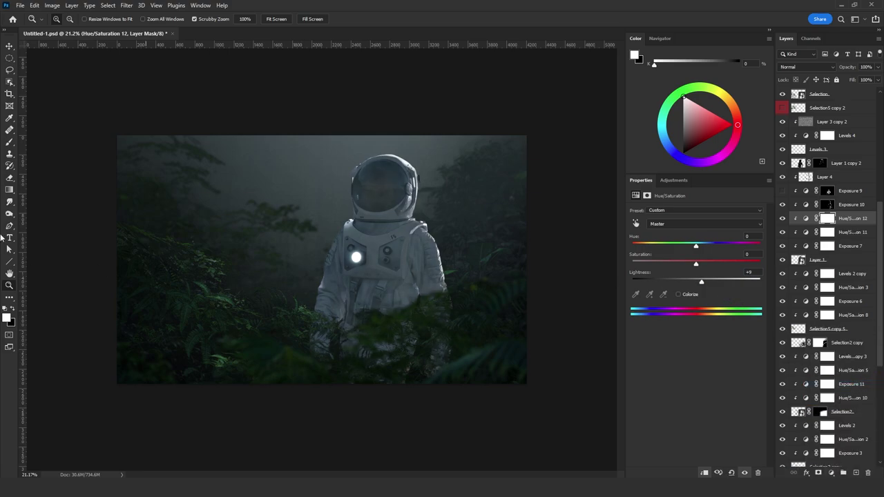
- Mask the new Hue/Saturation over the lower suit with black radial and linear gradients at 100% opacity, and set it to Screen
click(9, 191)
key(x)
drag(403, 415, 402, 173)
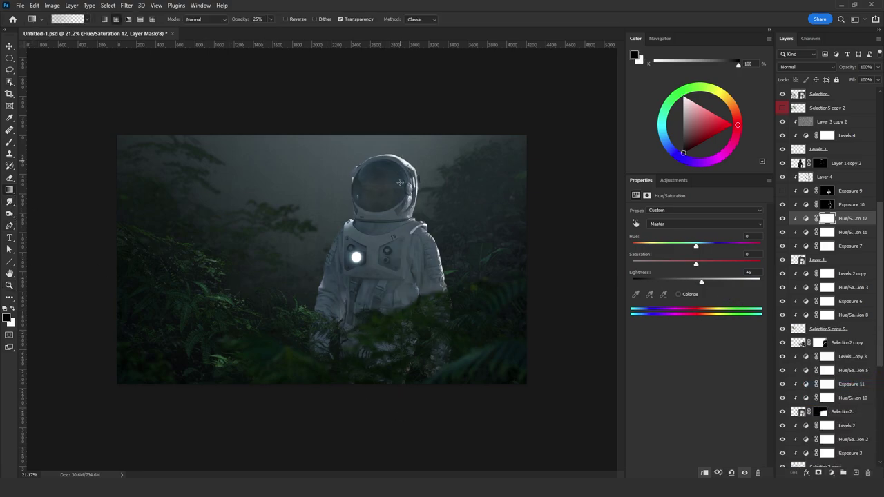
click(272, 20)
click(302, 30)
drag(363, 337, 358, 195)
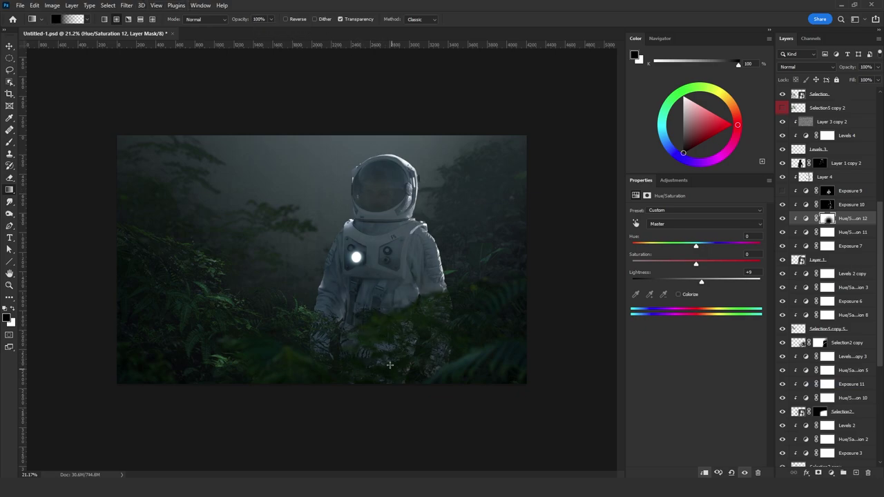
click(103, 20)
drag(373, 379, 368, 185)
click(800, 67)
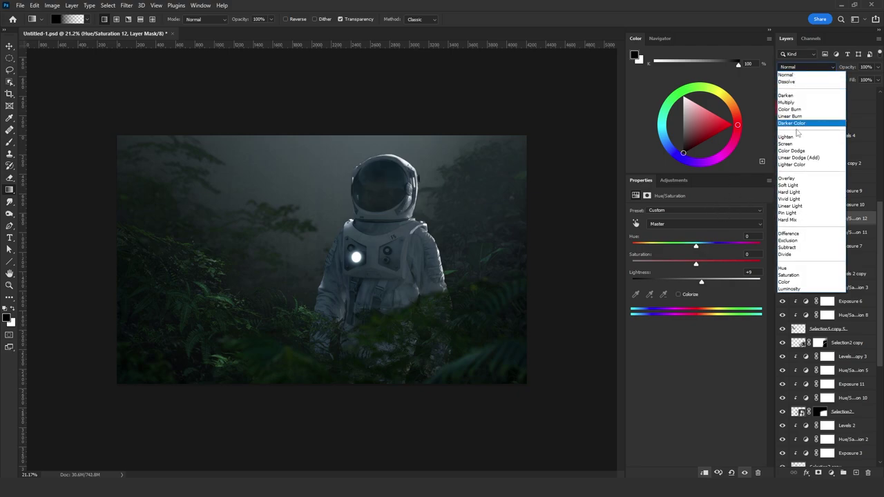
click(794, 142)
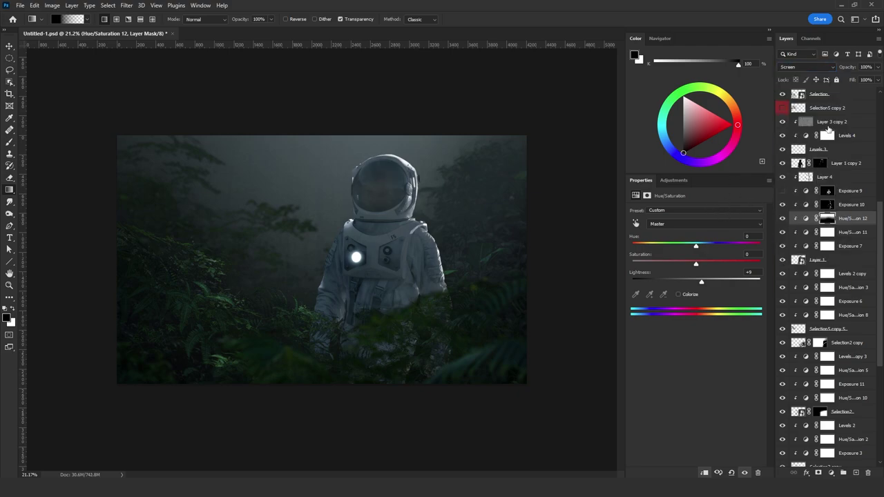
- Copy the noise texture from Layer 3 copy 2 and paste it into the mask of Hue/Saturation 12
click(826, 127)
key(ctrl+a)
click(830, 234)
alt+click(829, 233)
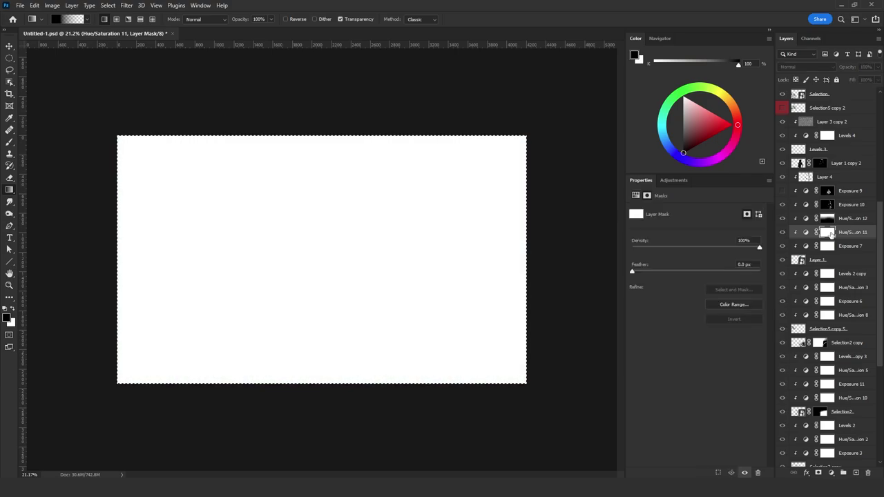
key(ctrl+d)
click(830, 219)
alt+click(827, 220)
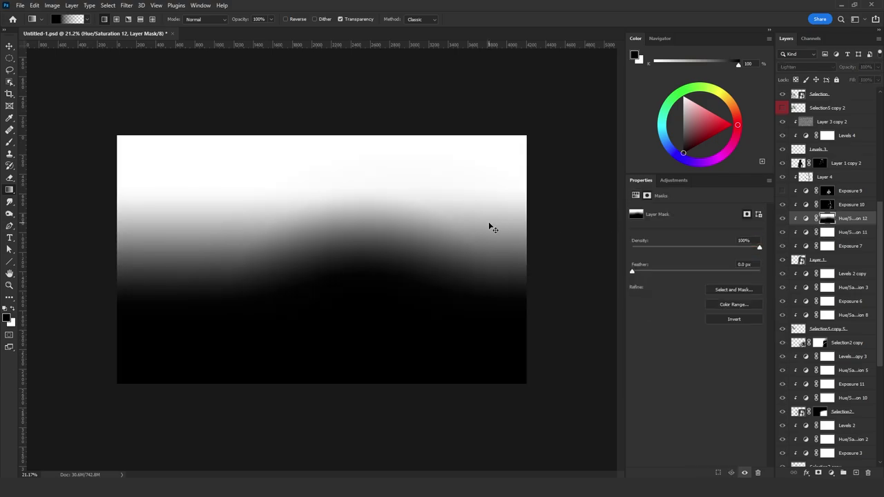
key(ctrl+v)
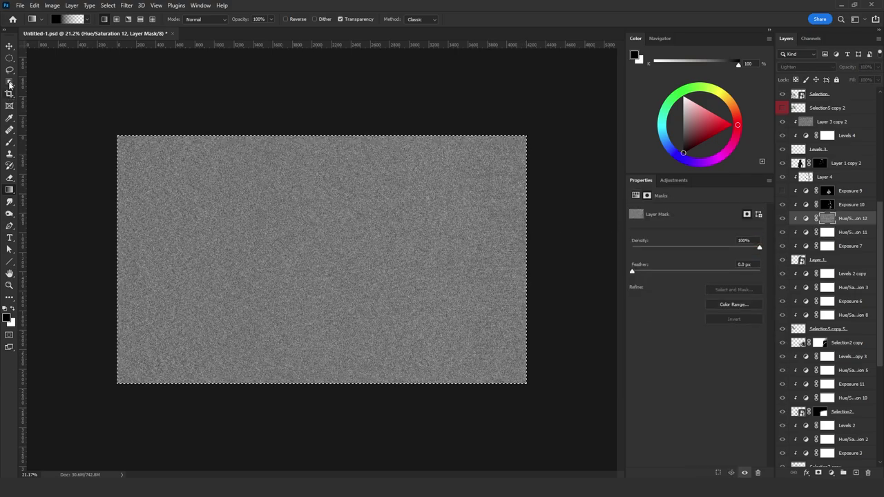
- Deselect and darken the lower part of the noise mask with black linear gradients running upward
key(ctrl+d)
drag(305, 422, 262, 165)
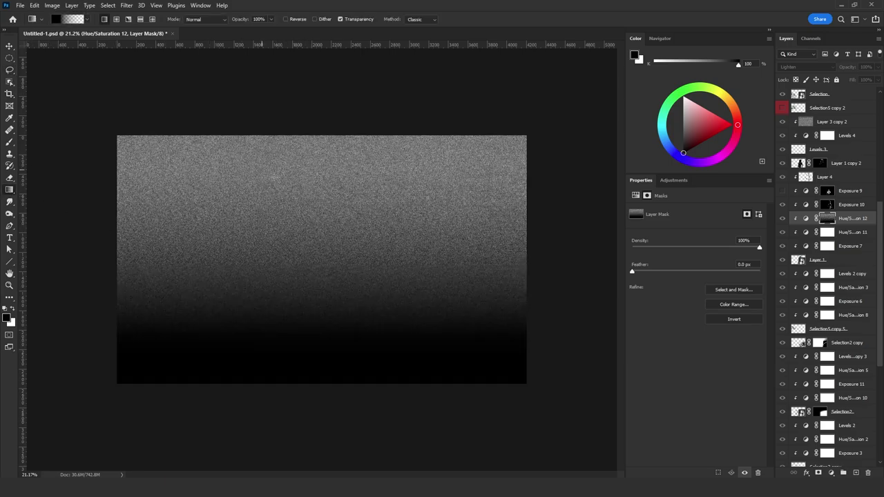
click(806, 222)
click(823, 220)
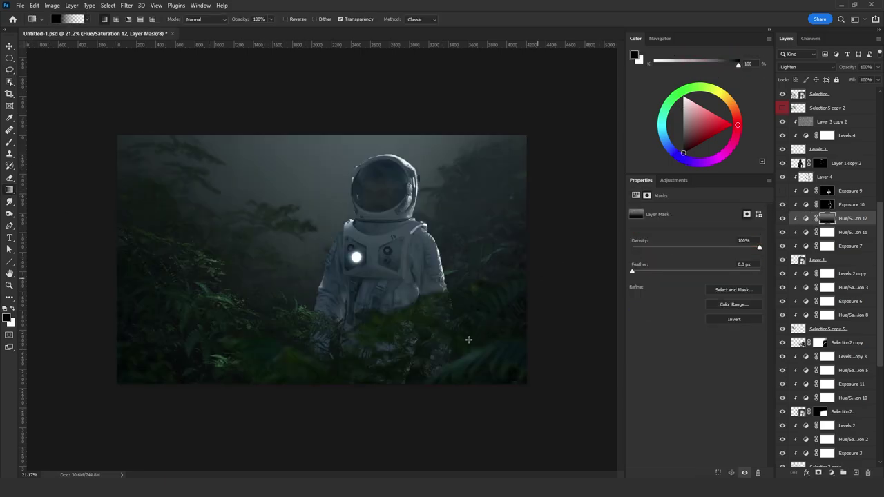
drag(444, 393, 444, 188)
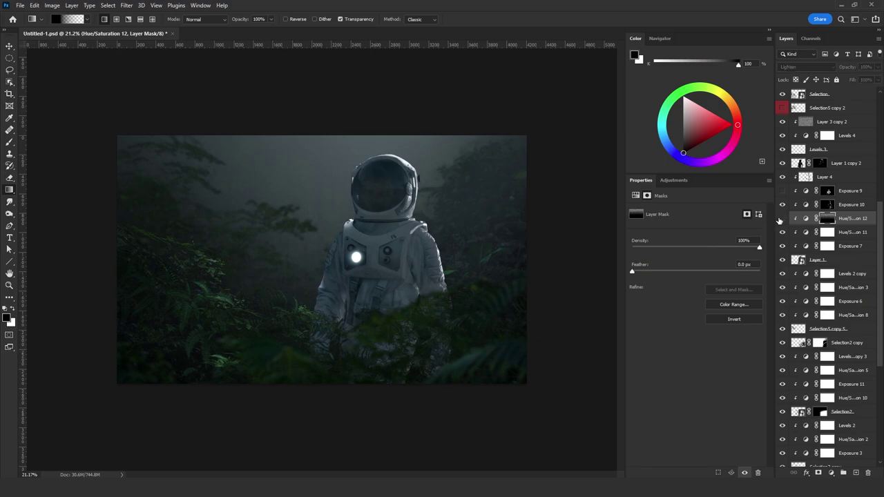
- Add a clipped Levels adjustment to the astronaut, place it above Exposure 10 and set its blend mode to Color
scroll(400, 139, up, 2)
scroll(401, 139, down, 3)
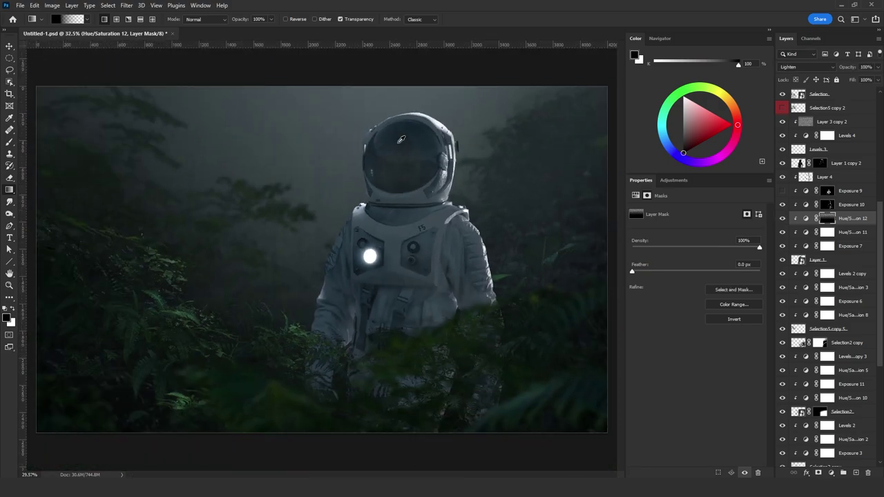
scroll(400, 138, up, 1)
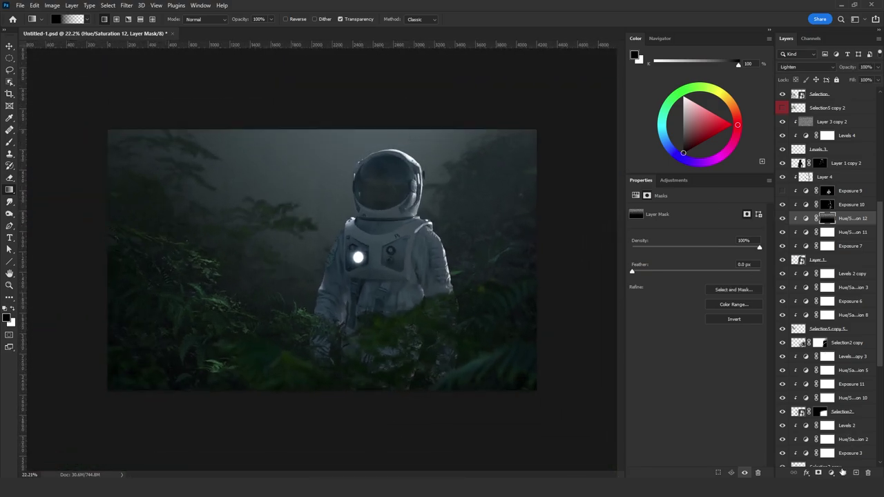
click(842, 472)
click(848, 352)
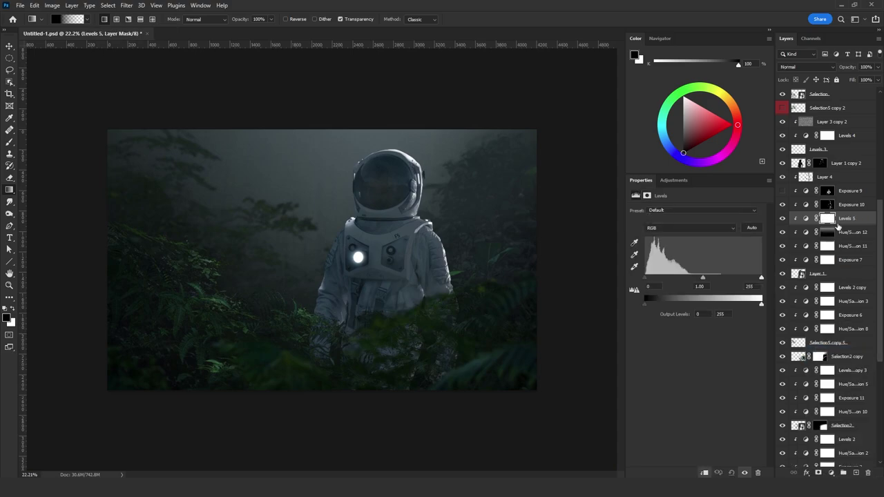
drag(838, 226, 837, 200)
click(794, 67)
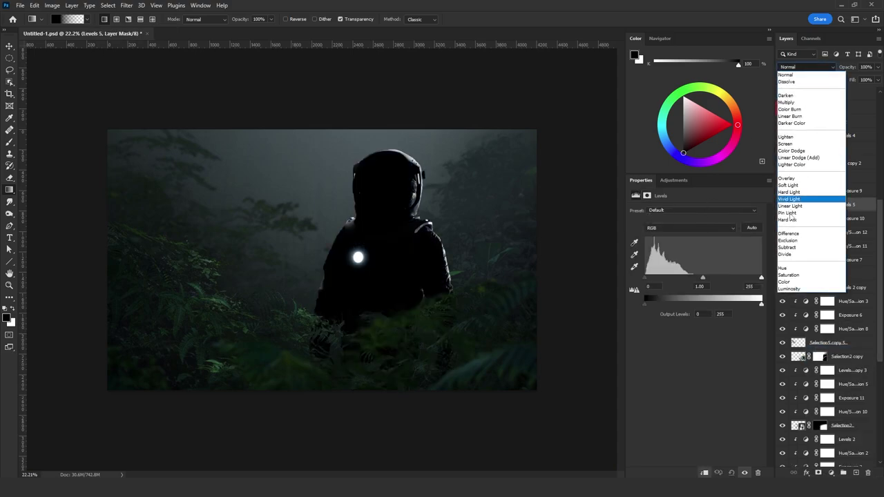
click(785, 282)
- Set the new Levels adjustment's red midtone to 0.8 and its blue midtone to 1.1
click(690, 228)
click(663, 249)
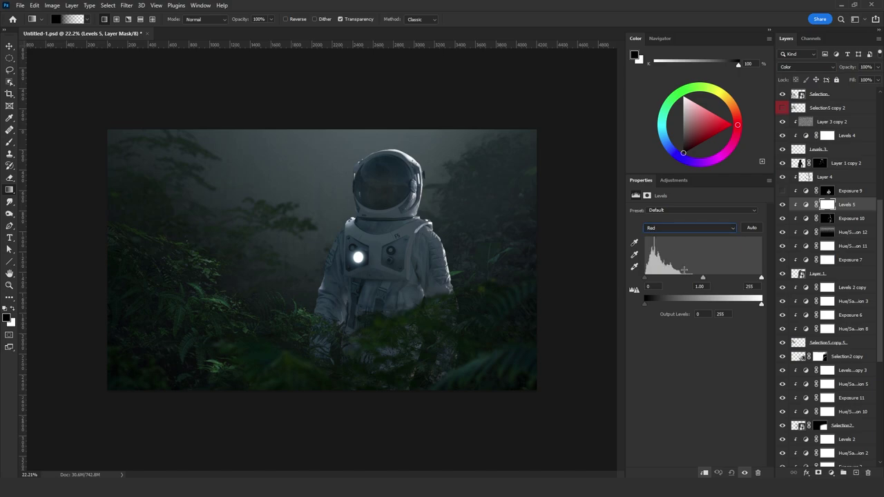
text(.5)
click(690, 228)
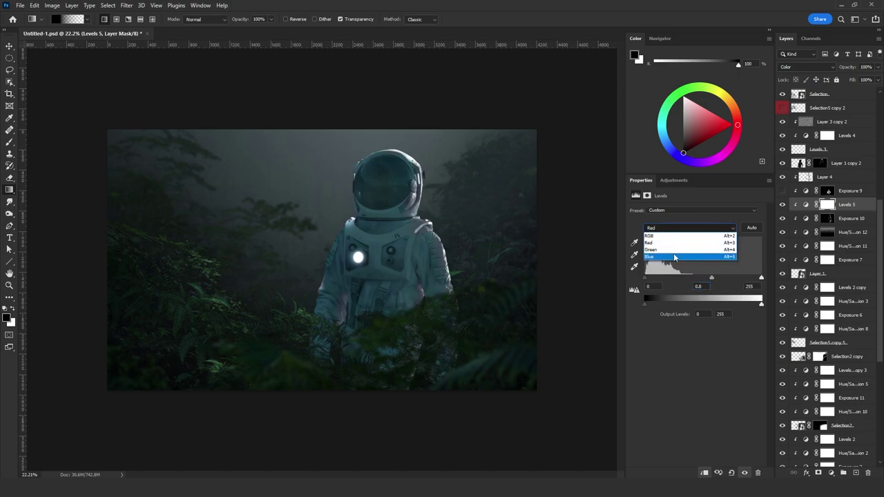
click(674, 256)
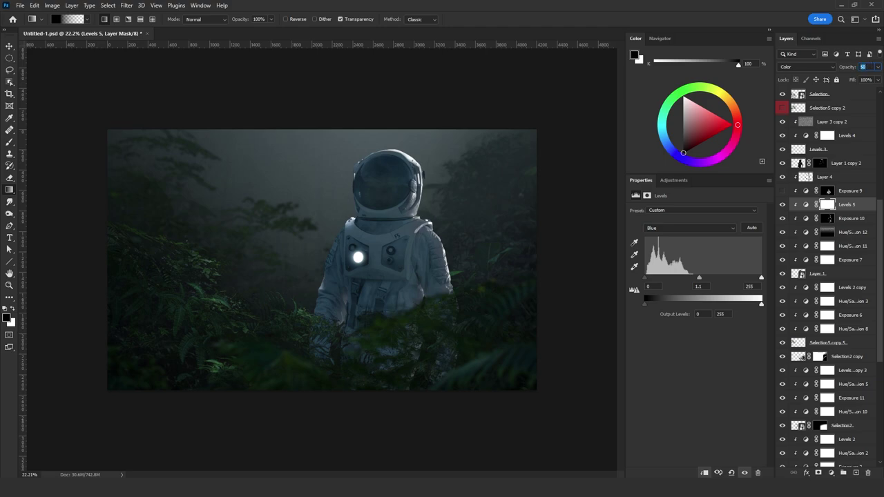
- Add a clipped Hue/Saturation adjustment directly above the astronaut's Layer 1 and set its saturation to -4
click(837, 273)
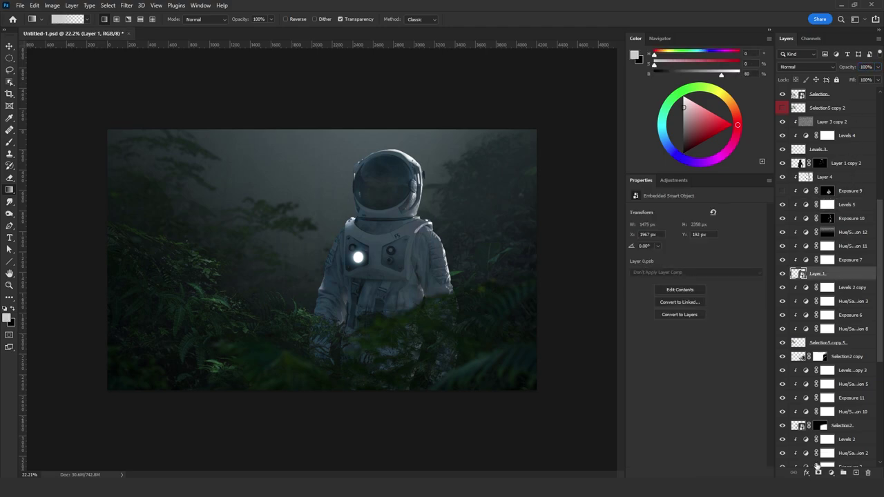
click(831, 472)
click(829, 389)
mouse_move(695, 263)
mouse_down()
mouse_move(677, 263)
mouse_move(693, 264)
mouse_up()
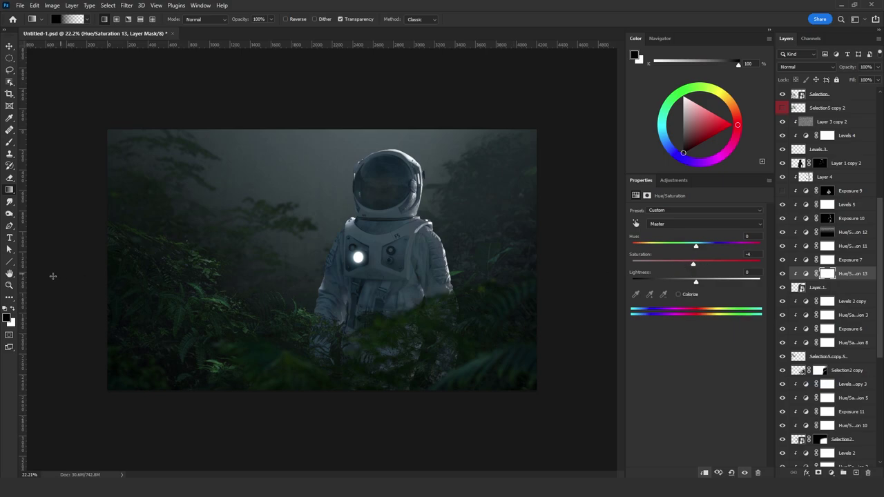
- Add a clipped Exposure adjustment directly above the astronaut layer with exposure -2.06 and gamma correction 0.87
key(z)
drag(299, 276, 386, 250)
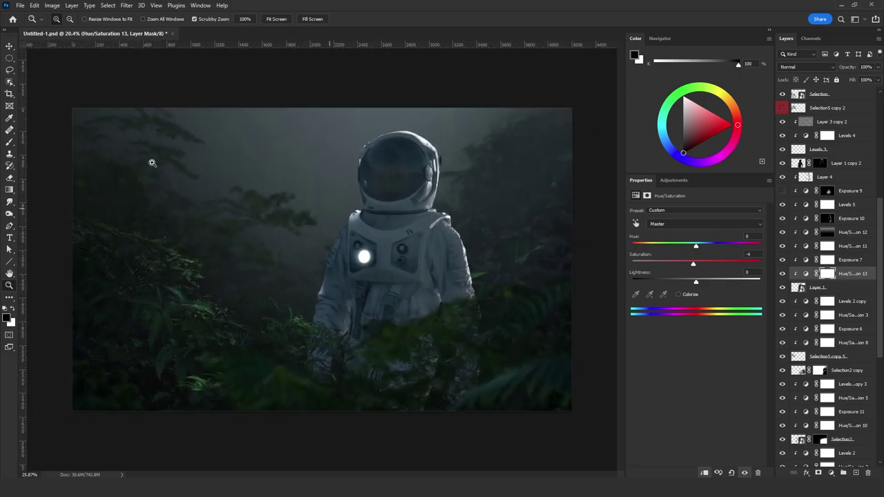
key(v)
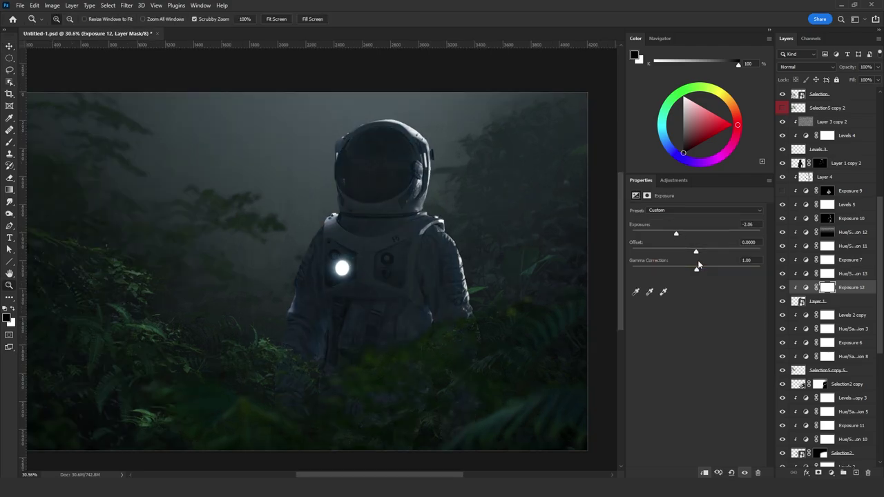
drag(696, 269, 703, 273)
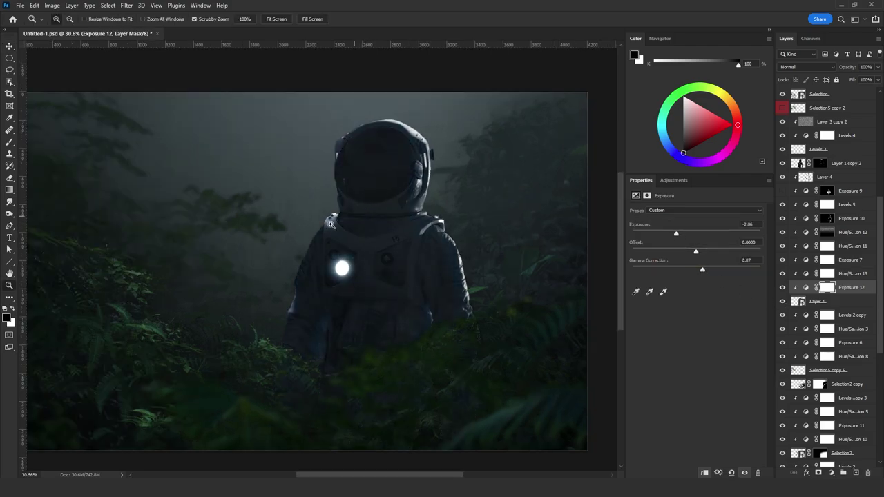
- Paste the noise texture into the Exposure 12 mask and return to the composite view
click(11, 191)
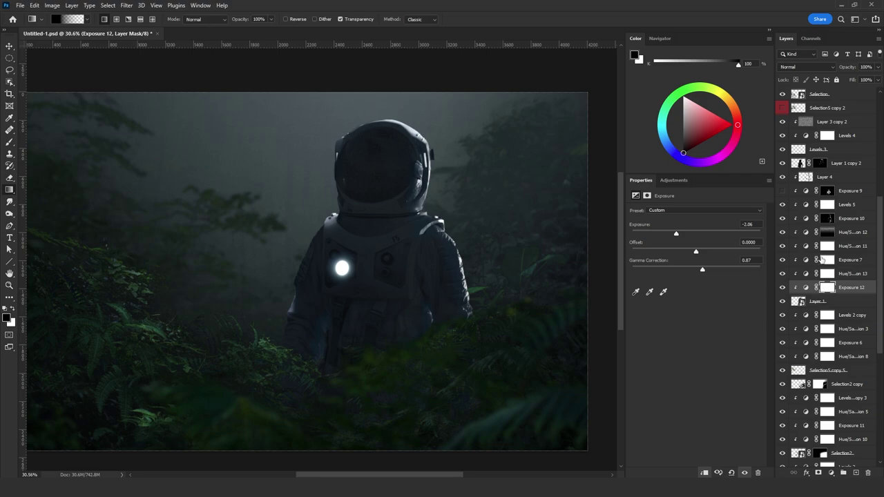
click(826, 287)
alt+click(826, 287)
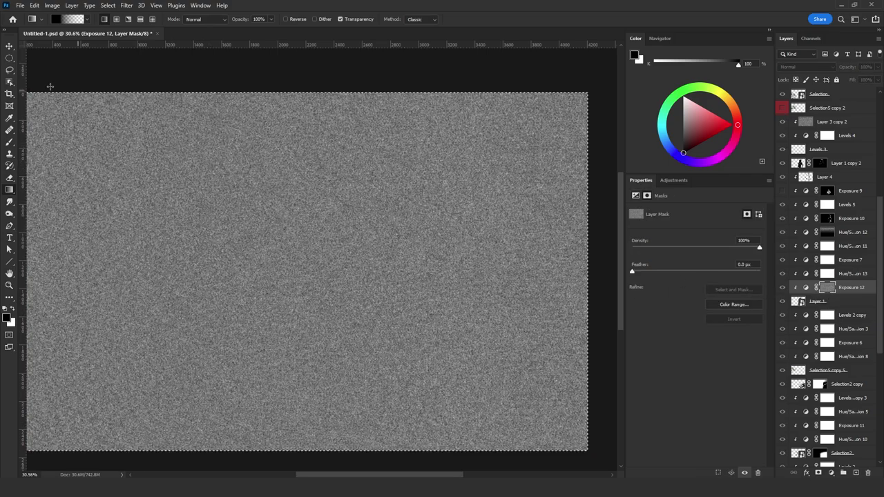
click(10, 70)
key(ctrl+2)
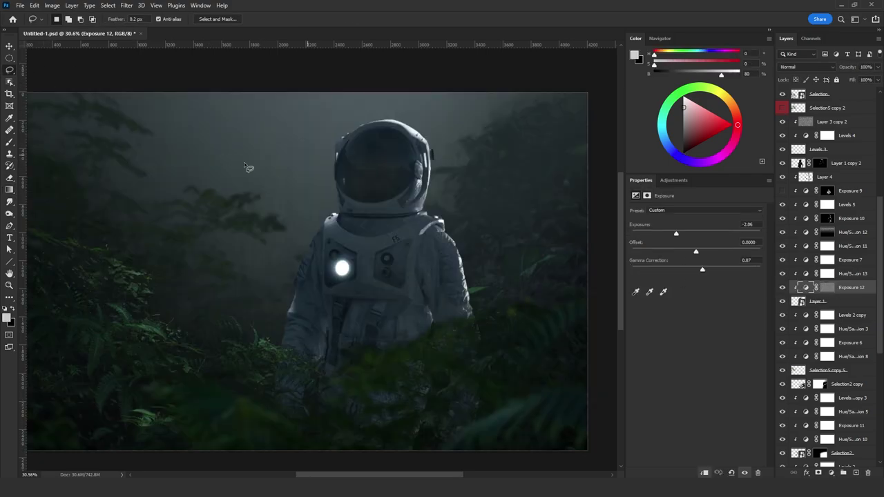
- Darken the upper part of the Exposure 12 noise mask with black linear gradients running down the astronaut
click(13, 191)
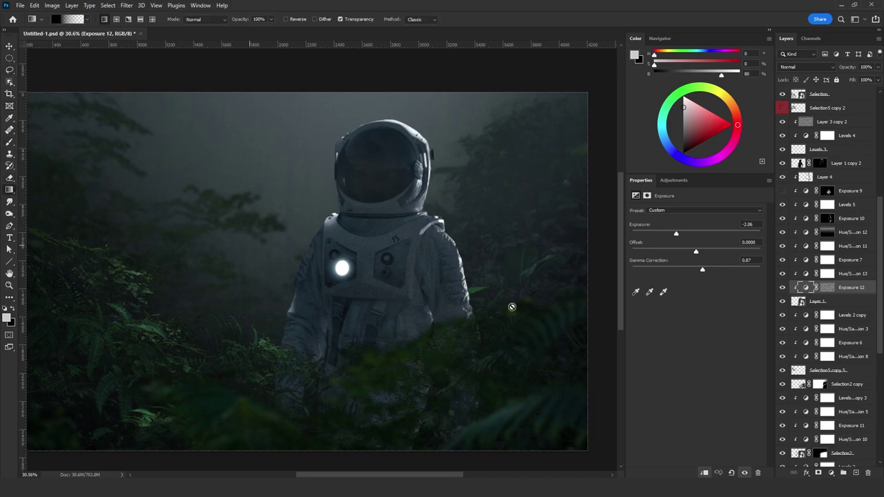
click(14, 310)
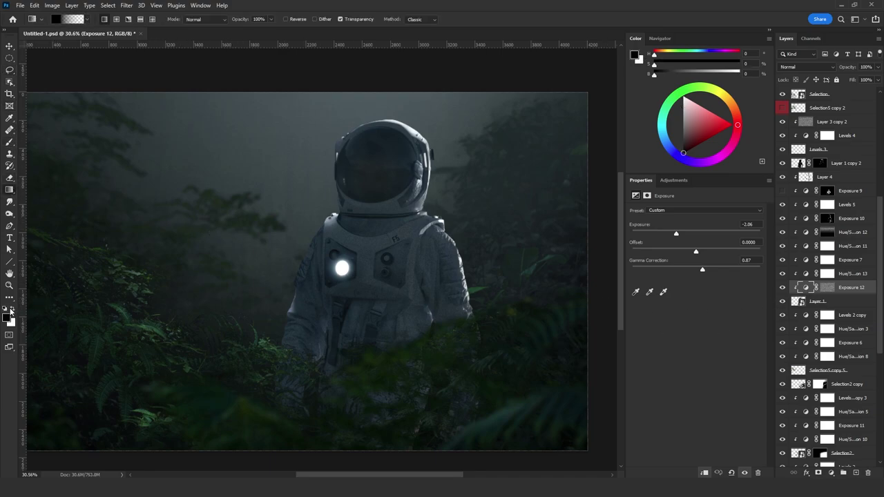
click(827, 288)
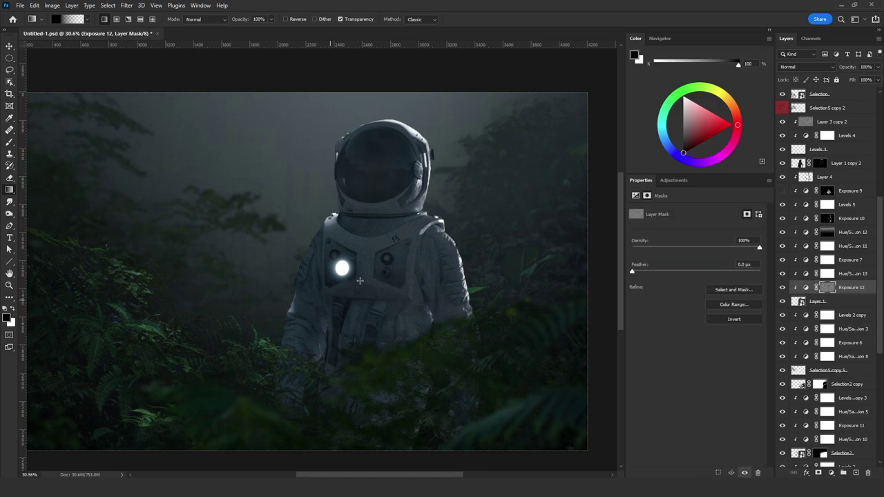
drag(381, 265, 379, 402)
scroll(377, 396, down, 3)
key(ctrl+z)
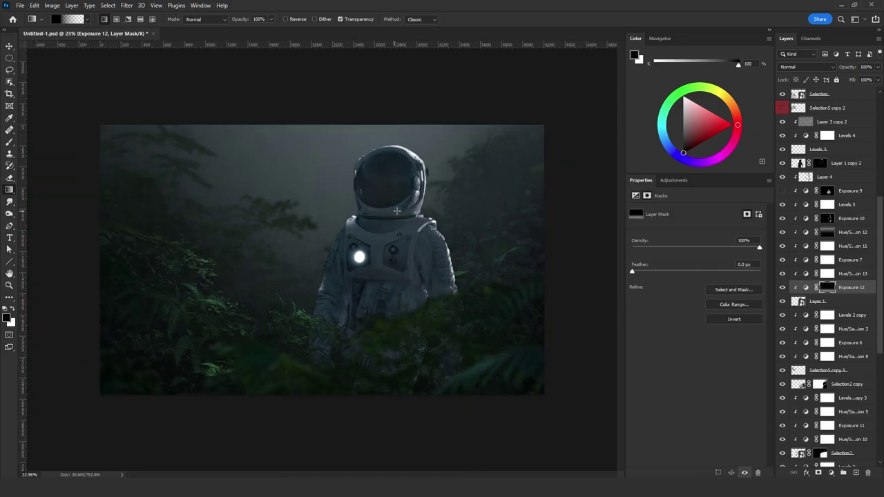
key(ctrl+shift+z)
drag(379, 167, 375, 366)
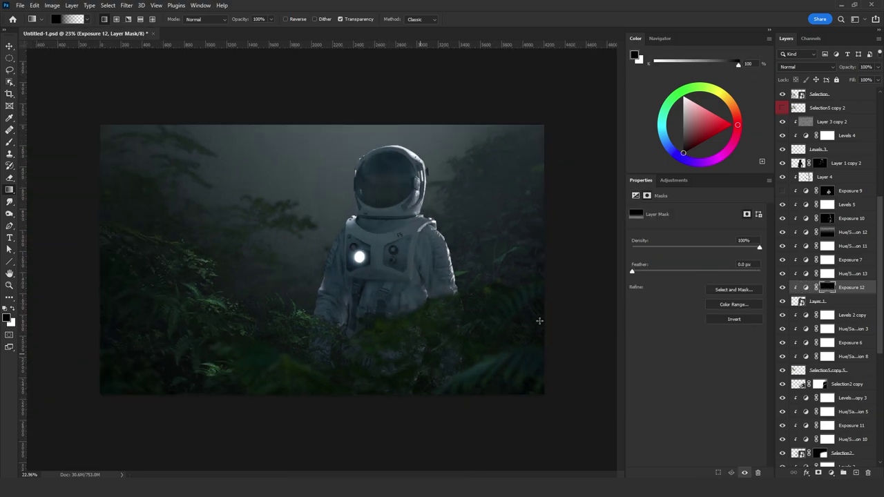
- Set Exposure 12 to exposure -4.46 and gamma correction 0.65
click(805, 288)
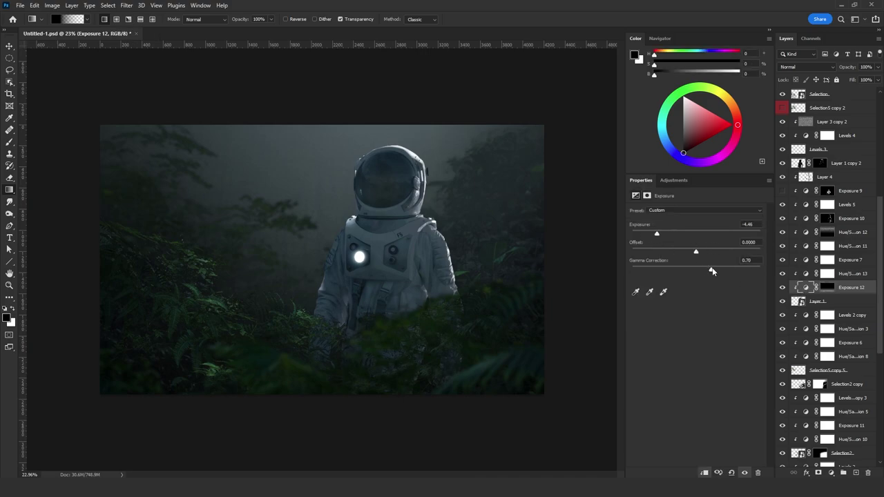
drag(726, 271, 715, 273)
- Duplicate Exposure 12, delete the copy's mask and set the copy to exposure -1.25 and gamma correction 0.78
key(ctrl+j)
right_click(827, 287)
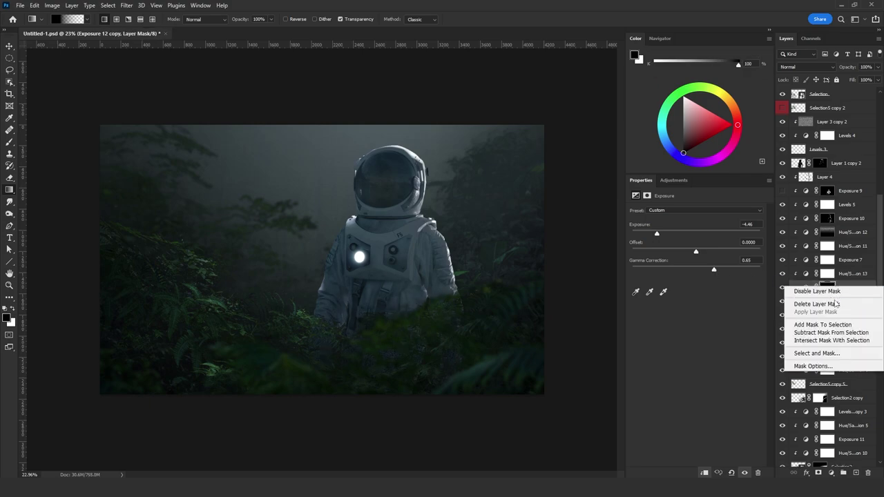
click(821, 304)
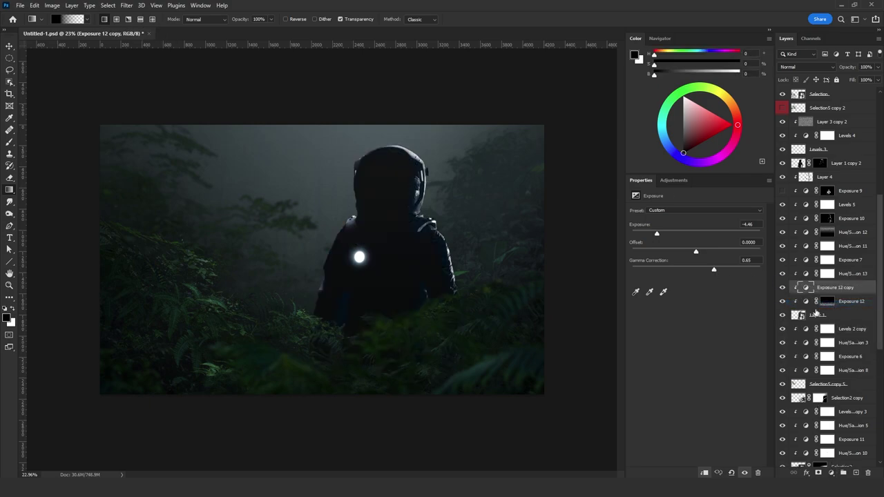
click(684, 233)
drag(714, 269, 701, 271)
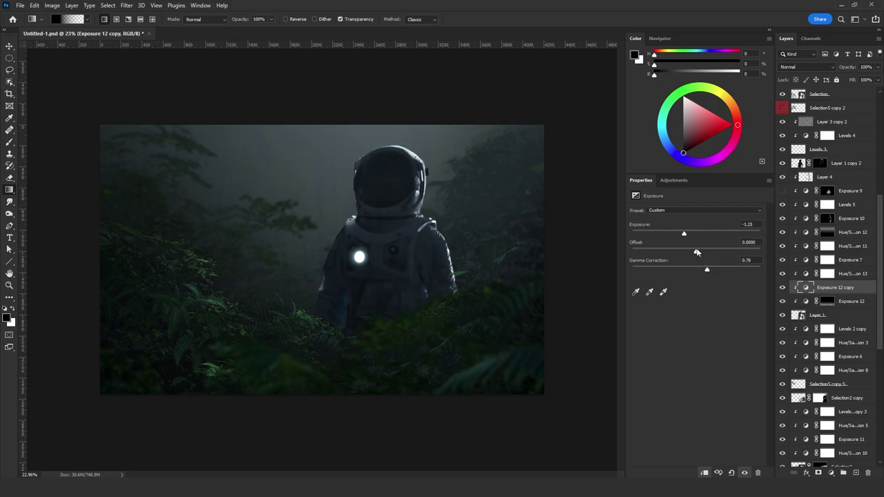
- Give the Exposure 12 copy a black mask and reveal its lower part with white linear gradients running upward from below the canvas
alt+click(818, 473)
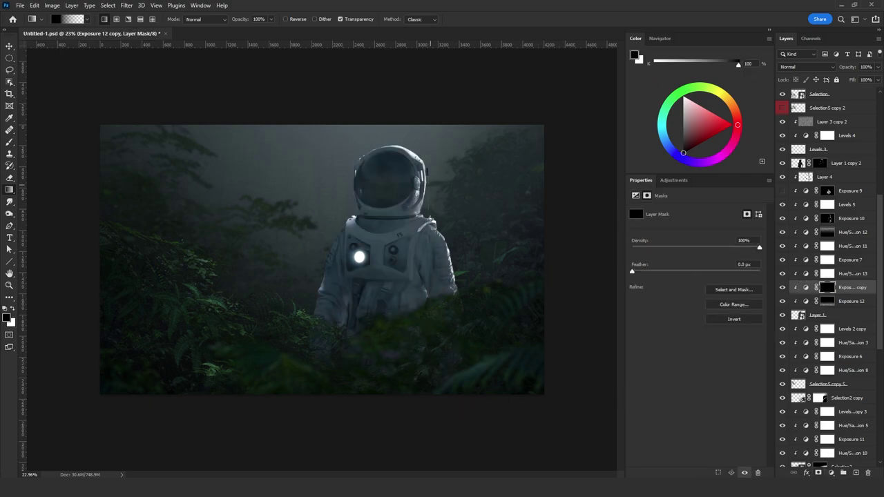
key(x)
key(ctrl+minus)
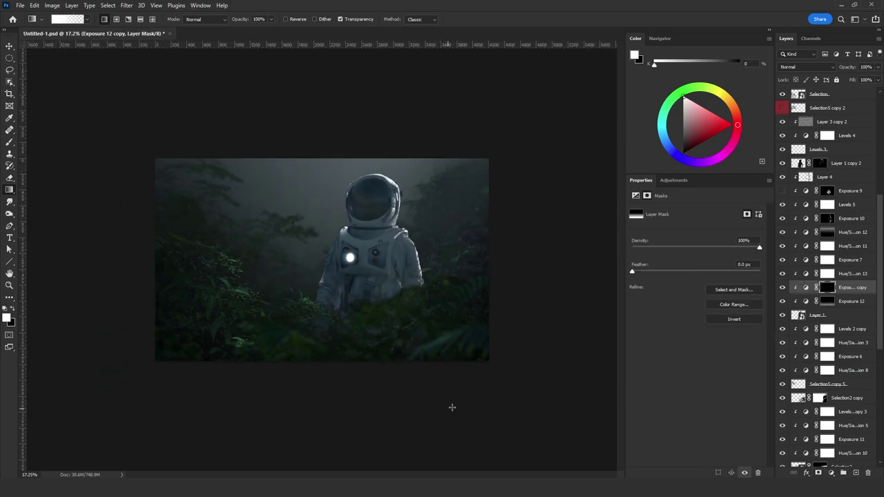
drag(484, 425, 390, 289)
key(ctrl+minus)
drag(375, 442, 357, 181)
key(ctrl+plus)
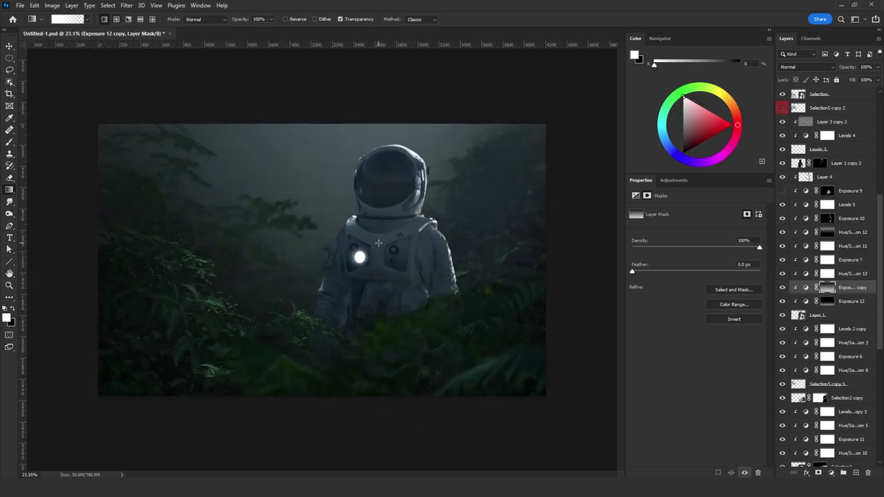
key(ctrl+minus)
key(ctrl+plus)
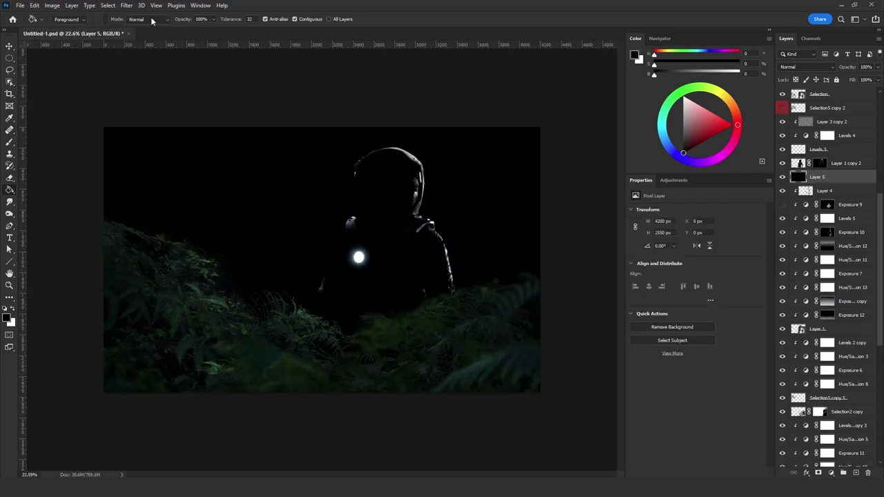
- Move the black-filled Layer 5 to the top of the layer stack
click(126, 5)
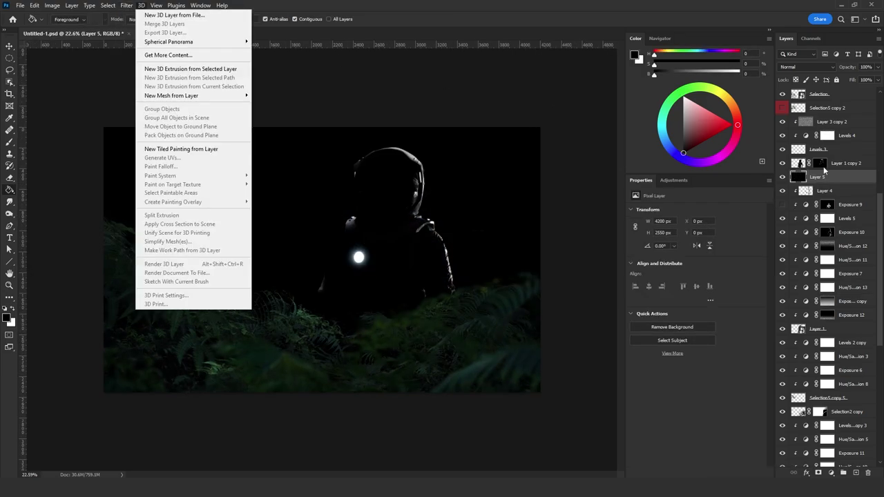
scroll(838, 289, up, 5)
drag(835, 316, 838, 94)
- Apply a Mezzotint filter of type Coarse Dots to the black Layer 5
click(127, 5)
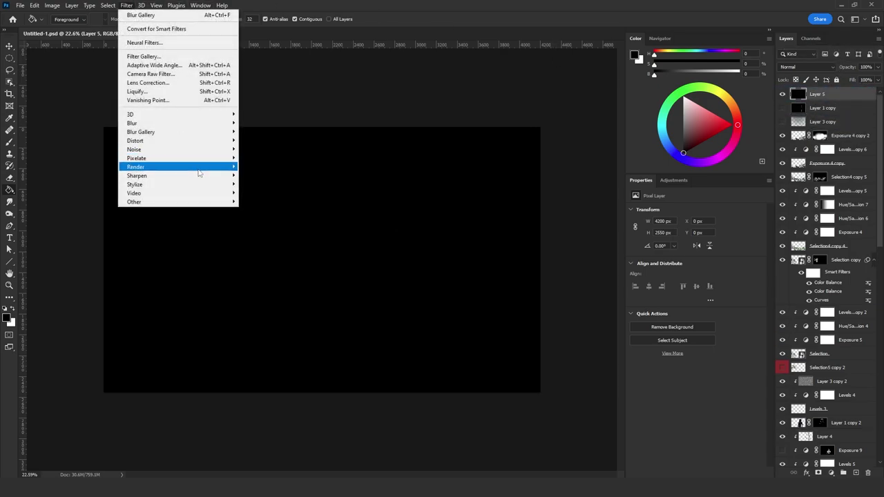
mouse_move(203, 149)
mouse_move(138, 158)
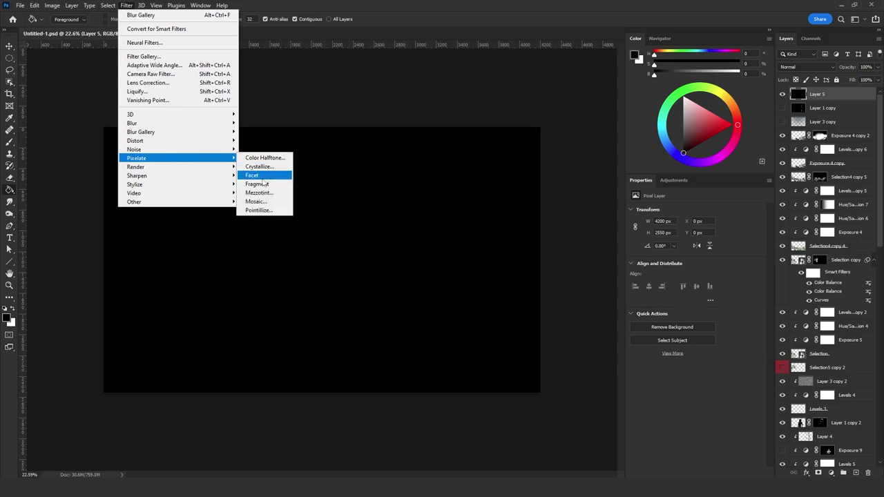
click(261, 193)
click(522, 262)
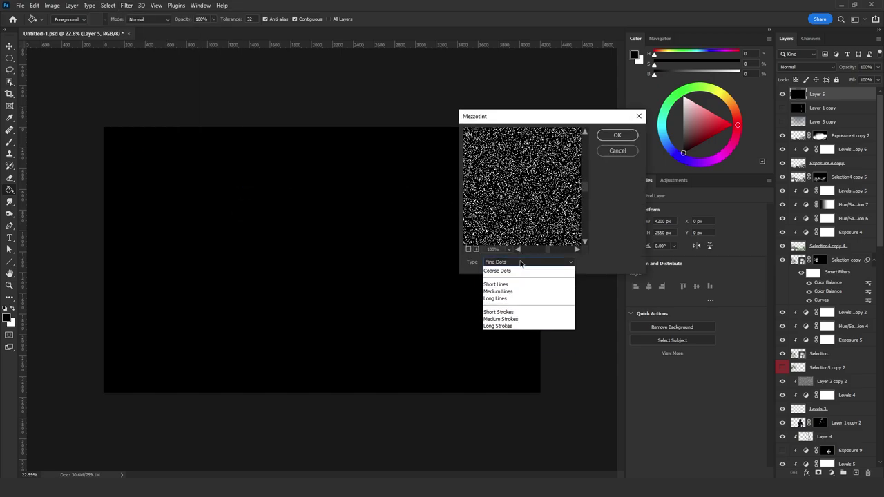
click(517, 290)
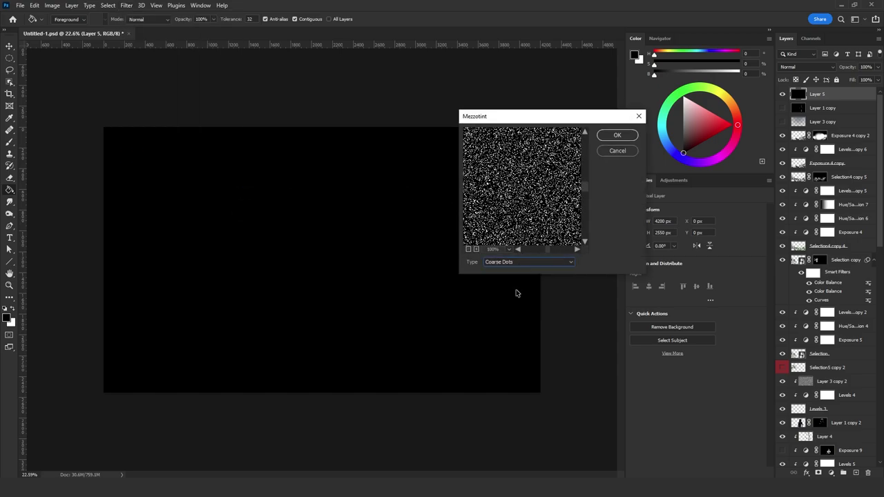
click(616, 136)
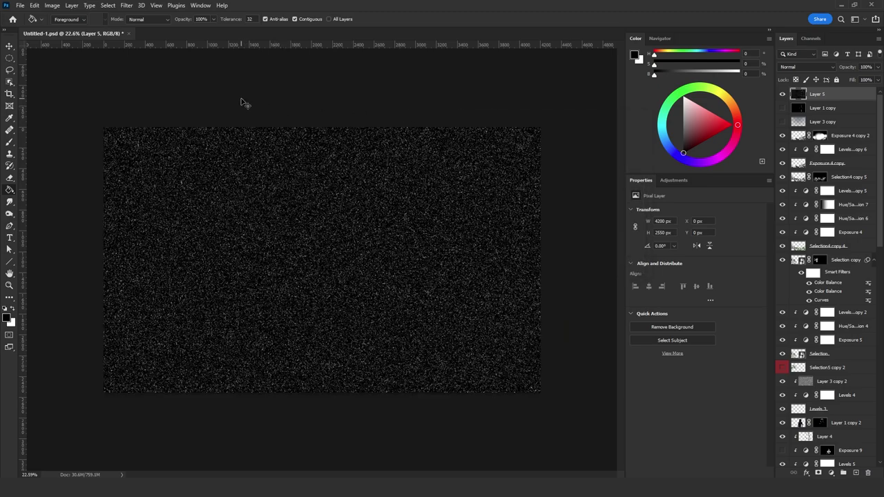
- Scale the dotted layer to 300% in width and height
key(ctrl+t)
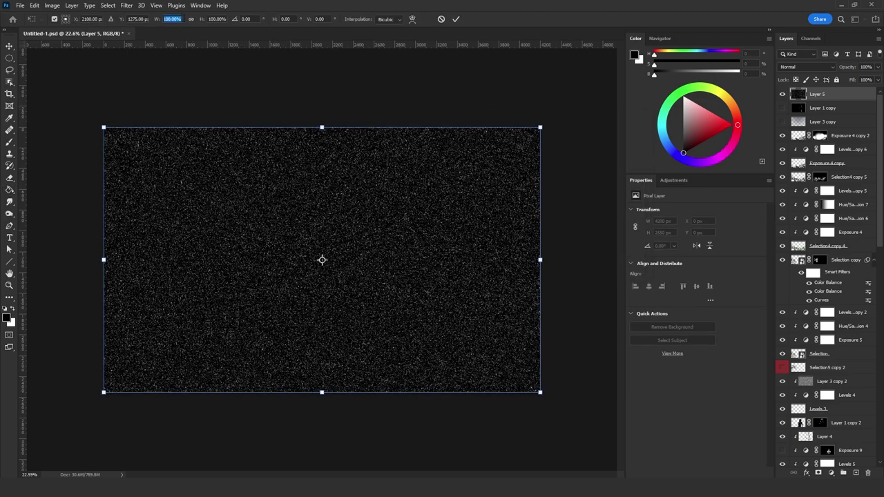
text(300)
key(Tab)
text(300)
key(Return)
key(Return)
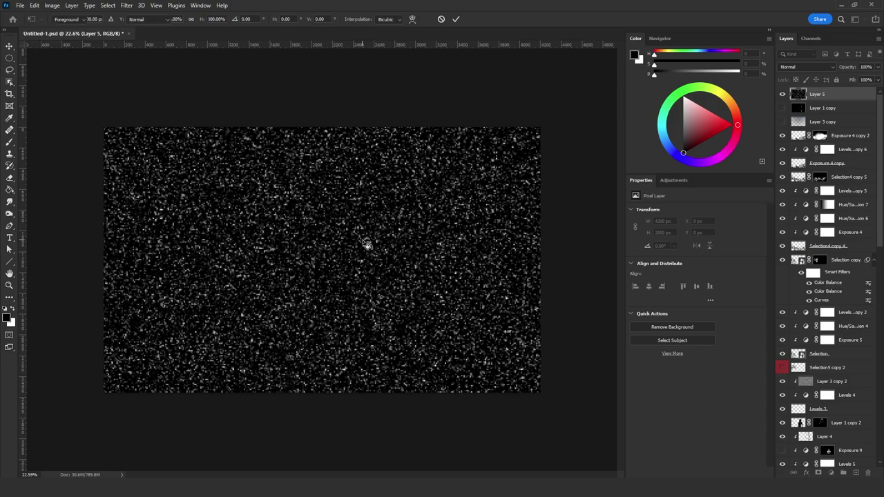
- Crop away the enlarged dot layer's pixels outside the canvas and deselect
click(54, 4)
click(73, 100)
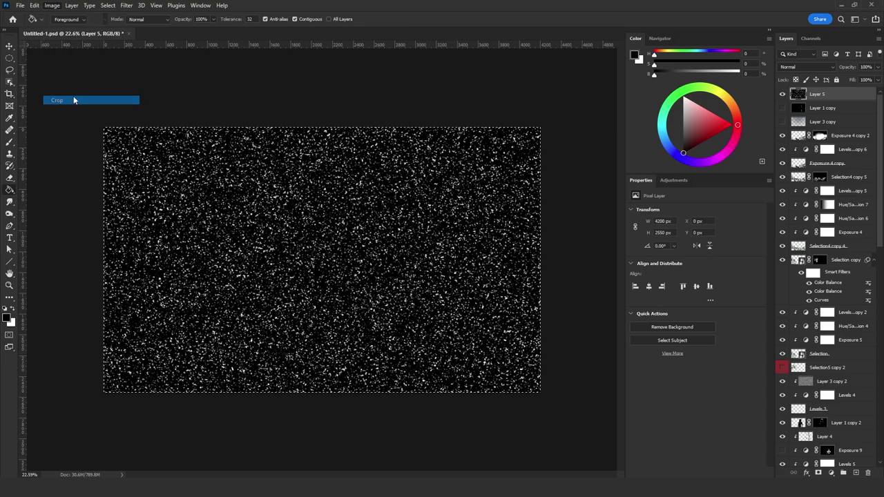
click(11, 71)
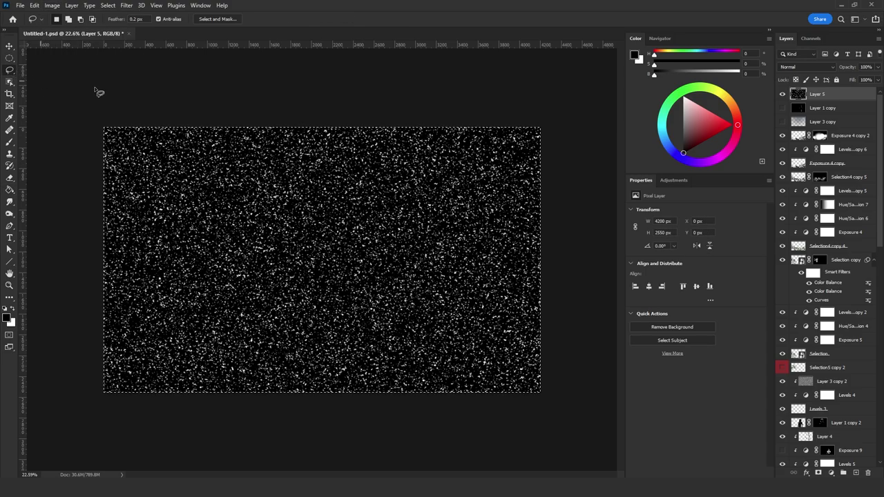
- Soften the white dots on Layer 5 with a Gaussian Blur
click(127, 5)
mouse_move(195, 125)
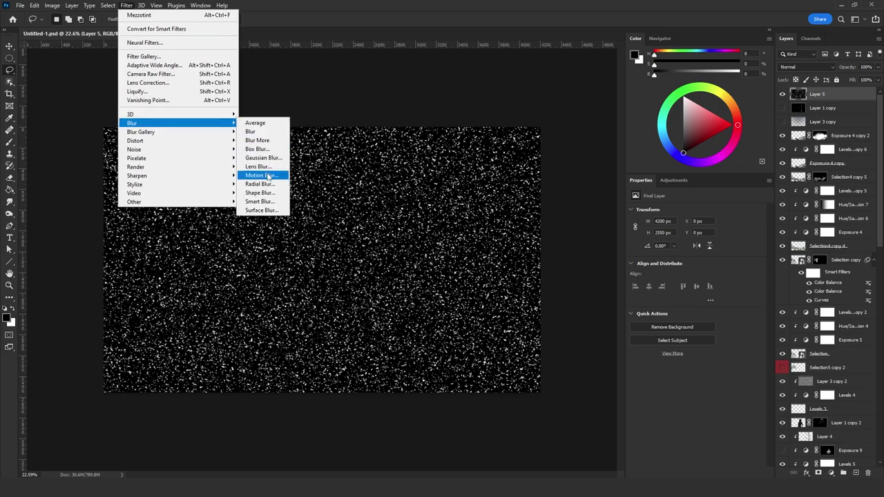
click(262, 157)
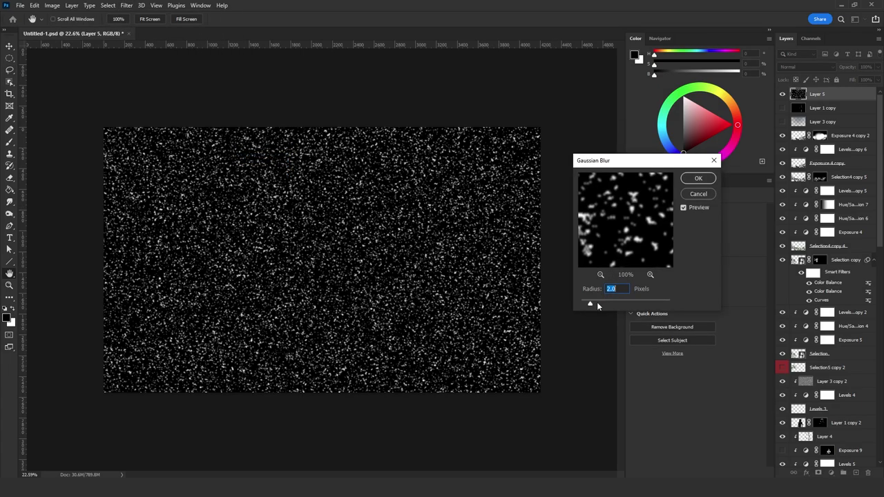
click(598, 304)
click(698, 179)
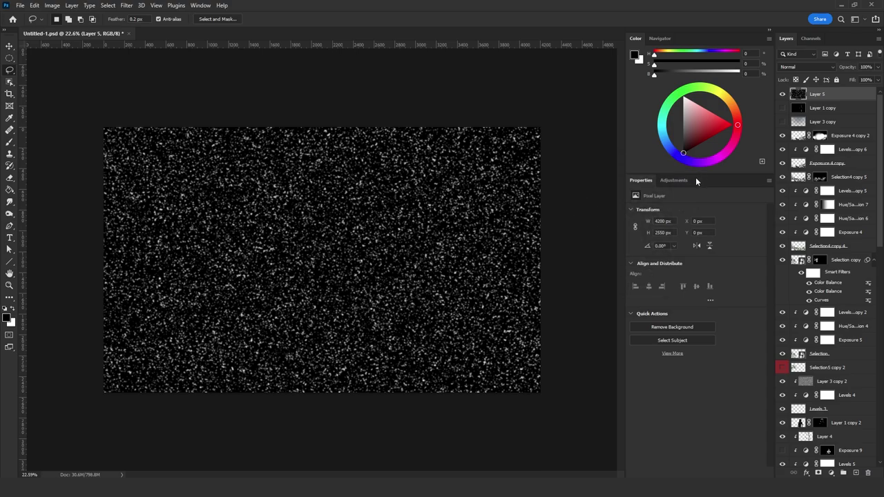
- Thin out Layer 5's white dots with a Levels adjustment using midtones 0.1 and input white point 202
key(ctrl+l)
mouse_move(618, 324)
mouse_down()
mouse_move(604, 323)
mouse_move(612, 323)
mouse_up()
drag(618, 324, 639, 327)
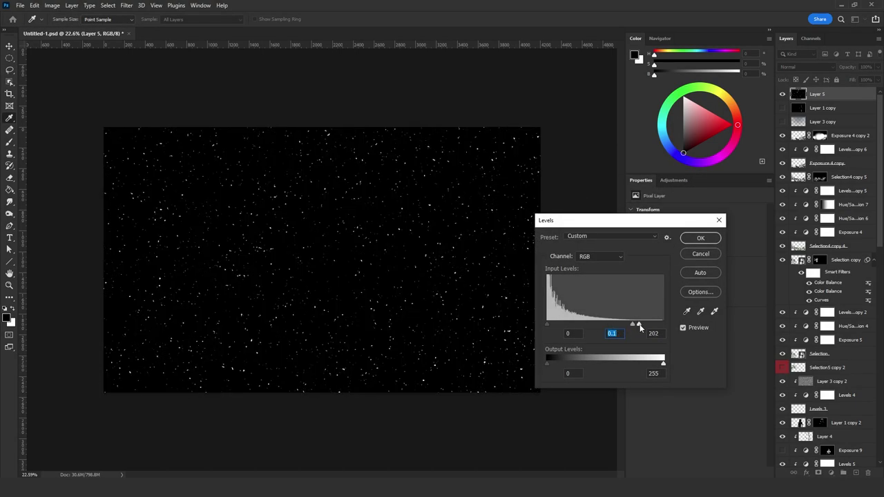
click(700, 237)
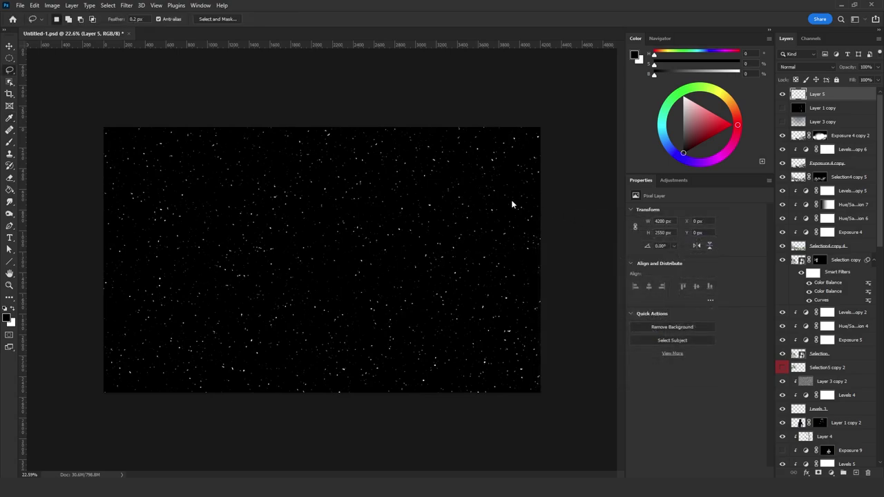
- Scale the thinned dot layer to 300% in width and height, crop away its pixels outside the canvas and deselect
key(ctrl+t)
text(300)
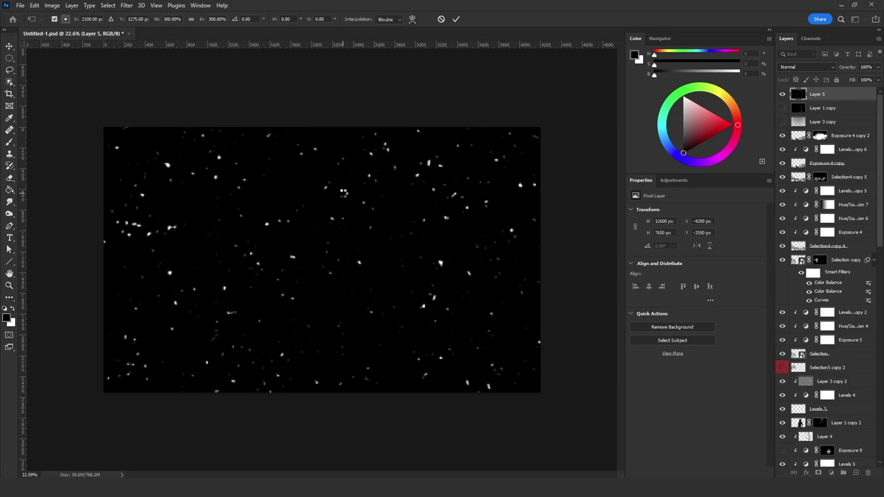
key(Return)
click(52, 5)
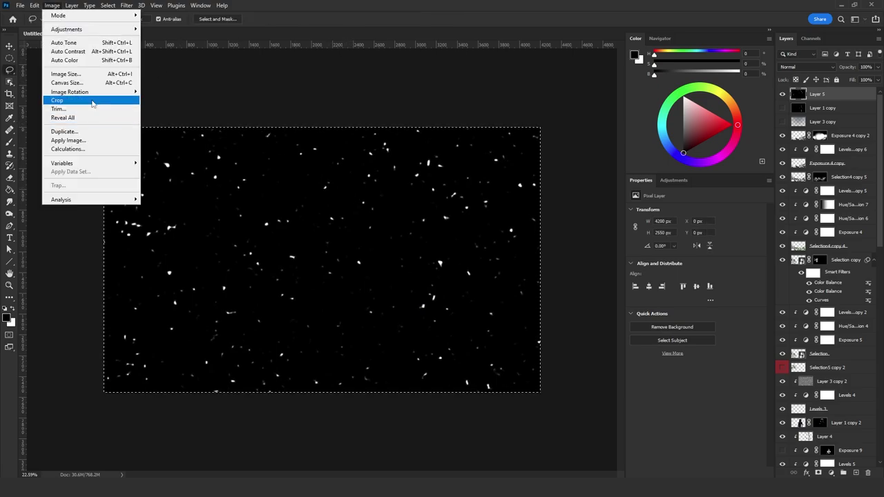
click(91, 97)
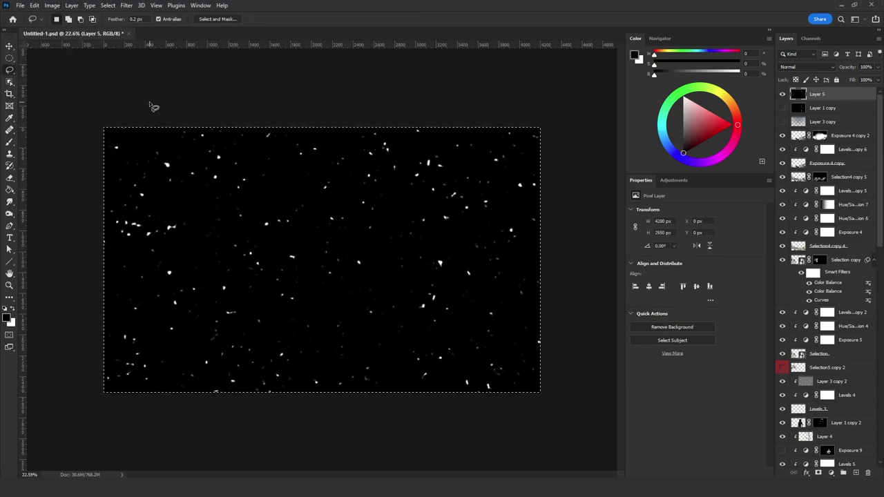
click(267, 145)
- Turn the dots into bokeh with a Lens Blur of focal distance 205, radius 96 and an Octagon (8) iris
click(127, 5)
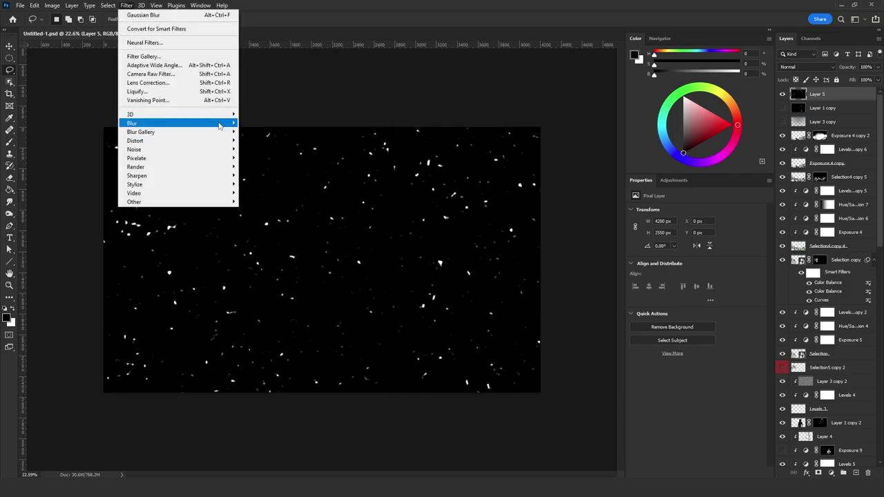
mouse_move(166, 123)
click(262, 167)
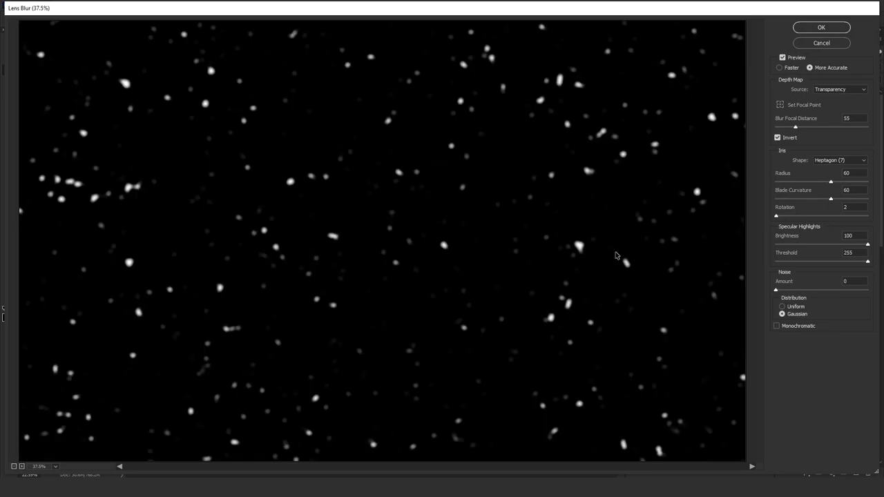
drag(830, 130, 850, 130)
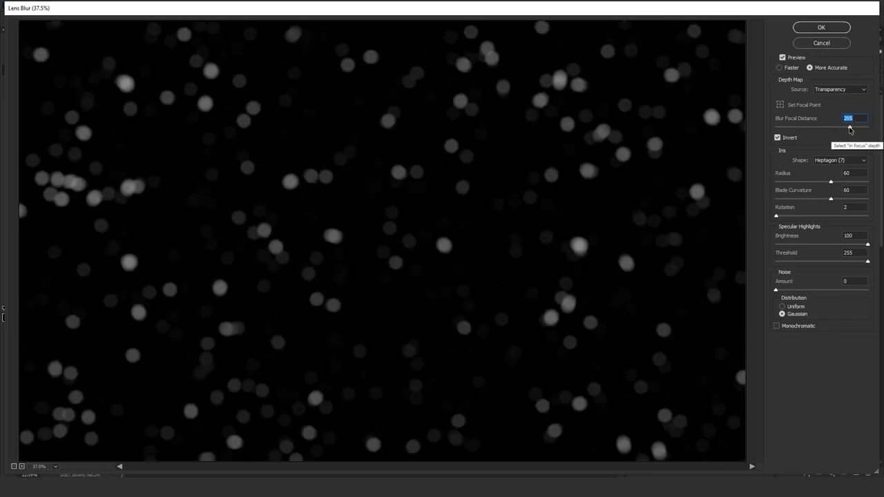
drag(831, 182, 863, 183)
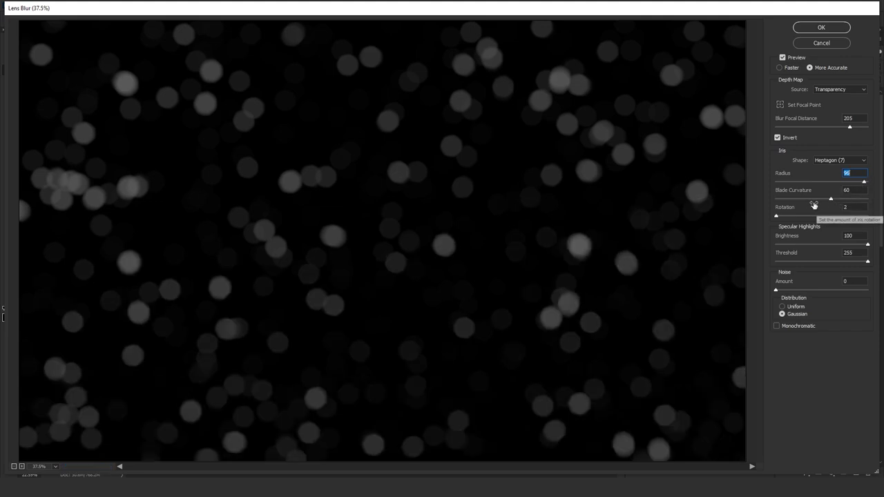
click(844, 161)
click(829, 176)
click(843, 160)
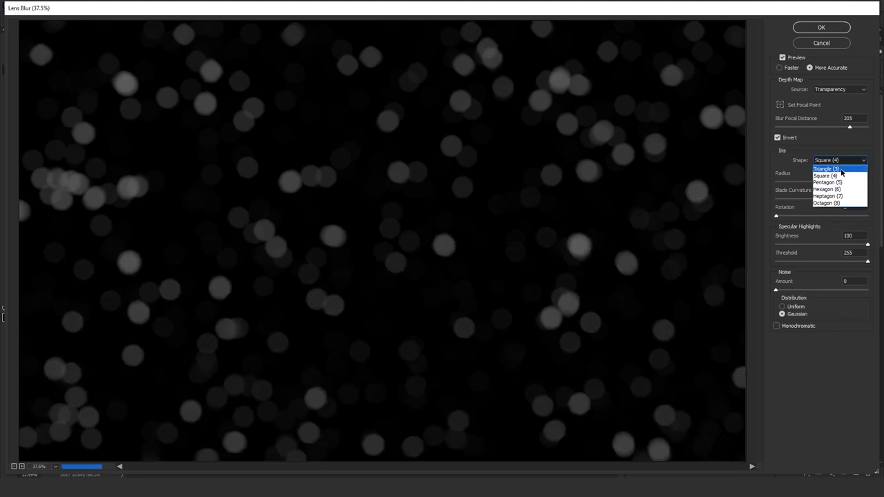
click(832, 205)
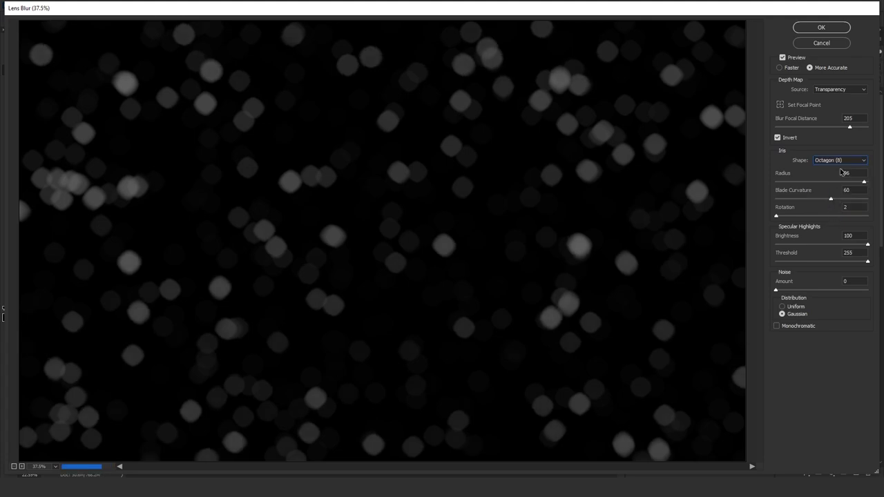
click(819, 28)
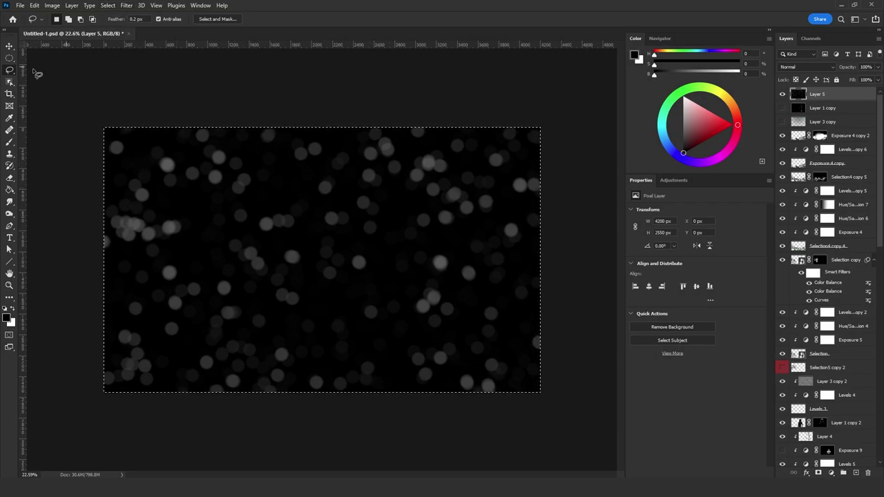
- Set Layer 5's blend mode to Screen and move it directly beneath Layer 2 in the layer stack
click(805, 67)
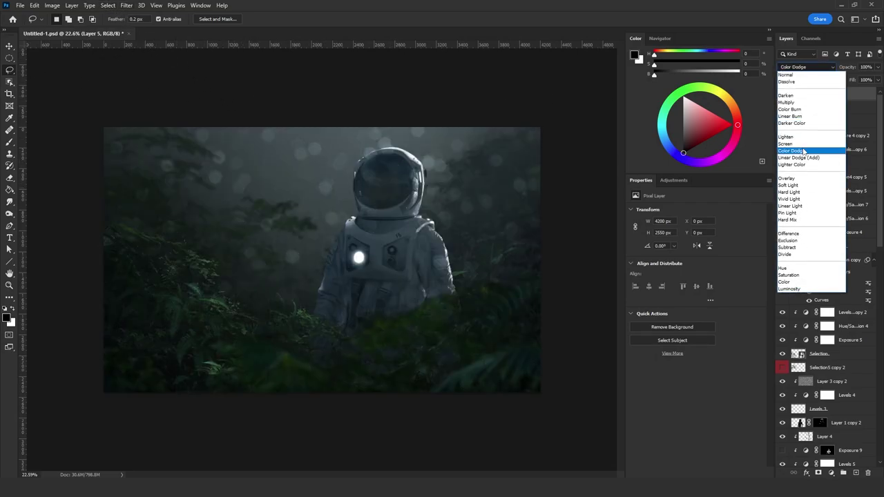
click(803, 145)
scroll(828, 131, down, 6)
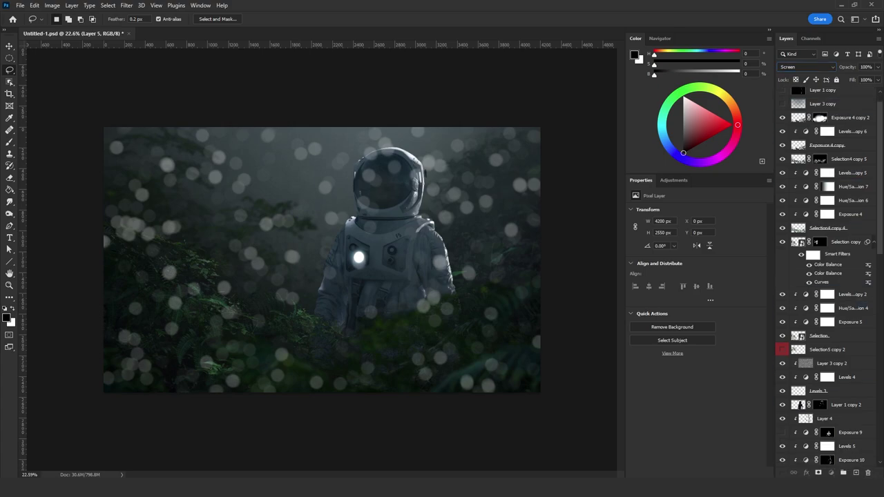
scroll(829, 277, down, 10)
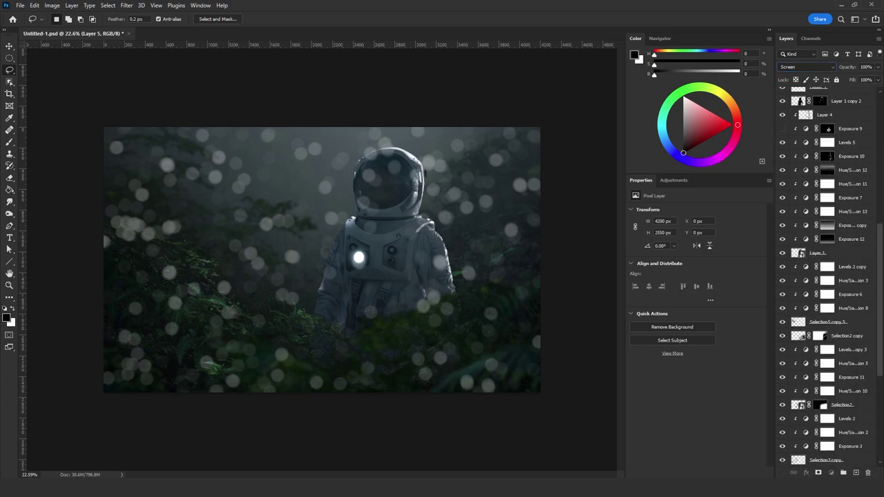
scroll(822, 419, down, 5)
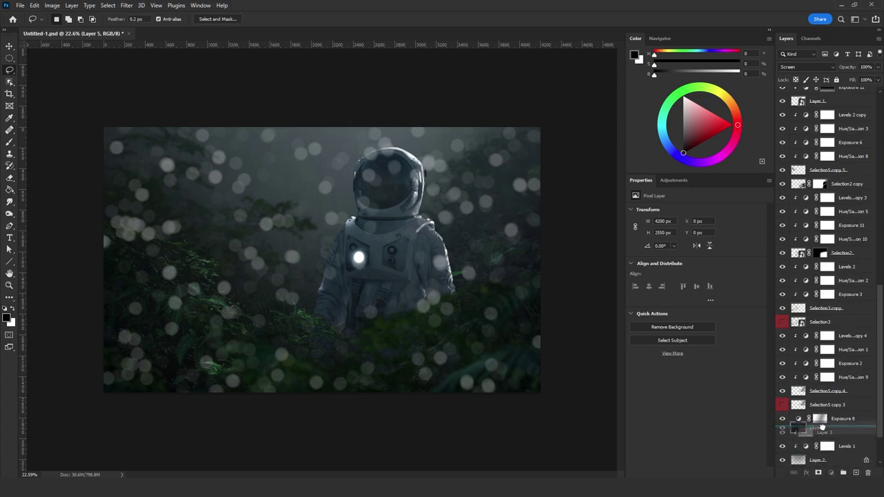
scroll(821, 415, down, 2)
drag(825, 382, 821, 437)
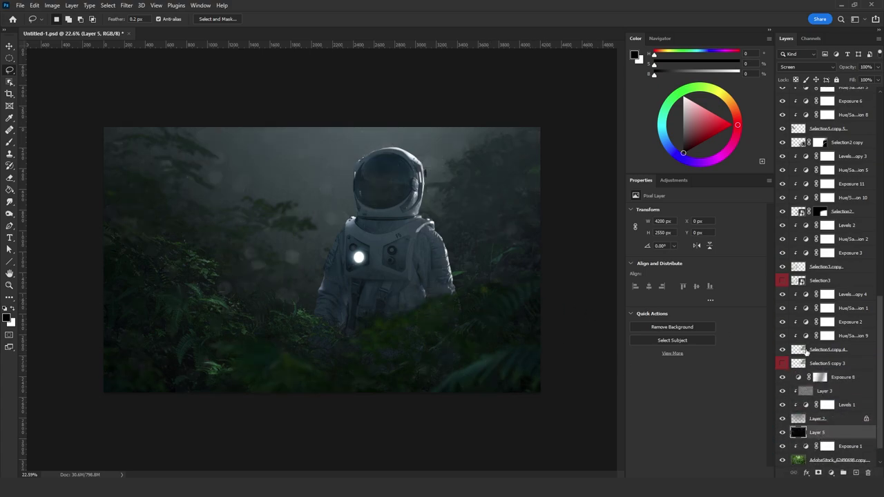
- Copy Layer 3's noise texture into a new layer mask on Layer 5 and return to the layer's image
click(821, 394)
key(ctrl+a)
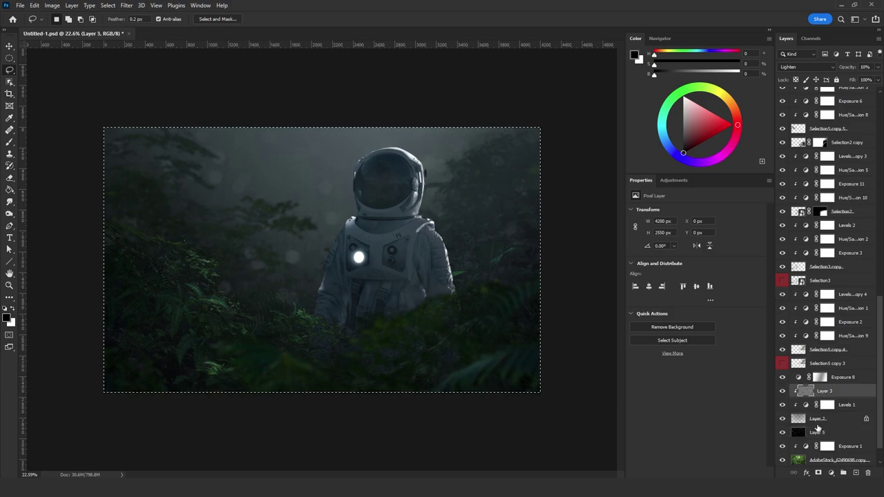
click(818, 431)
click(818, 472)
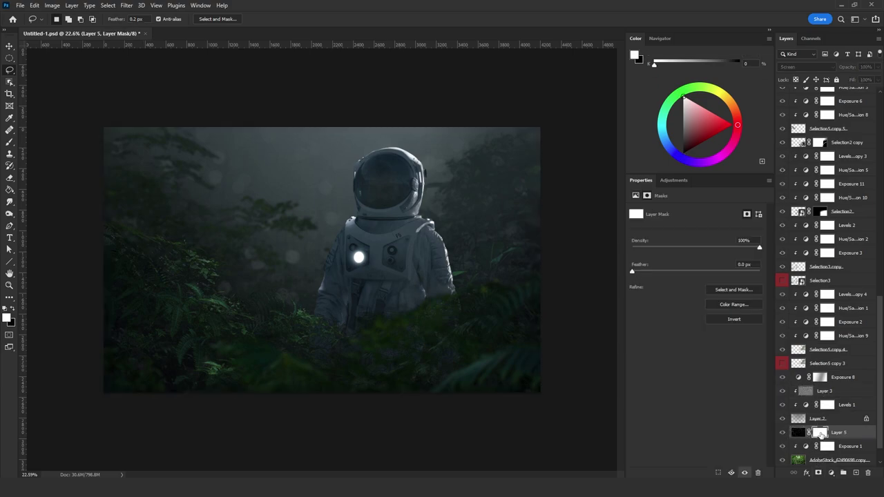
alt+click(820, 432)
key(ctrl+v)
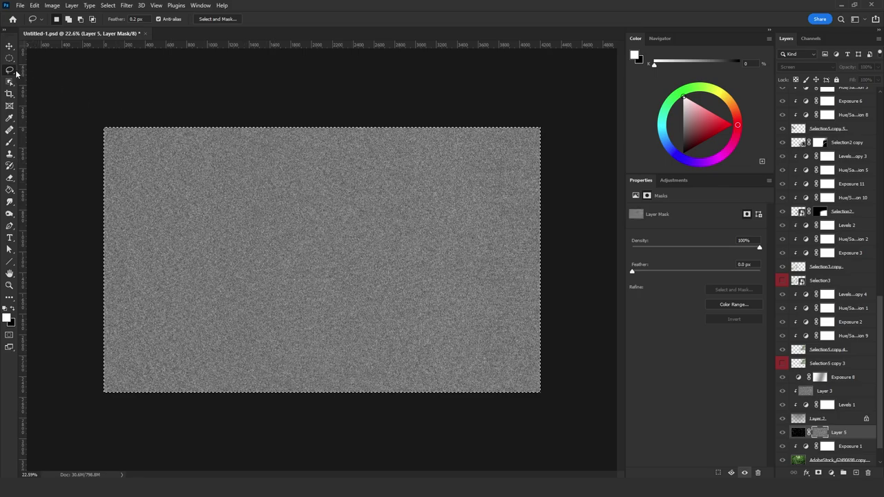
click(798, 433)
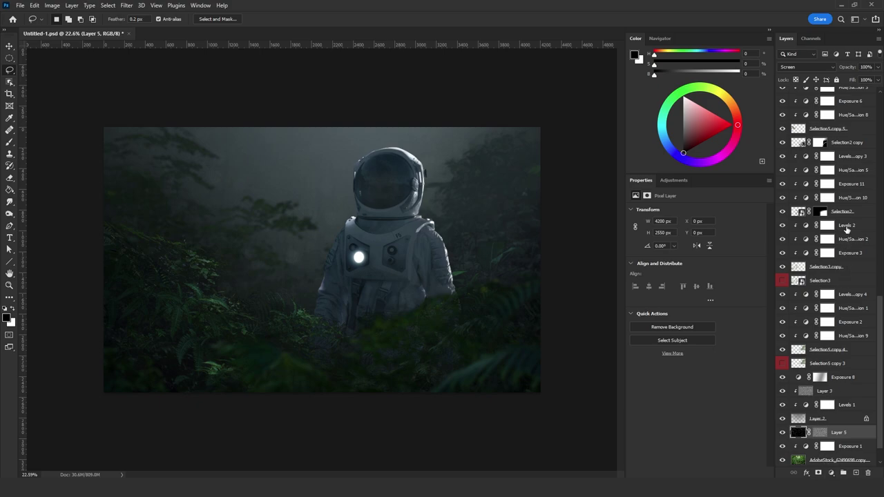
- Duplicate the Levels 2 adjustment, set the copy to 70% opacity and clip it to the bokeh Layer 5
drag(846, 229, 844, 452)
click(782, 447)
click(783, 447)
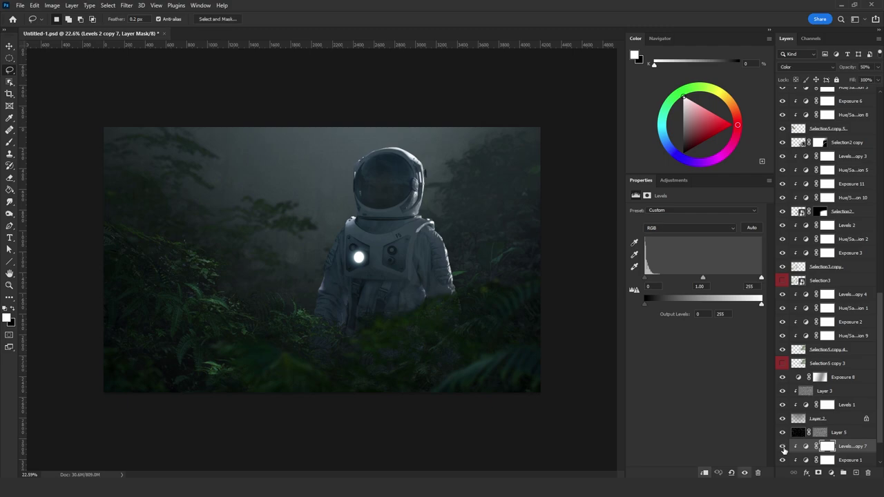
scroll(783, 449, down, 1)
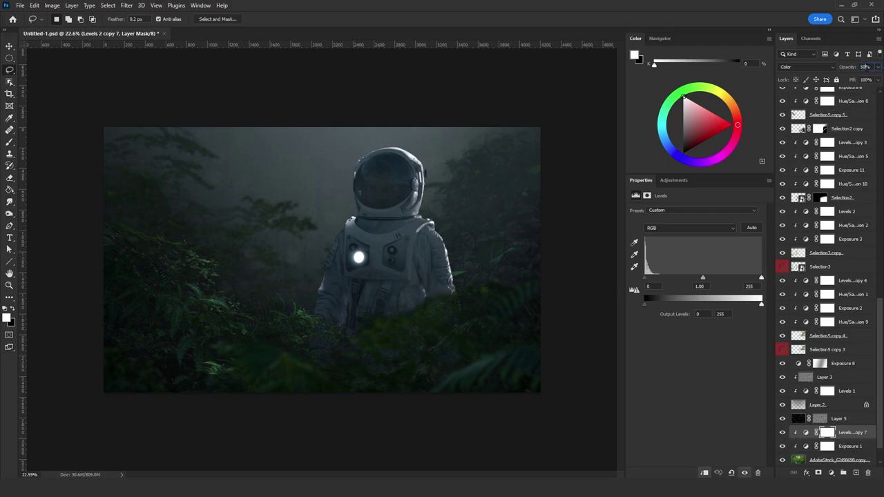
click(782, 459)
scroll(782, 453, down, 2)
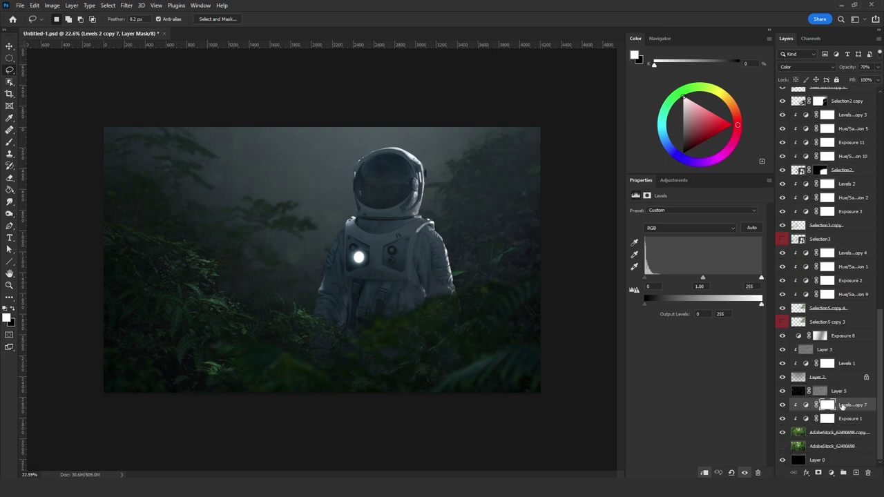
drag(841, 406, 838, 387)
key(ctrl+alt+g)
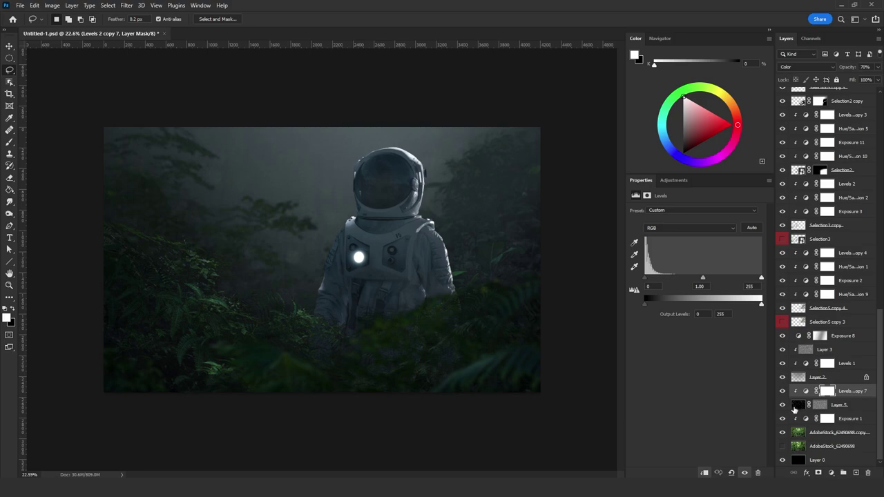
- Duplicate Layer 5 with its clipped Levels above Selection5 copy 2, and set the bokeh copy's opacity to 50%
scroll(825, 402, up, 5)
scroll(825, 402, down, 2)
shift+click(839, 447)
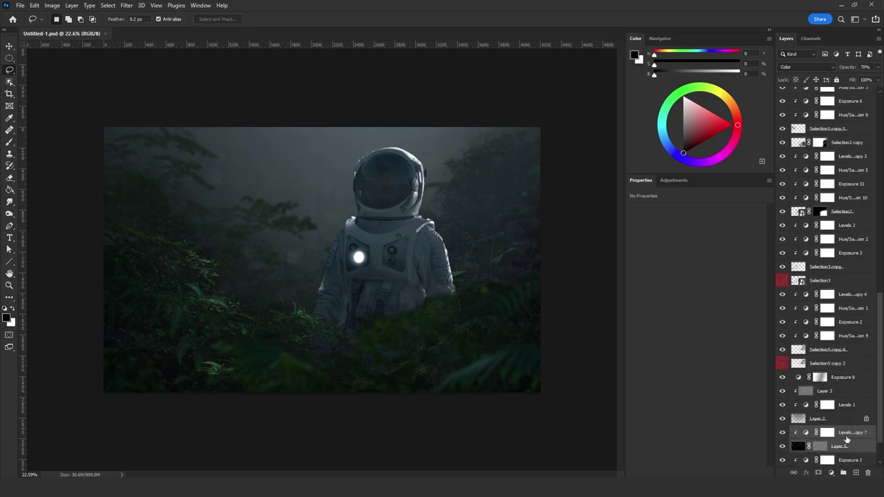
drag(847, 436, 822, 255)
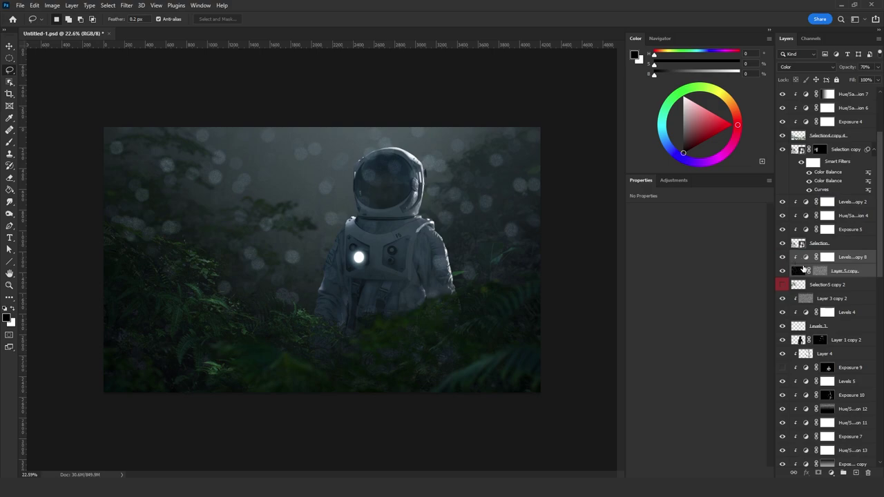
click(836, 272)
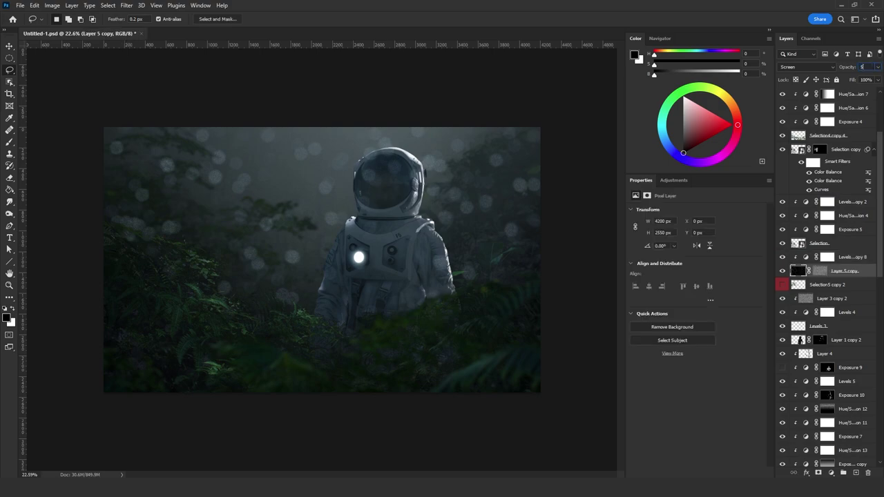
text(50)
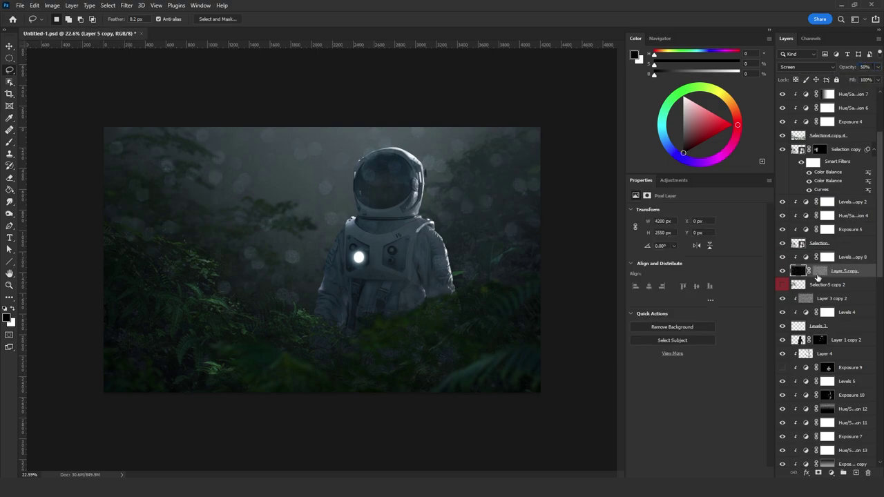
- Apply the noise mask permanently to Layer 5 copy and give the layer a new black mask
right_click(819, 272)
click(820, 295)
click(819, 473)
key(ctrl+i)
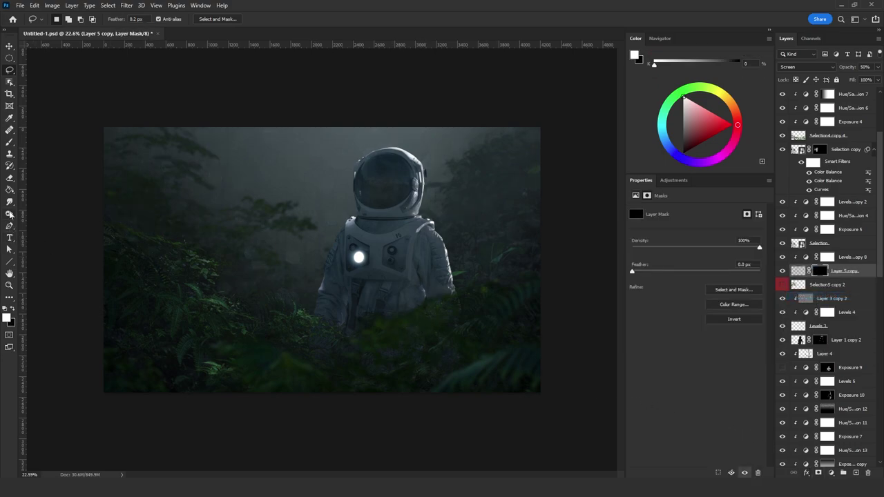
- Reveal the copied bokeh around the image edges with white-to-transparent gradients drawn inward from the corners on its mask
right_click(10, 190)
click(37, 189)
scroll(136, 247, down, 3)
drag(310, 412, 311, 211)
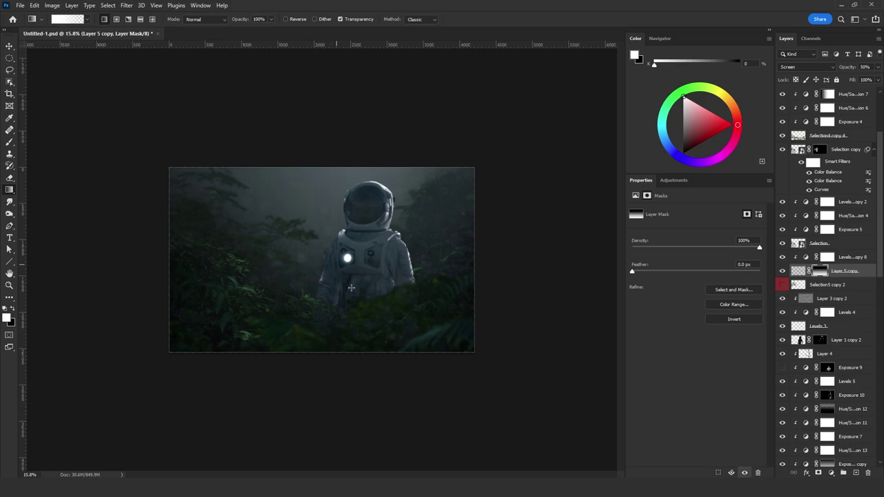
key(ctrl+z)
drag(557, 96, 413, 252)
drag(96, 132, 262, 277)
scroll(262, 277, up, 2)
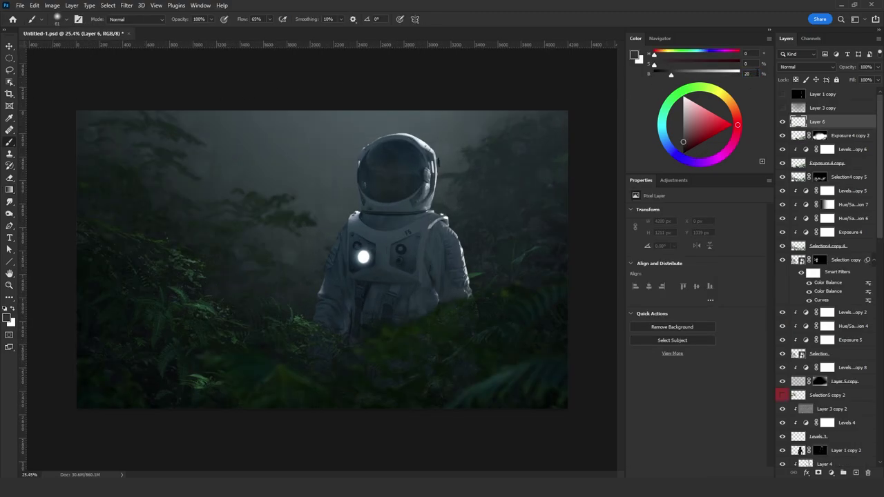
- Set the foreground color's brightness to 25% and the brush flow to 25% for painting on Layer 6
drag(757, 73, 705, 75)
text(25)
click(58, 18)
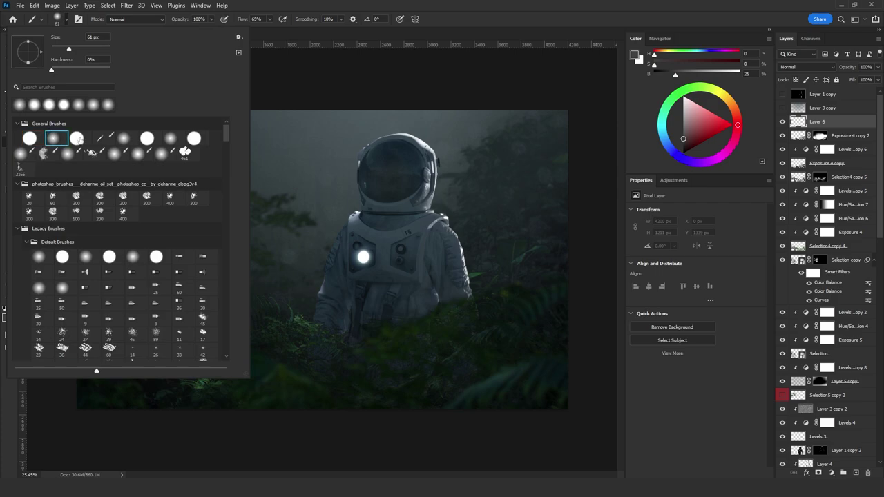
click(261, 20)
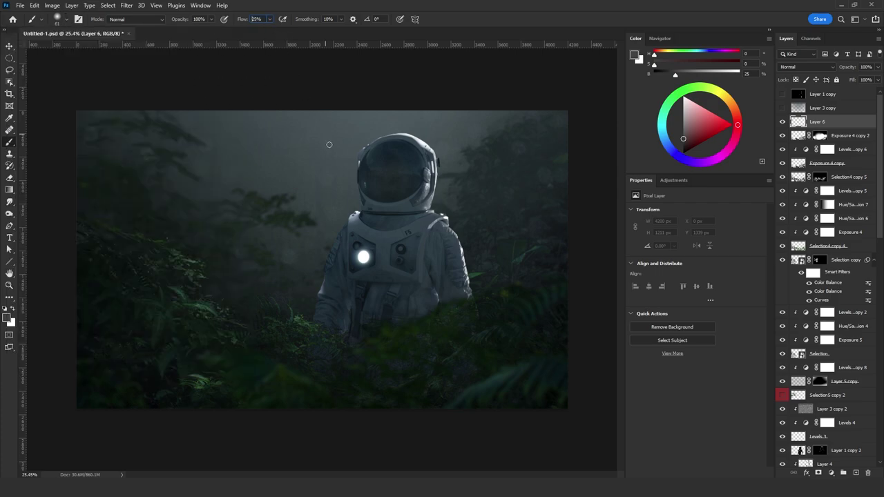
alt+right_click(397, 278)
scroll(436, 263, up, 5)
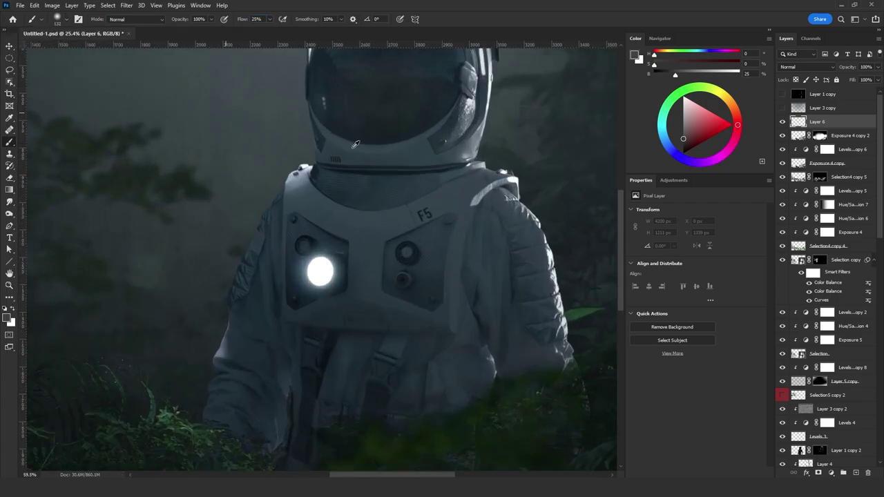
scroll(342, 115, up, 2)
scroll(343, 115, up, 3)
scroll(302, 171, up, 3)
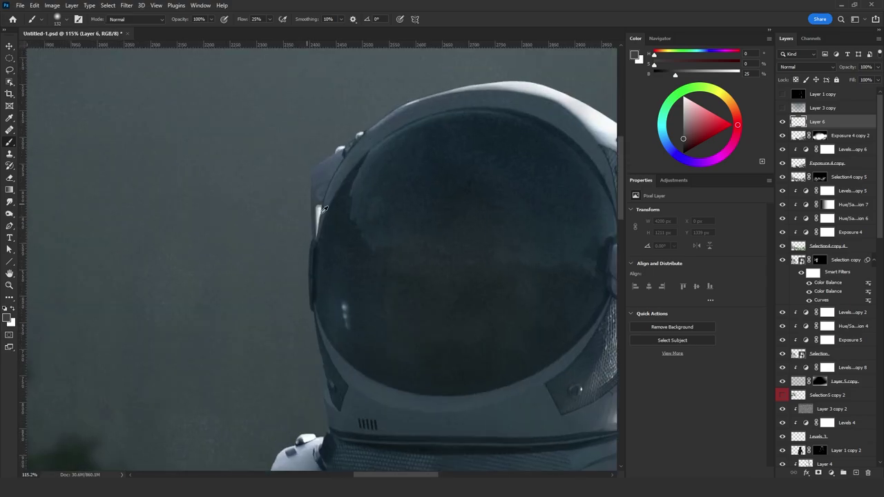
click(320, 239)
alt+click(319, 244)
alt+right_click(320, 241)
click(315, 228)
key(ctrl+z)
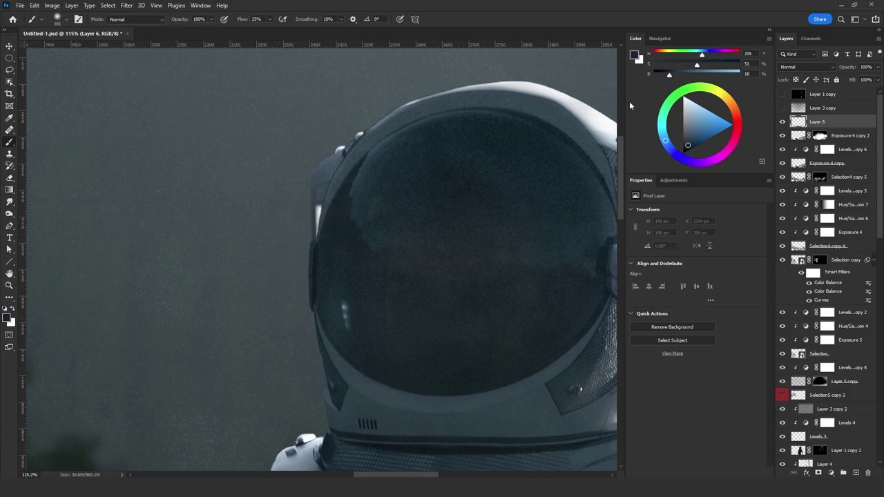
- Set the color to 0% saturation and 25% brightness, and paint soft glow over the helmet's left-edge highlights
double_click(750, 64)
text(0)
key(Tab)
text(25)
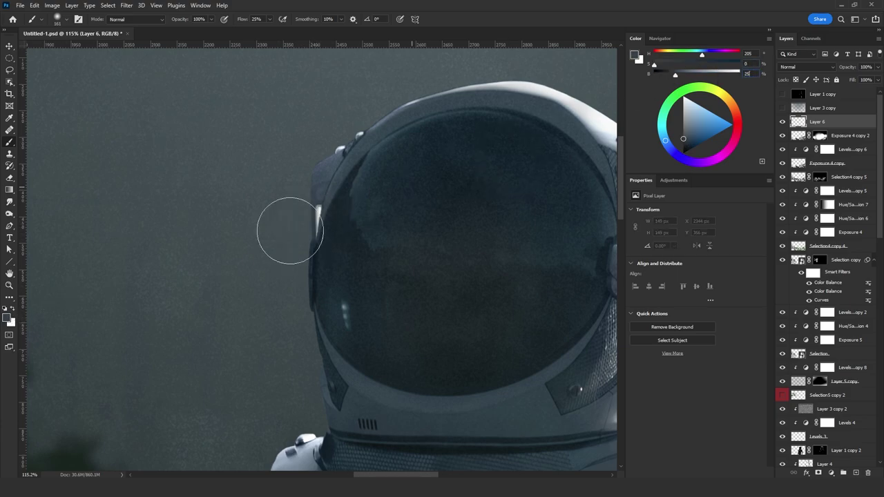
click(310, 213)
drag(310, 214, 310, 252)
alt+right_click(312, 253)
click(321, 220)
click(342, 150)
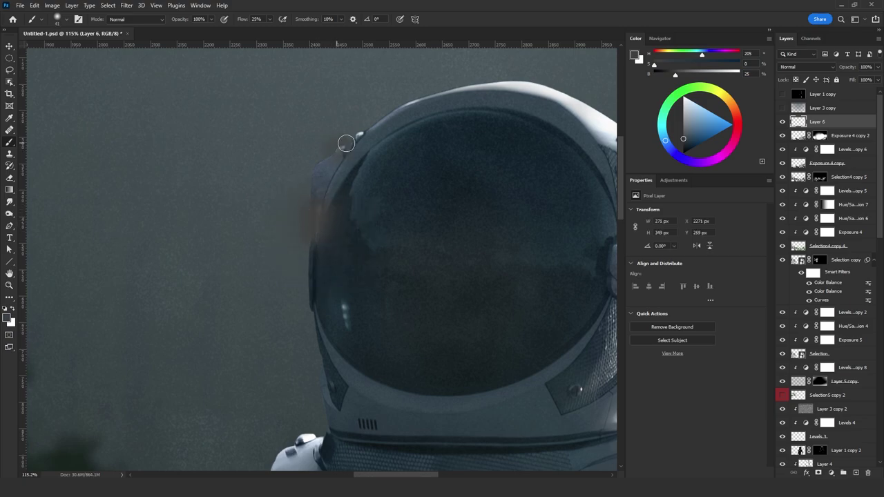
click(358, 134)
- Paint soft gray glow over the visor reflection, the helmet's right side and its upper rim, varying the brush size
alt+right_click(333, 319)
click(334, 319)
scroll(386, 304, down, 2)
mouse_move(457, 148)
mouse_down()
mouse_move(456, 187)
mouse_move(456, 156)
mouse_up()
alt+right_click(453, 158)
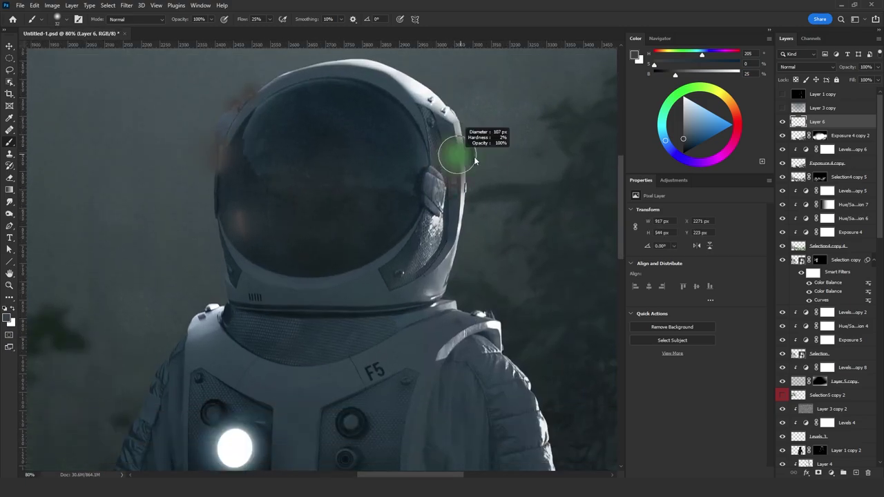
scroll(449, 138, up, 1)
click(439, 116)
alt+right_click(410, 98)
scroll(486, 322, down, 5)
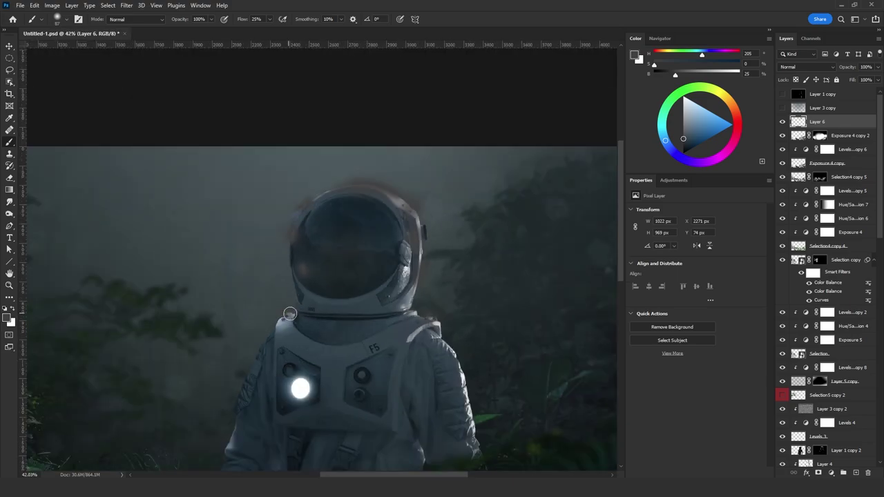
- With Layer 6's transparent pixels locked and brightness at 50%, paint brighter centers inside the helmet, visor and chest light glows
scroll(296, 172, up, 5)
alt+right_click(297, 183)
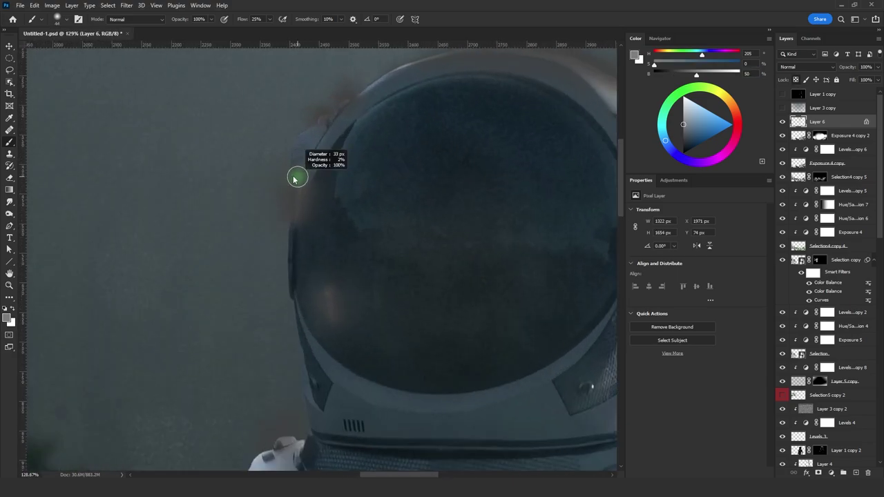
drag(297, 181, 298, 218)
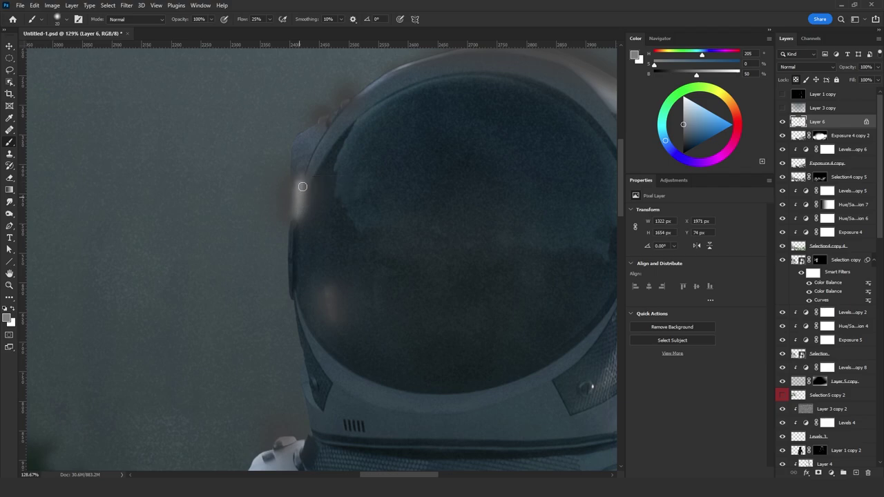
alt+right_click(341, 283)
alt+right_click(335, 315)
scroll(335, 314, down, 3)
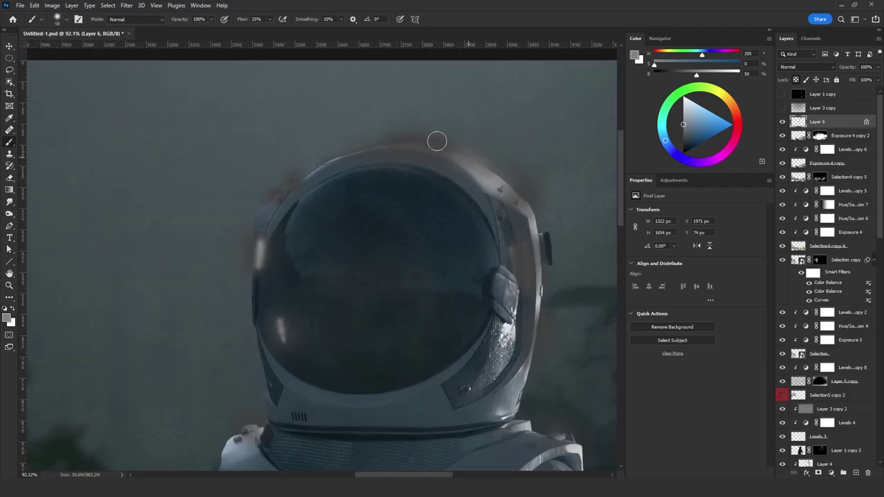
drag(390, 143, 472, 156)
mouse_move(523, 250)
mouse_down()
mouse_move(526, 280)
mouse_move(525, 249)
mouse_up()
scroll(293, 183, down, 5)
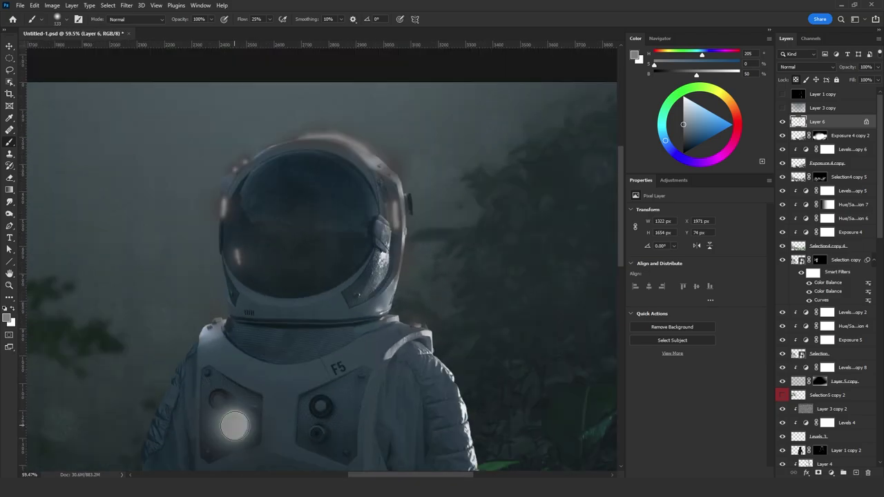
scroll(324, 207, up, 2)
- Set Layer 6's blending mode to Screen
click(805, 67)
scroll(798, 100, up, 2)
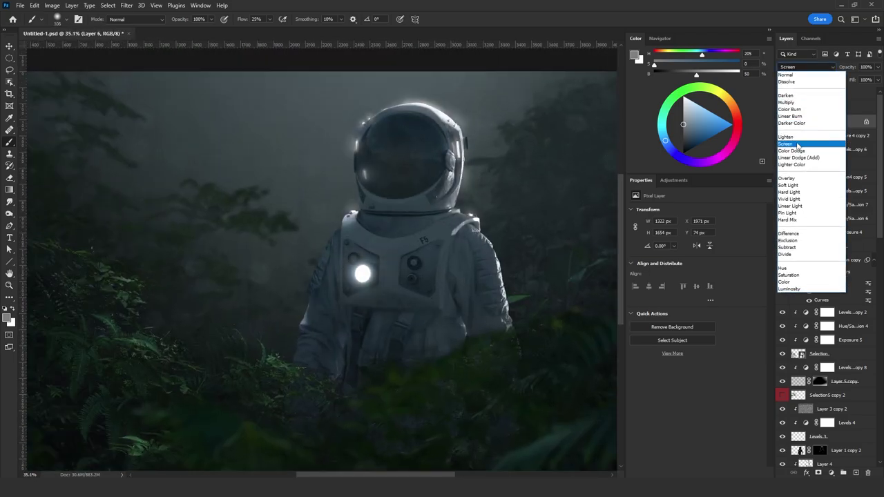
click(798, 143)
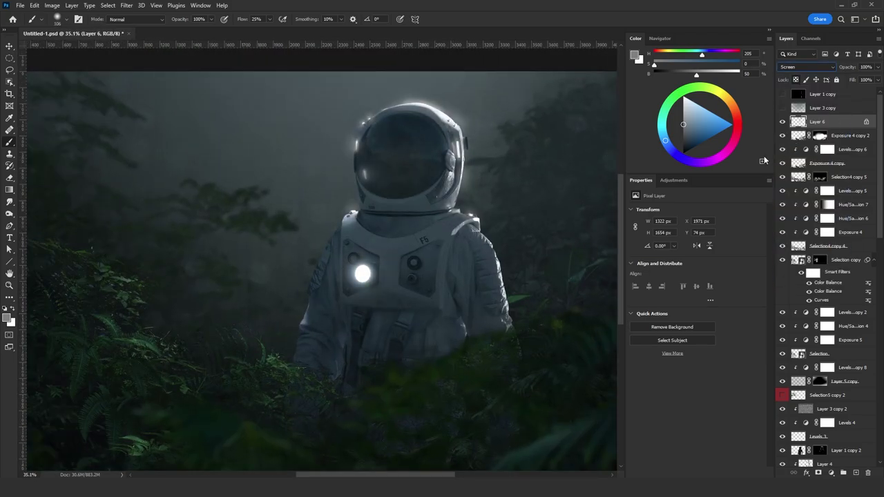
click(10, 285)
drag(298, 219, 288, 218)
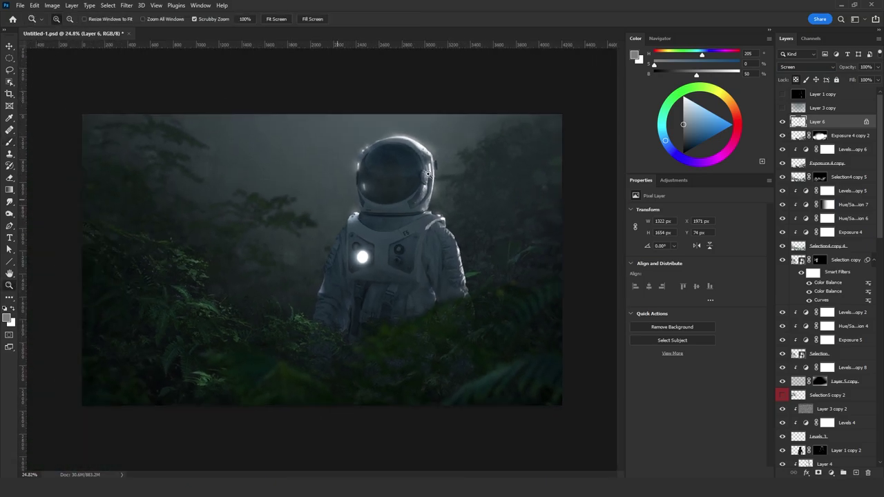
drag(427, 174, 441, 173)
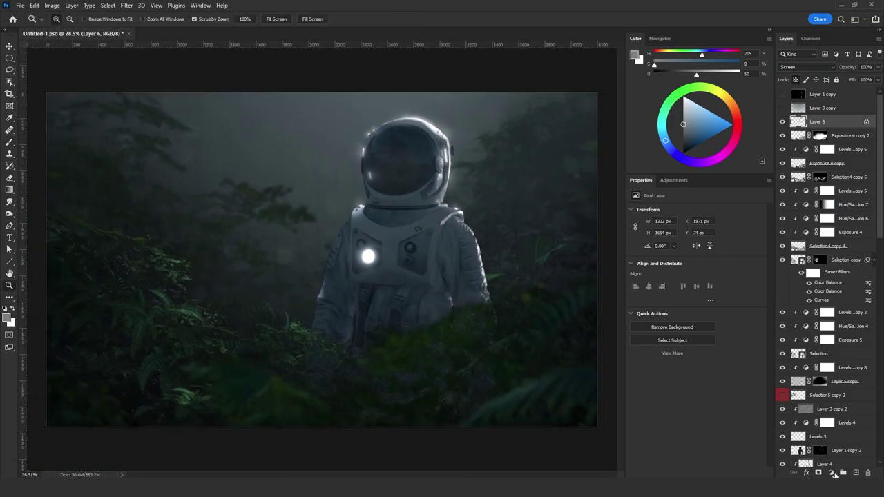
- Add a Levels adjustment clipped to Layer 6, set its Red midtone to 0.50 and tune the Blue channel for a cool tint
click(832, 473)
click(821, 355)
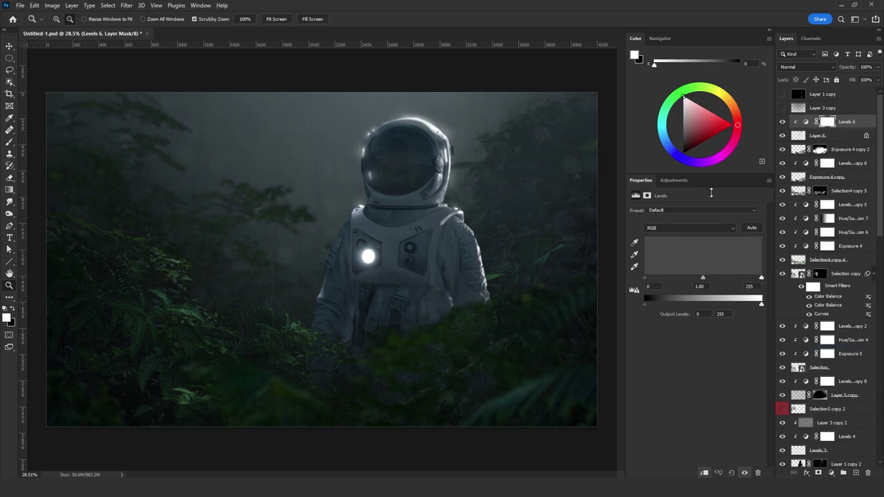
click(691, 228)
click(689, 237)
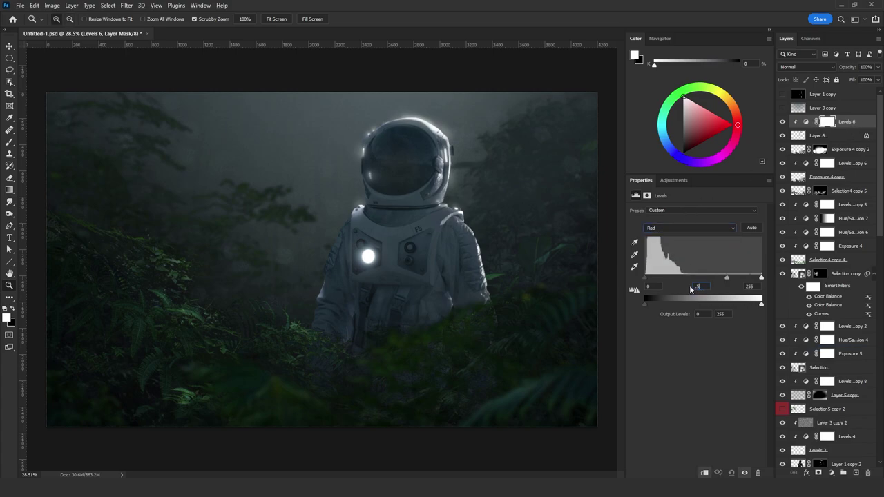
click(687, 228)
click(681, 256)
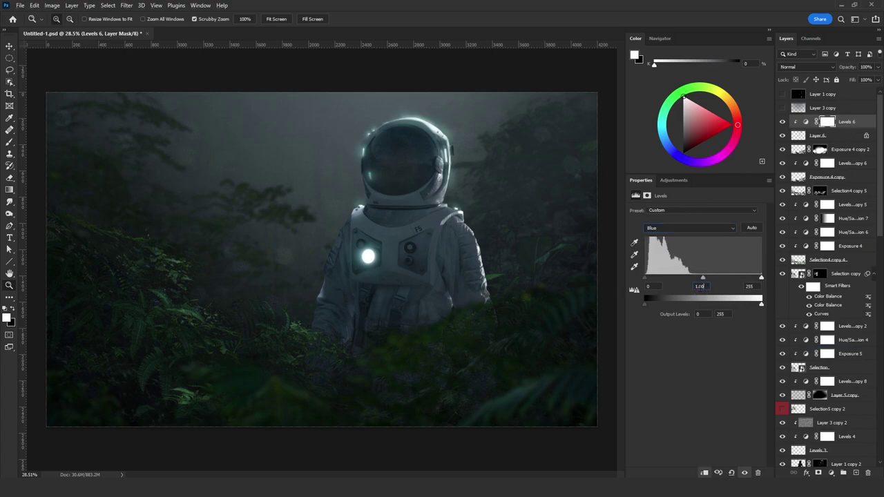
click(689, 228)
click(689, 238)
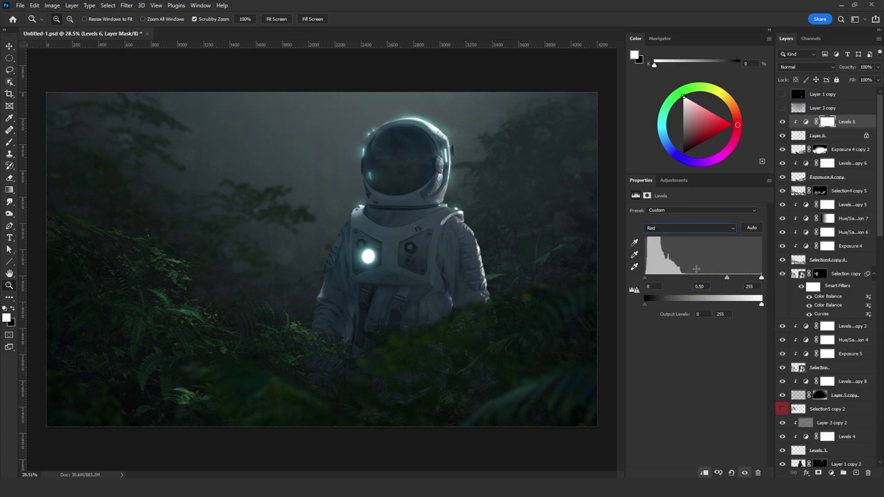
- Lower Layer 6's opacity to 60%
click(832, 67)
click(847, 134)
text(6)
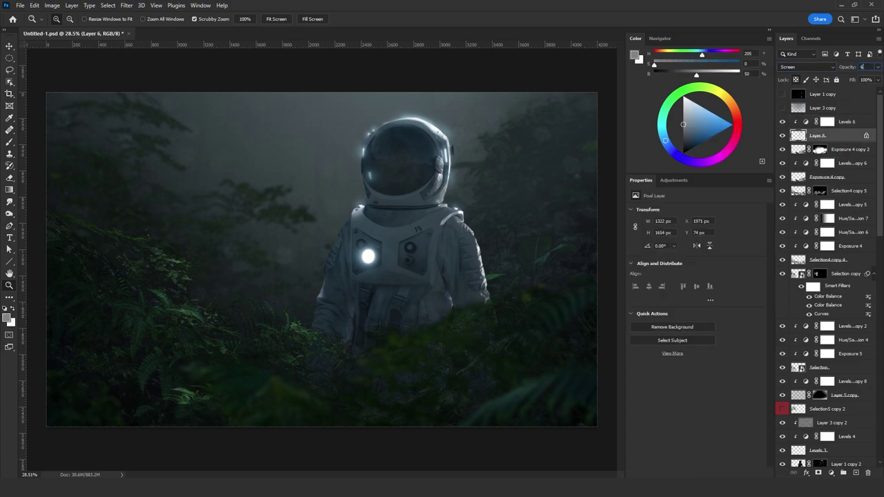
text(0)
key(Return)
drag(248, 232, 223, 228)
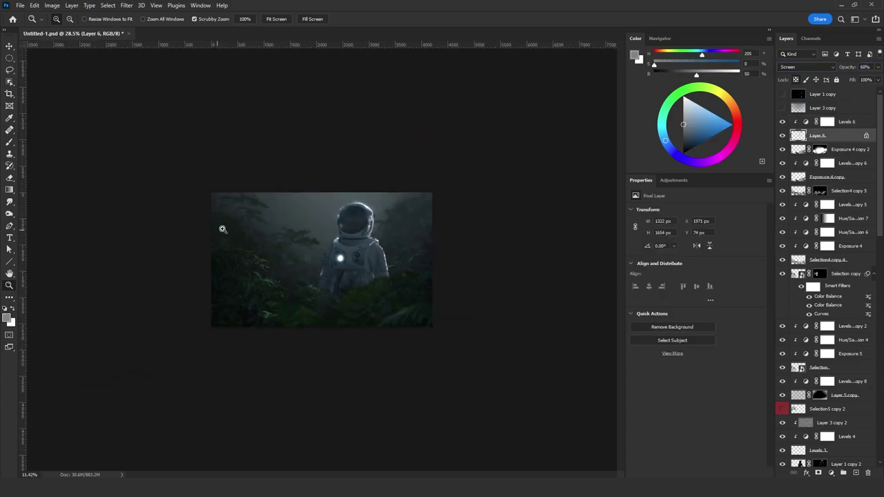
drag(306, 215, 314, 215)
- On a new Layer 7, paint soft 25% brightness gray glow over the foliage highlights on both sides of the astronaut
drag(136, 242, 175, 284)
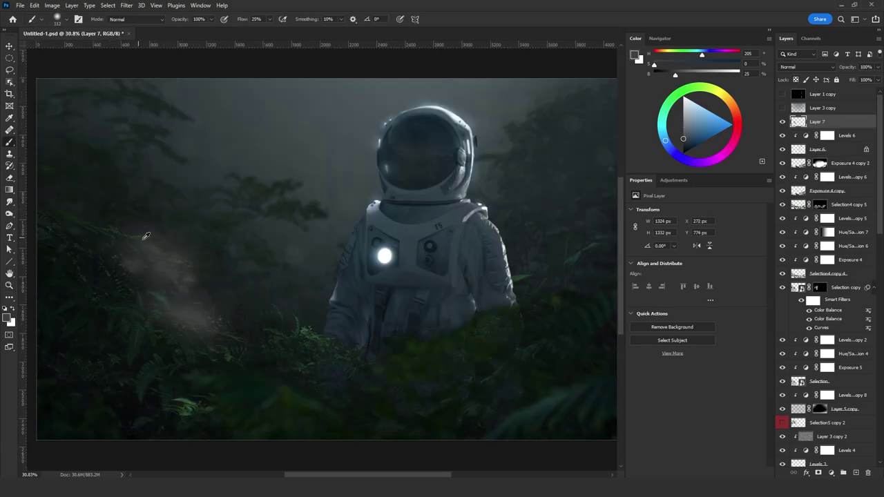
drag(142, 238, 72, 218)
mouse_move(279, 326)
mouse_down()
mouse_move(324, 381)
mouse_move(284, 335)
mouse_move(343, 353)
mouse_up()
drag(236, 337, 214, 359)
mouse_move(178, 395)
mouse_down()
mouse_move(189, 410)
mouse_move(200, 408)
mouse_up()
alt+click(194, 406)
drag(487, 288, 498, 293)
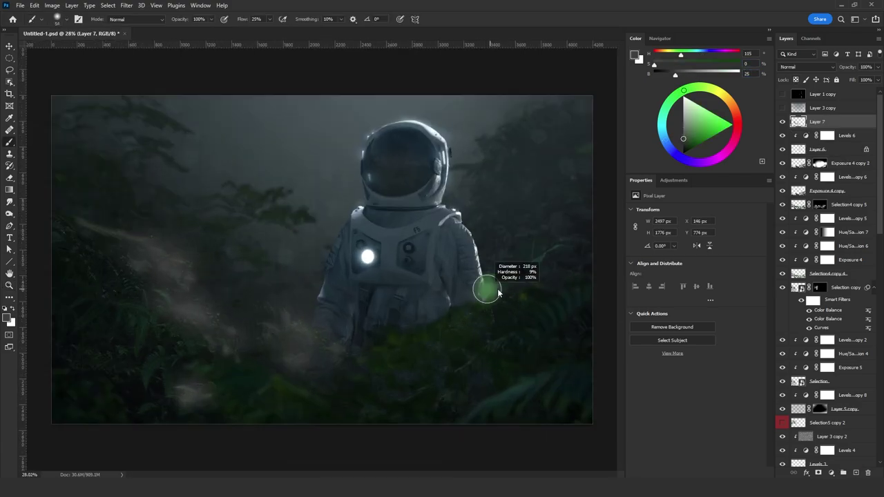
drag(533, 264, 554, 251)
drag(347, 272, 340, 272)
- Lock Layer 7's transparent pixels and paint brighter 50% gray accents inside the foliage glows, lowering the brush flow to 15%
key(/)
alt+click(220, 384)
drag(195, 395, 179, 388)
key(shift+1)
key(shift+5)
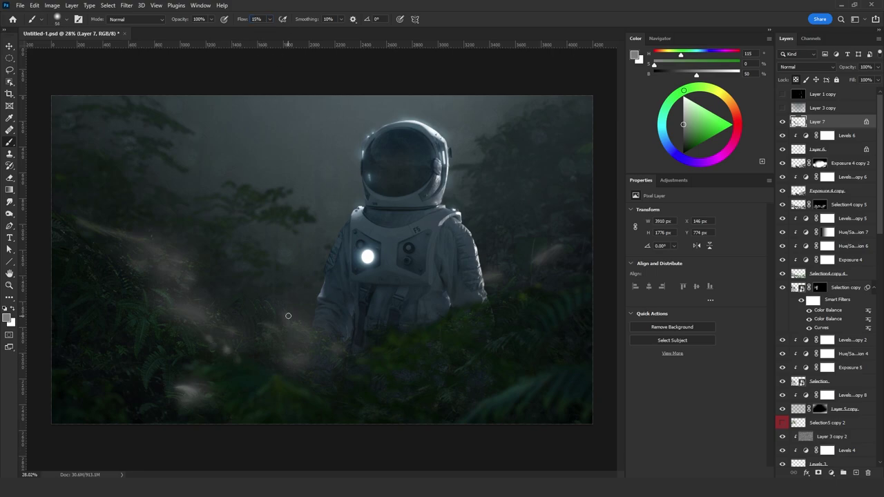
drag(288, 316, 329, 345)
mouse_move(163, 295)
mouse_down()
mouse_move(185, 286)
mouse_move(176, 261)
mouse_up()
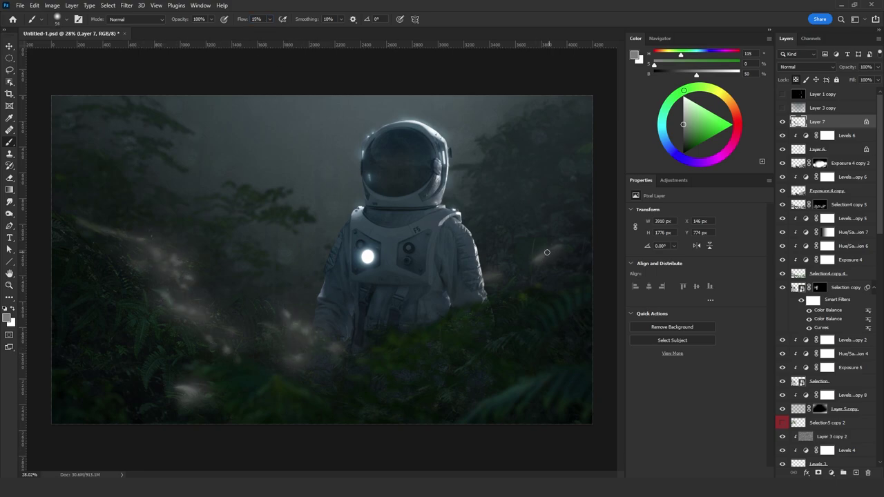
- Set Layer 7 to Linear Dodge (Add) and give it a layer mask based on the image's bright areas
click(801, 66)
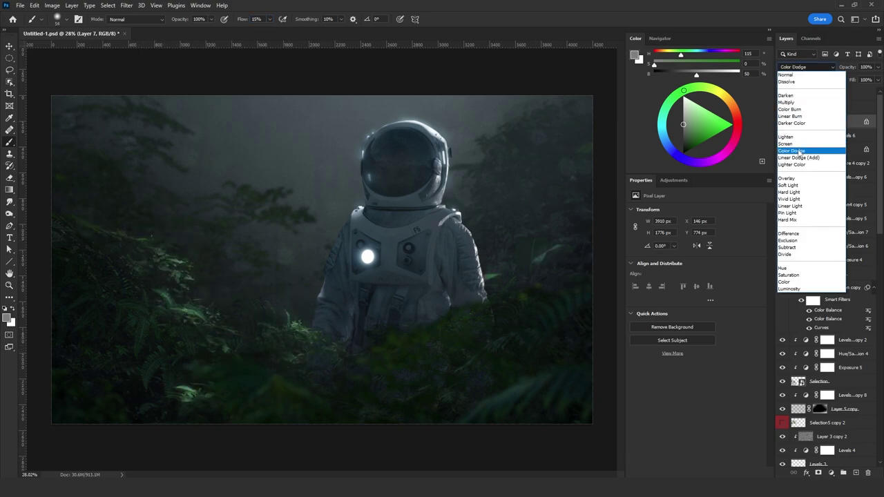
click(799, 158)
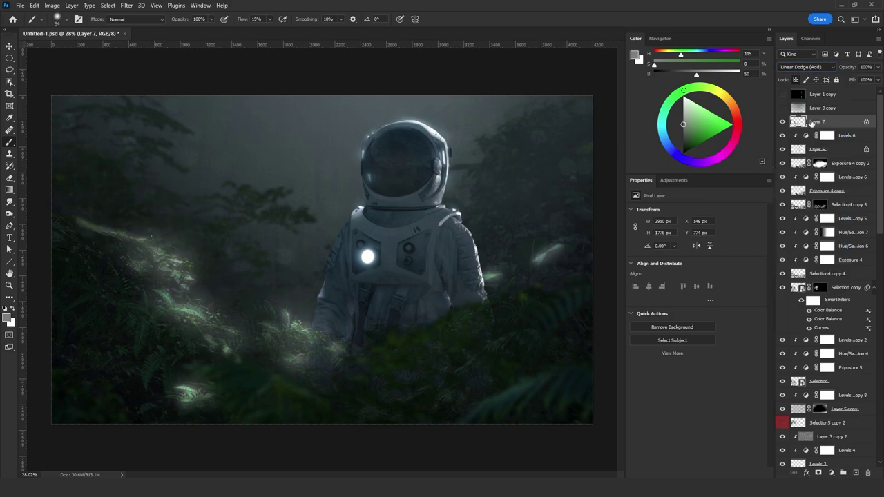
alt+click(819, 473)
- Tighten Layer 7's mask with Levels, using a black input of 84 and a midtone of 0.66
key(ctrl+l)
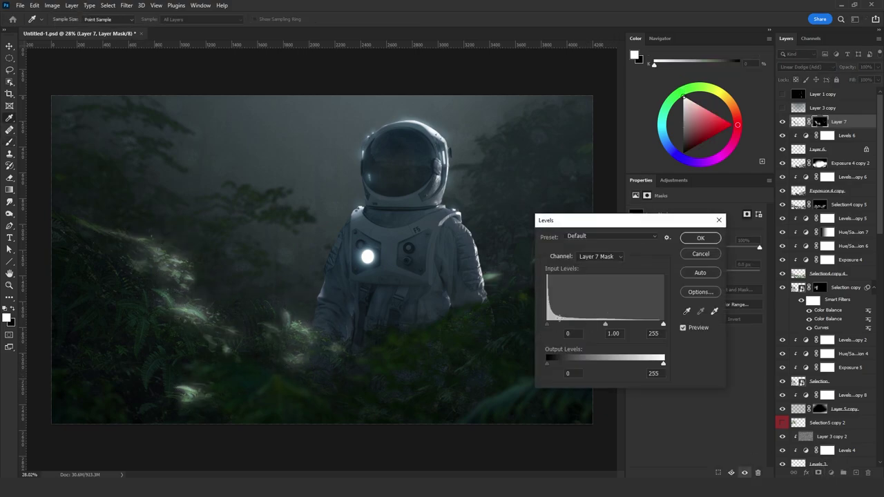
drag(547, 324, 560, 324)
drag(636, 324, 585, 325)
drag(623, 325, 631, 325)
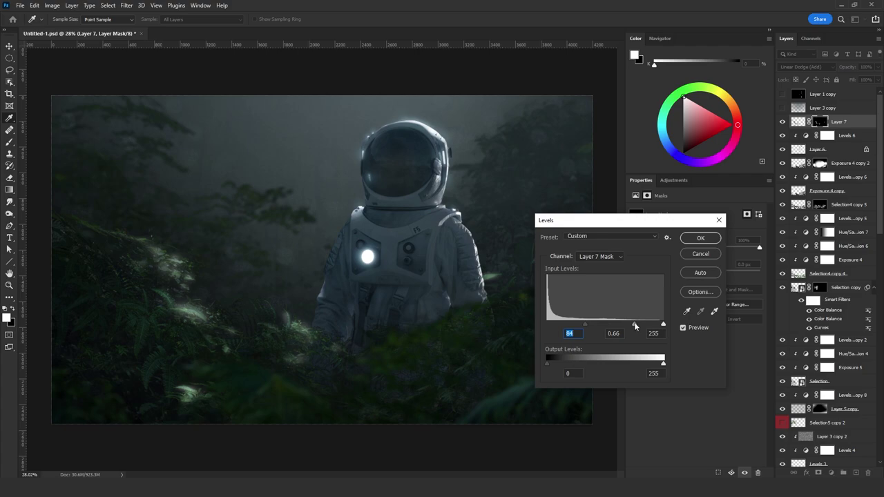
click(700, 238)
key(b)
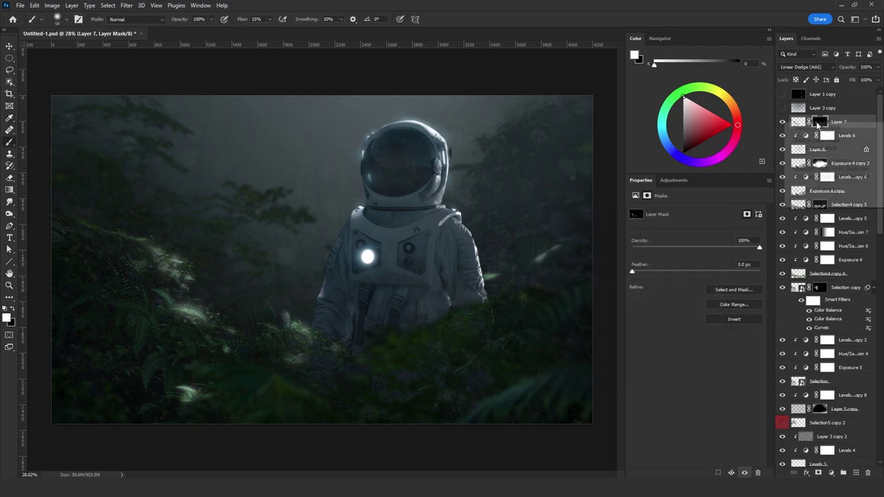
- Apply Layer 7's mask permanently to the layer, and select Layer 6
right_click(818, 124)
click(832, 146)
click(830, 473)
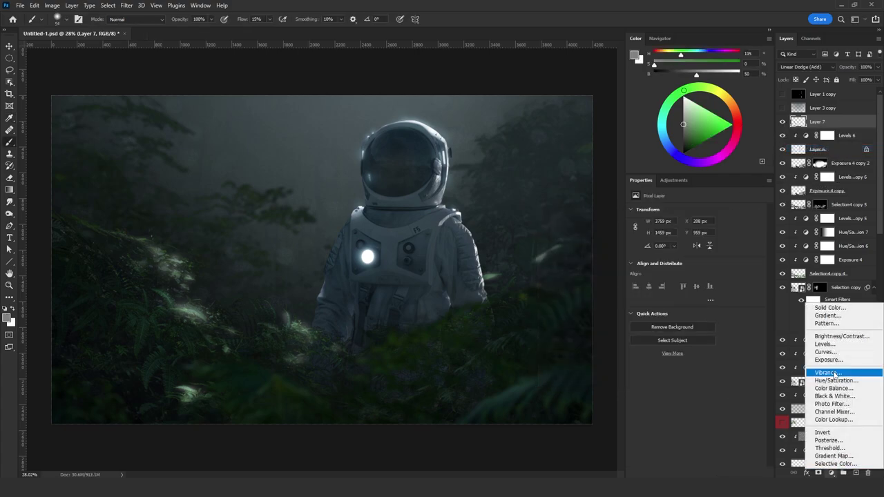
click(830, 122)
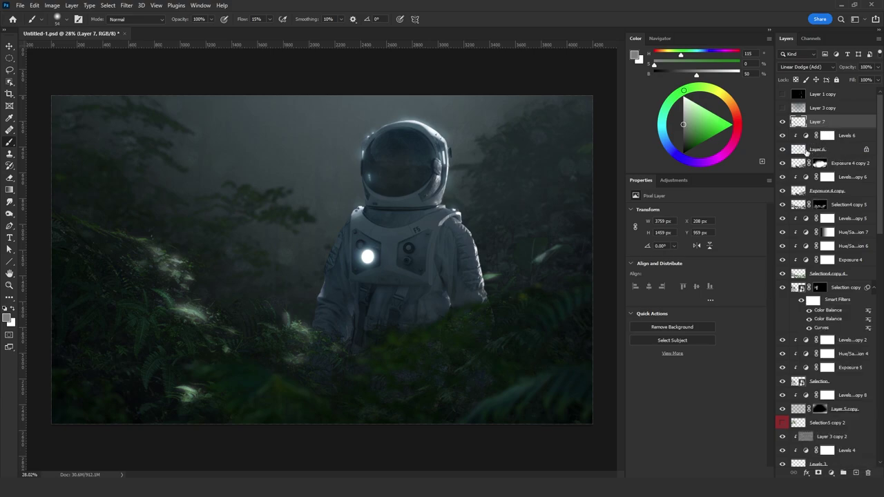
click(782, 149)
click(825, 149)
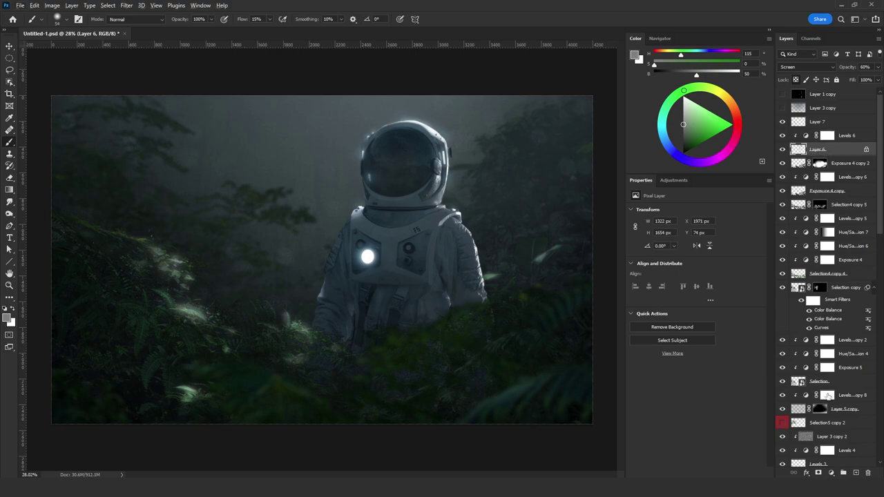
- Add a layer mask to Layer 6 and paste the gray noise texture into it
click(818, 473)
alt+click(820, 151)
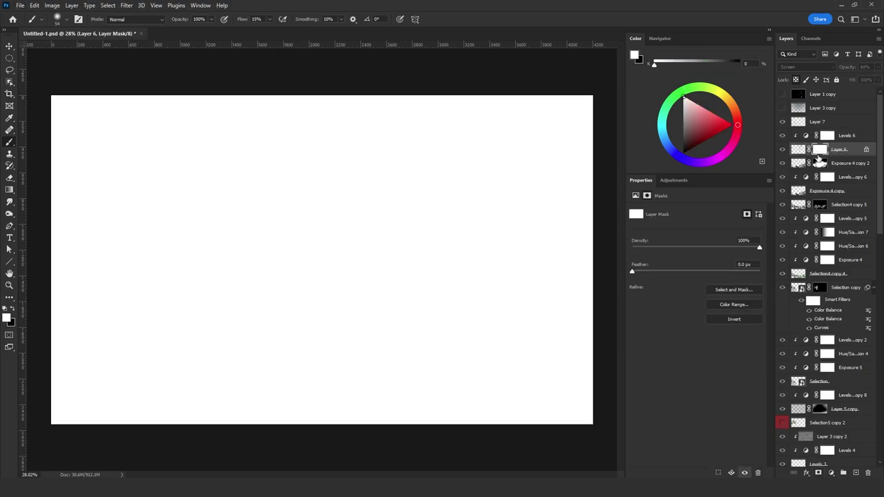
click(799, 149)
click(9, 70)
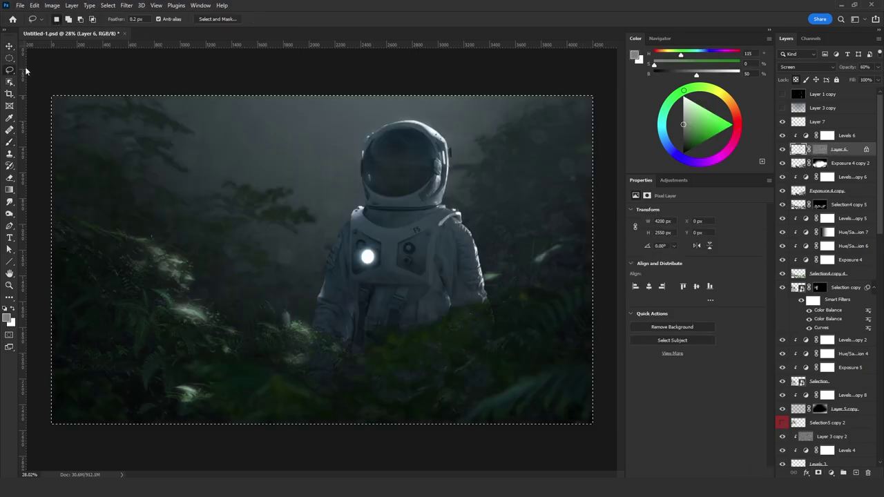
click(782, 149)
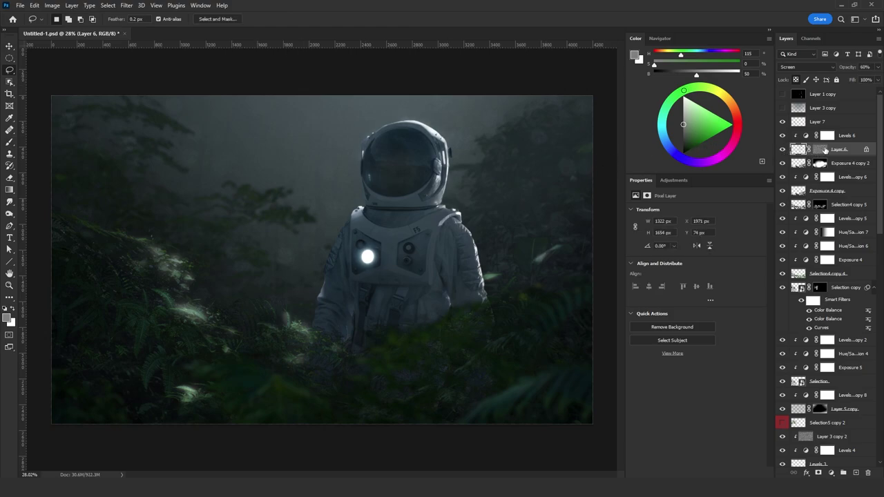
- Lighten Layer 6's noise mask with Levels, using an output black level of 50
click(822, 150)
alt+click(823, 150)
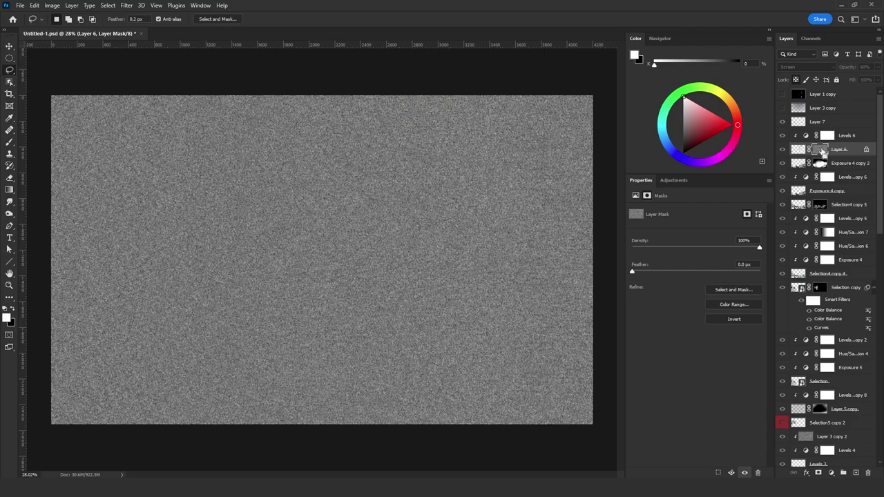
key(ctrl+l)
mouse_move(664, 362)
mouse_down()
mouse_move(604, 367)
mouse_move(676, 362)
mouse_up()
drag(546, 363, 575, 363)
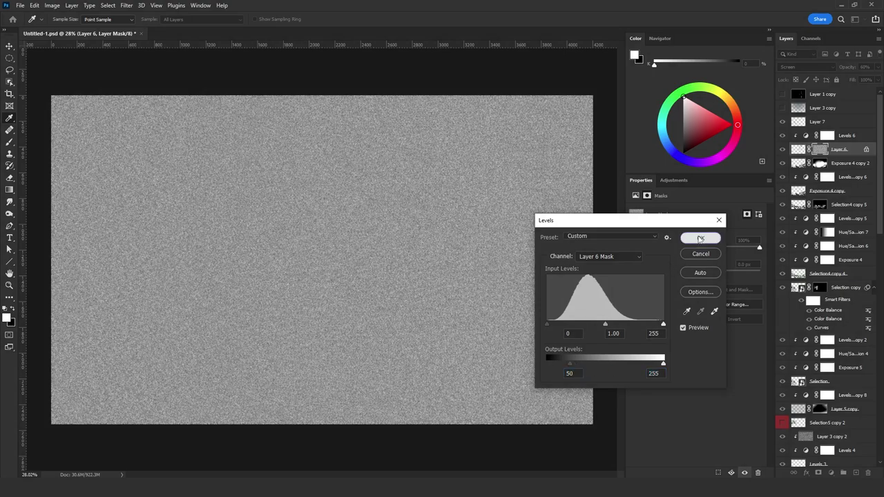
click(700, 237)
click(798, 150)
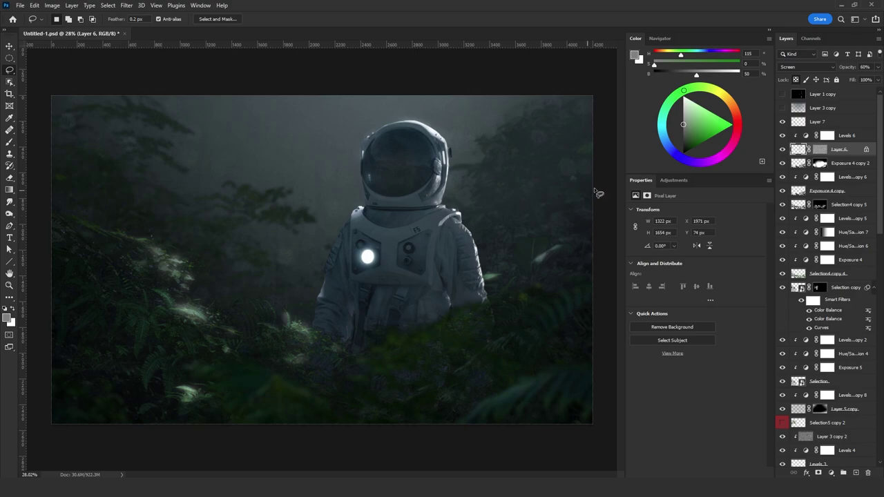
- Add a layer mask to Layer 7 and replace it with a copy of Layer 6's noise mask
click(799, 123)
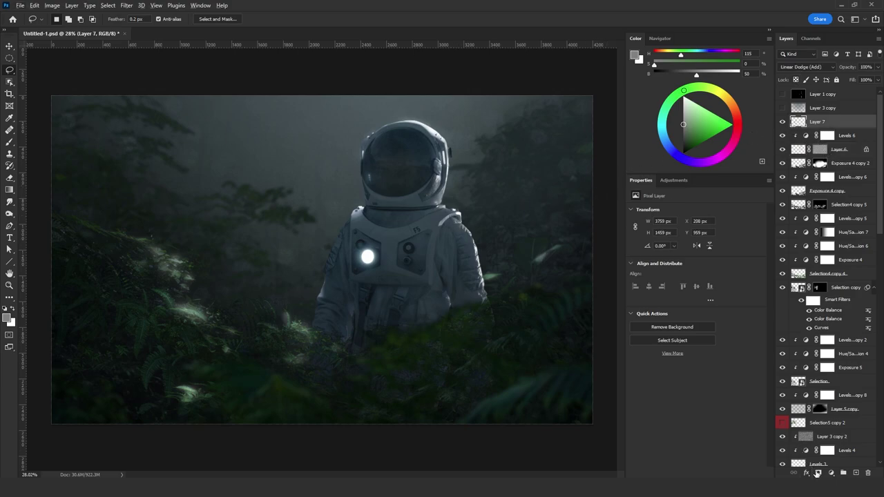
click(818, 473)
alt+click(821, 123)
key(ctrl+z)
key(ctrl+shift+z)
key(ctrl+shift+z)
drag(819, 150, 819, 122)
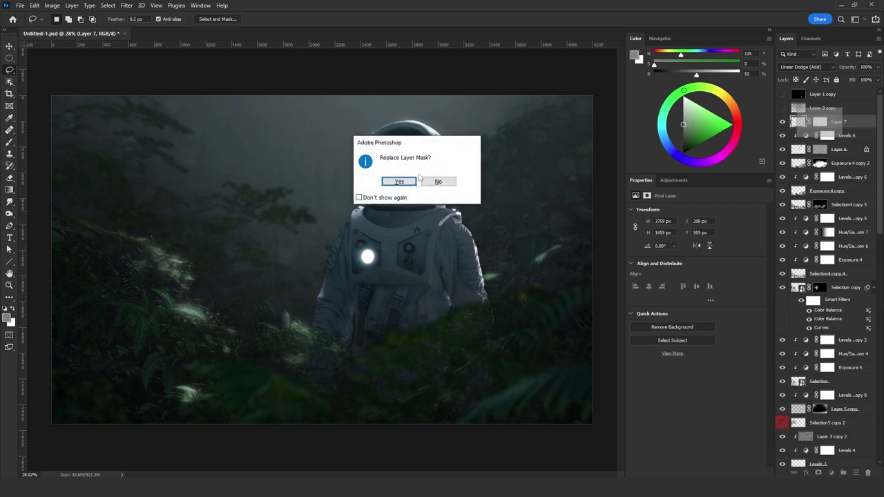
click(403, 181)
click(815, 123)
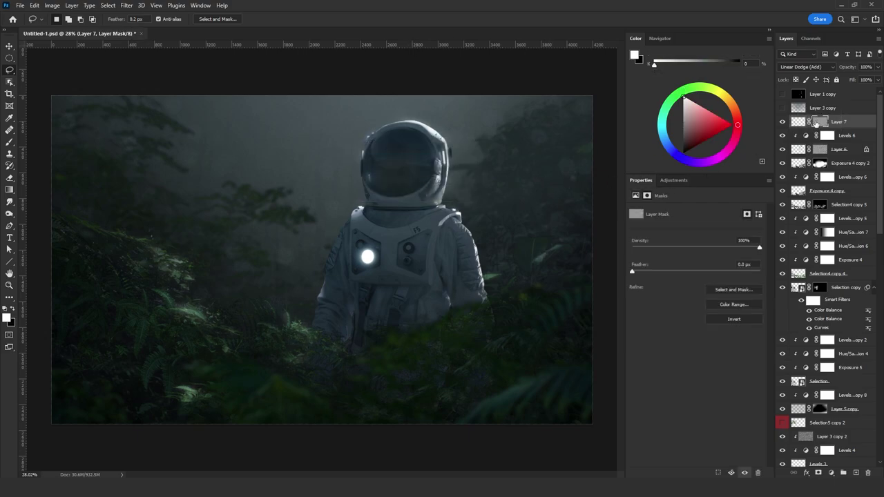
- Shift Layer 7's midtones toward green (+16) and blue with Color Balance, and set its blend mode to Color Dodge
click(799, 123)
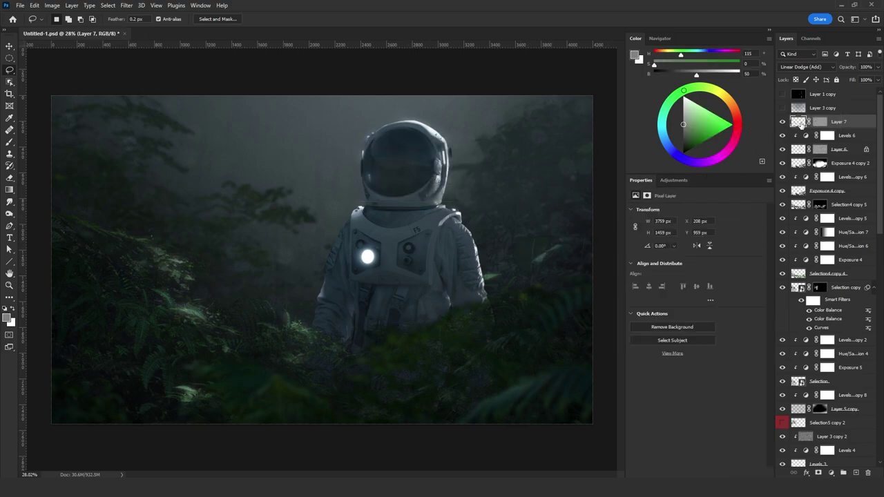
key(ctrl+b)
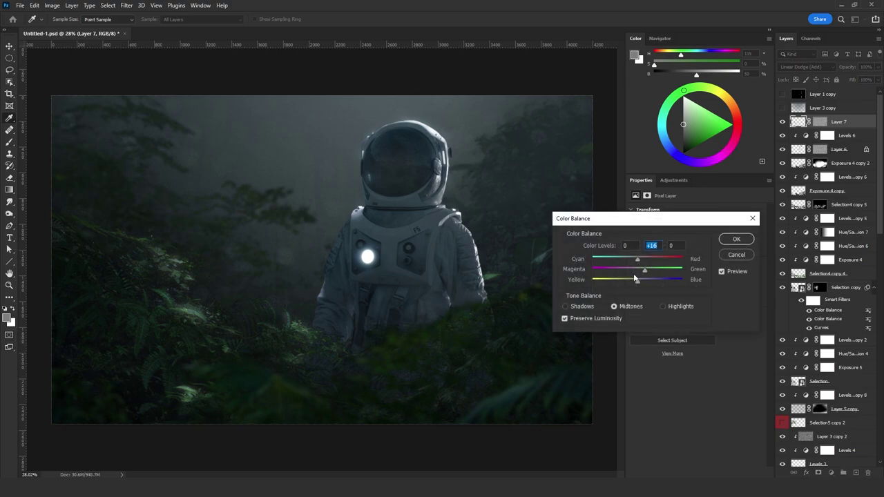
click(649, 281)
click(741, 239)
click(804, 67)
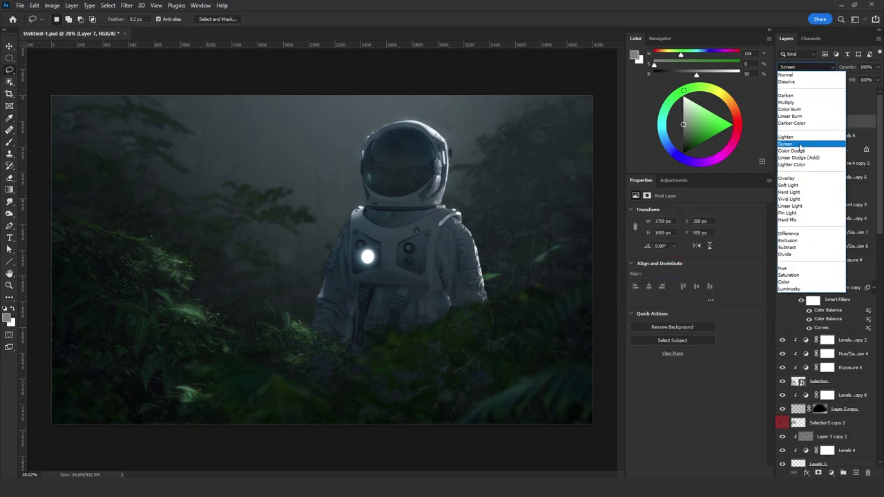
click(799, 152)
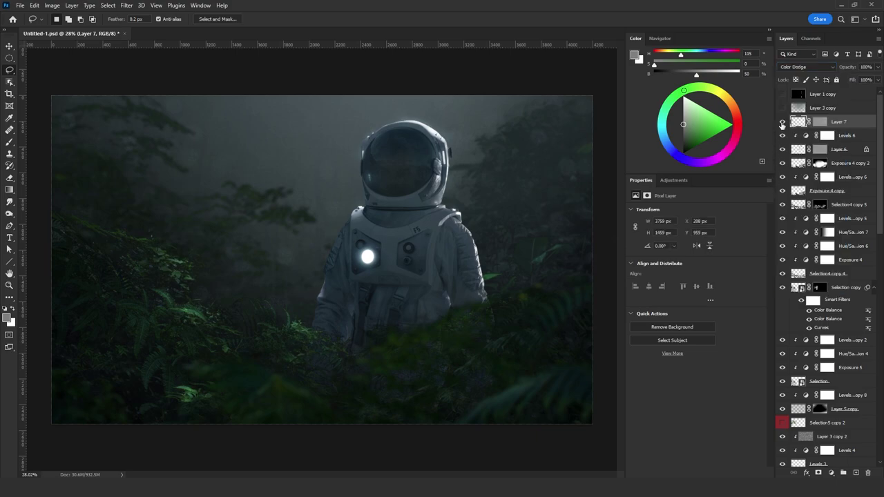
- Duplicate Layer 7 and set the copy's blend mode to Linear Dodge (Add)
key(ctrl+j)
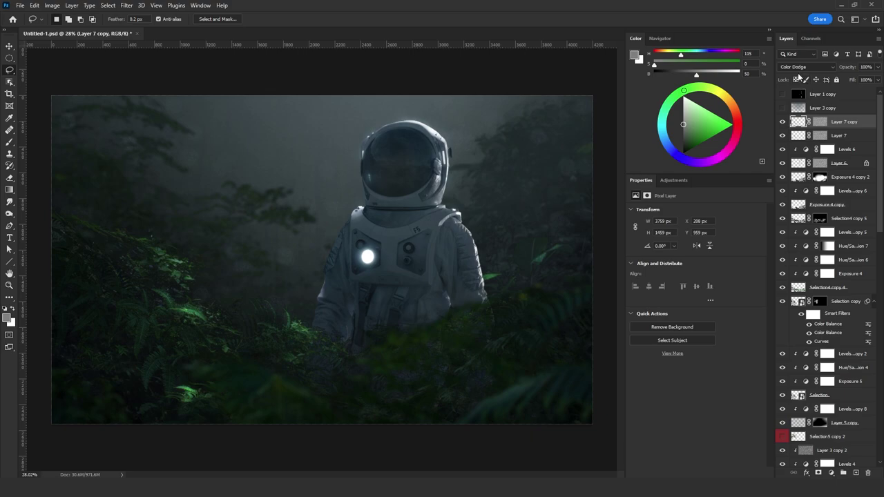
click(803, 67)
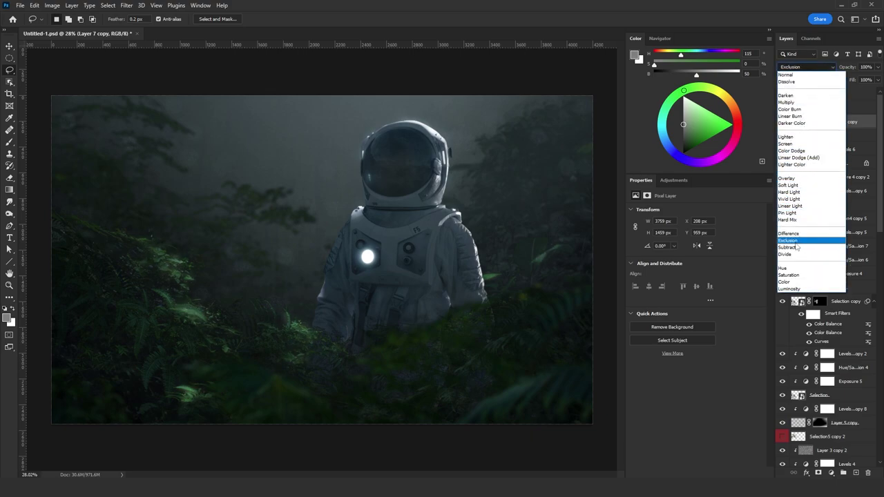
click(800, 157)
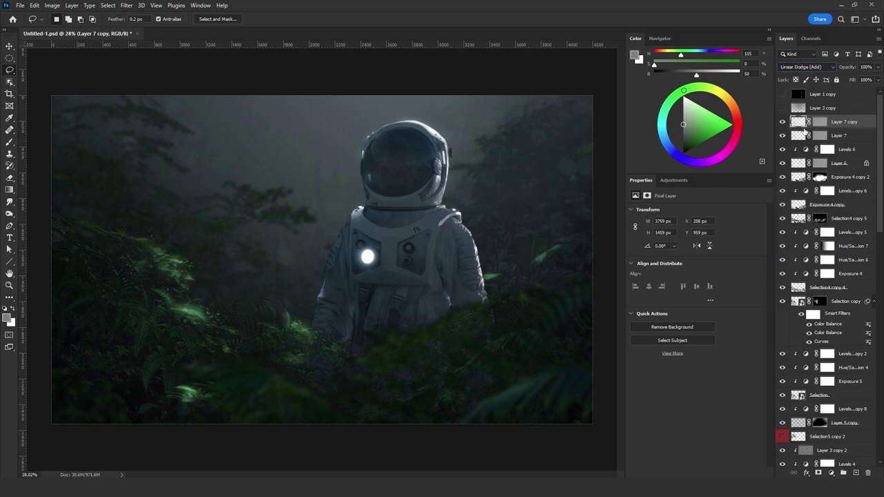
- Apply Layer 7 copy's noise mask permanently and give the layer a new black mask
right_click(820, 126)
click(821, 150)
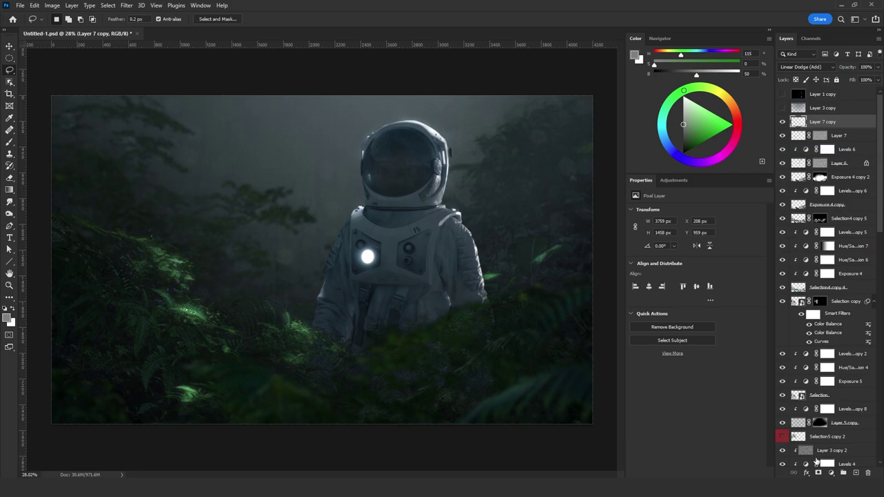
alt+click(817, 472)
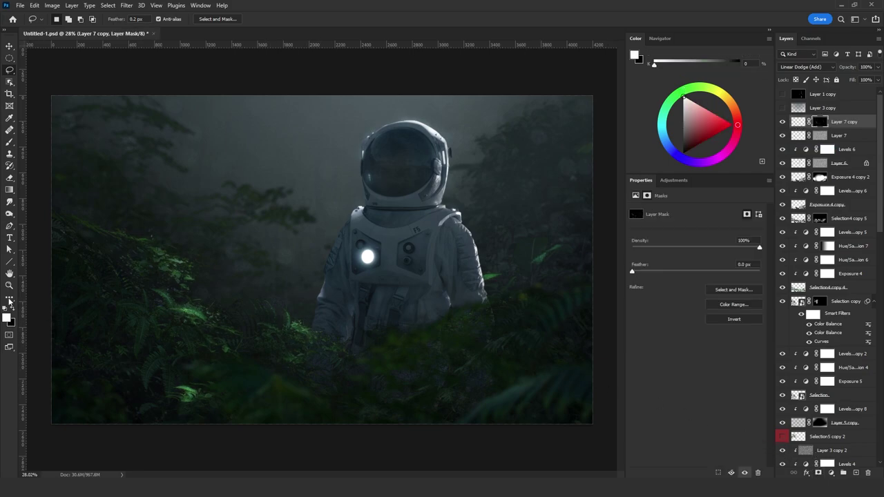
- Paint a small soft white glow over the astronaut's chest light on a new layer, with the brush flow at 25%
click(8, 287)
drag(290, 279, 263, 275)
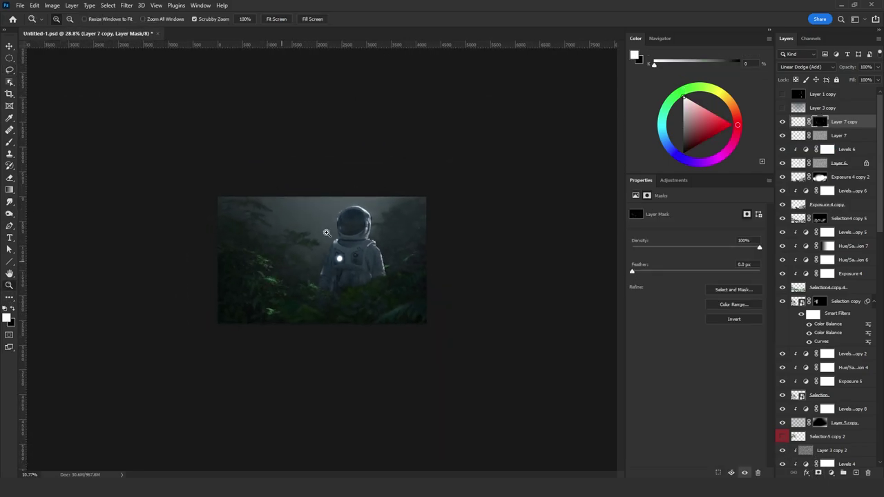
drag(326, 233, 358, 228)
drag(358, 267, 366, 267)
click(241, 20)
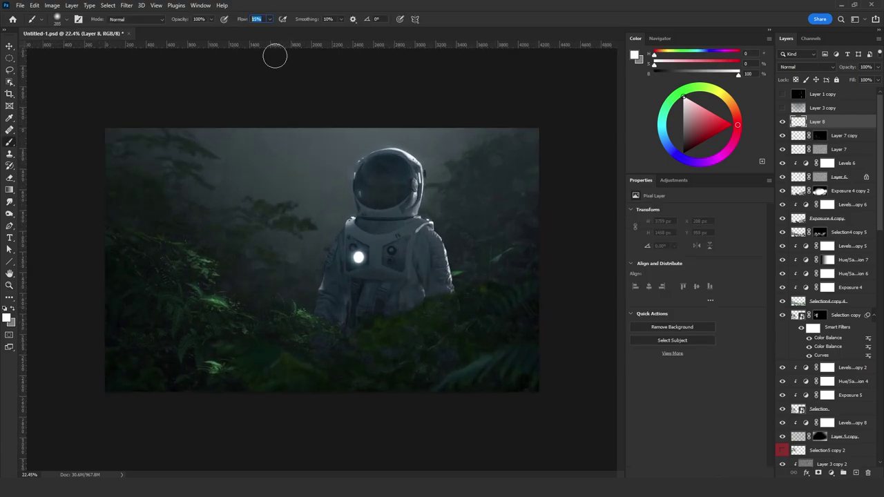
text(25)
click(358, 259)
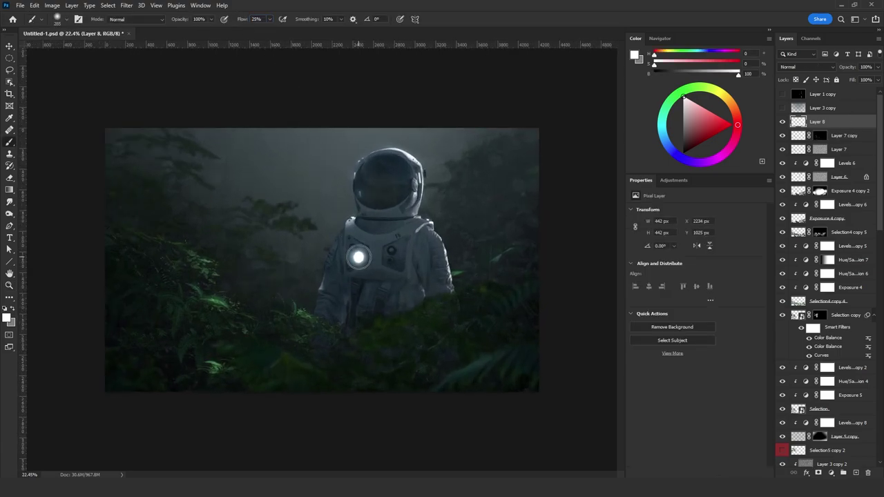
click(357, 258)
click(357, 257)
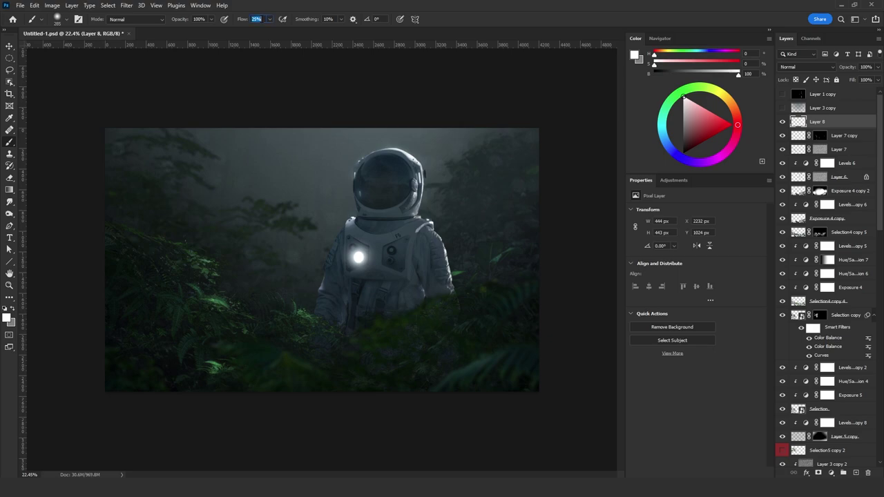
- Enlarge the brush and add a wider white glow around the chest light at 50% flow
key(Return)
drag(364, 252, 390, 252)
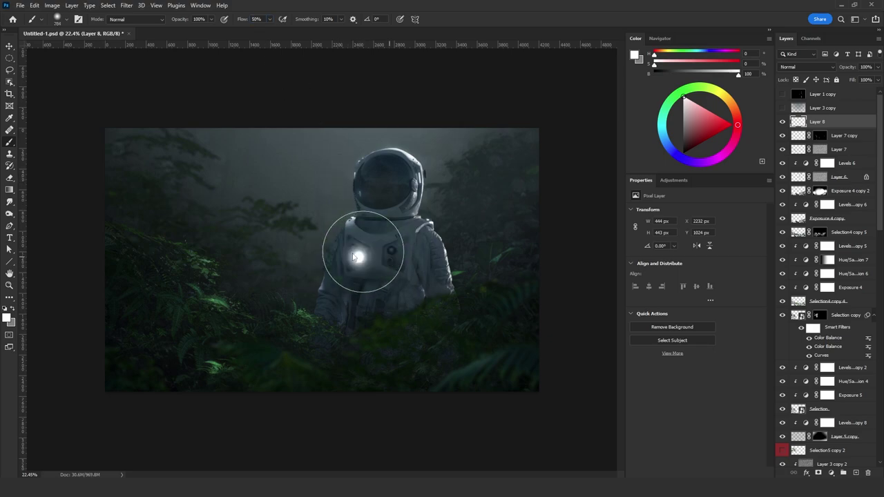
click(360, 257)
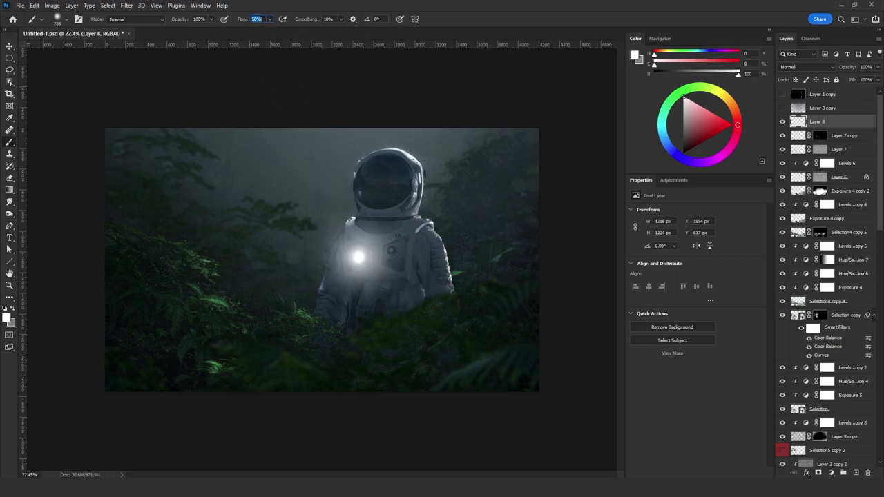
- Try a very wide white glow around the chest light with a 2067 px brush at 80% flow
text(80)
key(Return)
drag(373, 265, 472, 266)
click(359, 258)
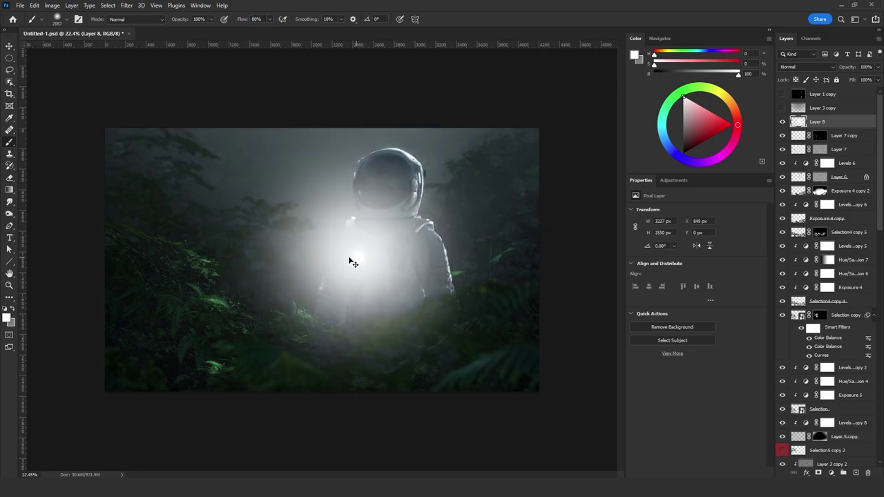
key(ctrl+z)
click(338, 264)
key(ctrl+z)
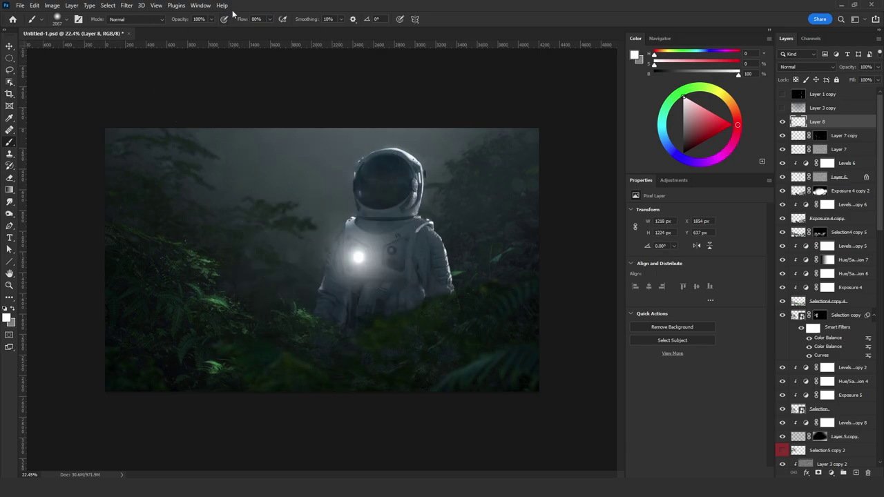
- Paint a broad, faint glow around the chest light with the 2067 px brush at 20% flow, and shrink the brush
click(257, 20)
text(20)
key(Return)
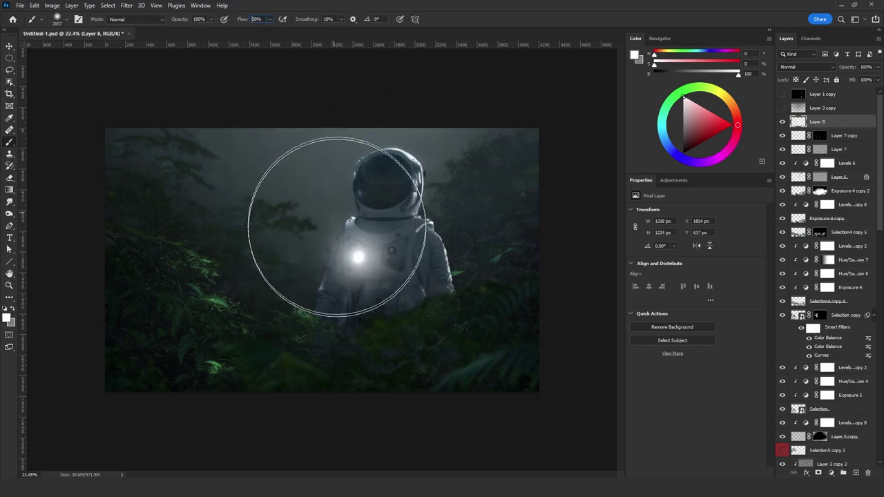
click(355, 259)
right_click(351, 259)
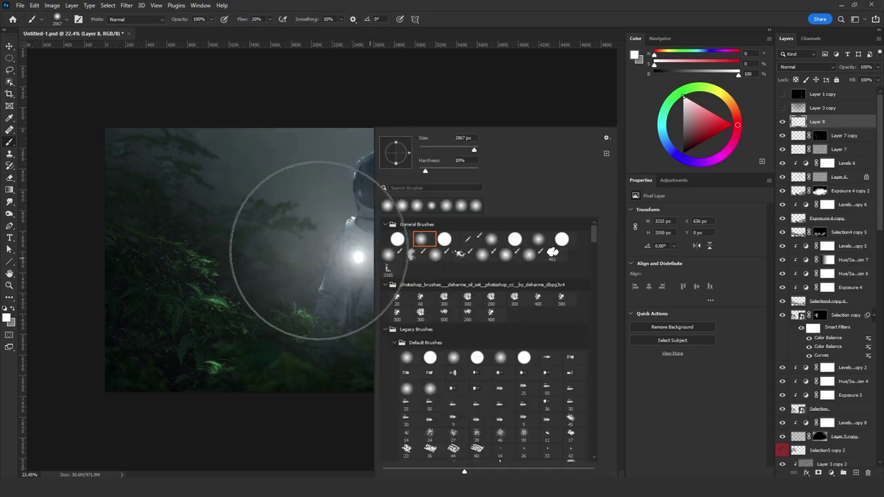
drag(322, 250, 242, 247)
click(343, 259)
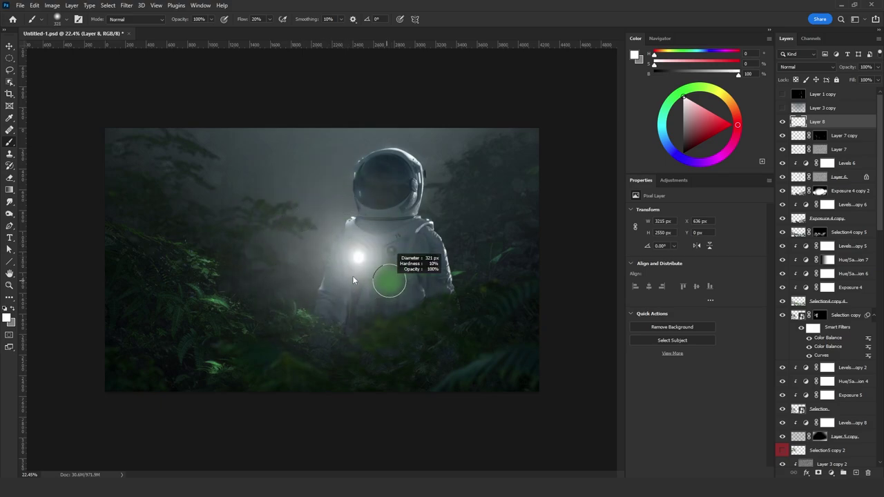
- Copy Layer 6's noise mask onto Layer 8
click(820, 177)
drag(822, 177, 824, 122)
click(818, 122)
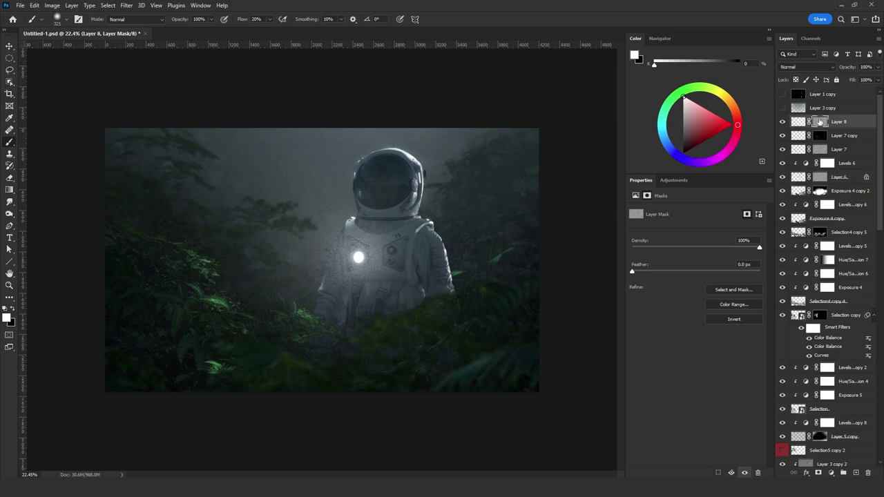
- Darken Layer 8's noise mask with Levels, using an output white level of 153
alt+click(820, 122)
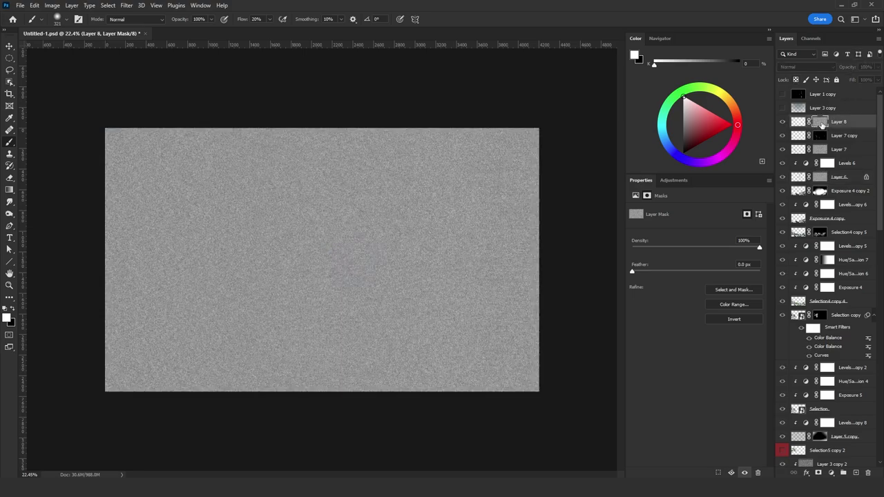
key(ctrl+l)
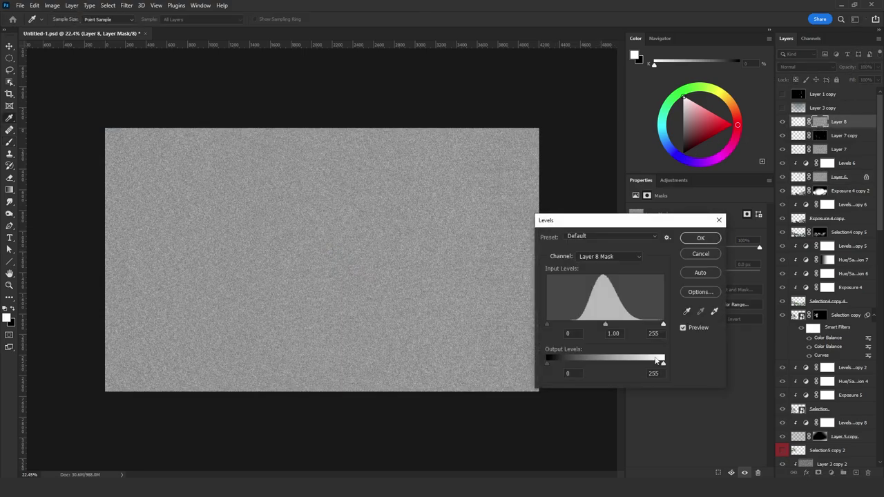
drag(661, 363, 617, 364)
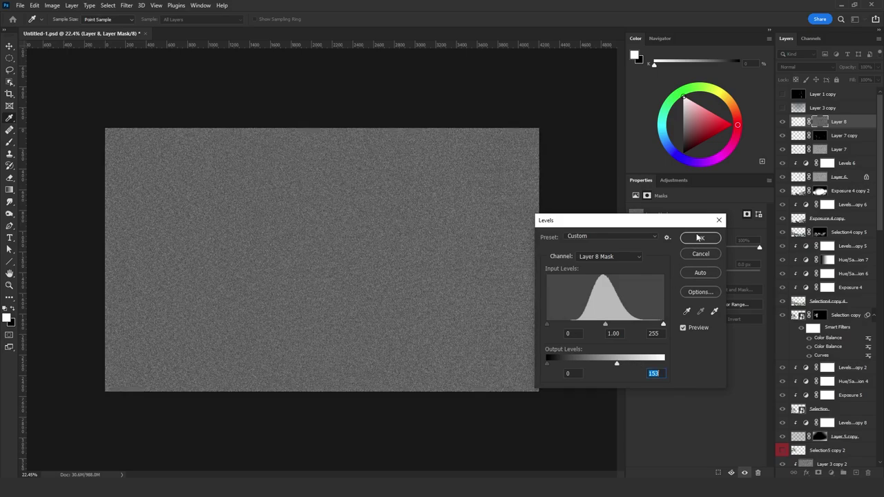
click(700, 238)
click(797, 123)
- Set the density of Layer 8's mask to 50%
click(814, 123)
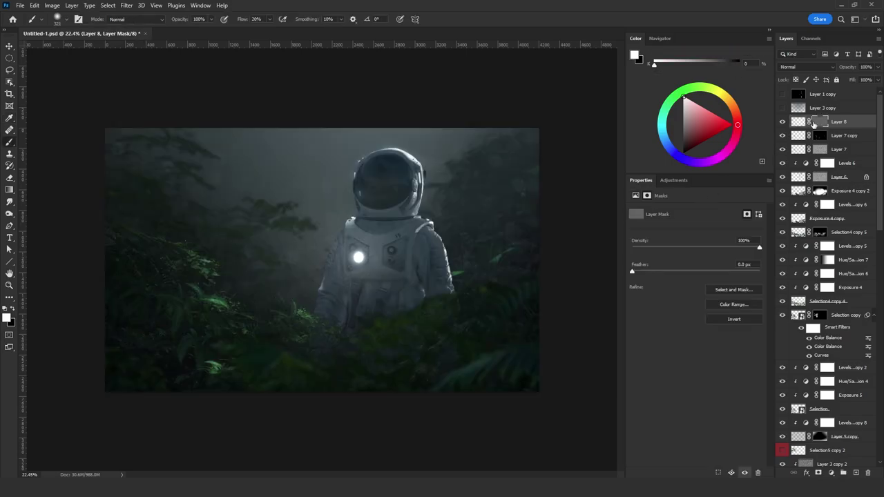
click(743, 241)
text(50)
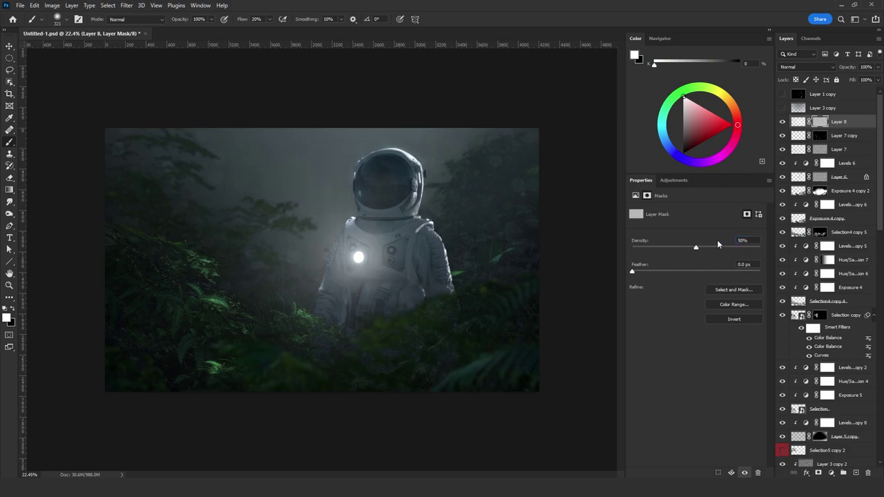
click(801, 126)
key(ctrl+b)
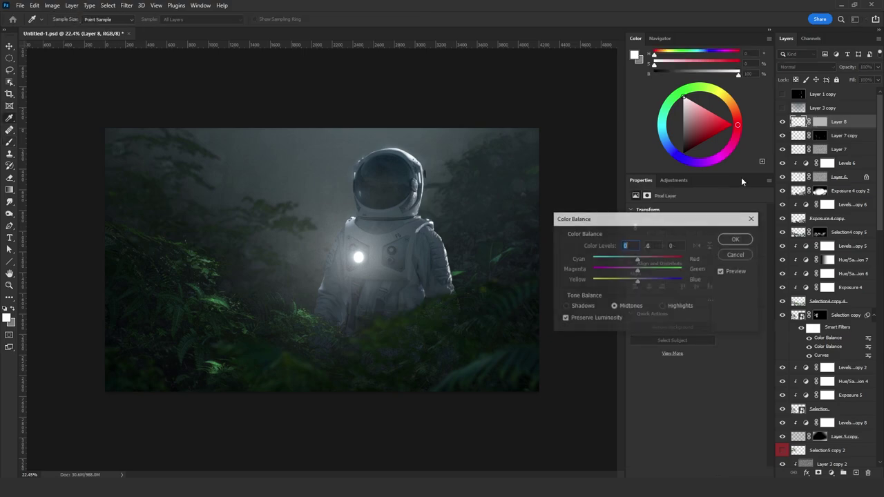
click(739, 254)
- Add a Levels adjustment clipped to Layer 8 and set its red midtones to 0.5
click(830, 474)
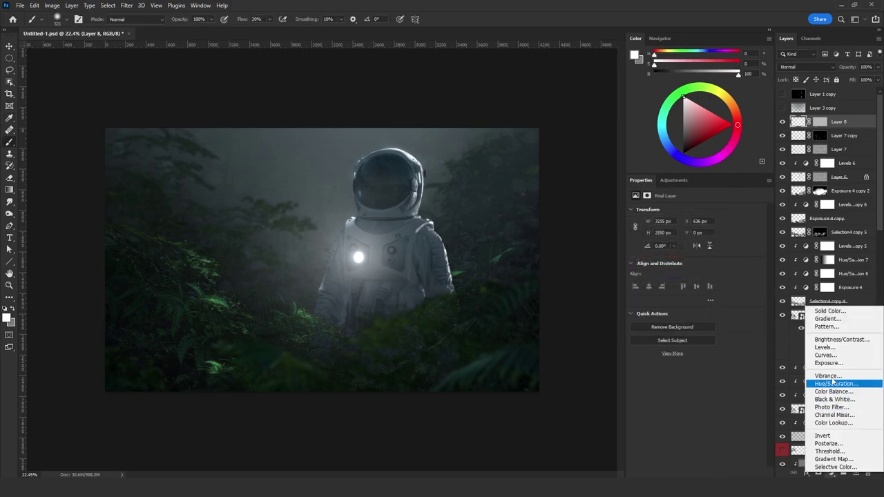
click(818, 347)
click(686, 229)
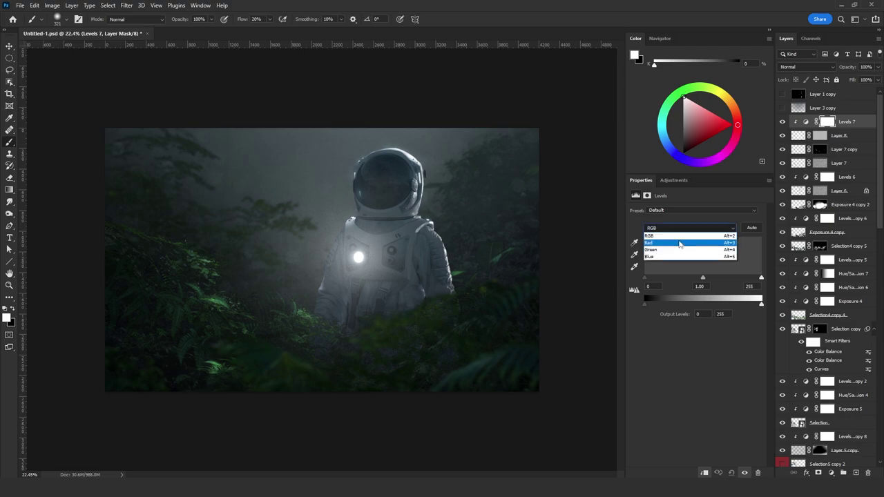
click(680, 243)
drag(706, 286, 686, 286)
text(.5)
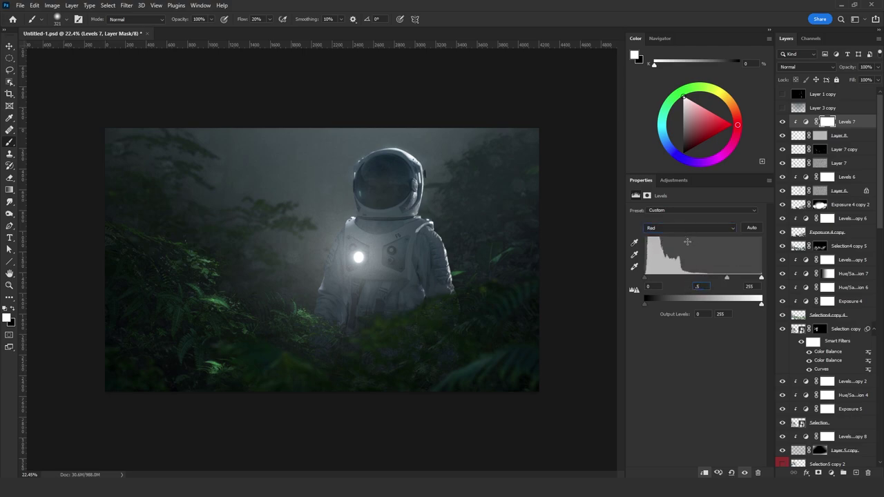
- Darken Layer 8's glow with Hue/Saturation, using a lightness of -15
click(822, 137)
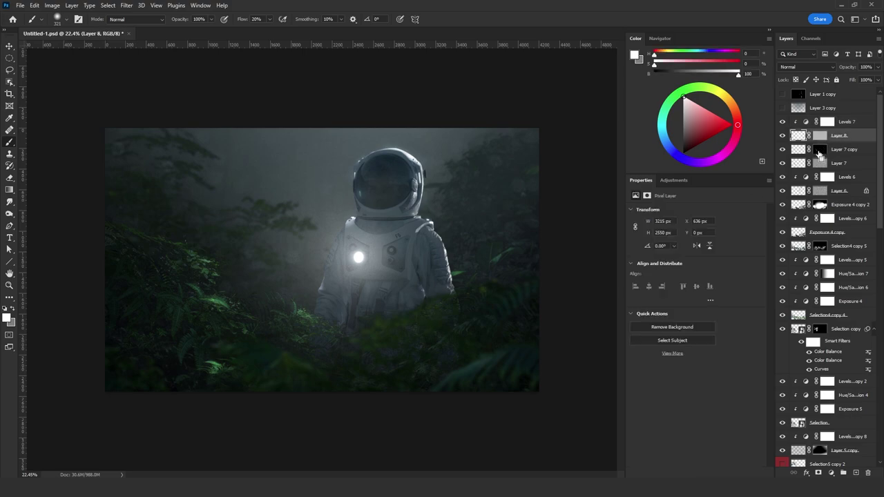
key(ctrl+u)
drag(683, 277, 678, 276)
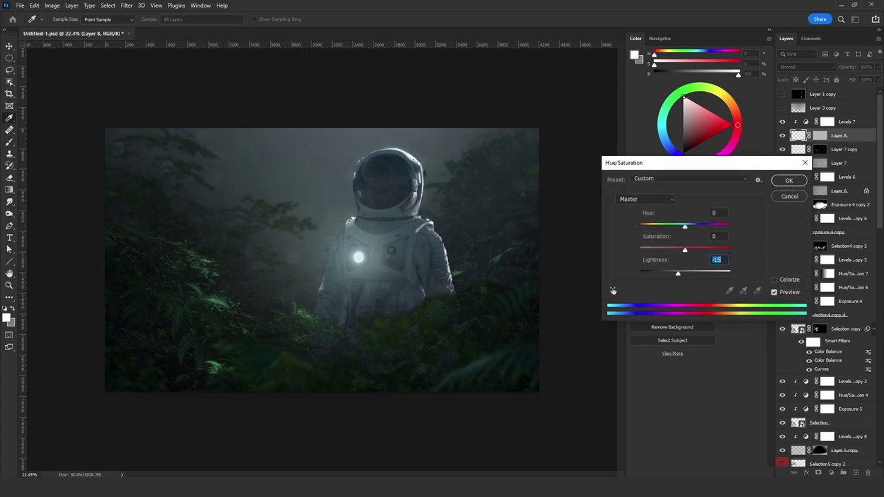
click(788, 181)
- Set the red midtones of the Levels 7 adjustment to 0.7
click(827, 123)
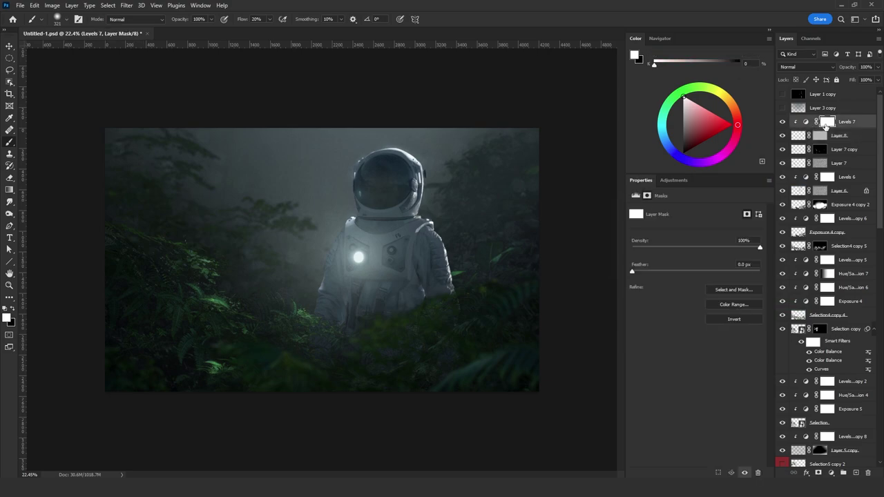
click(805, 123)
click(679, 229)
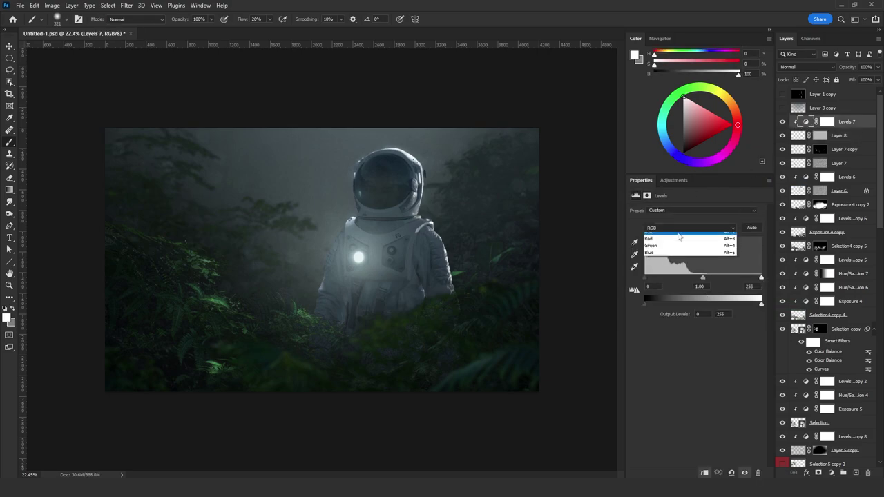
click(679, 238)
drag(704, 285, 687, 286)
text(.7)
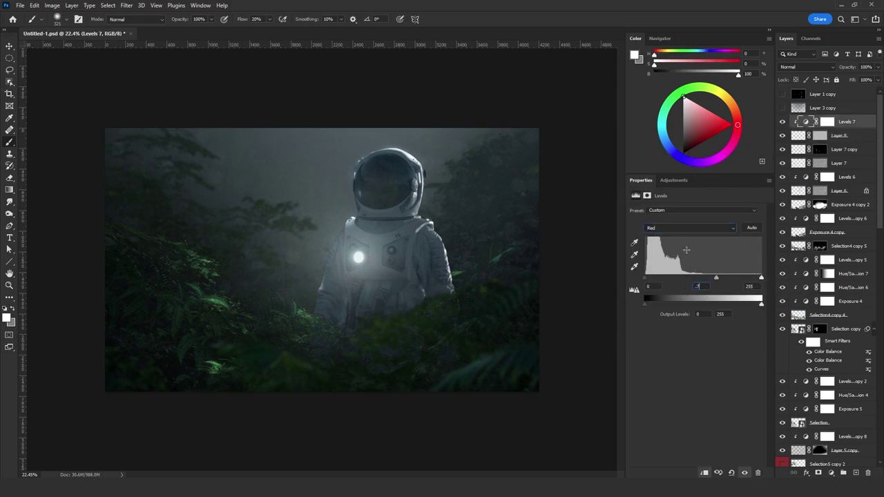
- Adjust the blue midtones of Levels 7 and set its red midtones to 0.5
click(685, 230)
click(683, 256)
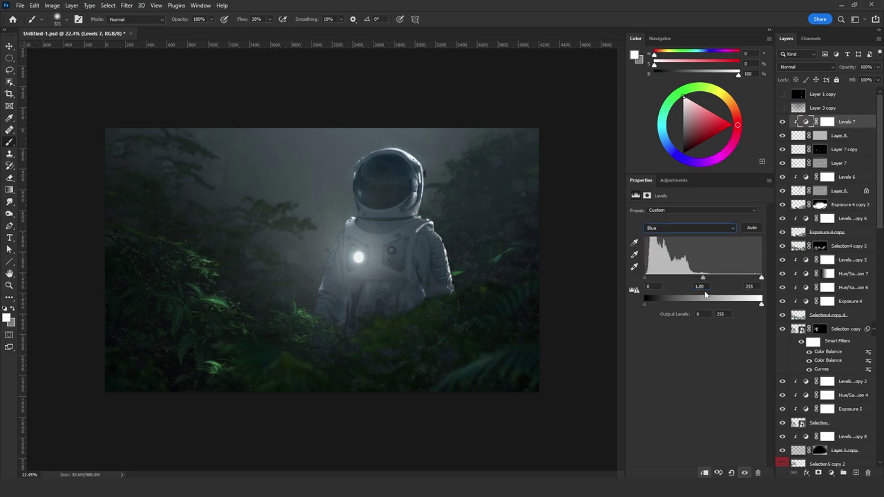
drag(705, 287, 688, 287)
text(1.)
click(671, 229)
click(678, 243)
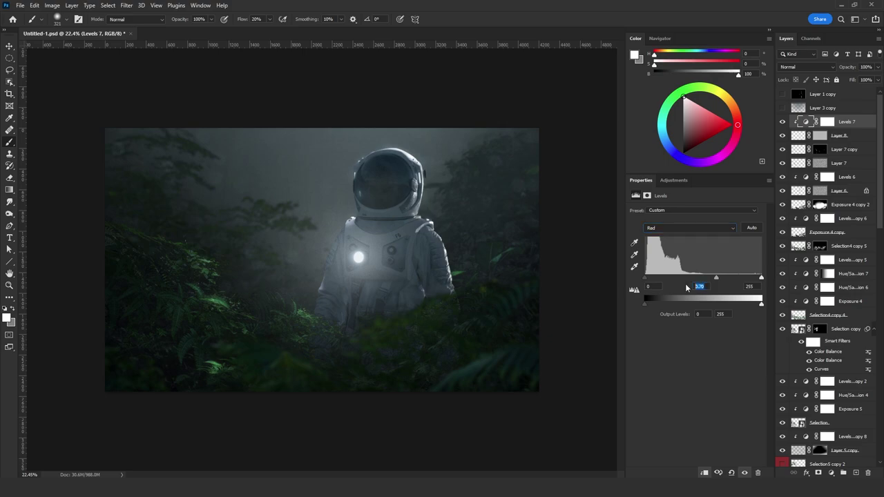
text(0.5)
key(Return)
- Compare the image with Layer 8 hidden and shown, and apply the layer's noise mask
click(799, 135)
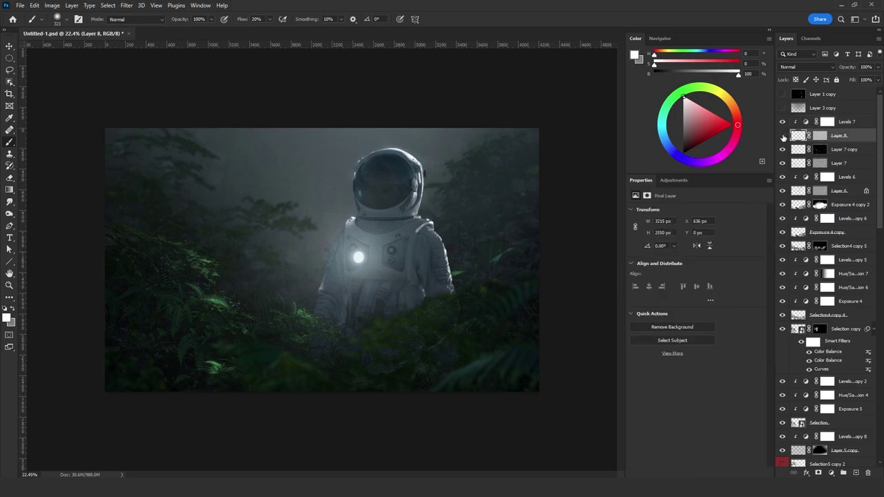
click(783, 135)
click(783, 135)
right_click(820, 136)
click(760, 159)
- Give Layer 8 a new layer mask made from a selection of its own transparency
click(819, 472)
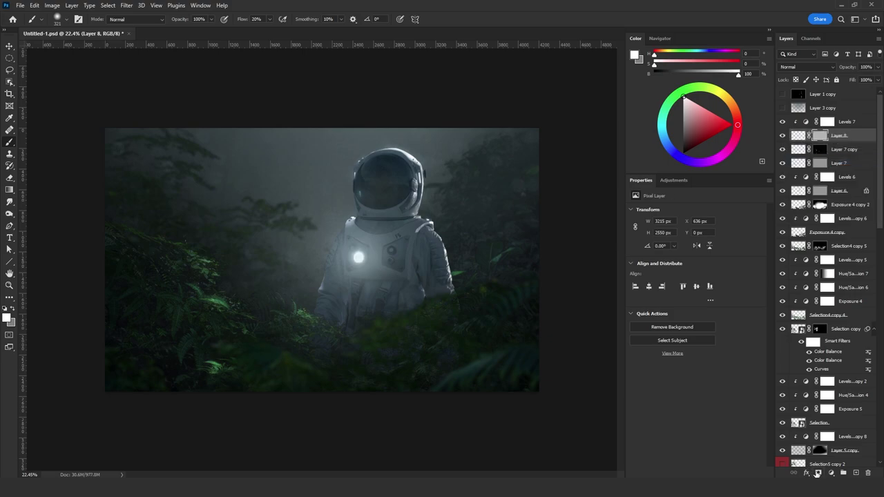
key(ctrl+z)
ctrl+click(799, 138)
click(818, 473)
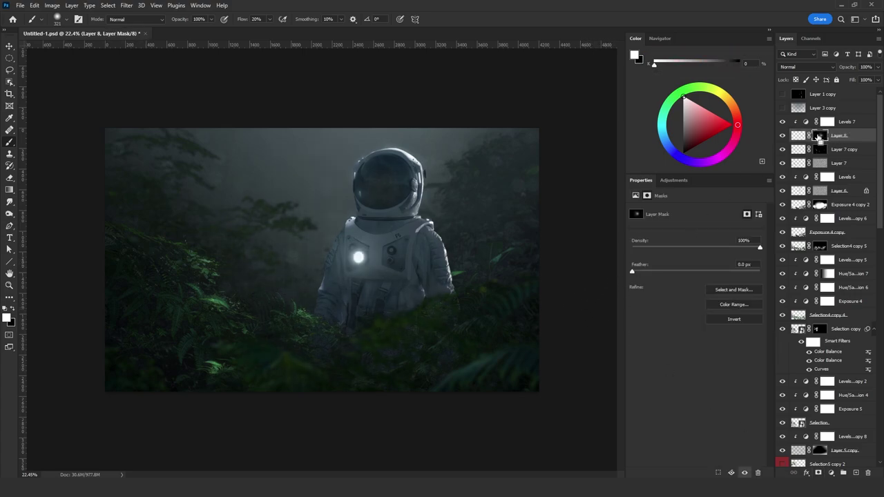
- Brighten Layer 8's mask with Levels, using a midtone value of 2.14
key(ctrl+l)
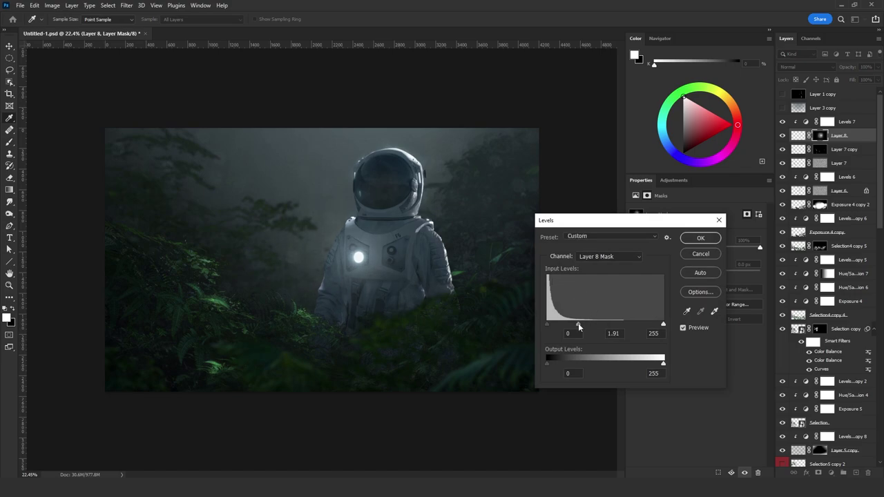
drag(578, 323, 573, 324)
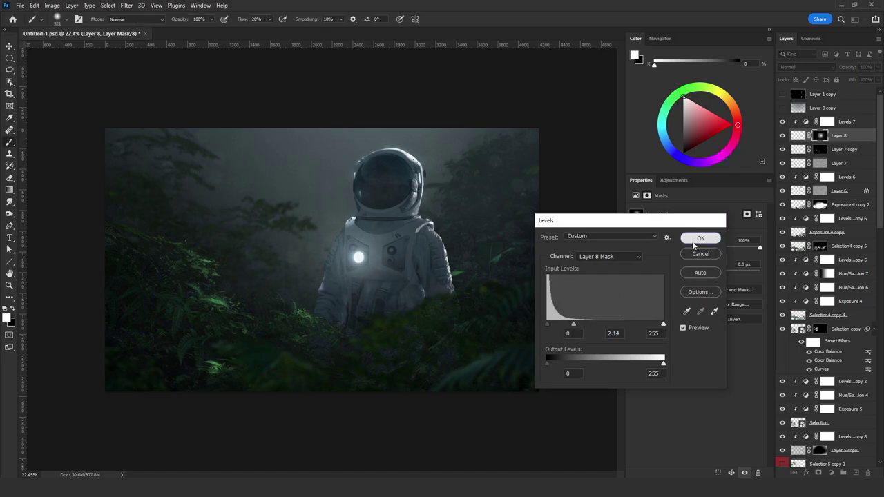
click(701, 238)
- Create a new layer above Levels 7 and dab a small white glow on the chest light at 20% flow
click(851, 123)
click(855, 473)
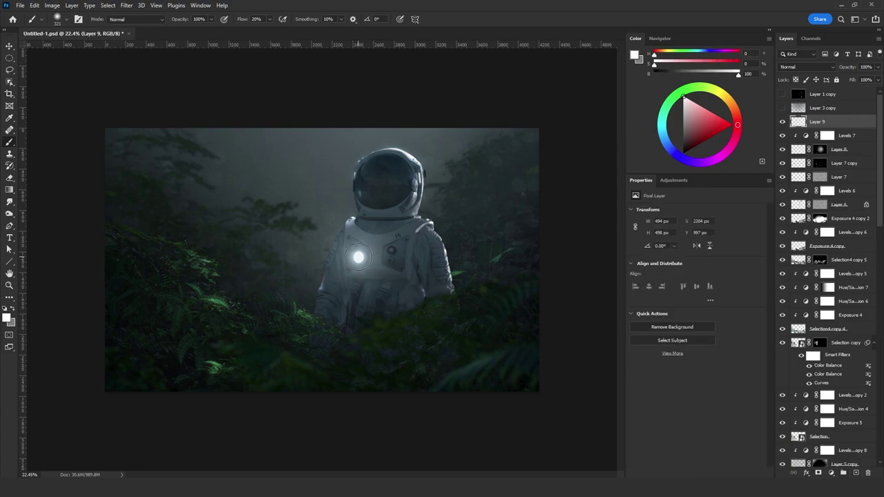
click(359, 256)
click(359, 256)
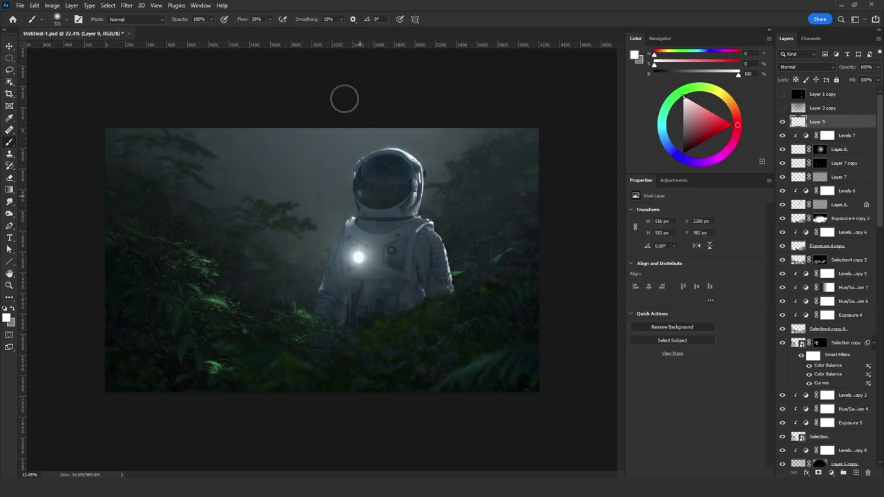
- Paint a larger grey glow over the chest light with 60% brightness, 50% flow and an 864 px brush
text(50)
text(60)
mouse_move(357, 256)
mouse_down()
mouse_move(385, 258)
mouse_move(378, 242)
mouse_up()
click(356, 256)
- Add a wide 30% brightness glow at 80% flow on Layer 9, and move the glow beside the astronaut with its transparency locked
click(257, 19)
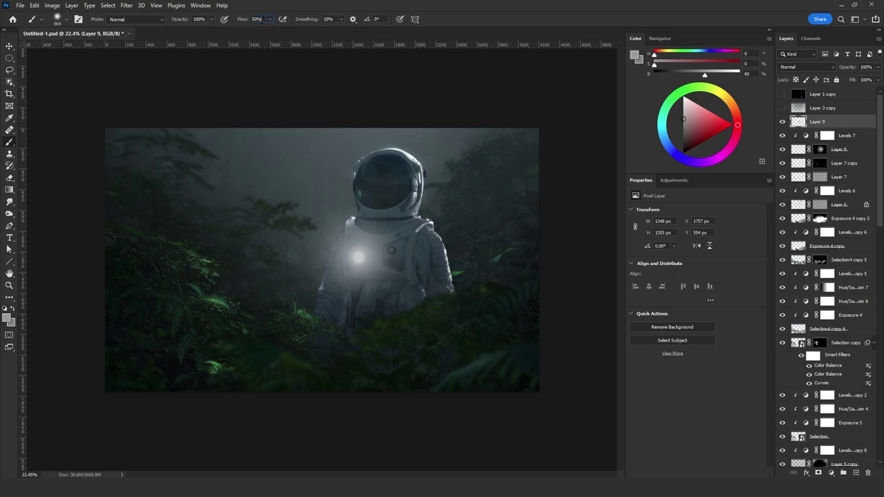
double_click(755, 74)
text(30)
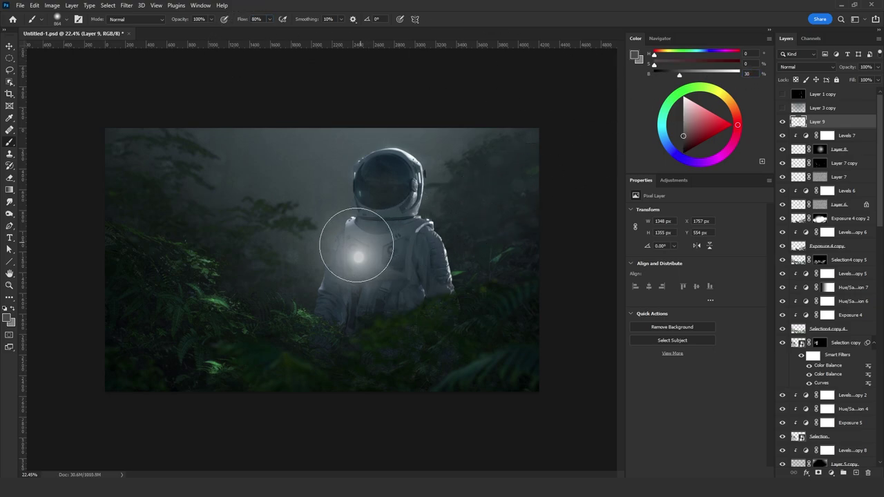
mouse_move(359, 246)
mouse_down()
mouse_move(387, 246)
mouse_move(278, 238)
mouse_up()
click(354, 250)
key(ctrl+t)
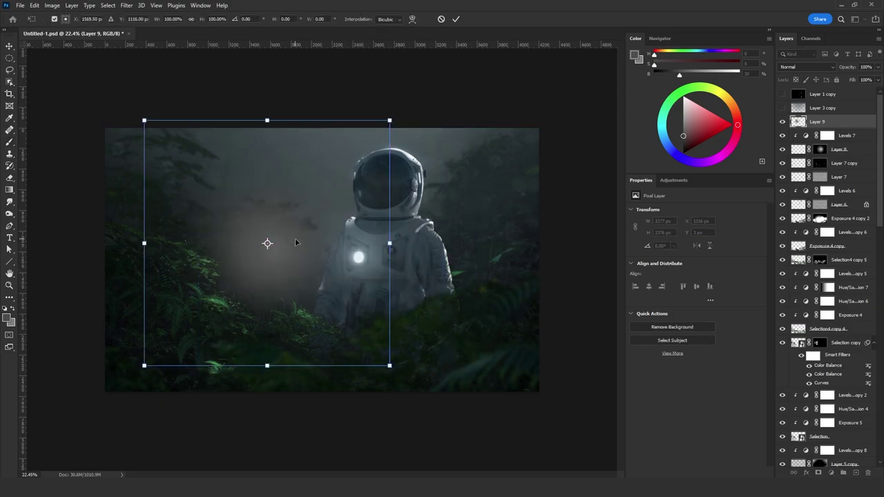
key(Return)
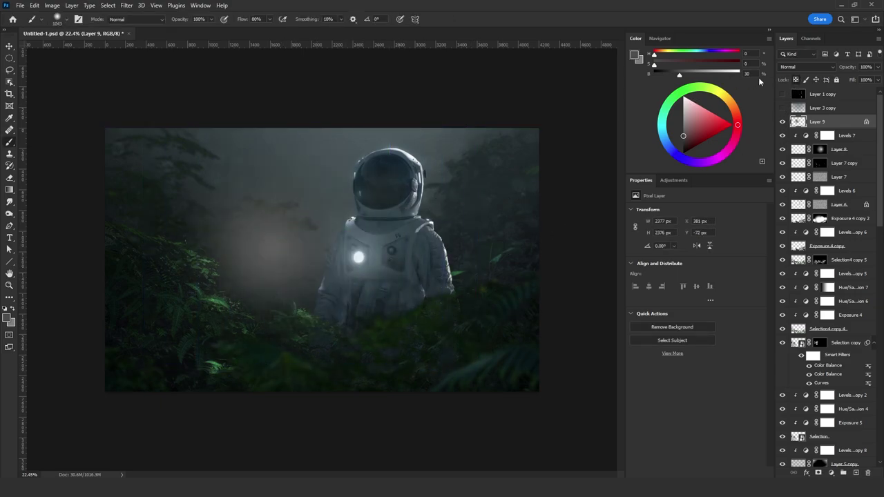
- Paint a lighter core into Layer 9's glow with 50% brightness and a 517 px brush
text(50)
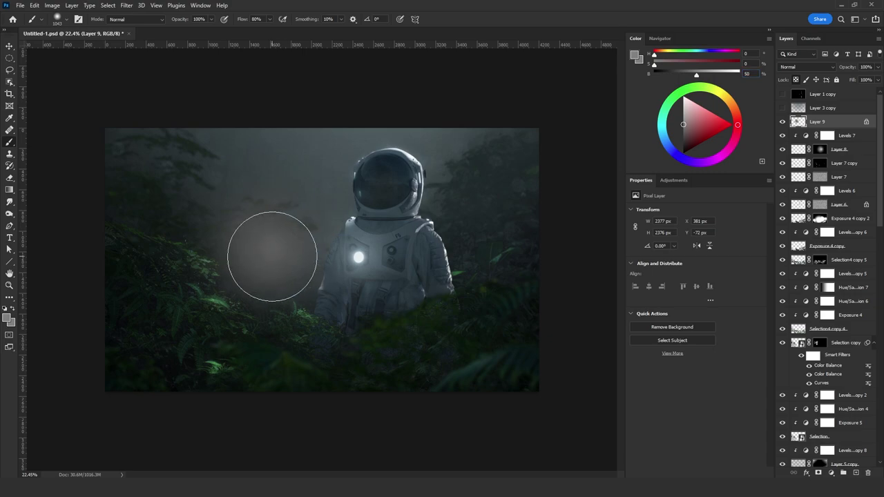
mouse_move(272, 254)
mouse_down()
mouse_move(254, 254)
mouse_move(284, 252)
mouse_move(293, 237)
mouse_up()
click(290, 253)
click(286, 254)
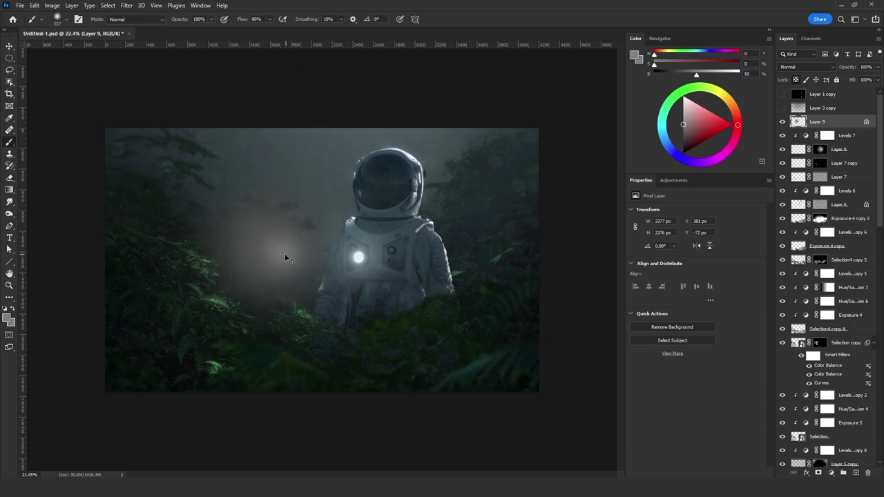
- Dab a small bright centre into Layer 9's glow with 70% brightness at 100% flow
key(shift+0)
click(714, 73)
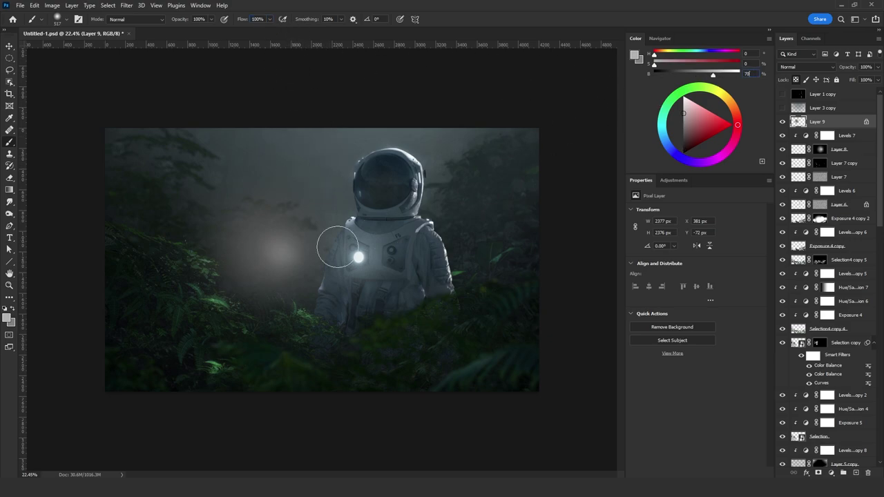
drag(292, 256, 280, 256)
click(287, 254)
- Stretch and skew Layer 9's glow to about 168% width, and move it over the foliage beside the astronaut
key(ctrl+t)
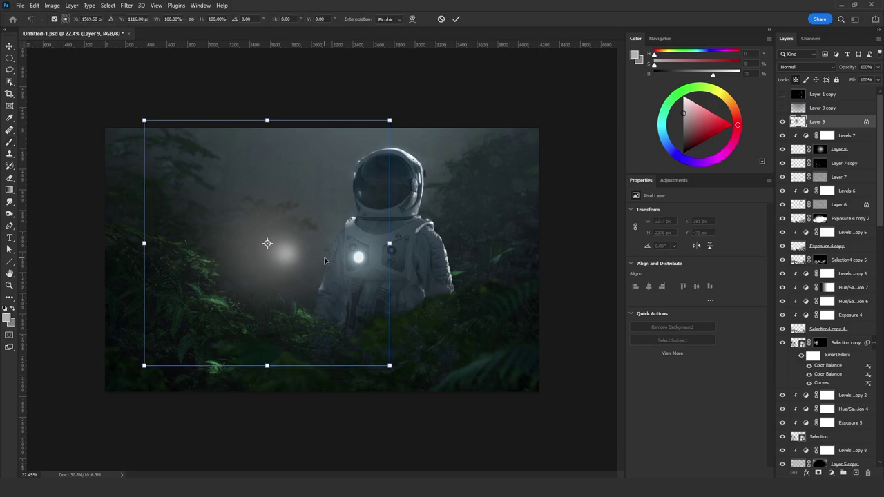
drag(389, 243, 556, 203)
drag(496, 227, 348, 312)
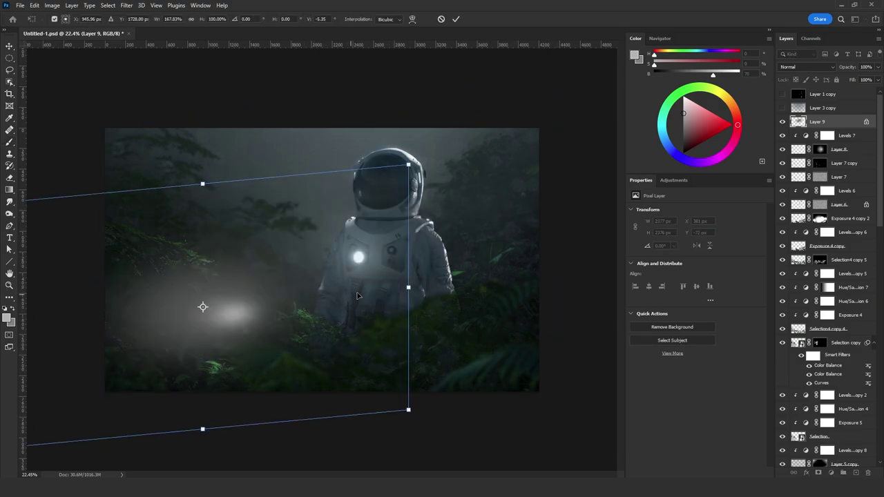
key(Return)
- Stretch and skew the glow further into a slanted light beam that starts at the chest light
key(ctrl+t)
drag(408, 306, 742, 157)
drag(535, 267, 410, 314)
key(Return)
key(b)
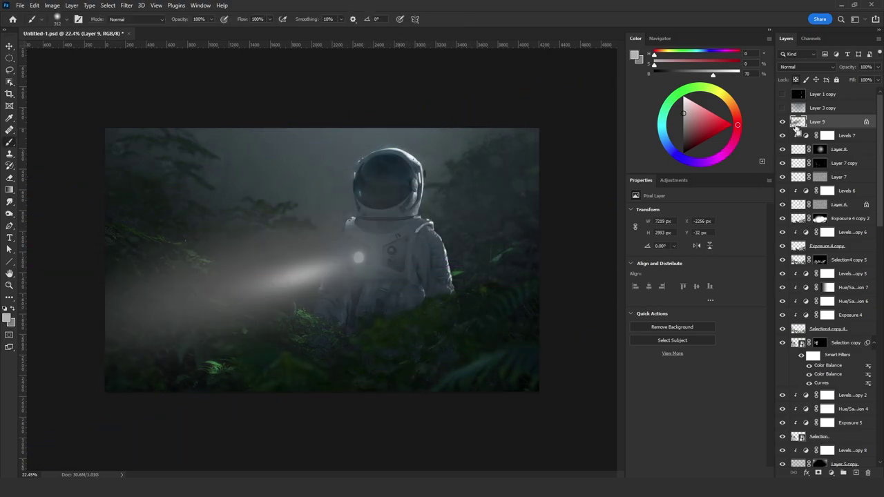
- Narrow the light beam by masking Layer 9 with its own transparency and applying the mask
ctrl+click(798, 125)
click(818, 473)
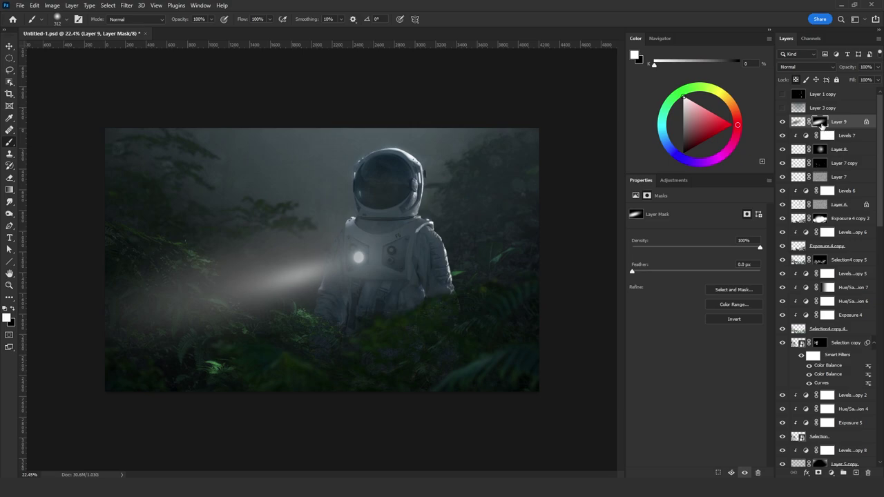
right_click(820, 124)
click(773, 156)
- Skew the light beam to a steeper downward angle and realign its start with the chest light
key(ctrl+t)
mouse_move(513, 275)
mouse_down()
mouse_move(578, 247)
mouse_move(453, 320)
mouse_move(580, 228)
mouse_up()
drag(486, 257, 487, 273)
key(Return)
key(b)
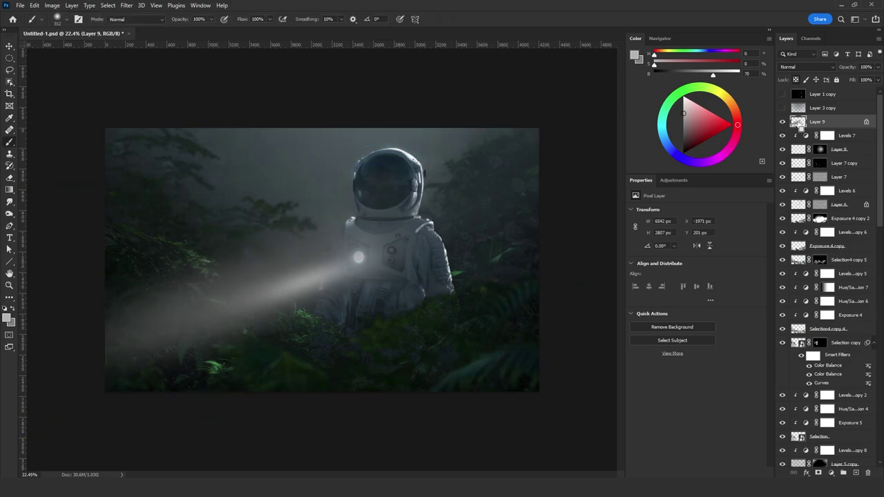
- Mask Layer 9 with its own transparency again, and set the Gradient tool to Linear Light mode for editing the mask
ctrl+click(798, 123)
click(830, 473)
click(9, 190)
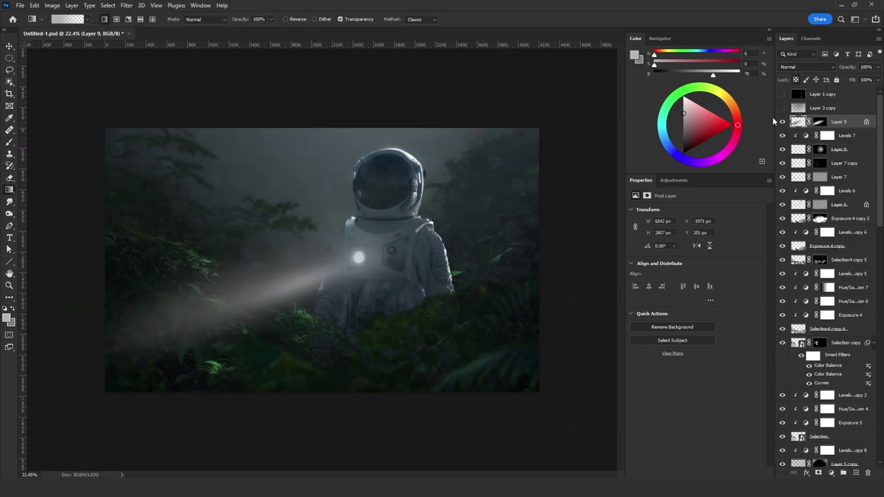
click(820, 121)
click(203, 18)
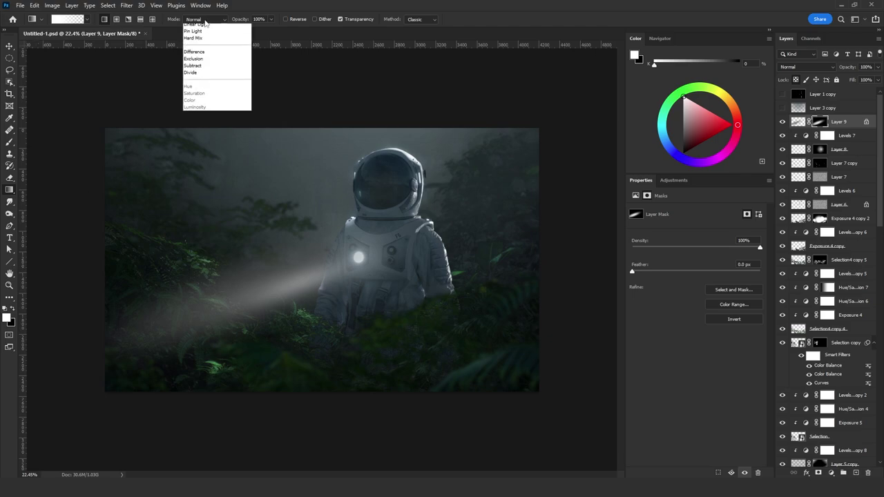
click(213, 165)
- Try several white Linear Light gradients along the beam on Layer 9's mask, and undo them
drag(335, 270, 269, 296)
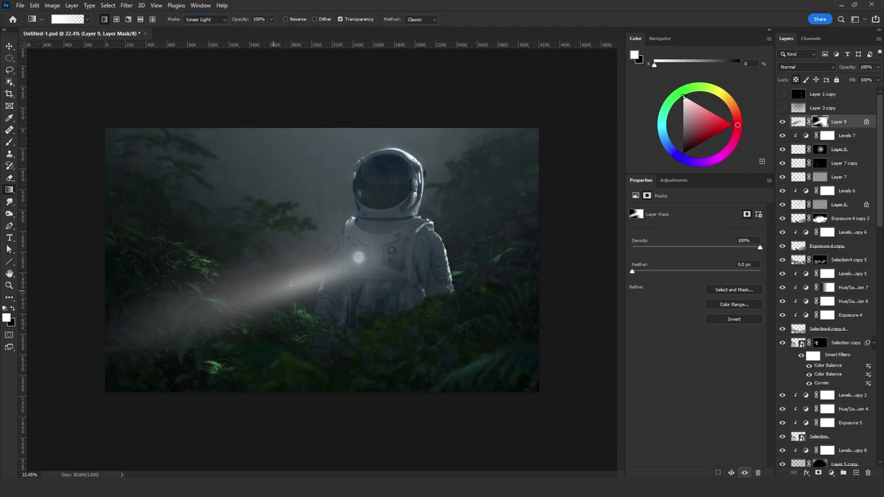
key(ctrl+z)
drag(374, 247, 326, 269)
drag(402, 239, 181, 328)
key(ctrl+z)
drag(103, 336, 472, 240)
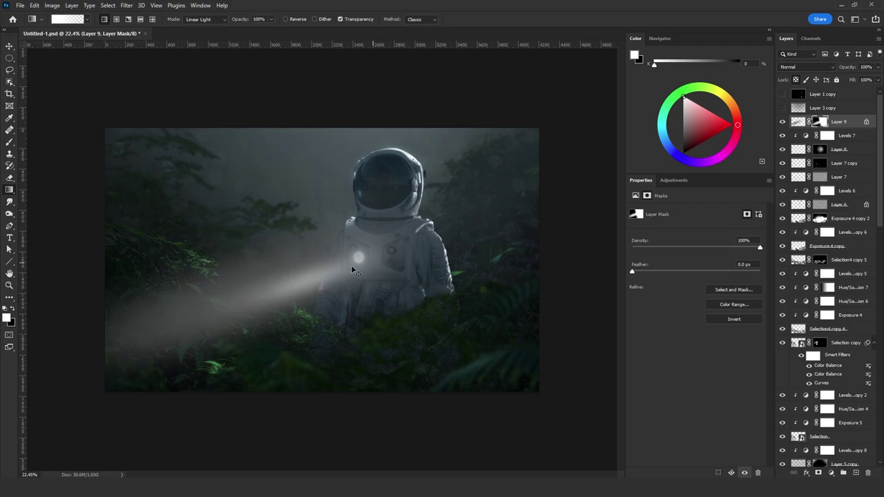
key(ctrl+z)
key(ctrl+z)
key(ctrl+z)
drag(190, 315, 478, 214)
key(ctrl+z)
- Brighten Layer 9's mask with white Linear Light gradients running from the chest light and helmet down along the beam
drag(366, 260, 253, 305)
drag(424, 207, 214, 349)
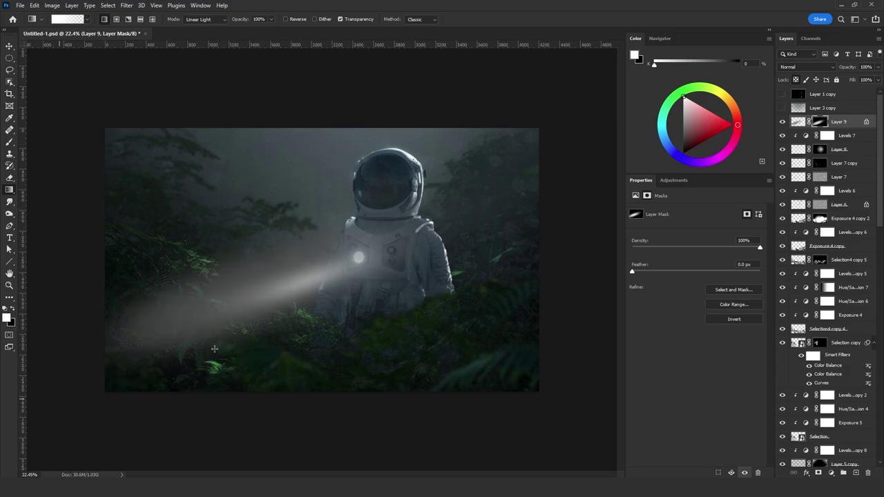
- Try broad white gradients in Linear Light and Vivid Light modes on Layer 9's mask, and undo them
drag(534, 143, 131, 364)
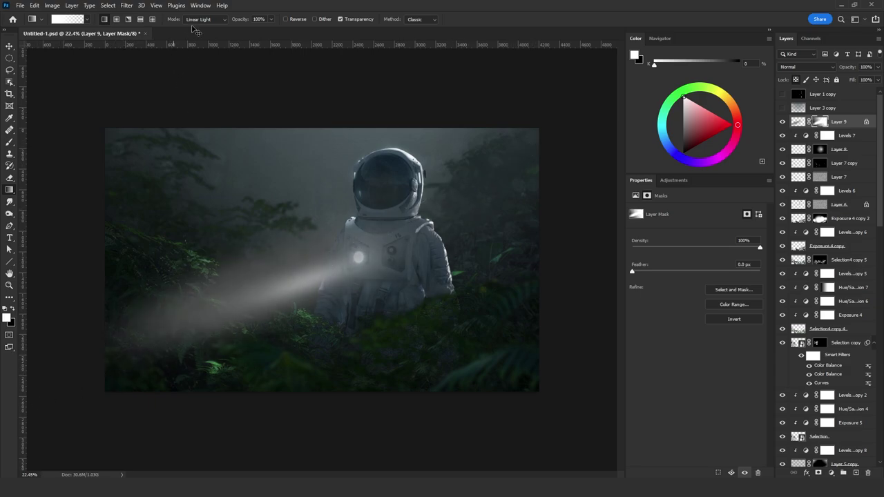
click(202, 20)
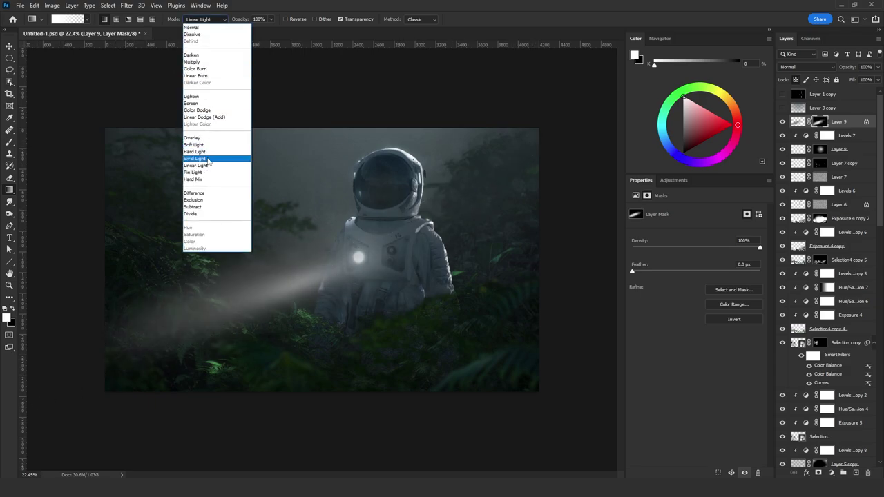
click(207, 161)
drag(546, 170, 254, 308)
key(ctrl+z)
key(ctrl+z)
right_click(822, 122)
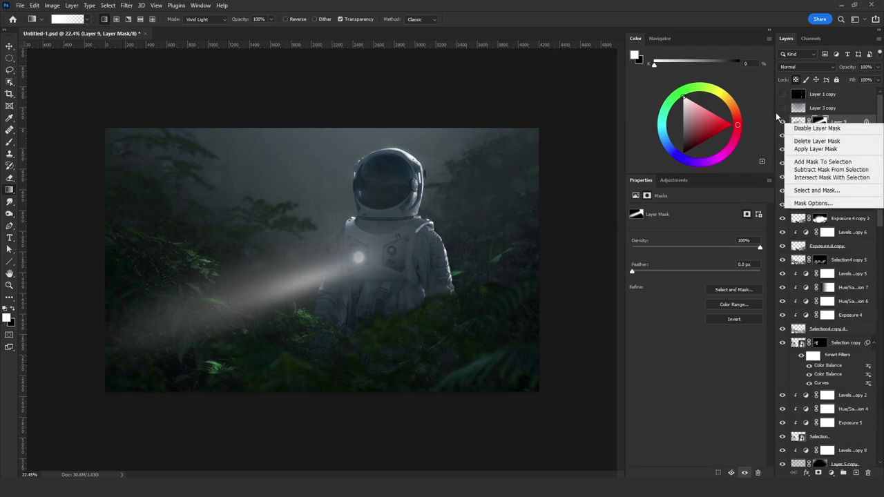
click(545, 133)
key(ctrl+z)
key(ctrl+z)
key(ctrl+z)
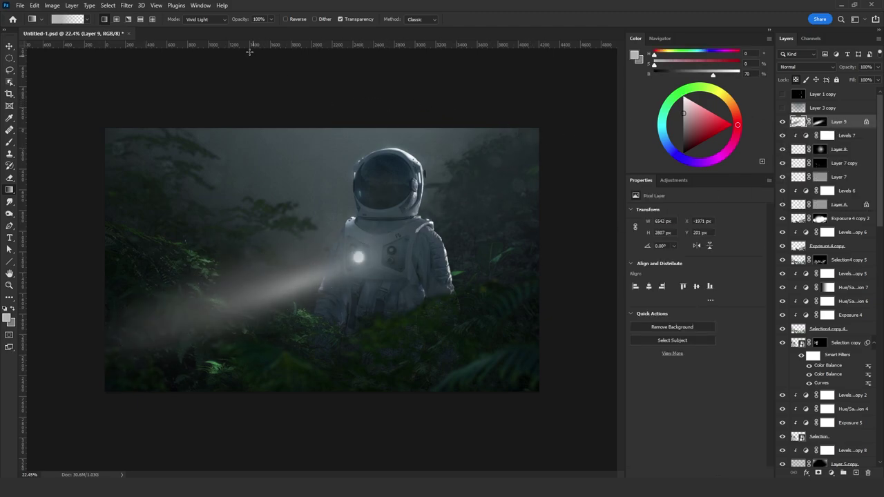
- Set the Gradient tool to Overlay mode, and apply Layer 9's mask to the beam layer
click(206, 20)
click(200, 138)
right_click(822, 124)
click(825, 147)
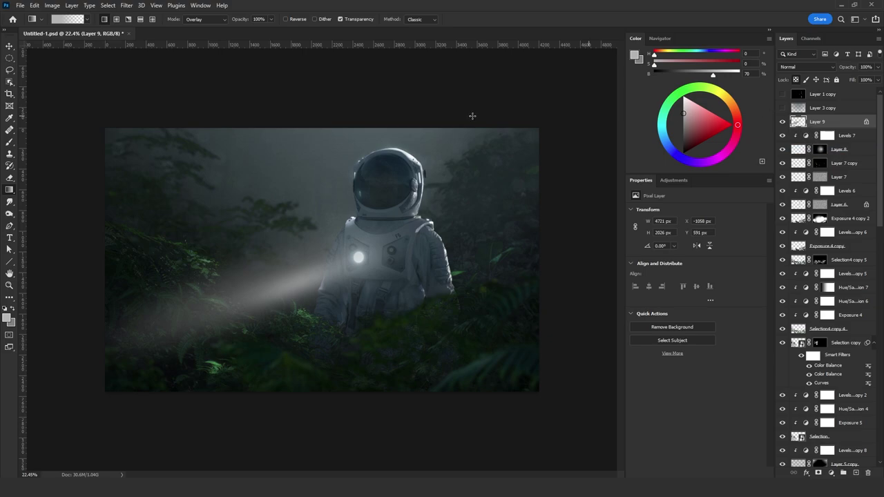
- Erase Layer 9's light spill beside the astronaut with a large soft eraser, and set the layer's blend mode to Screen
key(b)
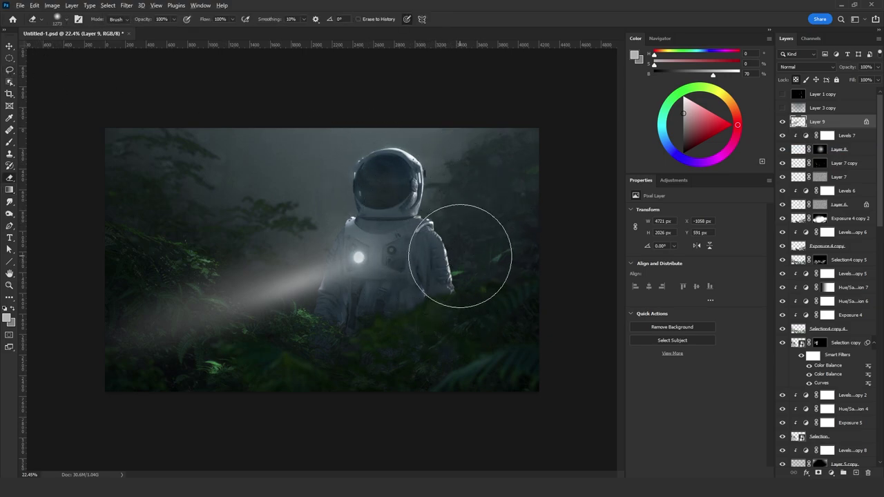
drag(460, 256, 444, 214)
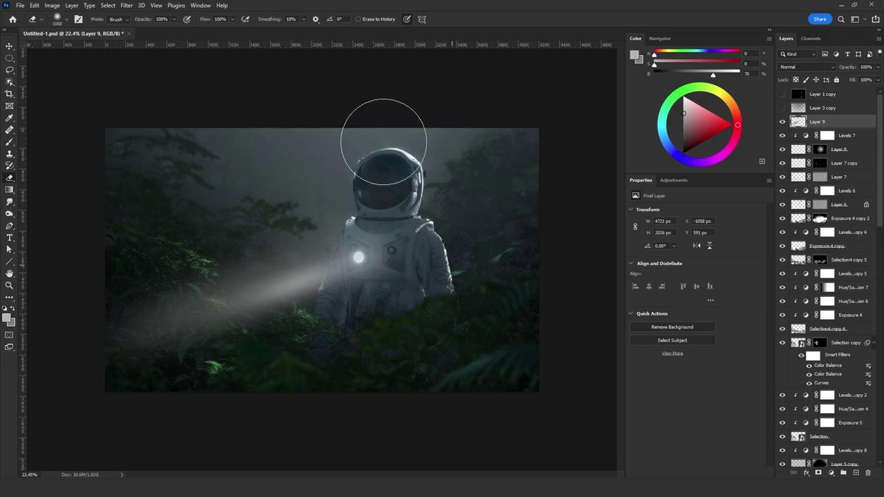
click(806, 67)
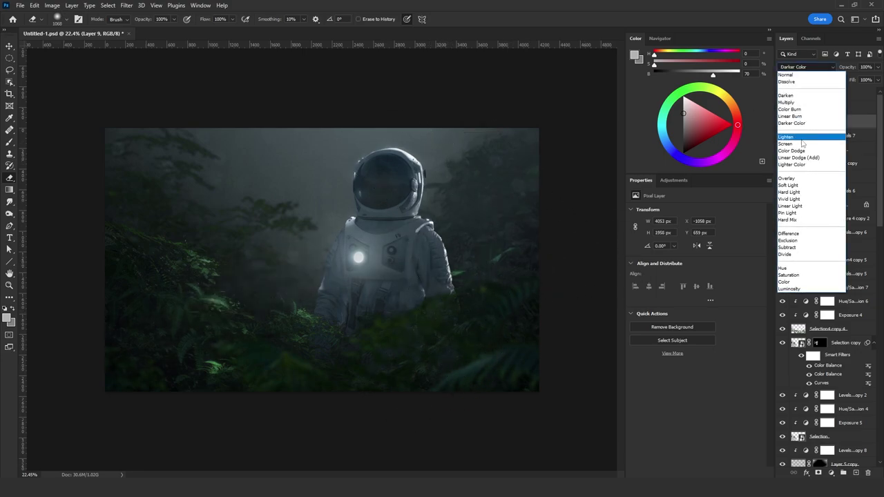
click(801, 143)
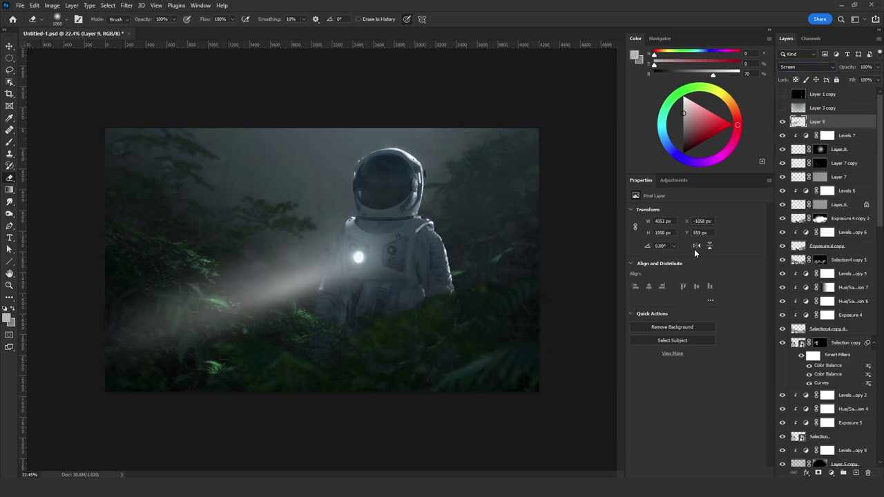
- Crop away the parts of the light beam on Layer 9 that extend beyond the canvas
key(ctrl+t)
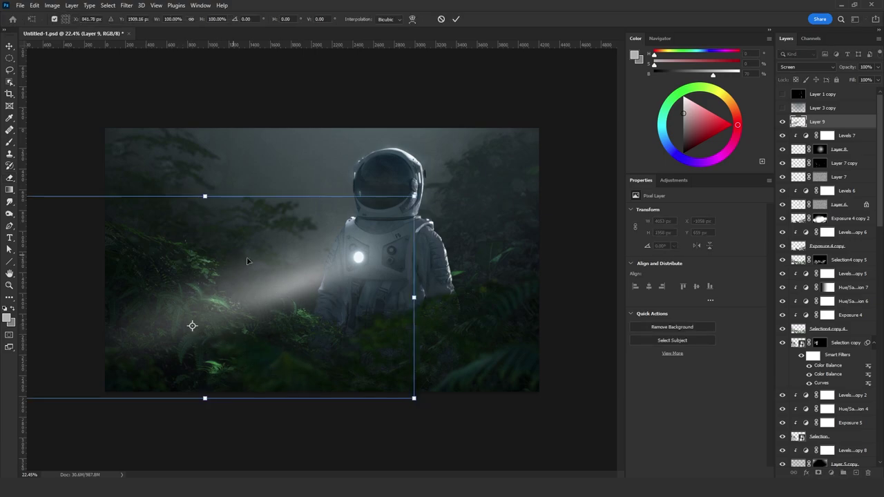
scroll(254, 260, down, 4)
key(ctrl+a)
click(54, 6)
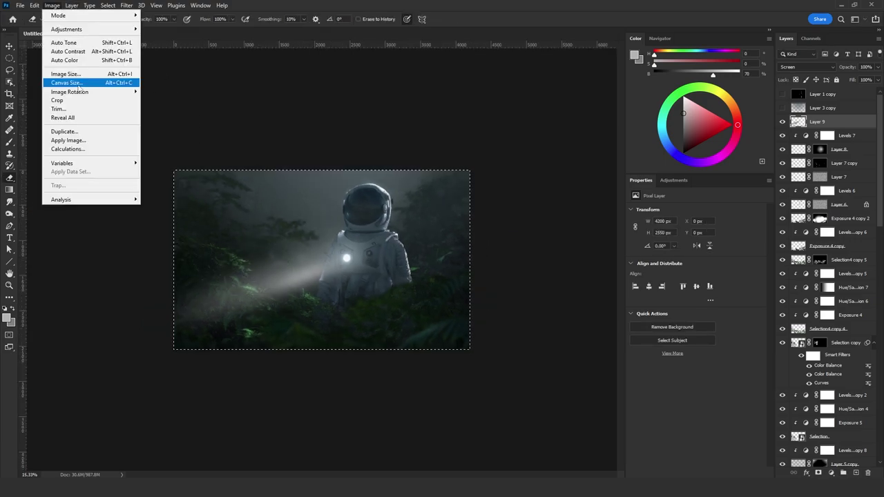
click(69, 100)
click(10, 69)
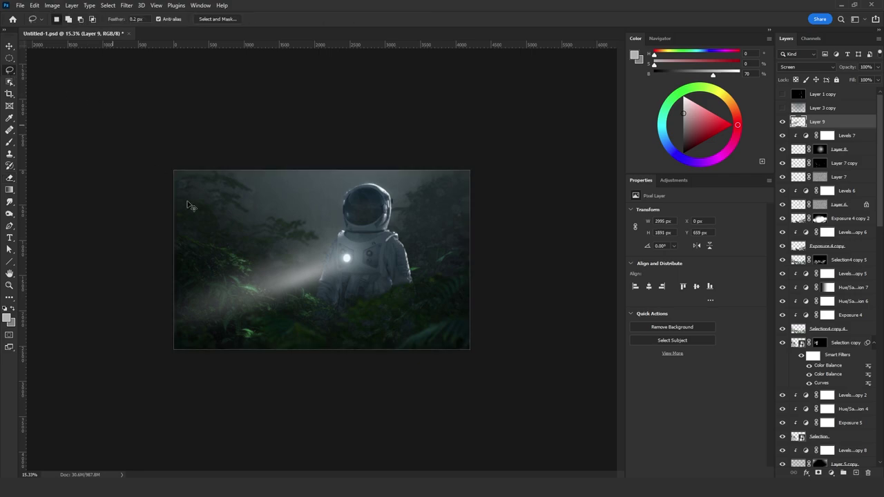
- Distort Layer 9's light beam into a cone, stretching its outer end tall and narrowing its end at the chest light
key(ctrl+t)
drag(173, 349, 177, 425)
drag(173, 216, 156, 102)
drag(385, 350, 389, 289)
key(ctrl+z)
drag(385, 348, 381, 293)
drag(384, 216, 392, 235)
drag(354, 268, 355, 238)
key(ctrl+z)
drag(124, 410, 125, 433)
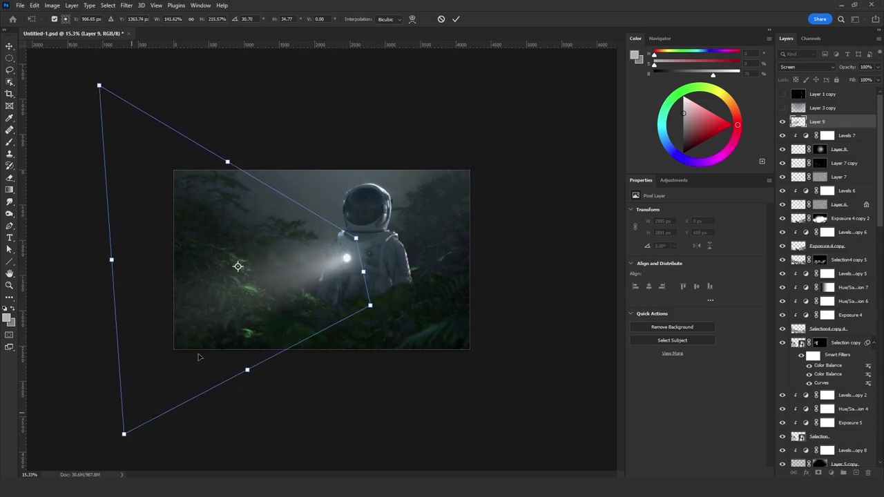
key(Return)
- Trim the distorted beam on Layer 9 to the canvas bounds again with a select-all and Crop
key(l)
key(ctrl+a)
click(52, 5)
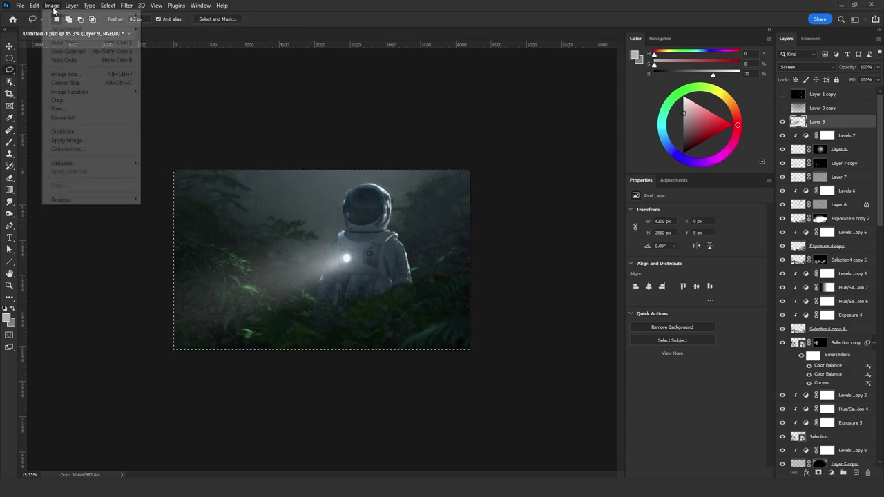
click(66, 99)
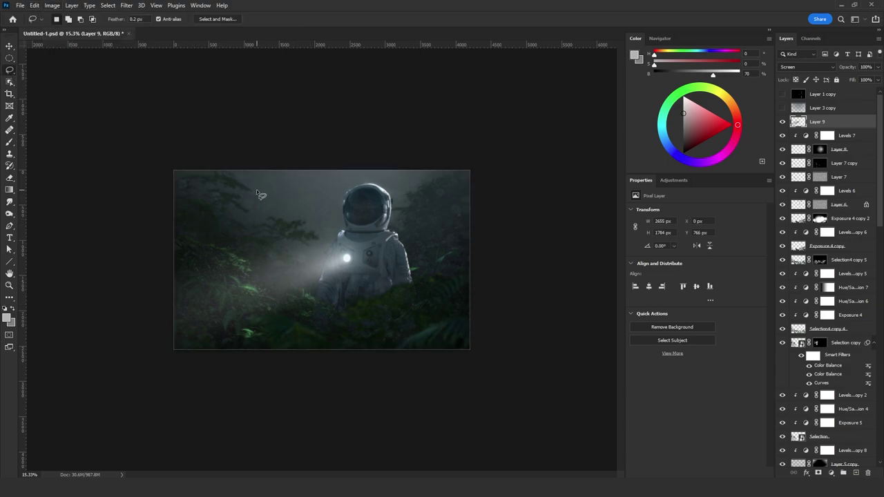
- Copy Layer 7's textured mask onto Layer 9, and increase the feathering of the copied mask
click(822, 178)
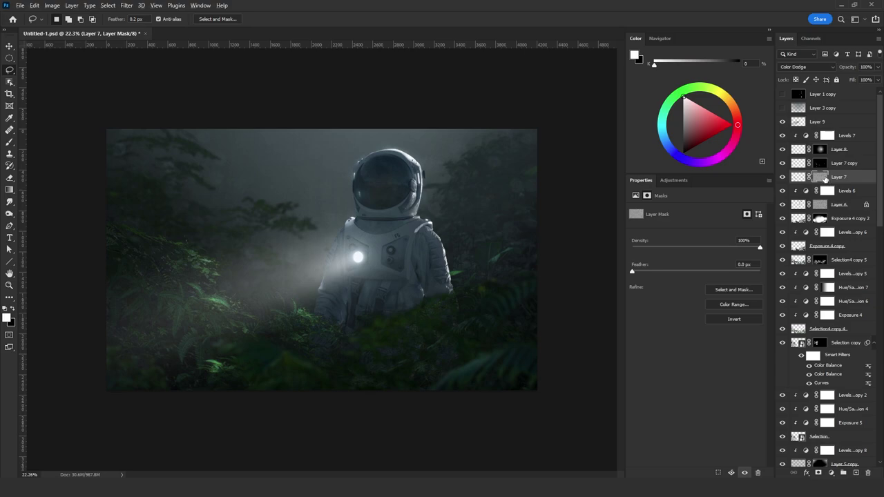
drag(824, 179, 822, 122)
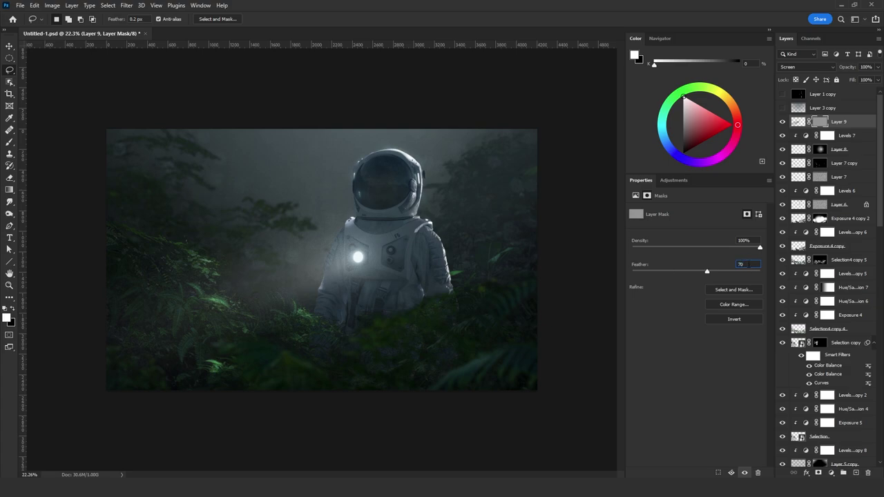
text(0)
key(Return)
drag(742, 274, 760, 274)
- Duplicate the Levels 2 copy 2 adjustment above Layer 9 as a clipped layer, compare its effect, and set its opacity to 50%
click(843, 394)
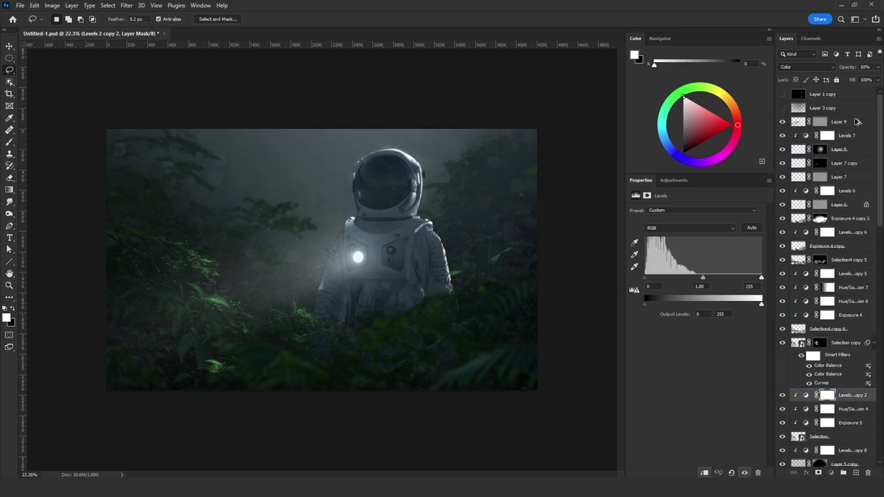
drag(856, 121, 854, 119)
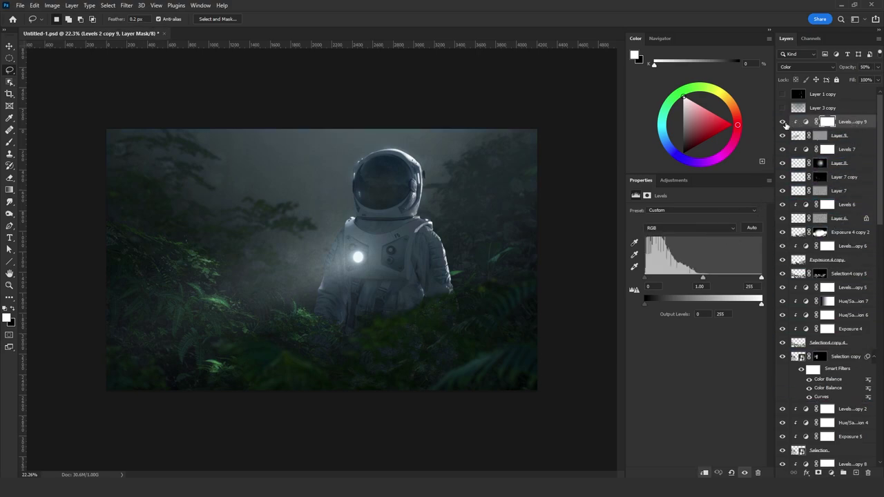
click(782, 122)
click(782, 123)
text(50)
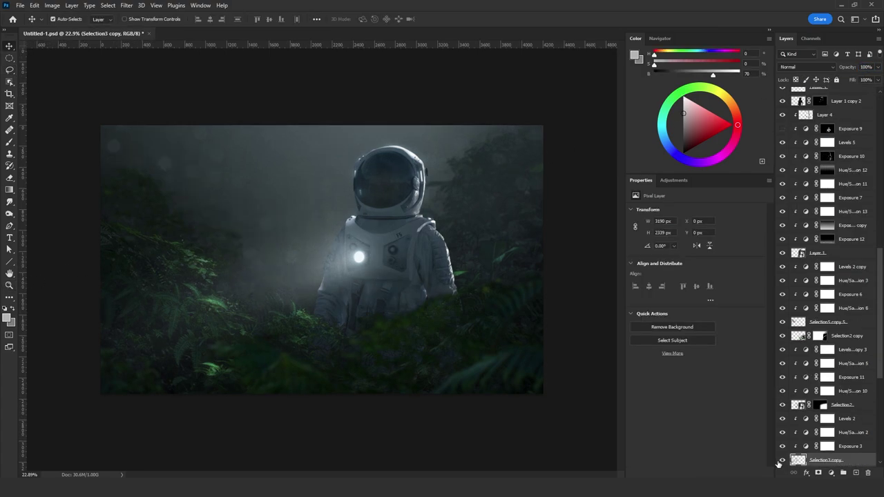
- Add a clipped Hue/Saturation adjustment directly above Hue/Saturation 2, with Lightness at +5
scroll(839, 452, down, 4)
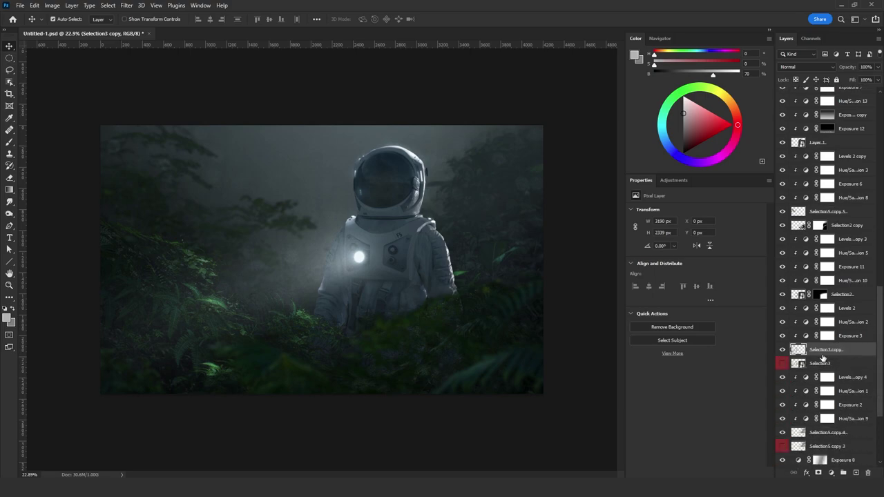
click(842, 325)
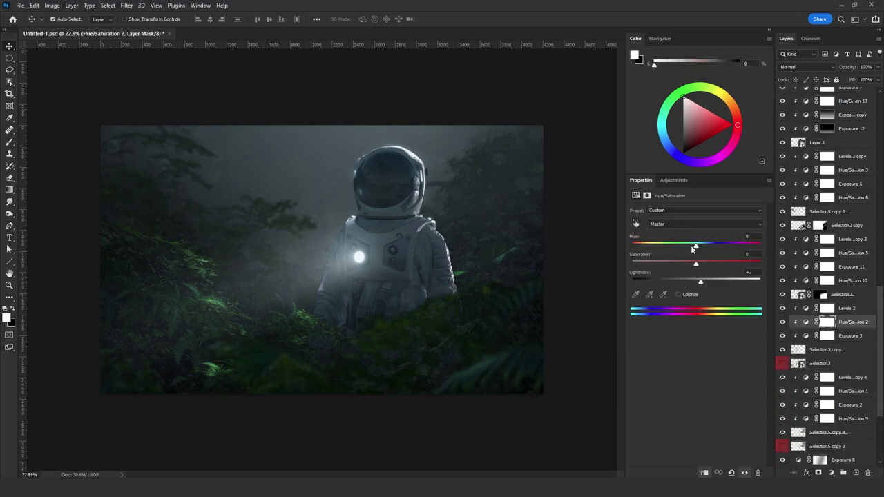
drag(801, 321, 830, 474)
click(829, 385)
click(699, 282)
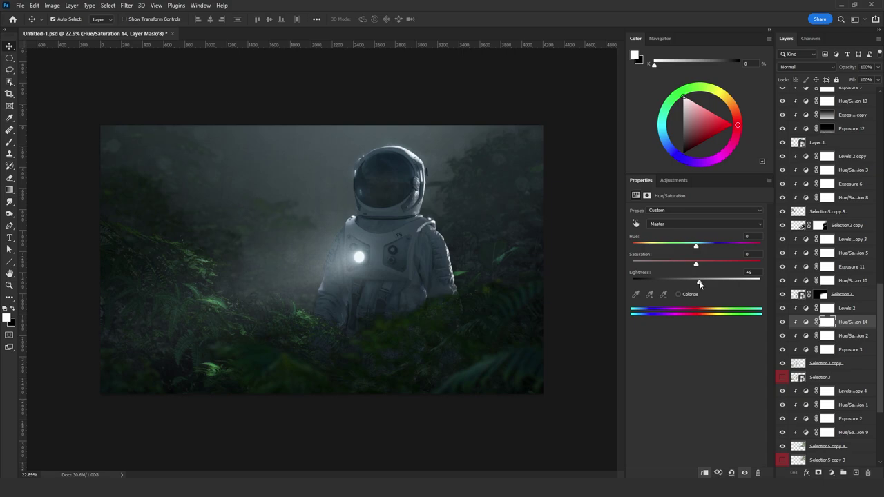
- Add a clipped Hue/Saturation adjustment directly above Selection3 copy, with Lightness at -16
click(835, 363)
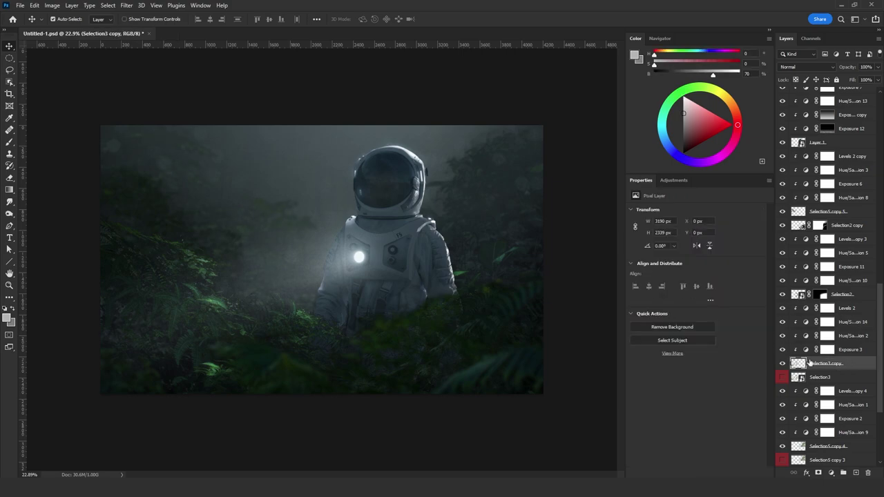
click(835, 474)
click(829, 385)
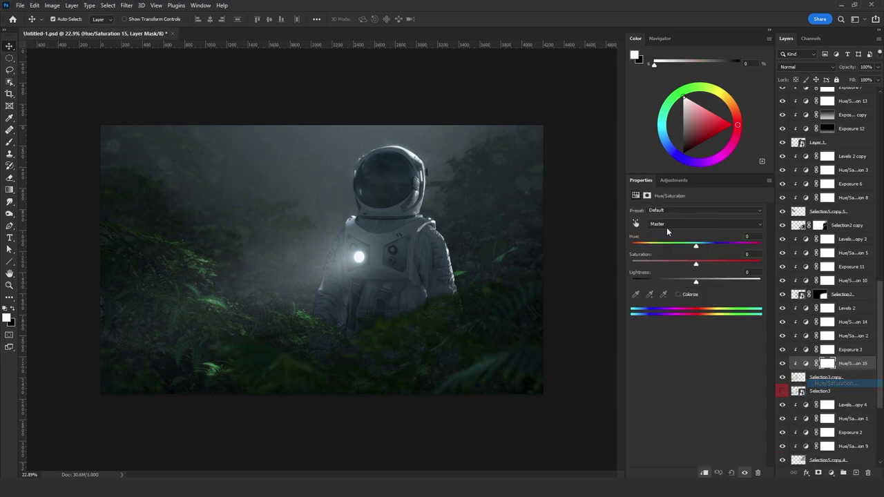
click(688, 281)
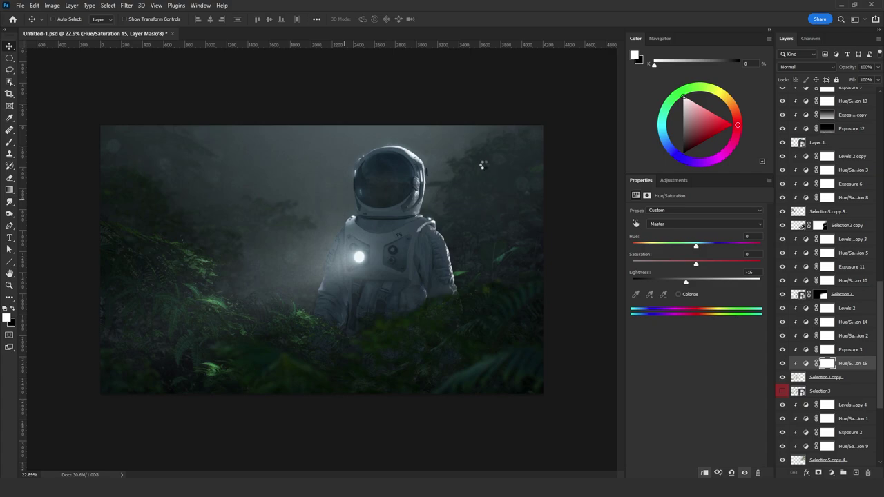
- Add a Hue/Saturation adjustment to Selection5 copy 4, move it just below its Levels adjustment, and set Lightness to +6
click(829, 459)
click(832, 473)
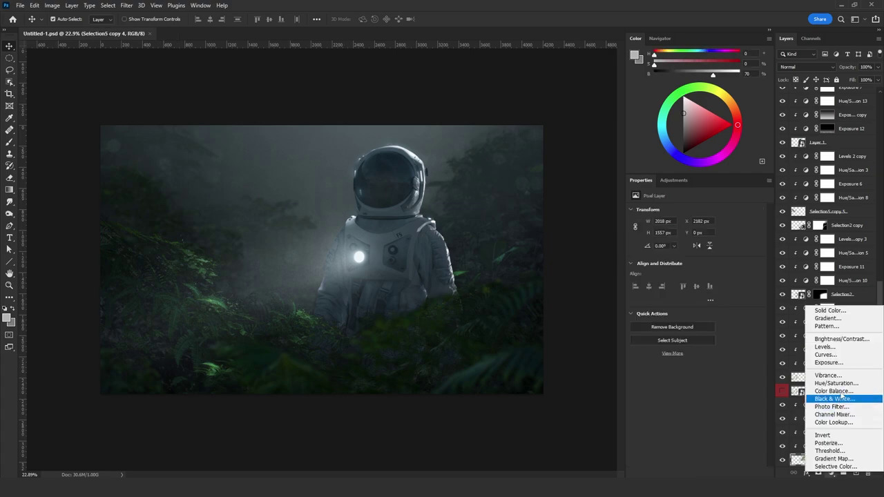
click(841, 384)
drag(844, 455, 847, 413)
drag(699, 280, 702, 283)
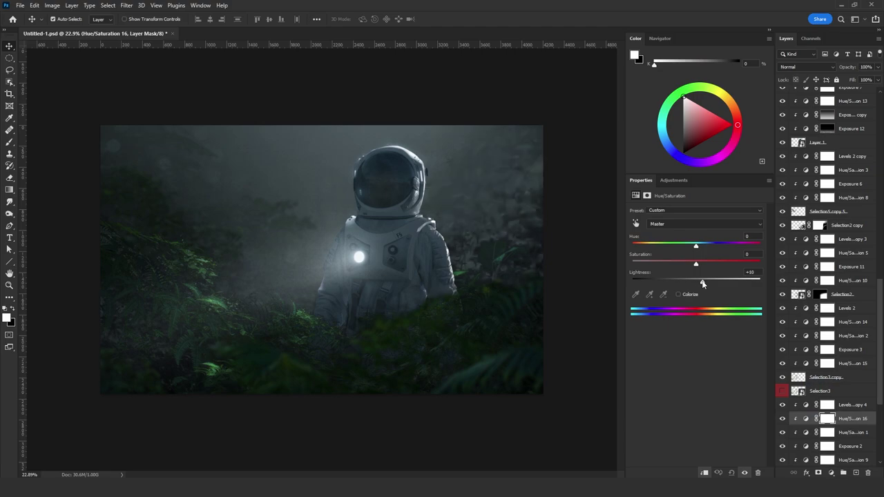
- Try duplicating Layer 3 above Hue/Saturation 16, and undo the duplication
click(10, 192)
scroll(821, 383, down, 3)
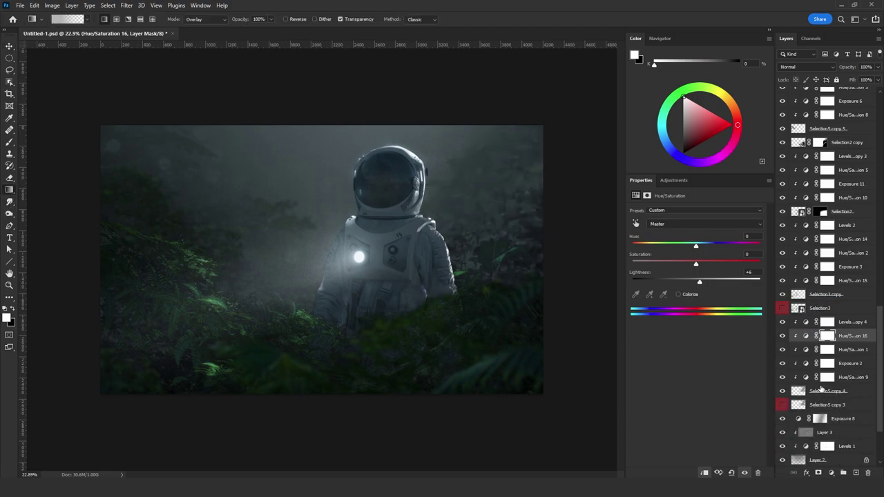
drag(810, 437, 826, 338)
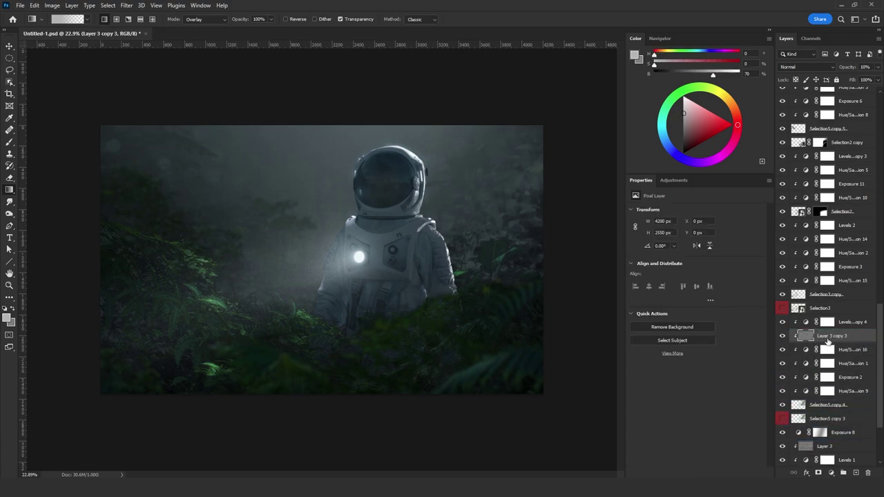
key(ctrl+z)
- Copy Layer 3's full texture into the mask of Hue/Saturation 16, and clear the selection
click(826, 434)
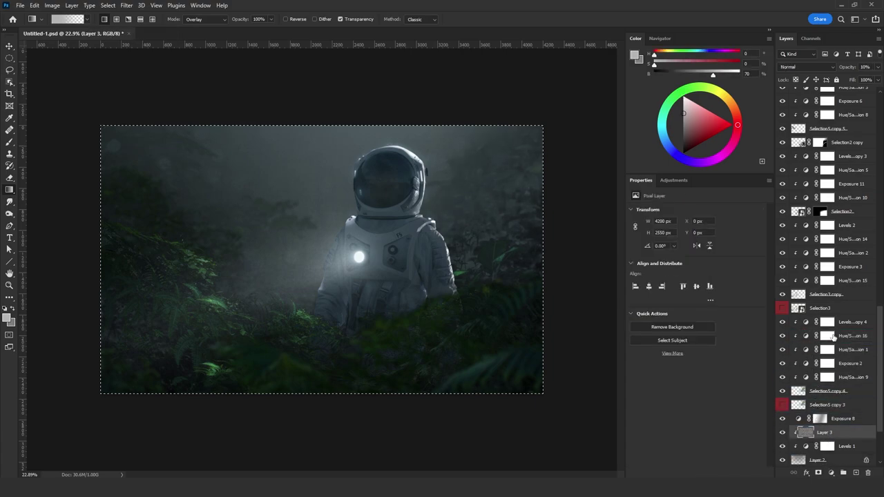
right_click(831, 335)
click(834, 352)
click(818, 473)
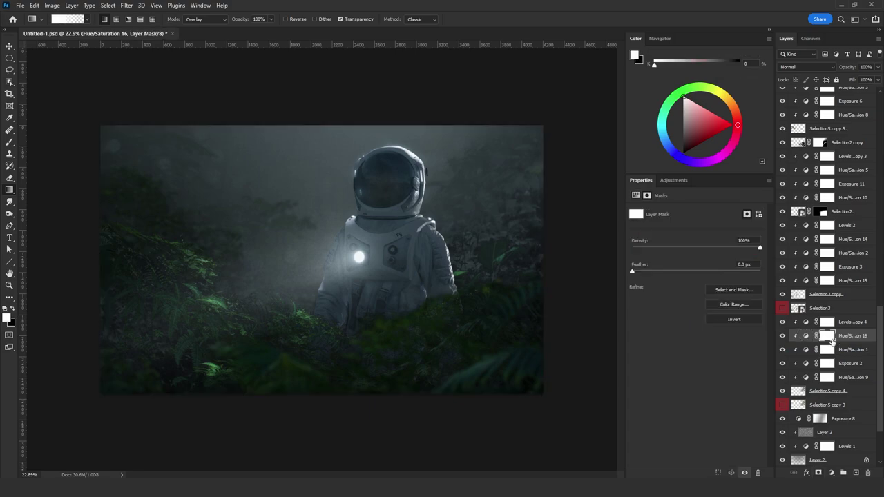
alt+click(832, 340)
ctrl+click(805, 336)
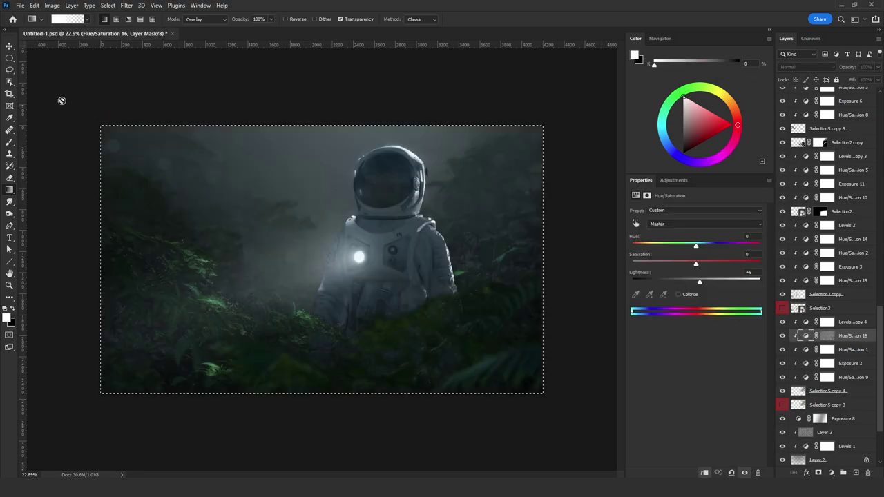
click(9, 72)
click(43, 82)
- Target the mask of Hue/Saturation 16 and set up a black Foreground to Transparent gradient in Normal mode
click(10, 190)
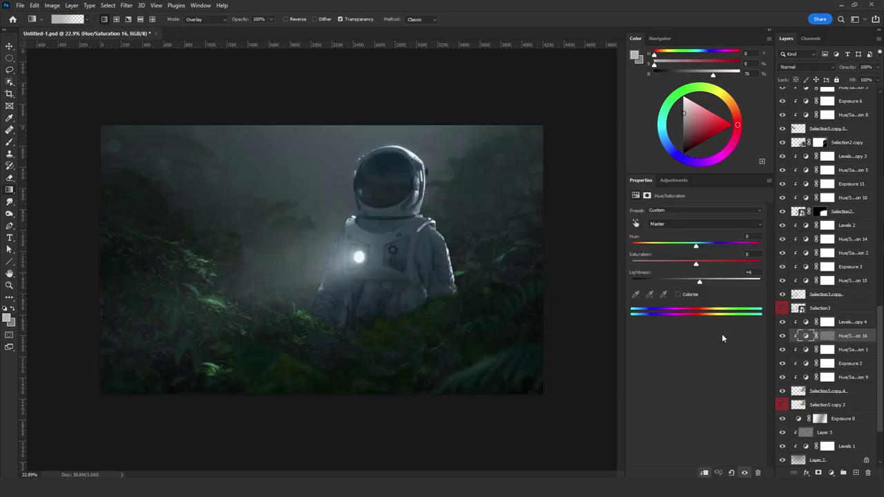
click(823, 337)
click(15, 314)
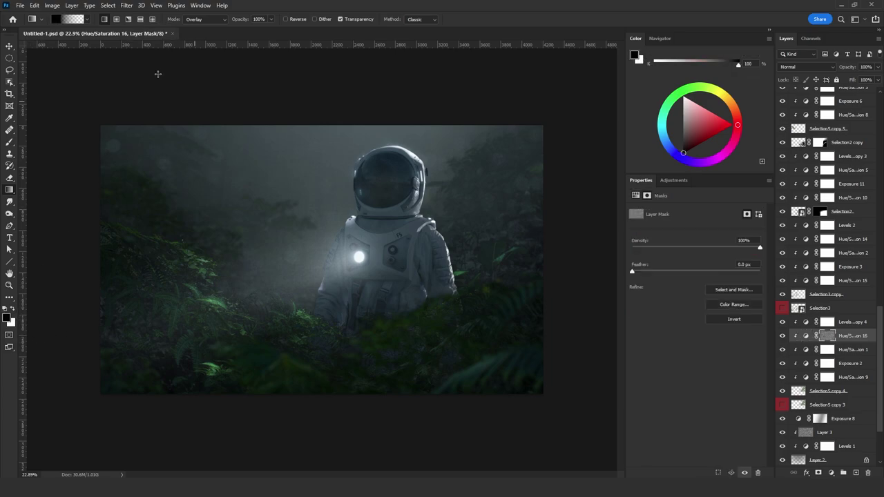
click(194, 19)
click(194, 20)
click(73, 19)
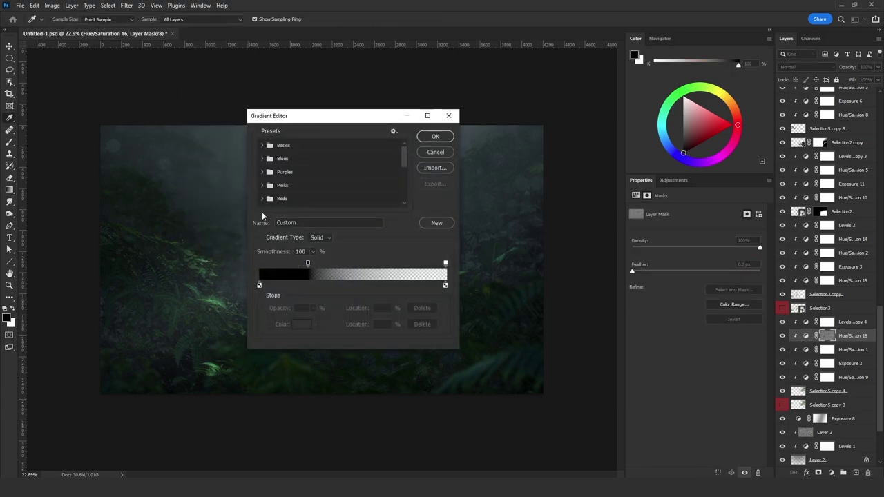
click(266, 145)
click(286, 160)
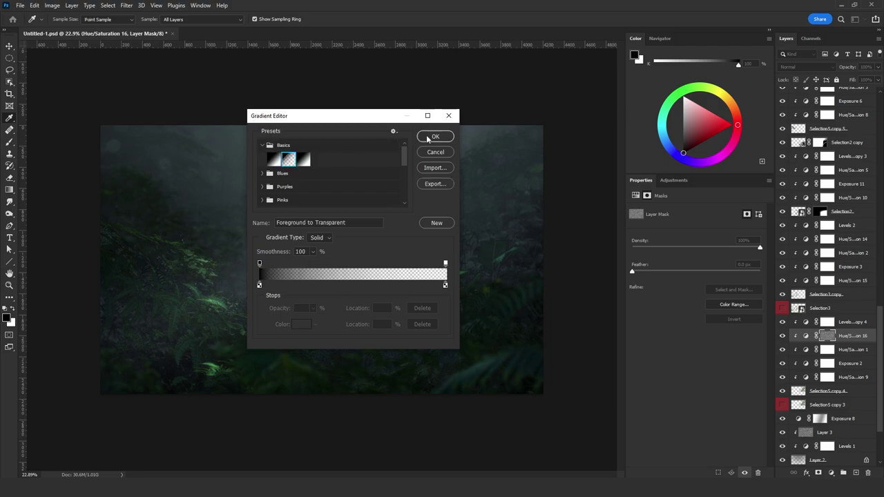
click(435, 136)
- Fade the lower part of Hue/Saturation 16's mask to black with the gradient
drag(509, 263, 485, 128)
key(ctrl+z)
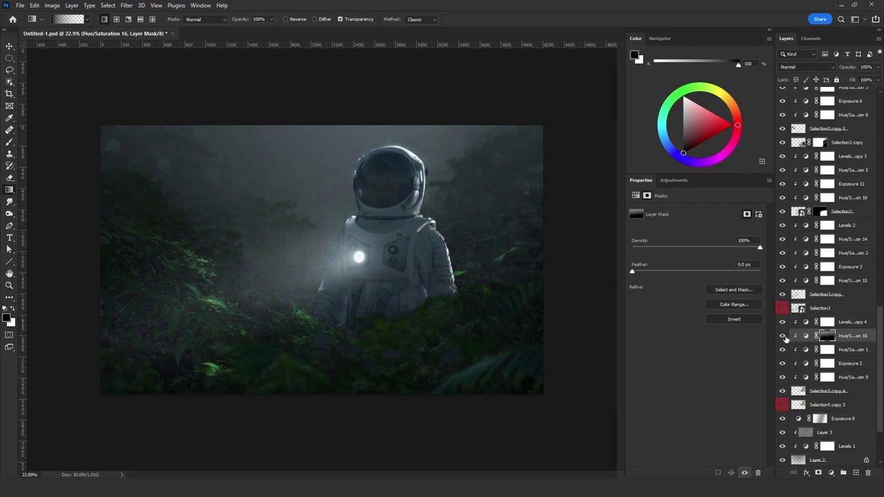
click(805, 335)
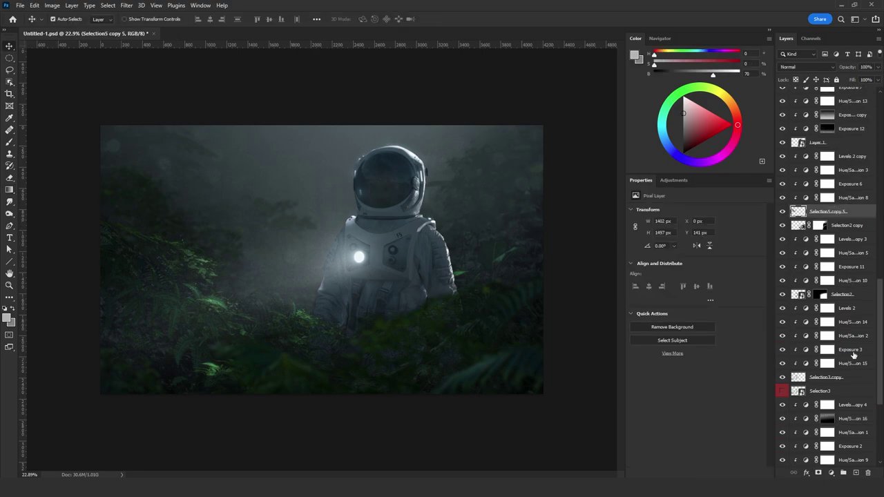
- Add a clipped Hue/Saturation adjustment to Selection5 copy 5, just below Levels 2 copy, with Lightness at +7
click(834, 472)
click(834, 382)
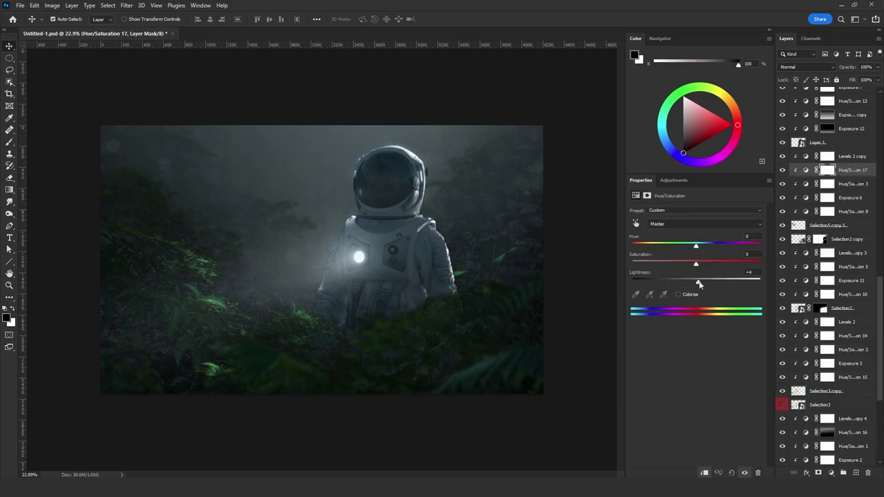
drag(699, 283, 700, 283)
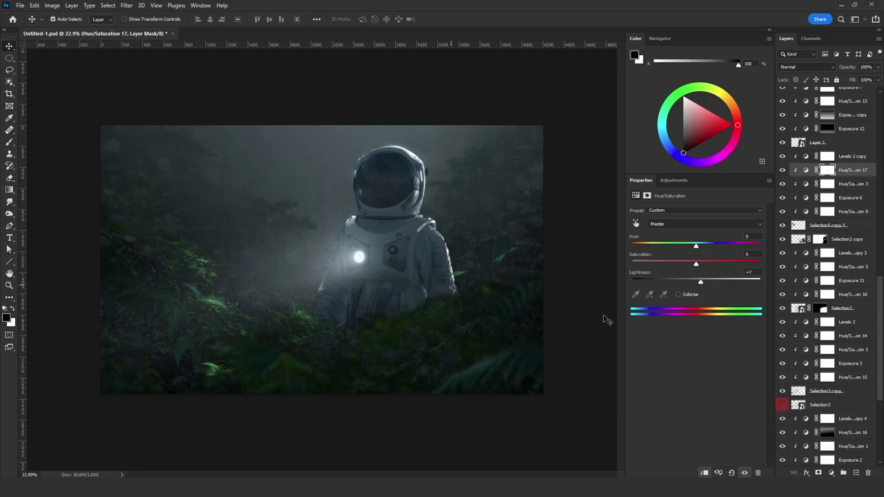
click(846, 213)
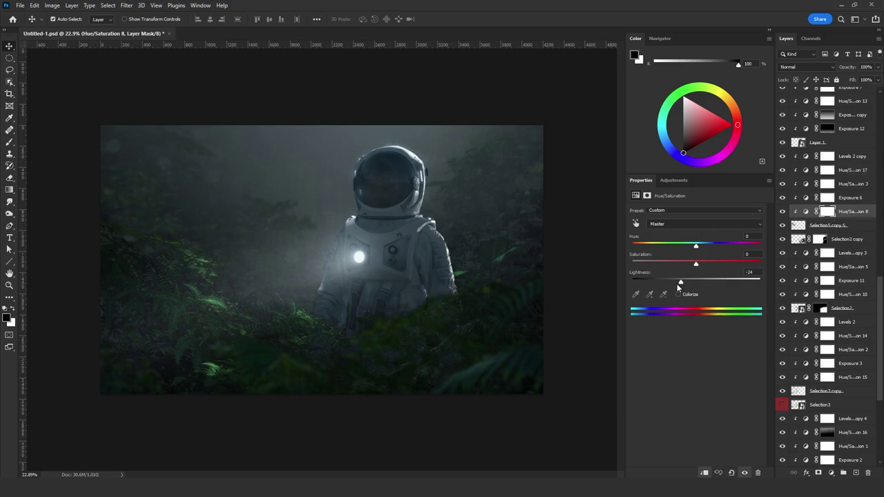
- Paste the copied texture into the mask of Hue/Saturation 17, clear the selection, and activate the Gradient tool with default colors
click(827, 171)
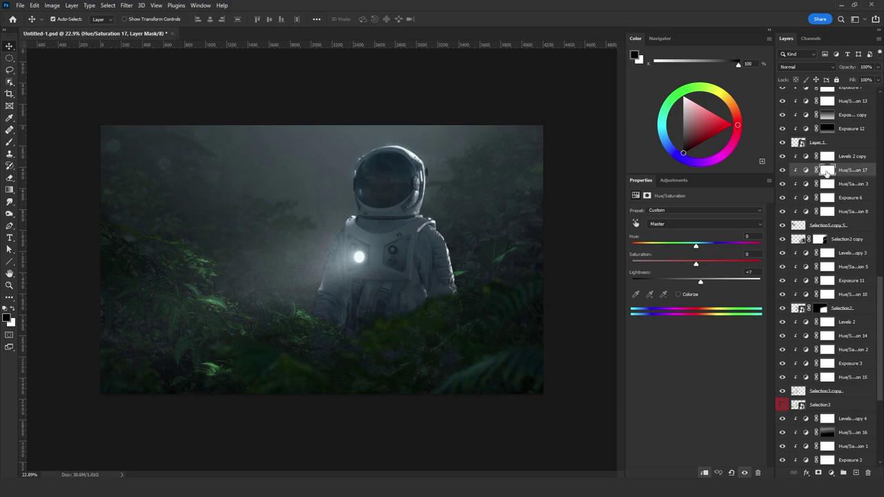
click(826, 172)
alt+click(827, 172)
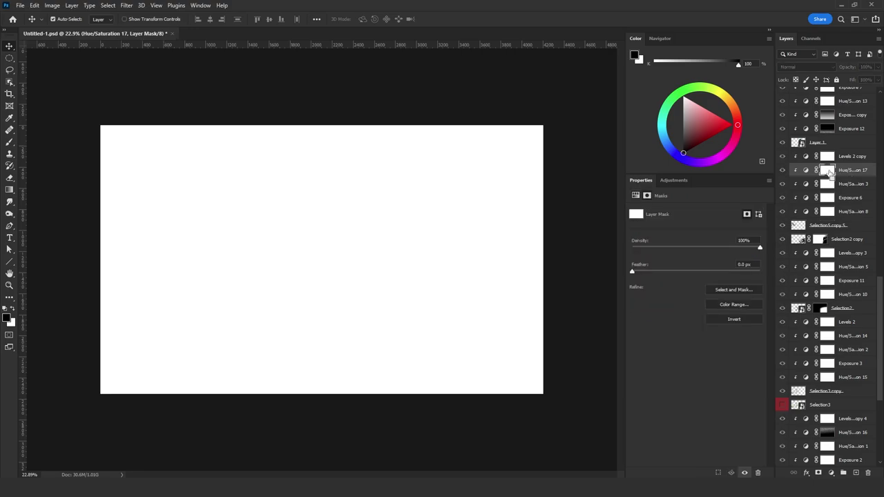
key(ctrl+v)
click(806, 171)
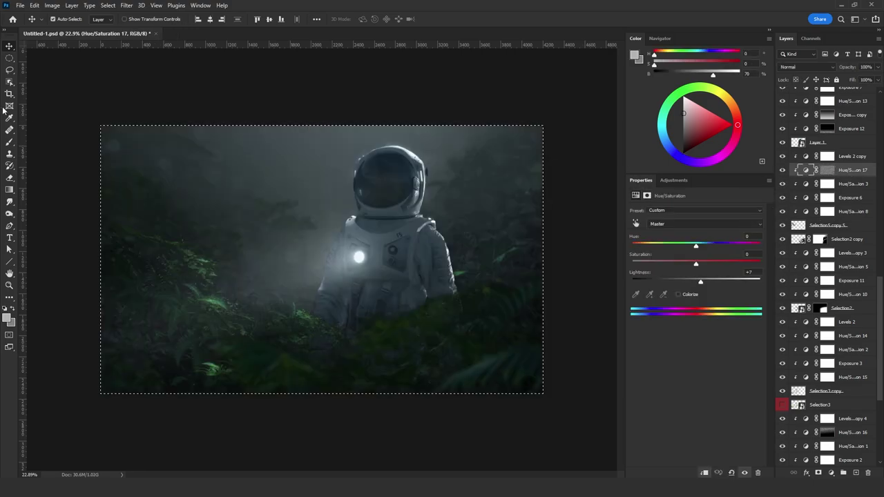
click(10, 69)
click(148, 101)
click(10, 190)
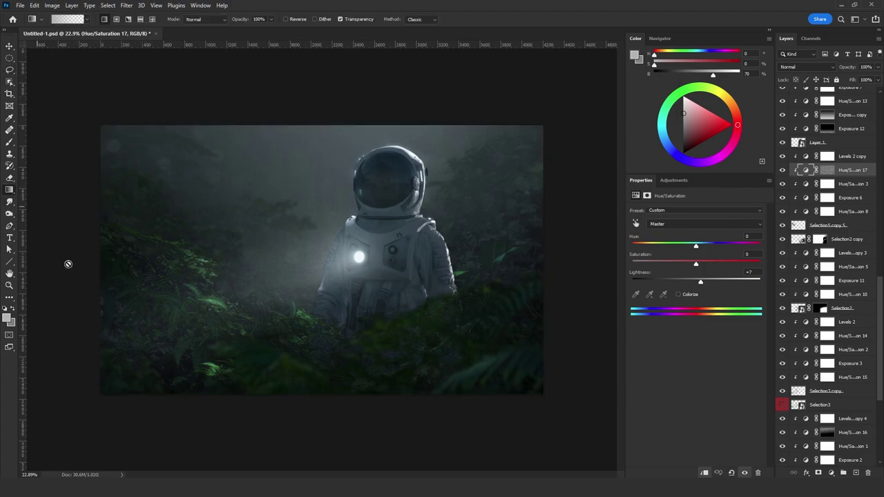
click(5, 309)
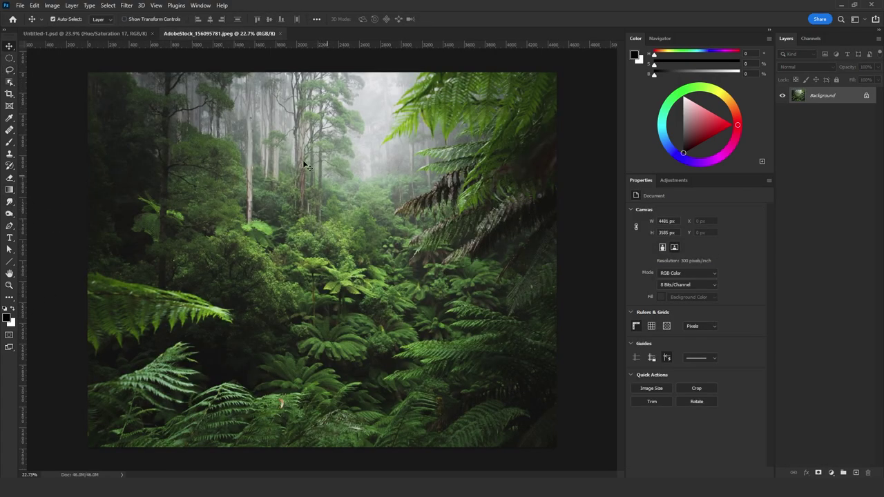
- Create a spherical panorama layer from the rainforest photo's Background layer and look around inside it
scroll(303, 163, down, 1)
scroll(304, 165, up, 1)
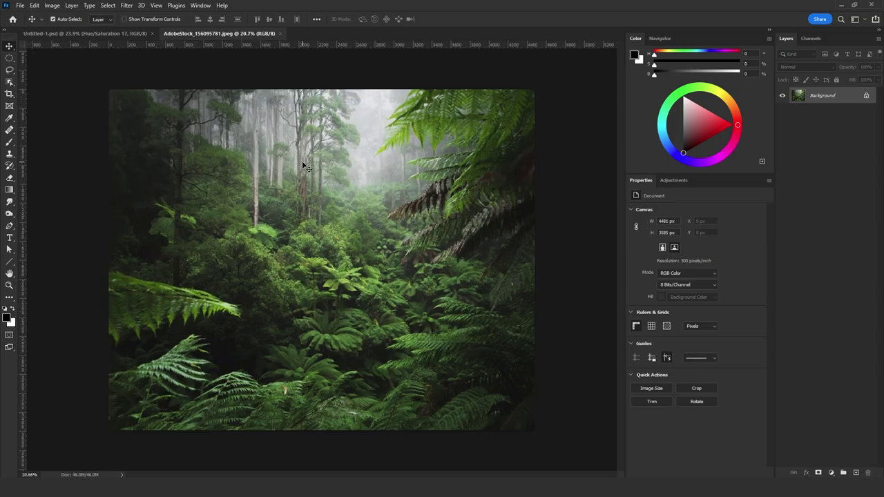
click(141, 6)
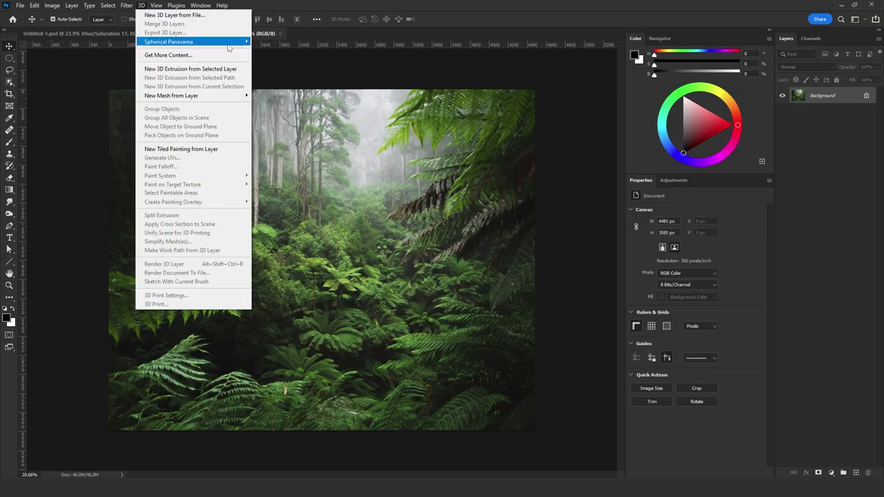
mouse_move(229, 43)
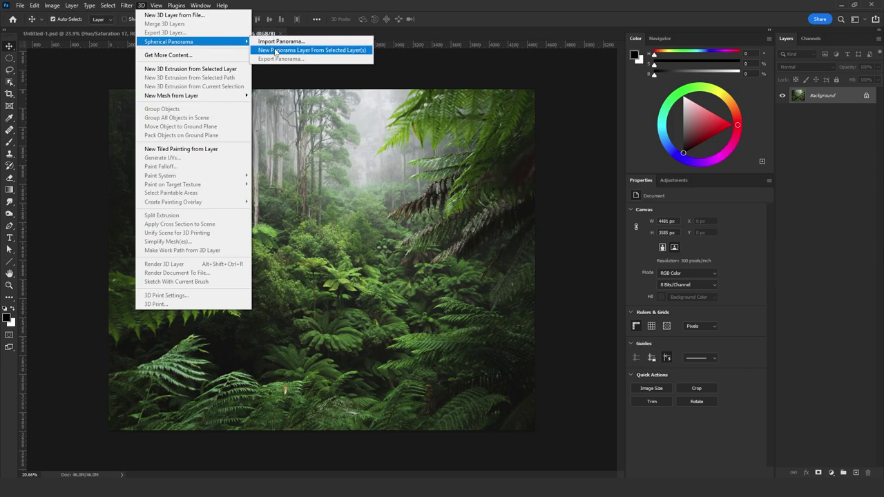
click(276, 51)
click(419, 181)
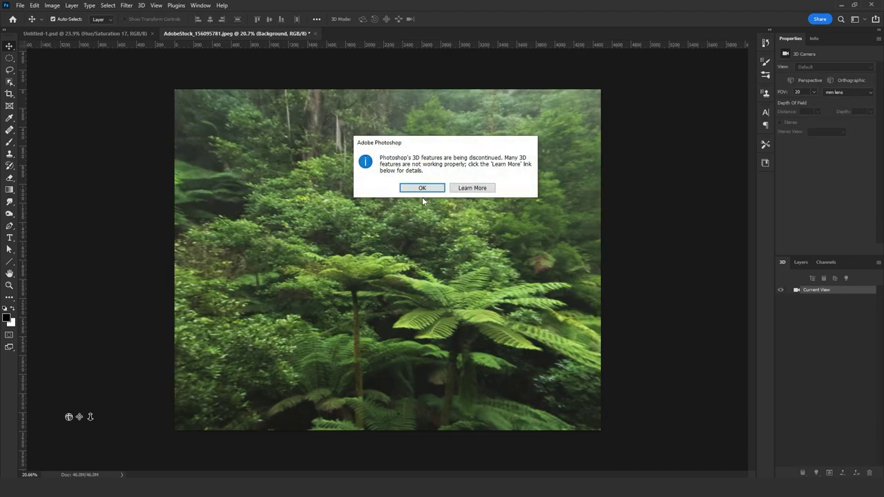
click(436, 189)
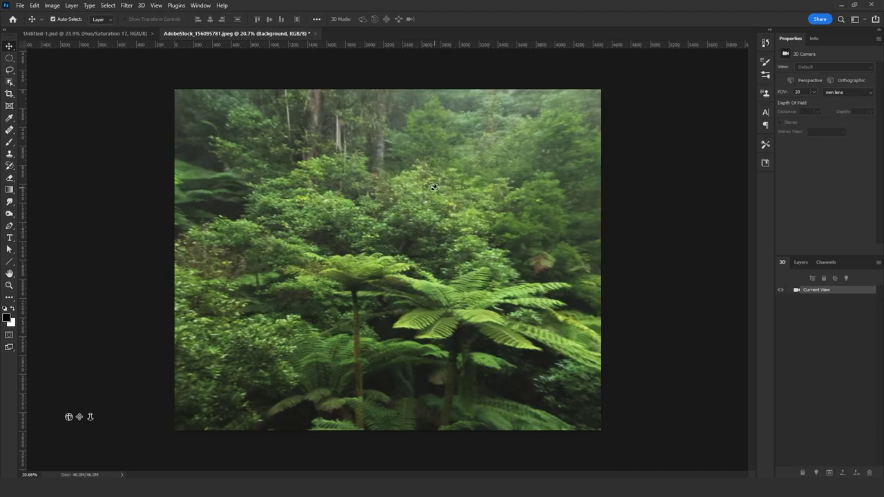
drag(373, 215, 280, 209)
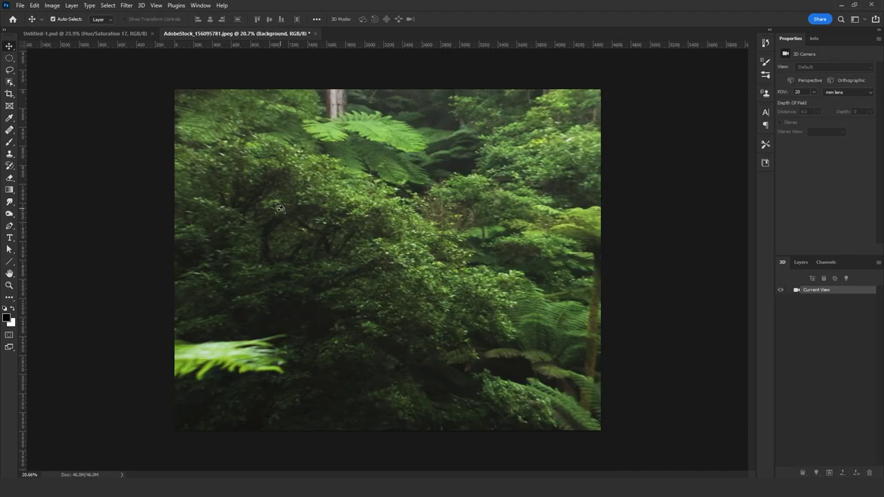
drag(373, 255, 742, 84)
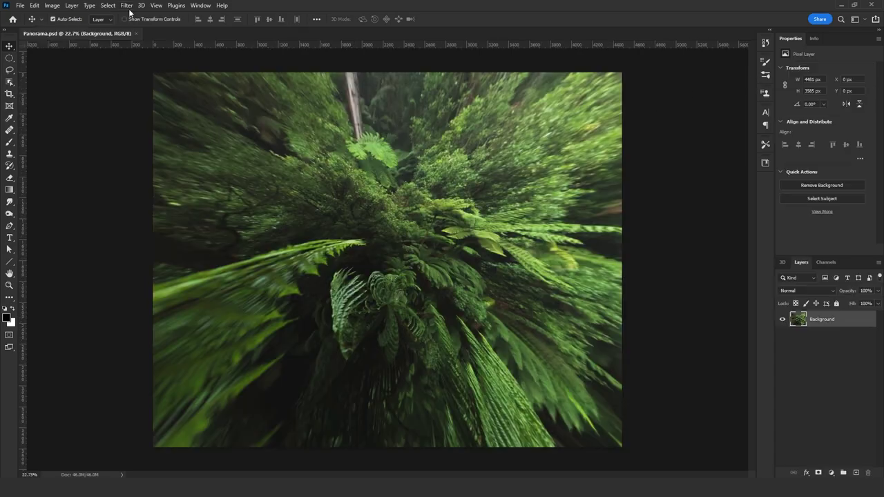
- Turn the Background layer of Panorama.psd into a 3D sphere using the Sphere mesh preset
click(127, 5)
mouse_move(141, 4)
mouse_move(207, 97)
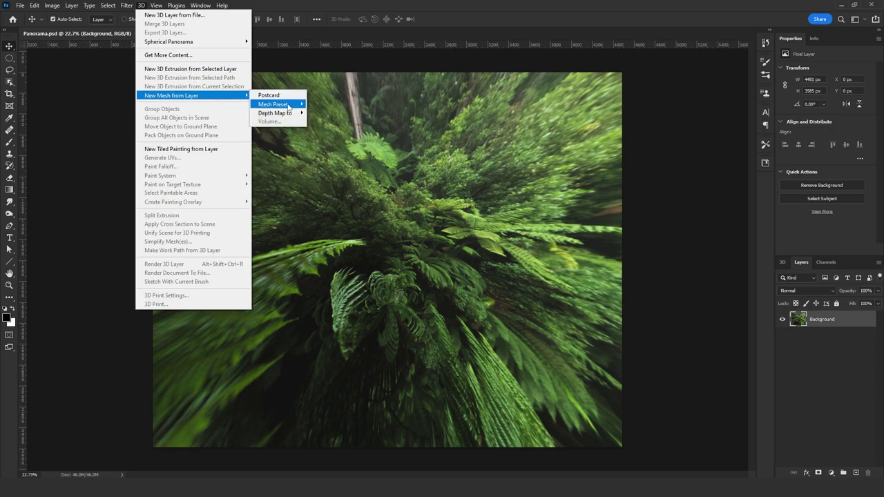
mouse_move(289, 106)
click(328, 185)
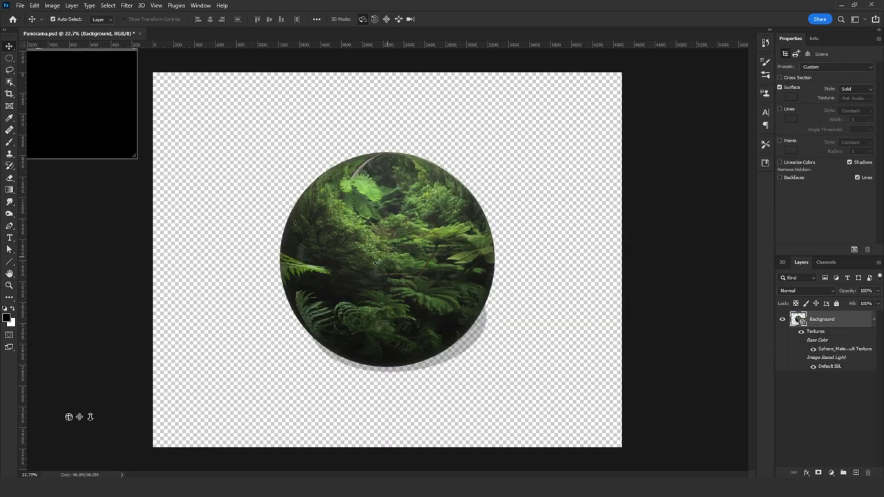
- Rotate the view of the forest-textured 3D sphere to frame its fern foliage and adjust the scene's surface style
drag(374, 263, 384, 209)
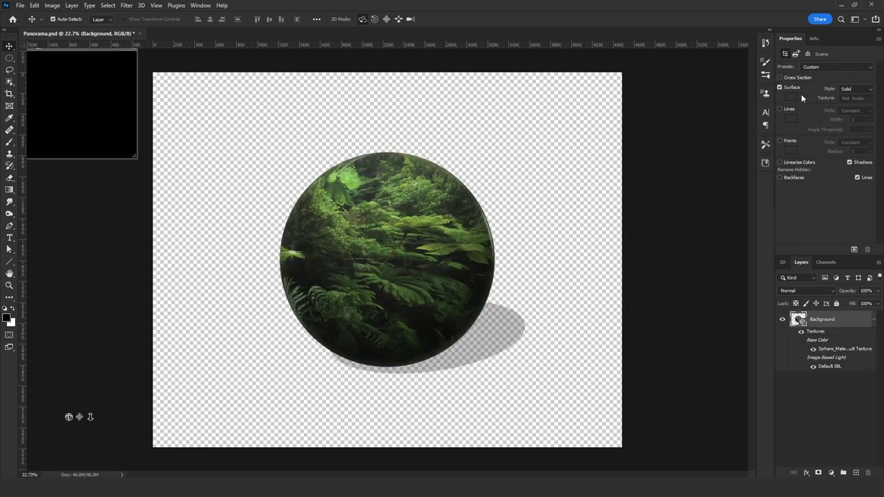
click(849, 89)
click(850, 90)
mouse_move(377, 256)
mouse_down()
mouse_move(372, 265)
mouse_move(335, 243)
mouse_move(326, 250)
mouse_up()
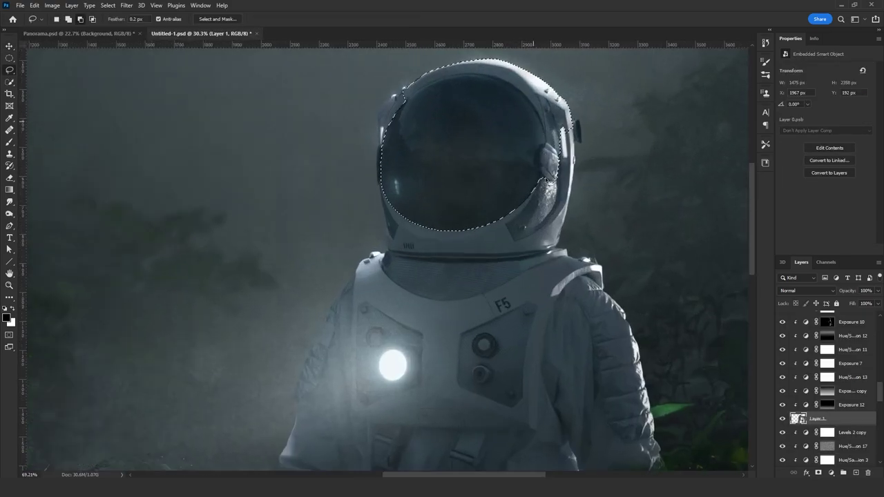
- Subtract the helmet's side clip from the visor selection with the Lasso and refine its edge with a feather of about 1.9 px
alt+scroll(549, 165, up, 10)
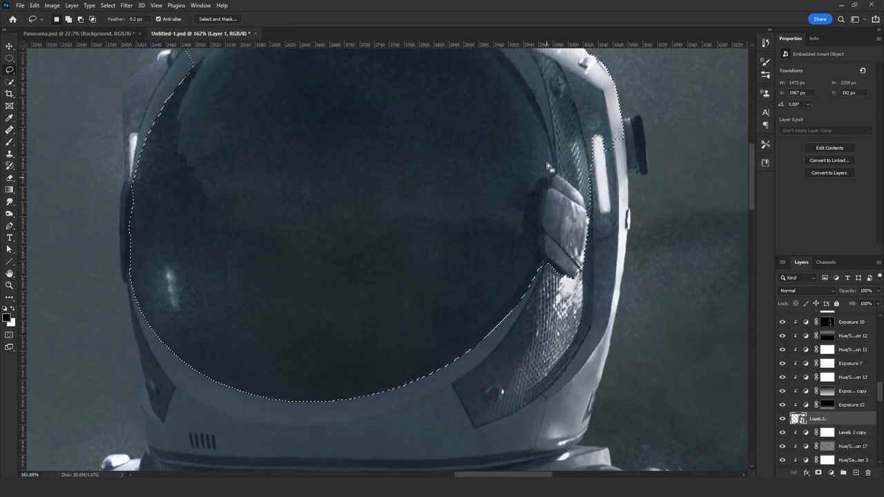
mouse_move(544, 303)
mouse_down()
mouse_move(539, 252)
mouse_move(549, 212)
mouse_move(644, 177)
mouse_up()
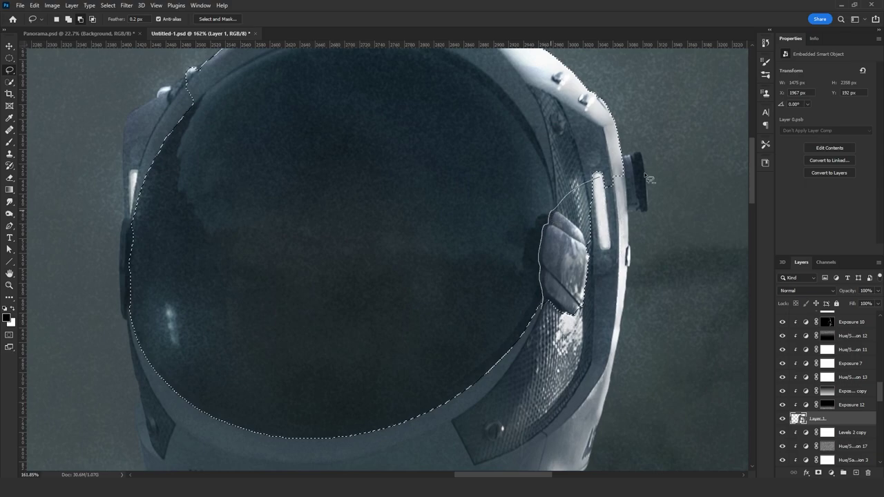
click(107, 5)
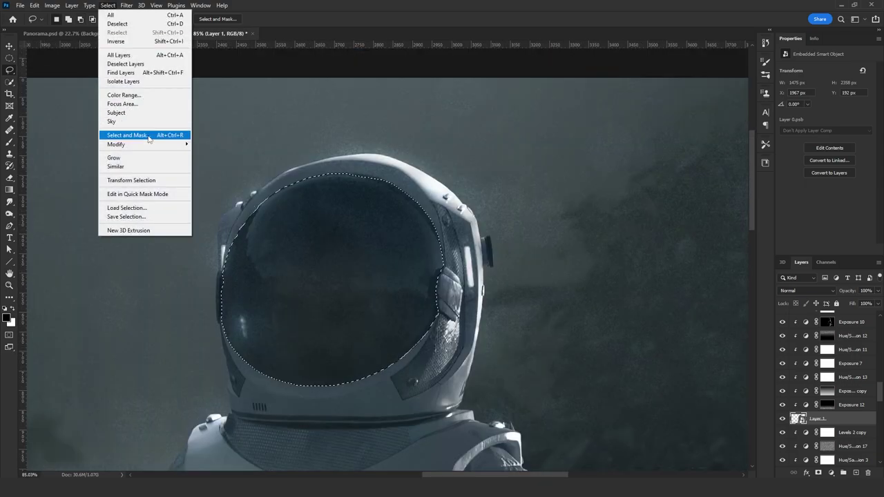
shift+click(148, 136)
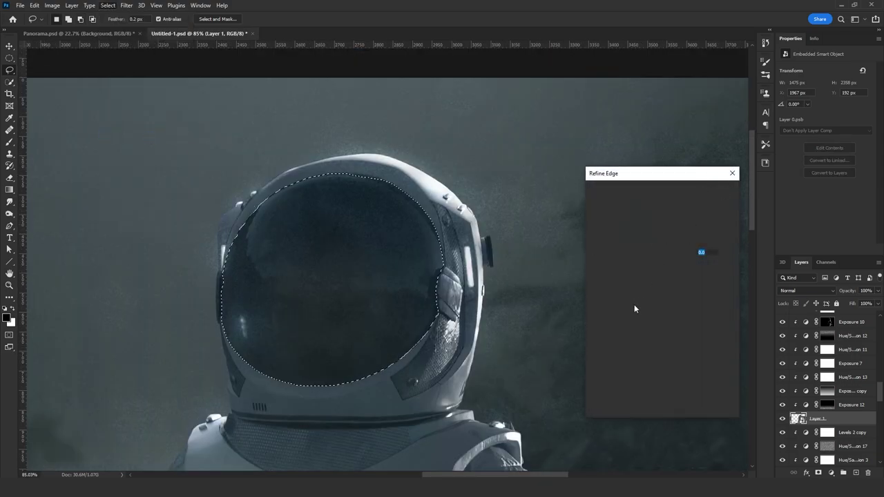
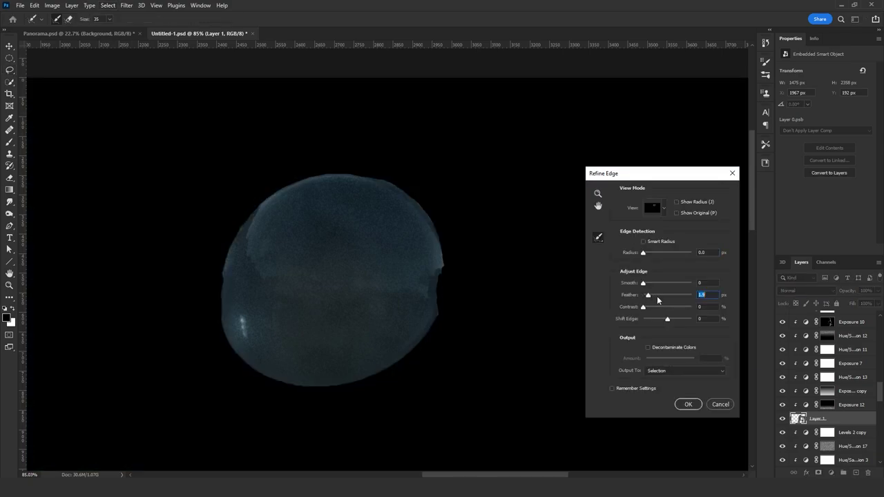
click(688, 405)
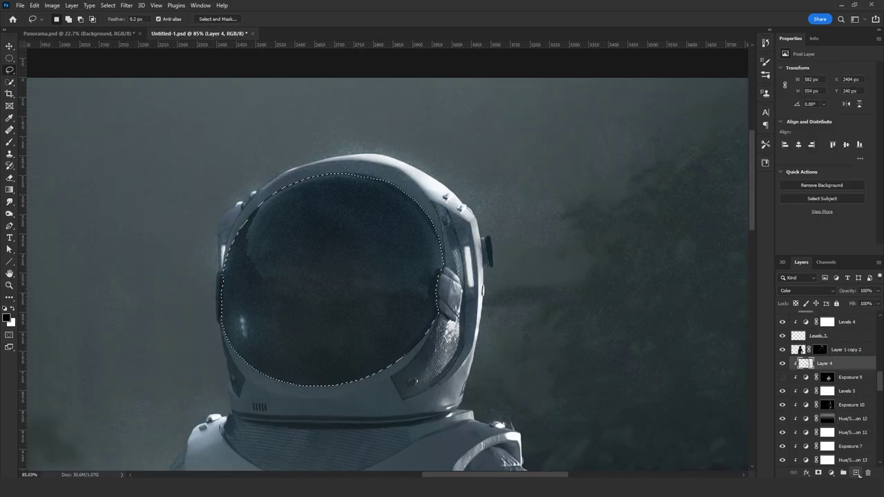
- Add a new layer above Layer 4, then paste the forest sphere copied from Panorama.psd into the visor selection
click(856, 473)
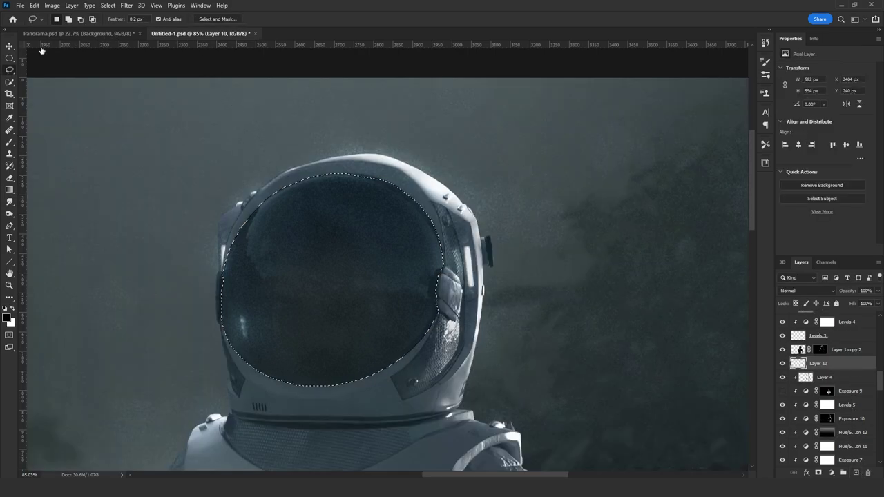
click(55, 34)
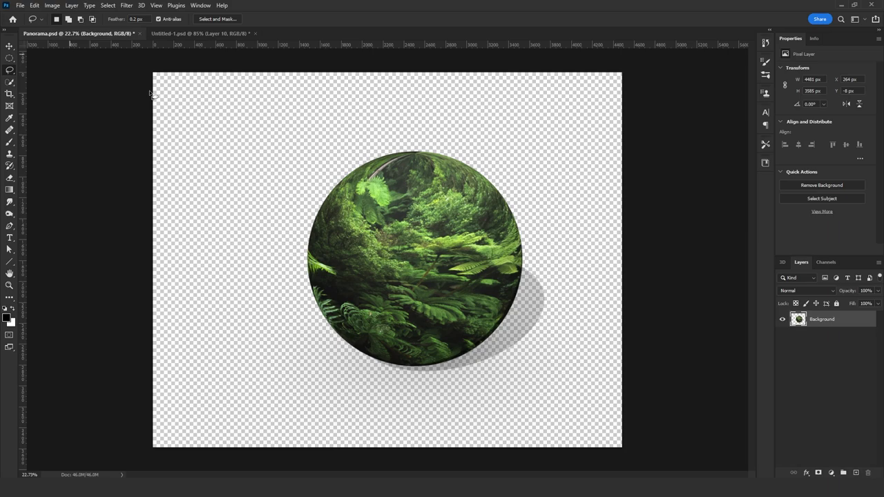
ctrl+click(799, 320)
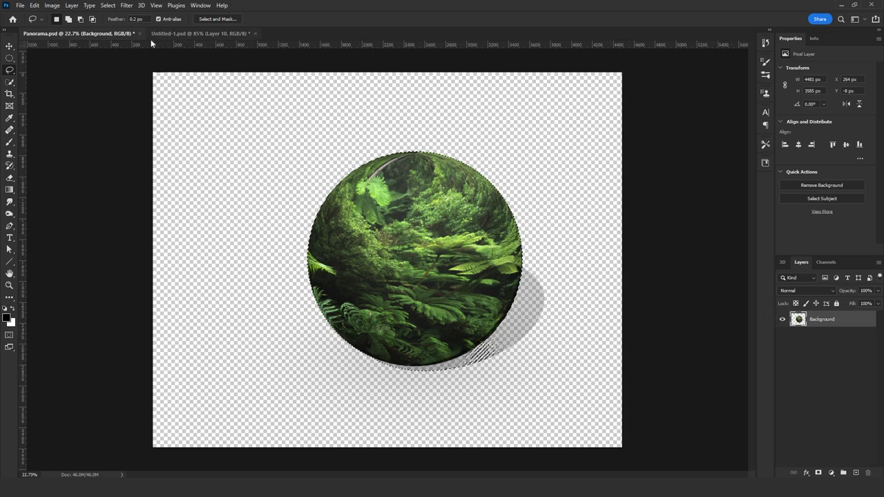
click(182, 34)
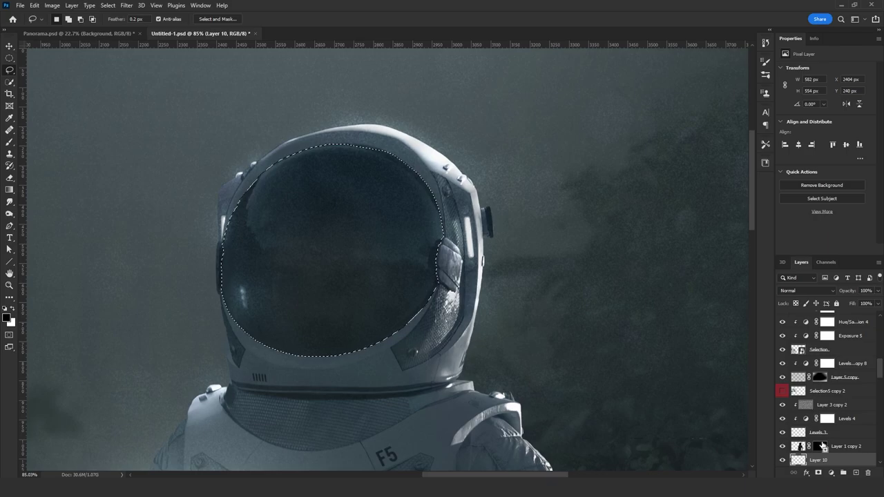
key(ctrl+alt+shift+v)
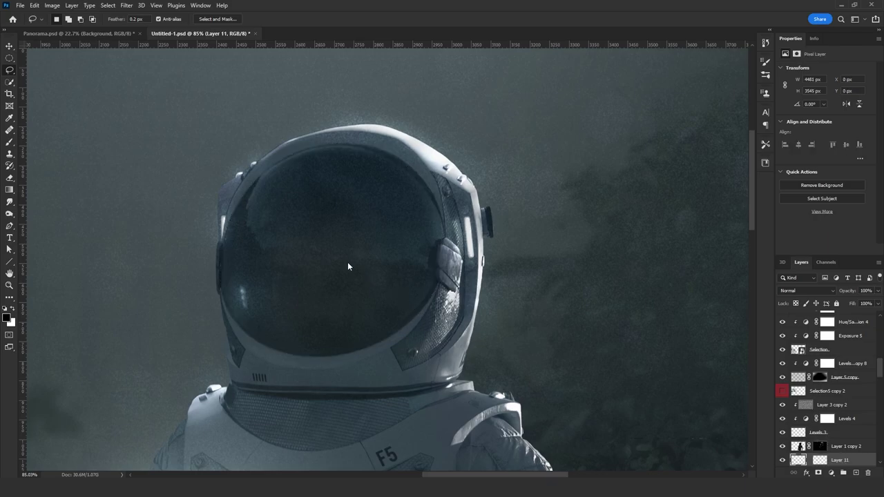
- Close Panorama.psd and return to the astronaut composition in Untitled-1.psd
scroll(348, 264, down, 2)
double_click(9, 285)
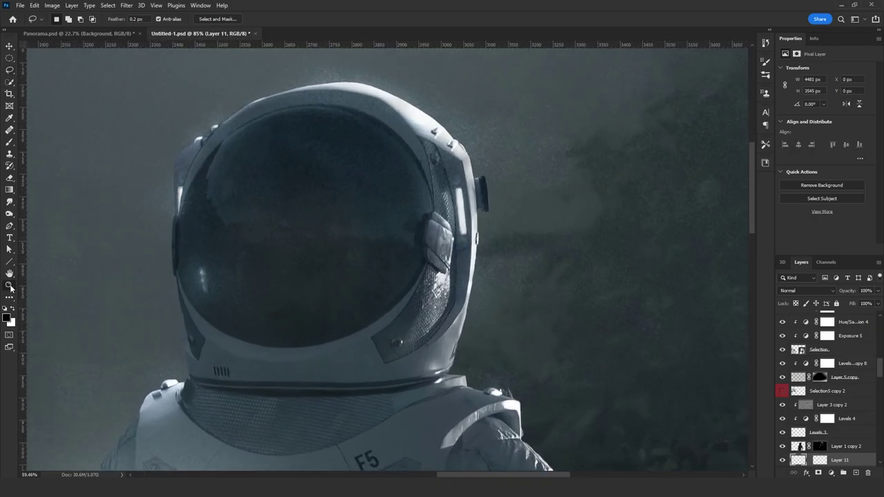
key(ctrl+0)
mouse_move(249, 221)
mouse_down()
mouse_move(221, 222)
mouse_move(238, 221)
mouse_up()
click(139, 33)
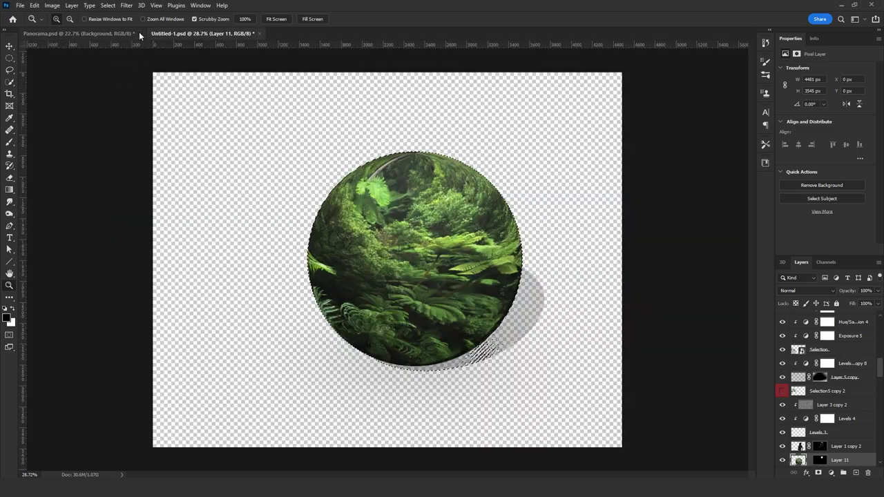
click(438, 180)
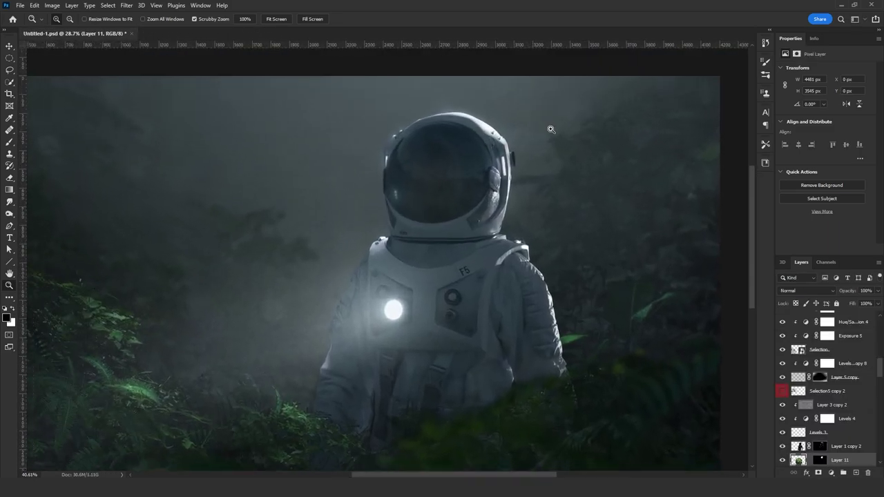
- Scale the pasted forest sphere on Layer 11 to 20% and position it over the helmet visor
scroll(826, 421, down, 1)
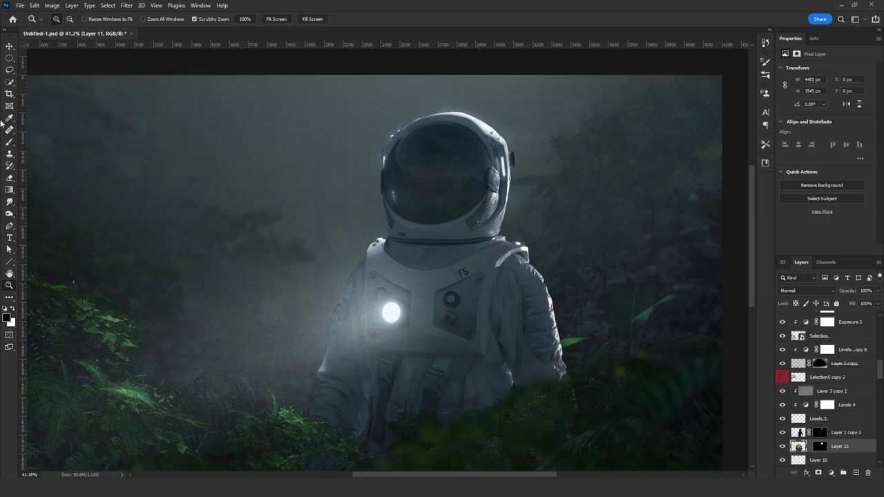
click(9, 43)
key(ctrl+t)
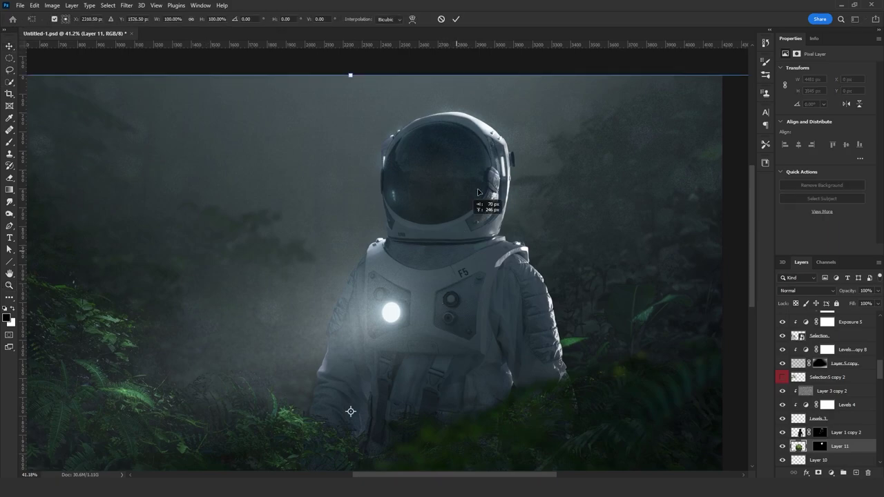
drag(490, 157, 493, 156)
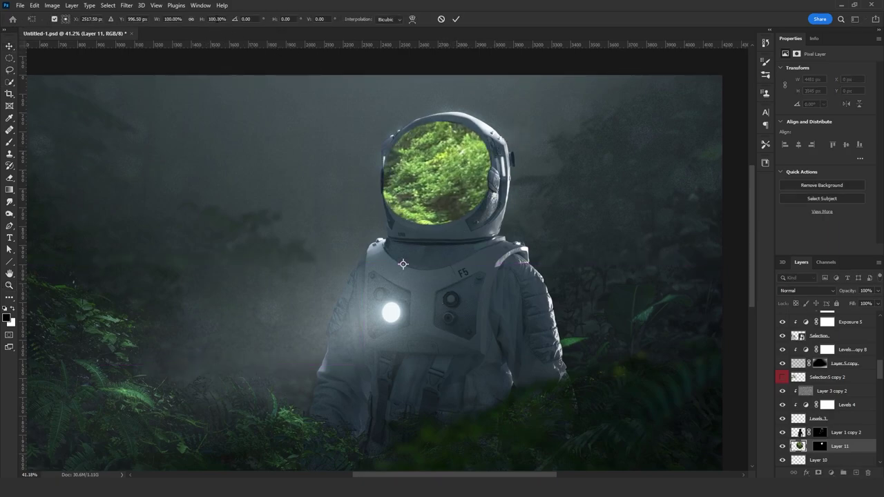
drag(225, 20, 181, 20)
text(20)
key(Return)
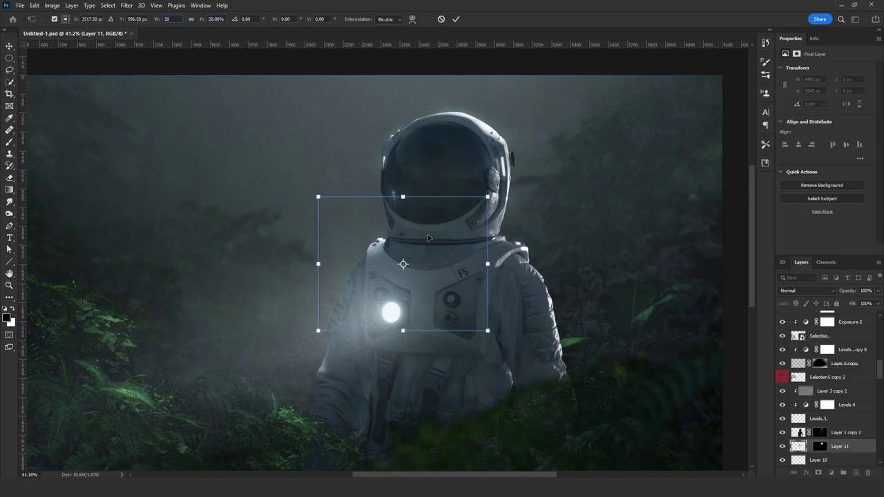
drag(435, 235, 471, 150)
drag(523, 176, 559, 175)
key(Return)
- Desaturate a duplicate of the visor foliage layer and darken it with Apply Image using the merged RGB, Multiply blending and 100% opacity
key(ctrl+j)
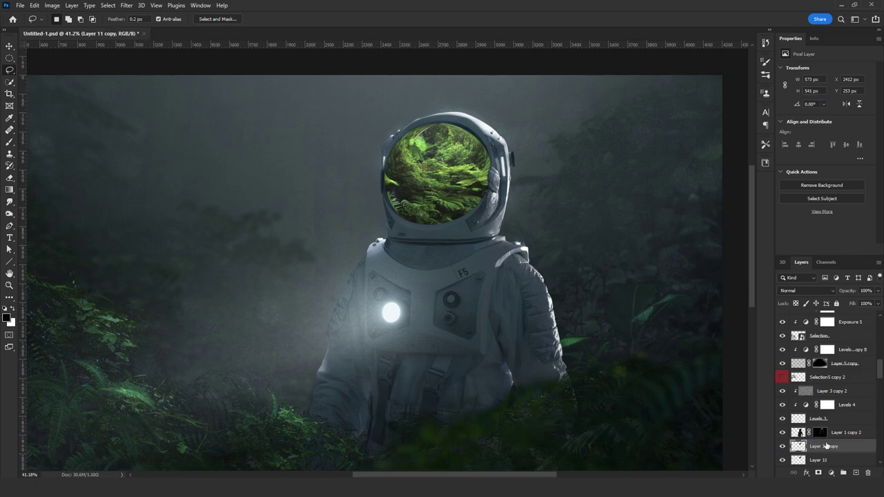
key(ctrl+i)
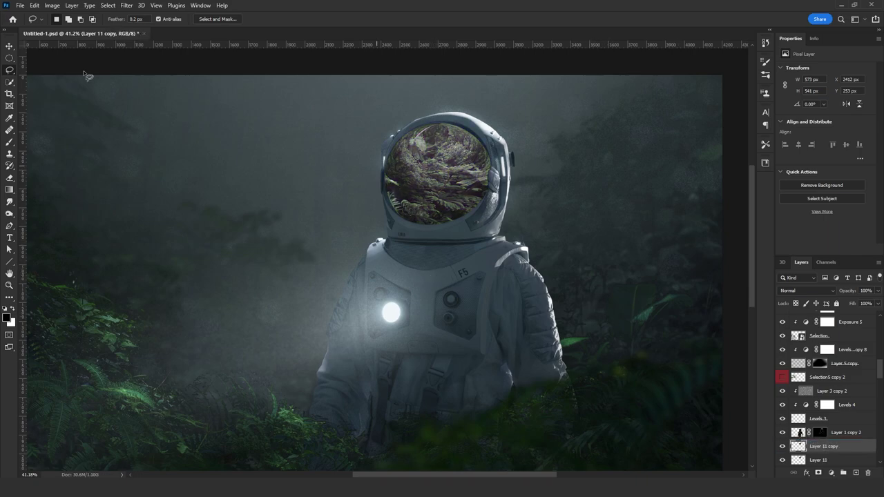
click(50, 7)
click(66, 140)
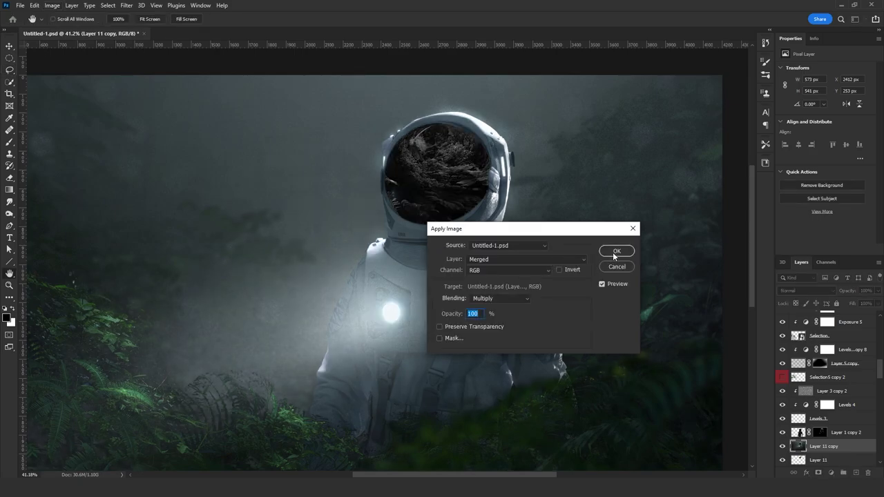
click(614, 253)
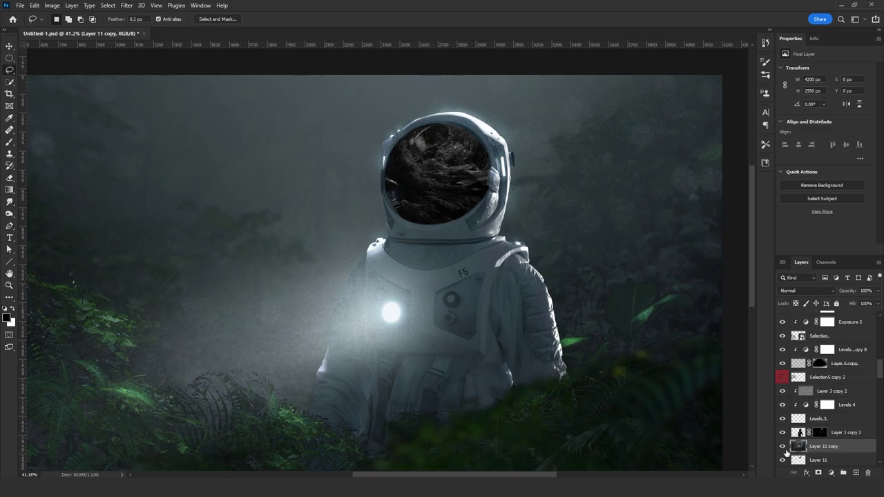
- Copy the darkened duplicate, hide it, and paste its content into a new layer mask on Layer 11
key(ctrl+a)
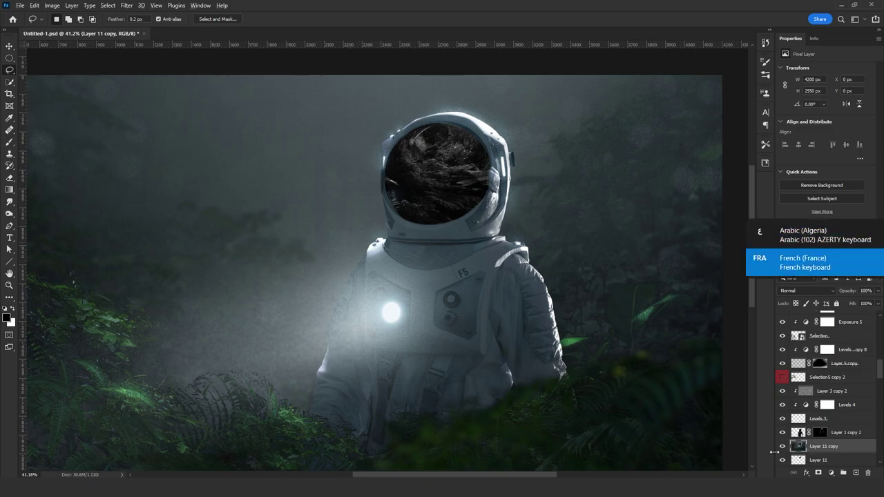
click(781, 447)
click(835, 460)
click(818, 472)
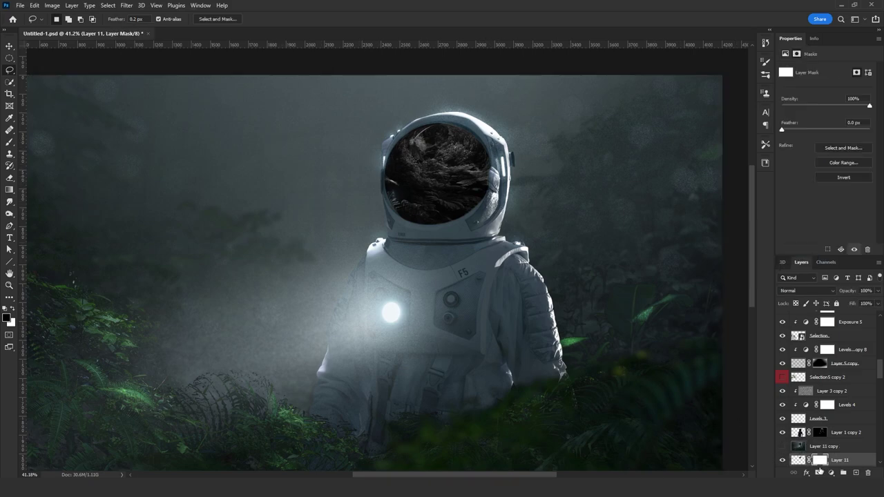
alt+click(820, 461)
key(ctrl+v)
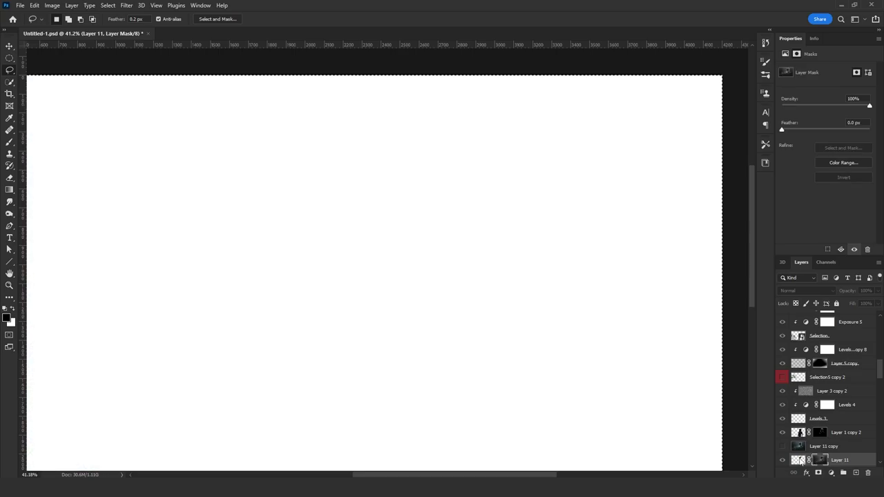
click(798, 460)
key(ctrl+d)
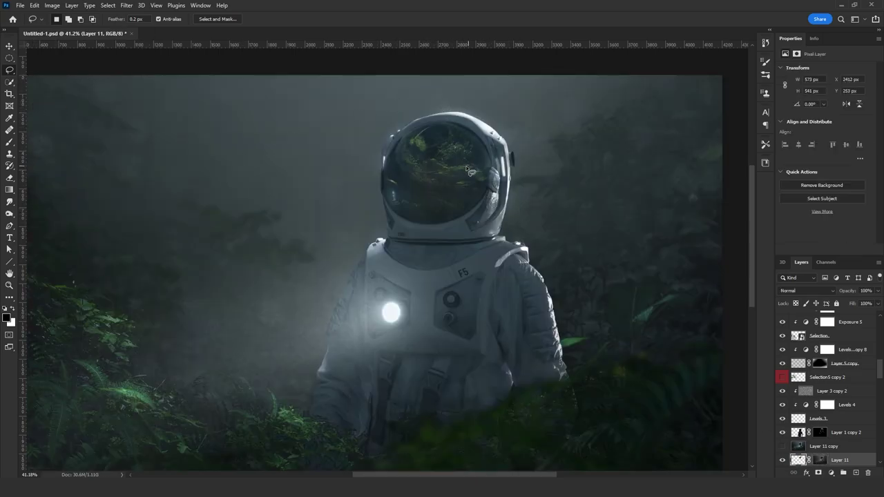
- Delete the hidden Layer 11 copy
key(ctrl+0)
click(824, 448)
key(Delete)
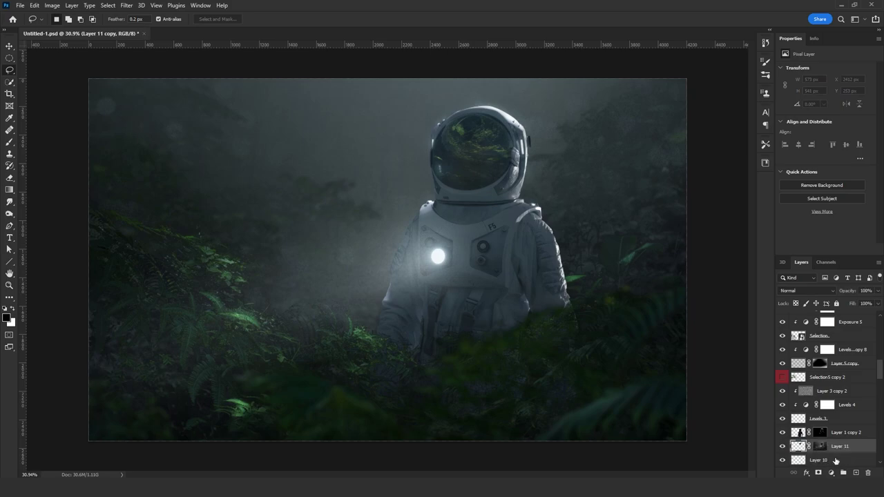
- Fade the foliage reflection in the middle of the visor with black radial gradients on Layer 11's mask
click(821, 447)
scroll(543, 137, up, 3)
key(g)
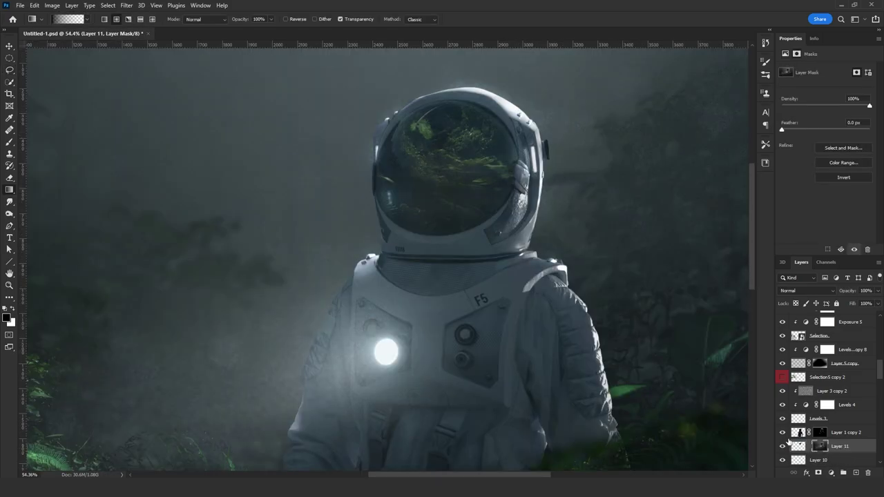
drag(438, 167, 468, 200)
drag(430, 151, 479, 202)
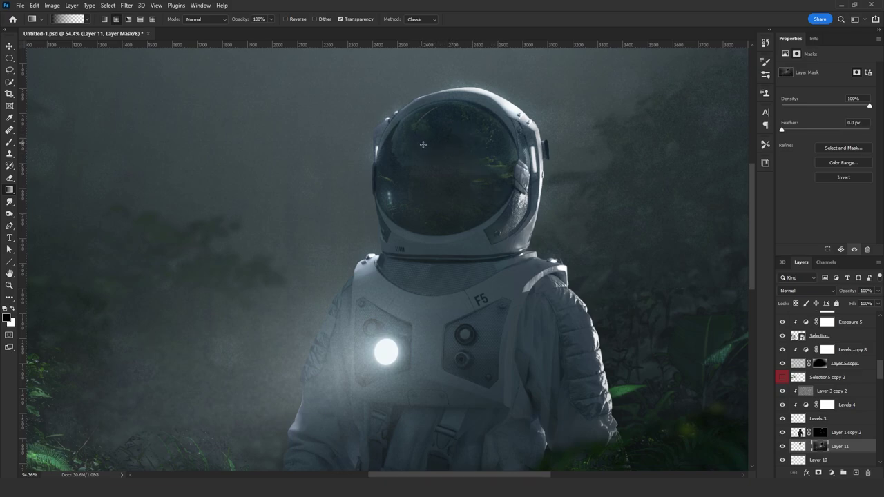
scroll(422, 145, down, 2)
scroll(480, 137, up, 1)
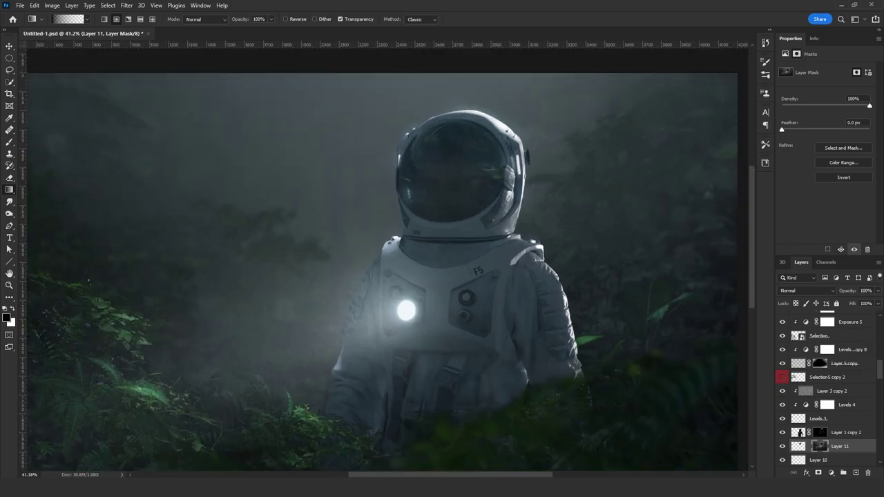
- Add a Levels adjustment clipped to Layer 11 and set its blending mode to Color
click(832, 473)
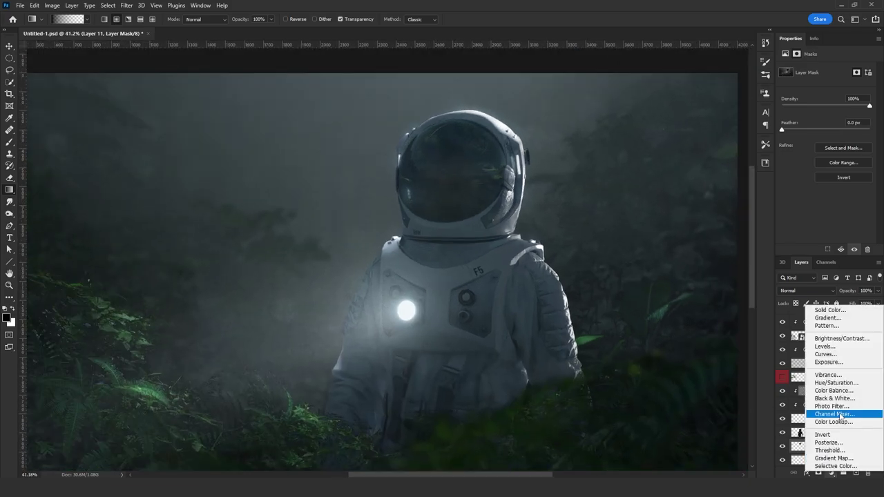
click(838, 353)
click(804, 290)
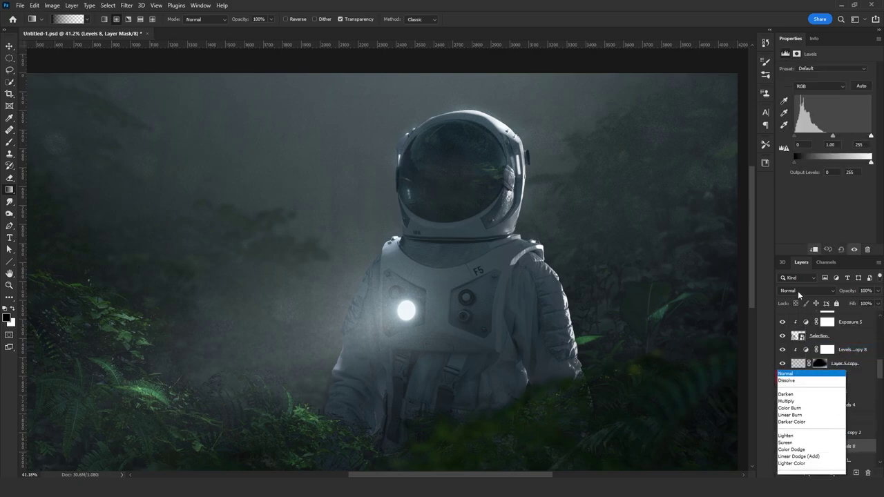
click(792, 463)
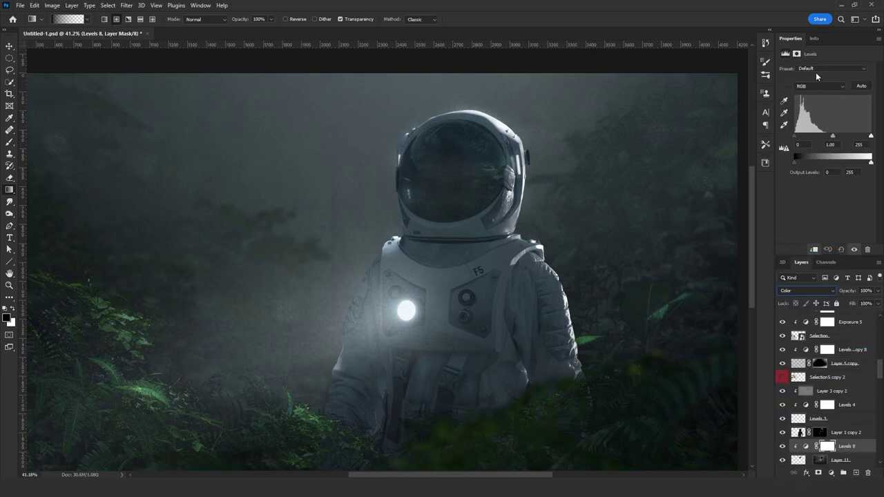
- Set the red channel midtone of the Levels 8 adjustment to 0.5 and switch to its blue channel
click(816, 86)
click(808, 103)
click(827, 144)
drag(774, 179, 745, 179)
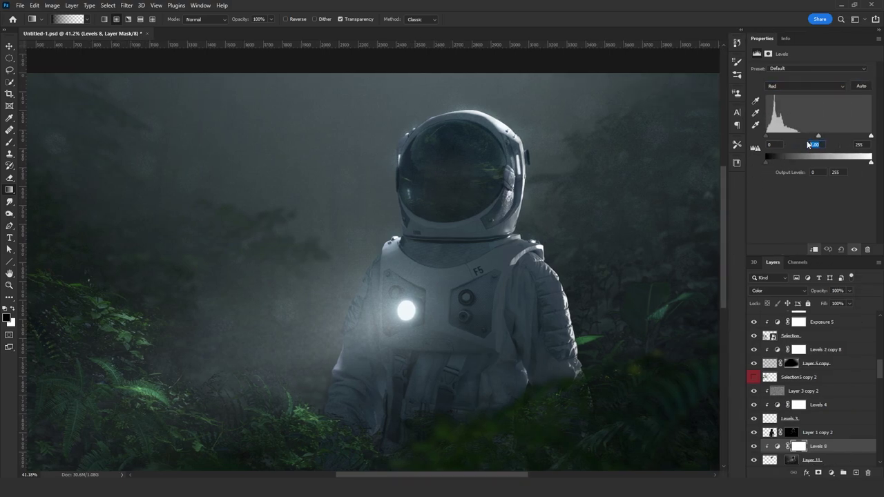
text(.5)
click(805, 85)
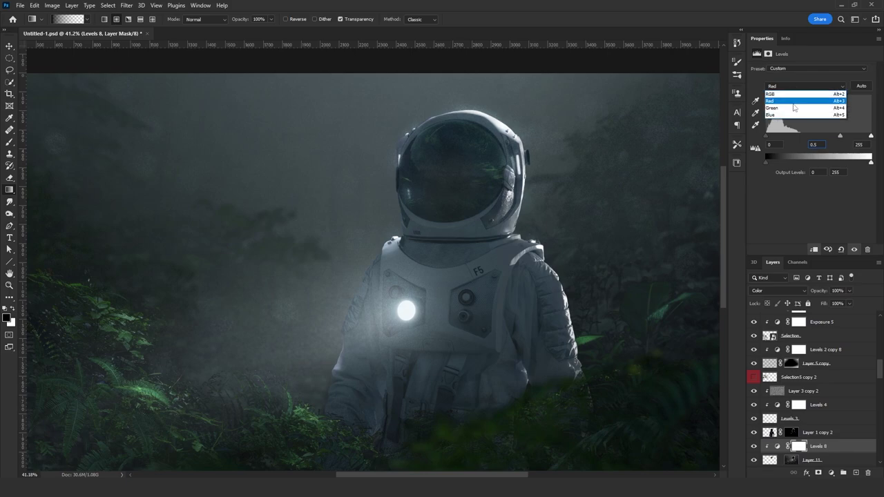
click(804, 117)
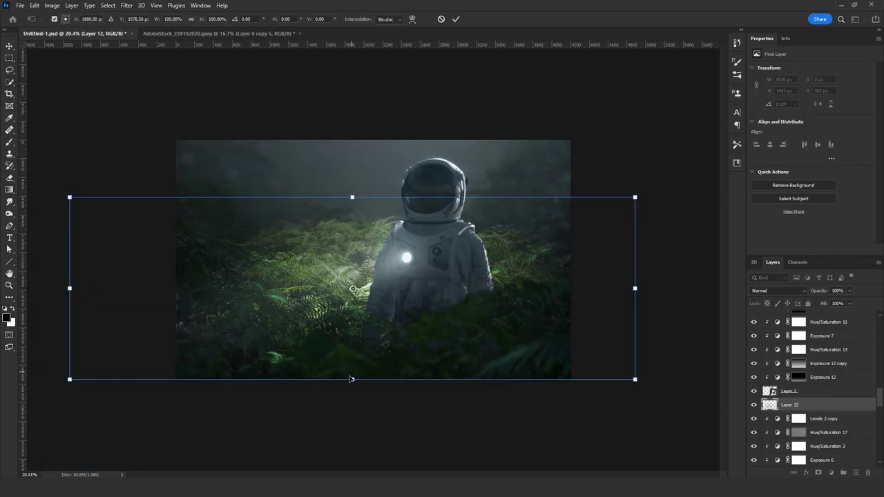
- Reposition the fern foliage on Layer 12 around the astronaut
mouse_move(403, 244)
mouse_down()
mouse_move(416, 289)
mouse_move(429, 283)
mouse_up()
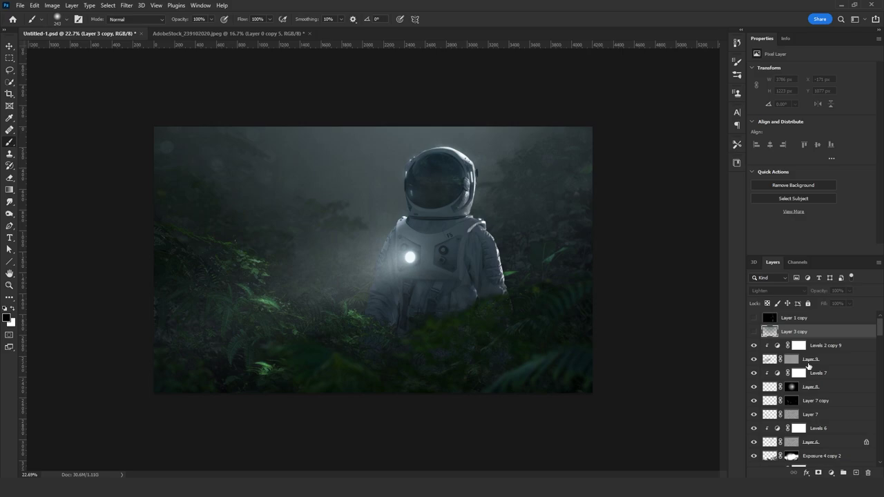
- Duplicate Layer 9 together with its clipped Levels adjustment
click(818, 359)
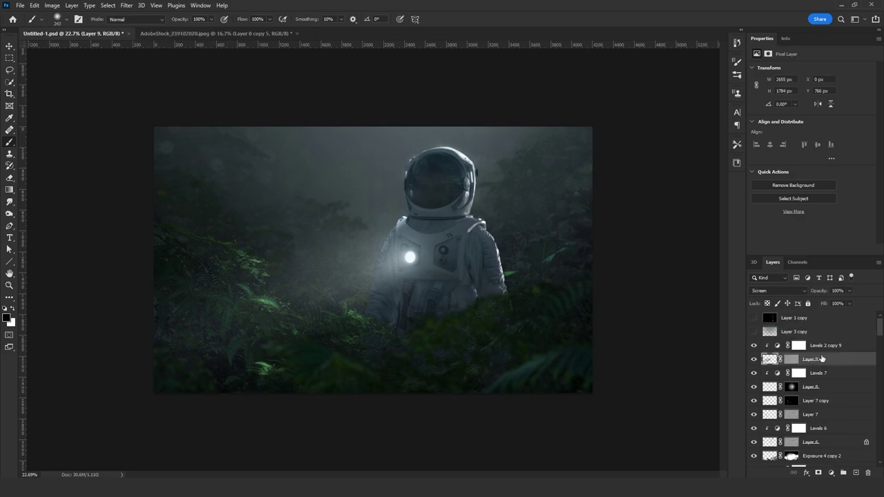
click(754, 359)
click(754, 359)
key(ctrl+j)
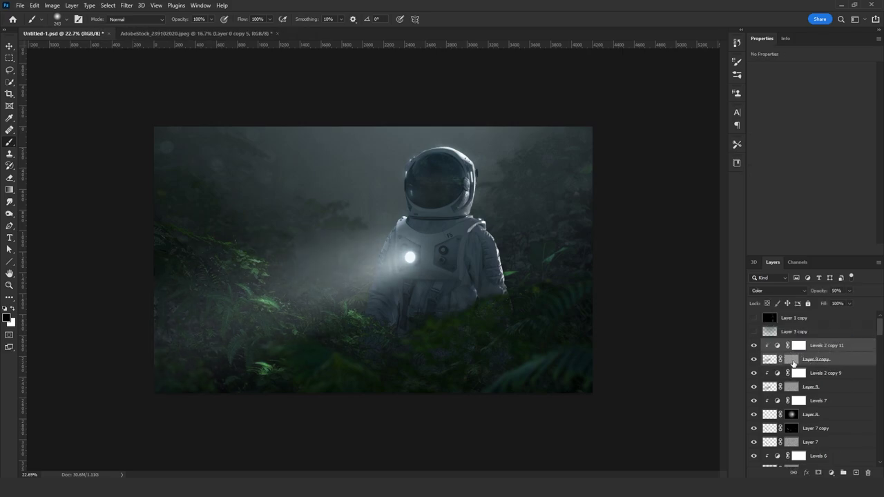
- Replace Layer 9 copy's mask with a new one made from a selection of the layer's own pixels
right_click(789, 359)
click(806, 379)
ctrl+click(769, 361)
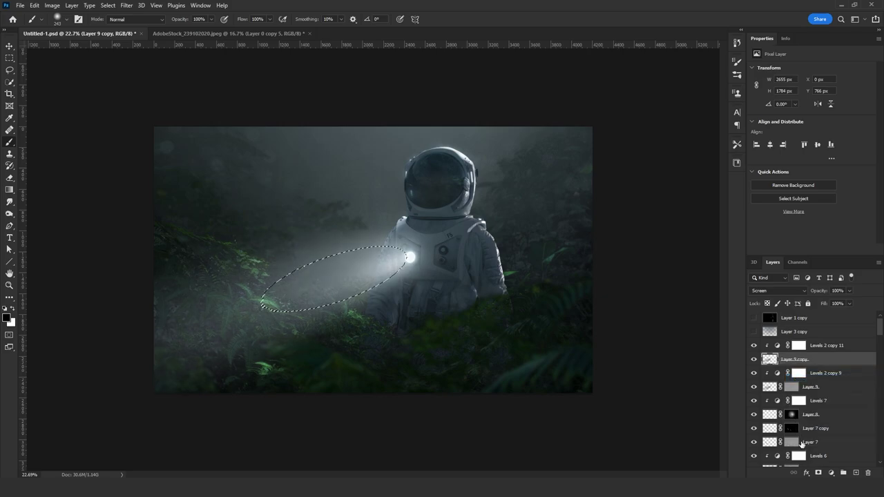
click(818, 473)
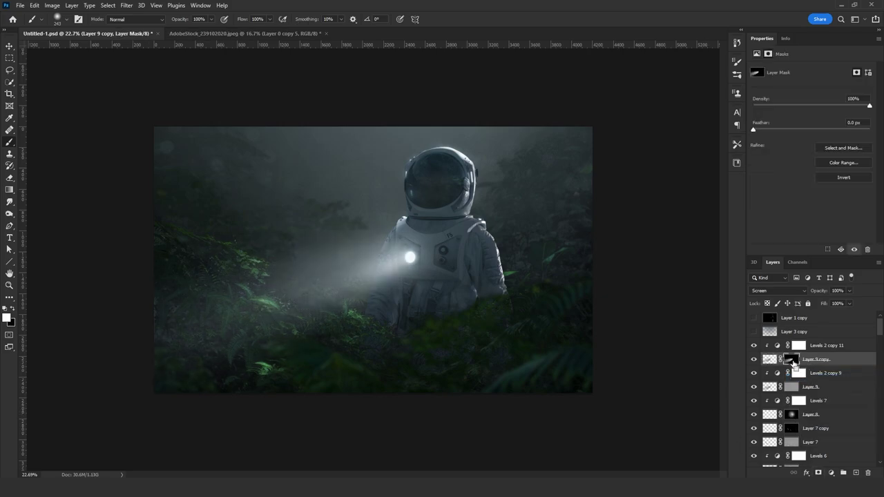
- Tighten the light beam by applying Levels to Layer 9 copy's mask with midtones about 0.36 and white input 186
key(ctrl+l)
drag(548, 324, 599, 324)
drag(662, 323, 540, 326)
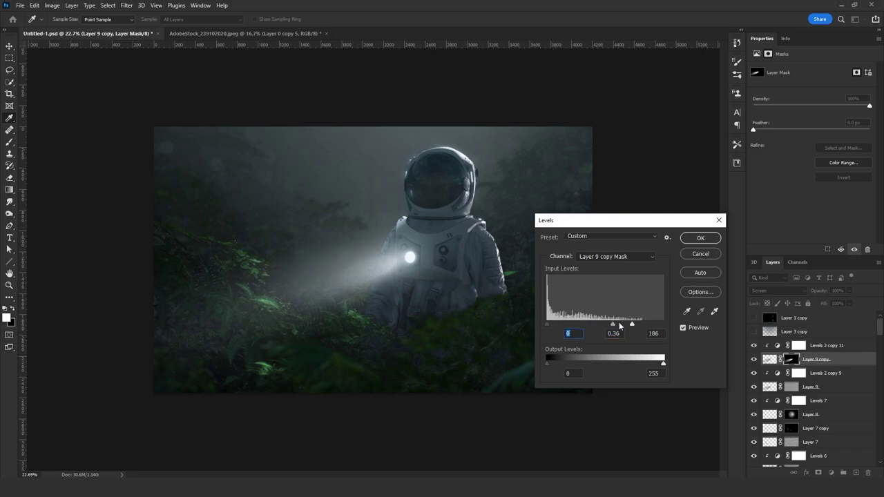
drag(618, 324, 617, 325)
click(692, 243)
key(ctrl+t)
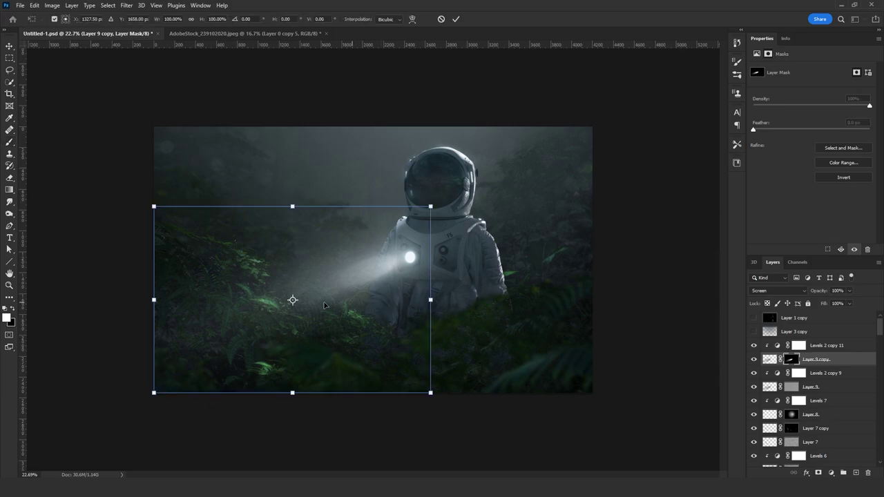
drag(146, 400, 51, 444)
key(ctrl+z)
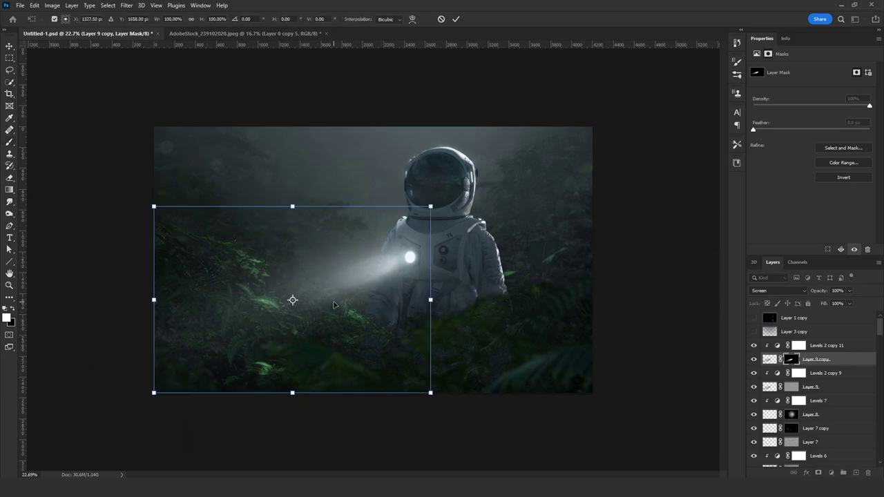
key(Escape)
- Apply Layer 9 copy's mask and transform the beam to about 326% width with a vertical skew of about -15°, starting at the chest lamp
right_click(791, 359)
click(815, 386)
key(ctrl+minus)
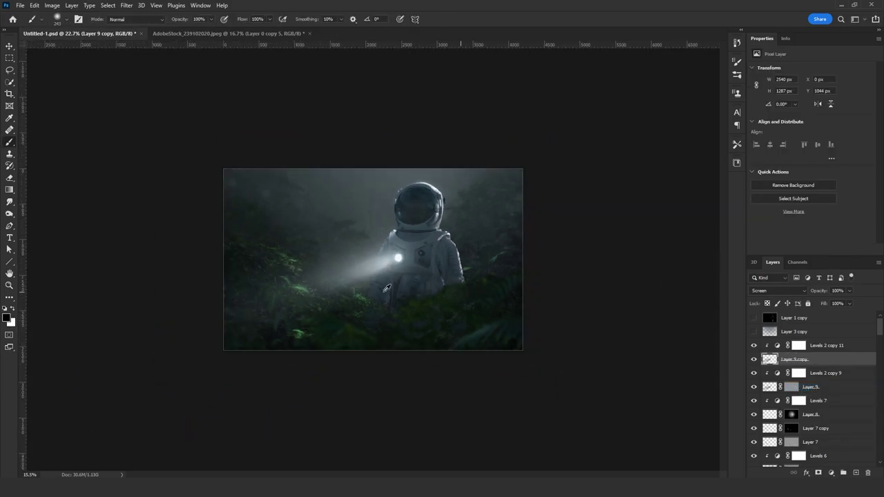
key(ctrl+t)
scroll(256, 315, down, 2)
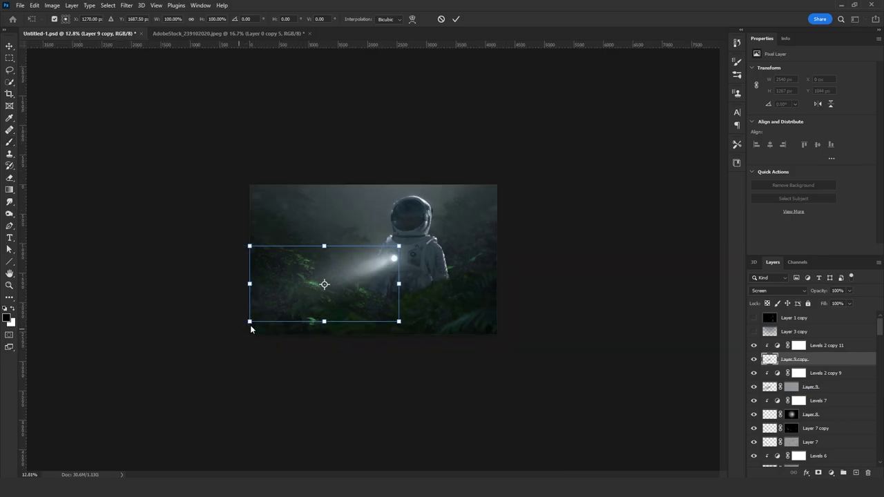
drag(247, 285, 14, 379)
mouse_move(399, 283)
mouse_down()
mouse_move(494, 252)
mouse_move(379, 277)
mouse_move(391, 281)
mouse_up()
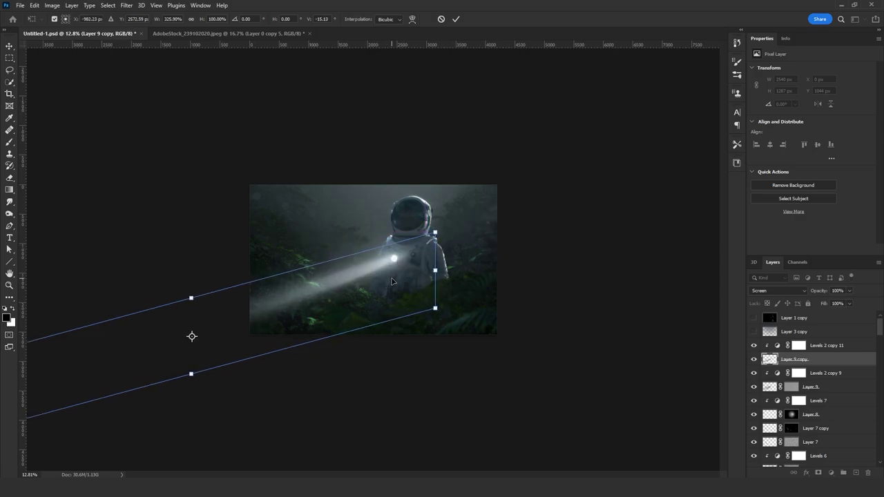
key(Return)
key(b)
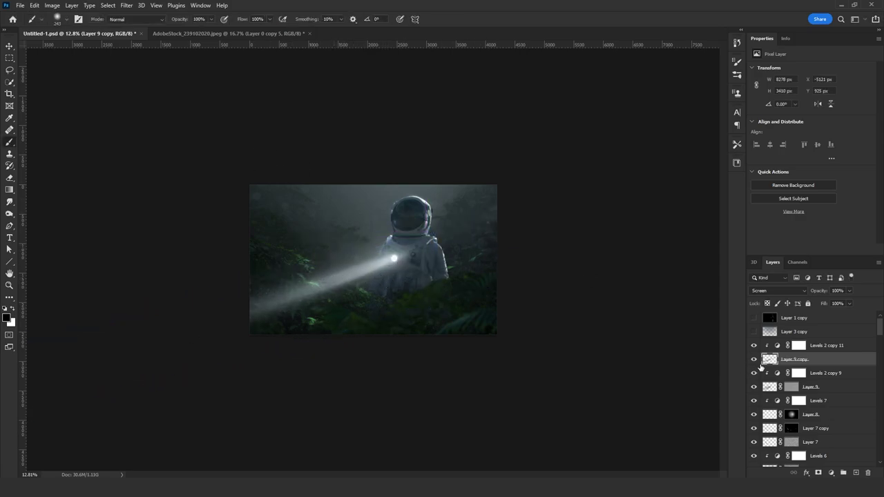
- Crop away the beam content outside the canvas and clear the selection
key(ctrl+a)
click(52, 4)
click(104, 99)
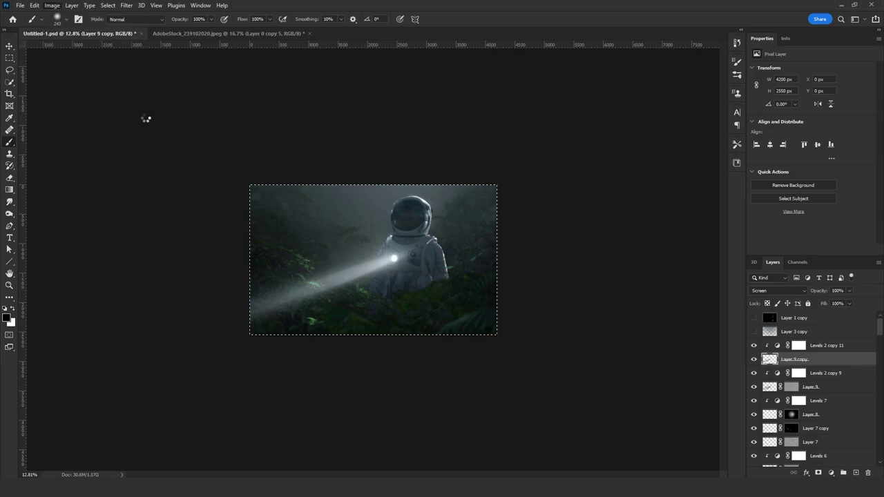
click(9, 71)
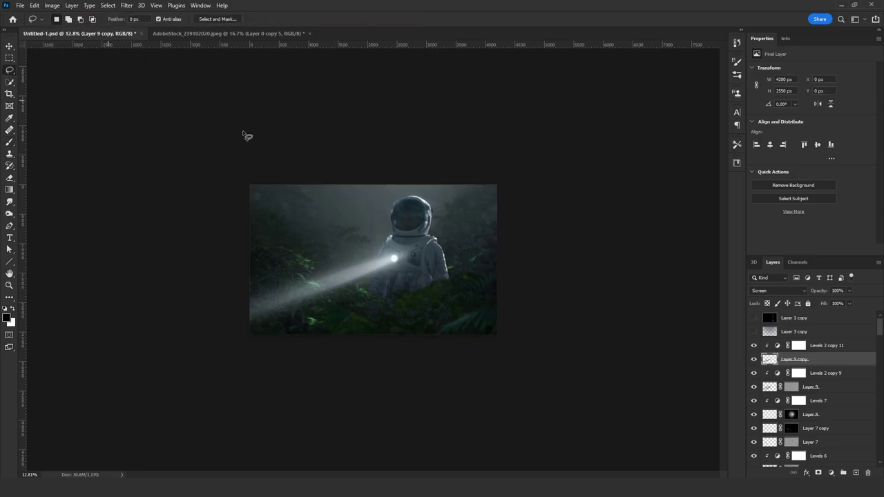
key(ctrl+d)
- Start a Field Blur on Layer 9 copy with pins around the beam, setting the pin above the beam to 50 px
scroll(246, 135, up, 4)
click(126, 4)
mouse_move(221, 132)
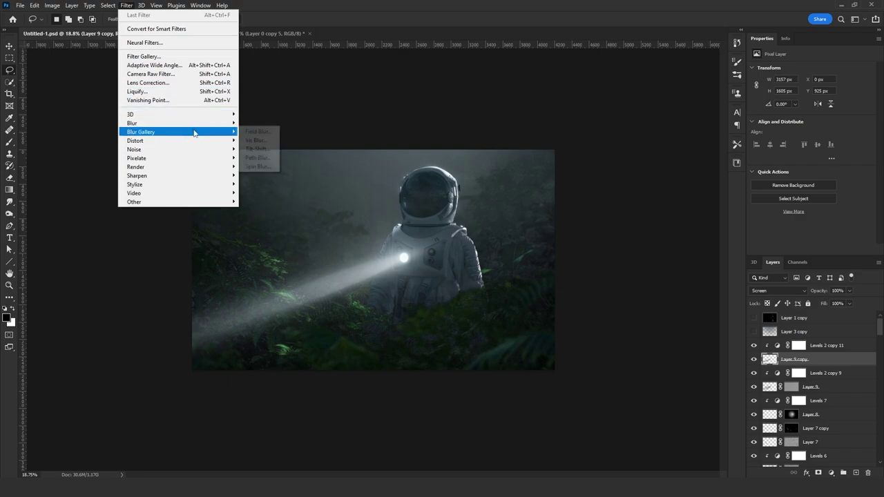
click(256, 131)
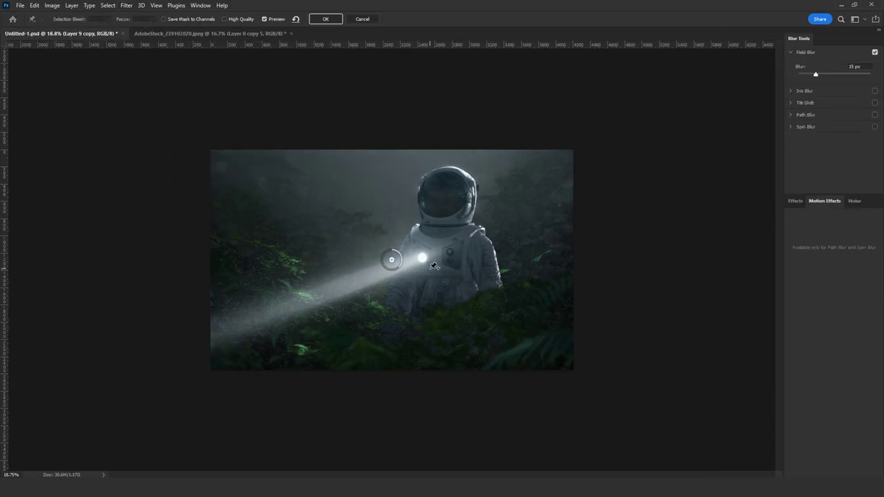
drag(392, 260, 495, 229)
click(307, 364)
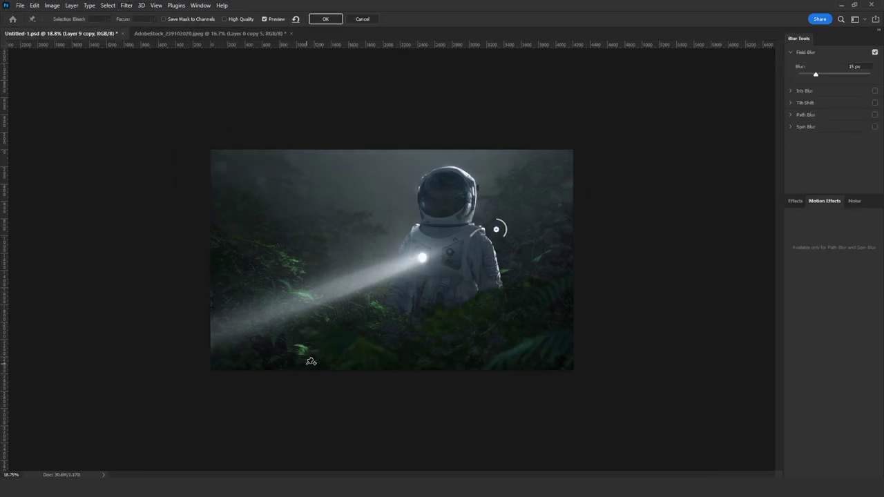
click(261, 245)
text(50)
key(Return)
- Place one blur pin on the chest lamp, bring the others closer to the beam, and delete the pin below it
drag(261, 245, 323, 279)
drag(306, 363, 316, 324)
drag(496, 230, 423, 257)
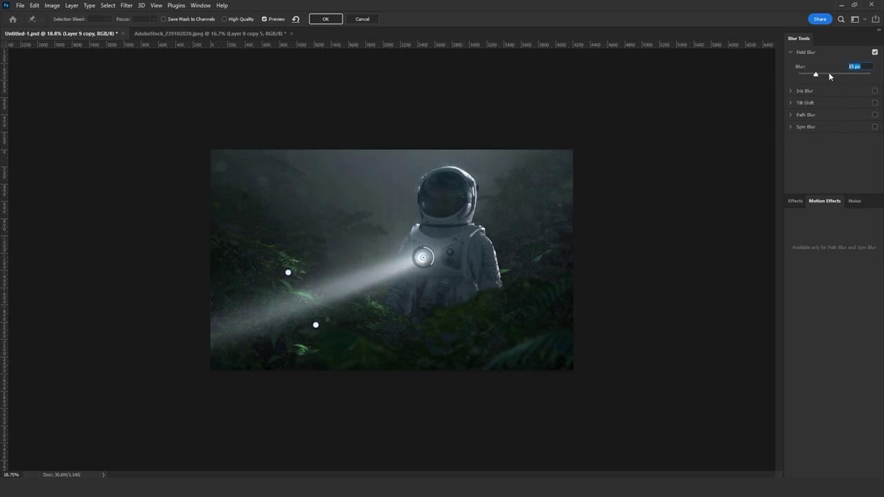
click(315, 325)
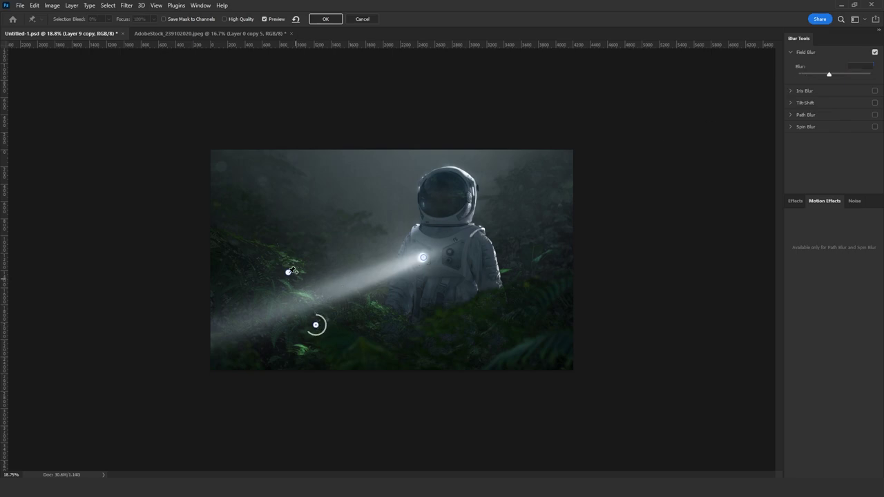
key(Delete)
- Move the remaining far pin onto the beam, set its blur to 100 px and apply the Field Blur
drag(288, 272, 307, 298)
text(100)
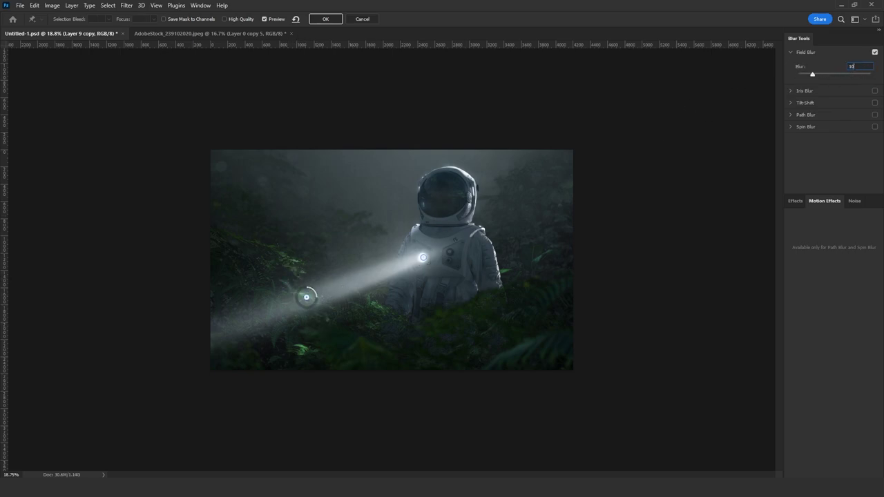
click(422, 259)
mouse_move(305, 301)
mouse_down()
mouse_move(347, 285)
mouse_move(311, 294)
mouse_up()
click(325, 19)
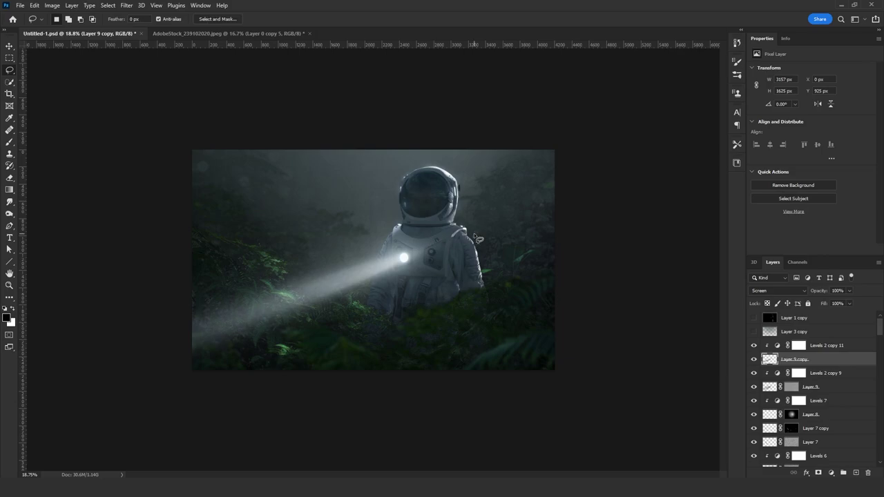
- Set the opacity of Layer 9 copy to 60%
text(60)
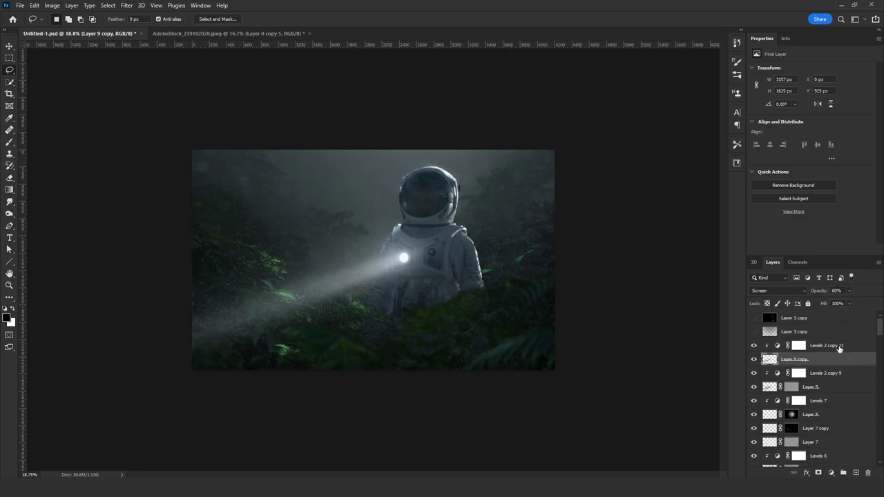
- Try a copy of Layer 9's textured mask on Layer 9 copy, unlink and inspect it, and delete it again
drag(792, 388, 794, 362)
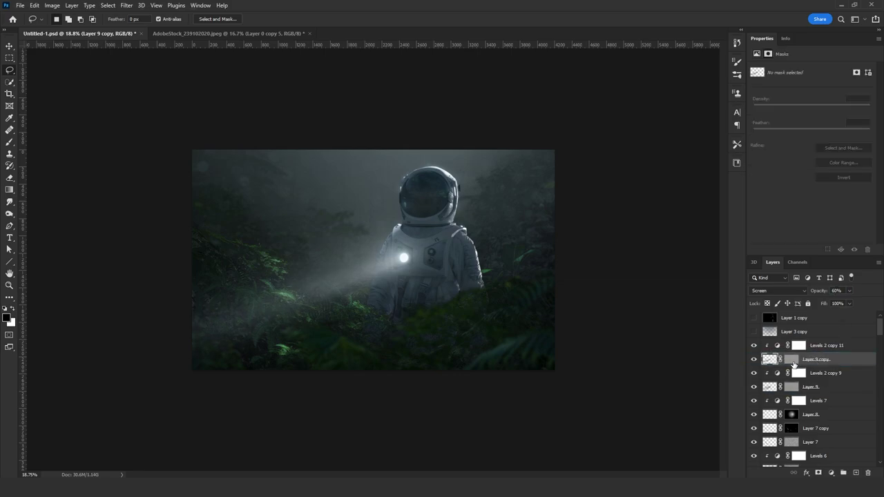
click(792, 360)
click(779, 360)
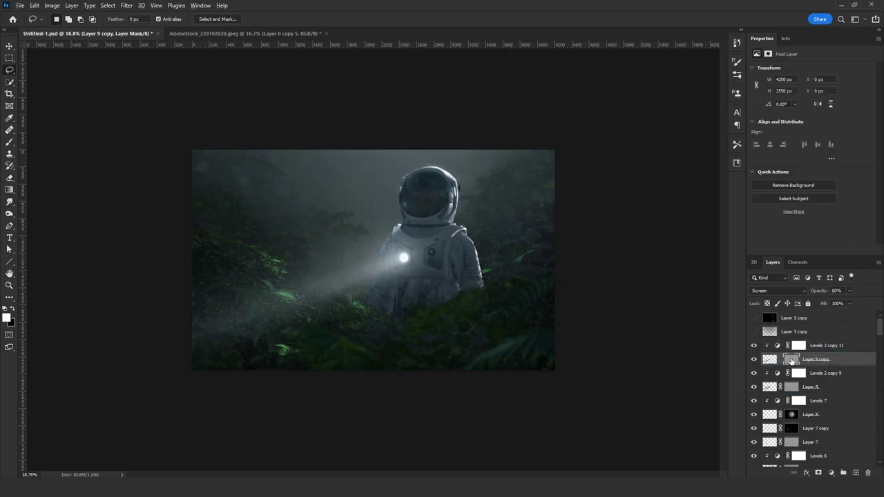
alt+click(791, 359)
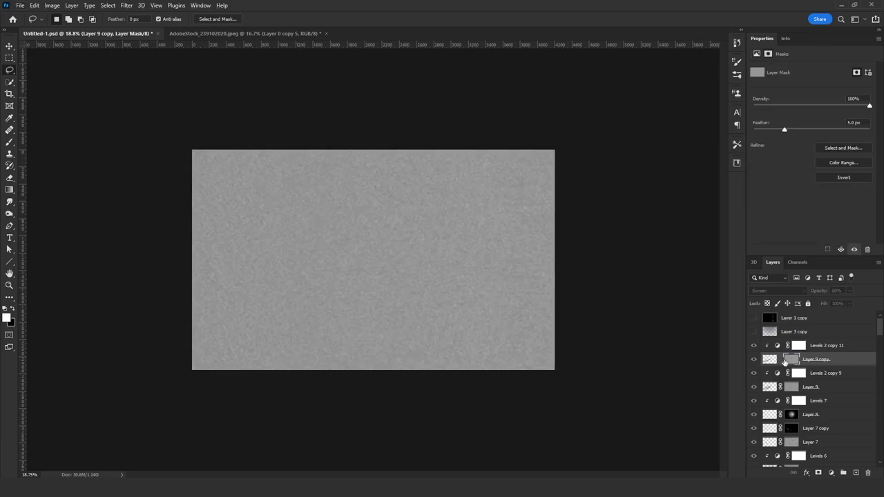
right_click(785, 362)
click(805, 379)
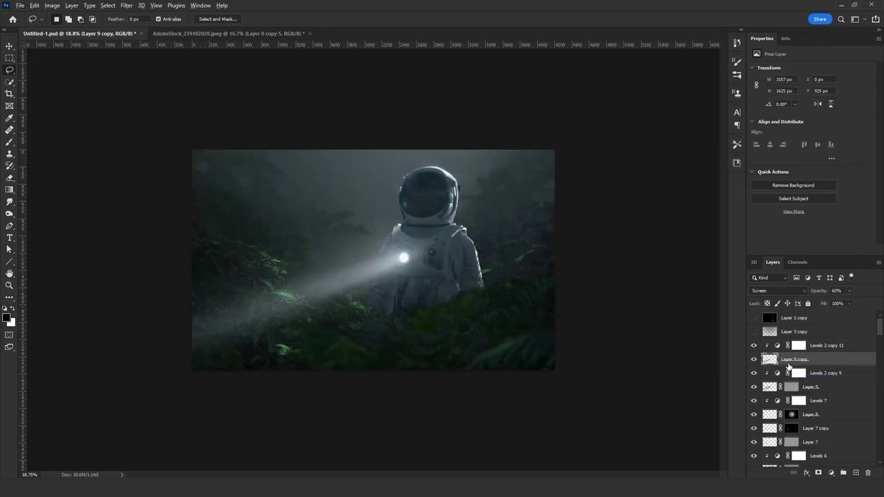
click(856, 474)
key(ctrl+z)
- Add a new layer mask to Layer 9 copy and fill it with black using the Paint Bucket
right_click(12, 192)
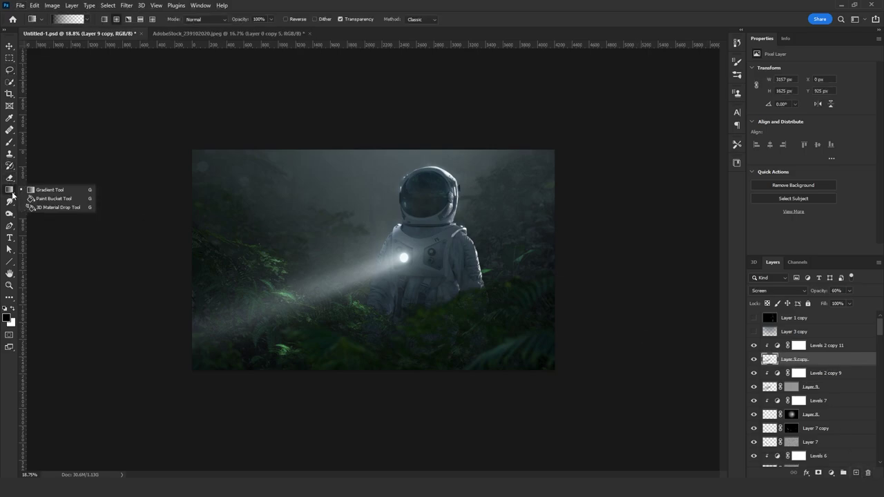
click(51, 199)
click(821, 472)
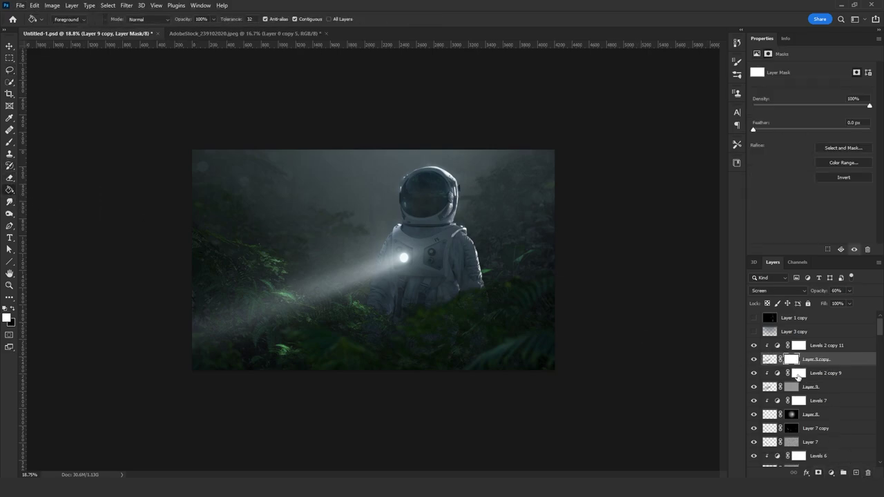
alt+click(792, 359)
click(12, 311)
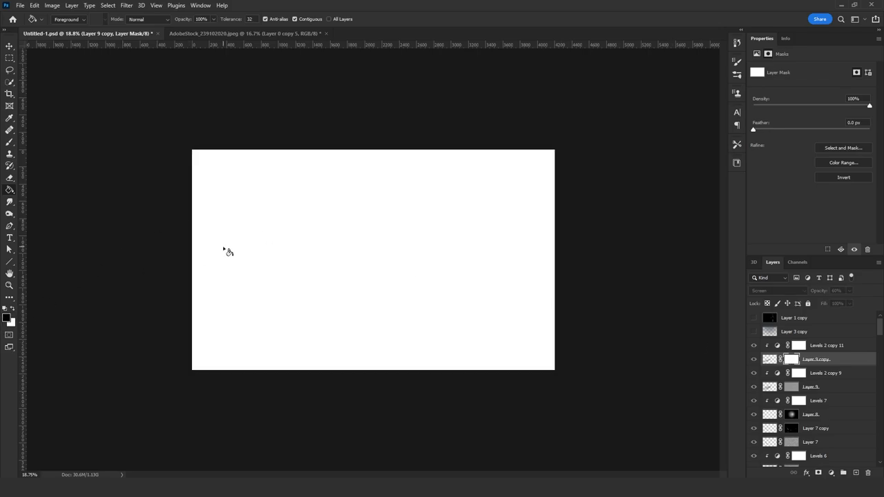
click(224, 248)
- Add 400% Gaussian noise to Layer 9 copy's mask
click(126, 4)
mouse_move(207, 149)
click(243, 152)
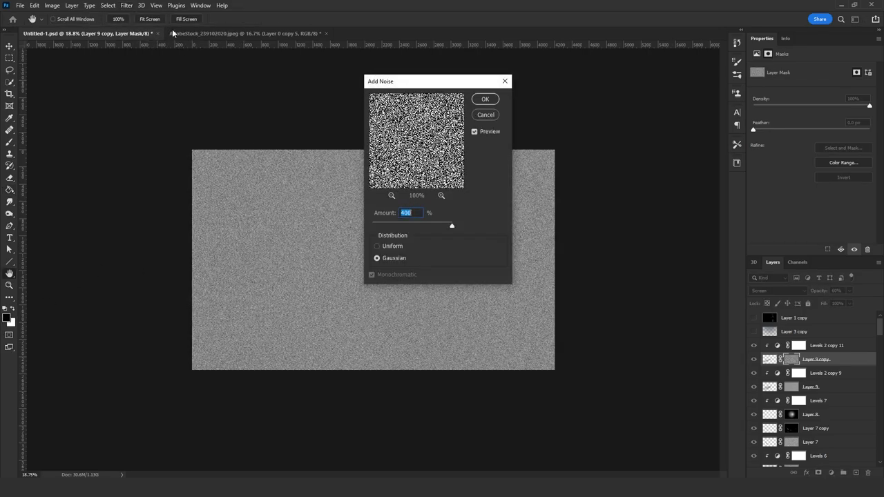
click(484, 99)
- Soften the noise in Layer 9 copy's mask with the Blur and Blur More filters
click(126, 5)
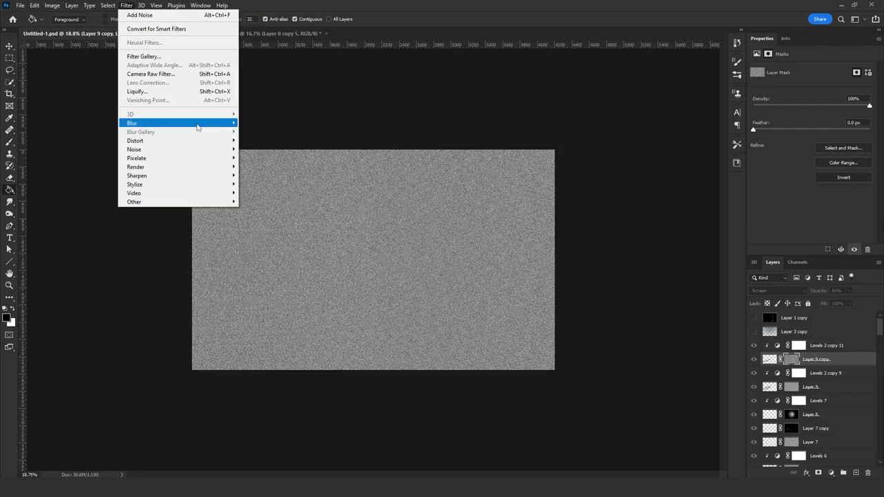
mouse_move(199, 124)
click(250, 132)
click(126, 5)
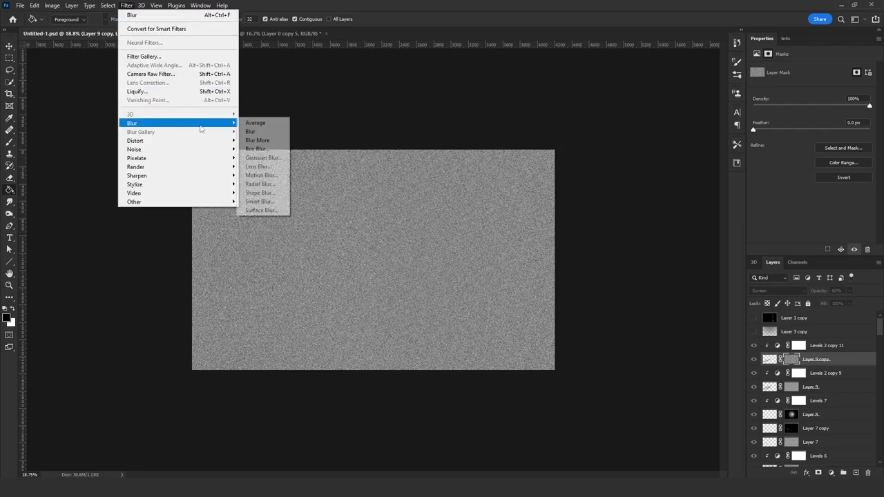
click(257, 149)
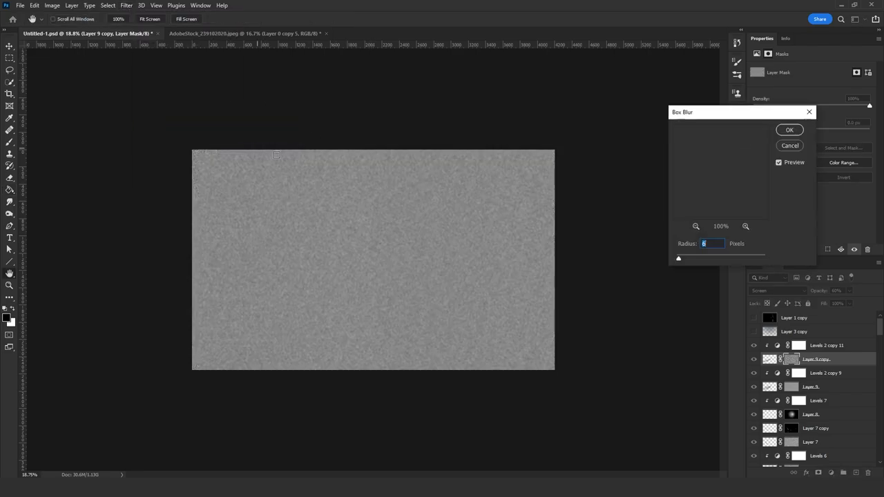
click(789, 146)
click(127, 5)
mouse_move(200, 123)
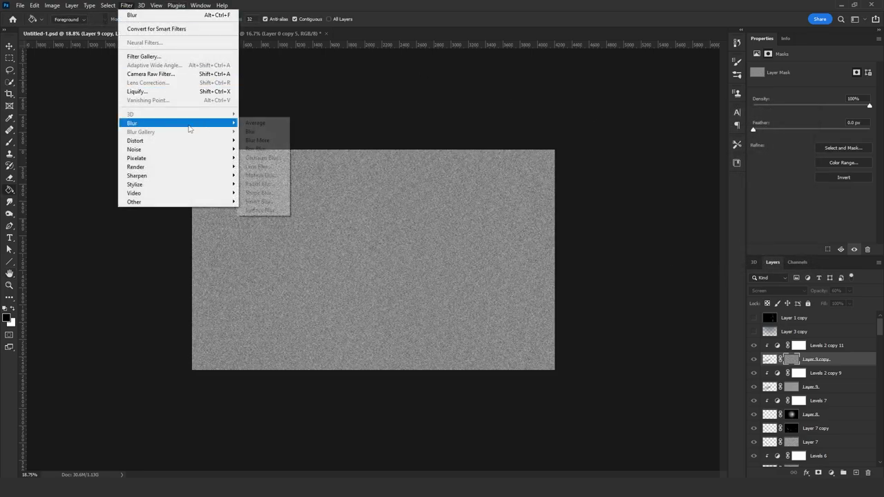
click(266, 141)
- Set the density of Layer 9 copy's noise mask to 50%
click(770, 360)
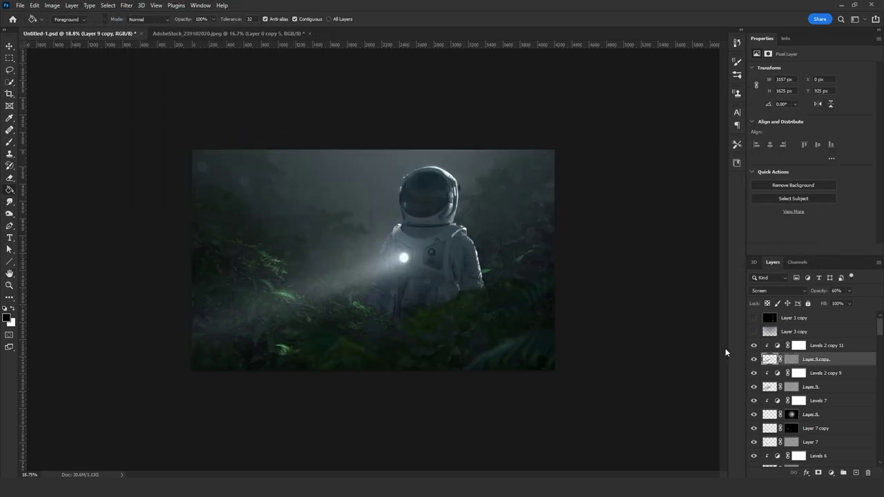
click(10, 71)
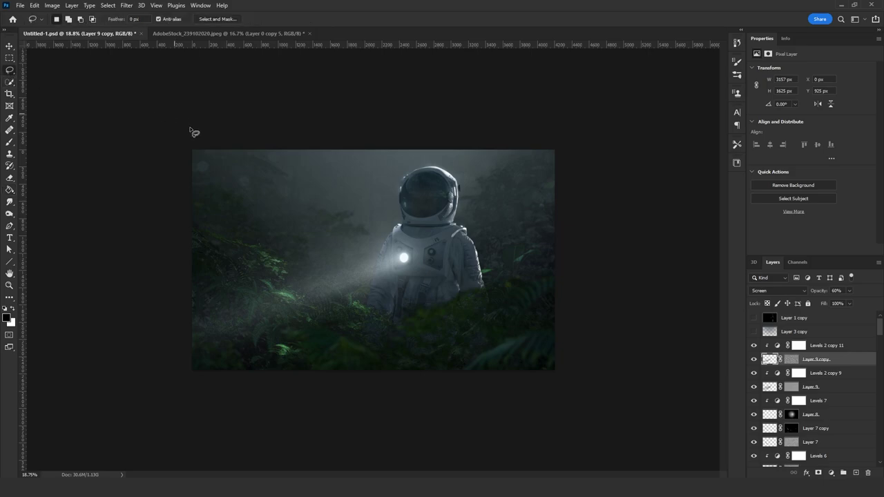
scroll(355, 295, up, 3)
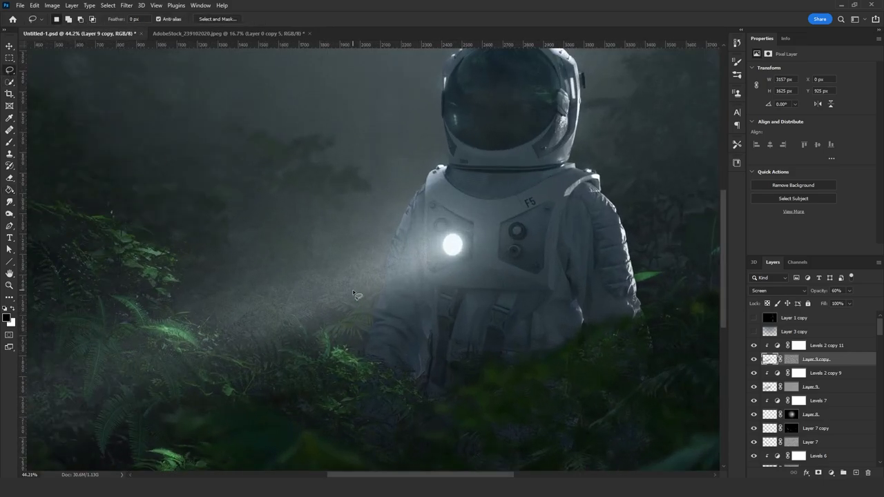
click(793, 359)
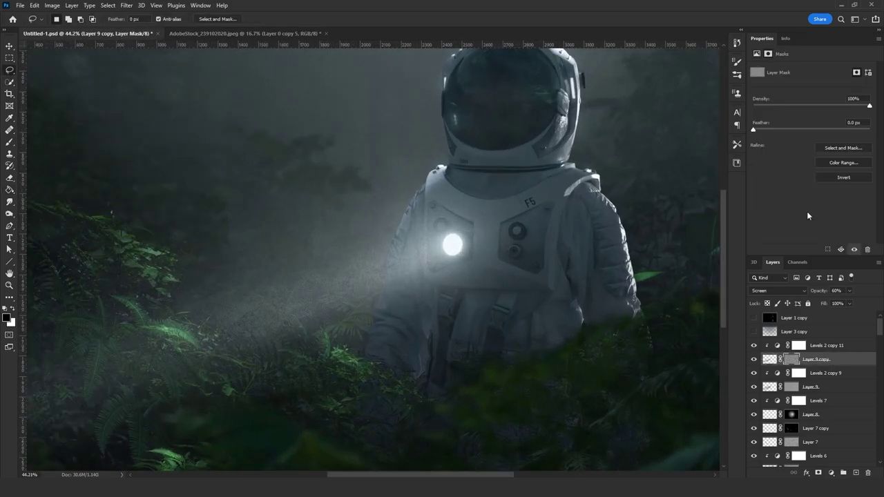
text(5)
key(Return)
text(0)
click(854, 98)
text(50)
key(Return)
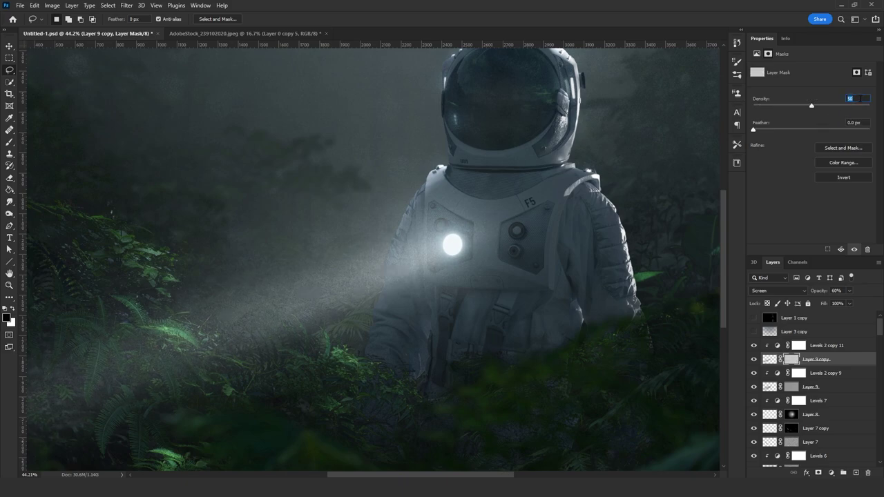
- Set the density of Layer 9's mask to 70%
click(791, 387)
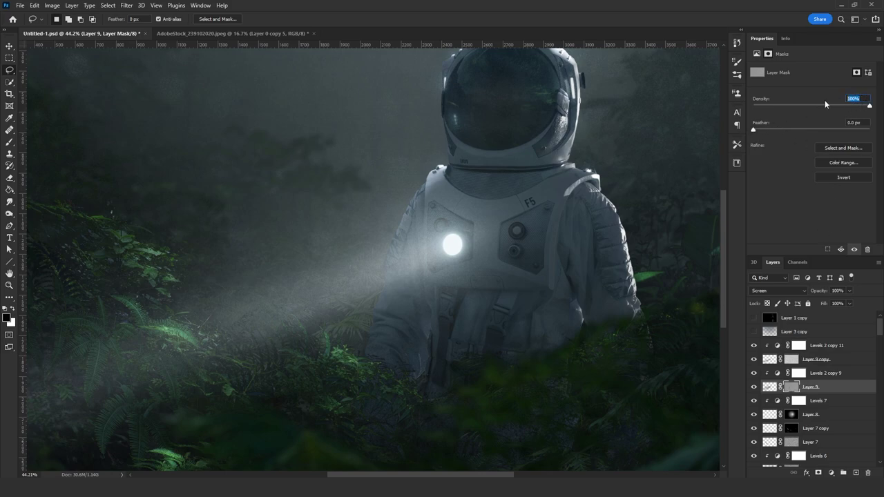
text(50)
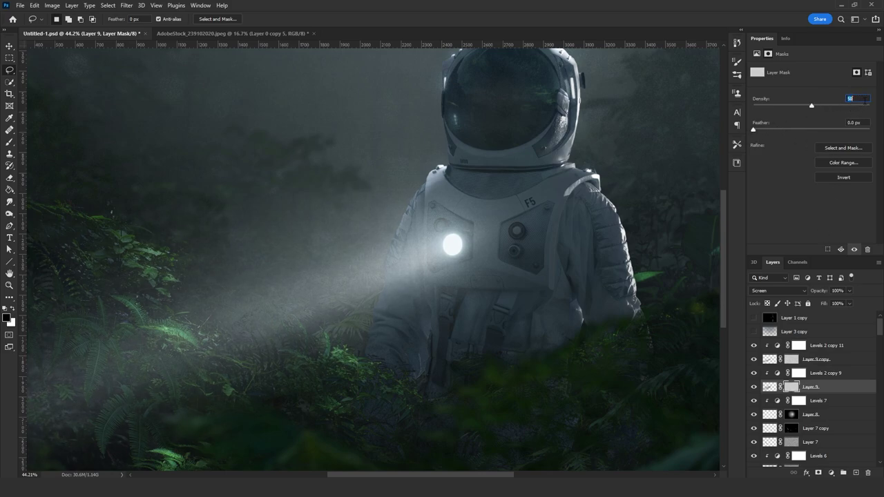
text(70)
click(8, 287)
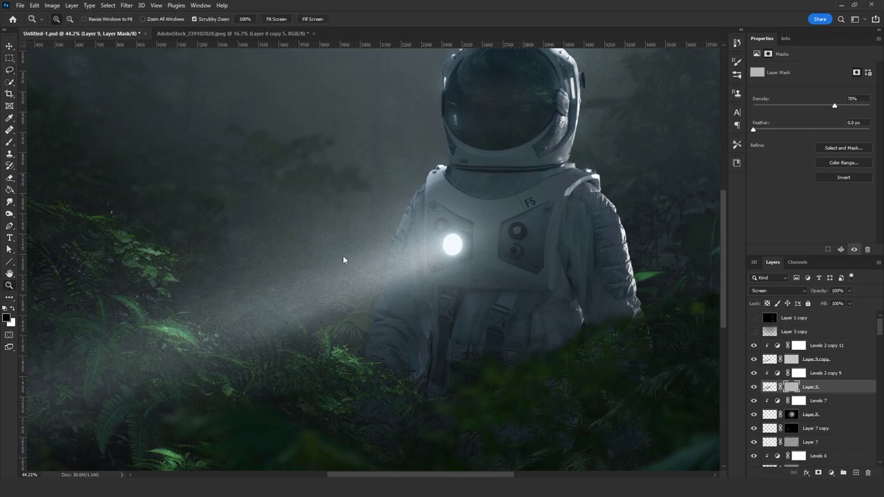
drag(342, 270, 428, 273)
- Group the light beam layers from Layer 9 up to Levels 2 copy 11 and set the group's opacity to 50%
shift+click(829, 348)
key(ctrl+g)
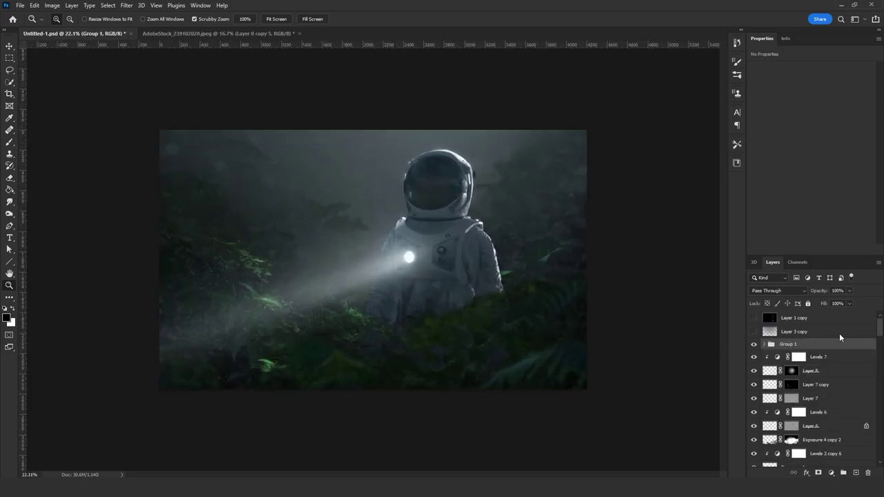
text(50)
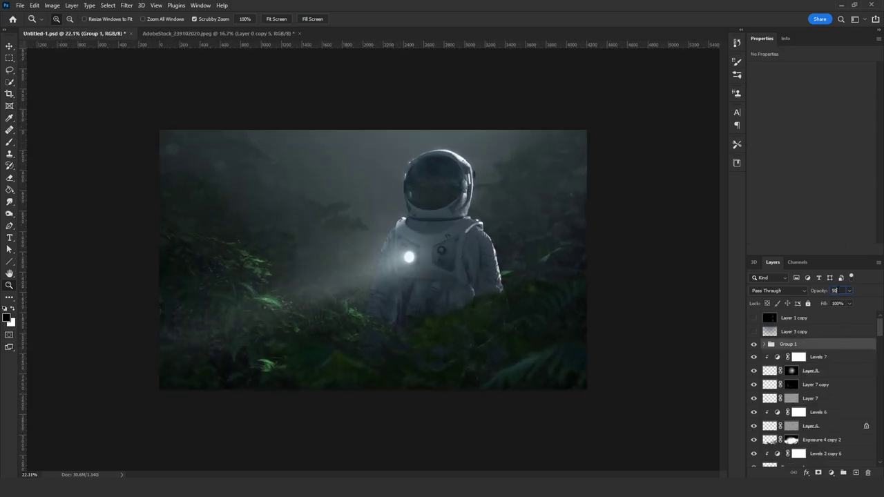
key(Return)
drag(404, 254, 470, 254)
- Duplicate Layer 1 copy, make the duplicate visible and set its blending mode to Screen
click(779, 318)
key(ctrl+j)
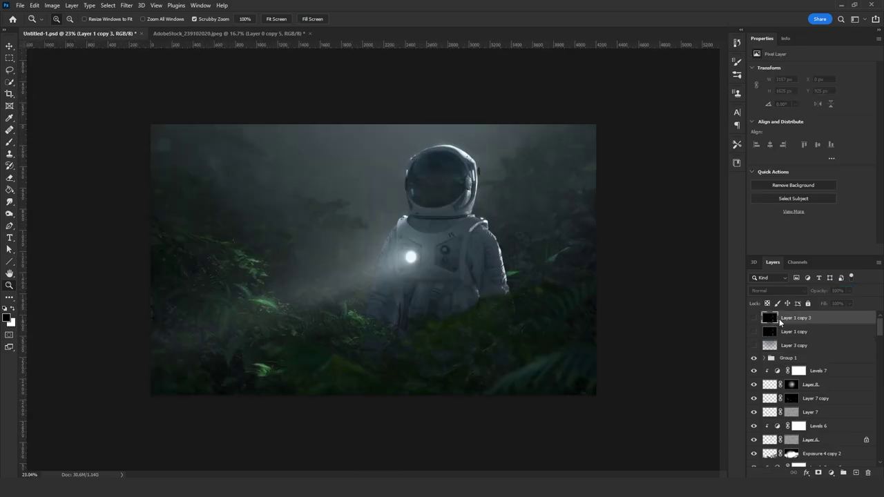
click(753, 318)
click(766, 290)
click(759, 322)
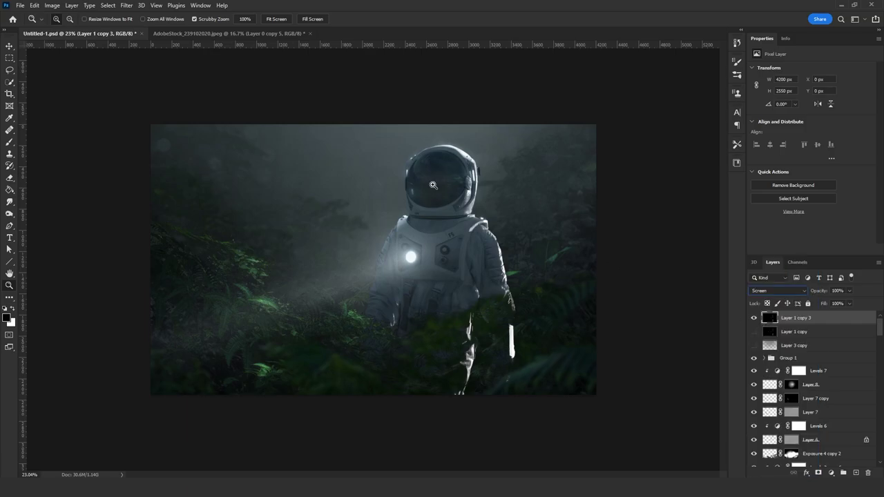
- Apply a Lens Blur with a radius of 40 to Layer 1 copy 3, keeping the Screen blending mode
click(126, 5)
mouse_move(180, 123)
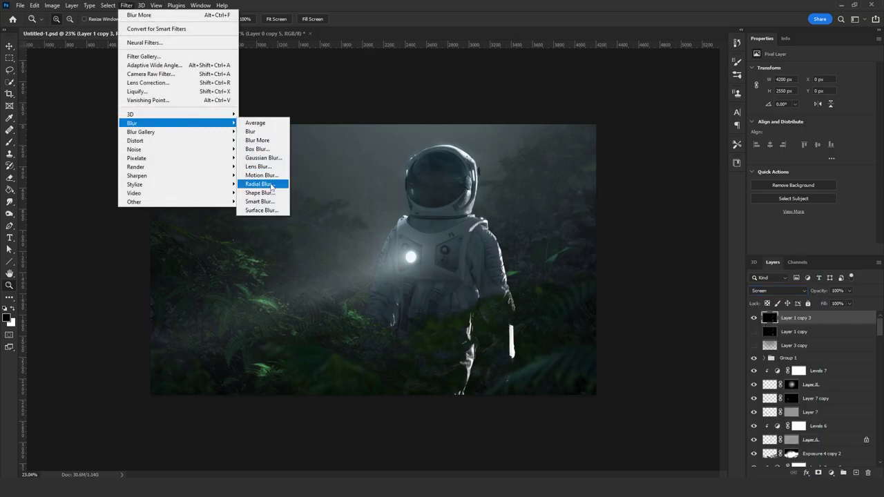
click(268, 167)
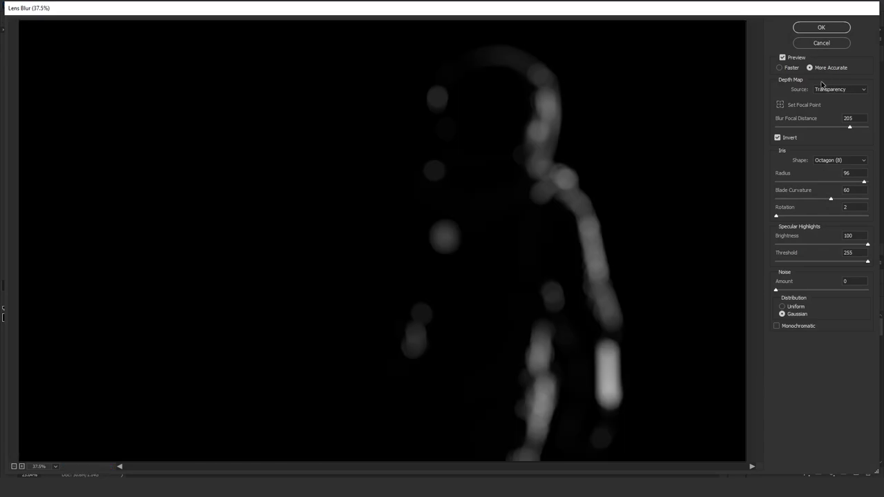
double_click(850, 172)
text(50)
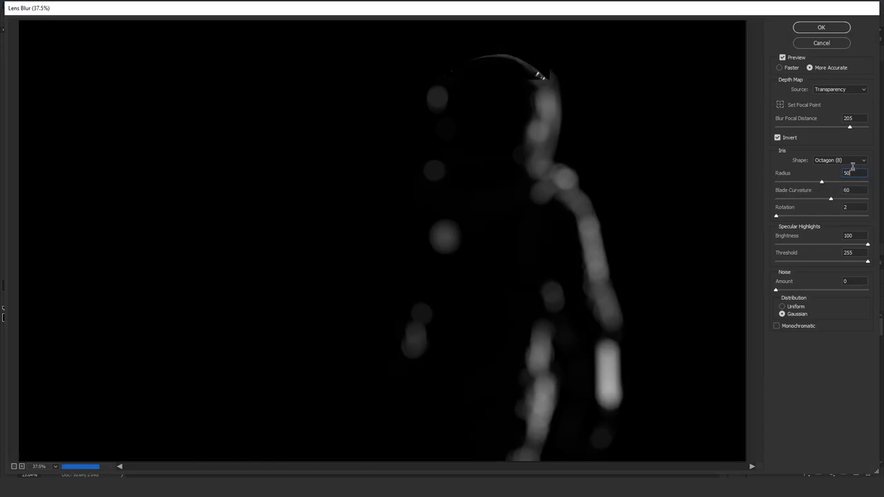
double_click(850, 173)
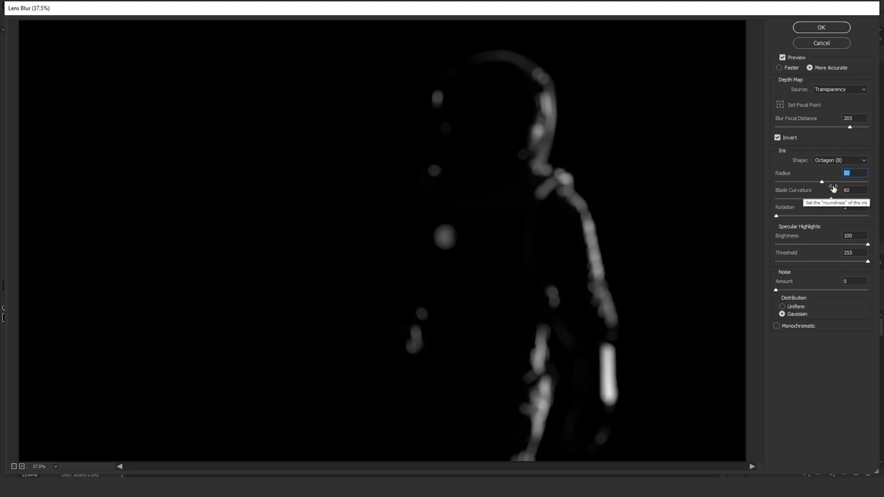
text(40)
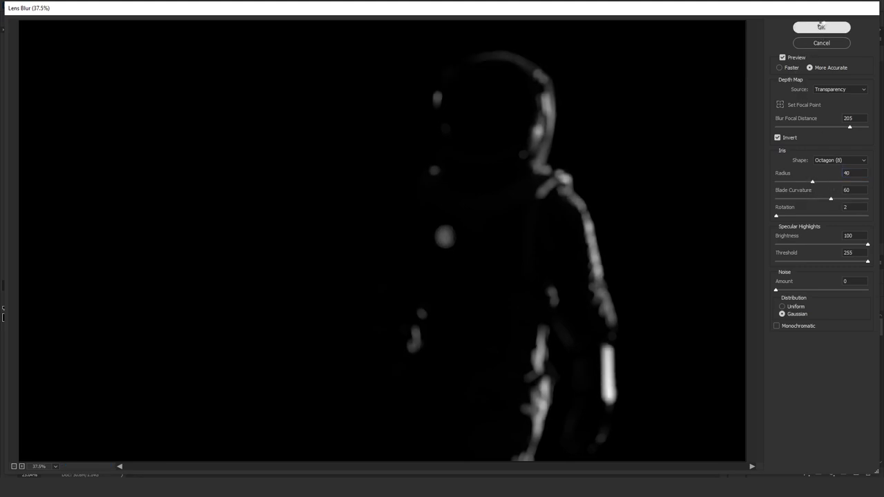
click(821, 27)
click(766, 290)
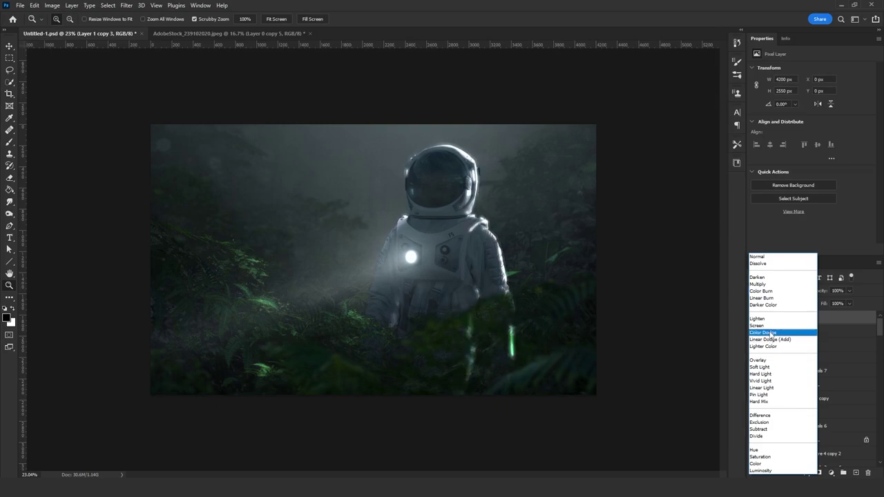
click(771, 326)
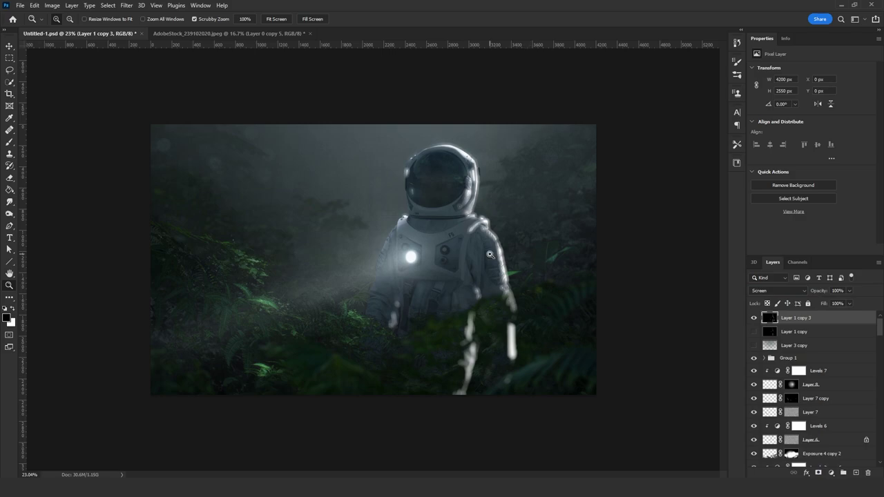
- Apply a Field Blur of 20 px to Layer 1 copy 3
click(127, 5)
mouse_move(201, 123)
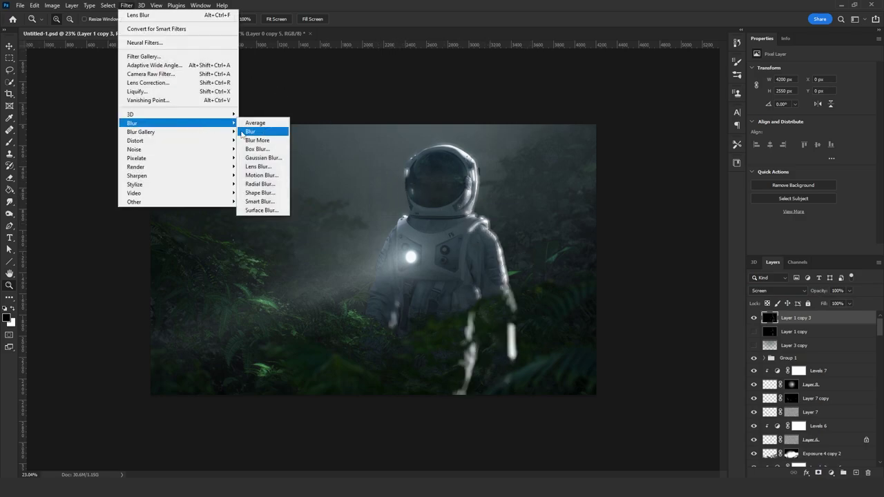
click(252, 132)
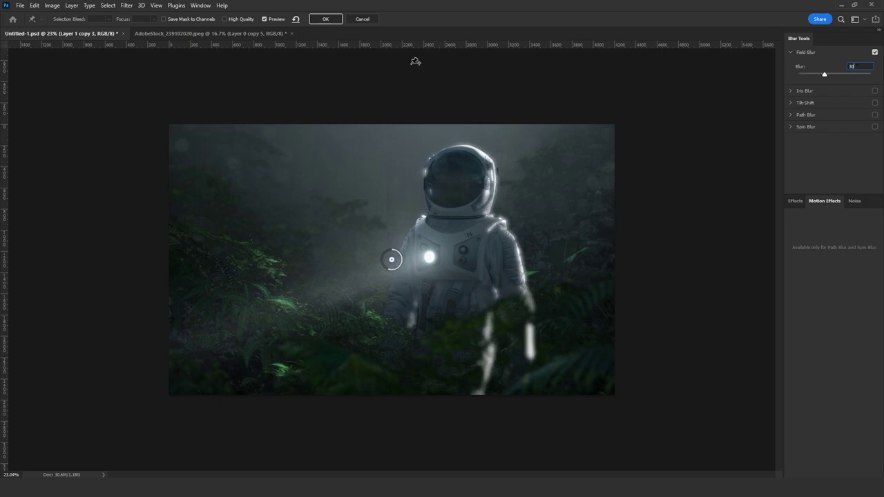
click(325, 19)
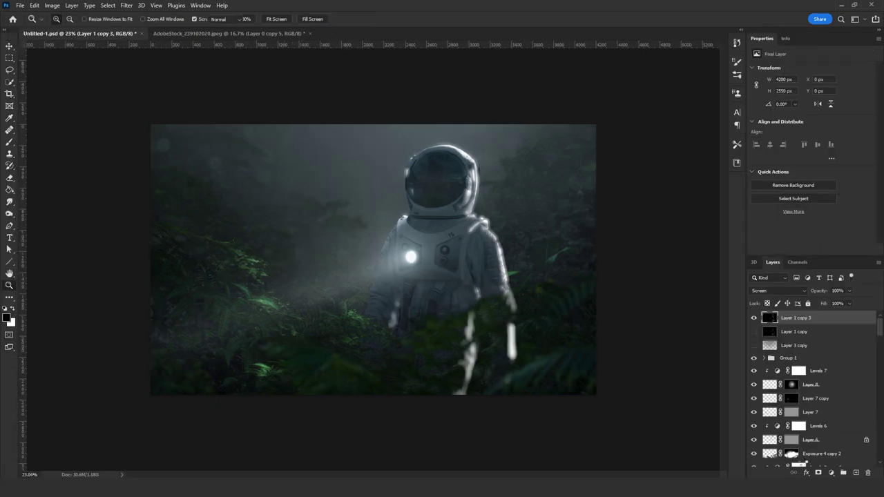
- Add a black mask to Layer 1 copy 3 and reveal the glow on the helmet rim and shoulder with small white radial gradients
click(818, 472)
key(ctrl+i)
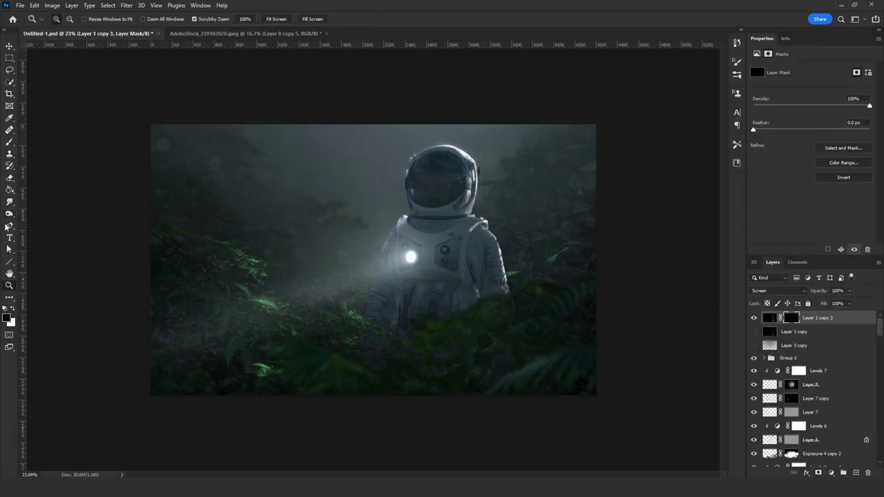
click(9, 189)
click(30, 190)
key(x)
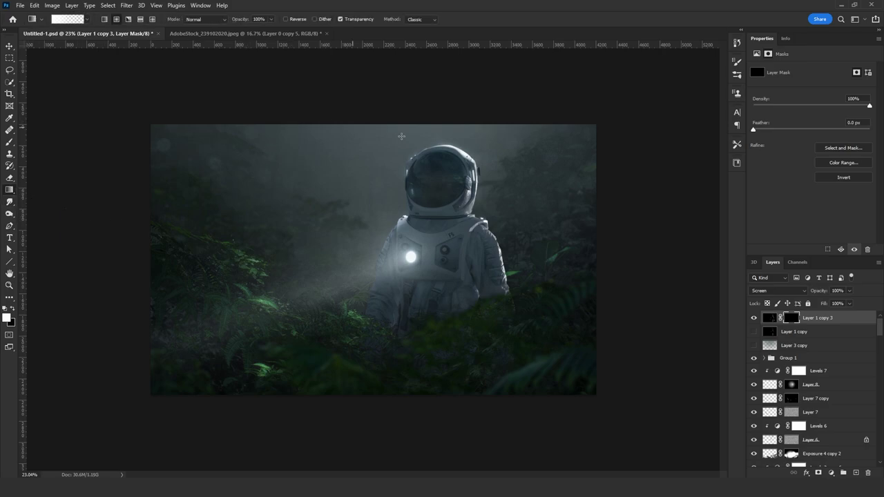
drag(471, 174, 480, 194)
drag(477, 226, 484, 248)
key(ctrl+z)
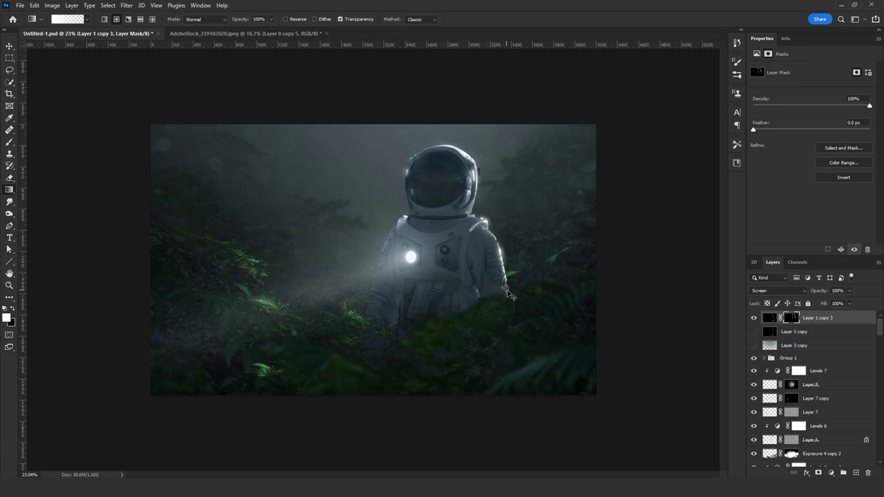
- Make a thin light ring on the upper chest knob in Layer 13 at 15% opacity, using elliptical selections to clear the disc's centre
alt+scroll(455, 215, down, 3)
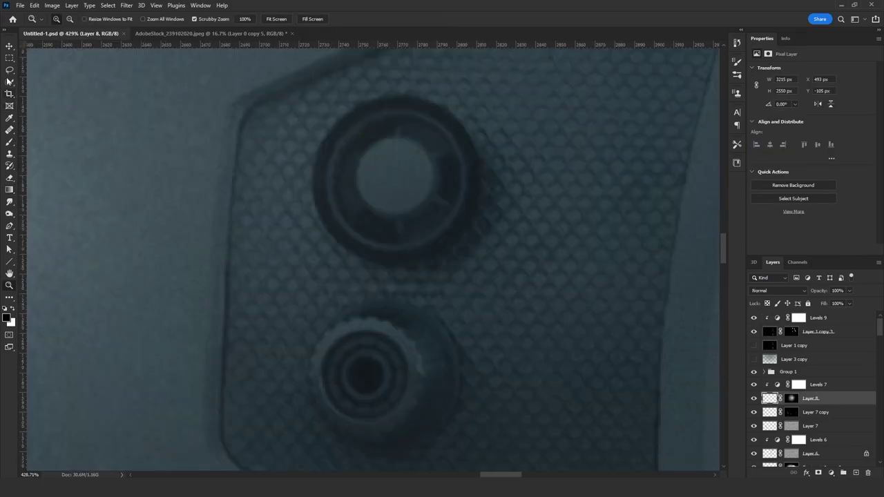
right_click(10, 58)
click(52, 67)
drag(312, 105, 467, 249)
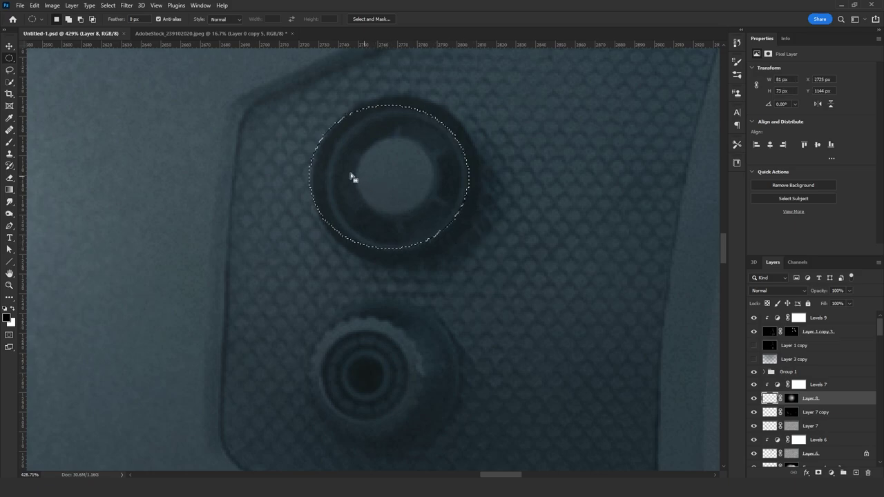
right_click(351, 175)
click(391, 271)
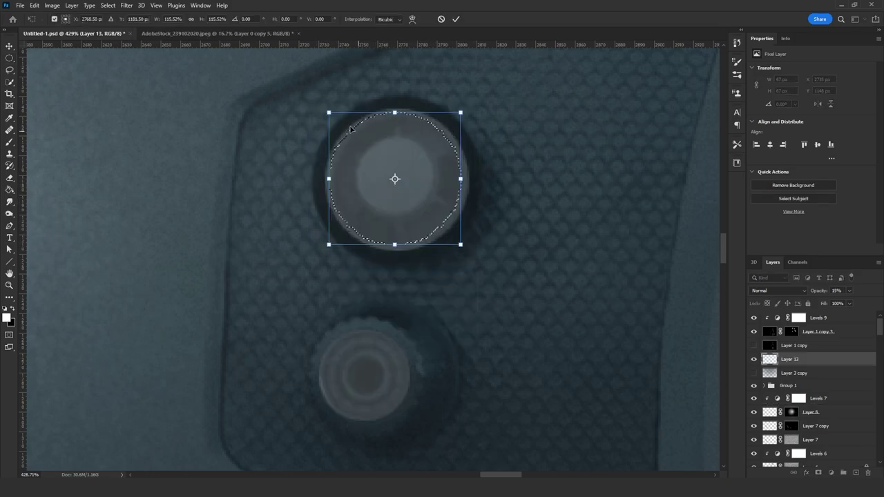
drag(329, 111, 333, 116)
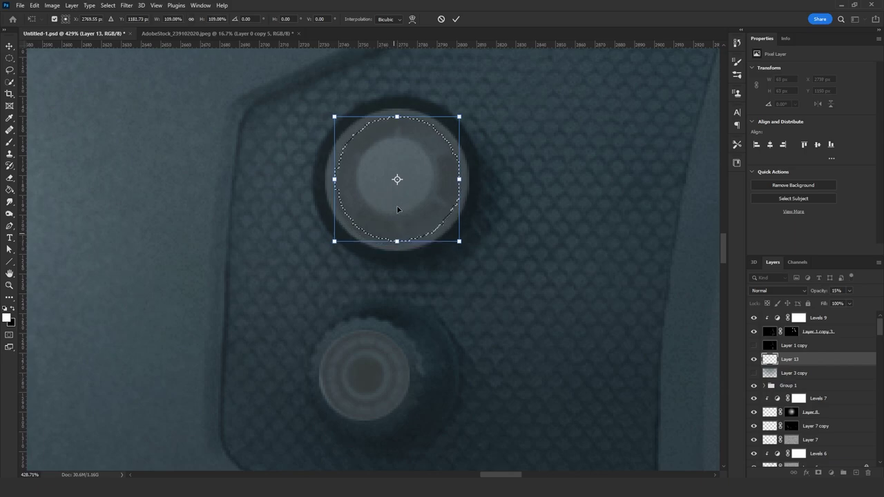
key(Return)
key(ctrl+d)
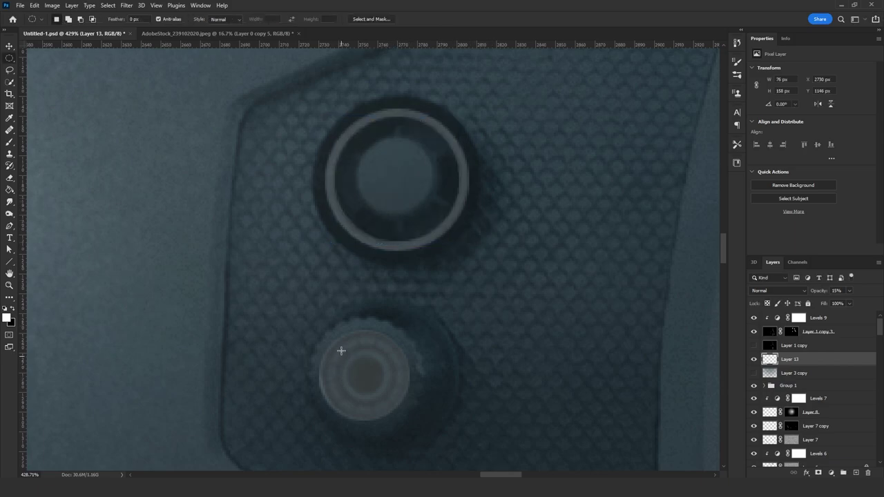
- Clear the centre of the lower knob's disc with an elliptical selection, repositioned concentrically, leaving a light ring
drag(336, 342, 394, 406)
right_click(376, 381)
click(421, 299)
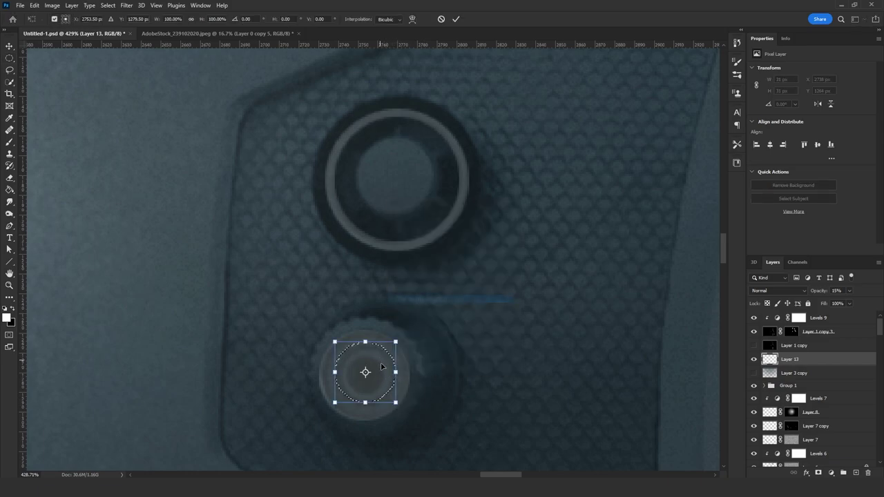
drag(381, 366, 380, 375)
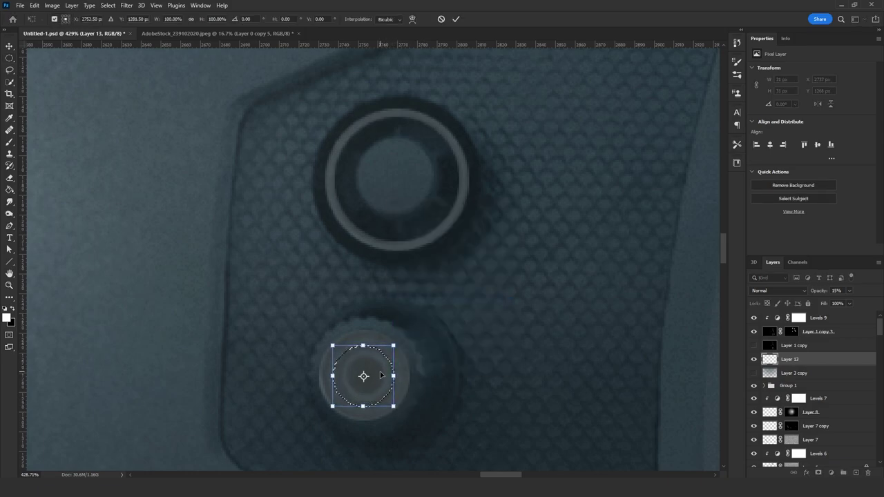
key(Return)
key(Delete)
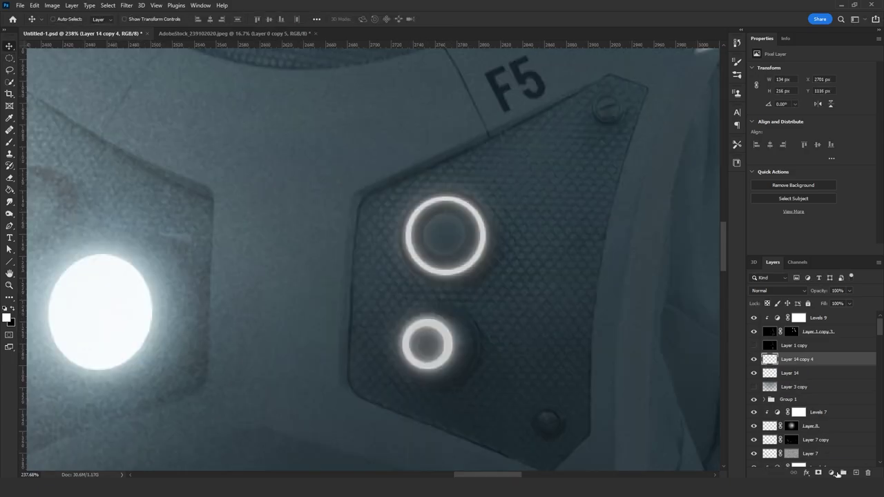
- Add a Levels adjustment clipped to Layer 14 copy 4, the glowing knob rings
click(830, 470)
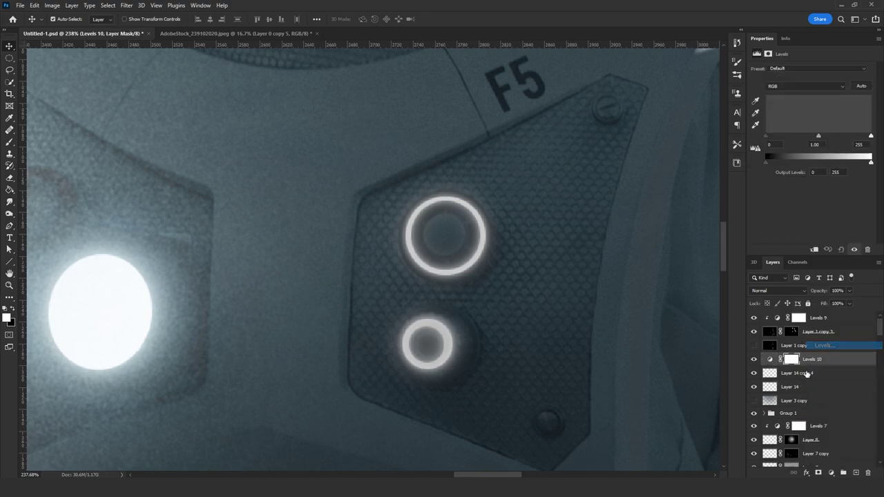
click(826, 345)
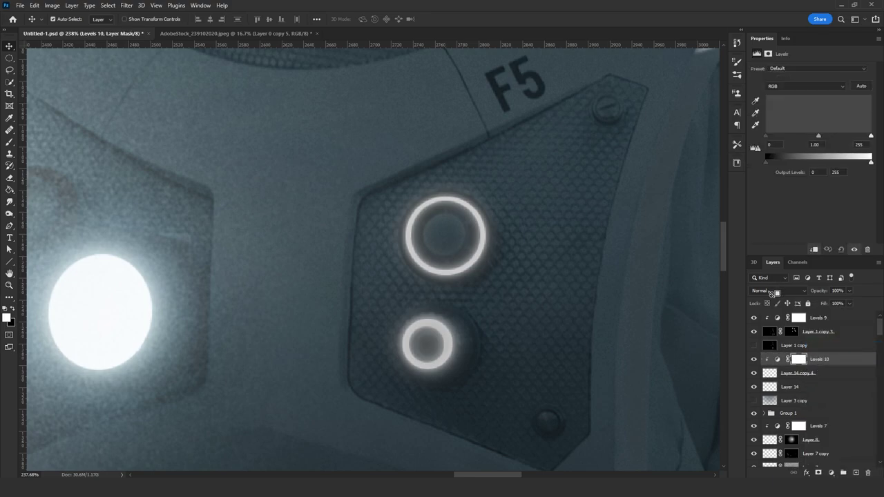
click(800, 87)
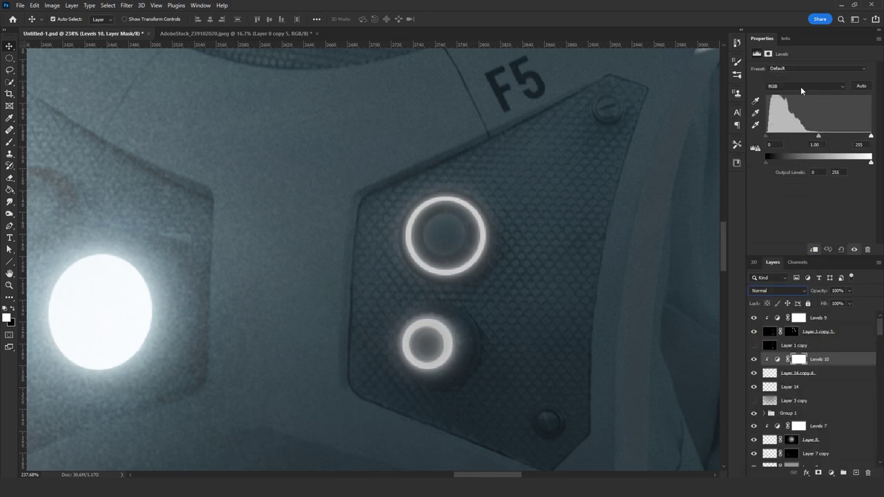
- Tint the knob rings orange in Levels 10 with midtones of 1.5 for red and 0.5 for blue, and reduced green midtones
click(800, 86)
click(794, 99)
text(1.5)
click(794, 87)
click(794, 116)
text(.5)
click(804, 87)
click(815, 107)
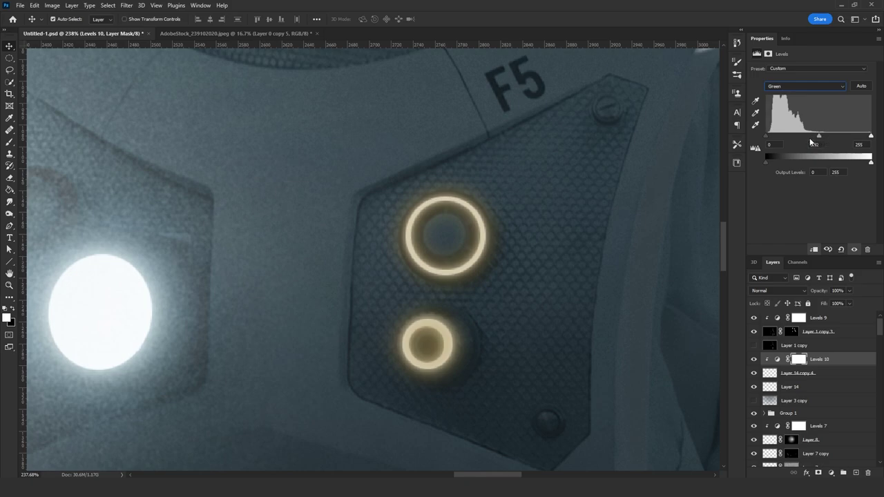
drag(810, 141, 837, 142)
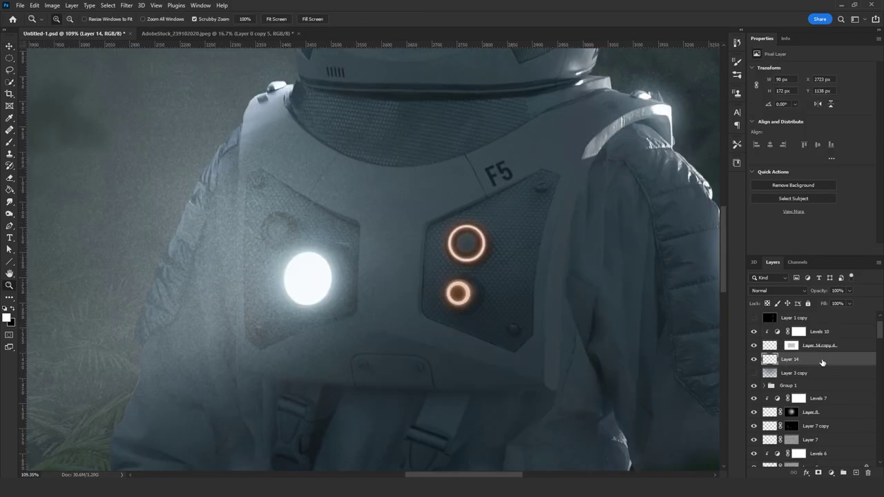
- Add an orange edge Inner Glow to Layer 14 in Normal mode and raise its opacity
double_click(821, 360)
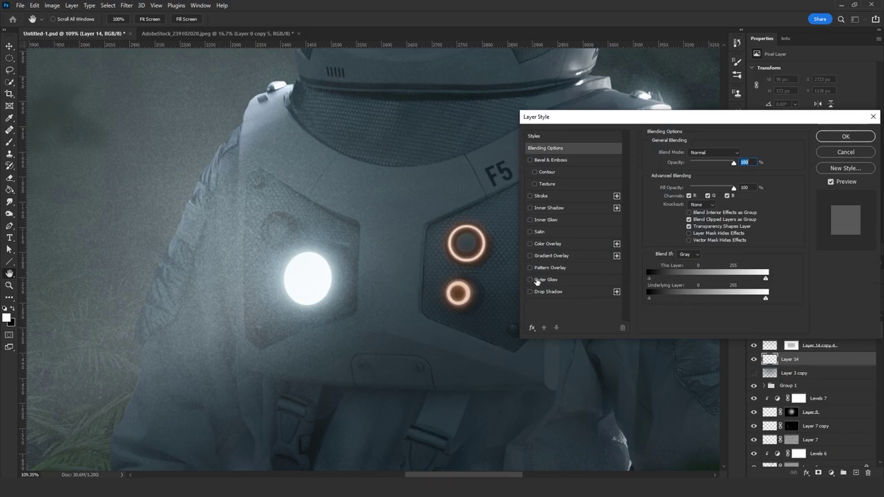
click(552, 219)
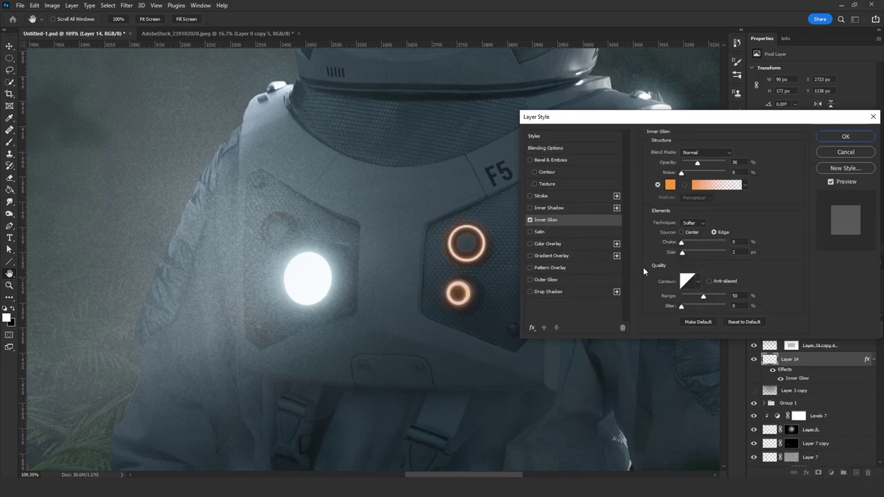
mouse_move(681, 252)
mouse_down()
mouse_move(692, 254)
mouse_move(682, 254)
mouse_up()
drag(697, 163, 727, 166)
- Add a 35 px Outer Glow to Layer 14 in Screen mode at 100% opacity, coloured a deeper orange of 93% saturation
click(545, 280)
drag(683, 244, 686, 245)
click(670, 184)
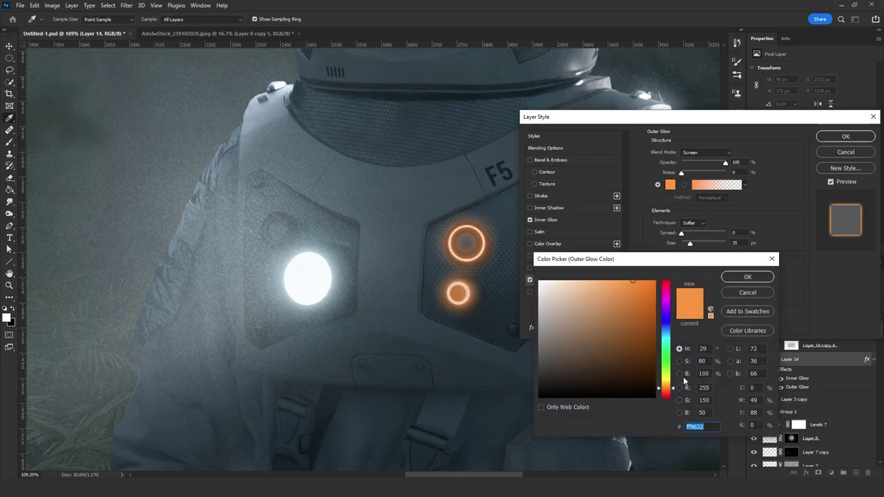
click(679, 374)
click(679, 361)
drag(667, 304, 667, 289)
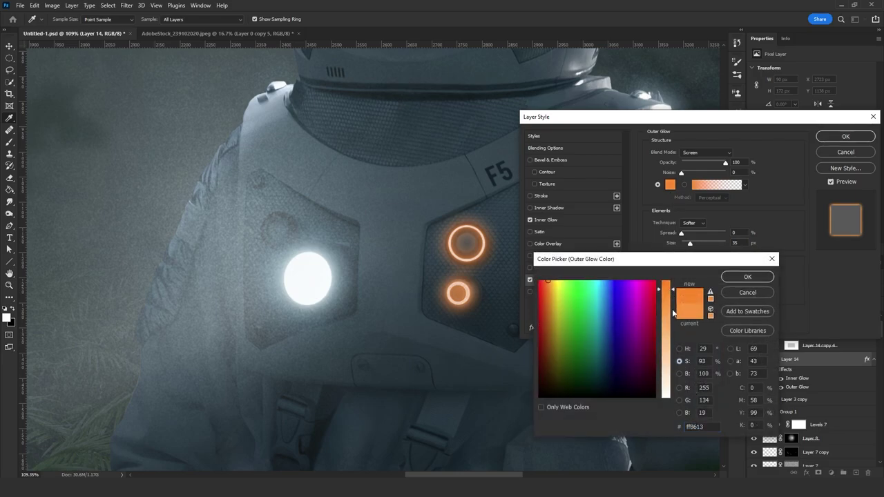
click(680, 374)
click(680, 349)
drag(669, 391, 673, 391)
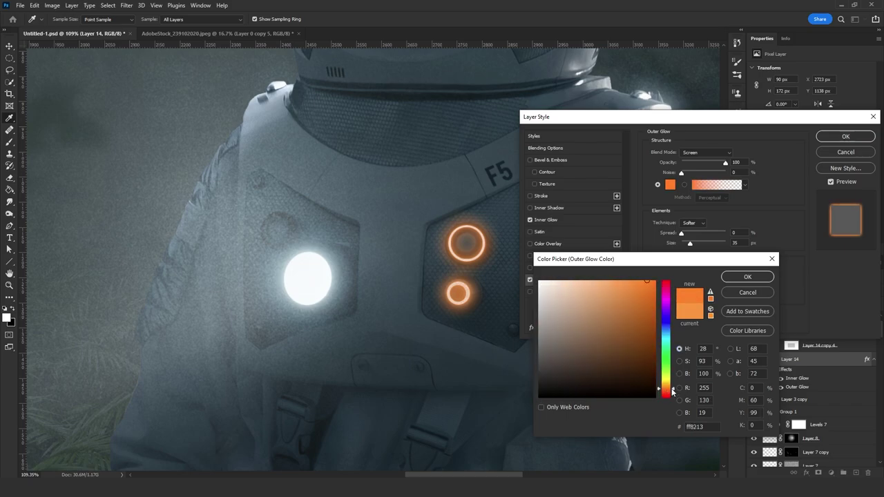
click(747, 276)
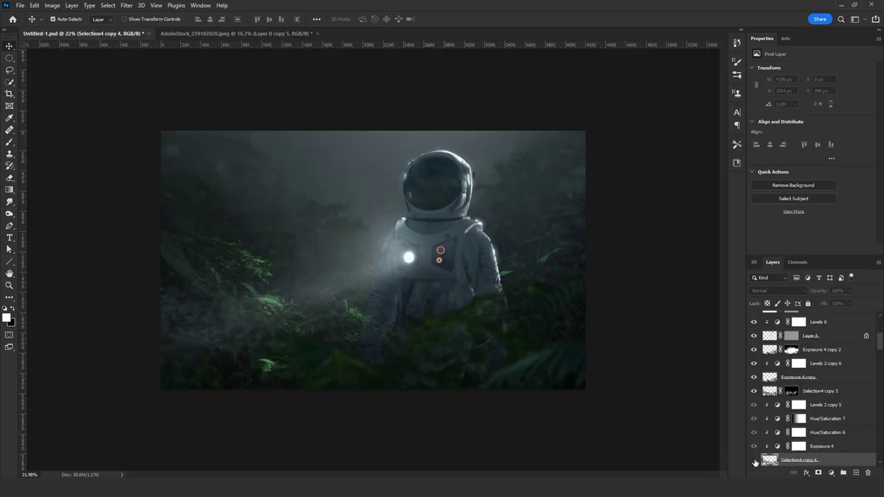
- Start a Field Blur on the foreground foliage layer Selection4 copy 4 and move its pin to the image's left edge
scroll(802, 454, down, 2)
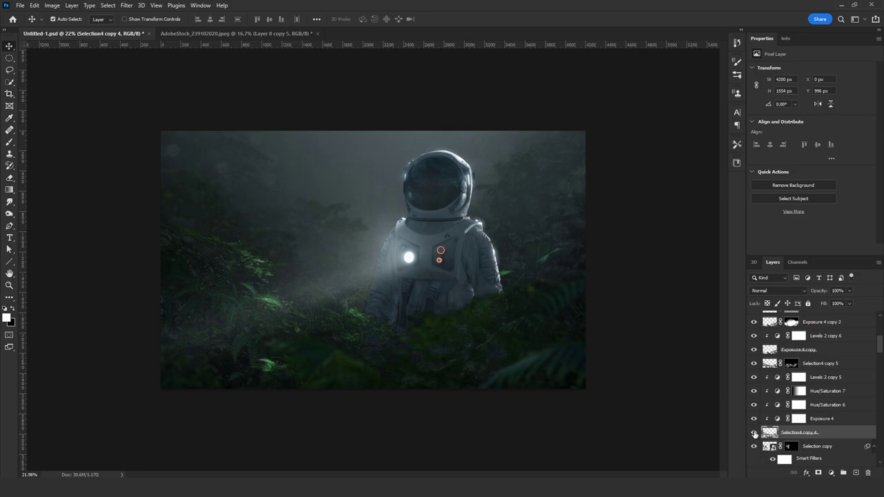
click(754, 432)
click(754, 432)
click(125, 6)
mouse_move(202, 134)
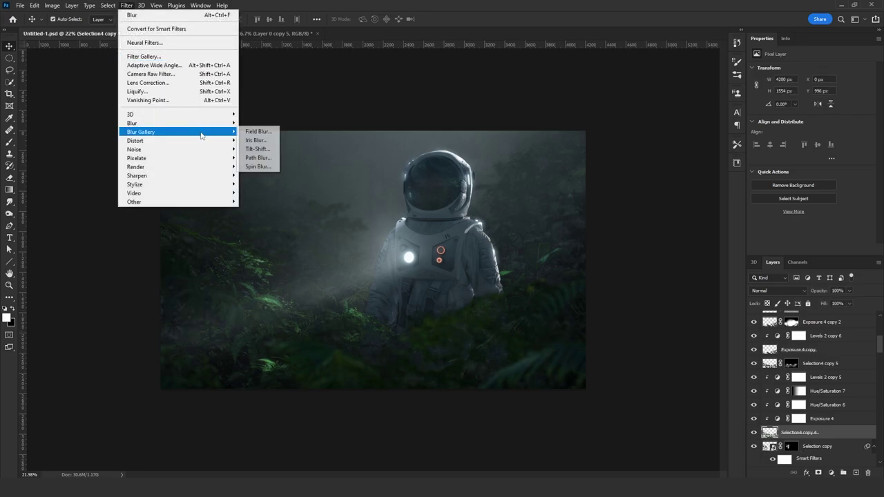
click(254, 133)
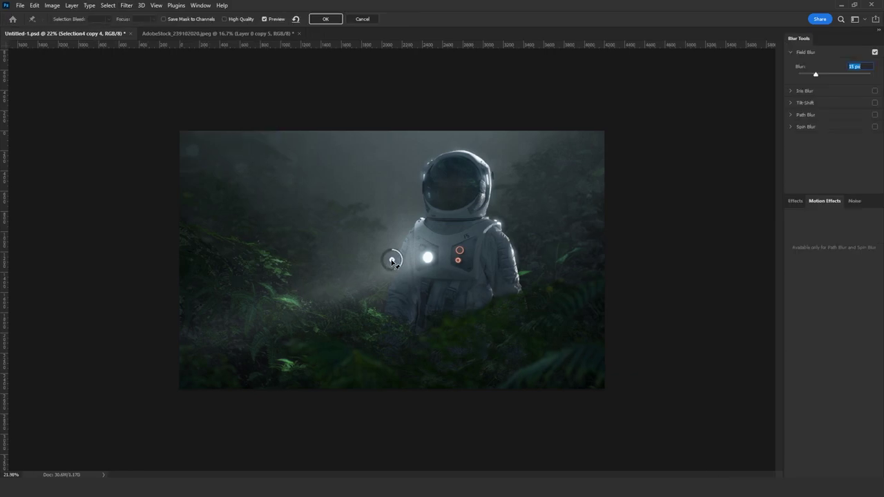
drag(392, 260, 191, 246)
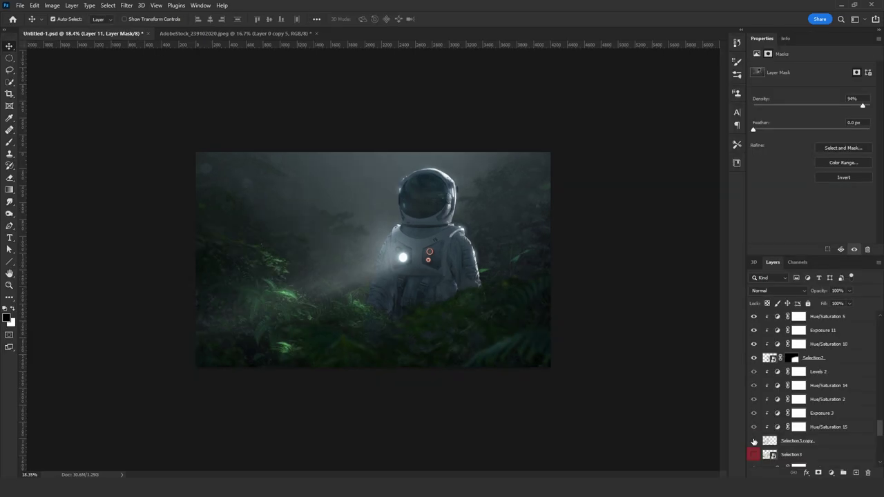
- Duplicate Selection3 copy together with its clipped Levels, Hue/Saturation and Exposure adjustments, placing the duplicates directly below it
click(754, 441)
click(817, 442)
scroll(819, 425, down, 3)
shift+click(832, 332)
click(822, 413)
key(ctrl+j)
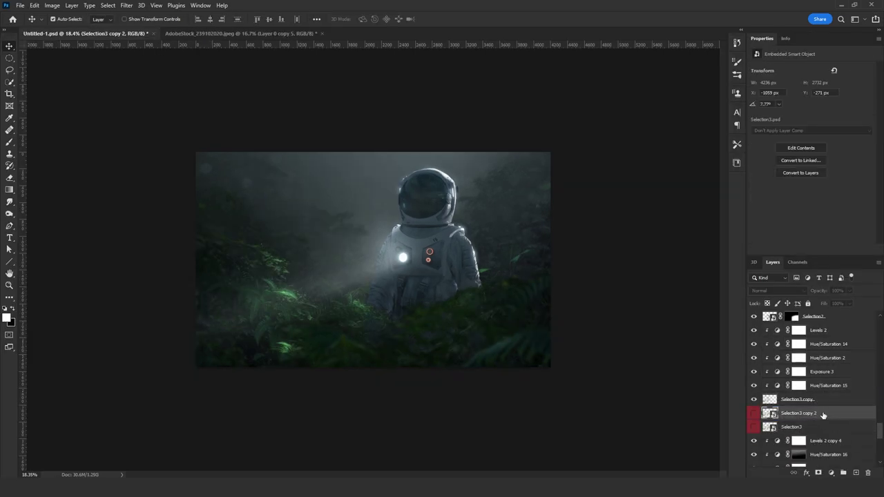
key(ctrl+z)
key(ctrl+j)
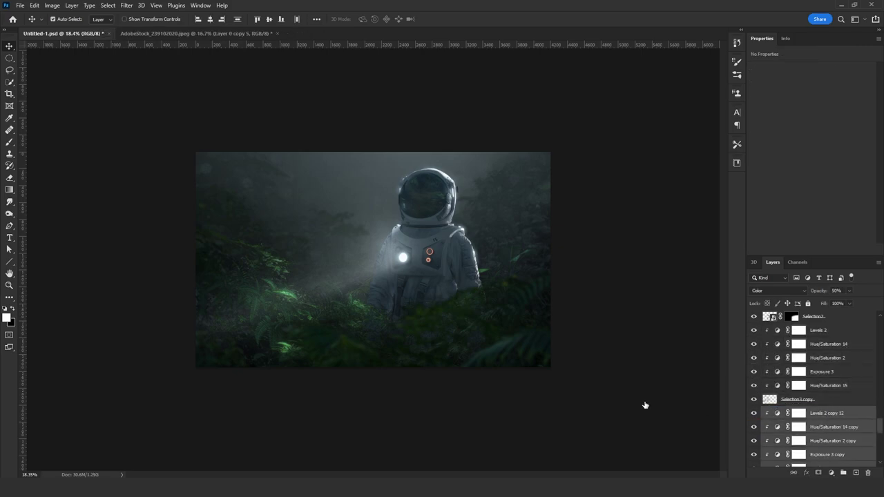
- Flip the duplicated Selection3 foliage horizontally and move it up behind the astronaut's right side of the image
key(ctrl+t)
right_click(357, 265)
click(405, 446)
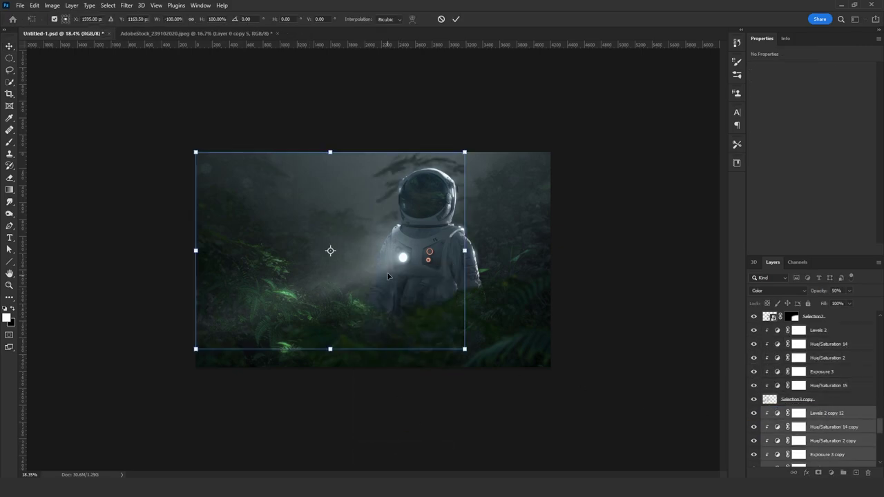
drag(412, 271, 483, 243)
key(Return)
- Adjust the lightness of Hue/Saturation 2 copy on the duplicated foliage to about +15
click(833, 431)
click(832, 429)
scroll(829, 421, down, 2)
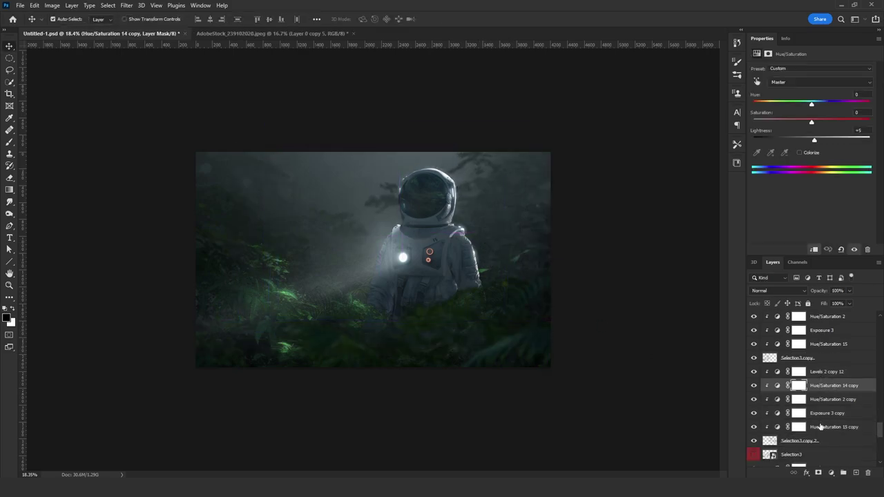
click(829, 385)
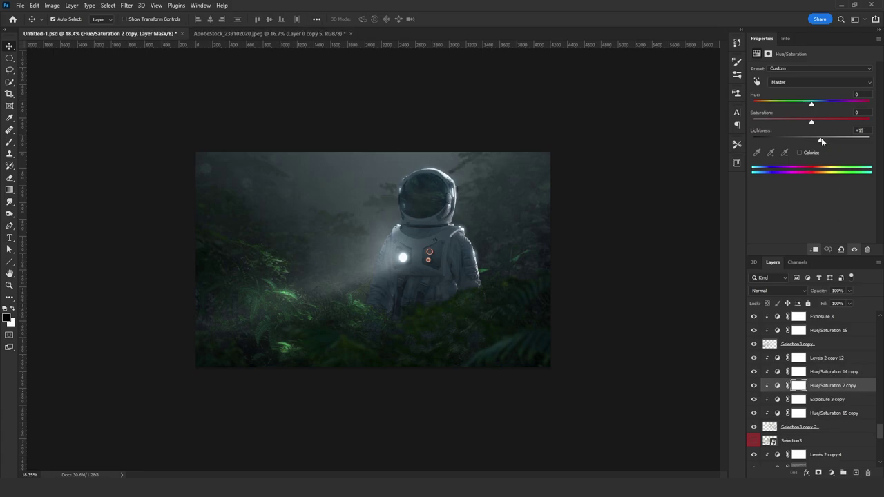
click(821, 139)
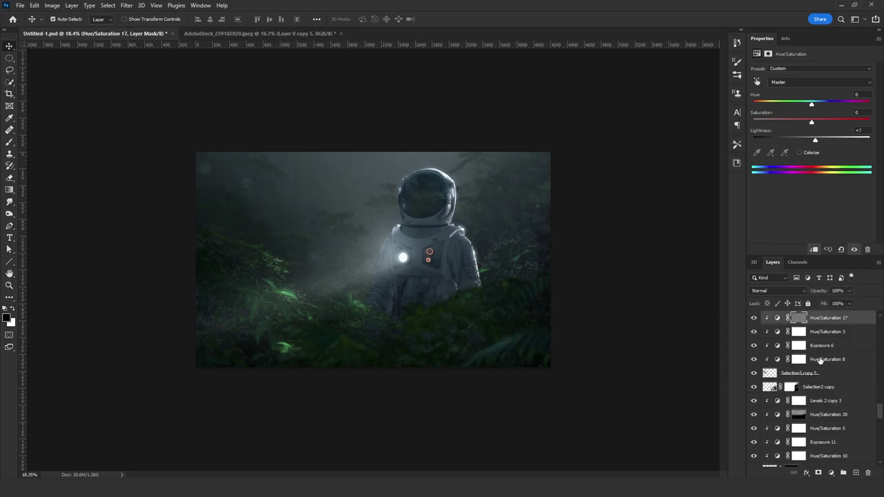
- Duplicate Selection5 copy 5 with its clipped Levels, Hue/Saturation and Exposure adjustments below the original
scroll(820, 359, up, 1)
click(828, 336)
shift+click(822, 401)
drag(827, 404, 837, 410)
- Try the duplicated Selection5 foliage mirrored on the image's left side, flip it back horizontally and move it to the right side
key(ctrl+t)
right_click(290, 262)
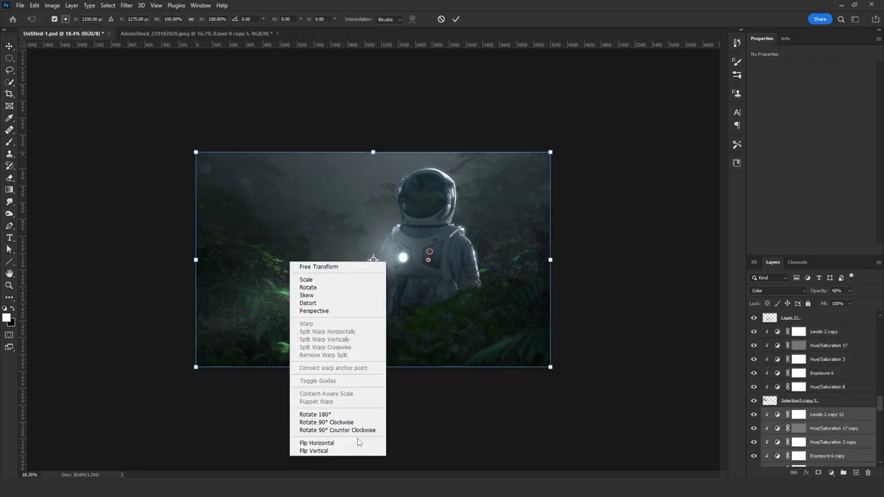
click(359, 443)
drag(480, 230, 367, 209)
right_click(385, 216)
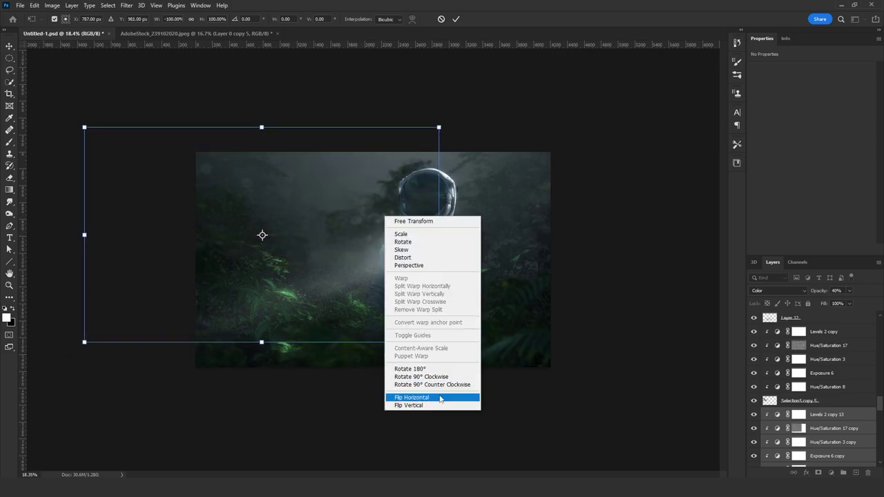
click(439, 399)
drag(315, 254, 519, 232)
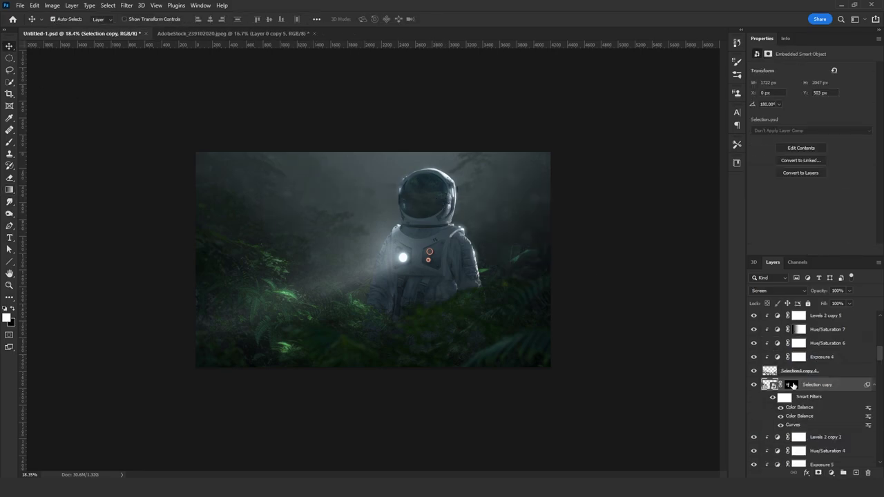
- Rasterize the Selection copy smart object and apply its layer mask
right_click(805, 385)
click(773, 250)
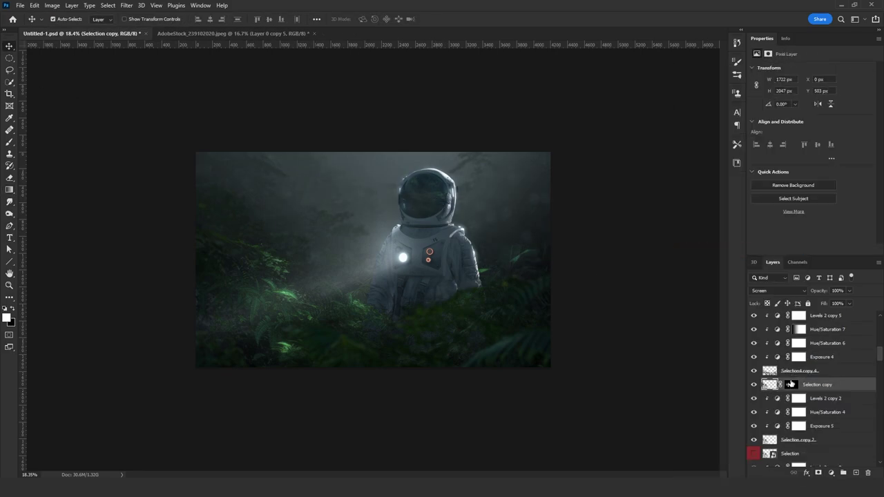
right_click(790, 383)
click(794, 403)
- Label the original Selection copy layer red, keep it hidden as a backup and select its duplicate, Selection copy 3
right_click(754, 399)
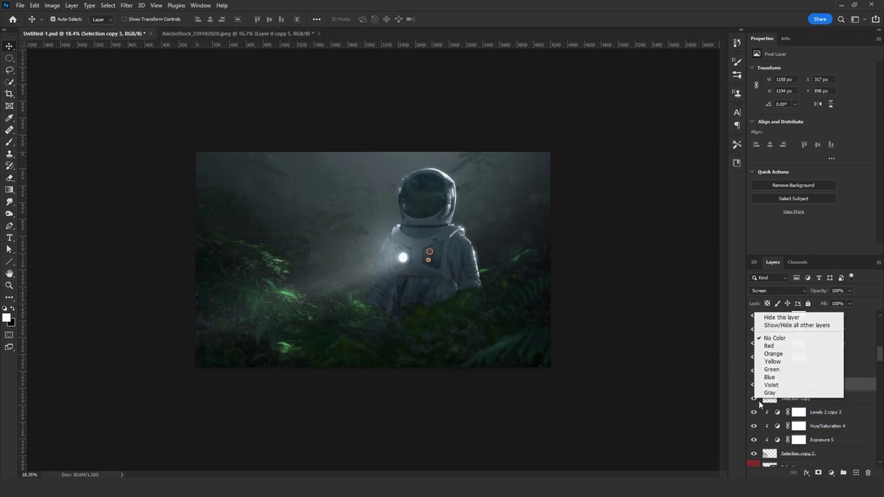
click(775, 350)
click(798, 385)
- Apply a Field Blur of 15 px to Selection copy 3
click(140, 5)
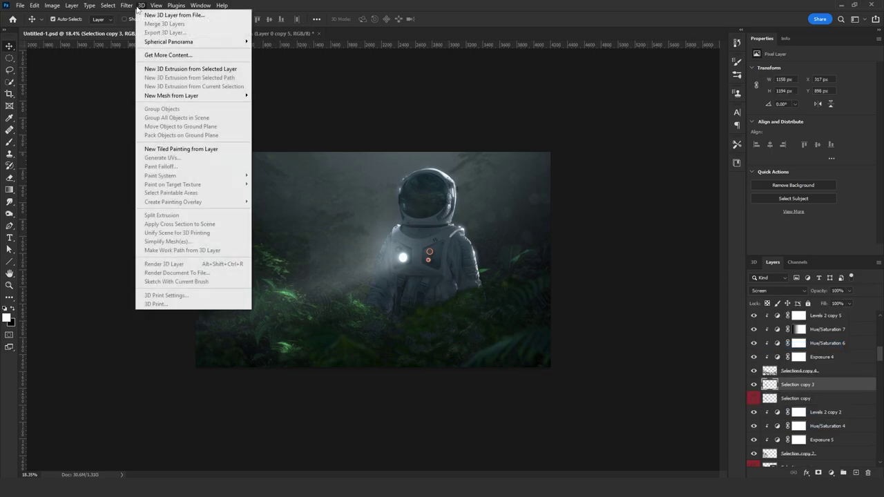
mouse_move(126, 5)
mouse_move(207, 132)
click(253, 131)
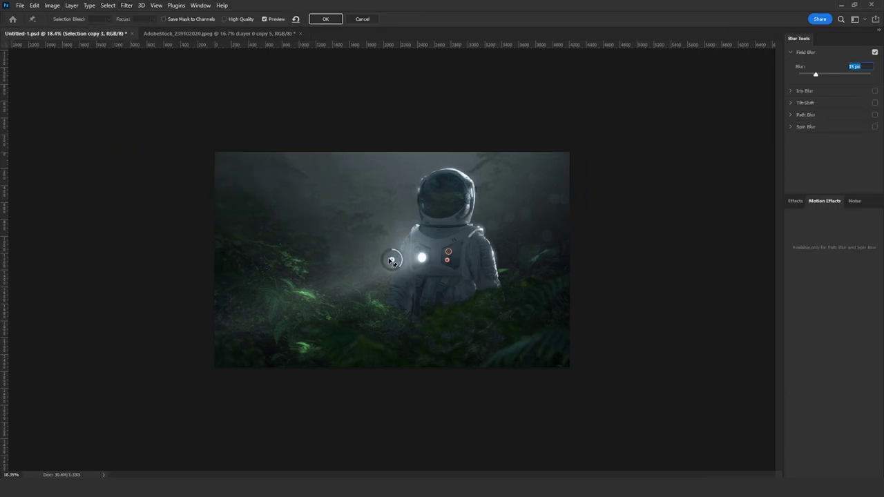
click(325, 19)
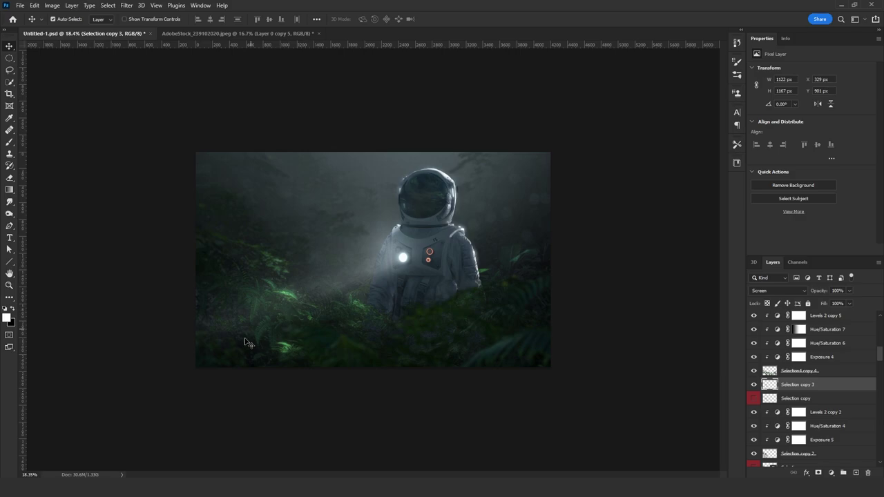
- Duplicate the forest background layer AdobeStock_62490698 copy and place the duplicate directly above Exposure 1
drag(879, 379, 879, 449)
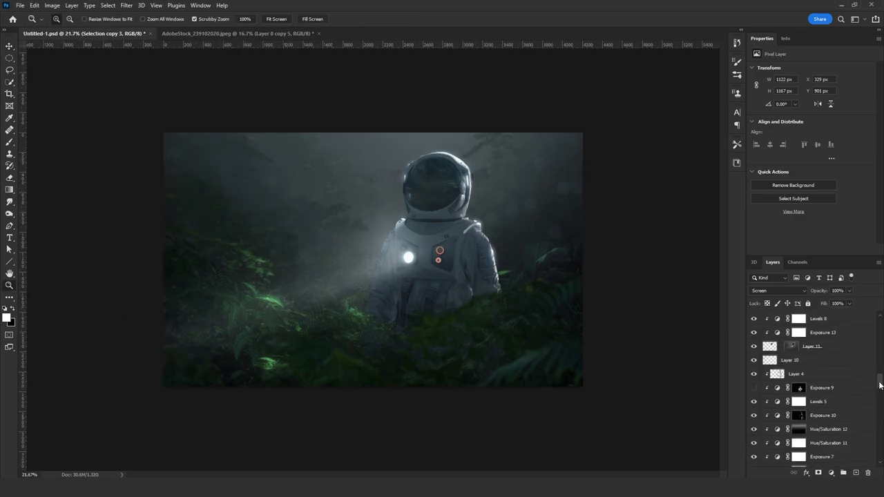
click(763, 435)
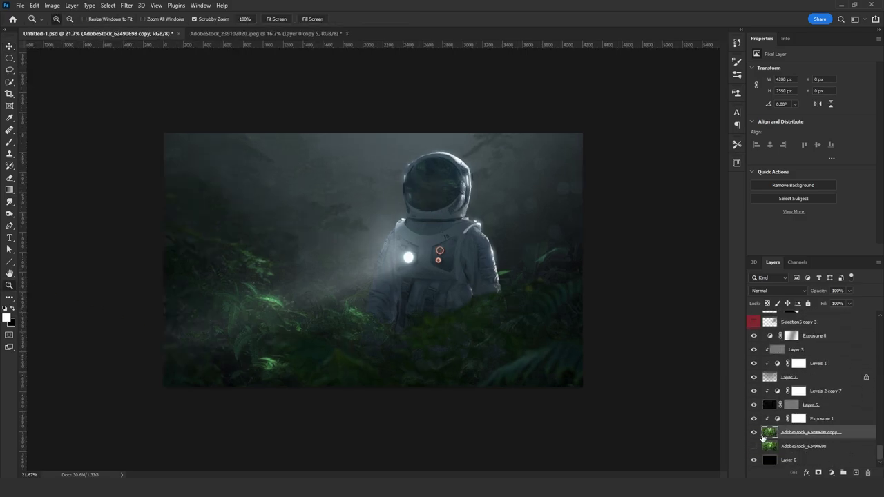
click(752, 419)
click(753, 418)
click(829, 420)
drag(820, 432, 829, 415)
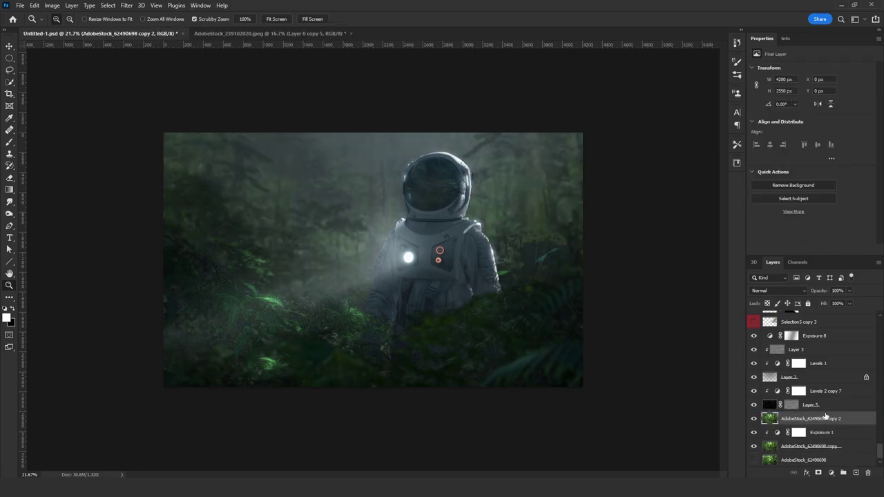
- Set the duplicated forest layer to Screen at 50% opacity and darken it with Levels, using midtones 0.53 and a raised black point
click(770, 292)
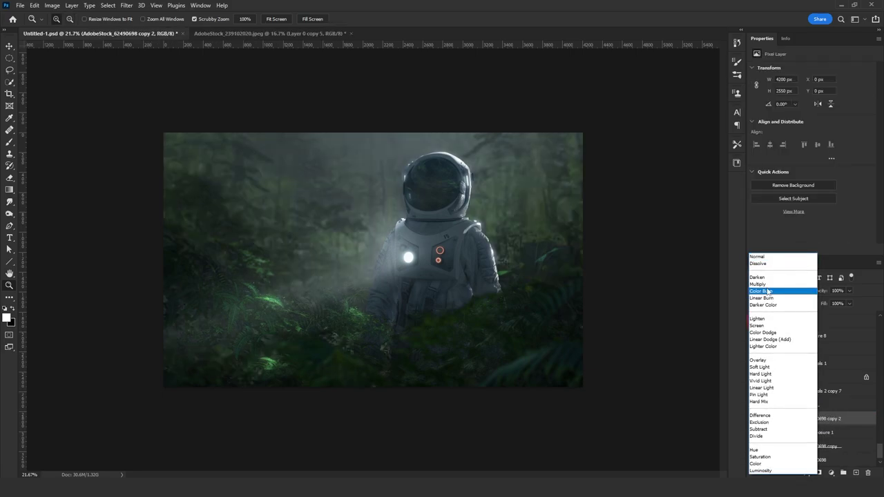
click(768, 328)
key(ctrl+l)
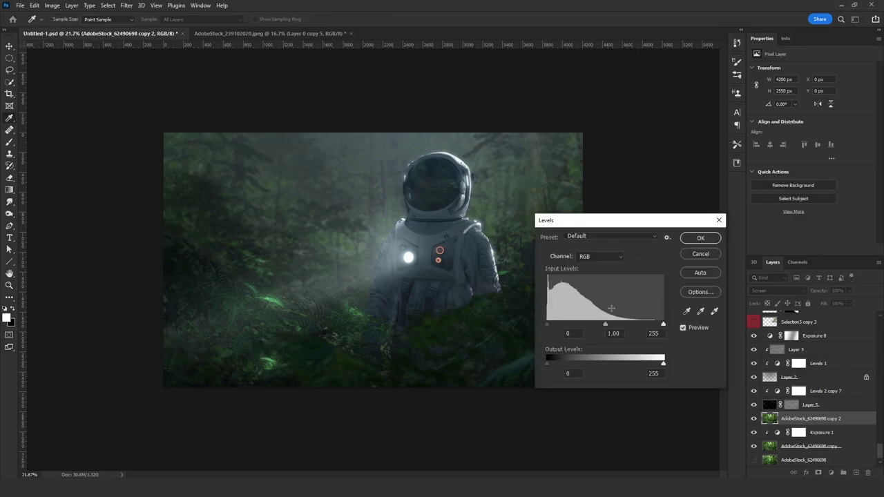
drag(627, 326, 627, 325)
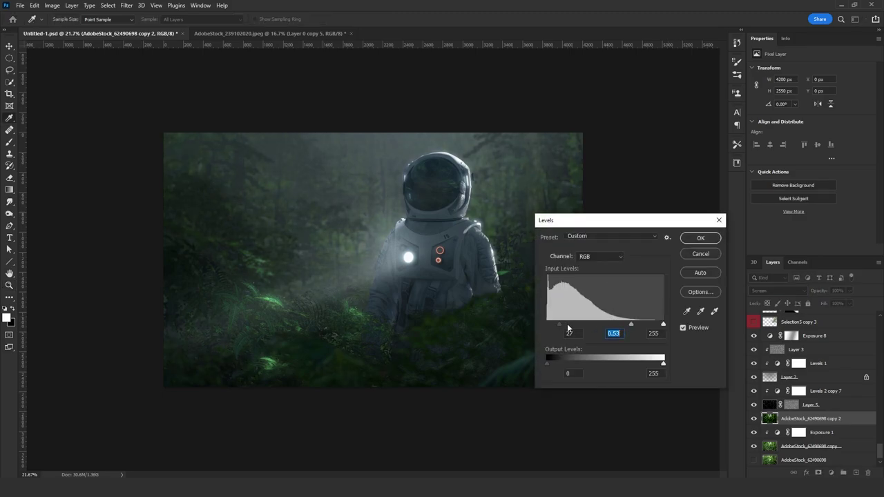
click(700, 238)
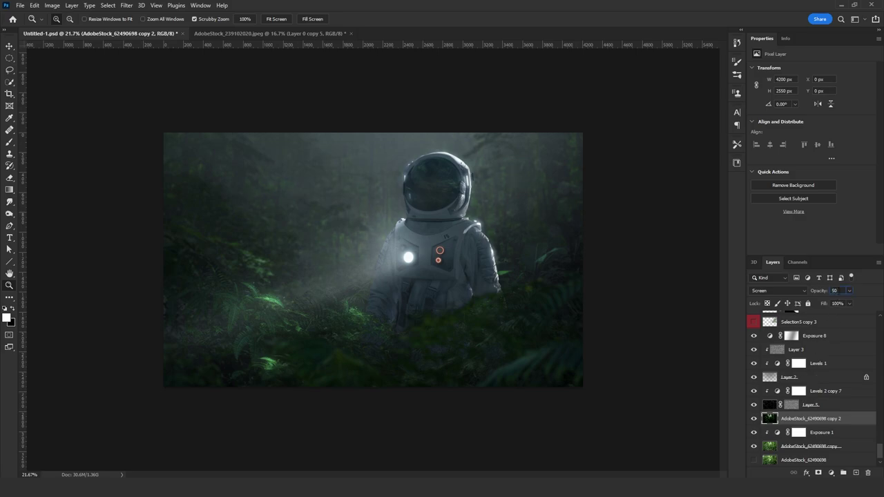
- Add a black layer mask to AdobeStock_62490698 copy 2 and reveal the upper forest with a white gradient from the image's top edge
click(818, 472)
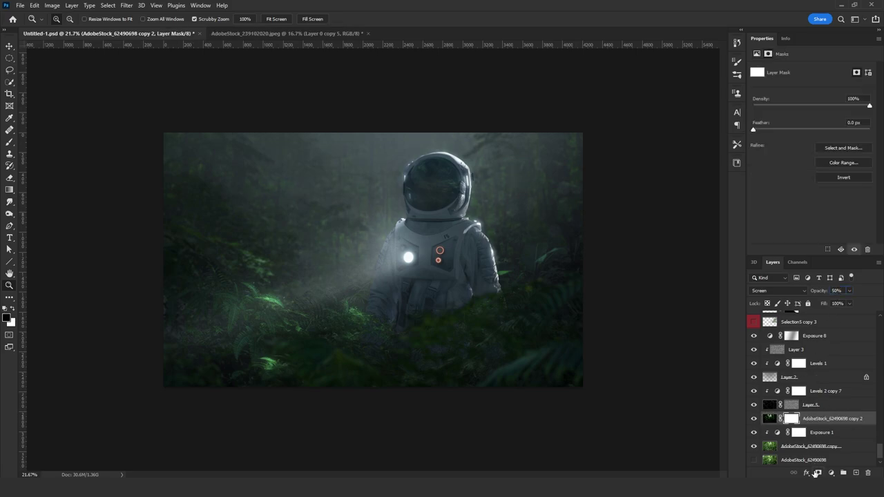
key(ctrl+i)
click(10, 189)
key(x)
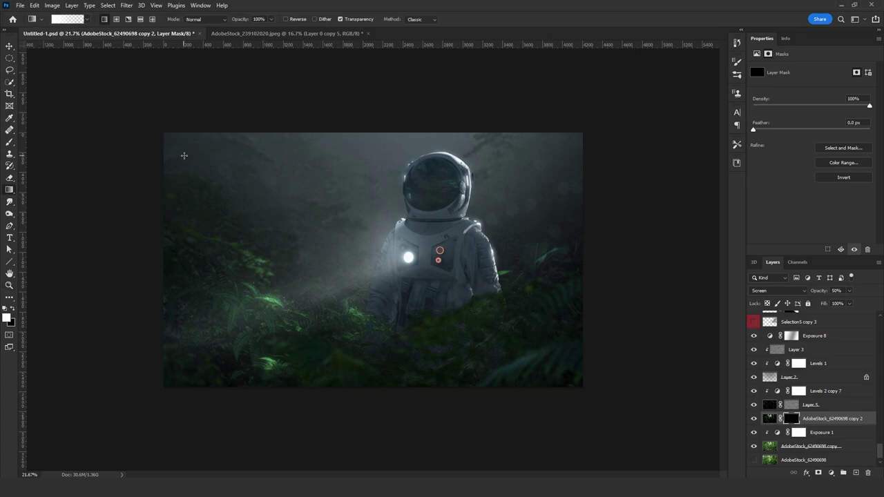
drag(333, 185, 337, 289)
key(ctrl+z)
drag(373, 121, 374, 235)
scroll(374, 248, down, 3)
scroll(379, 254, up, 2)
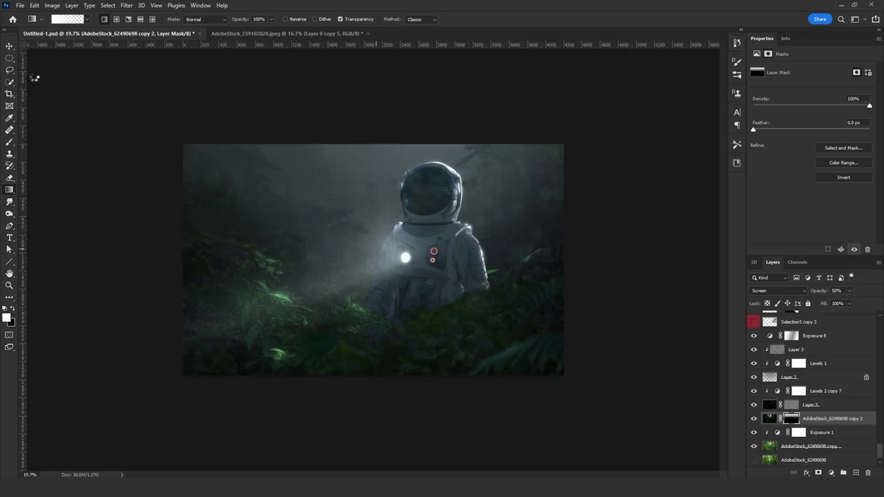
- Make Layer 3 copy visible and move it to the top of the layer stack
key(v)
scroll(752, 341, up, 10)
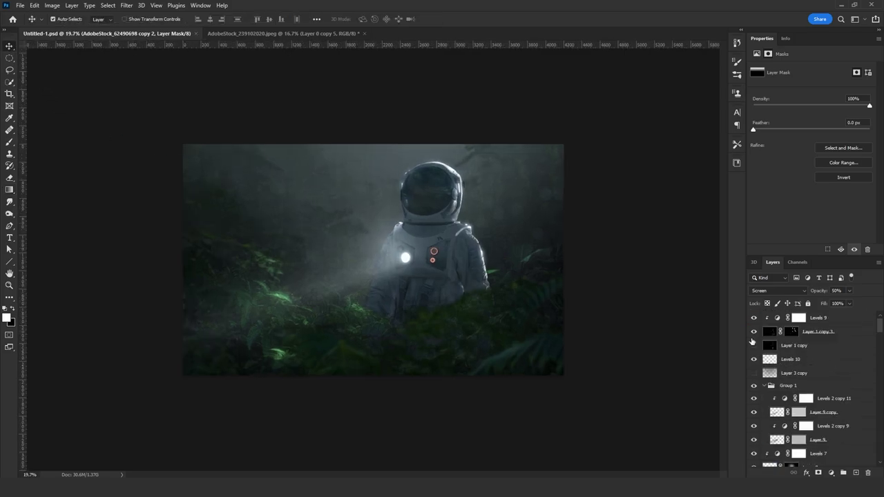
click(754, 375)
drag(806, 373, 791, 308)
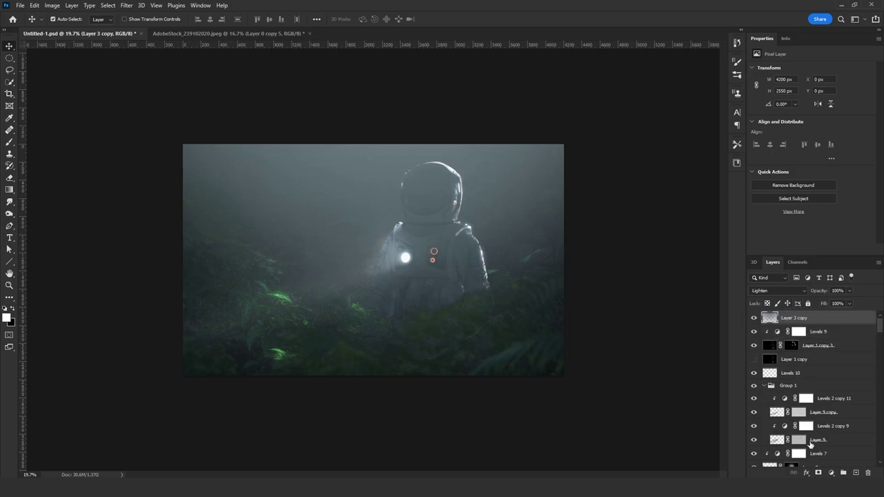
scroll(805, 435, down, 1)
scroll(804, 434, up, 1)
click(856, 473)
click(818, 473)
key(ctrl+z)
key(ctrl+z)
- Add a layer mask to Layer 3 copy, display the mask alone and fill it with black
click(818, 472)
alt+click(791, 317)
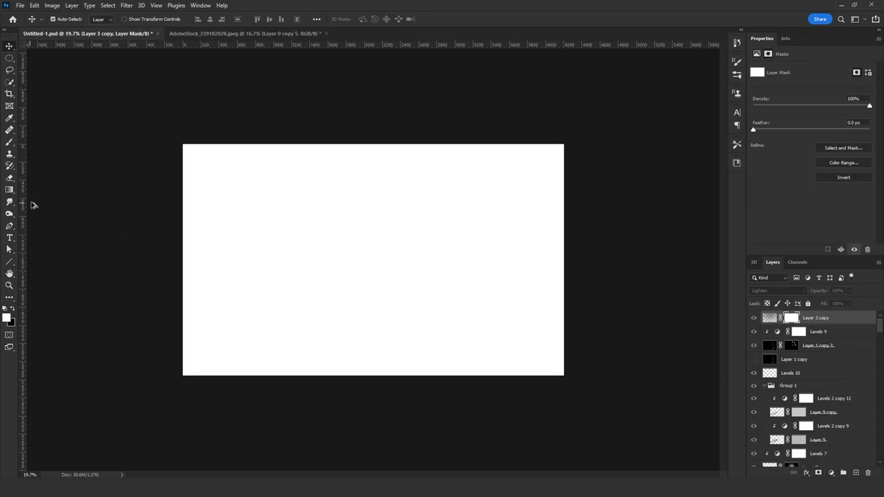
click(9, 190)
click(53, 198)
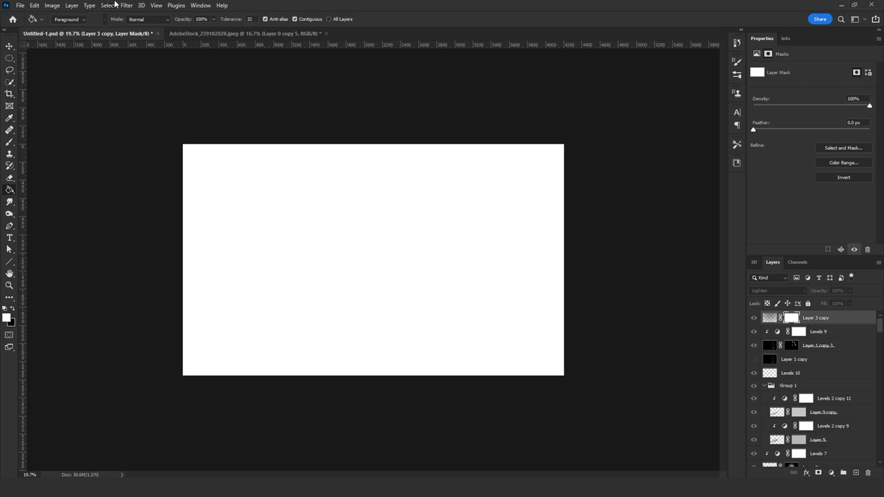
click(14, 309)
click(263, 197)
- Apply Add Noise to Layer 3 copy's mask and soften the noise with the Blur filter
click(126, 5)
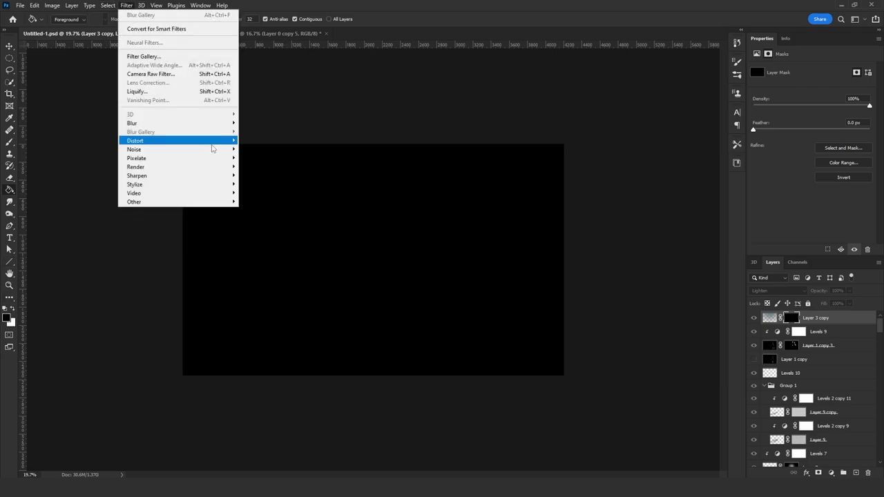
click(267, 148)
click(485, 98)
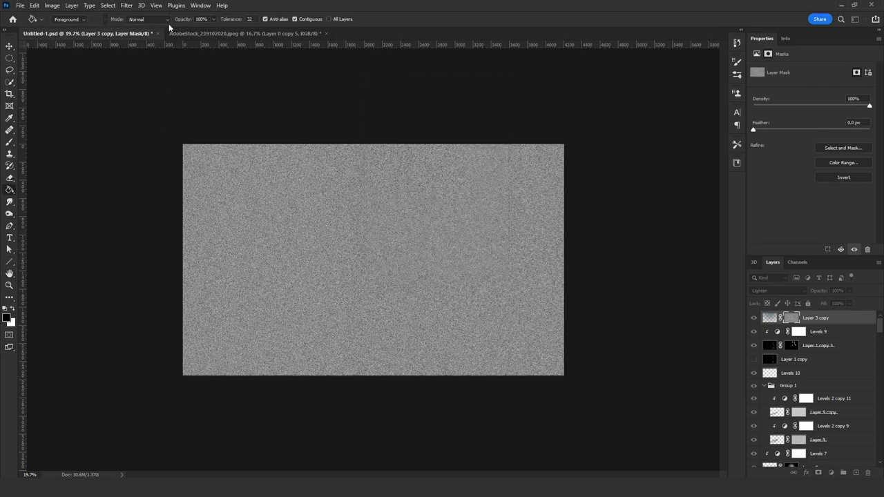
click(126, 4)
click(256, 131)
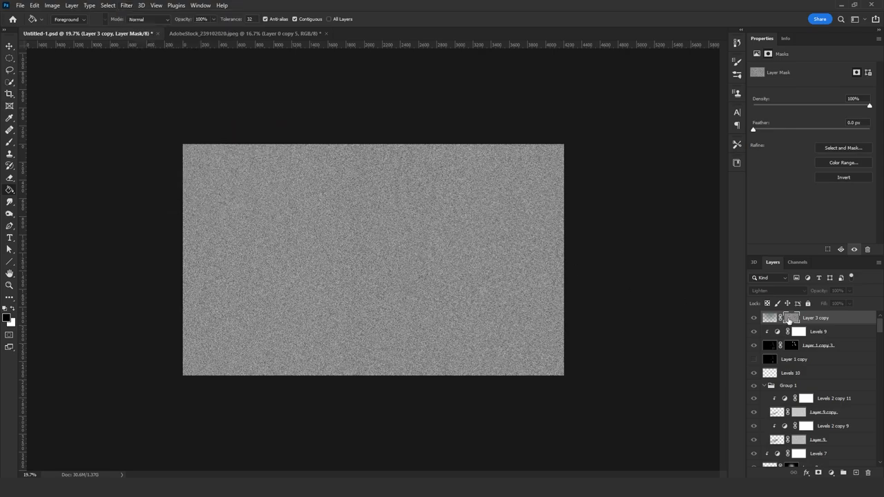
- Return from the mask to Layer 3 copy's image and set the layer's opacity to 25%
click(769, 318)
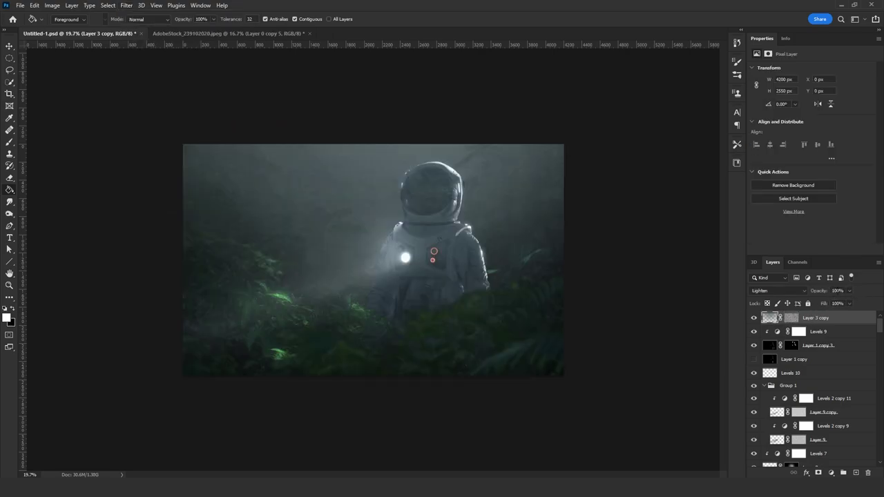
text(25)
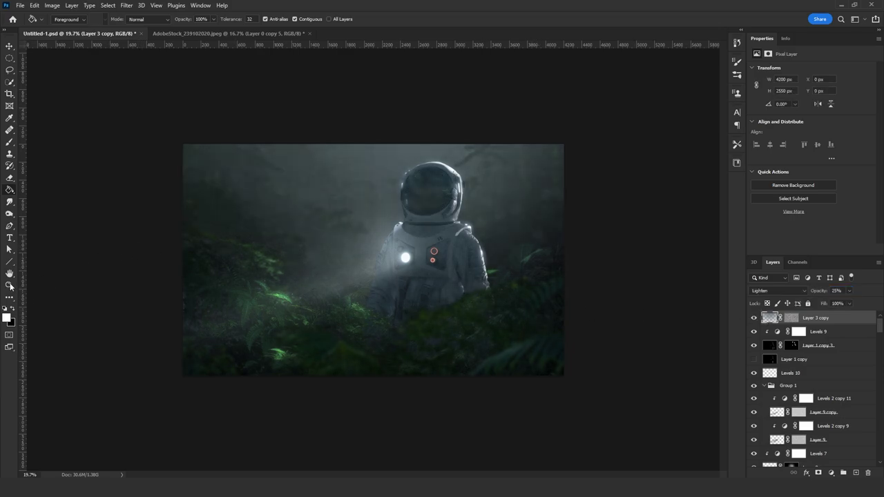
text(z)
drag(374, 259, 404, 262)
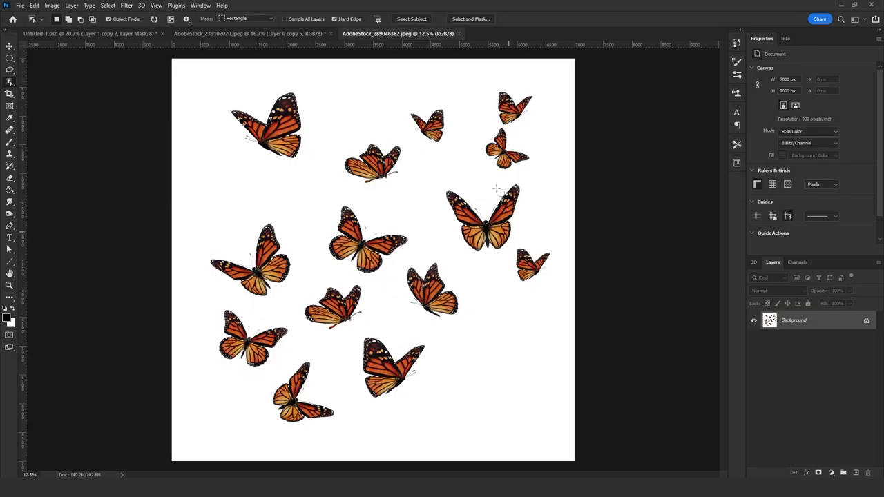
- Select the large upper-left butterfly in the AdobeStock_289046382 image with the Object Selection tool
drag(405, 94, 454, 143)
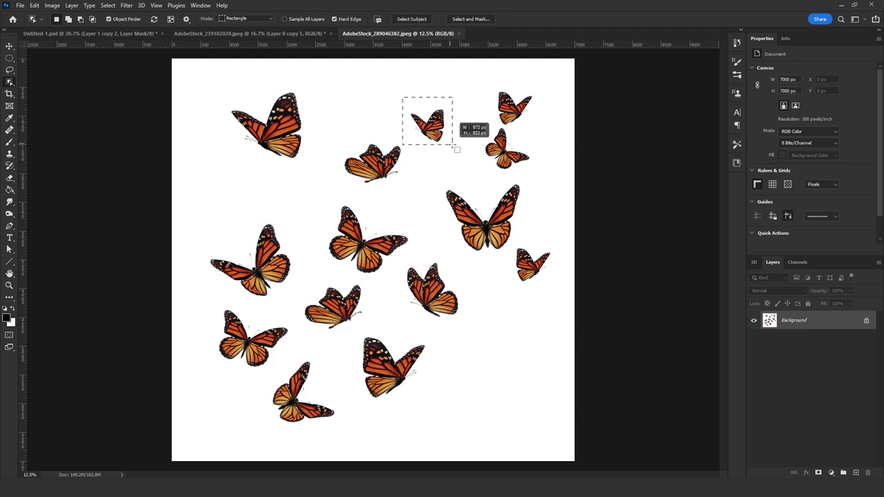
drag(217, 82, 301, 173)
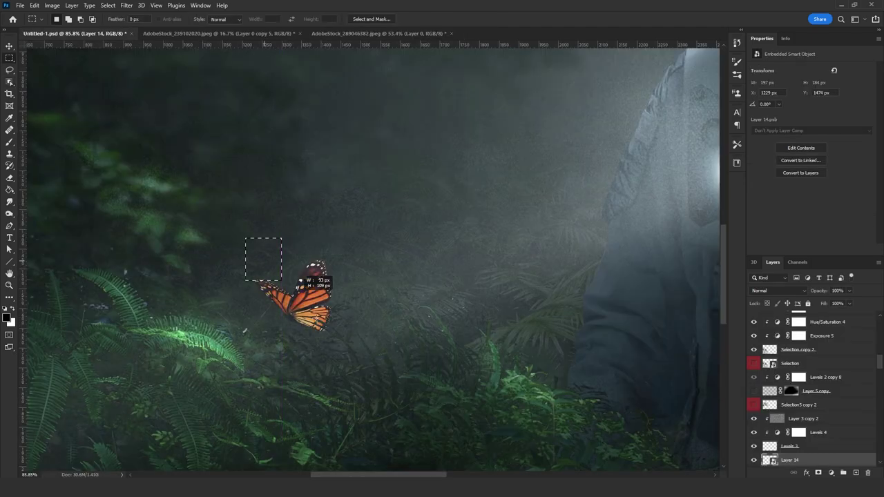
- Select the area around the butterfly on Layer 14 and subtract its body with a Lasso feathered 20 px
drag(282, 277, 359, 359)
click(10, 70)
click(41, 70)
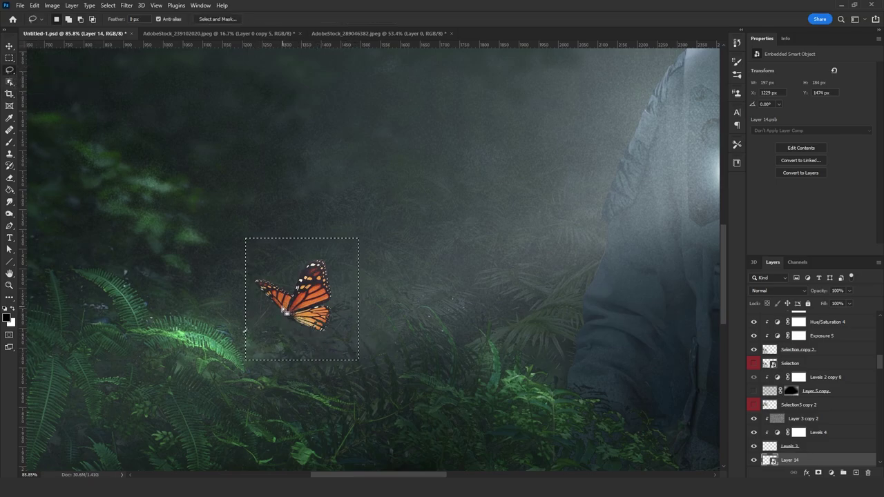
click(134, 18)
text(20)
mouse_move(318, 341)
alt+mouse_down()
mouse_move(283, 310)
mouse_move(295, 331)
alt+mouse_up()
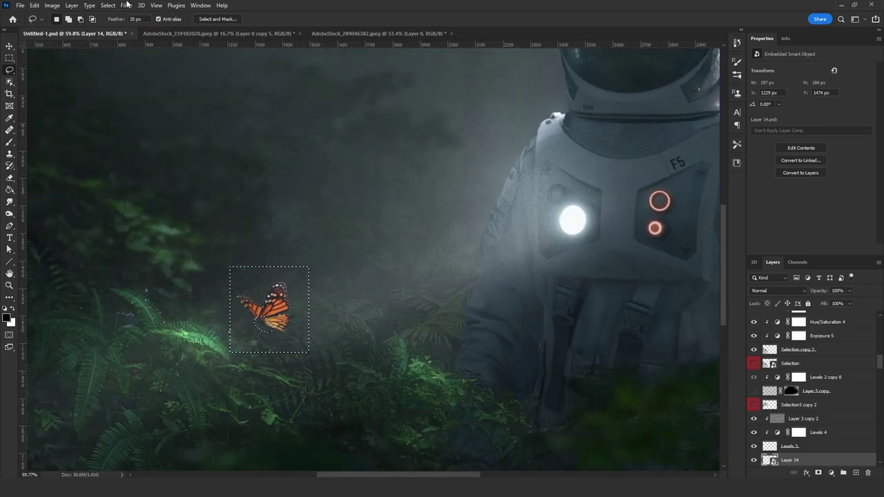
- Apply a Radial Blur to the selected butterfly wings with amount 2, Spin method and Best quality, and deselect
click(126, 5)
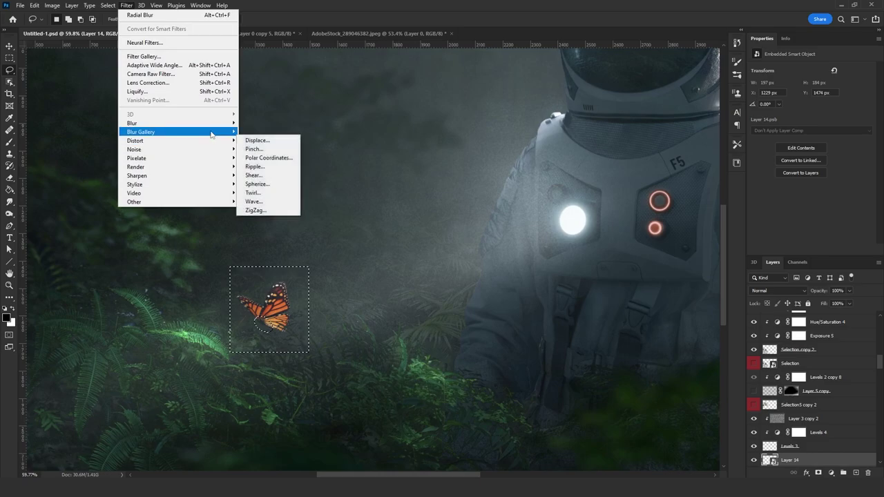
click(274, 188)
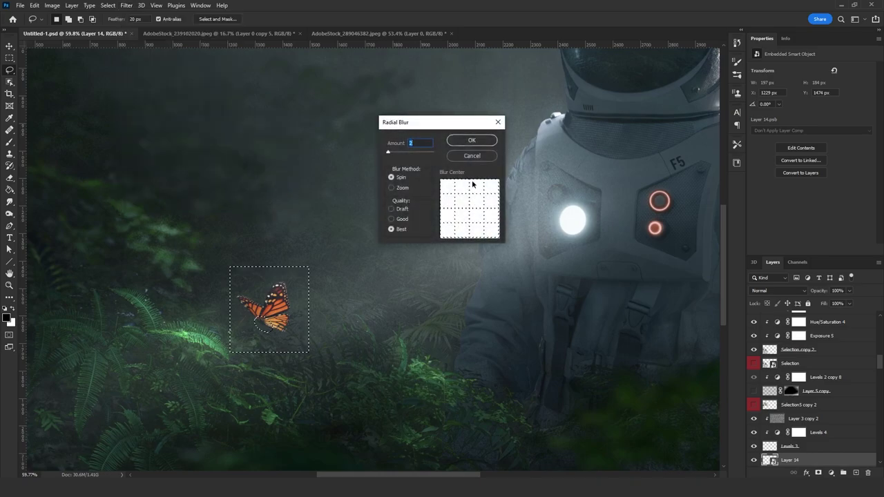
click(458, 143)
key(ctrl+d)
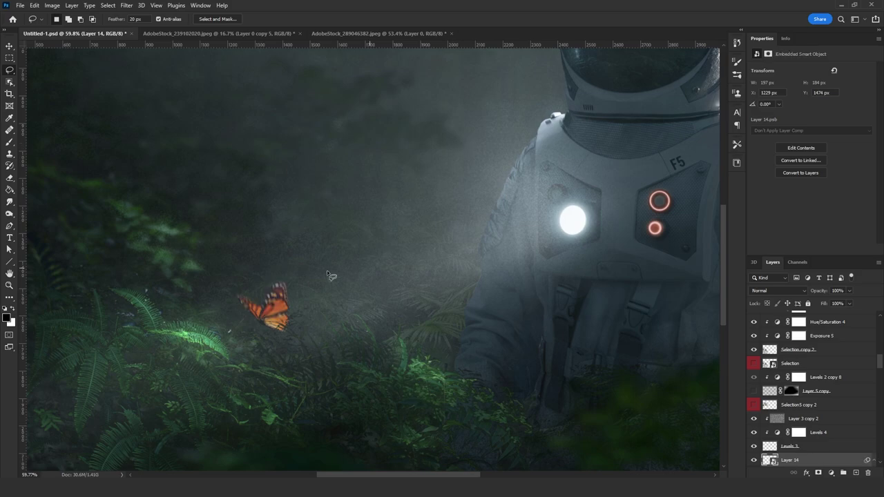
- Add an Exposure adjustment clipped to the butterfly on Layer 14, with exposure -2.08 and gamma correction 0.67
scroll(213, 334, up, 3)
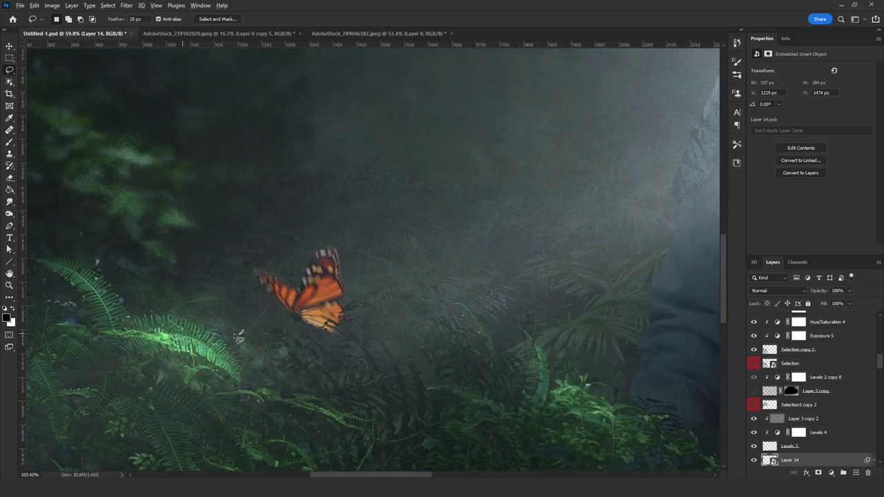
click(828, 472)
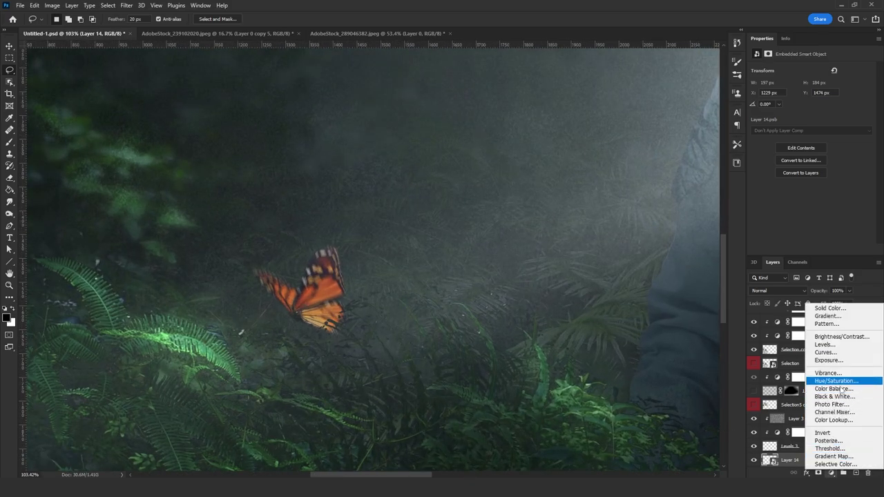
mouse_move(275, 309)
mouse_down()
mouse_move(229, 308)
mouse_move(274, 308)
mouse_up()
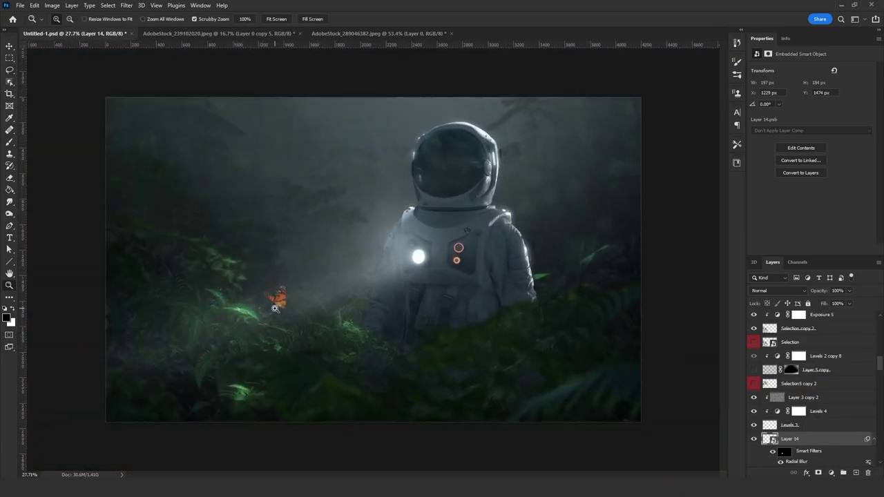
scroll(277, 307, up, 2)
click(833, 471)
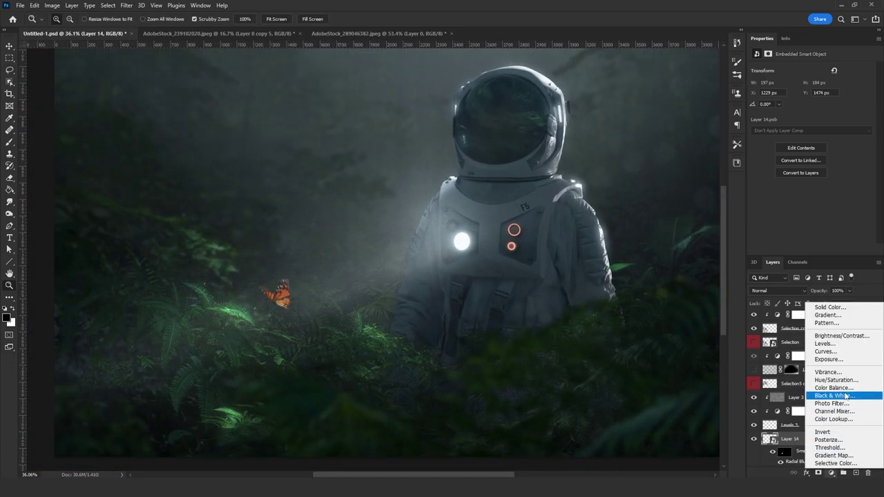
click(829, 359)
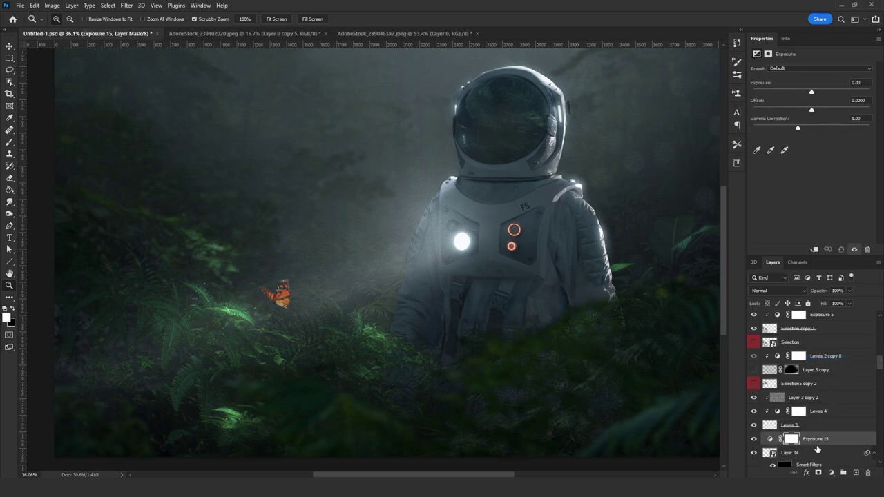
drag(811, 92, 793, 92)
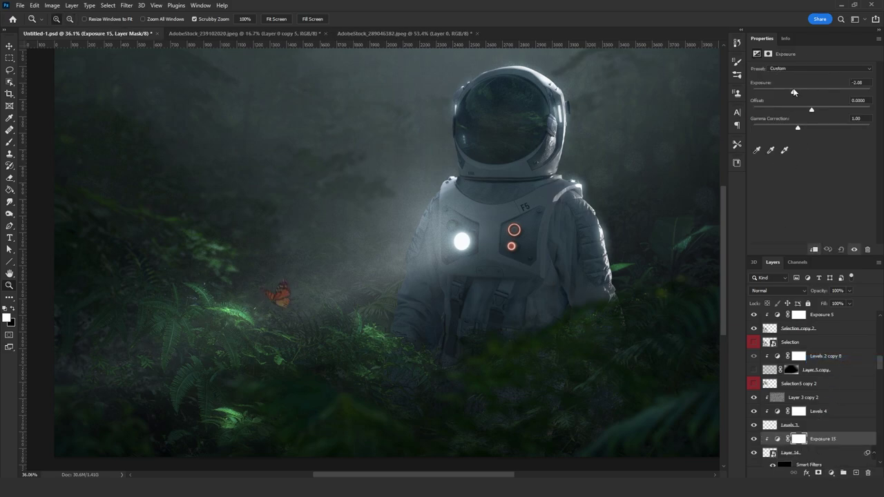
drag(798, 127, 809, 128)
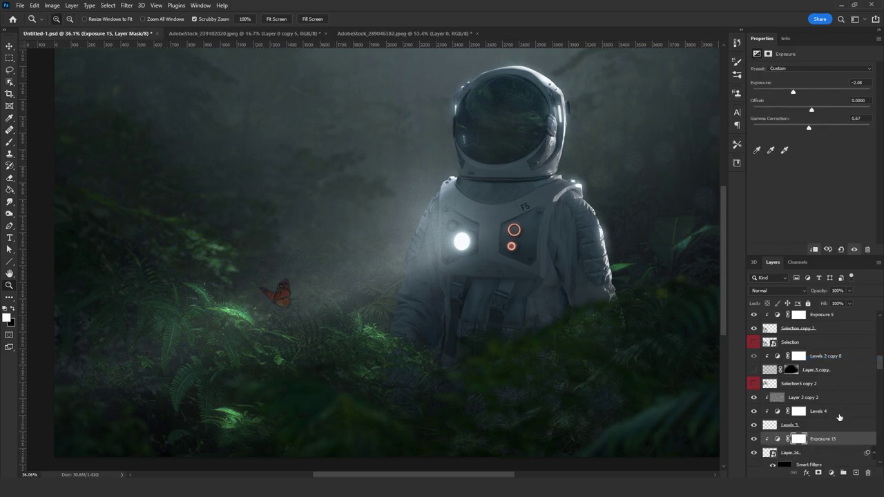
- Add a Hue/Saturation adjustment clipped to the butterfly layer and set its lightness to +8
click(831, 473)
click(825, 393)
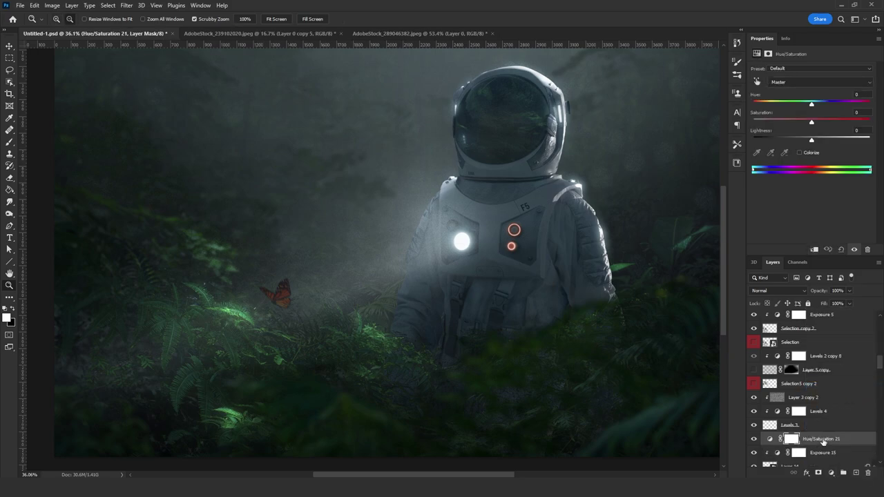
key(ctrl+alt+g)
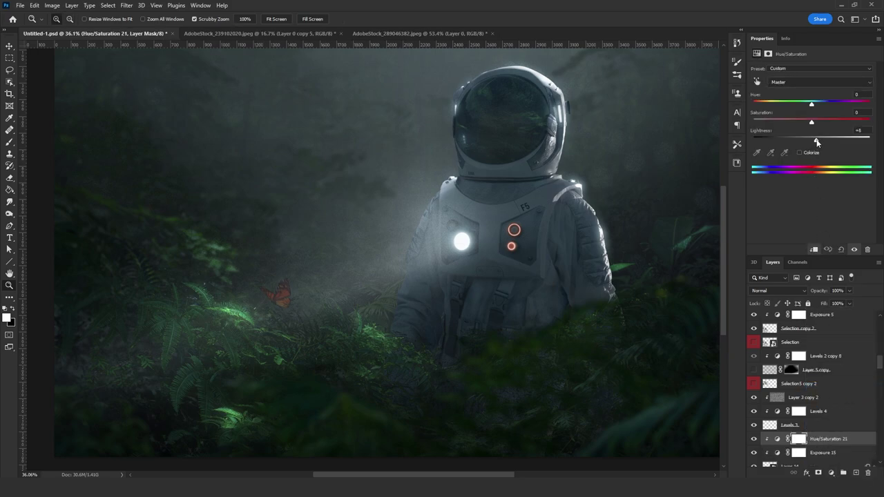
scroll(809, 395, down, 2)
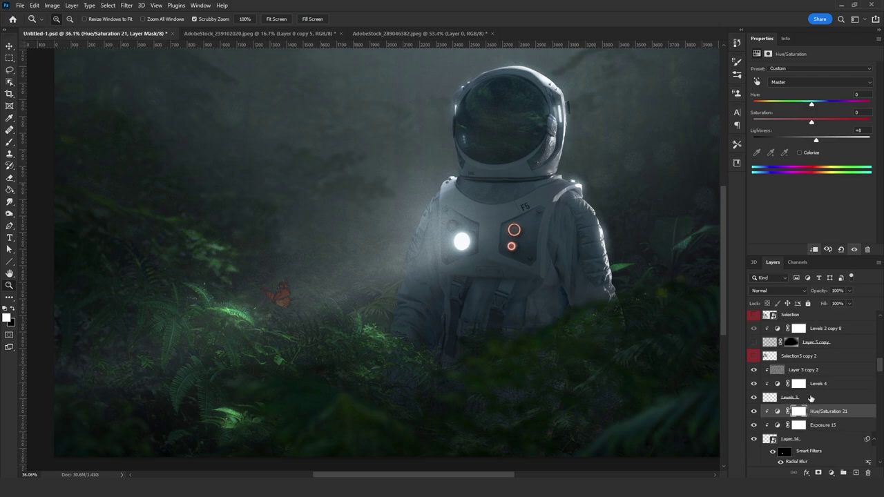
click(821, 385)
click(826, 413)
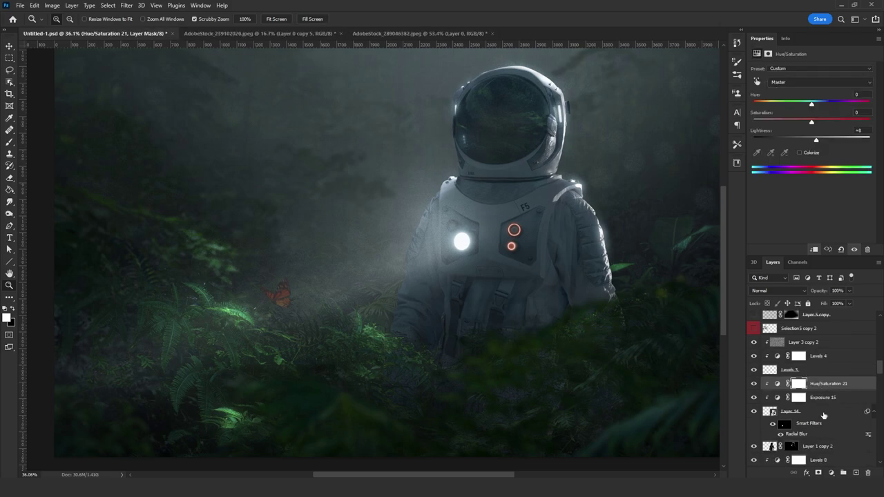
- Copy the Levels 8 adjustment above Hue/Saturation 21 in the butterfly's clipped stack and set its opacity to 20%
scroll(825, 414, down, 2)
click(827, 435)
alt+drag(827, 440, 827, 363)
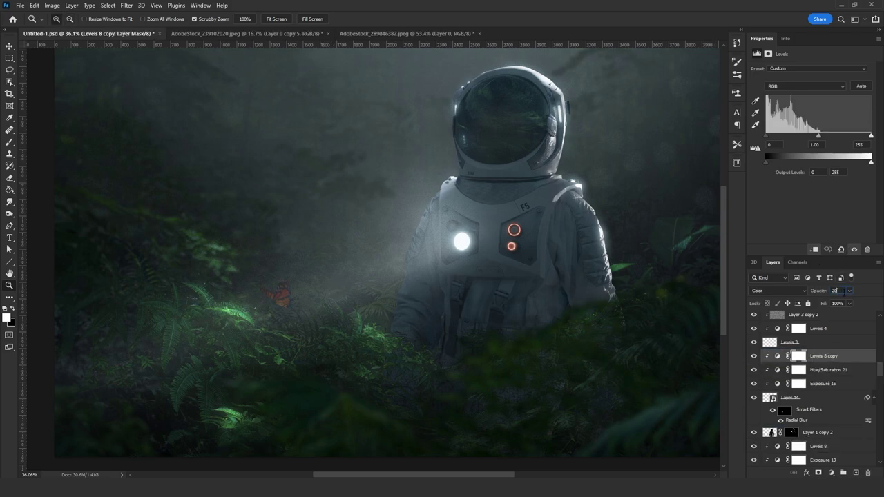
- Duplicate butterfly Layer 14 above its adjustments, rasterize the copy and set its blend mode to Screen
drag(829, 400, 835, 356)
right_click(817, 356)
click(746, 251)
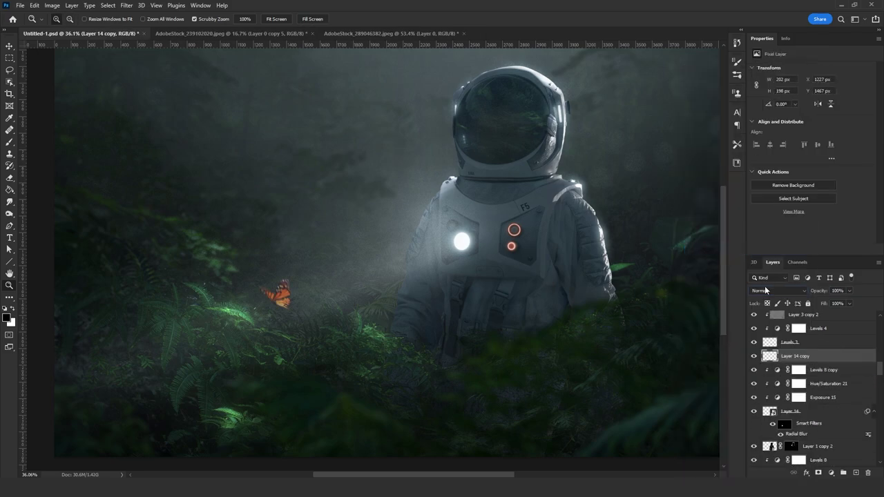
click(764, 290)
click(769, 323)
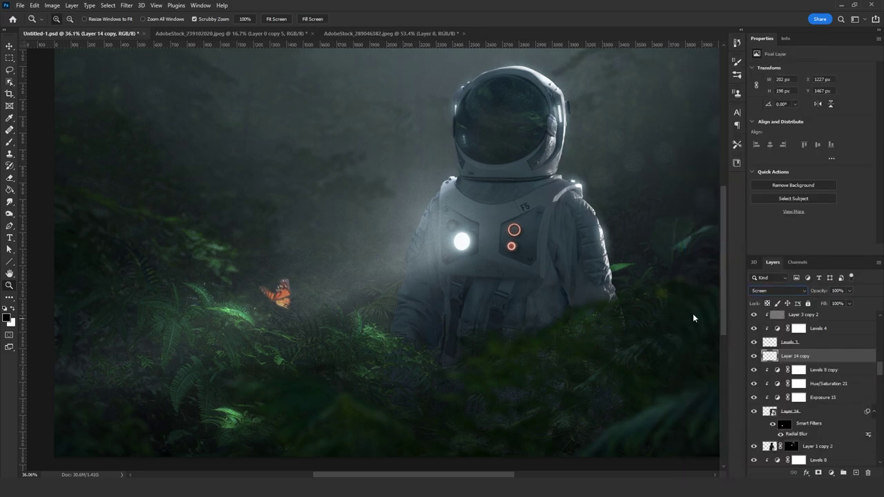
- Darken the Layer 14 copy with Levels midtones at 0.39 and set its saturation to -22
key(ctrl+l)
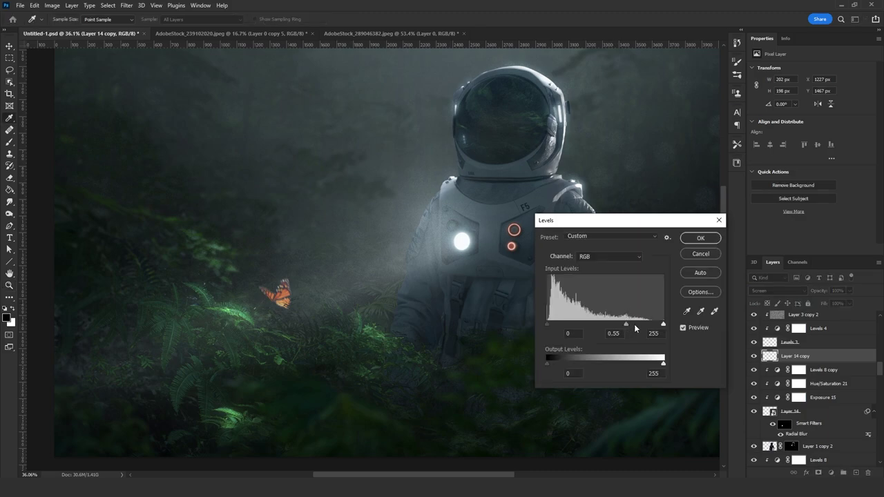
drag(634, 325, 635, 325)
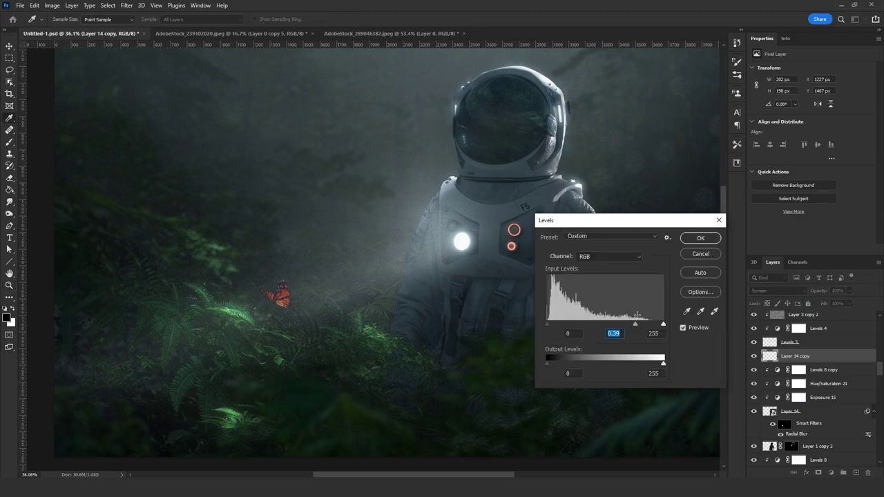
click(699, 239)
key(ctrl+u)
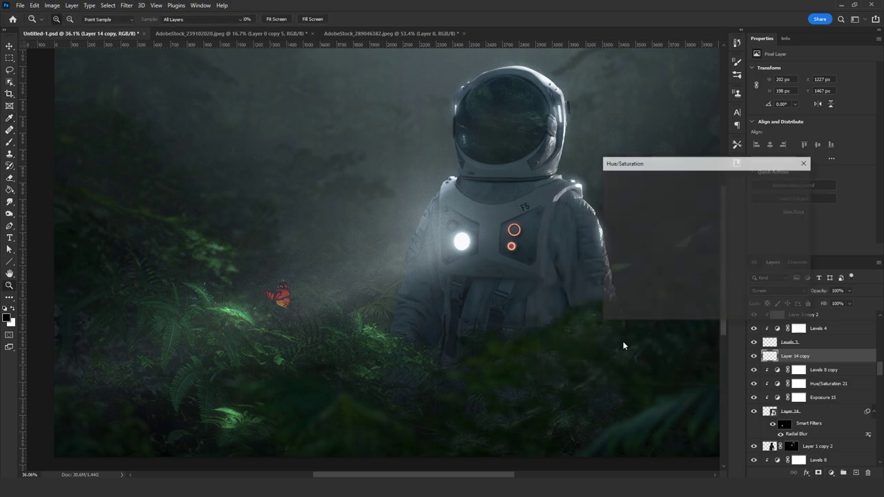
drag(671, 248, 676, 253)
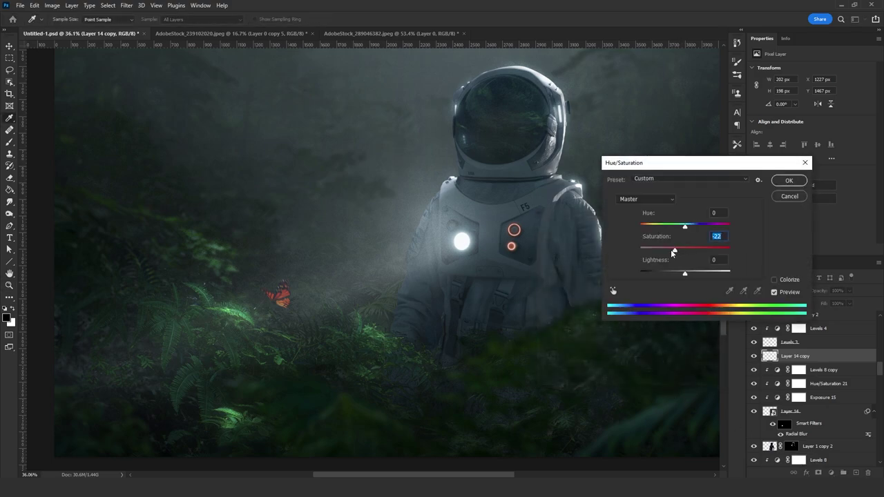
click(781, 183)
- Apply a midtone Color Balance to the Layer 14 copy, shifting blue to +18 and adjusting the cyan-red balance
key(ctrl+b)
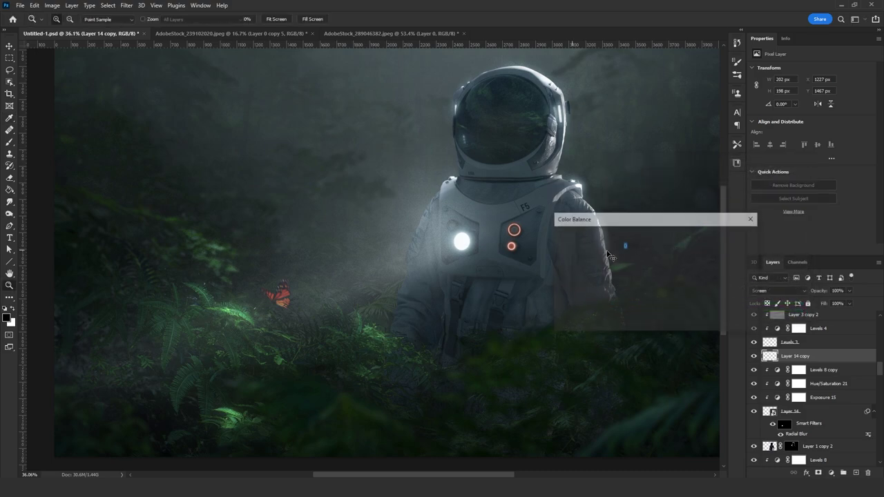
drag(643, 282, 646, 281)
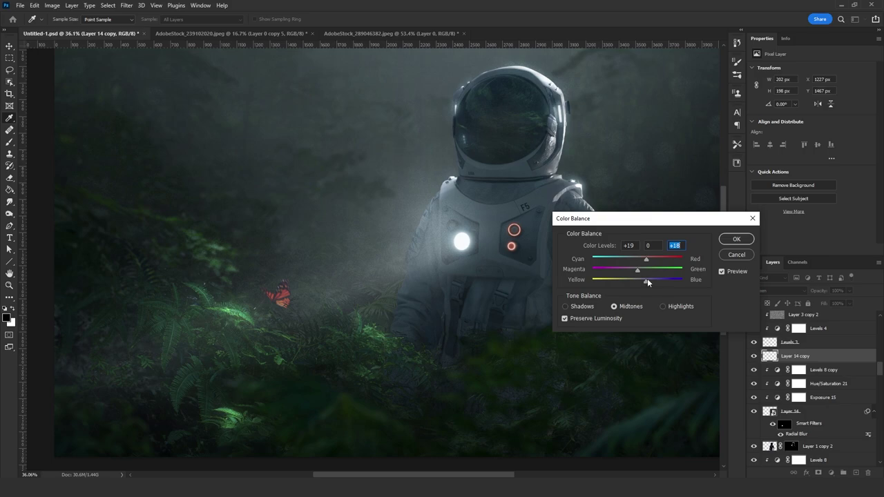
click(634, 261)
click(732, 240)
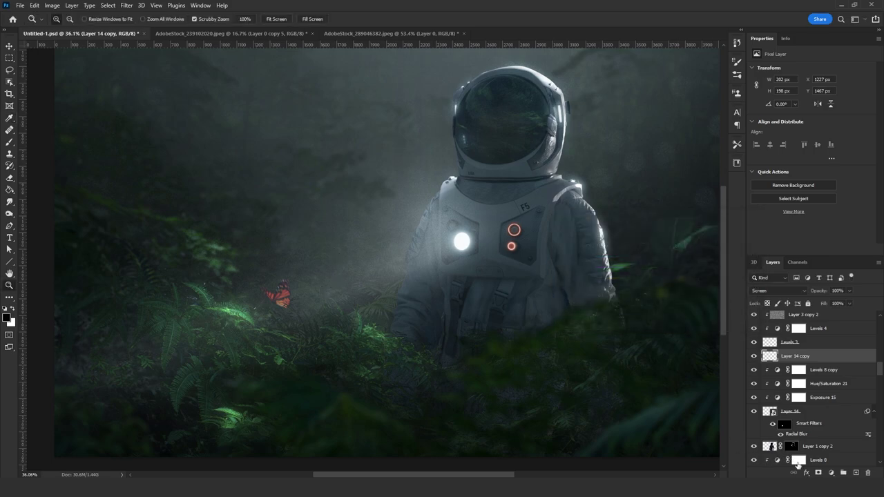
- Add an inverted layer mask to the Layer 14 copy and reveal the butterfly's lamp-facing side with a linear gradient
click(817, 473)
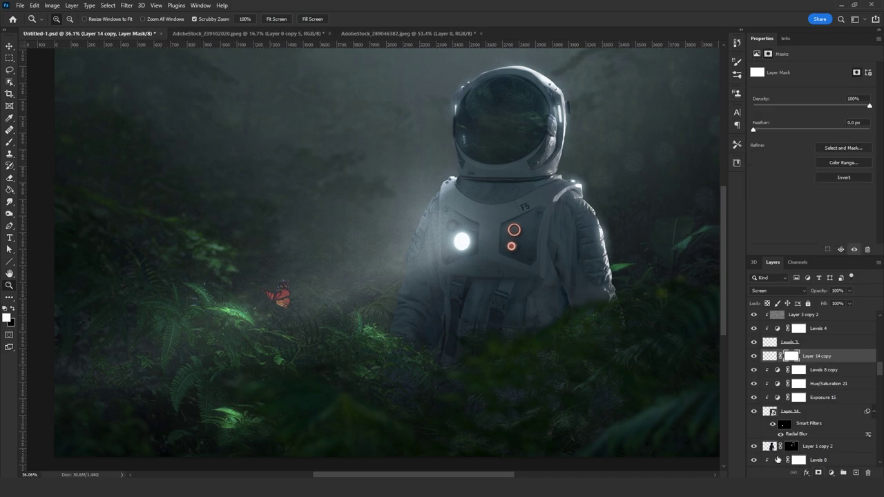
key(ctrl+i)
right_click(10, 191)
click(48, 190)
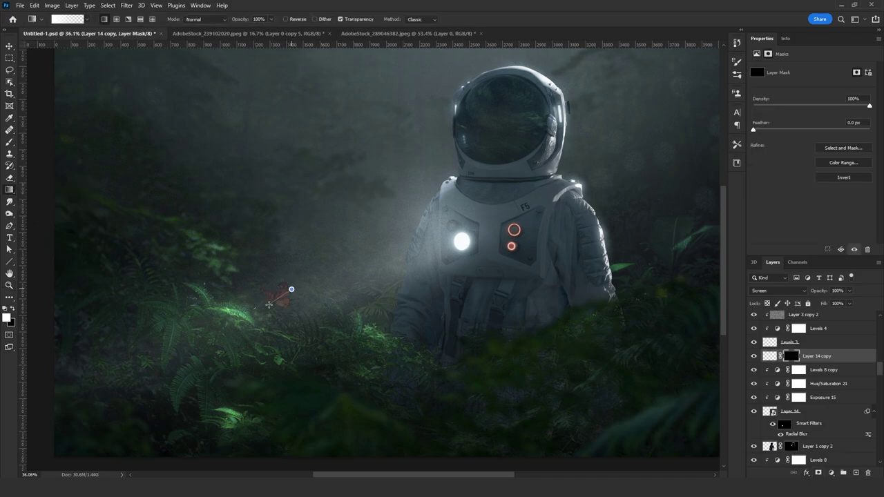
drag(275, 313, 273, 316)
scroll(355, 286, down, 2)
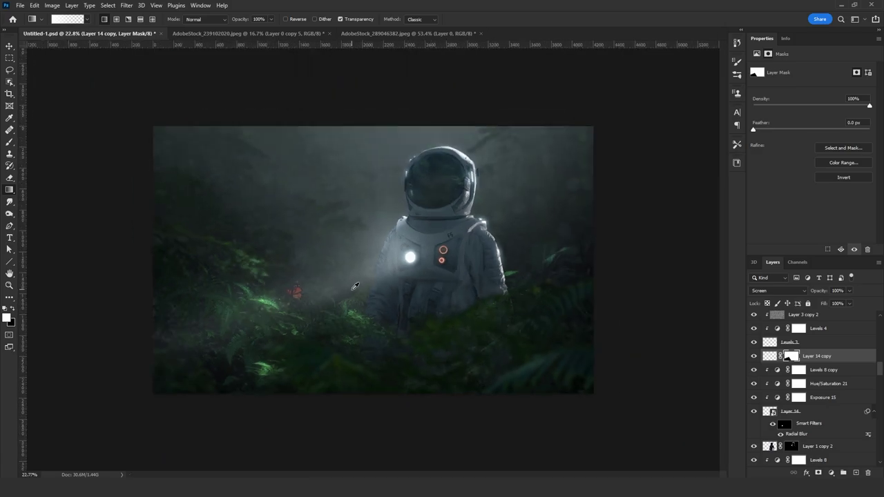
scroll(355, 286, up, 1)
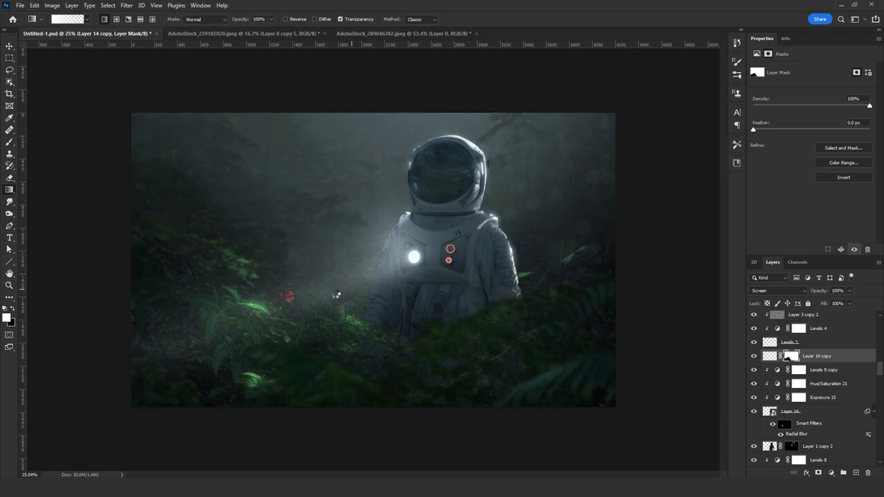
- Paint soft grey brush strokes over the butterfly's wings on new Layer 15, sampling tones and varying the brush size
scroll(337, 292, up, 2)
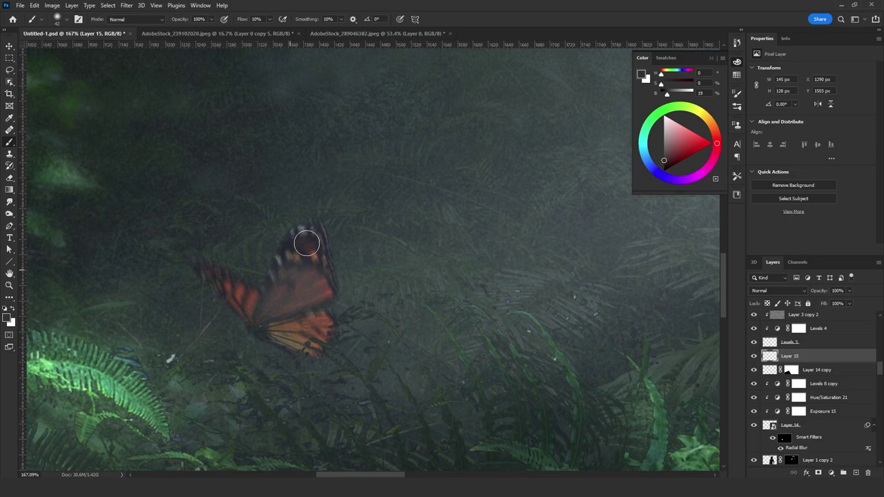
alt+right_click(243, 304)
mouse_move(306, 243)
mouse_down()
mouse_move(240, 301)
mouse_move(220, 287)
mouse_up()
key(bracketleft)
key(bracketleft)
key(bracketleft)
key(bracketleft)
mouse_move(258, 330)
mouse_down()
mouse_move(317, 345)
mouse_move(308, 334)
mouse_move(322, 294)
mouse_move(311, 244)
mouse_move(237, 311)
mouse_move(221, 281)
mouse_up()
alt+click(308, 334)
key(bracketright)
key(bracketright)
key(bracketright)
alt+click(327, 322)
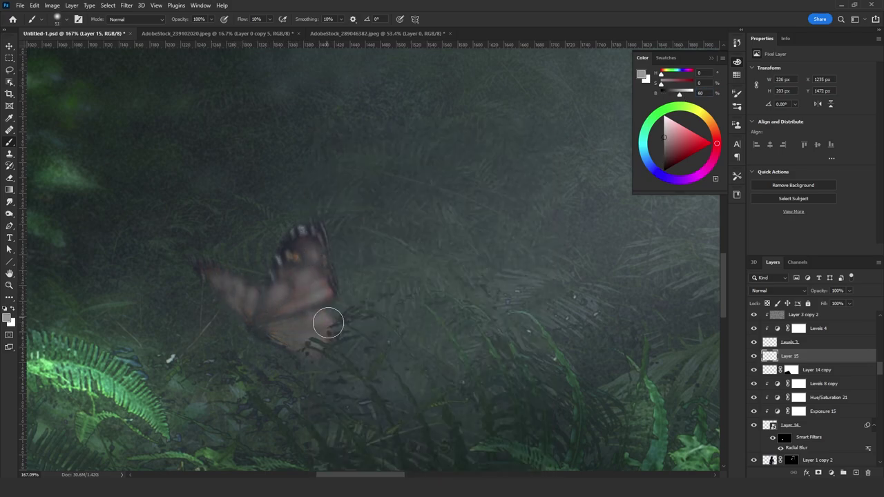
drag(327, 321, 325, 283)
alt+click(325, 282)
mouse_move(275, 307)
mouse_down()
mouse_move(296, 258)
mouse_move(235, 289)
mouse_up()
- Tint the painted wings orange with a Levels adjustment clipped to Layer 15, using blue midtones 0.50 and white point 233
click(831, 472)
click(827, 348)
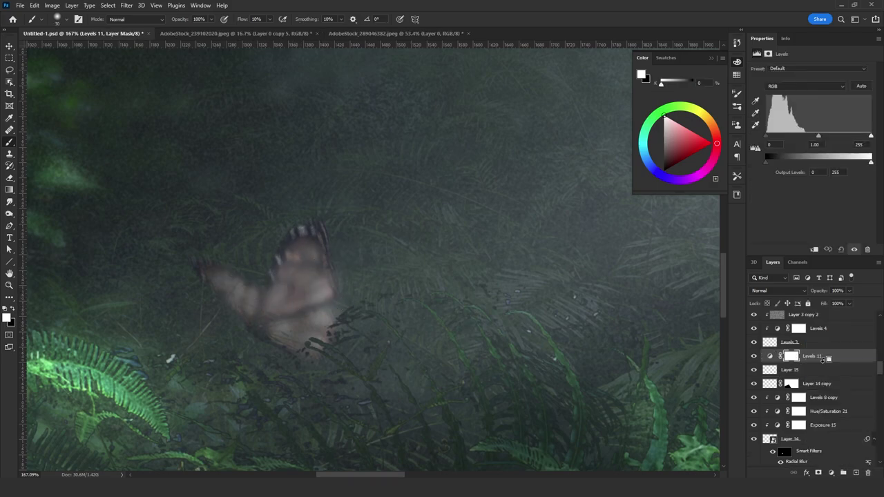
alt+click(829, 362)
click(804, 86)
drag(818, 135, 854, 135)
click(804, 85)
click(787, 111)
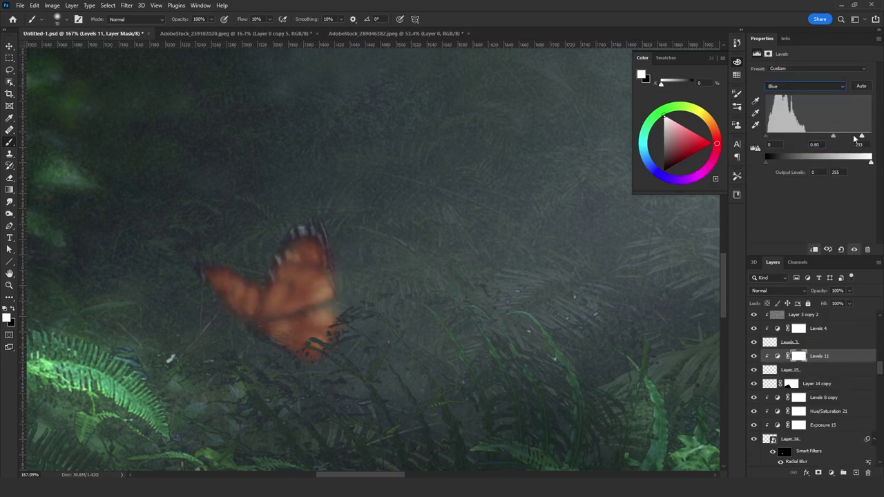
- Merge Levels 11 with the painted wing layer and set the merged layer's blend mode to Color Dodge
shift+click(828, 369)
key(ctrl+e)
click(777, 290)
click(763, 332)
- Duplicate the merged Levels 11 layer and set the copy's blend mode to Screen
key(z)
drag(292, 284, 235, 284)
key(ctrl+j)
click(759, 325)
click(769, 369)
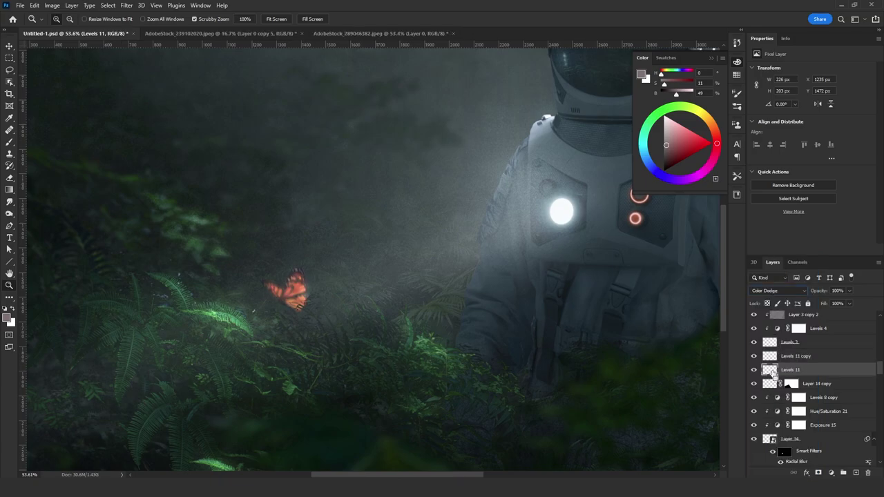
- Add a layer mask to the Levels 11 copy and fill it with a filter-generated grey texture
click(769, 356)
click(818, 472)
alt+click(791, 355)
key(g)
click(127, 5)
click(262, 148)
alt+click(791, 356)
- Unlink the mask of the Levels 11 copy, scale it to 50% and set the layer opacity to 50%
click(780, 357)
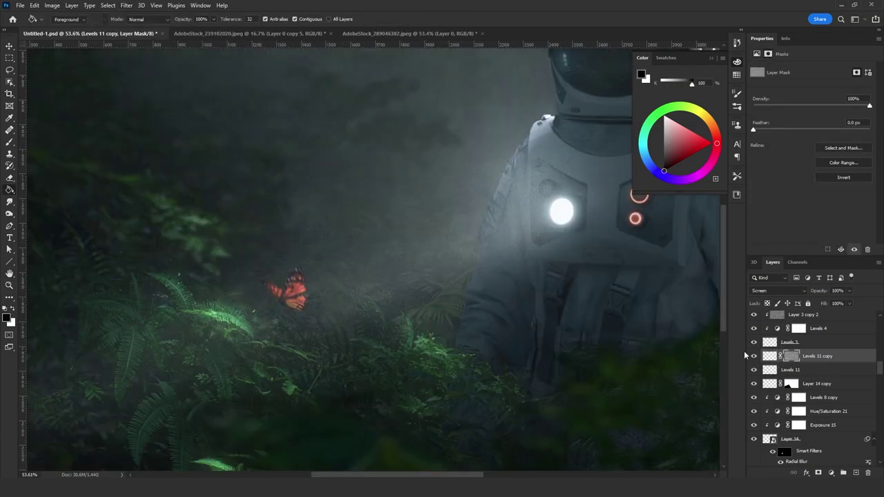
key(ctrl+t)
text(50)
key(Return)
key(5)
- Paint a soft red glow around the butterfly on a new layer, using a colour sampled from its wings
key(z)
drag(292, 291, 235, 292)
click(9, 141)
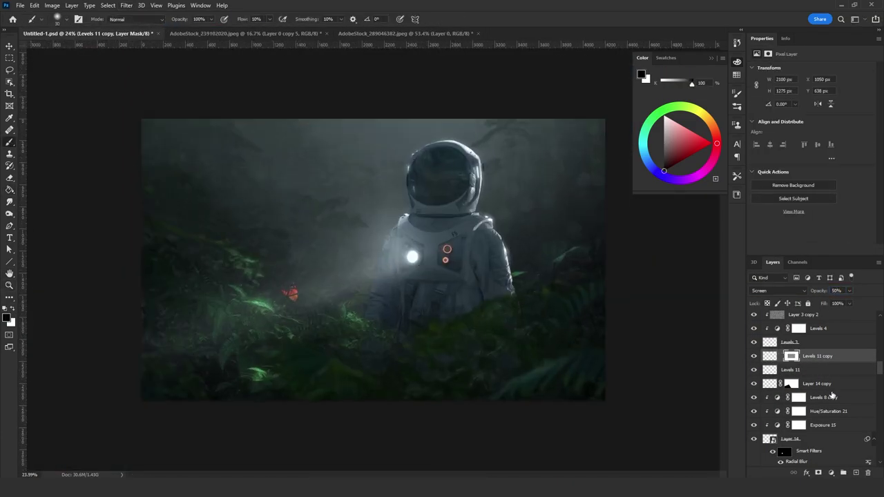
click(855, 472)
alt+click(292, 292)
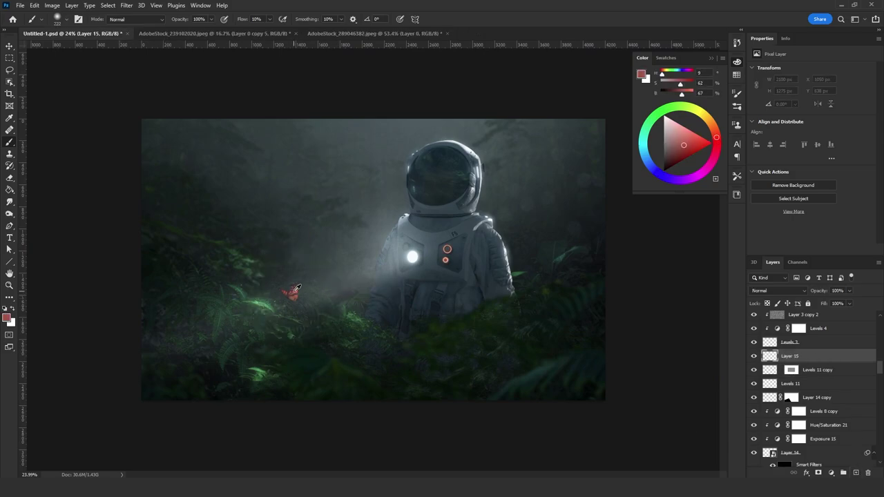
mouse_move(292, 293)
mouse_down()
mouse_move(300, 295)
mouse_move(286, 292)
mouse_up()
click(292, 293)
click(290, 292)
click(294, 293)
click(295, 291)
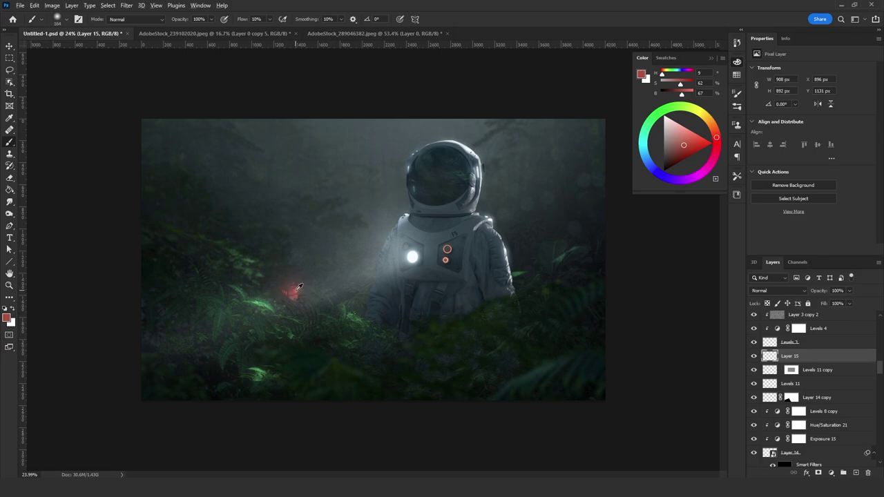
- Set the glow layer to Lighten and copy the Levels 11 copy's mask onto it with 50% density
click(773, 290)
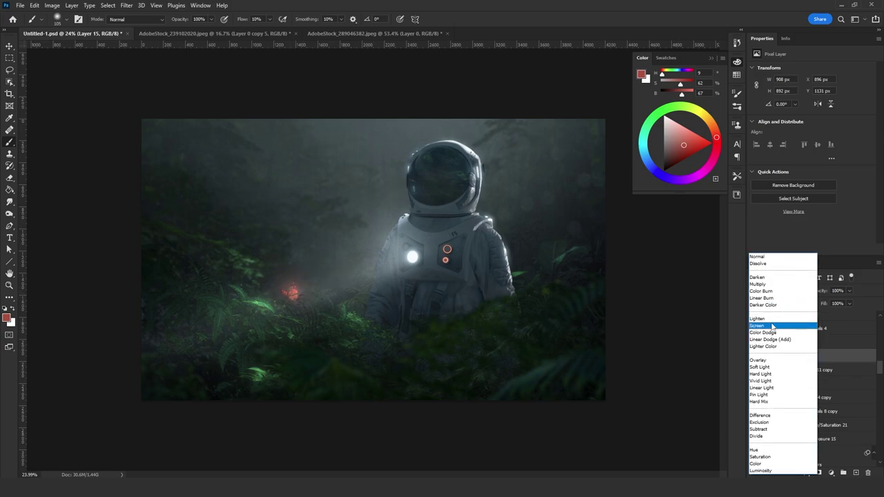
click(770, 319)
drag(786, 375, 792, 356)
text(50)
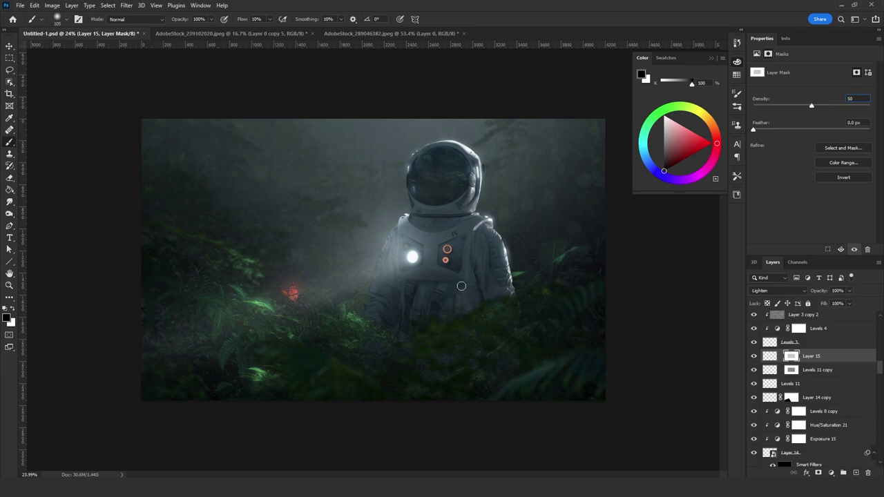
- Duplicate all butterfly layers from Layer 14 up to Layer 15 and merge the duplicates into one layer
scroll(351, 298, up, 2)
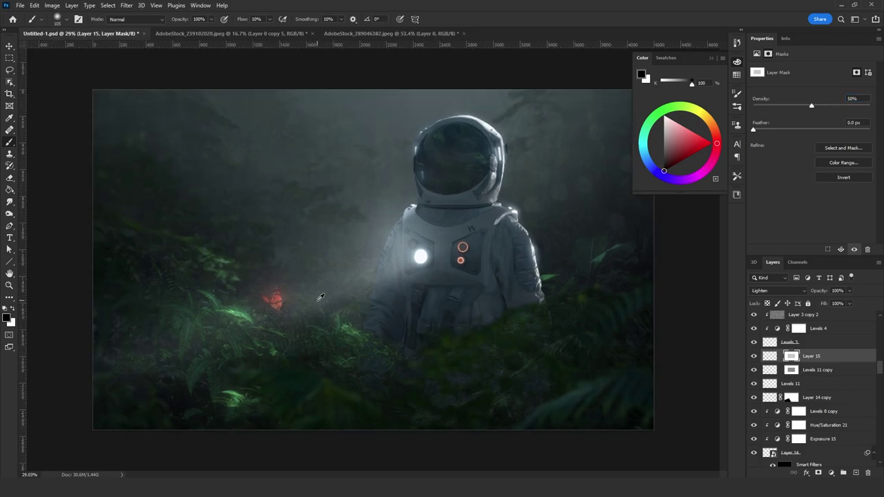
scroll(319, 297, up, 1)
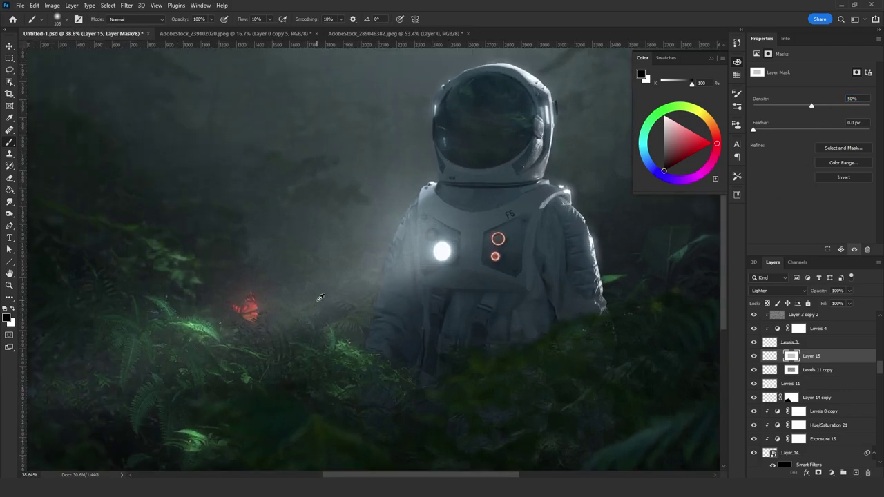
scroll(320, 297, down, 1)
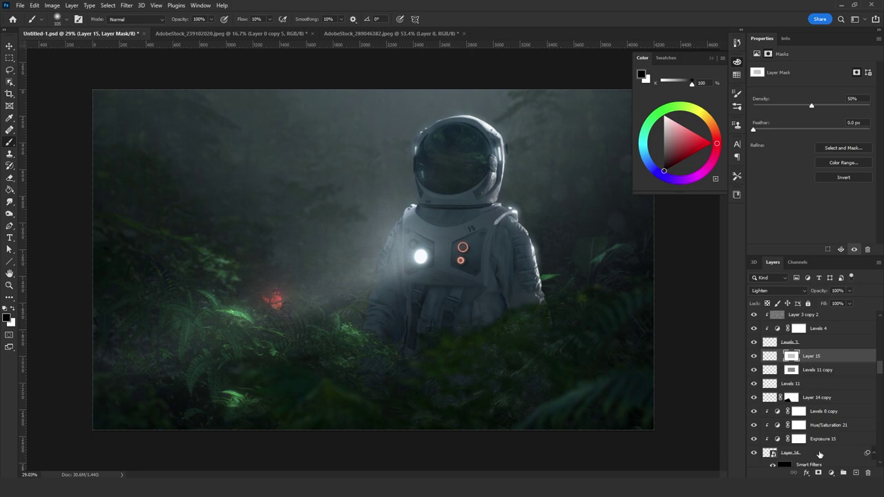
shift+click(820, 454)
alt+drag(816, 370, 825, 354)
key(ctrl+e)
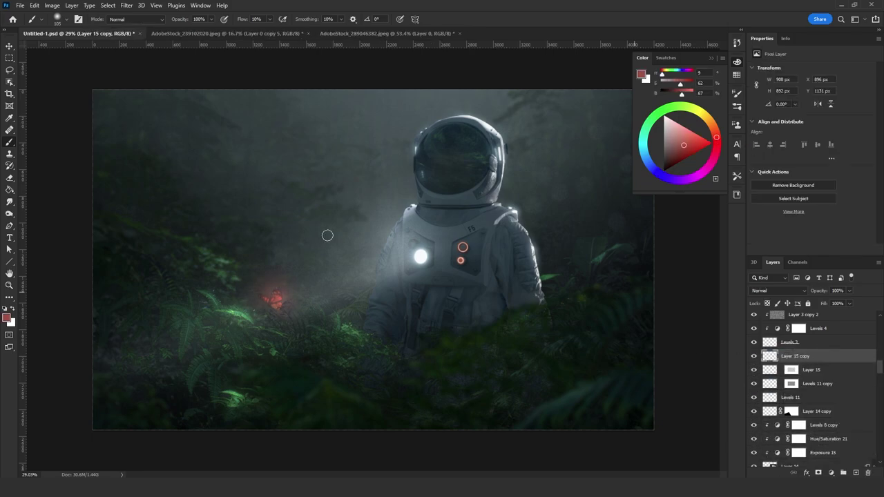
- Move the merged butterfly copy onto the lower part of the astronaut's helmet visor
click(9, 46)
key(ctrl+t)
drag(308, 304, 480, 174)
key(Return)
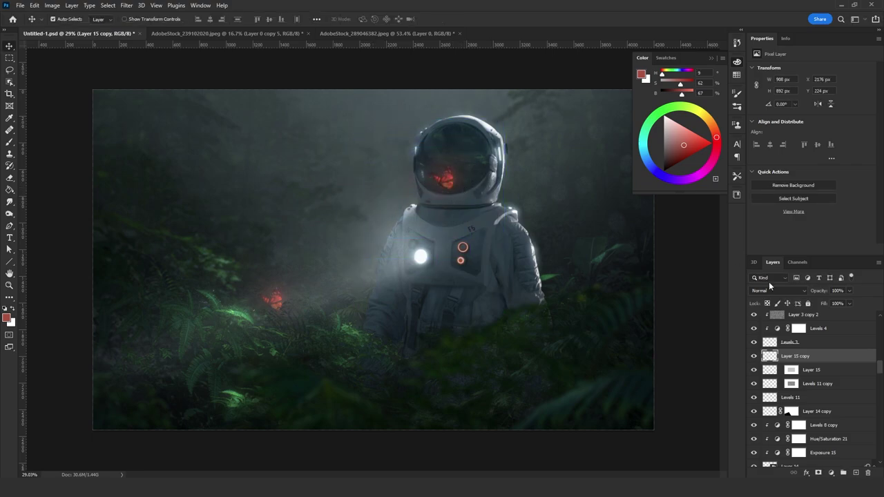
- Try the Screen blend mode on the visor butterfly and set it to Color Dodge
click(777, 290)
click(762, 325)
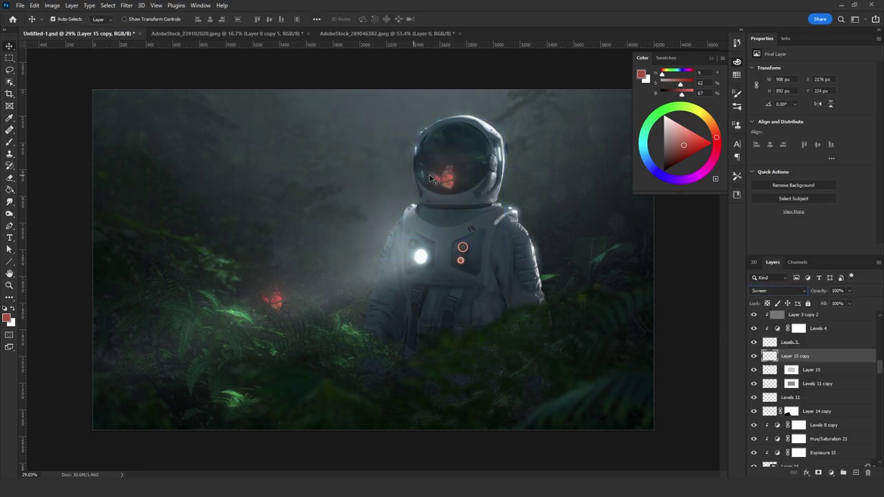
click(776, 290)
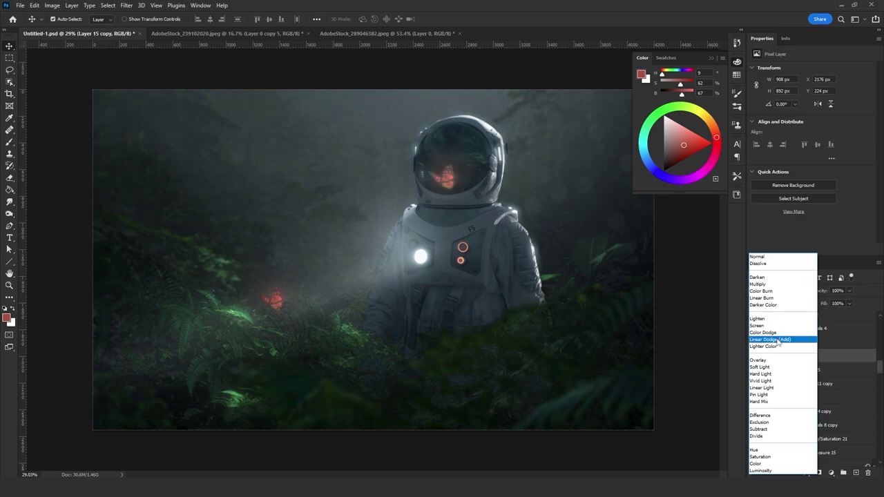
click(766, 332)
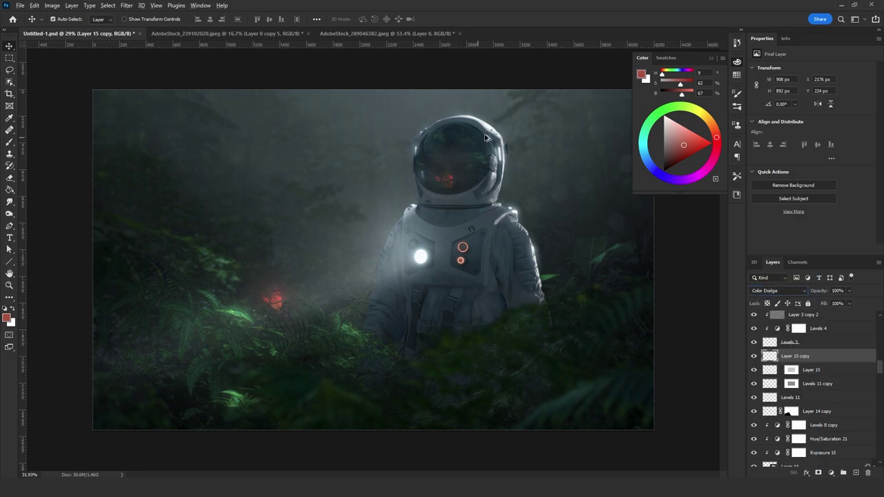
- Scale the visor butterfly to about 45%, flip it, and rotate it to about 173°
scroll(476, 151, up, 4)
key(ctrl+t)
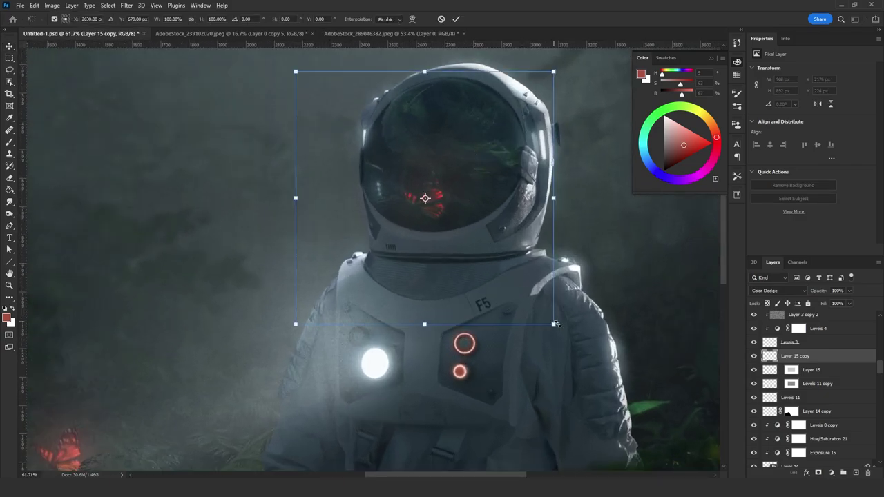
drag(556, 325, 466, 267)
right_click(454, 226)
click(492, 408)
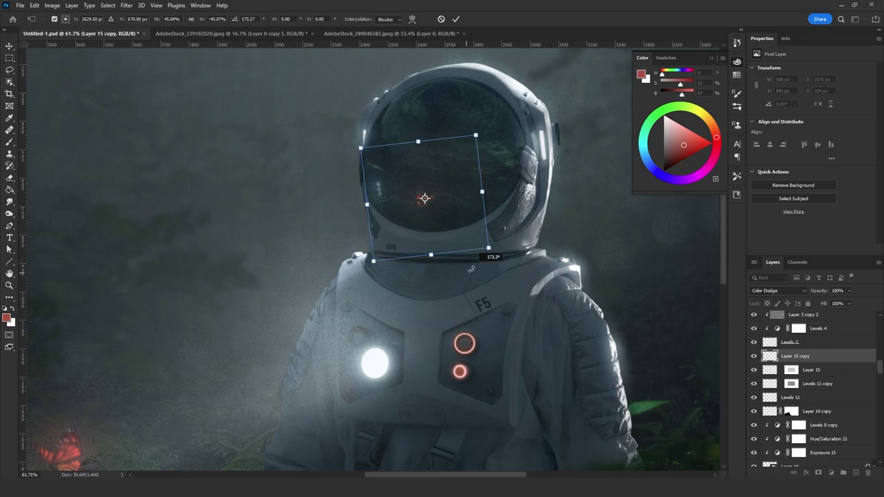
key(Return)
scroll(446, 226, down, 2)
scroll(449, 221, down, 2)
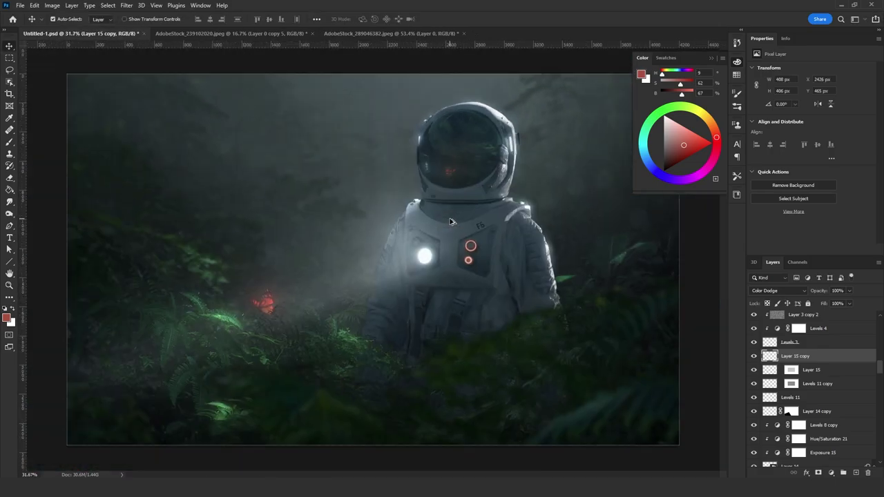
- Make a circular selection about 547 px wide around the visor and apply a Spin Radial Blur of 5 at Best quality
scroll(457, 156, up, 4)
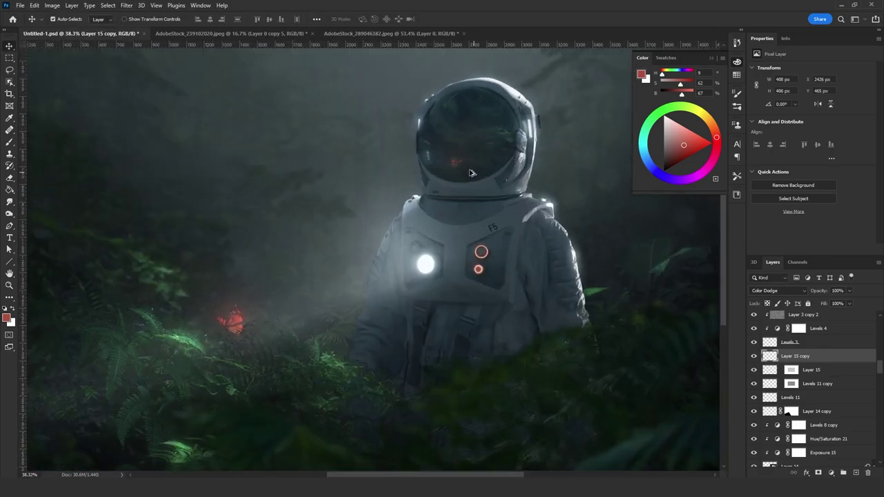
key(m)
drag(339, 107, 572, 314)
click(126, 5)
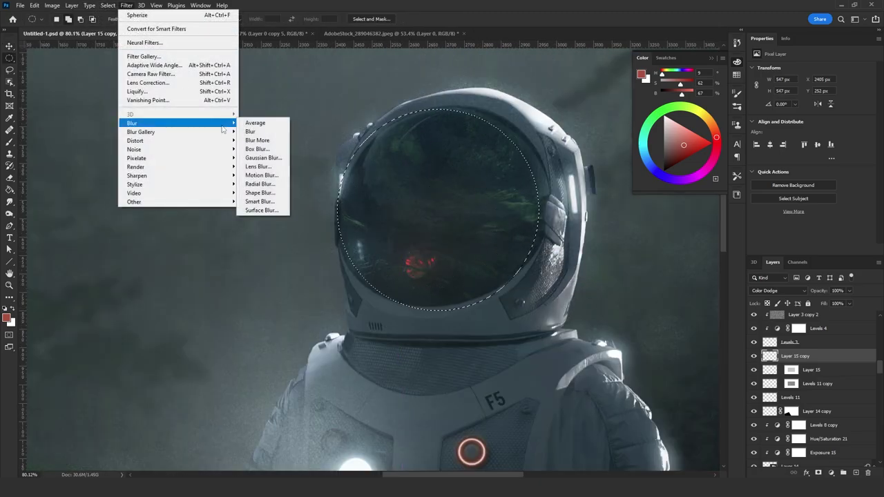
mouse_move(221, 141)
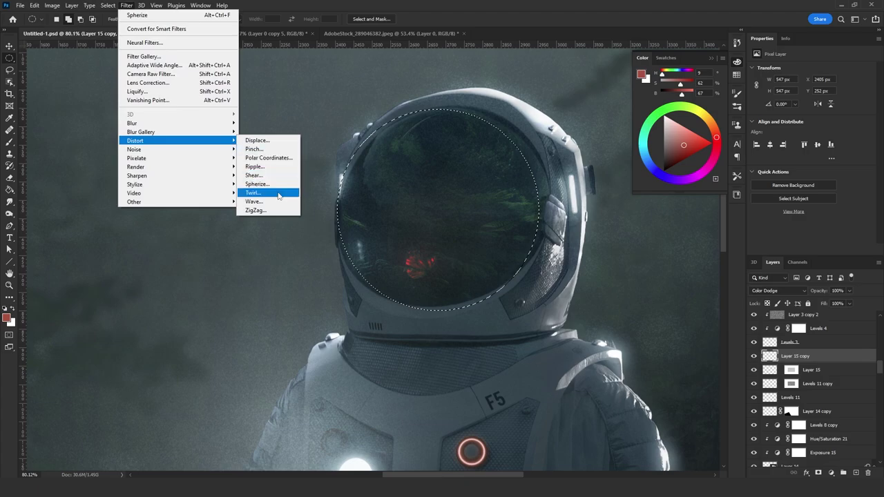
mouse_move(211, 124)
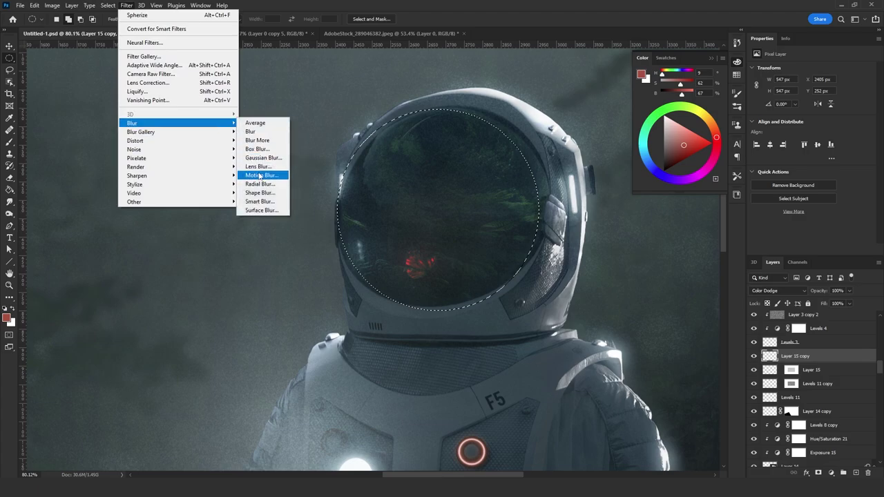
click(259, 184)
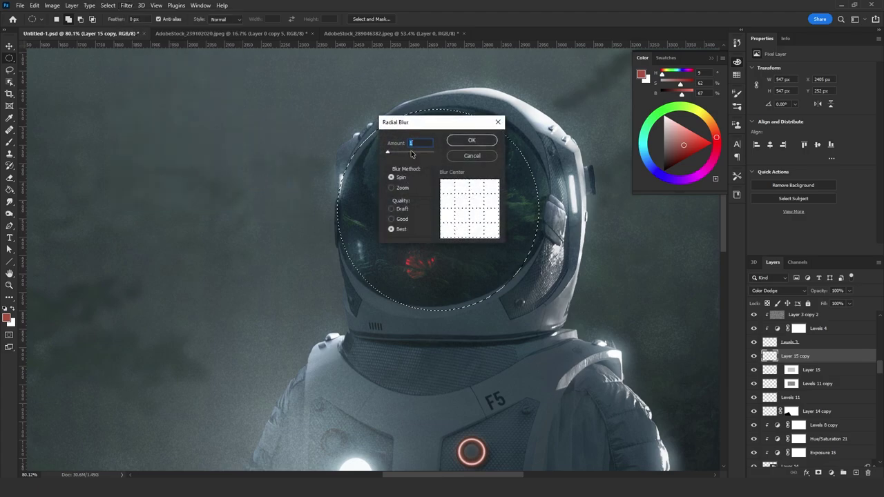
click(464, 141)
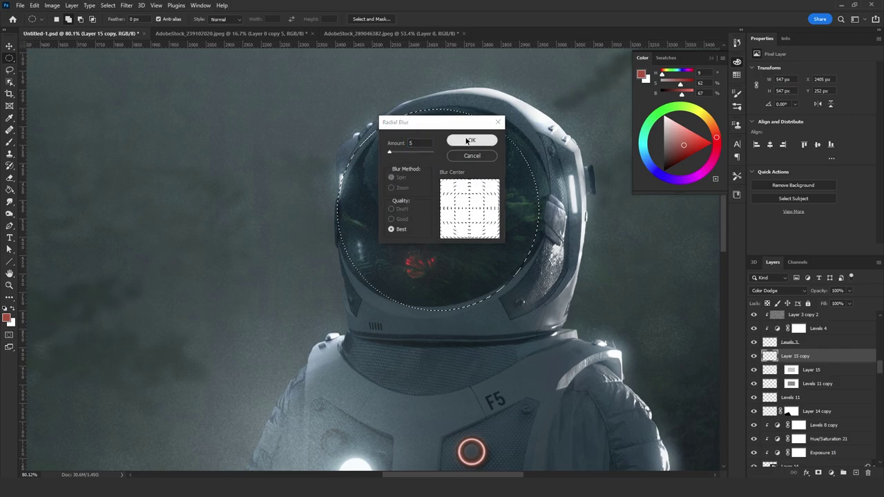
- Use Free Transform to shift the blurred butterfly reflection closer to the visor's center
key(ctrl+0)
key(ctrl+t)
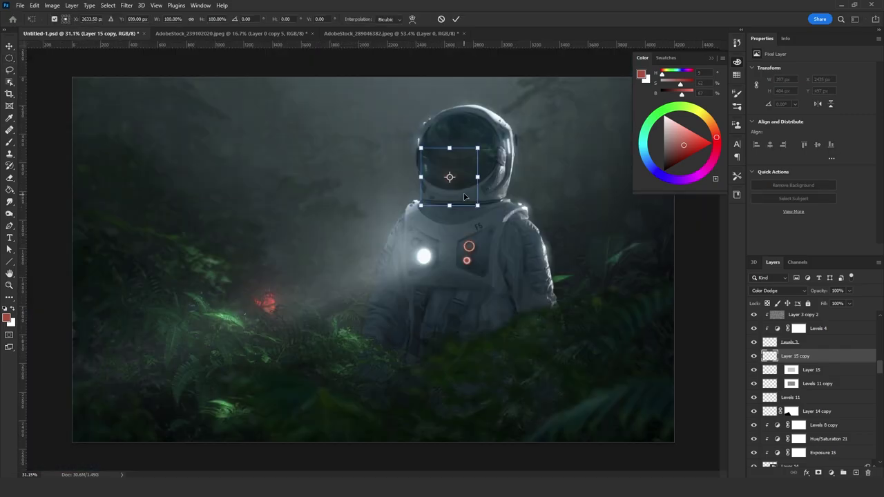
key(Return)
- Paint a soft red glow on a new layer over the two round chest lights
scroll(460, 234, down, 3)
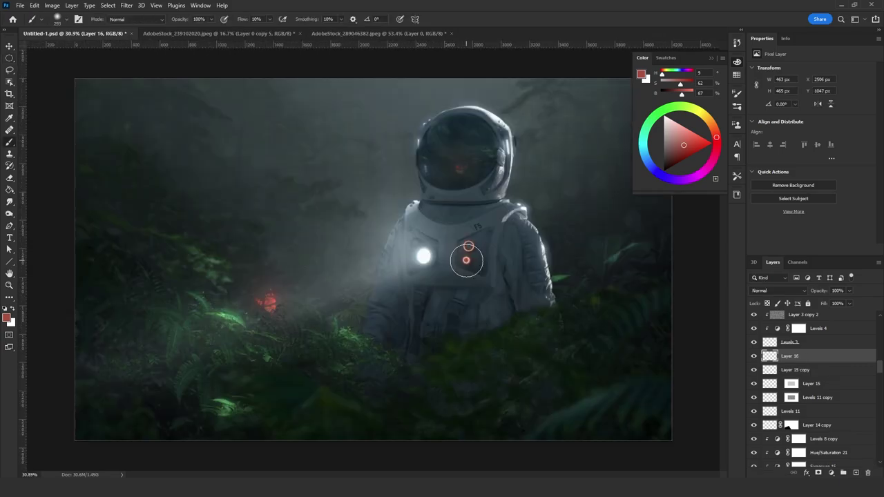
mouse_move(466, 259)
mouse_down()
mouse_move(456, 260)
mouse_move(483, 246)
mouse_move(463, 246)
mouse_up()
click(466, 259)
click(469, 246)
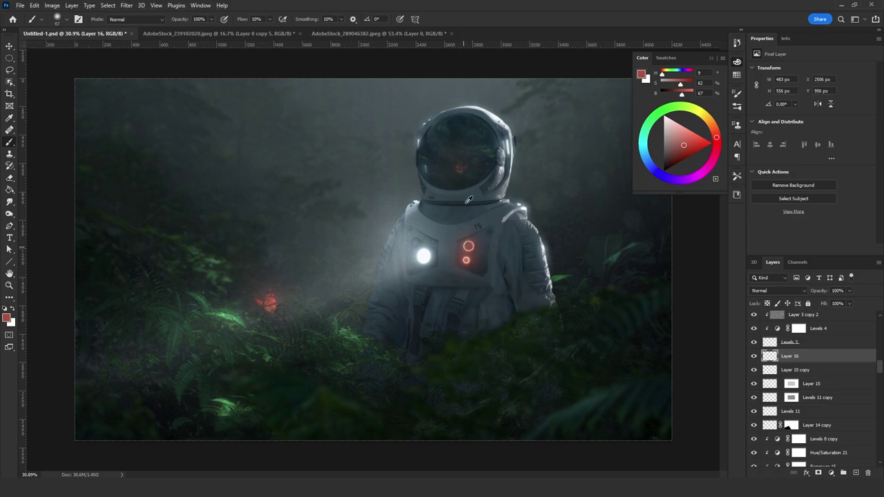
- Paint a soft red glow over the butterfly reflection in the helmet visor with a resized brush
key(bracketright)
key(bracketright)
key(bracketright)
click(457, 167)
right_click(458, 168)
drag(458, 168, 452, 168)
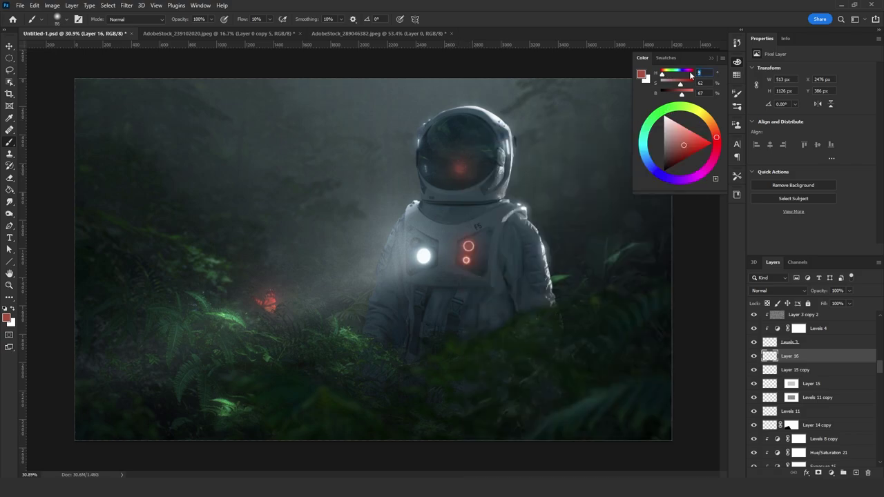
- Set the brush color to hue 15 and saturation 75%, paint over the visor glow, and set the hue to 30
text(15)
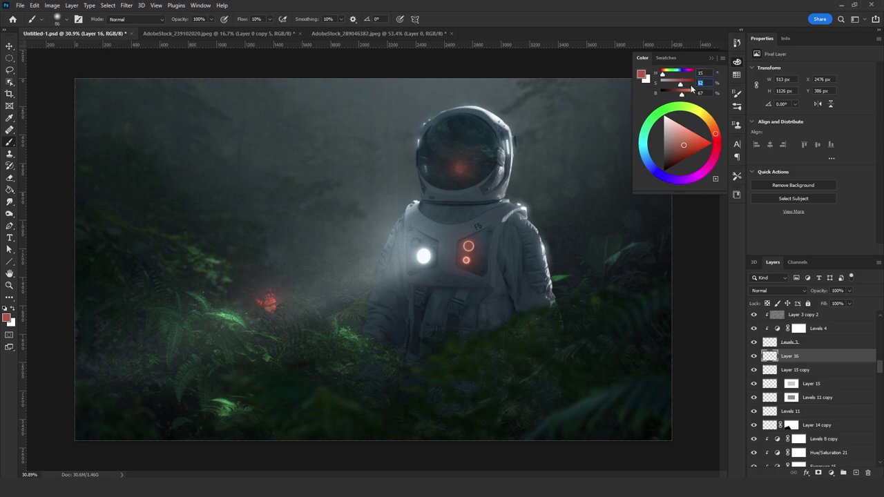
text(75)
alt+drag(467, 172, 462, 173)
click(702, 73)
text(30)
- Change the red glow layer's blend mode and copy Layer 15's mask onto it
click(777, 291)
click(766, 326)
alt+drag(792, 384, 774, 359)
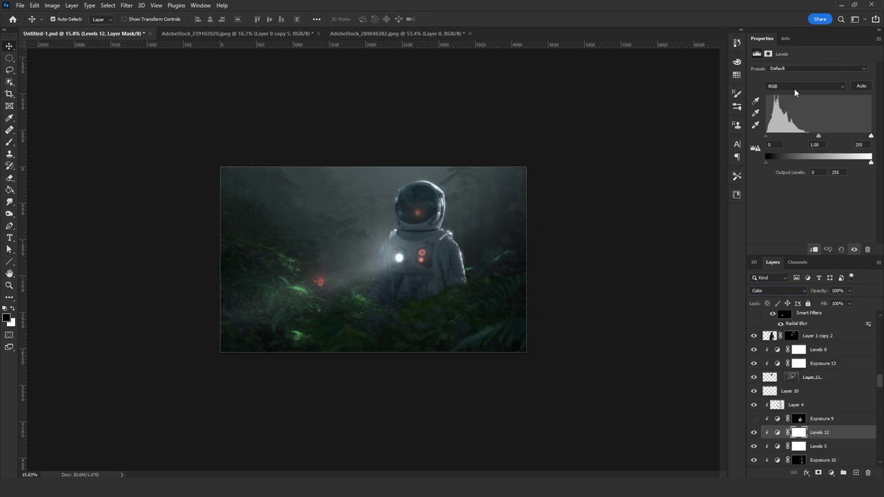
- Set the green channel midtone of the Levels 12 adjustment to 1.1
click(795, 87)
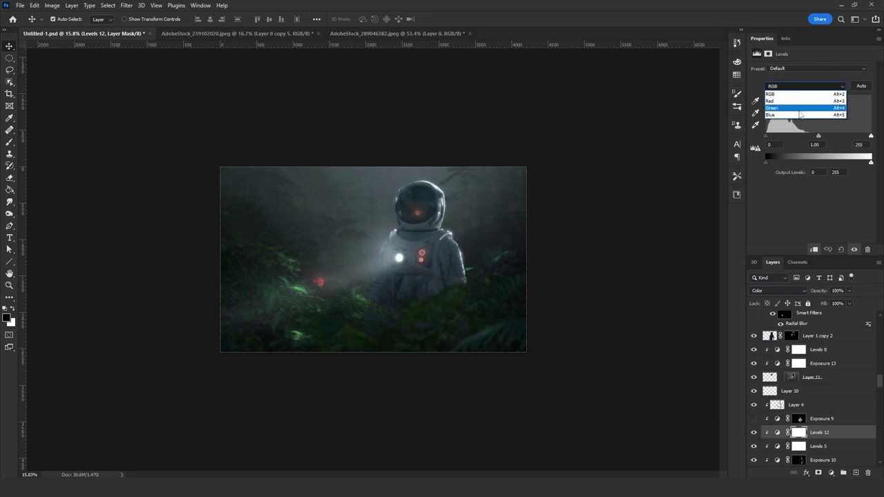
click(801, 103)
text(1.5)
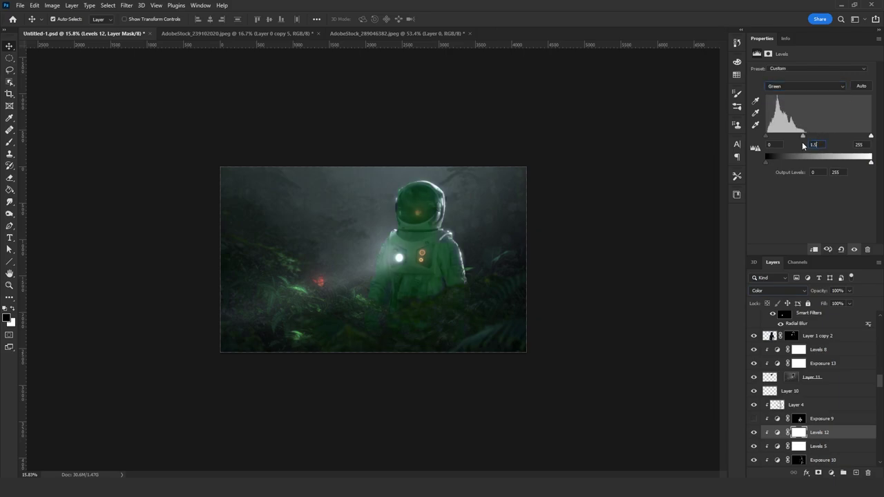
key(BackSpace)
text(1)
- Set the red and blue channel midtones of the Levels 12 adjustment to 0.9 each
click(796, 87)
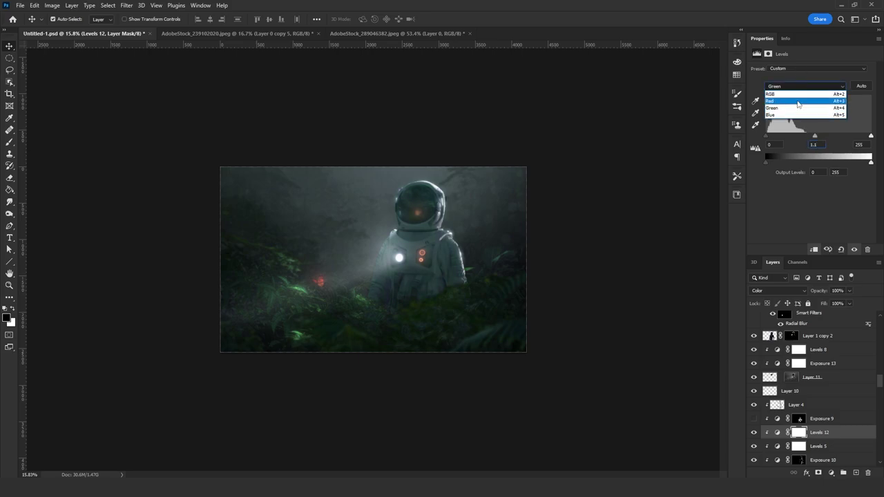
click(799, 107)
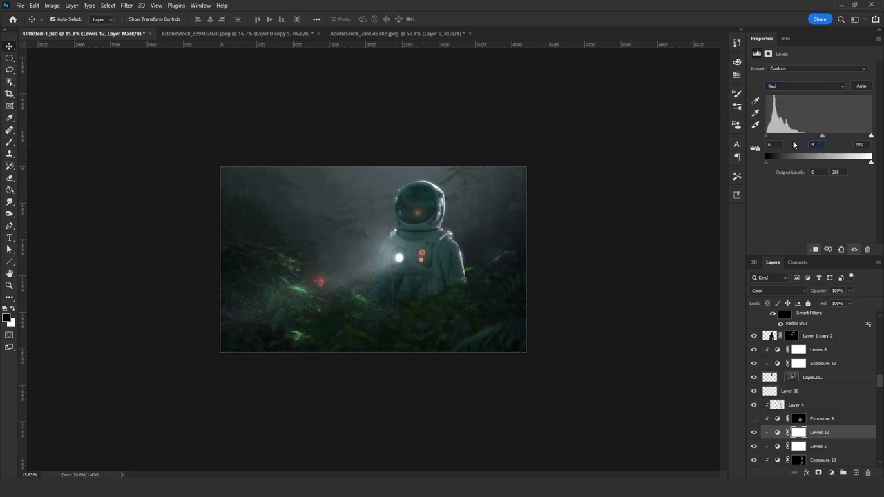
click(812, 87)
click(804, 115)
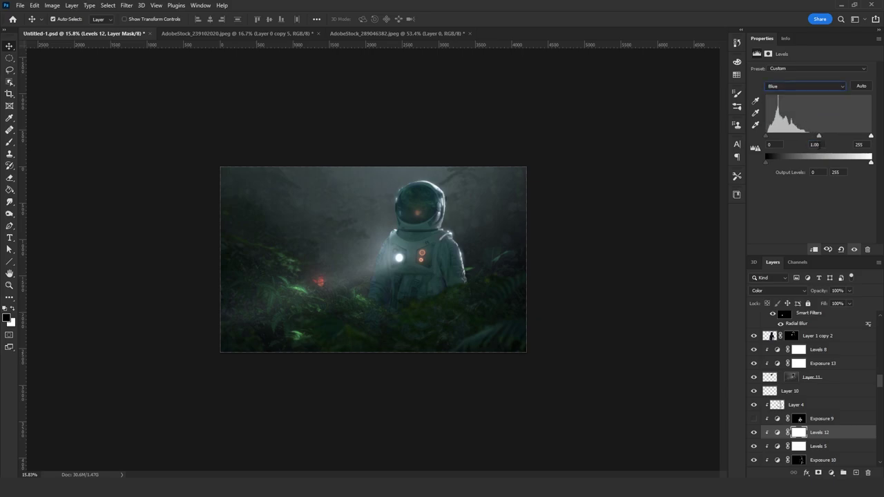
text(0.9)
- Invert the Levels 12 mask, draw a white gradient upward from the astronaut's base, and set the layer's opacity to 25%
key(ctrl+i)
right_click(9, 190)
click(48, 189)
key(x)
drag(434, 334, 429, 232)
scroll(446, 292, up, 6)
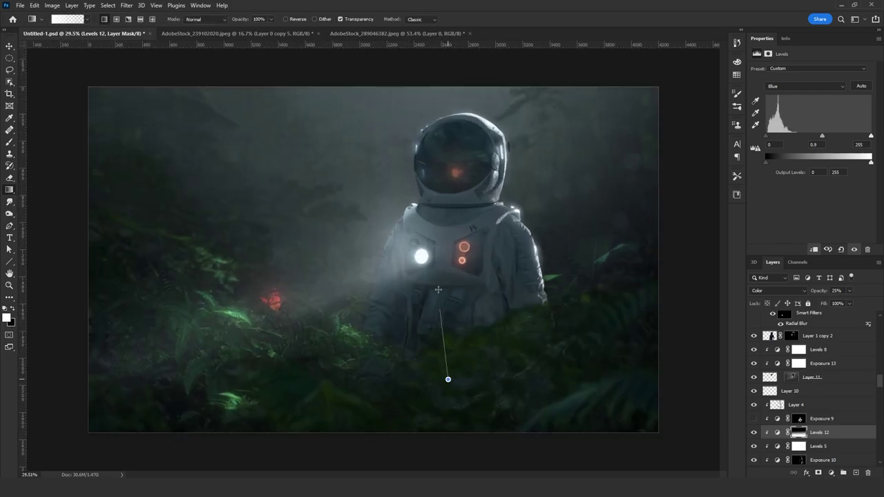
- Touch up the Levels 12 mask with a soft white brush around the astronaut's lower body
key(b)
alt+right_click(454, 372)
alt+right_click(344, 318)
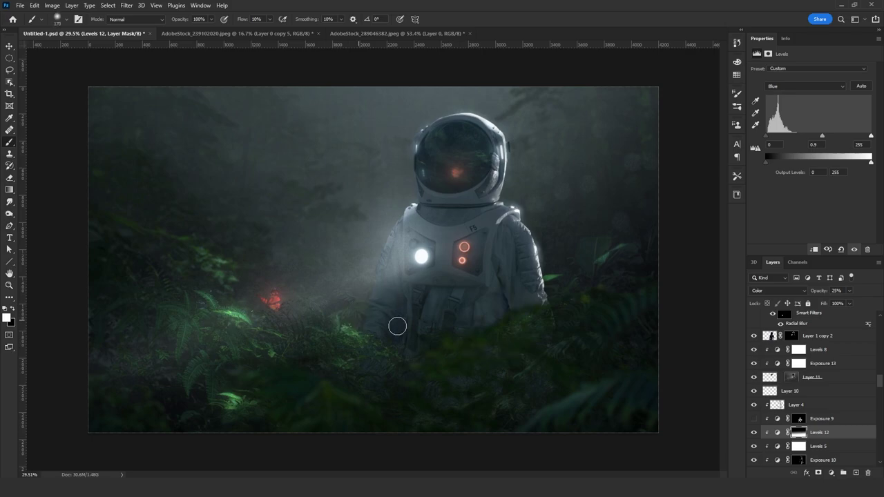
alt+right_click(499, 353)
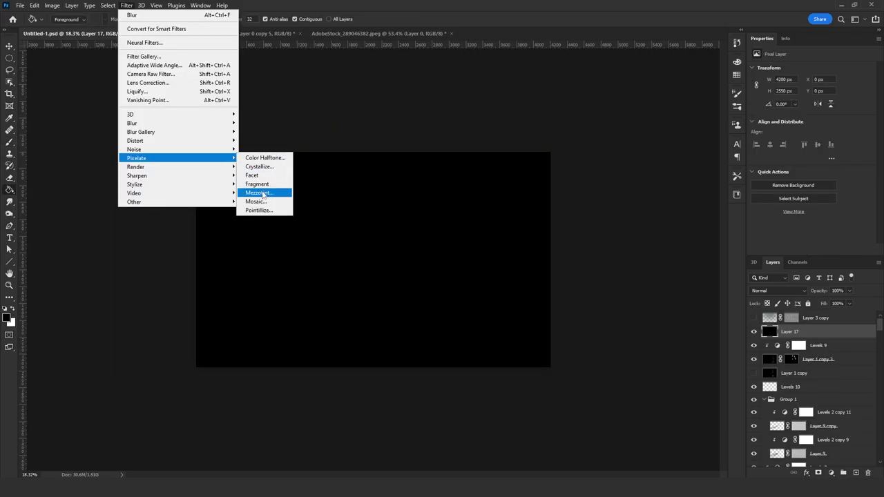
- Apply a Mezzotint filter of type Coarse Dots to the black-filled Layer 17
click(265, 192)
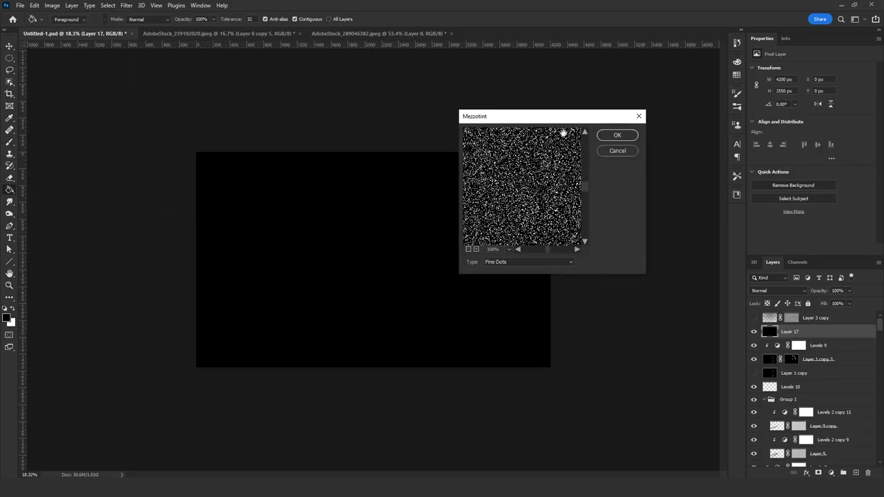
click(528, 261)
click(525, 292)
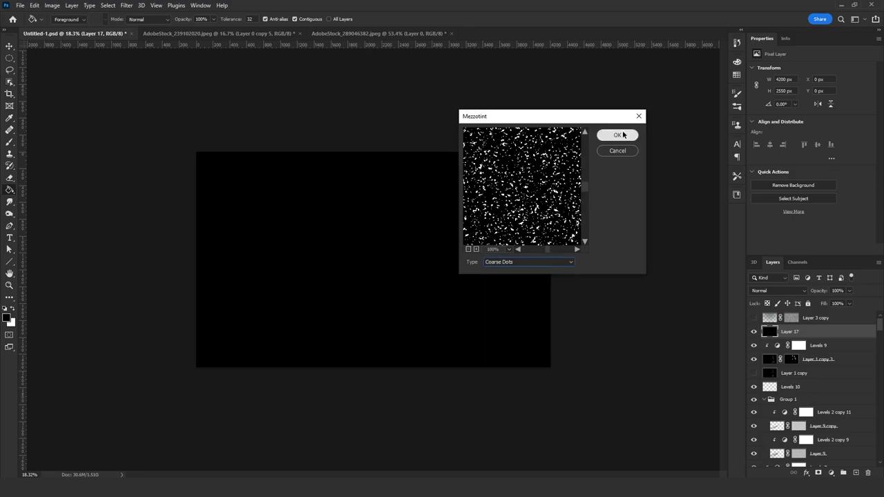
click(611, 135)
- Scale the speckled Layer 17 to 150% in width and height
click(126, 6)
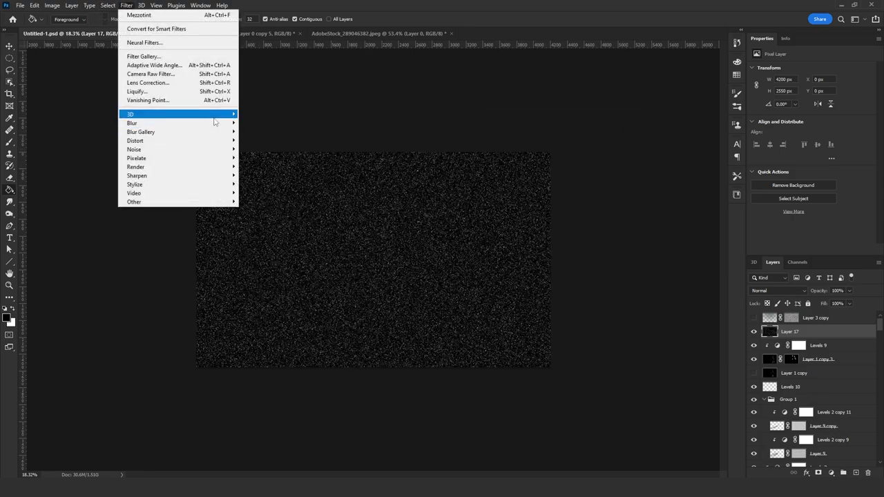
mouse_move(70, 14)
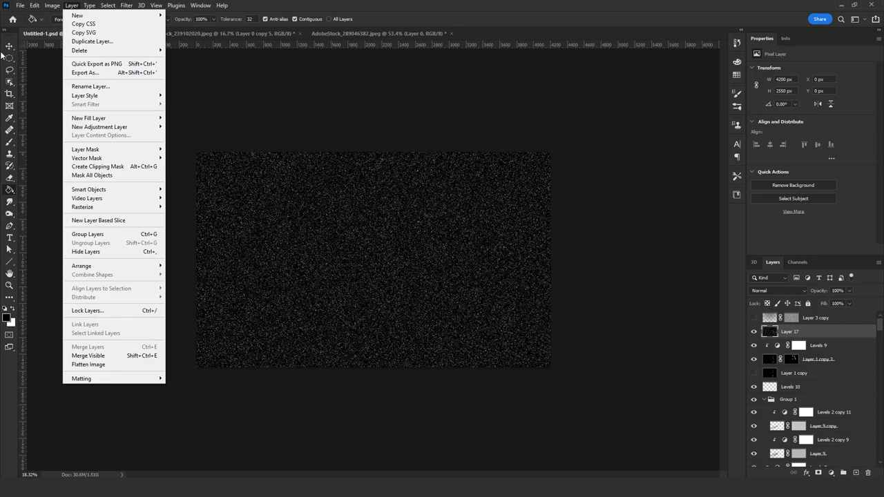
key(Escape)
key(ctrl+t)
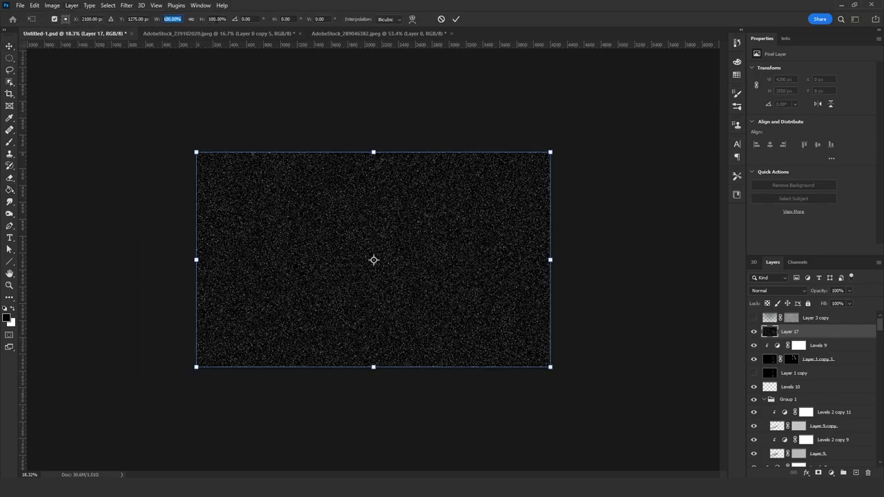
text(150)
key(Tab)
text(150)
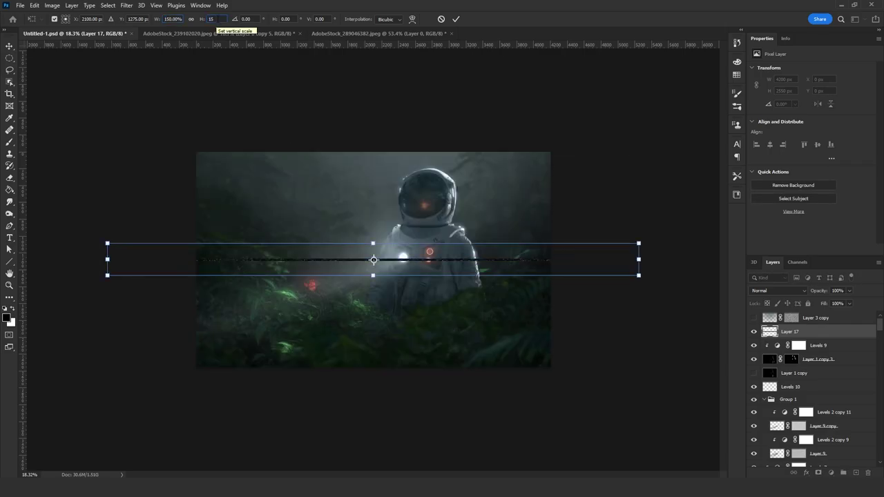
key(Return)
- Apply a Gaussian Blur with a 2.0-pixel radius to the speckle layer
click(126, 4)
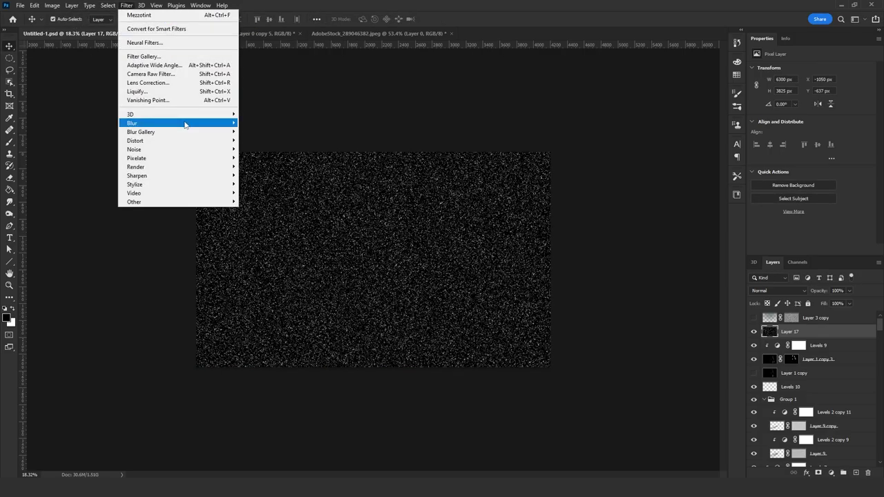
mouse_move(193, 123)
click(263, 157)
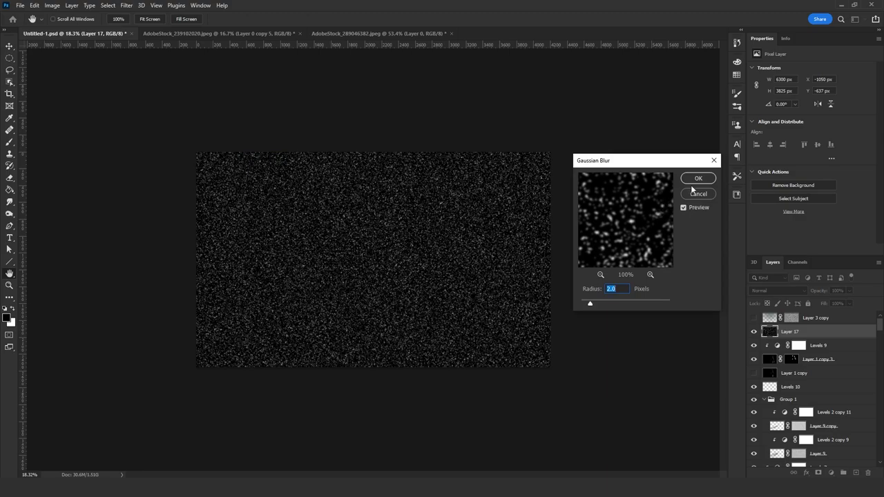
click(696, 179)
- Select the whole canvas, crop the image to it, and remove the selection
key(ctrl+a)
click(52, 5)
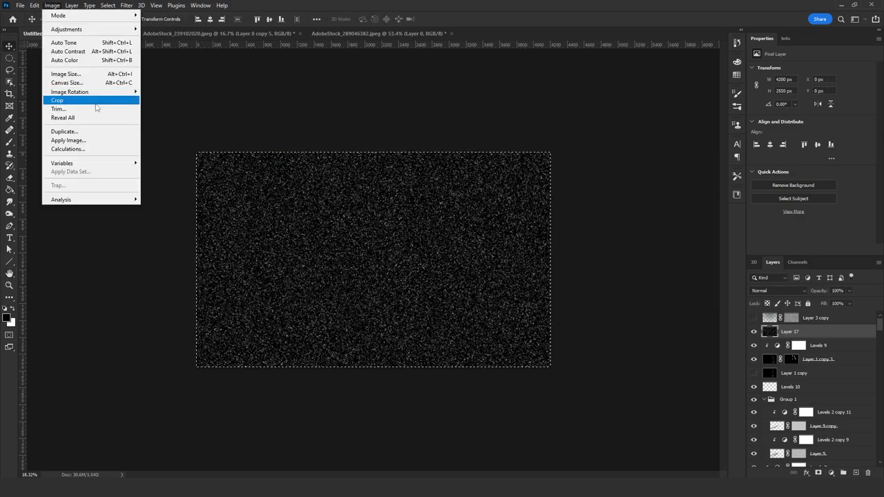
click(83, 101)
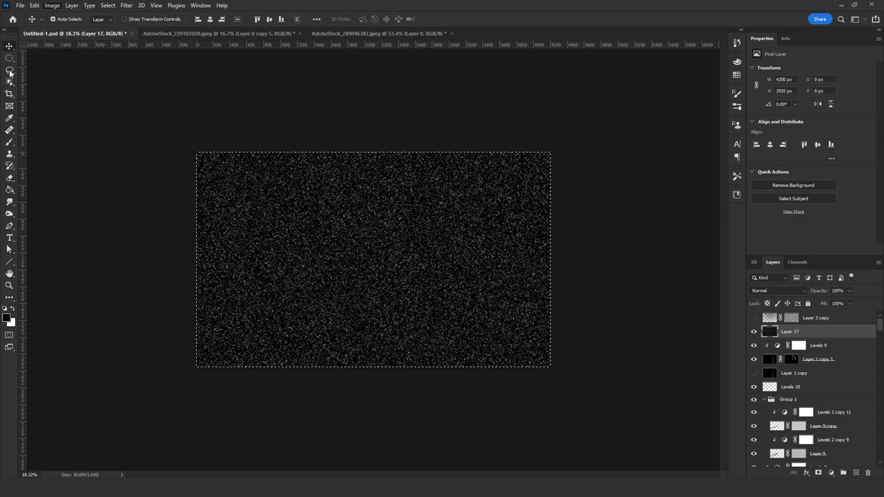
key(ctrl+d)
- Darken the speckles on Layer 17 with Levels, raising the black input to 45 and shifting the midtones darker
key(ctrl+l)
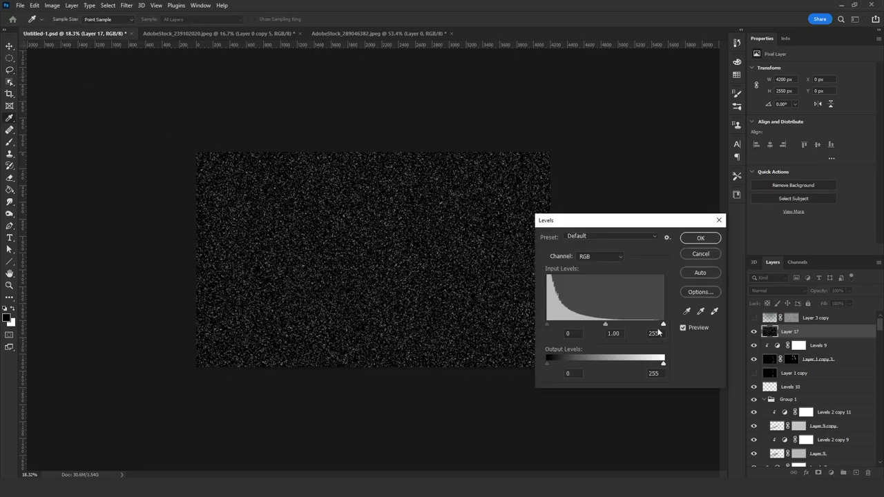
drag(551, 322, 571, 324)
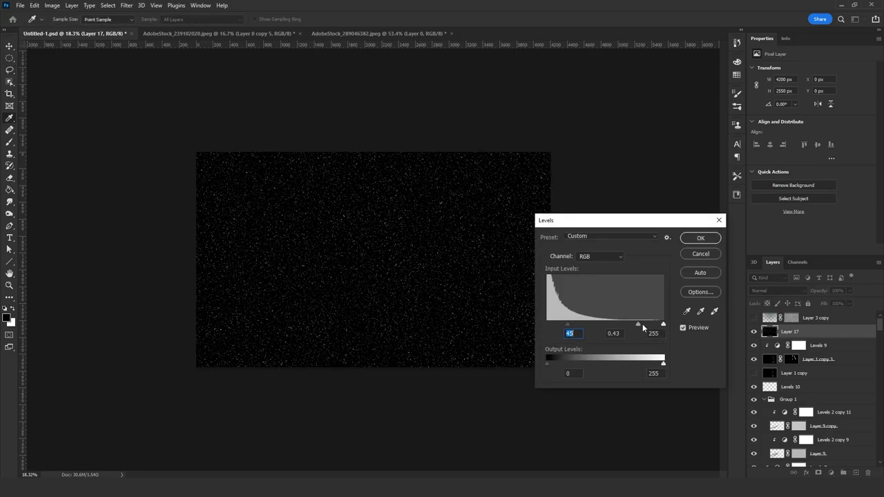
drag(639, 324, 642, 325)
click(700, 237)
scroll(408, 276, up, 3)
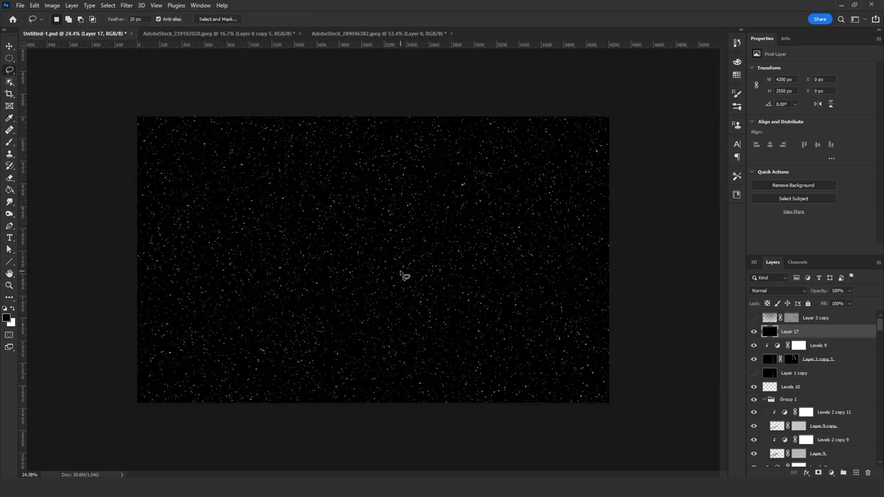
- Set Layer 17 to Screen blending and hide it behind an inverted, black layer mask
click(784, 290)
click(775, 326)
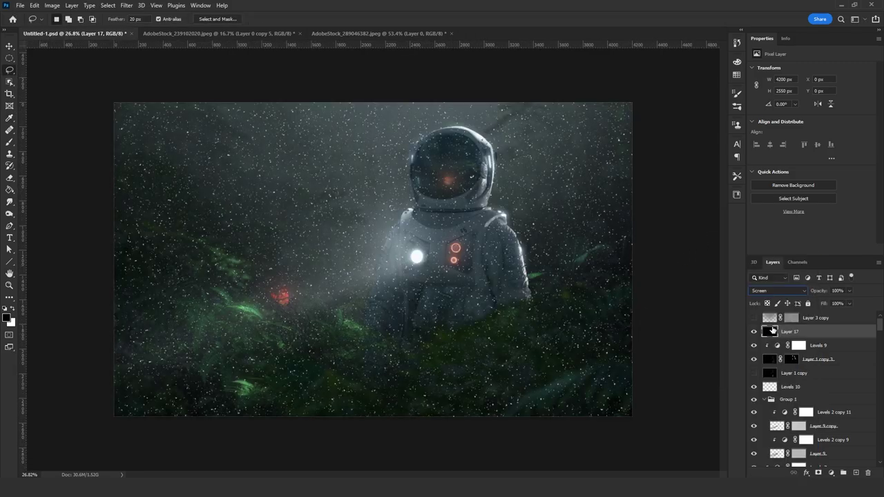
click(818, 472)
key(ctrl+i)
key(b)
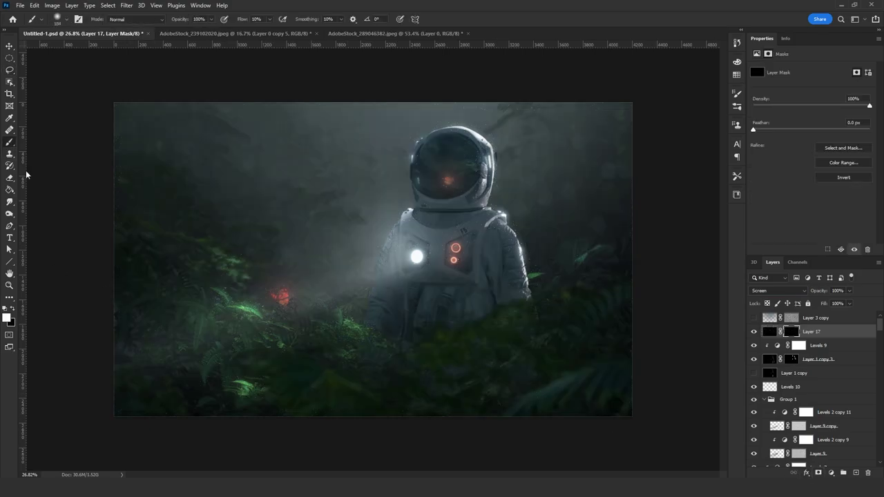
- Brush on Layer 17's mask to reveal the particles along the light beam and over the foliage near the butterfly
key(x)
drag(237, 317, 273, 321)
drag(133, 356, 394, 288)
drag(391, 292, 361, 293)
mouse_move(382, 279)
mouse_down()
mouse_move(373, 280)
mouse_move(377, 269)
mouse_up()
drag(202, 362, 155, 394)
right_click(791, 332)
- Apply a Field Blur to Layer 17's pixels with 0 px at the pin near the chest light and extra pins towards the foreground foliage
click(769, 333)
click(126, 5)
mouse_move(200, 132)
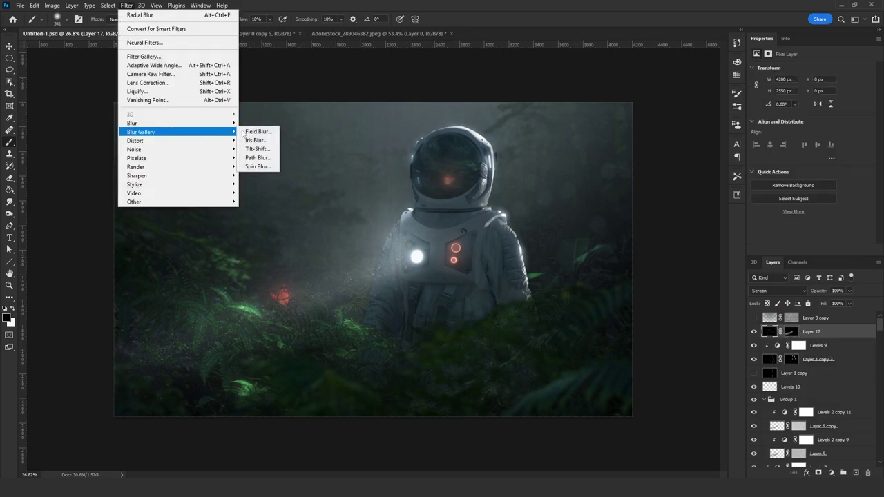
click(257, 132)
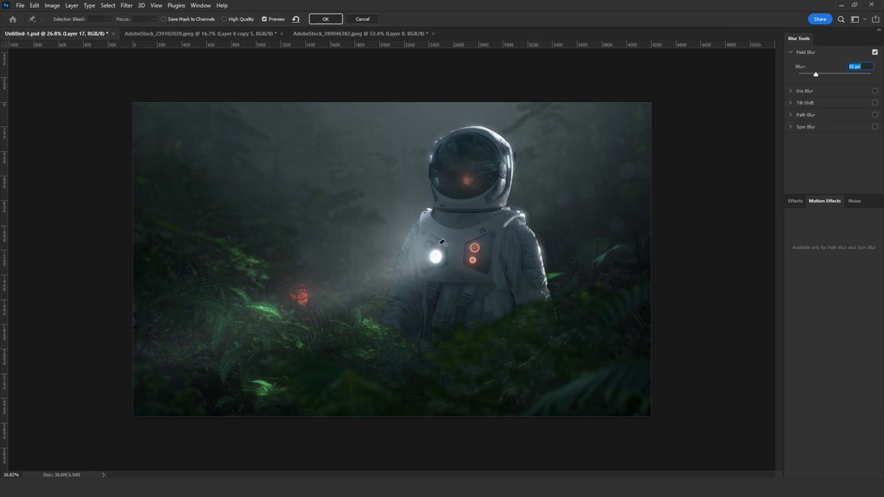
drag(393, 261, 430, 261)
drag(868, 67, 812, 72)
text(0)
click(134, 375)
click(300, 311)
click(325, 20)
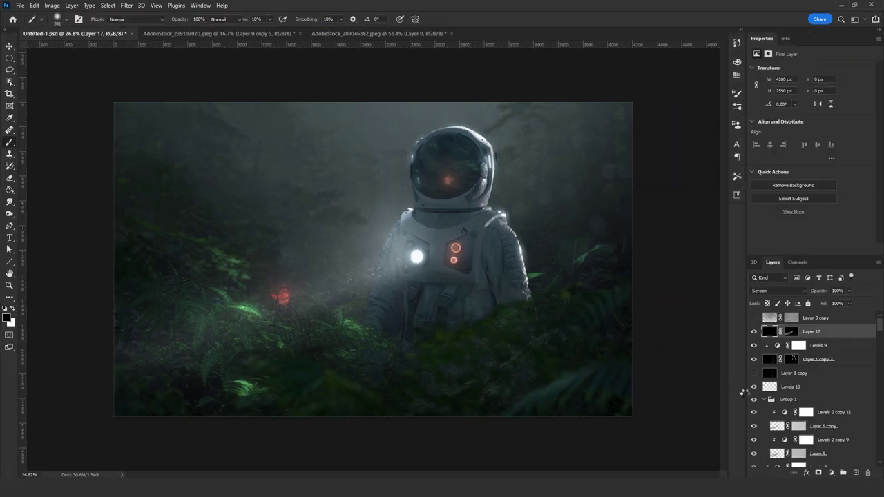
- Set the particle layer's Hue/Saturation lightness to -1 and clip a Levels adjustment to it with Red midtones at 0.5
key(ctrl+u)
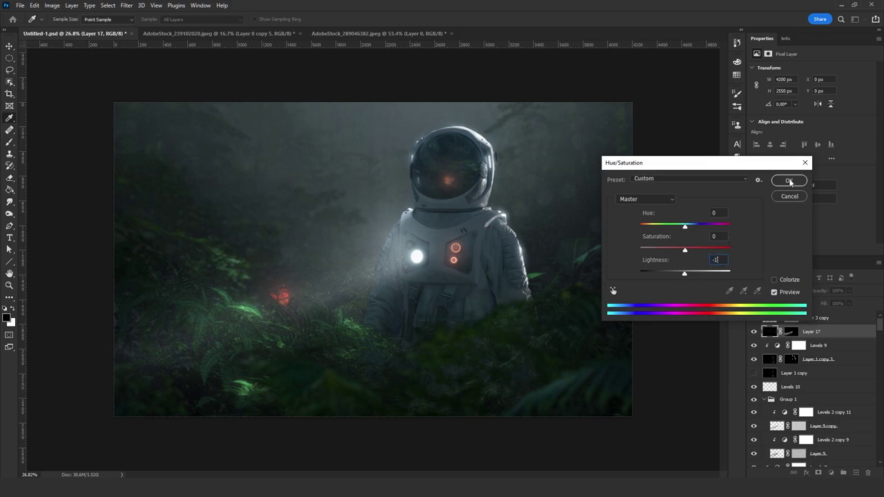
click(788, 180)
click(831, 474)
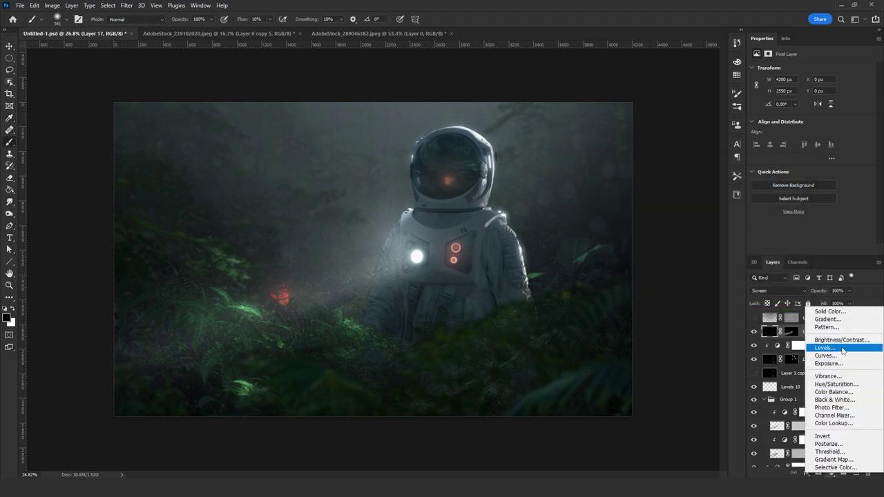
click(785, 349)
click(801, 84)
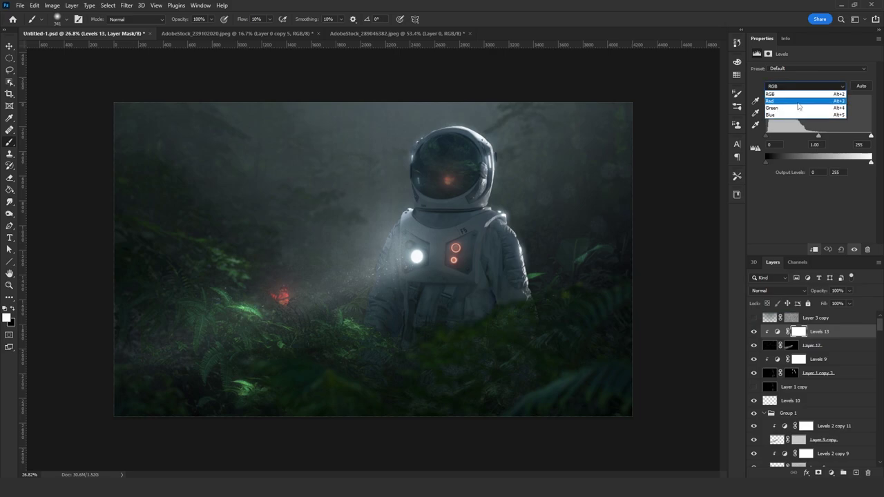
click(798, 97)
click(801, 86)
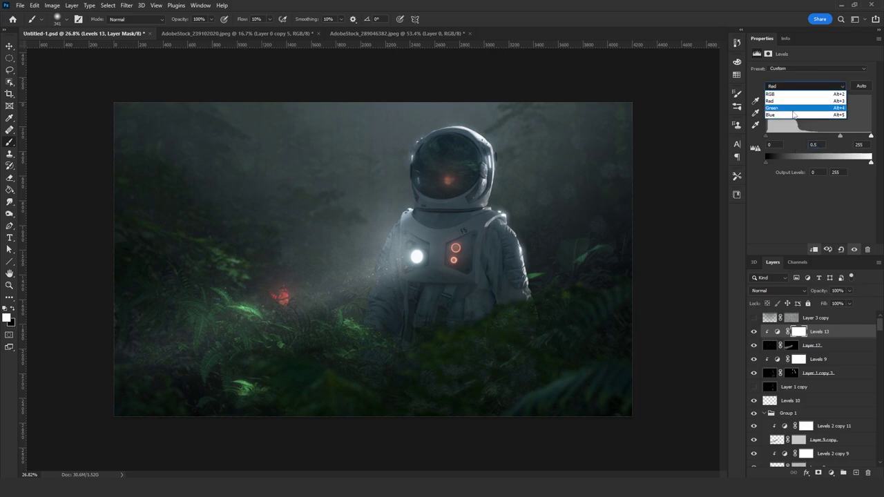
click(794, 114)
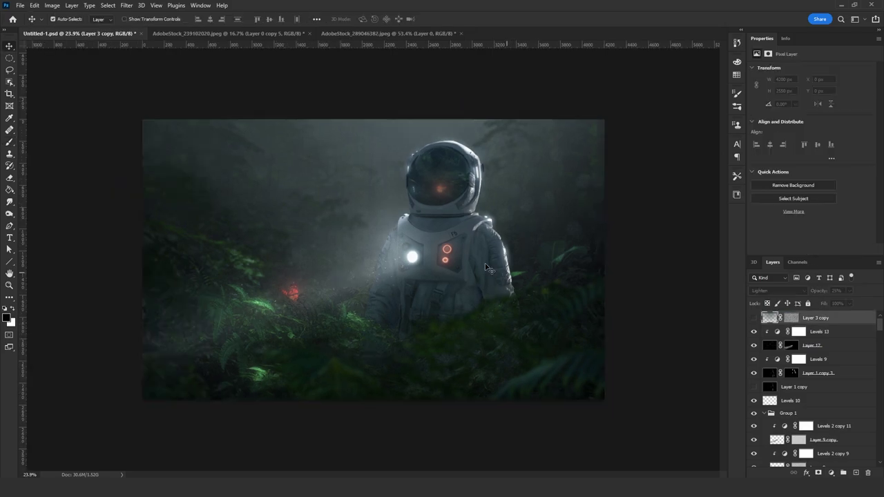
- Add a Curves adjustment above Hue/Saturation 12 in the astronaut stack, with an S-curve through 61/38 and 181/198
click(819, 432)
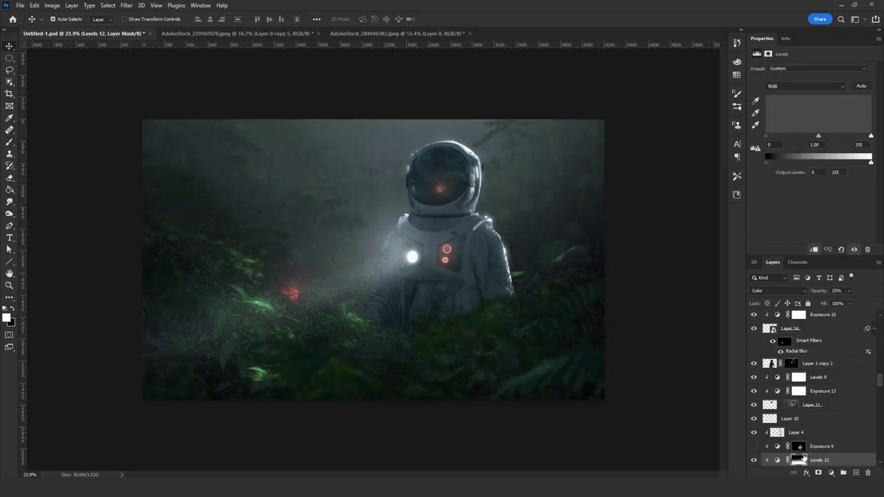
scroll(821, 406, down, 2)
click(821, 405)
click(827, 418)
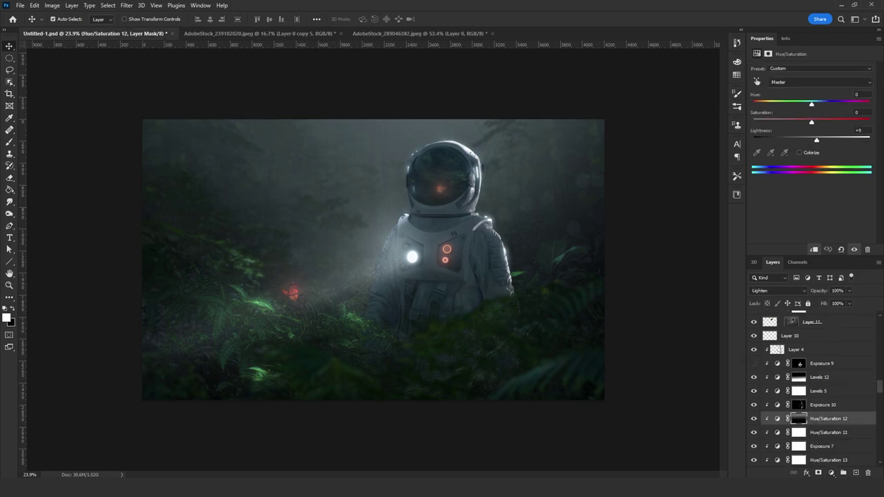
click(830, 473)
click(821, 356)
drag(795, 163, 794, 169)
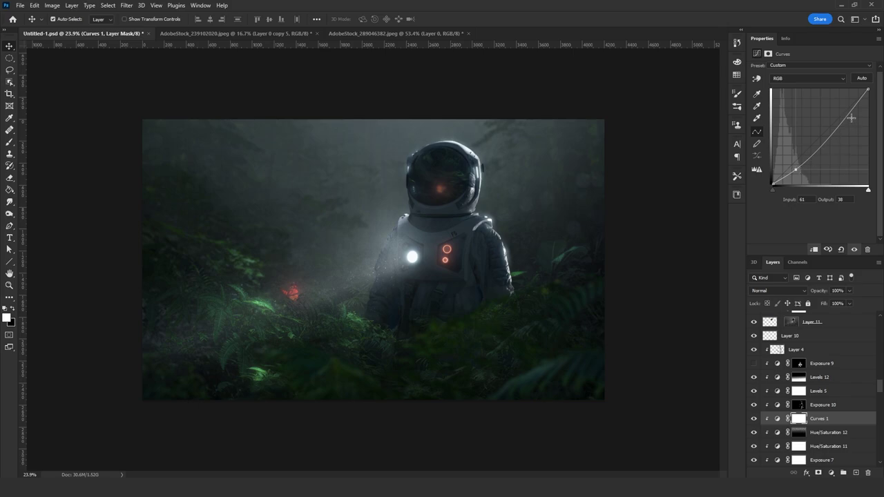
drag(852, 118, 841, 110)
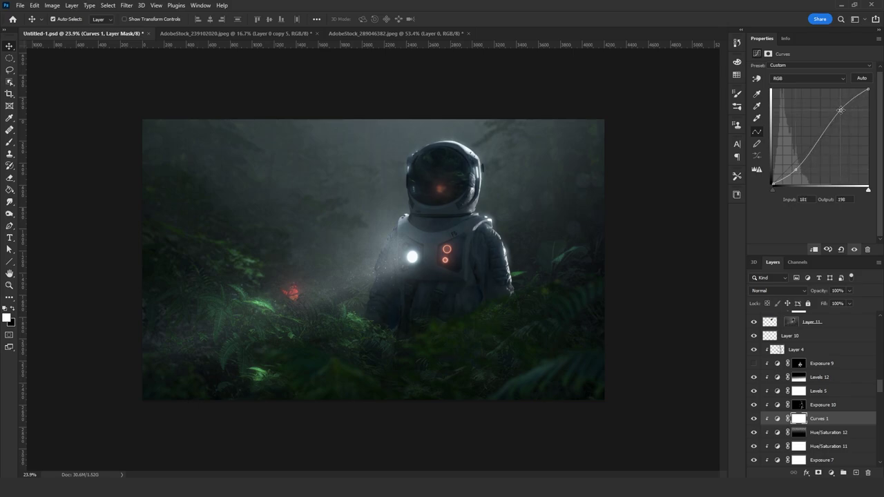
- Invert the Curves mask and draw white radial gradients on it over the astronaut's chest and lower torso
key(ctrl+i)
right_click(9, 190)
click(26, 189)
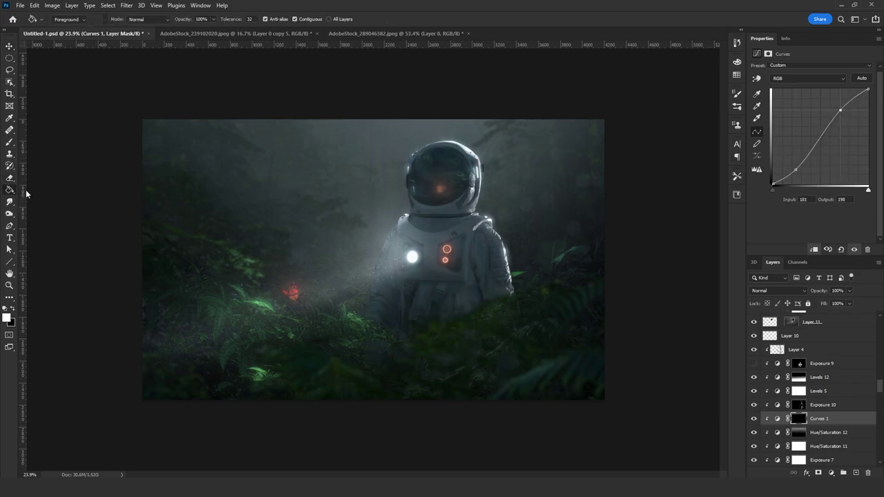
click(117, 19)
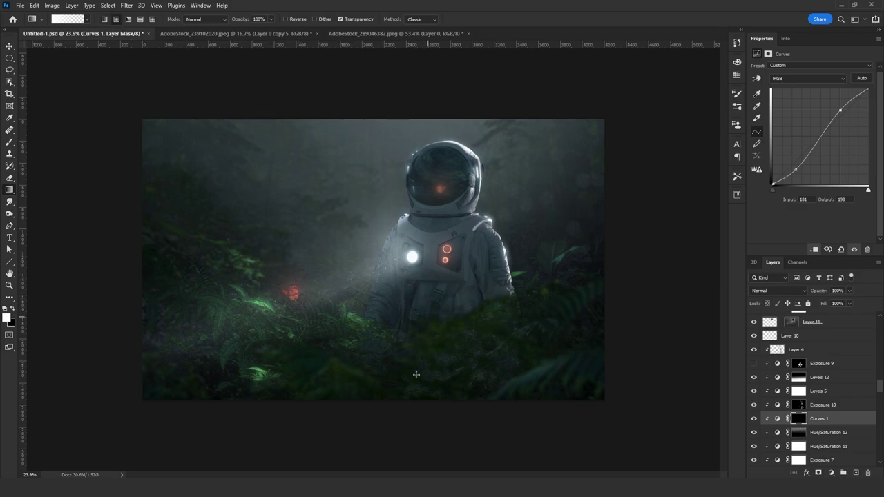
drag(426, 290, 416, 375)
drag(427, 237, 428, 307)
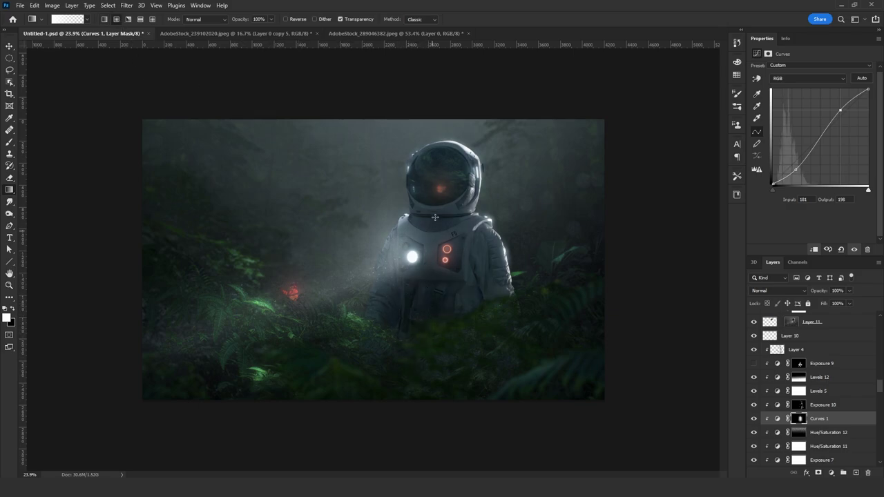
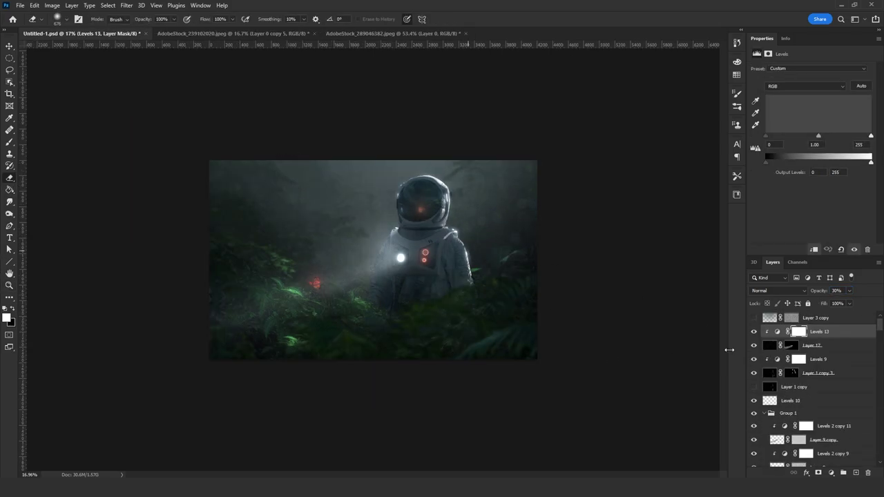
- Add a new layer above Levels 13 and fill it with black
click(855, 473)
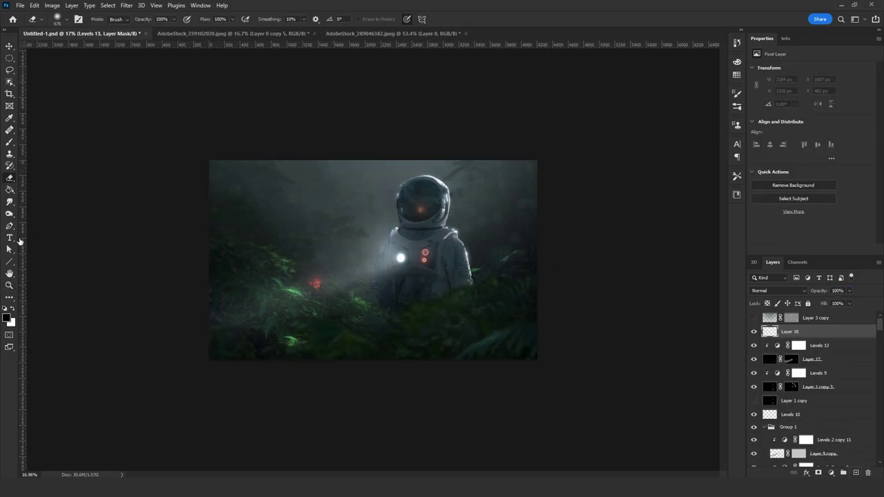
key(g)
key(alt+BackSpace)
- Render a Movie Prime lens flare at 50% brightness near the centre of the black layer
click(126, 5)
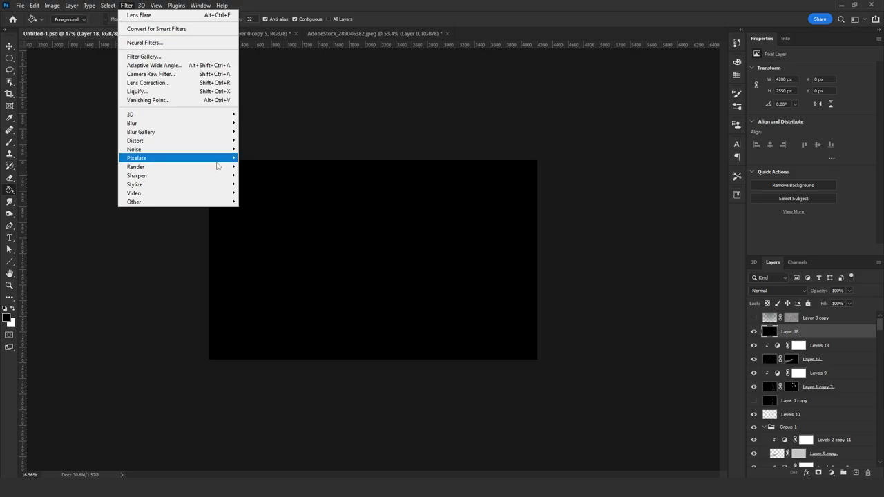
mouse_move(217, 167)
click(273, 224)
click(360, 278)
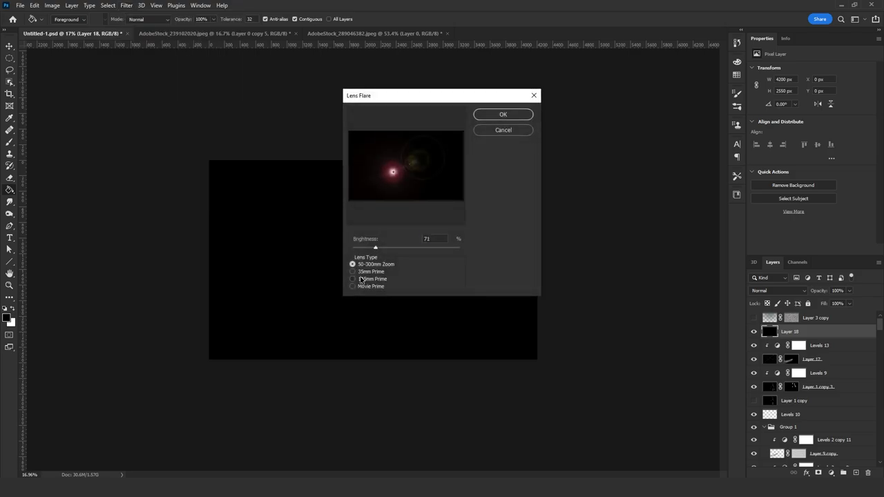
click(362, 272)
click(365, 287)
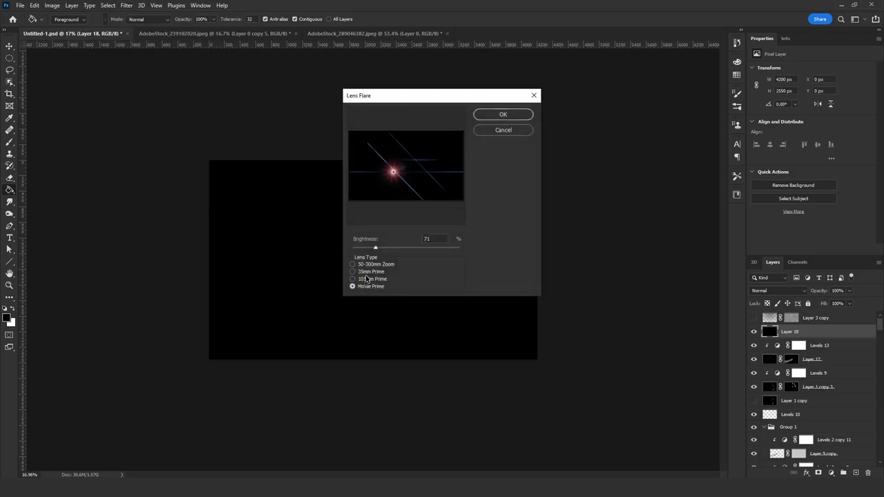
drag(398, 202, 410, 171)
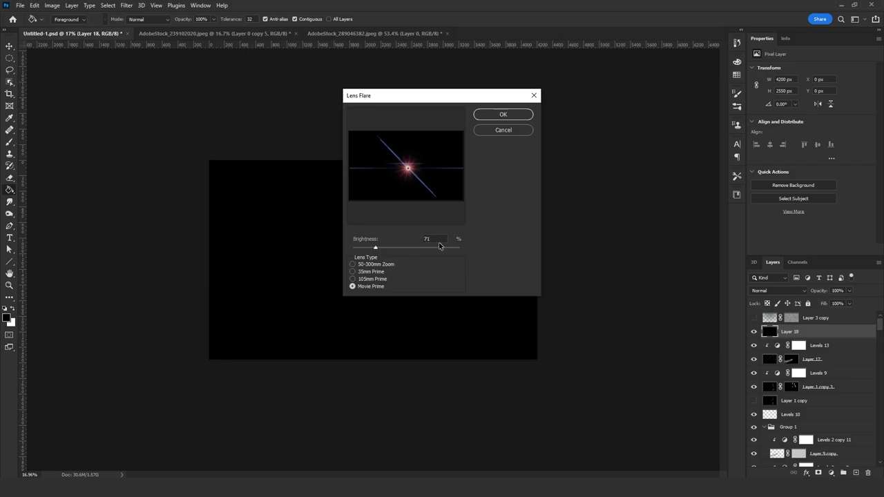
text(50)
click(502, 116)
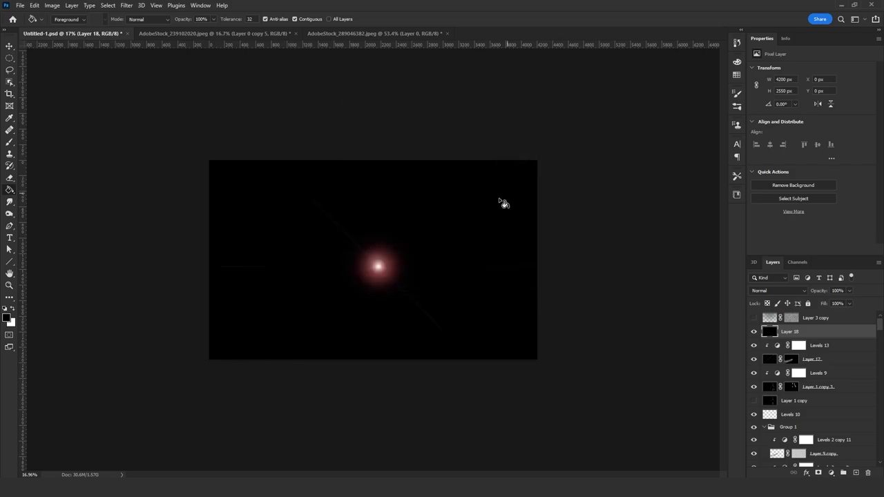
- Set the lens flare layer to Screen blending and move the flare onto the astronaut's glowing chest light
click(758, 290)
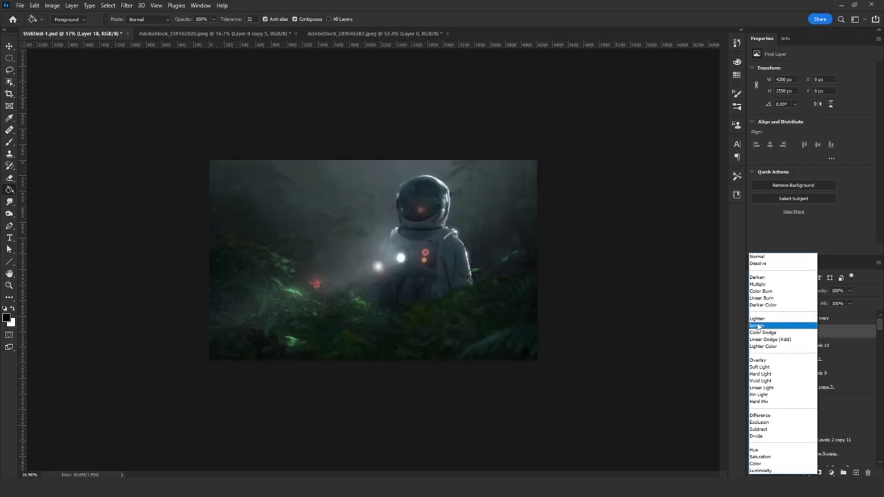
click(763, 325)
key(ctrl+t)
drag(416, 267, 439, 259)
key(Return)
- Flip the flare layer horizontally, rotate it, and realign the flare with the chest light
right_click(422, 273)
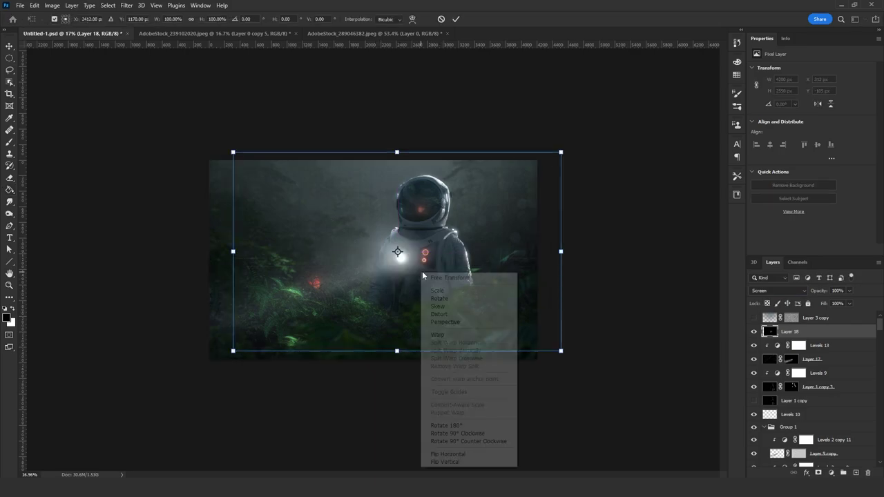
click(449, 451)
drag(431, 275, 439, 275)
drag(391, 396, 308, 378)
mouse_move(487, 275)
mouse_down()
mouse_move(495, 280)
mouse_move(482, 281)
mouse_up()
key(Return)
- Erase the outer areas of the flare layer with a soft eraser about 2135 px in size
key(b)
key(bracketright)
key(bracketright)
key(bracketright)
key(bracketright)
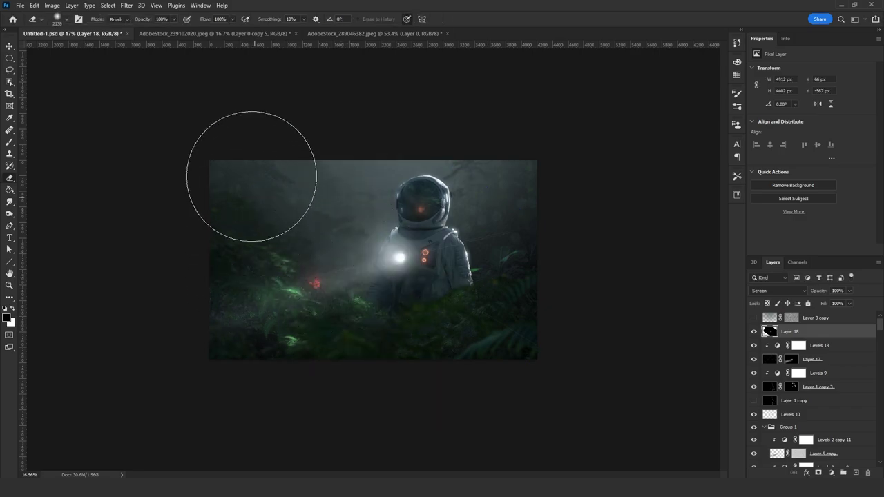
- Apply a 15 px Field Blur to the lens flare layer
click(127, 5)
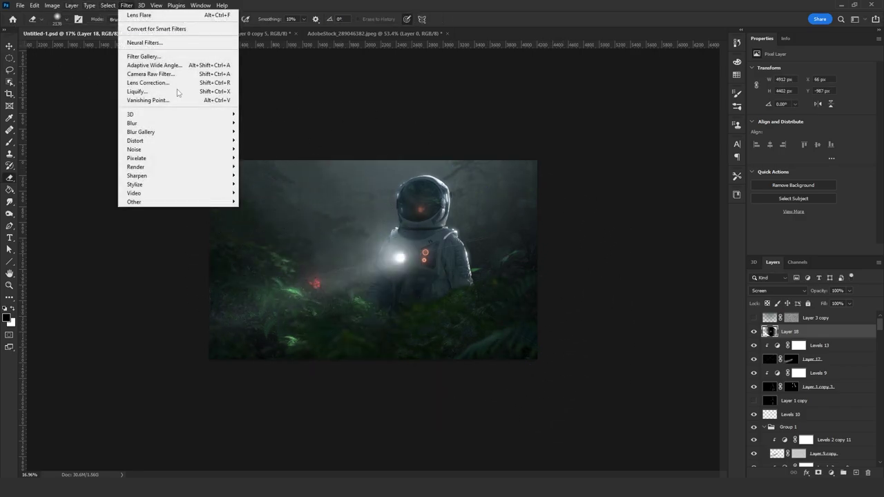
mouse_move(225, 142)
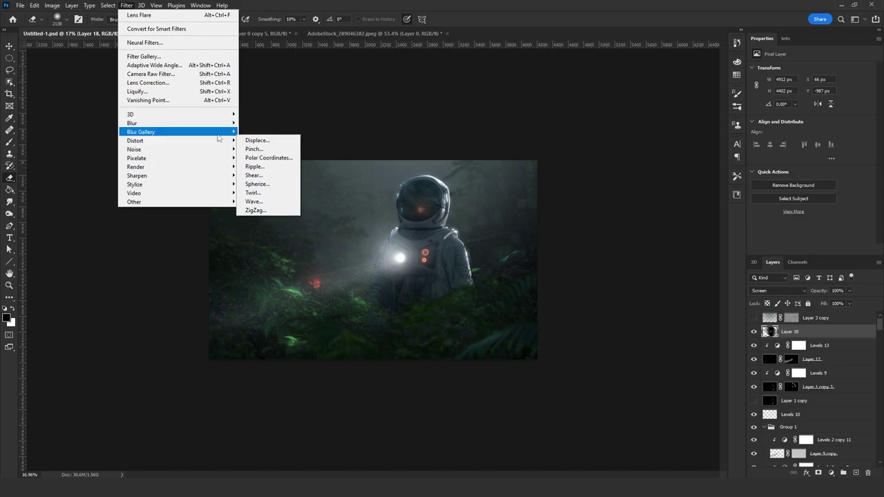
click(256, 133)
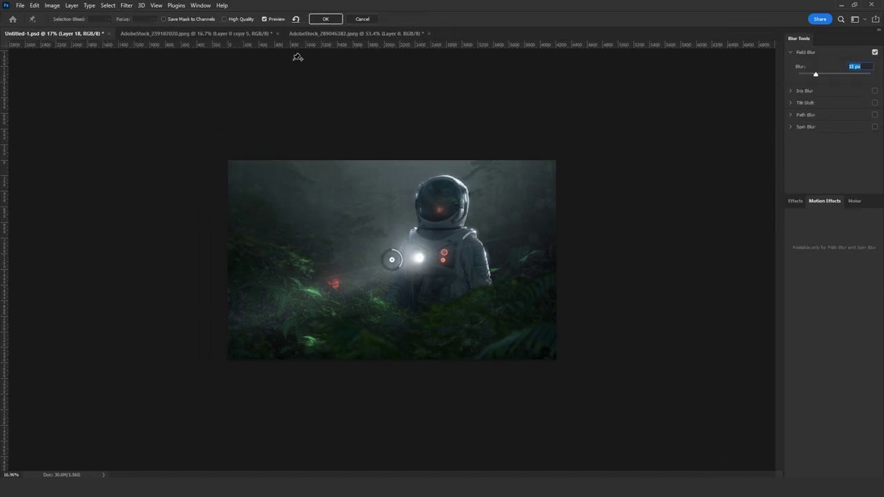
click(322, 21)
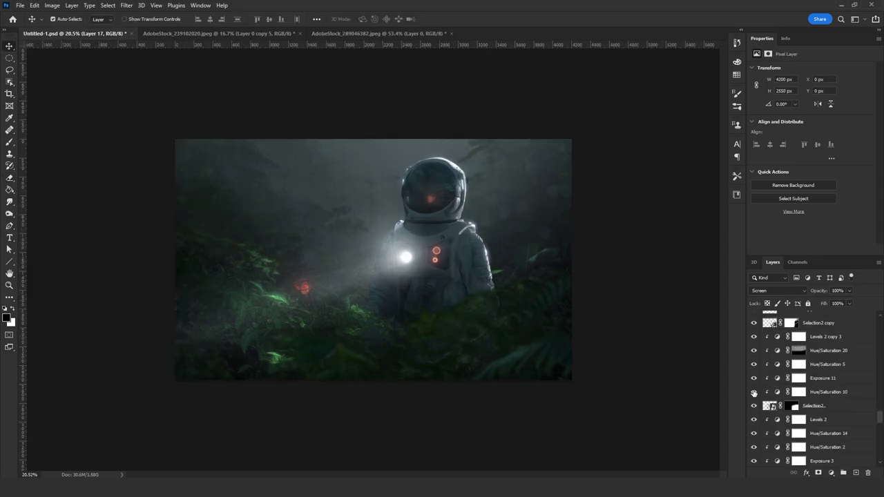
scroll(753, 393, up, 2)
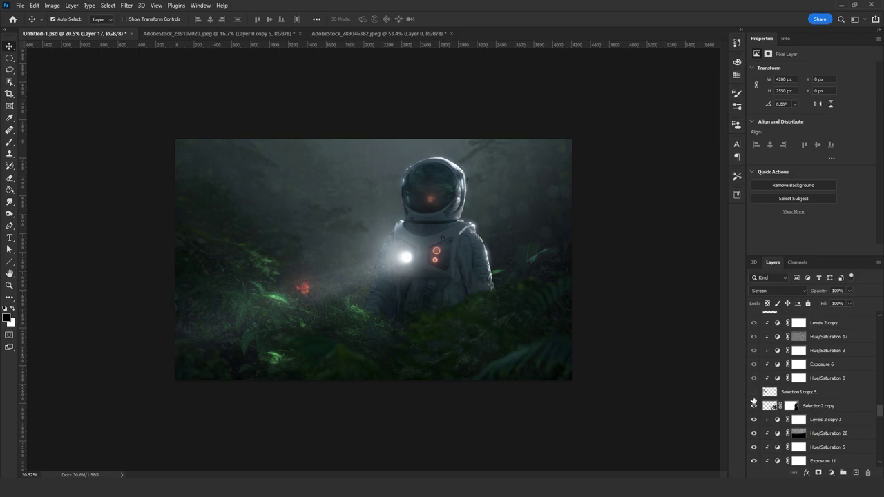
- Add a clipped Hue/Saturation adjustment to the Selection5 copy 5 foliage layer and place it directly below Levels 2 copy
click(753, 393)
click(814, 394)
click(832, 472)
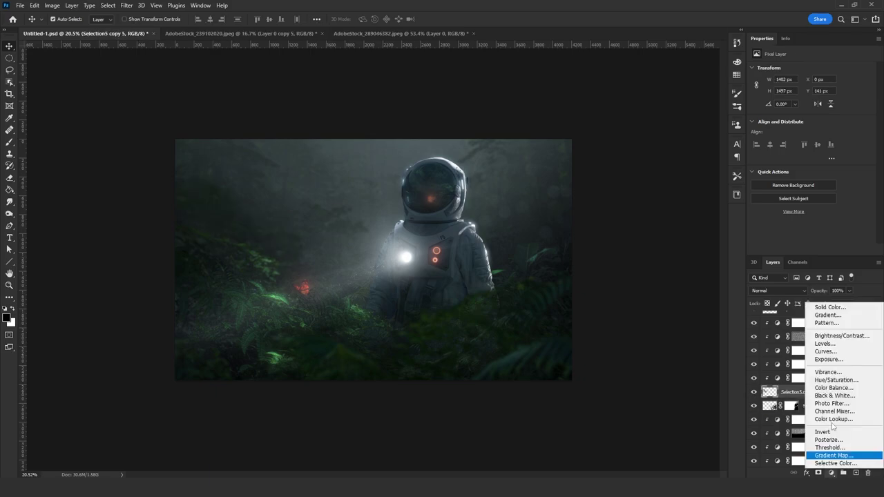
click(835, 380)
drag(832, 392, 832, 338)
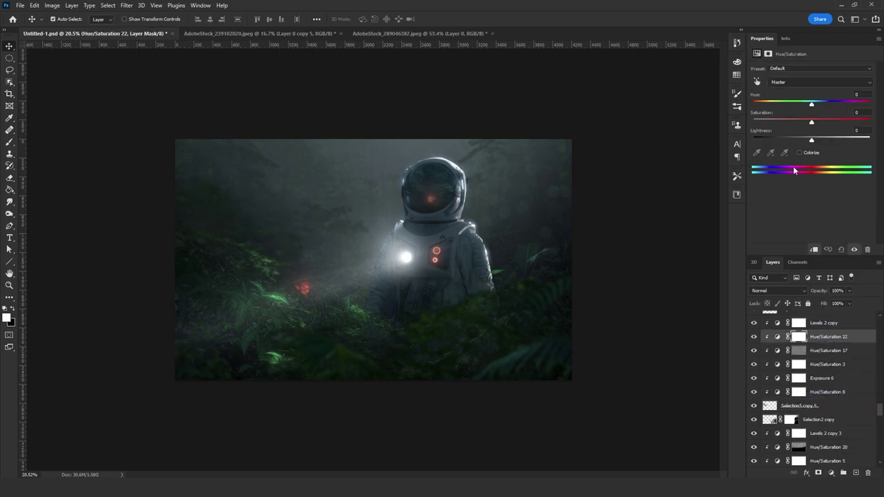
- Set the new adjustment's Lightness to +4 and fade the lower part of its mask to black with the Gradient tool
drag(813, 140, 814, 139)
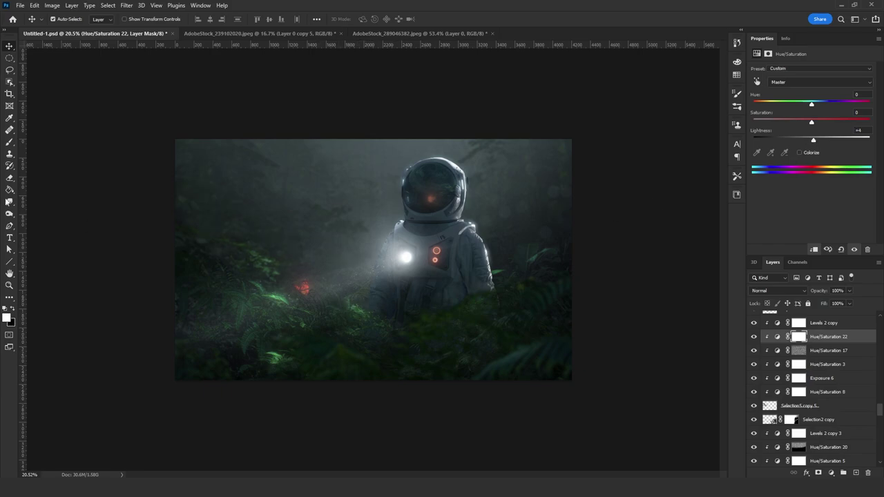
right_click(9, 189)
click(42, 188)
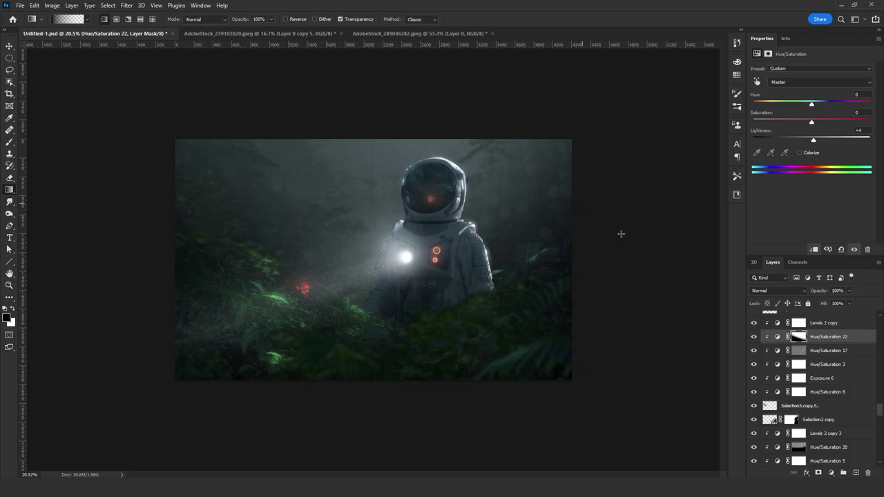
- Erase part of the Selection3 copy foliage layer with a soft eraser about 1437 px in size
scroll(789, 366, down, 3)
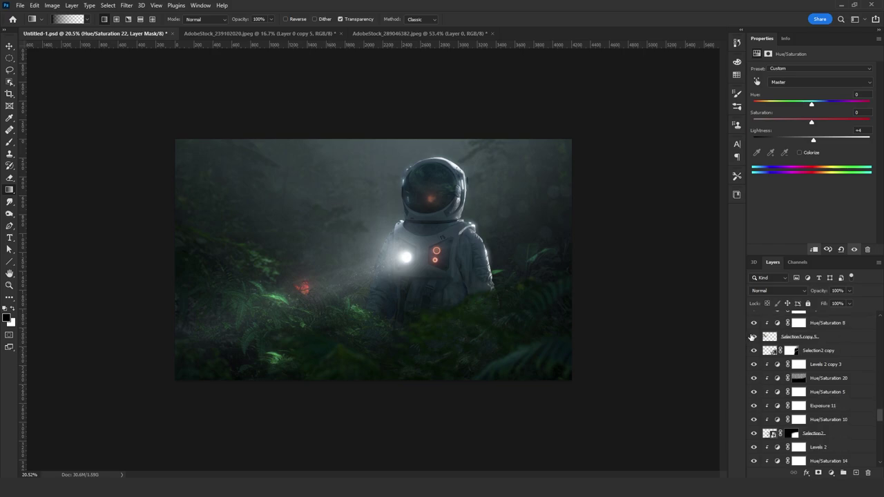
scroll(751, 373, down, 4)
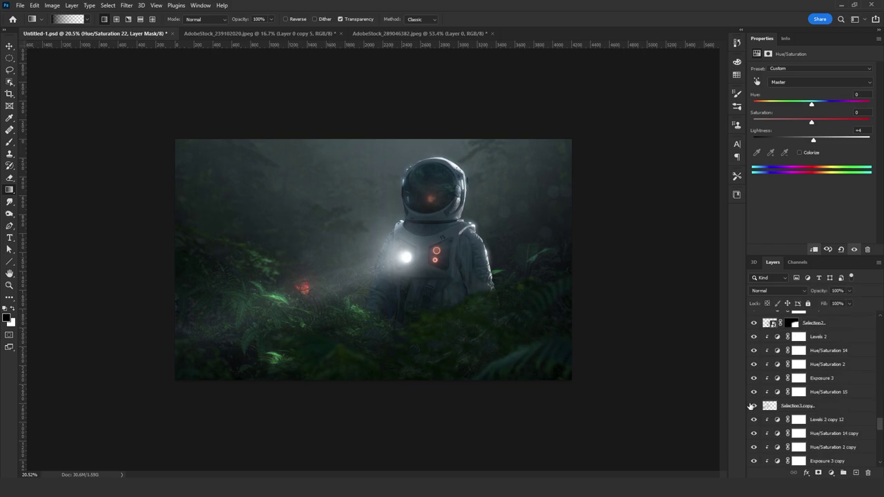
click(752, 409)
click(783, 407)
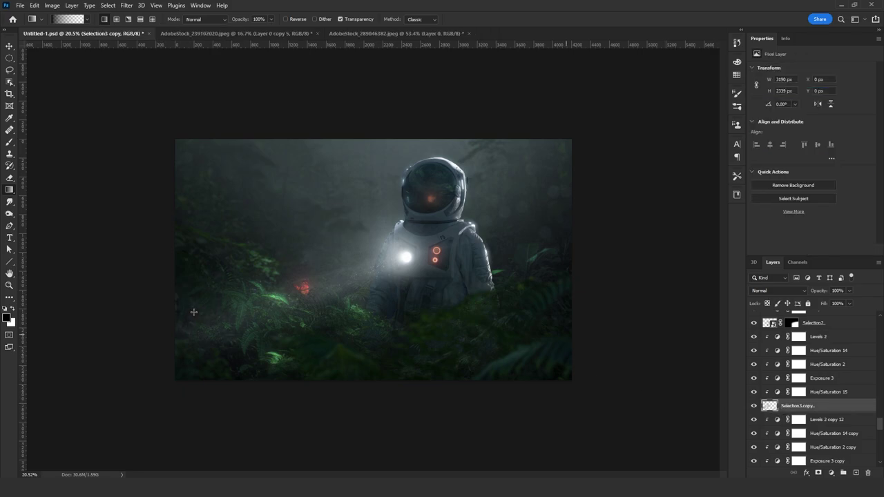
key(e)
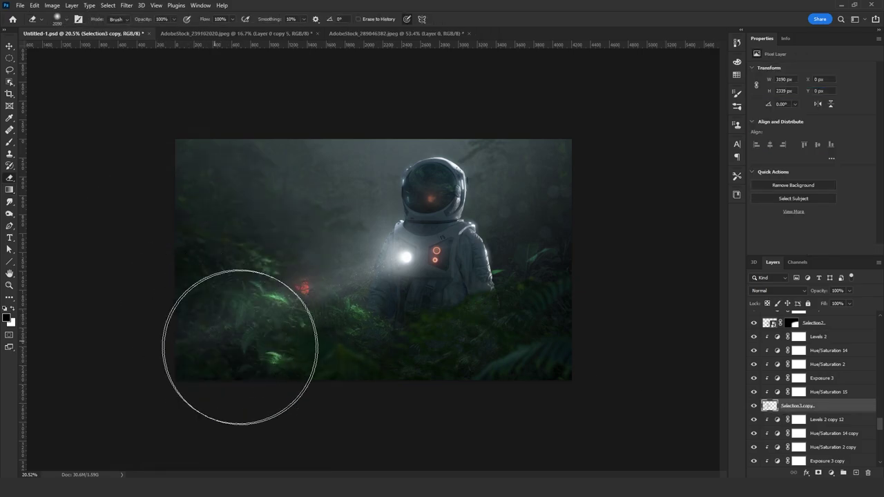
drag(500, 240, 408, 239)
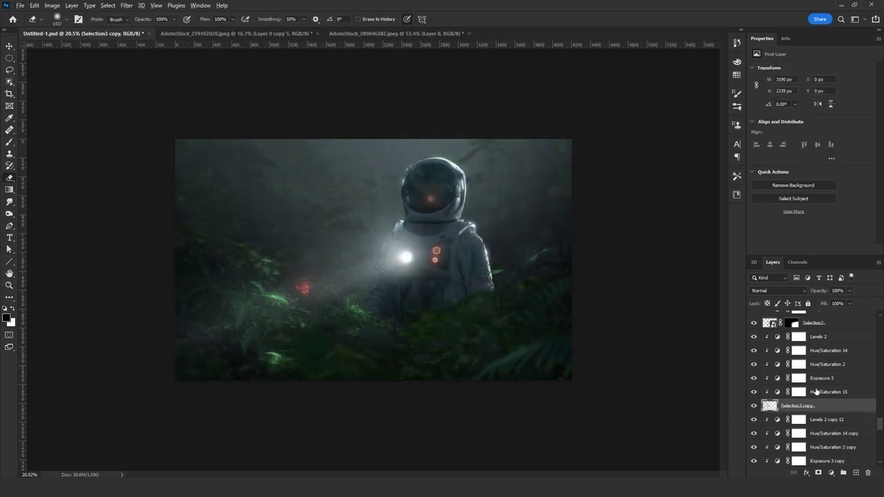
- Open the Camera Raw Filter on Layer 21 and set Contrast to +19, Clarity to +15 and Saturation to +17
scroll(815, 391, up, 12)
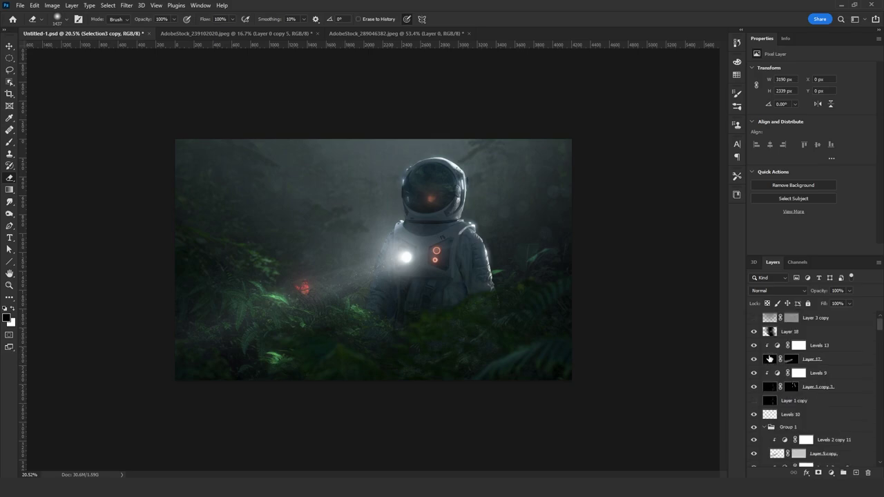
click(127, 5)
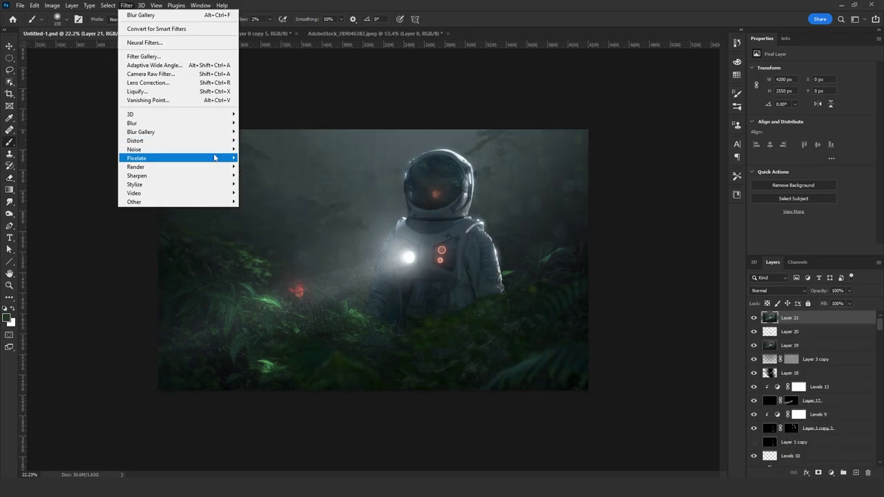
mouse_move(215, 150)
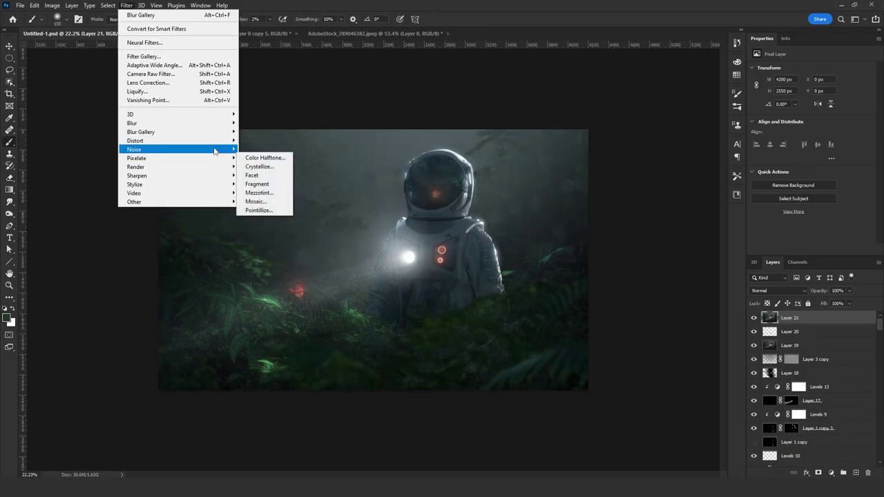
click(184, 74)
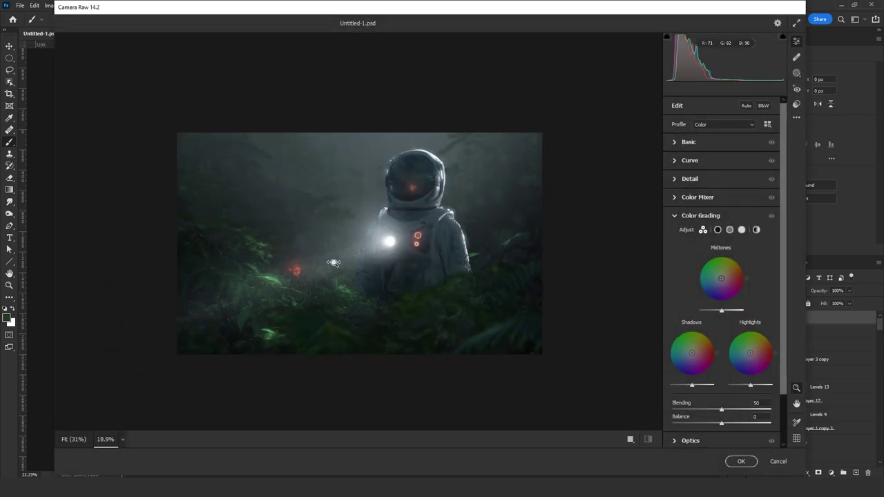
click(684, 141)
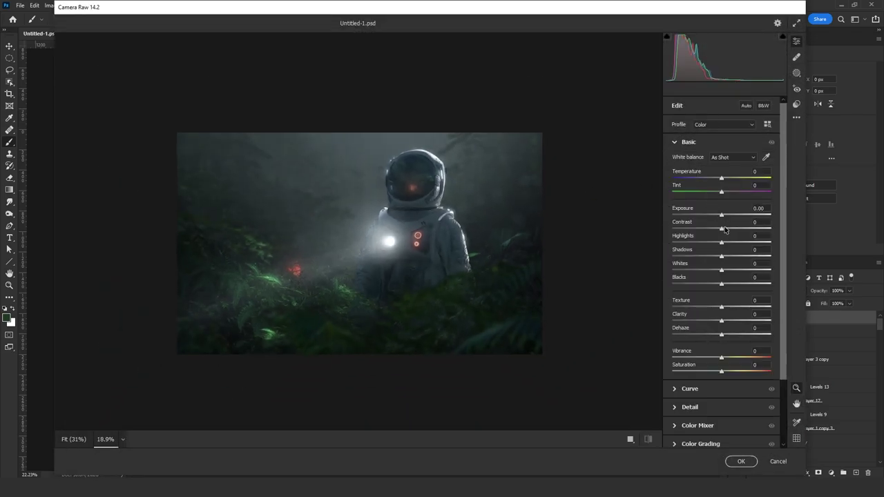
drag(724, 230, 731, 228)
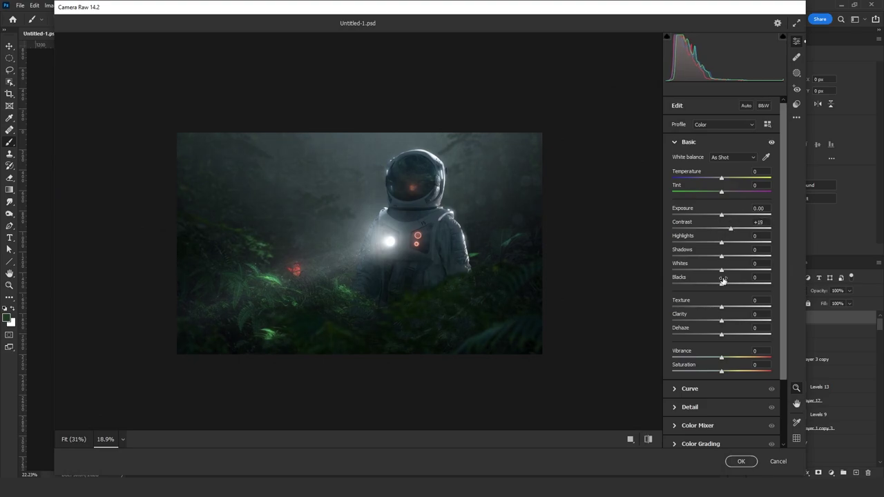
drag(722, 321, 732, 327)
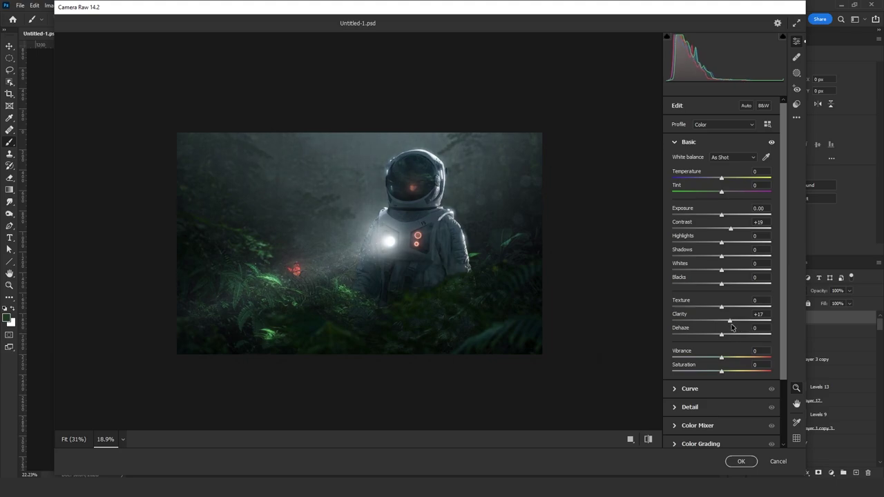
scroll(728, 373, down, 3)
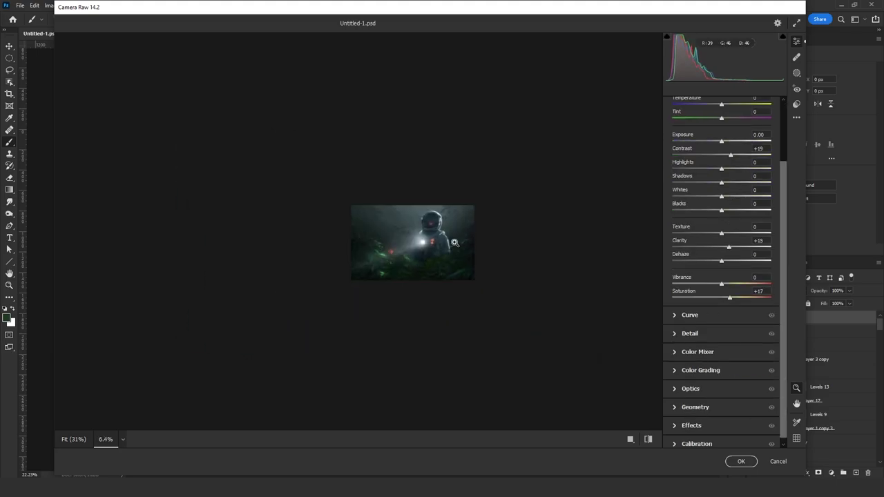
- Grade the shadows violet (hue 272, saturation 11), tint the highlights blue and brighten them, and shift the midtones towards green
click(700, 365)
drag(751, 354, 686, 348)
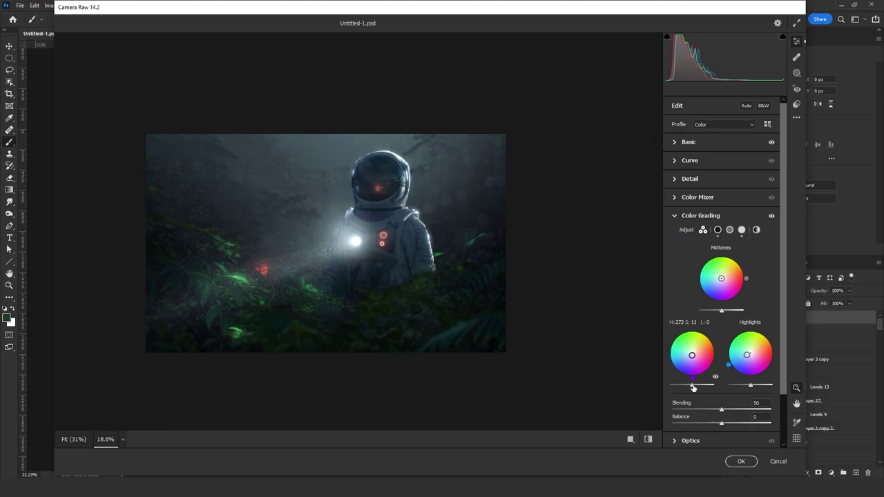
drag(692, 385, 690, 390)
drag(751, 385, 759, 386)
drag(722, 280, 705, 254)
drag(452, 241, 430, 243)
scroll(430, 243, down, 3)
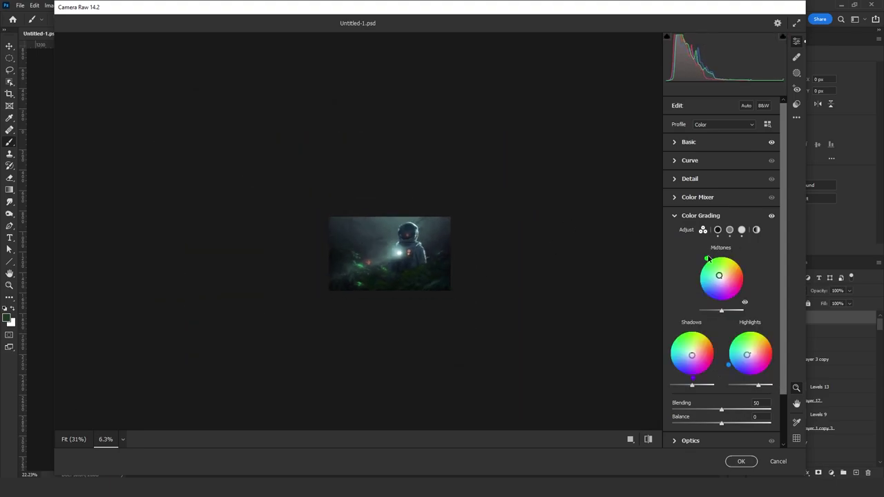
- Change the grading to midtones hue 183, saturation 18, shadows hue 247, saturation 11, and orange-tinted highlights
drag(718, 276, 718, 280)
drag(747, 355, 780, 375)
scroll(427, 245, up, 3)
scroll(304, 233, down, 2)
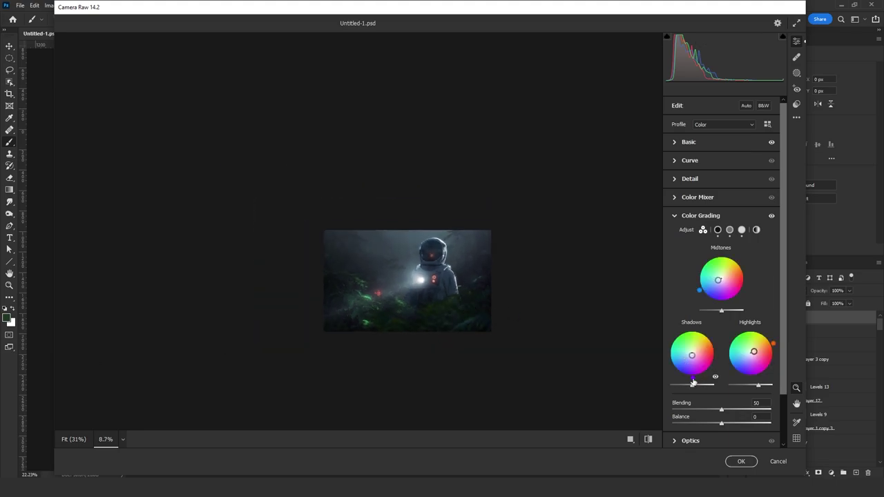
mouse_move(692, 378)
mouse_down()
mouse_move(684, 381)
mouse_move(639, 339)
mouse_move(703, 322)
mouse_move(720, 335)
mouse_move(716, 392)
mouse_move(695, 392)
mouse_move(688, 380)
mouse_up()
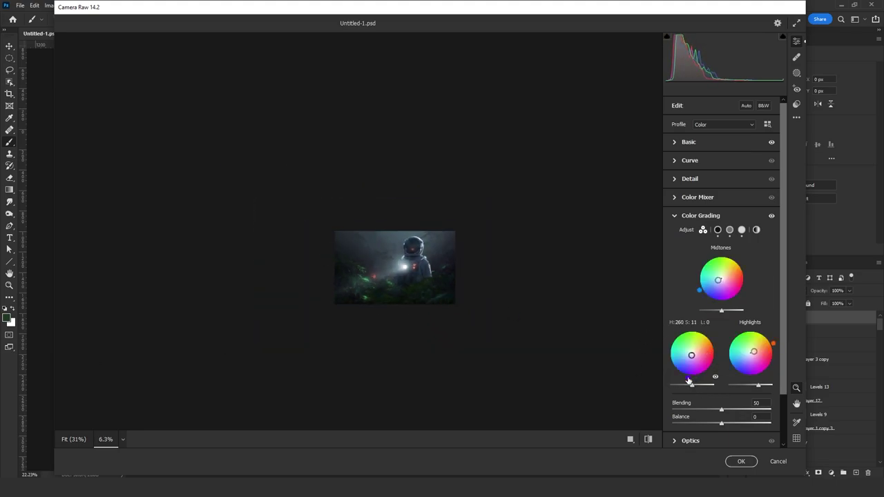
drag(701, 290, 668, 284)
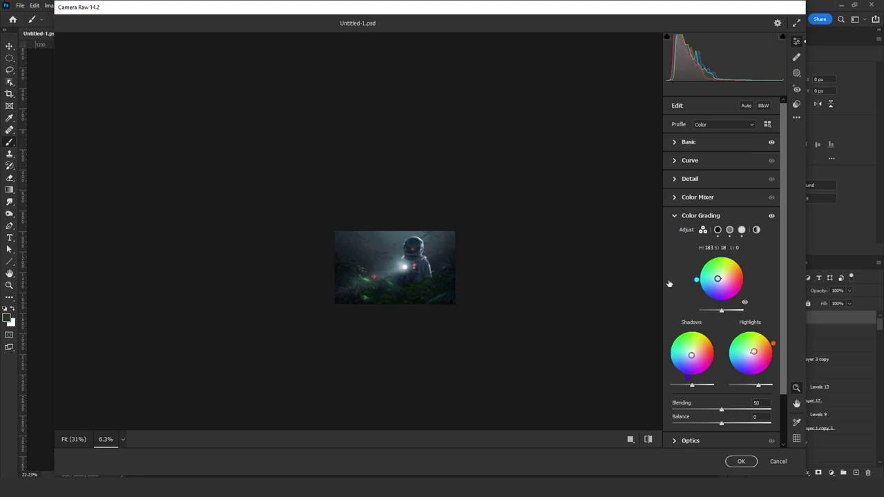
drag(683, 380, 682, 377)
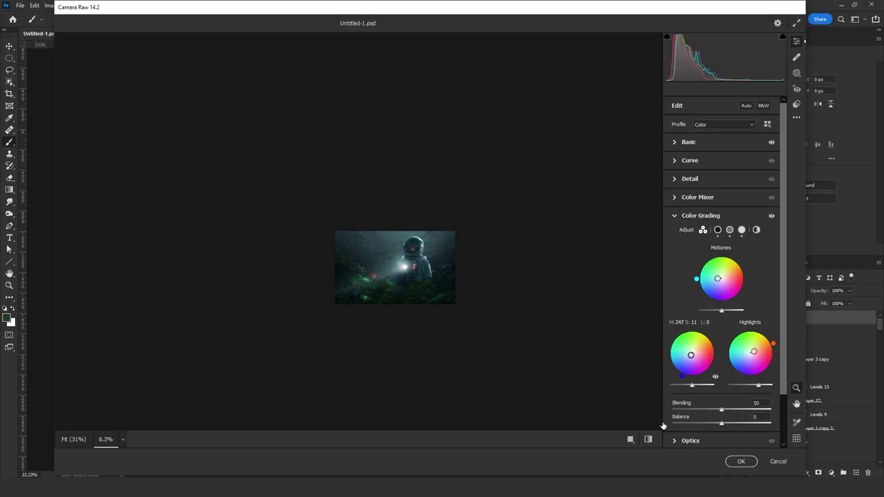
- Adjust the hues of the reds, oranges, greens, aquas and magentas in the Color Mixer
click(698, 197)
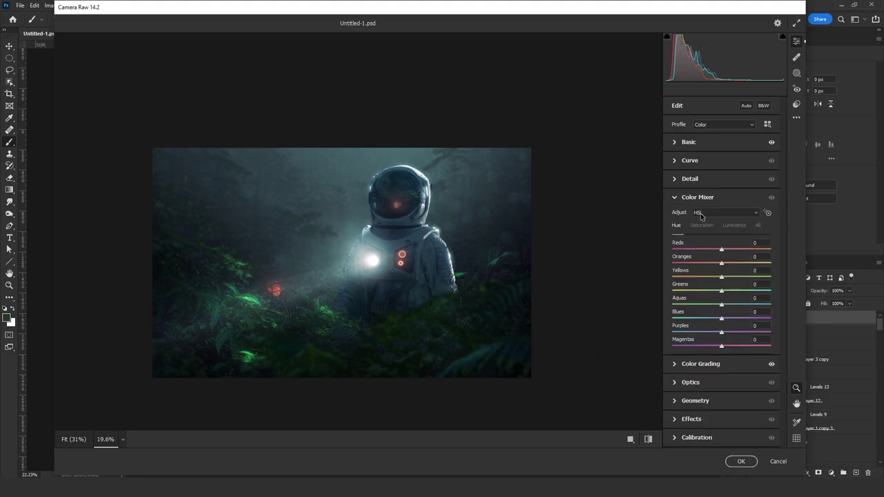
mouse_move(721, 249)
mouse_down()
mouse_move(706, 256)
mouse_move(711, 250)
mouse_up()
drag(721, 263, 716, 264)
drag(672, 291, 715, 308)
double_click(714, 304)
drag(720, 346, 664, 348)
- Set the Color Mixer's greens saturation to +1 and oranges luminance to +5, leaving reds luminance at 0
click(702, 226)
drag(721, 290, 749, 292)
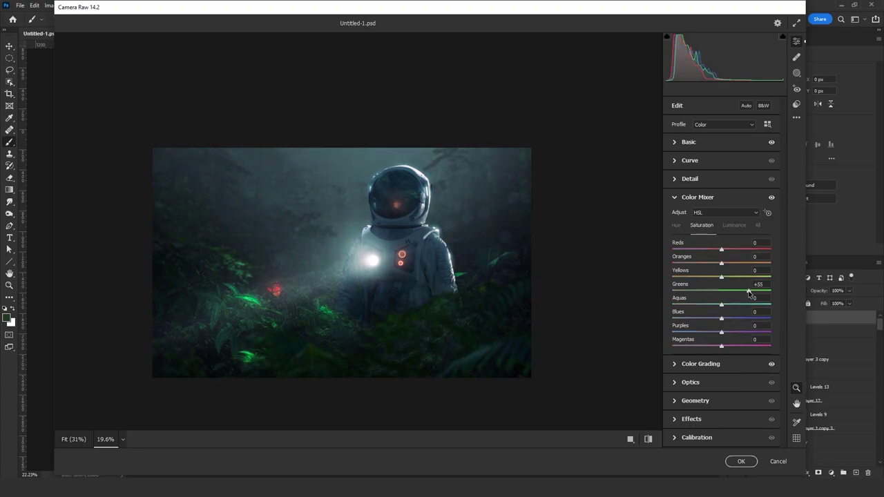
drag(680, 293, 722, 292)
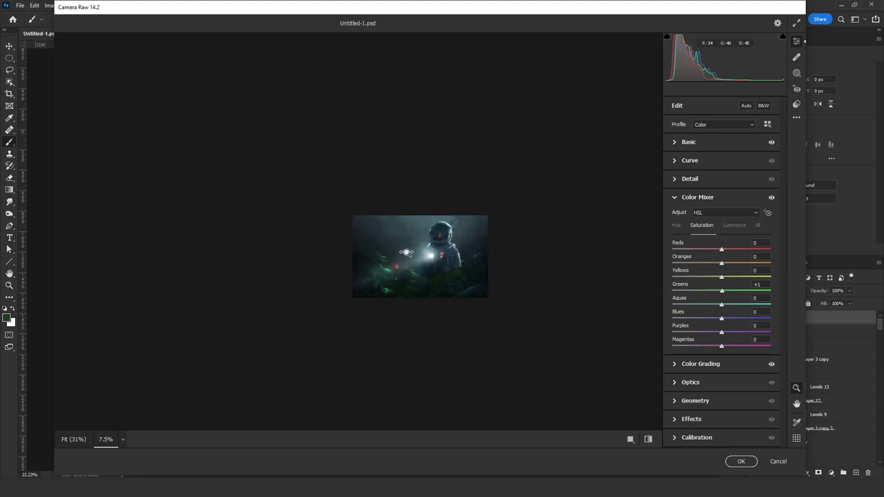
click(732, 227)
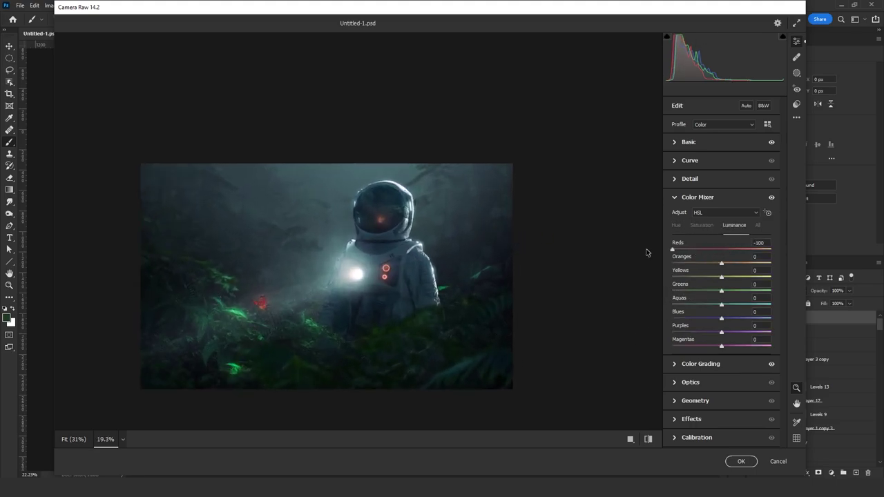
drag(721, 263, 777, 272)
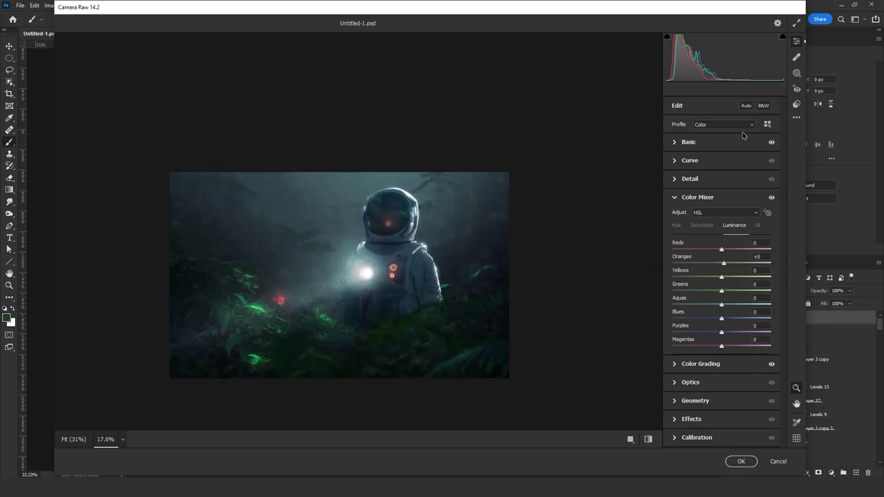
- Create a large tilted radial gradient mask around the astronaut and light beam, and invert it to affect the surroundings
click(796, 103)
click(698, 193)
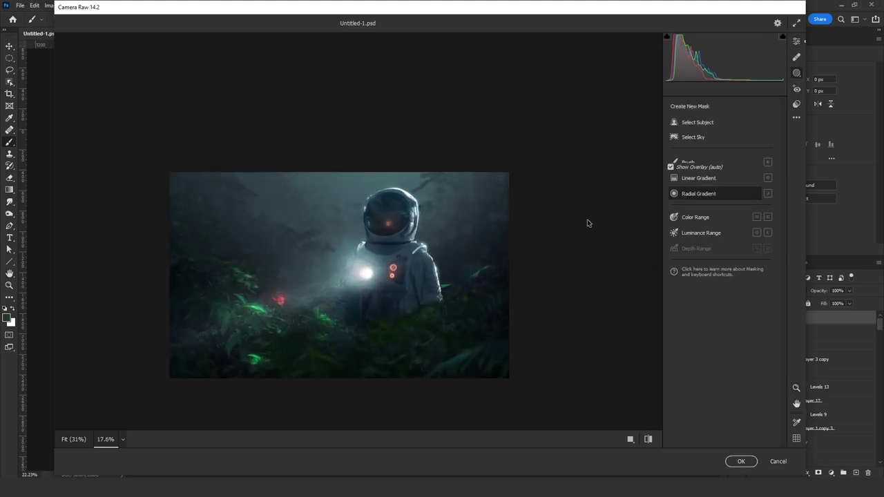
drag(366, 242, 573, 224)
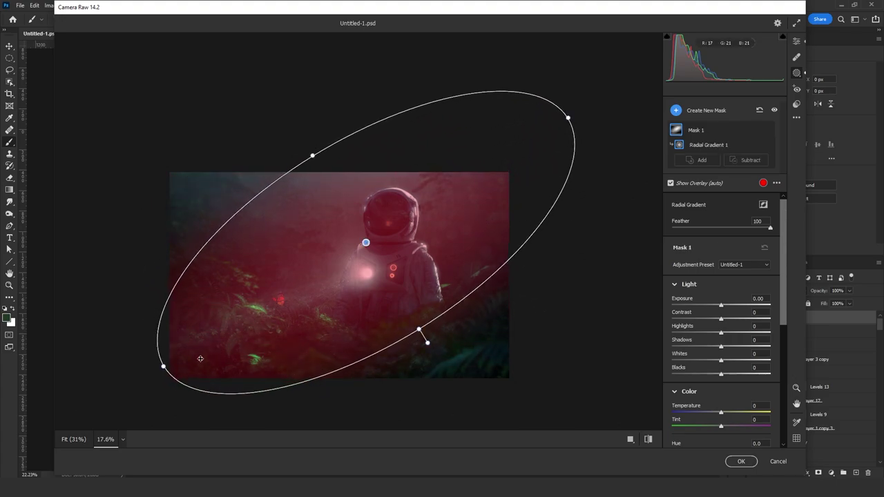
drag(162, 366, 175, 359)
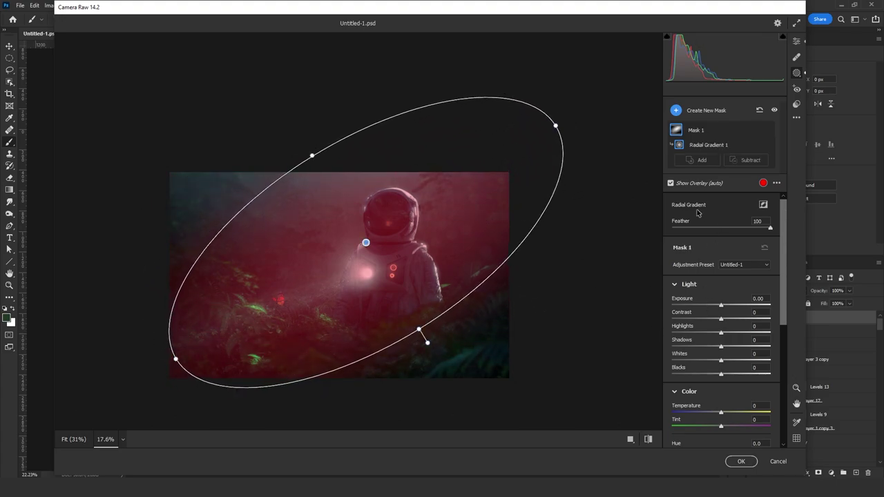
right_click(692, 146)
click(711, 173)
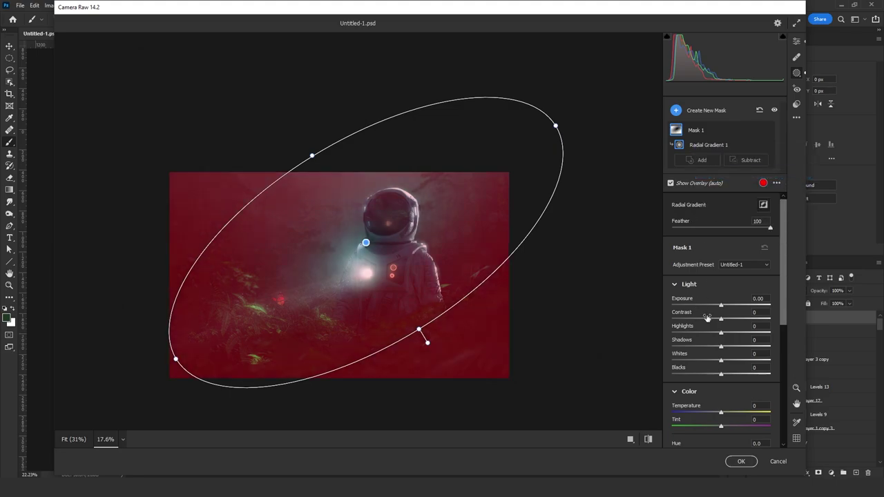
- Set the inverted radial mask to Exposure -0.70, Contrast +17 and Blacks +15, with a Feather of 56
drag(720, 306, 713, 308)
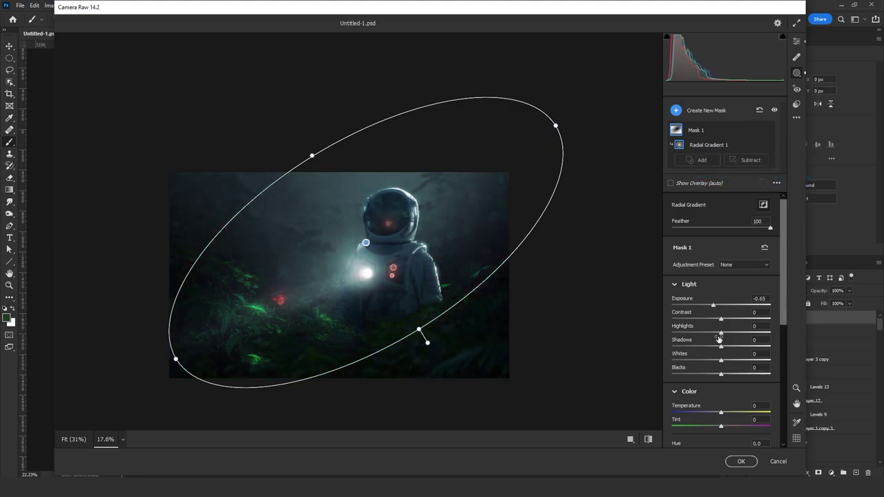
drag(720, 374, 727, 375)
mouse_move(721, 319)
mouse_down()
mouse_move(737, 320)
mouse_move(729, 321)
mouse_up()
drag(728, 376, 731, 376)
drag(715, 307, 714, 307)
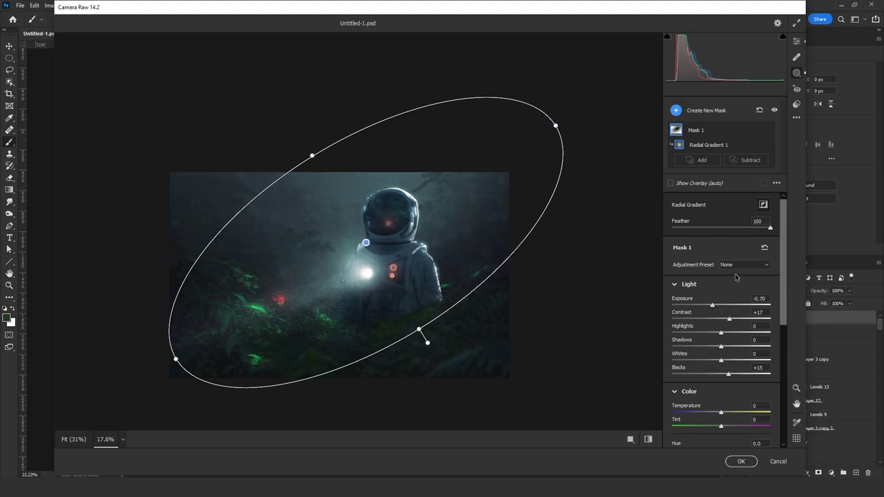
drag(740, 228, 738, 229)
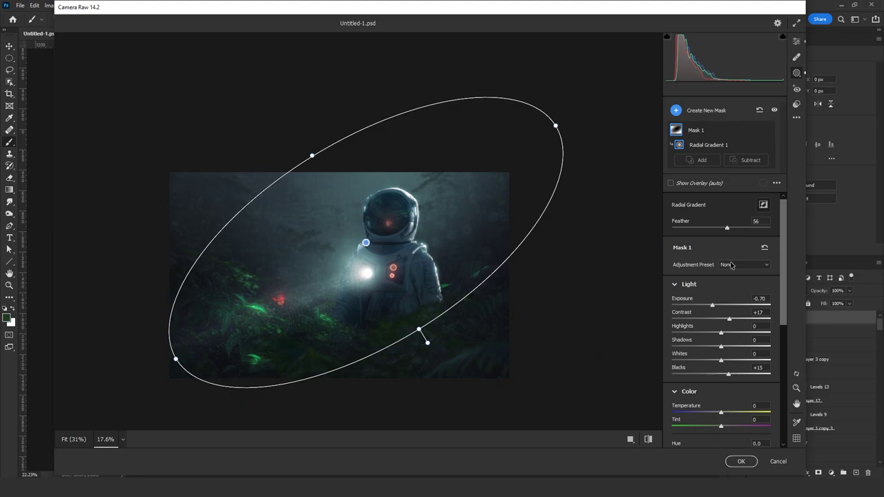
- Slightly adjust the Temperature and Tint of the inverted radial mask and return to the main edit settings
drag(719, 412, 717, 412)
drag(368, 192, 352, 204)
drag(720, 426, 720, 425)
click(796, 41)
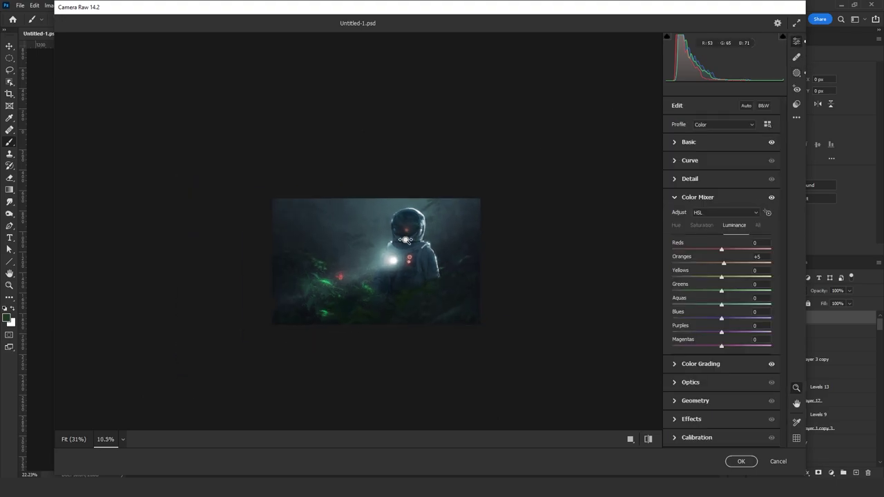
- Fine-tune the Basic adjustments and set the Effects Vignetting to -7
drag(467, 214, 535, 226)
click(688, 142)
drag(730, 229, 724, 215)
scroll(724, 329, down, 3)
click(691, 416)
drag(721, 311, 718, 313)
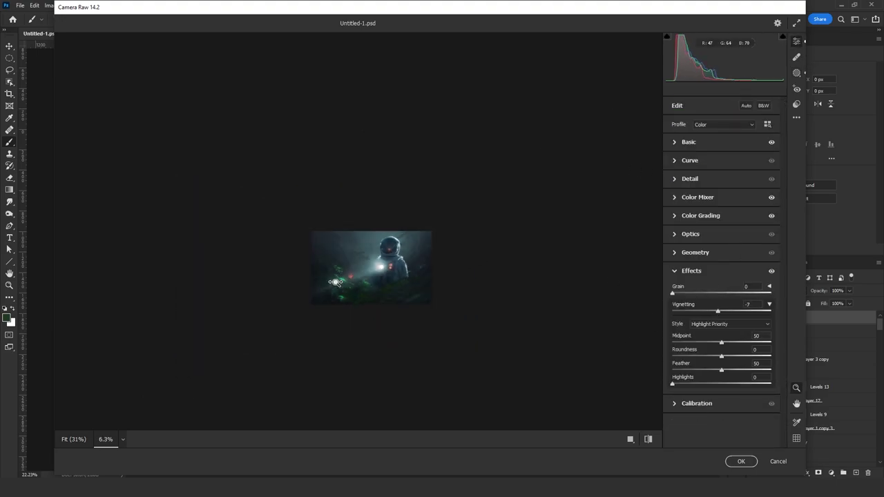
- Fine-tune the Calibration hues and saturations of the red, green and blue primaries and apply the Camera Raw grade
key(ctrl+7)
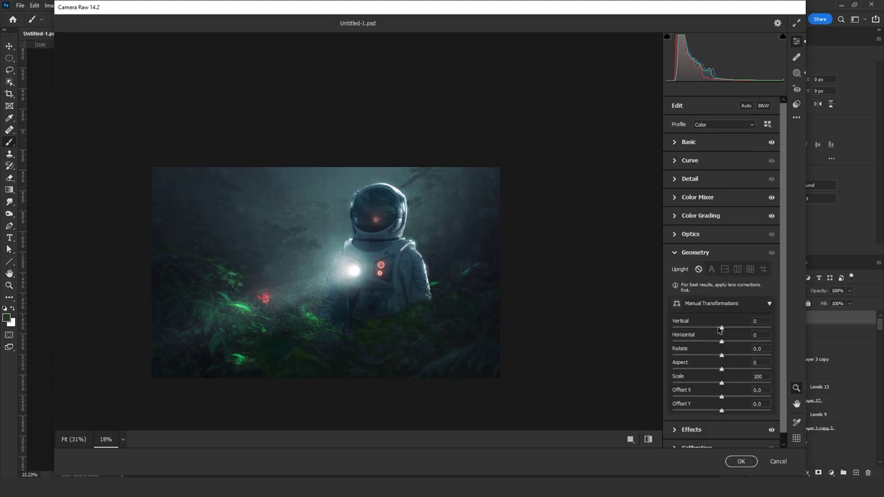
click(694, 250)
click(696, 289)
mouse_move(720, 384)
mouse_down()
mouse_move(766, 384)
mouse_move(729, 384)
mouse_up()
mouse_move(721, 425)
mouse_down()
mouse_move(676, 425)
mouse_move(721, 425)
mouse_up()
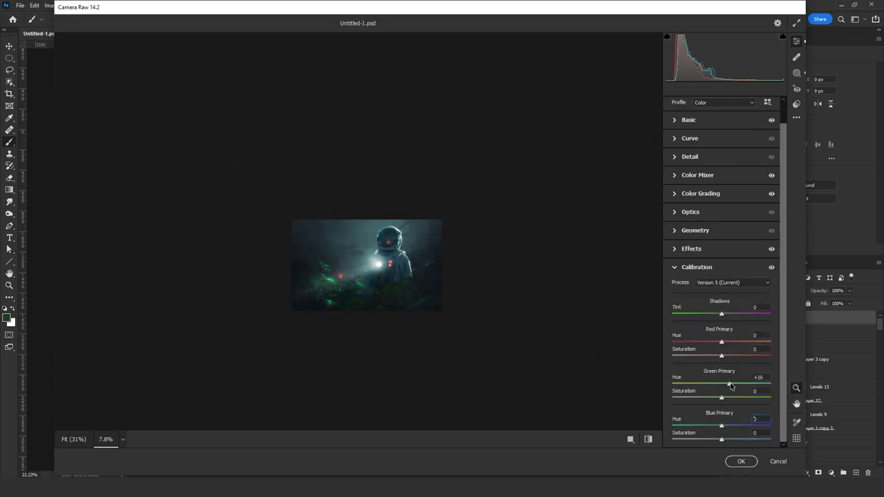
drag(729, 384, 724, 384)
mouse_move(722, 398)
mouse_down()
mouse_move(753, 397)
mouse_move(721, 397)
mouse_up()
drag(722, 355, 731, 356)
drag(732, 443, 725, 443)
key(Return)
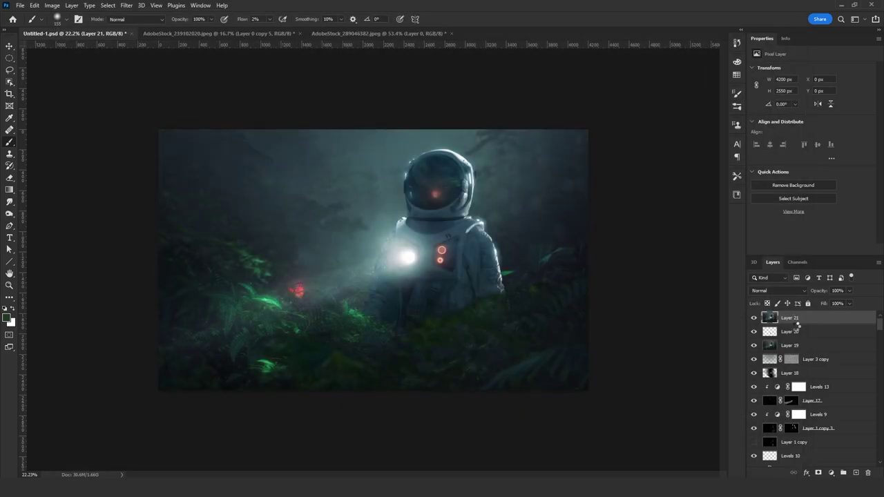
- Stamp all visible layers into a new top layer and convert it to a Smart Object
key(ctrl+shift+alt+e)
right_click(811, 316)
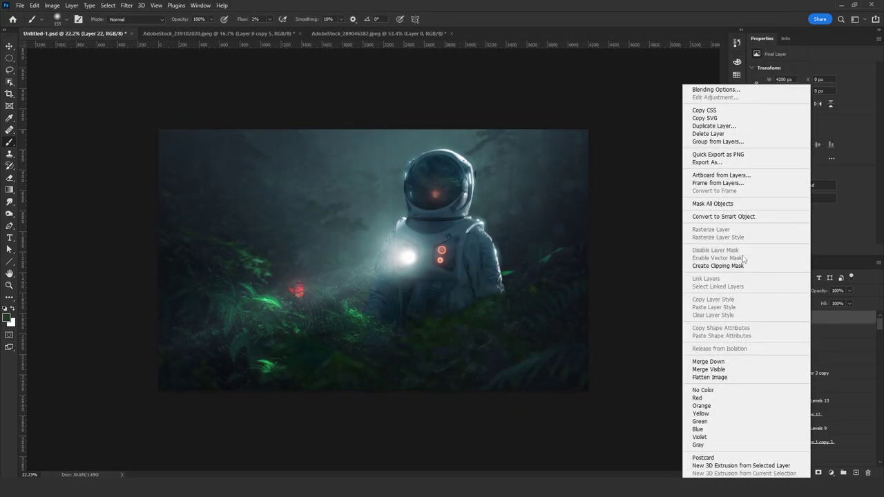
click(740, 217)
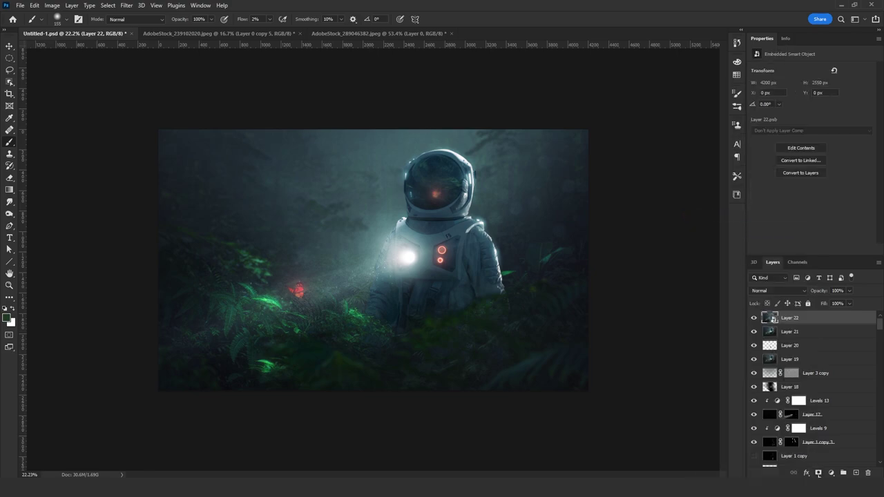
- Apply Smart Sharpen with Amount 180%, Radius 1.0 px, Reduce Noise 2% and Remove set to Gaussian Blur
click(126, 5)
mouse_move(191, 177)
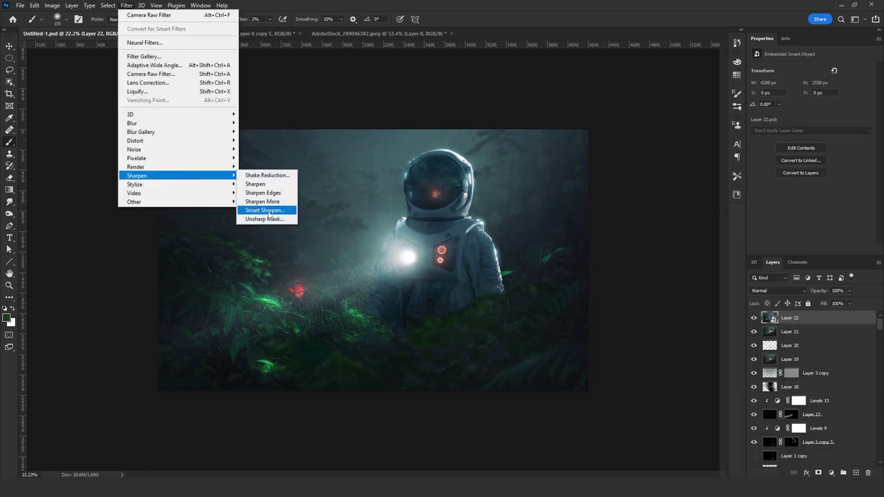
click(266, 211)
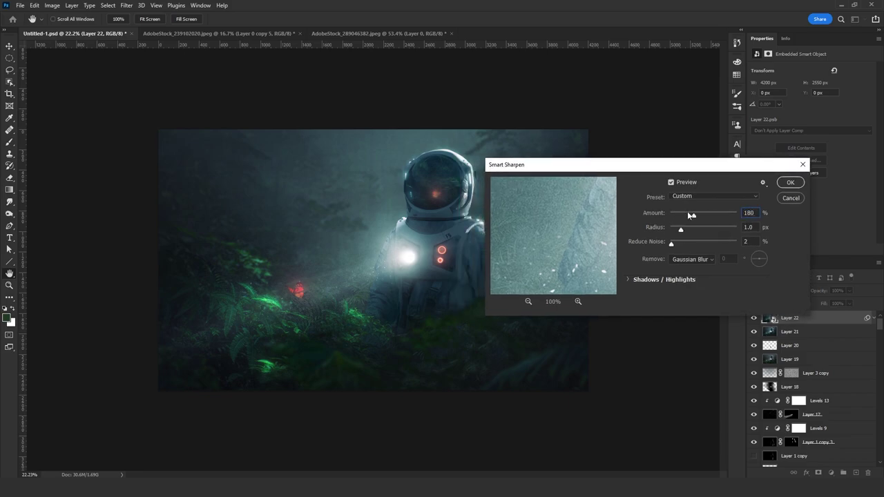
click(787, 183)
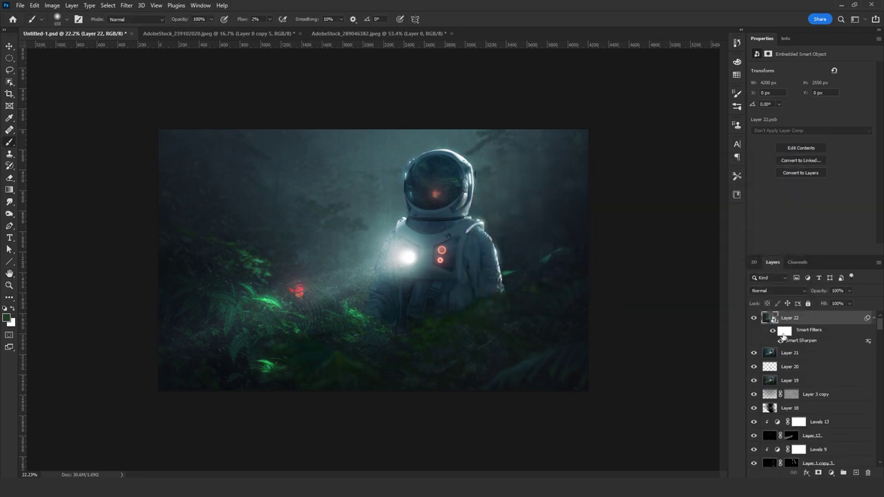
- Invert the Smart Sharpen filter mask to black and prepare a white brush with Flow at 100%
click(782, 333)
key(ctrl+i)
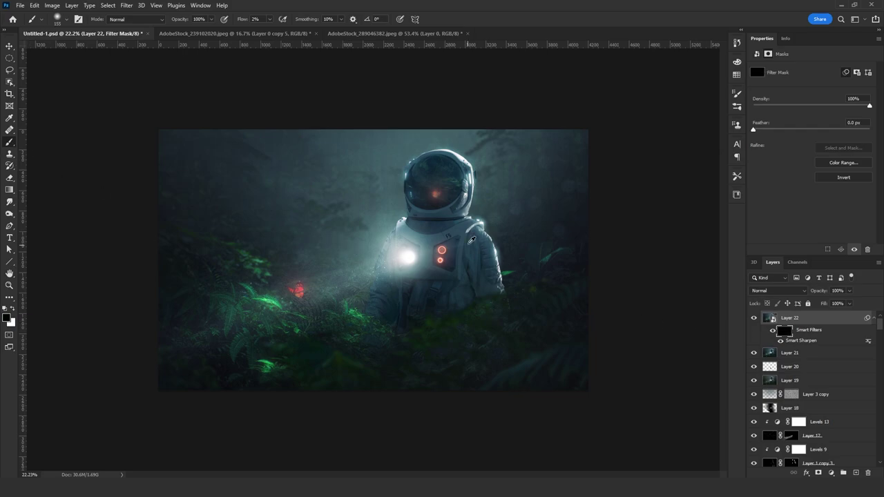
alt+drag(478, 242, 494, 240)
scroll(493, 235, up, 2)
click(270, 19)
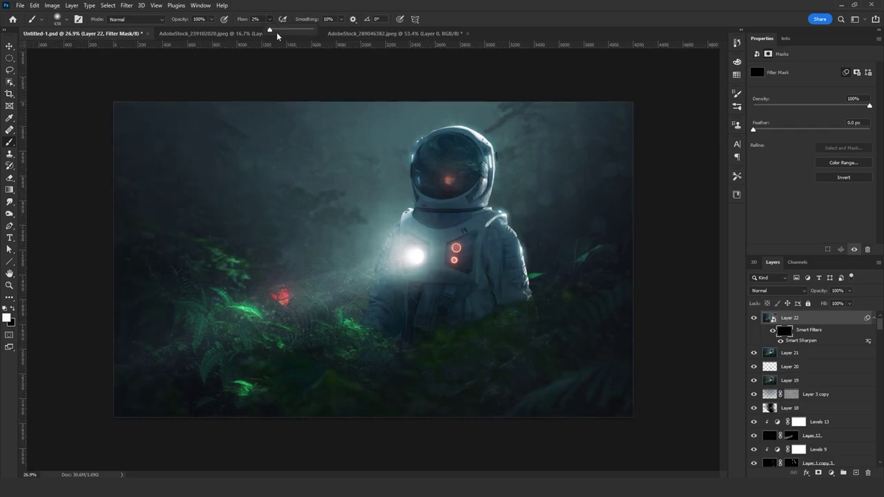
drag(295, 30, 317, 30)
- Paint white on the filter mask over the astronaut's helmet, torso and arms to reveal the sharpening there
alt+right_click(487, 206)
scroll(565, 270, up, 2)
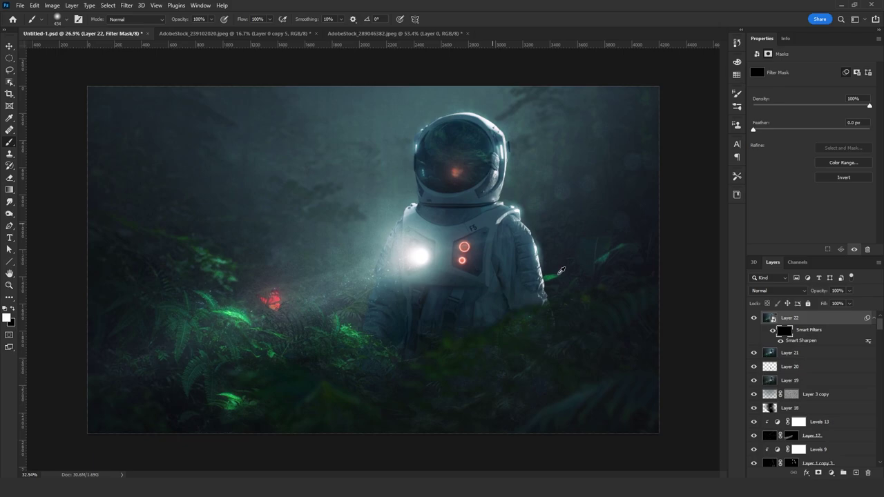
scroll(561, 271, up, 1)
mouse_move(558, 283)
alt+mouse_down()
mouse_move(539, 284)
mouse_move(576, 263)
mouse_move(569, 252)
alt+mouse_up()
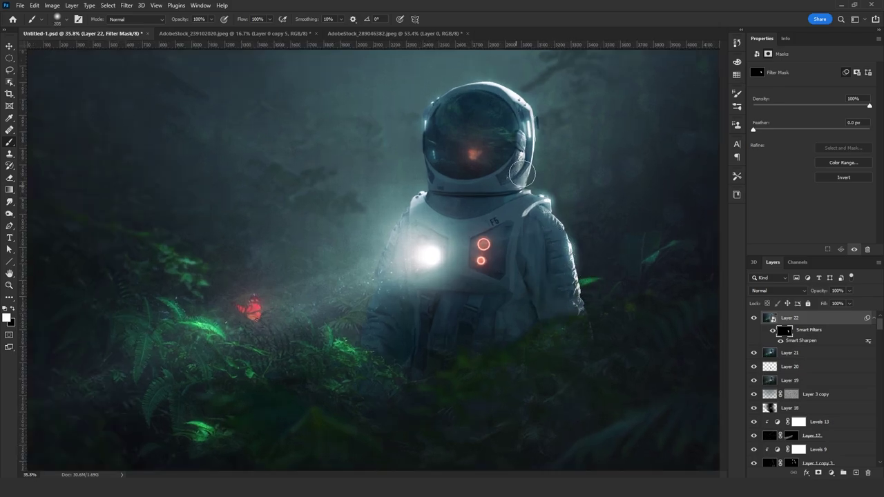
drag(432, 123, 428, 120)
alt+drag(456, 174, 476, 173)
mouse_move(468, 210)
mouse_down()
mouse_move(490, 152)
mouse_move(459, 147)
mouse_move(496, 124)
mouse_up()
drag(509, 184, 491, 184)
mouse_move(502, 202)
mouse_down()
mouse_move(486, 277)
mouse_move(561, 297)
mouse_up()
mouse_move(463, 325)
mouse_down()
mouse_move(416, 255)
mouse_move(470, 211)
mouse_move(482, 310)
mouse_move(533, 295)
mouse_move(483, 167)
mouse_up()
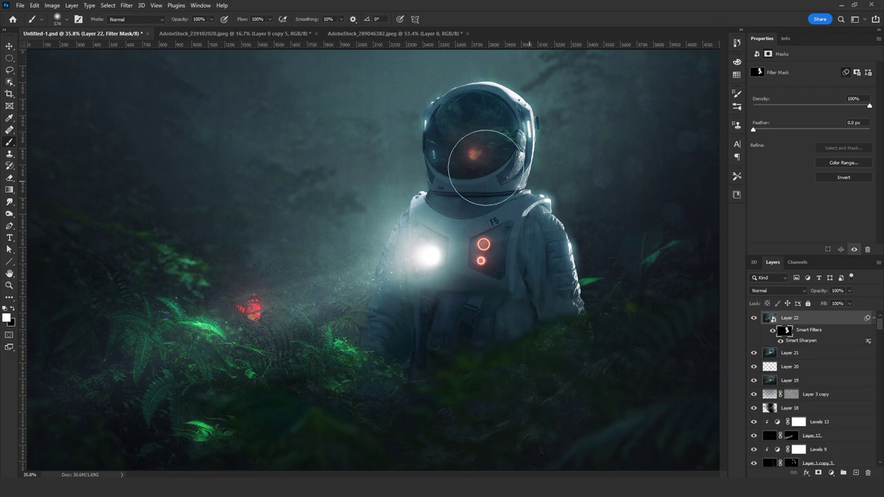
- Paint white on the filter mask with a smaller brush over the lit ferns and foliage around the butterfly
alt+right_click(468, 262)
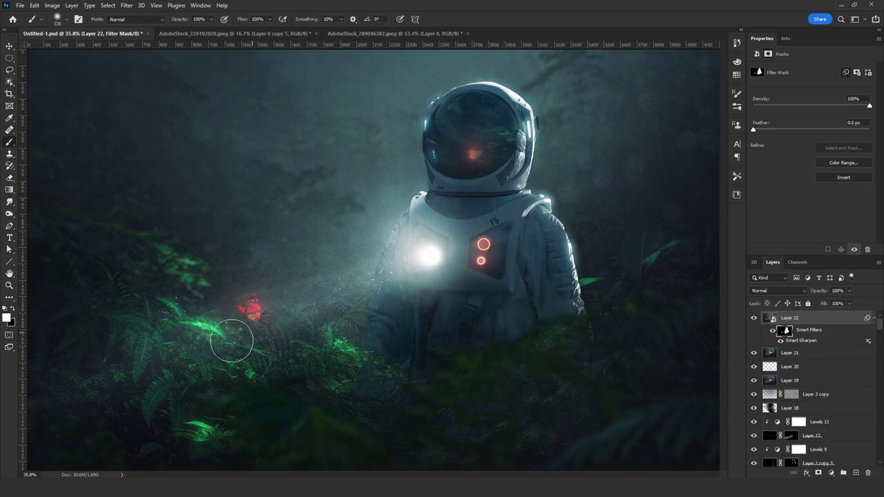
mouse_move(232, 341)
mouse_down()
mouse_move(124, 340)
mouse_move(208, 372)
mouse_move(197, 423)
mouse_move(149, 406)
mouse_move(302, 380)
mouse_move(343, 361)
mouse_up()
scroll(383, 352, down, 3)
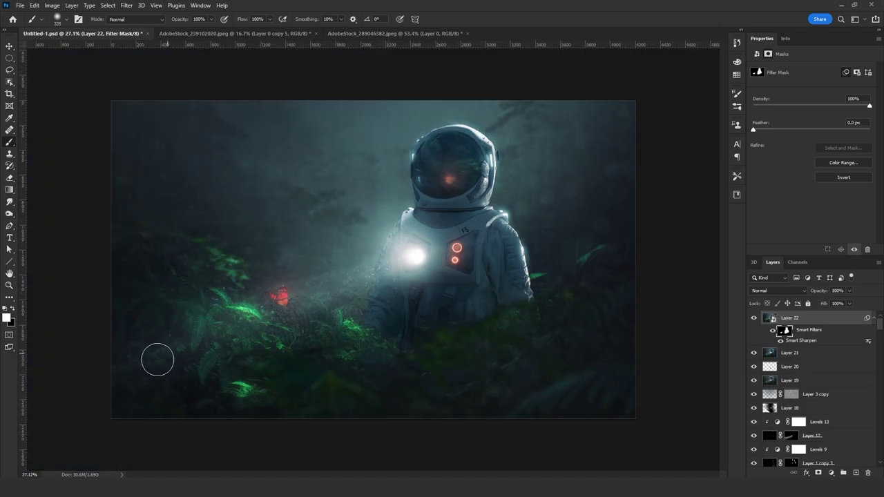
scroll(484, 270, up, 1)
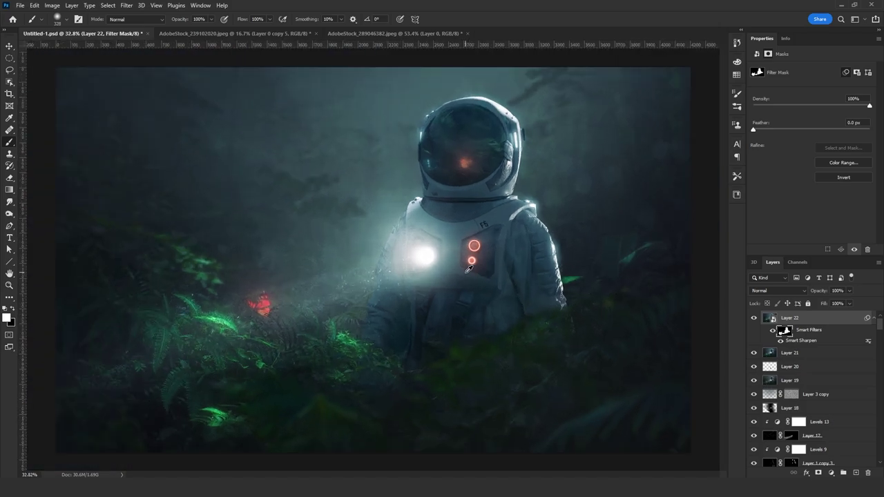
key(x)
alt+right_click(471, 167)
key(x)
- Examine the overall balance of the sharpened composite at thumbnail size and close up
scroll(393, 283, down, 4)
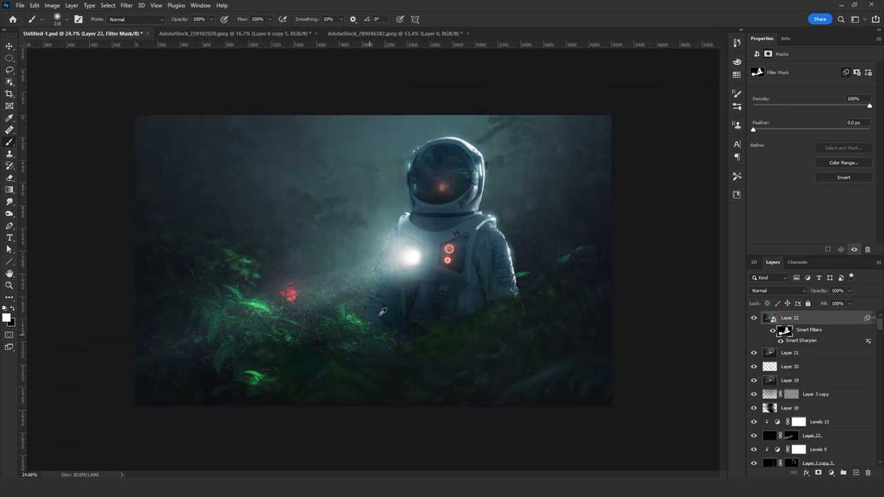
scroll(442, 209, down, 1)
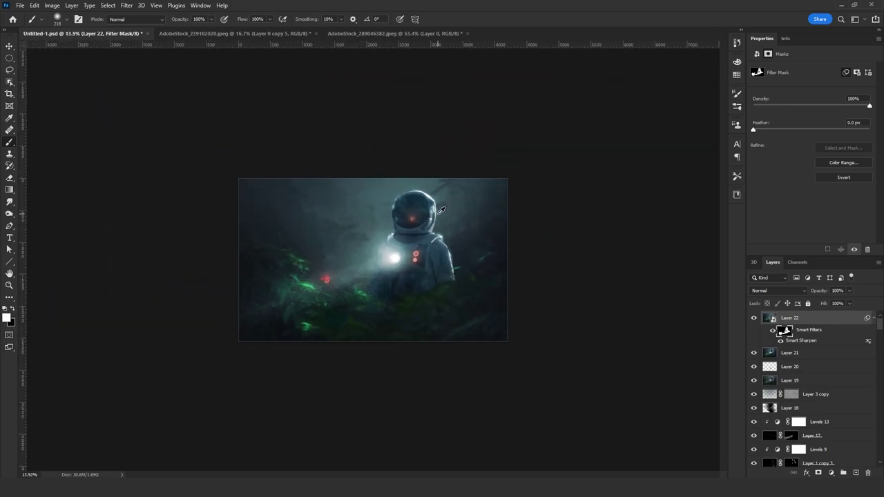
scroll(440, 210, up, 2)
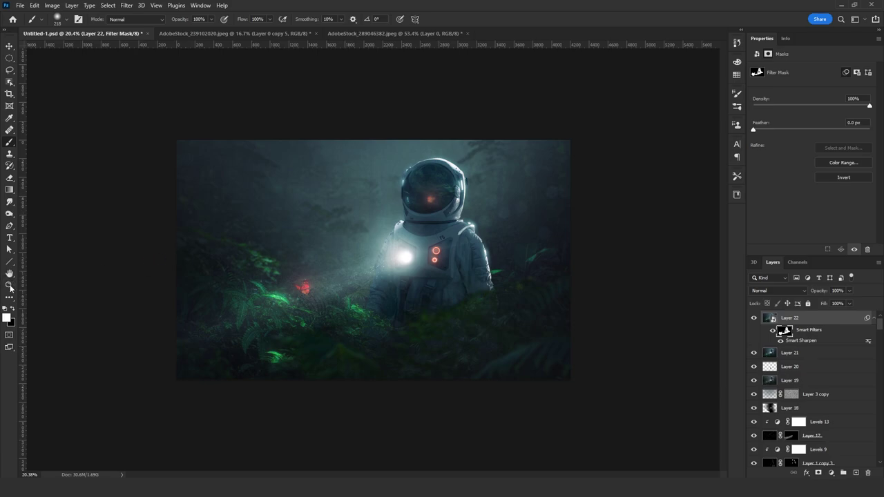
click(10, 286)
scroll(279, 215, down, 10)
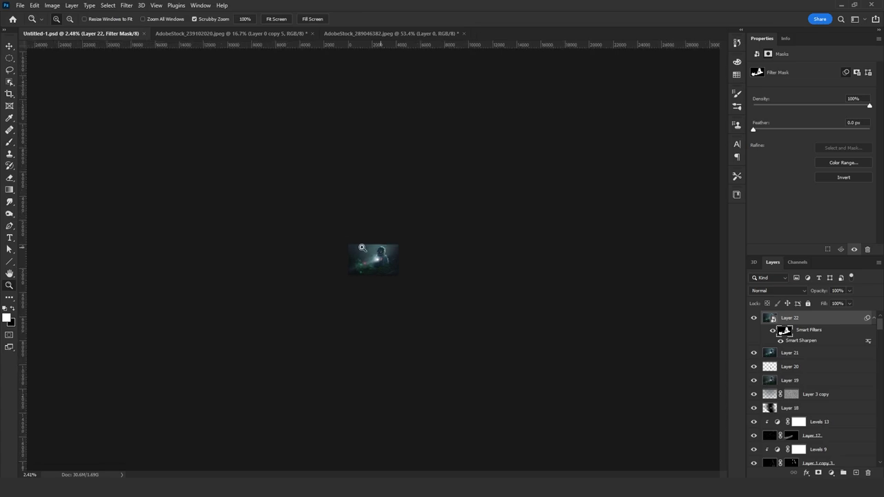
drag(362, 248, 464, 236)
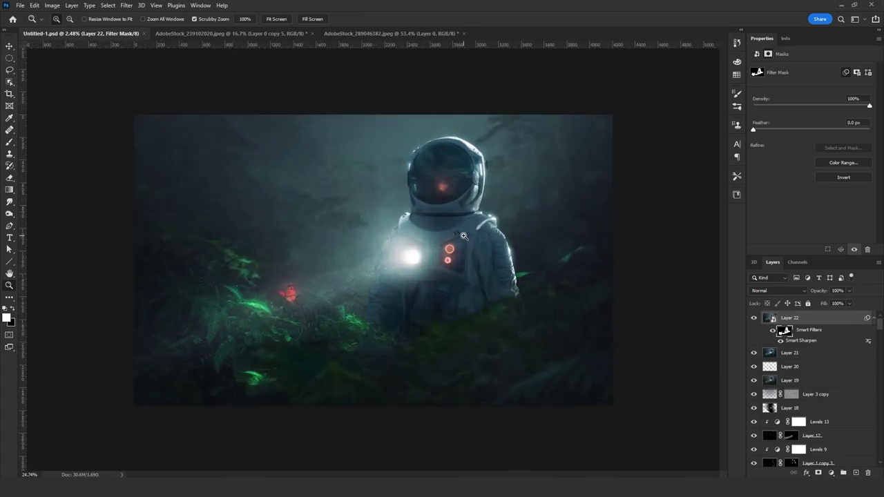